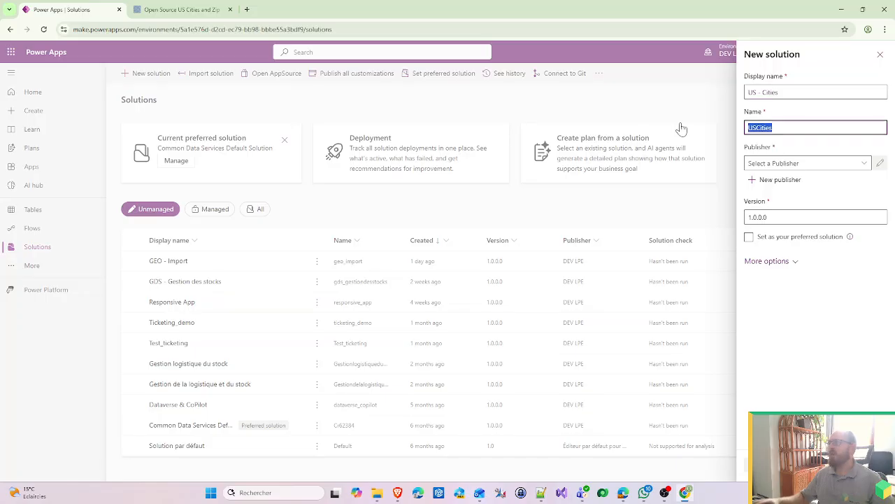
Name the solution us_cities, assign the DEV LPE publisher, and create it.
type("us_c")
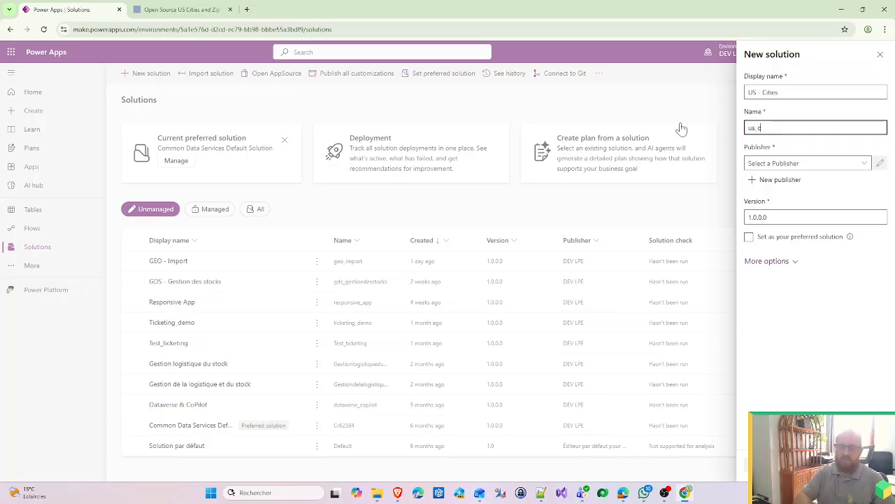
type("ities")
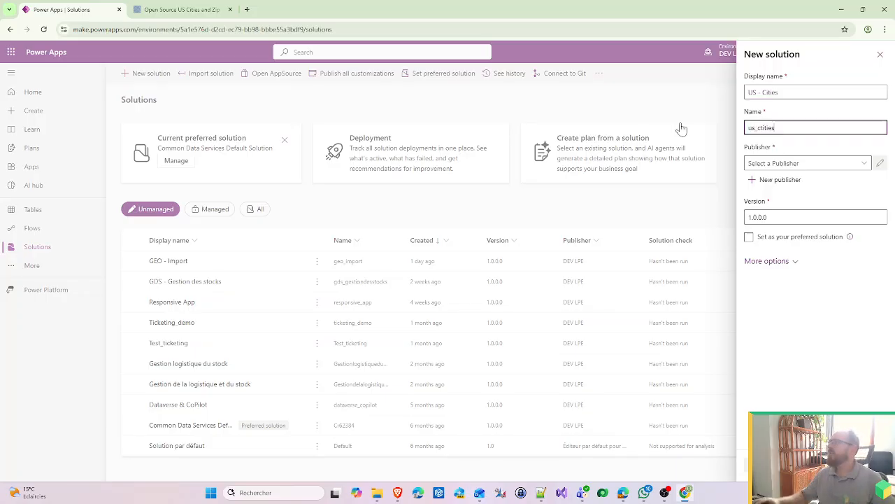
left_click(865, 163)
left_click(754, 179)
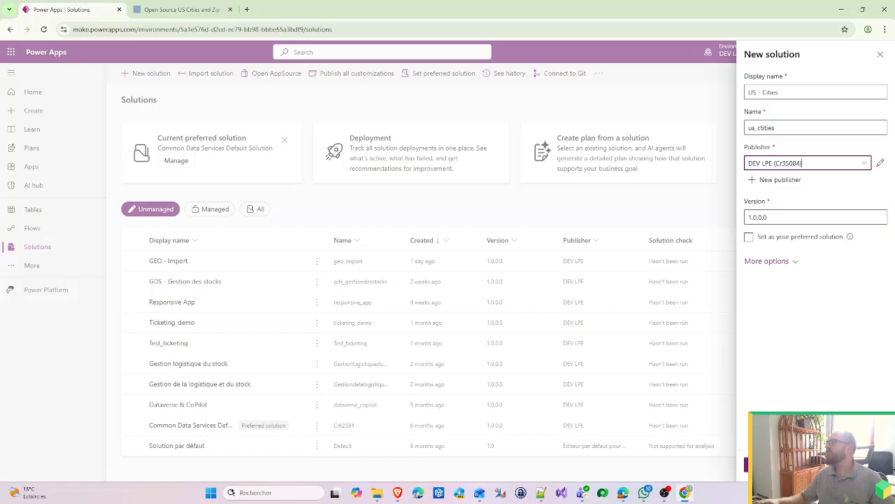
left_click(783, 270)
left_click(766, 464)
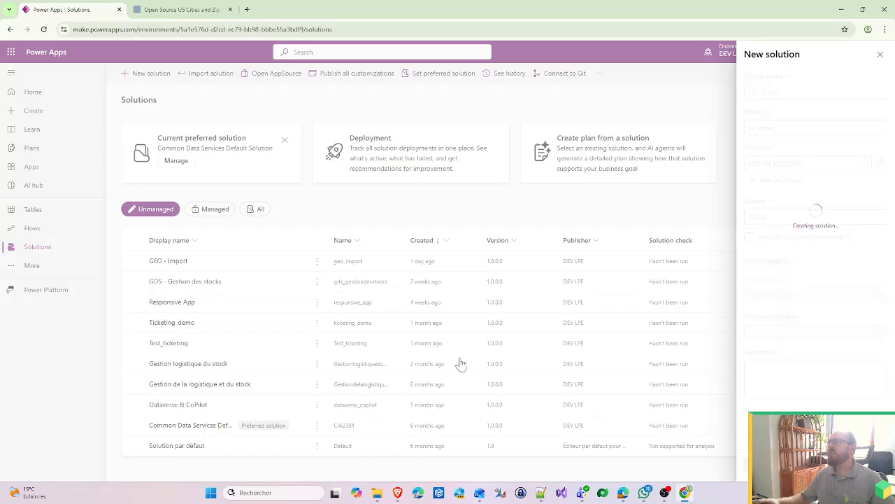
Revisit the simplemaps US cities page, then open cities (1).csv from File Explorer.
left_click(166, 9)
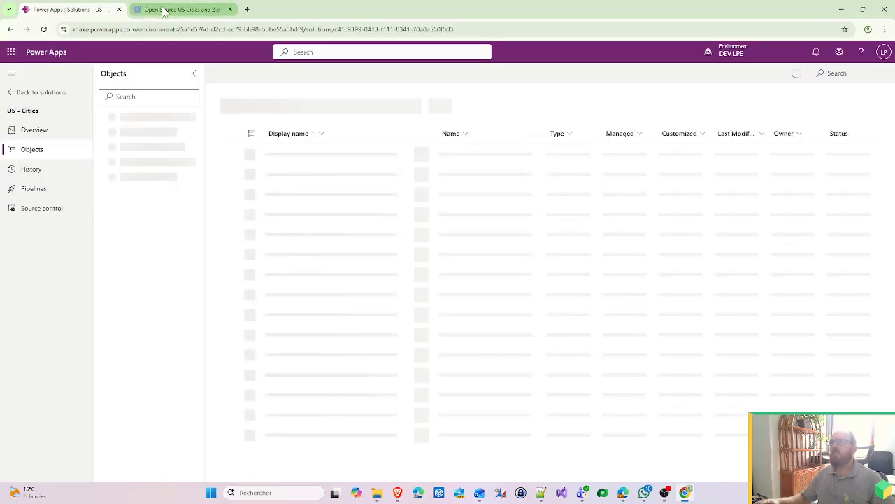
left_click_drag(250, 29, 24, 39)
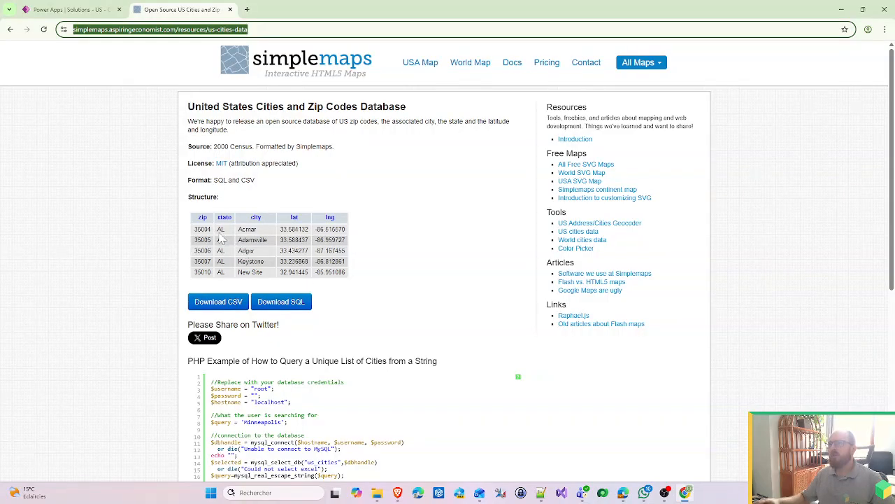
left_click(361, 238)
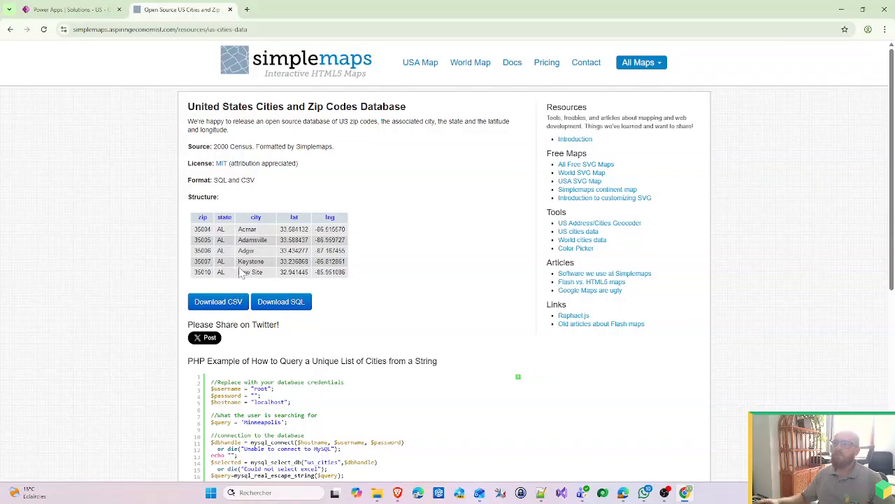
left_click(378, 493)
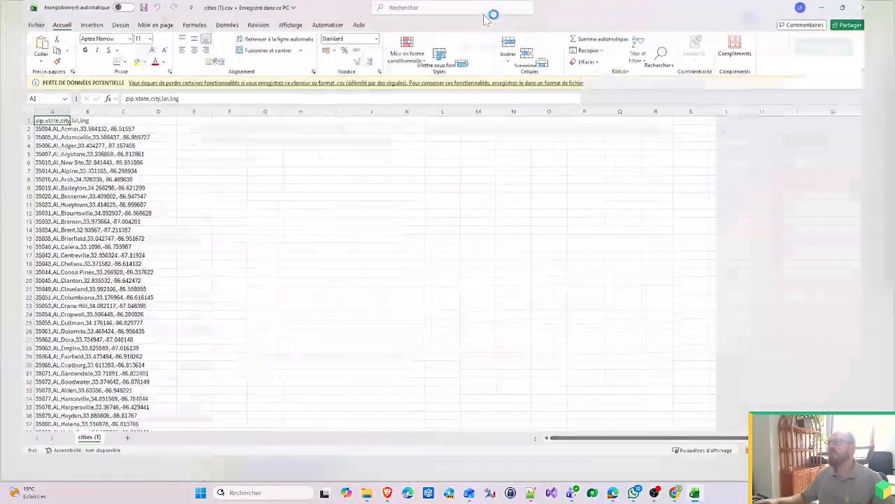
Search the CSV for New York to reach the 10001,NY,New York rows, then minimize Excel.
key("ctrl+f")
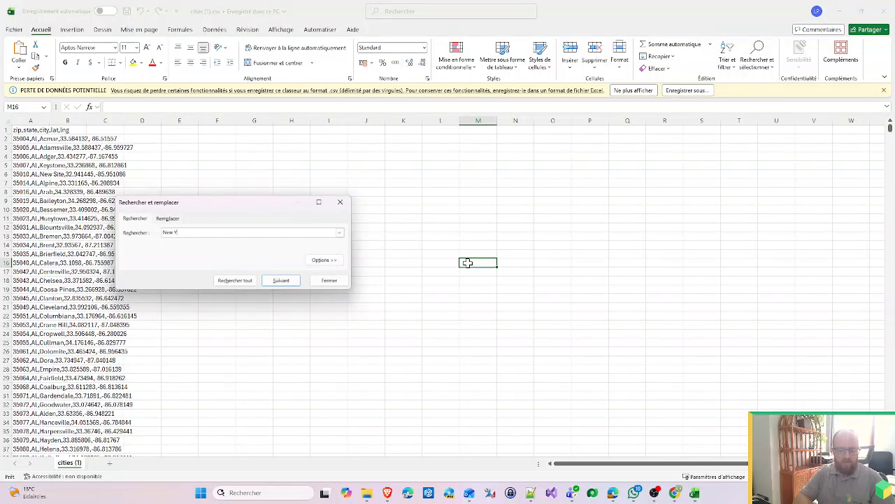
key("Return")
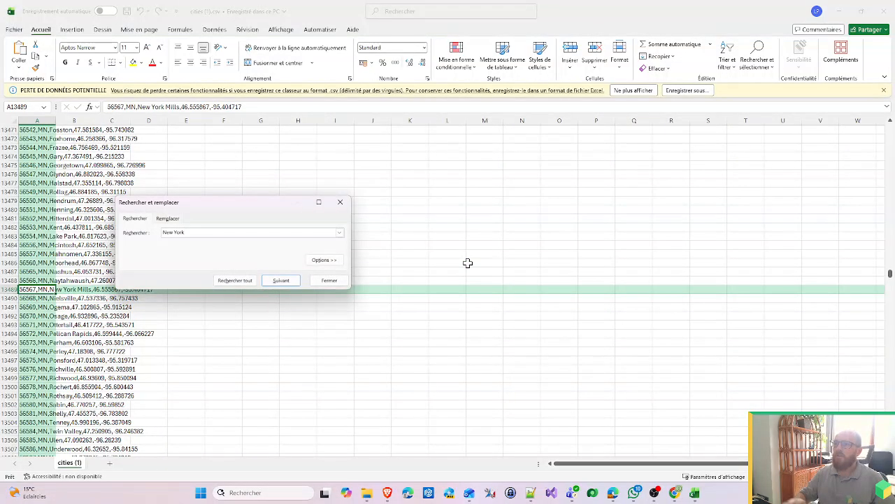
left_click_drag(213, 210, 415, 159)
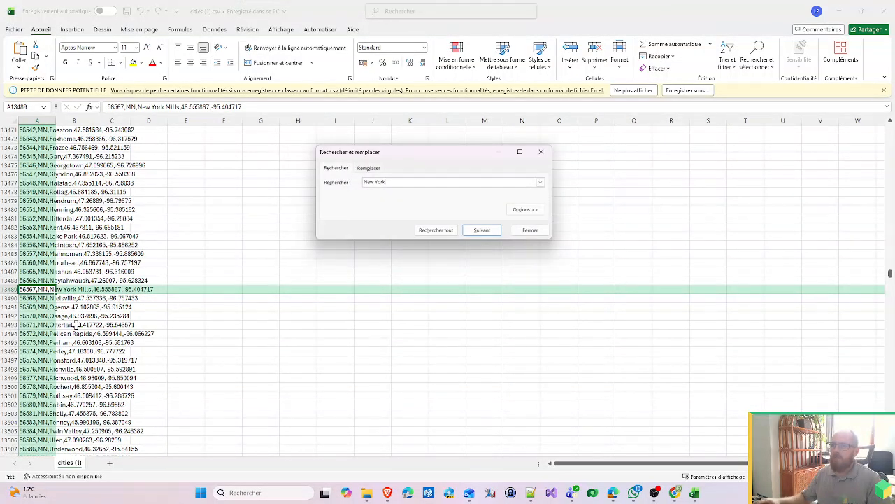
key("Return")
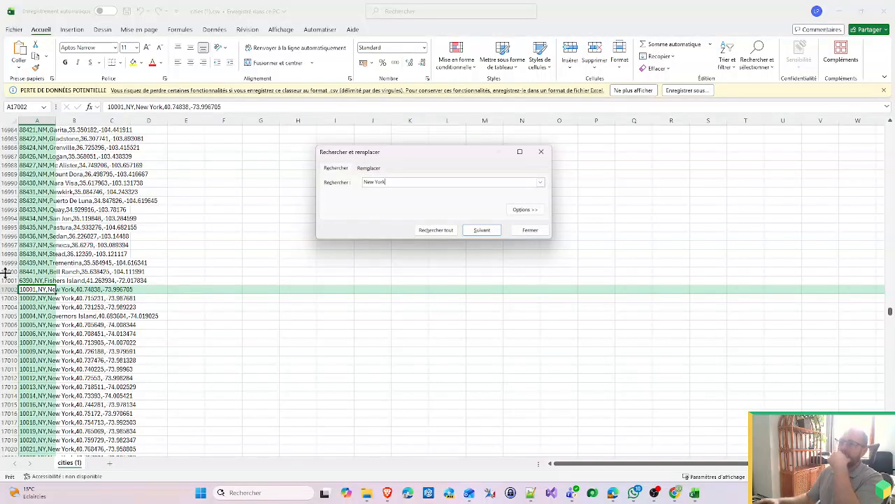
left_click(840, 12)
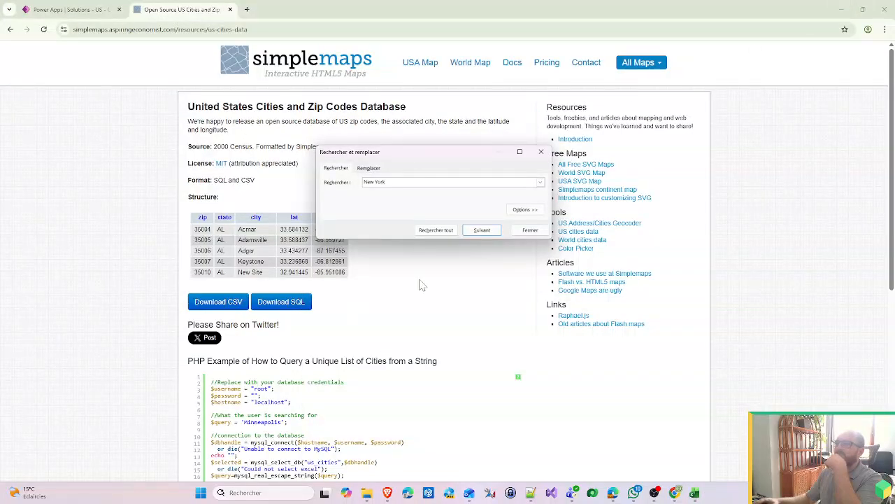
Start a new table with advanced properties in the US - Cities solution.
left_click(541, 151)
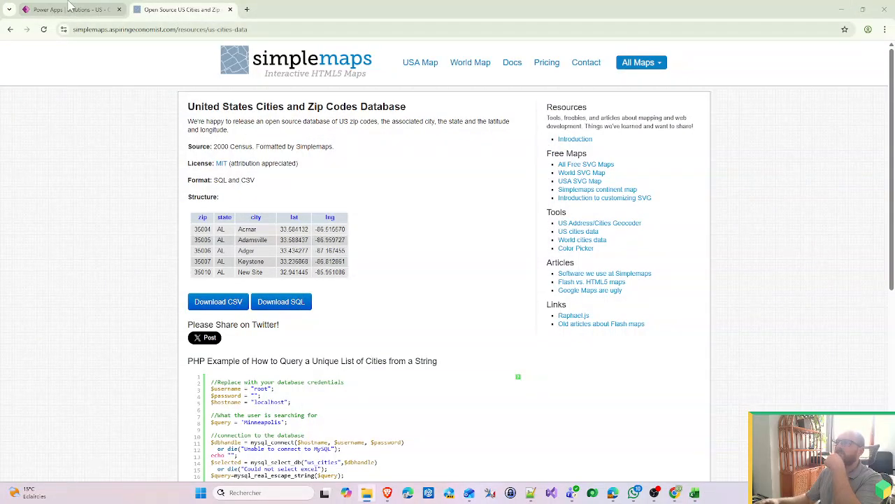
left_click(77, 9)
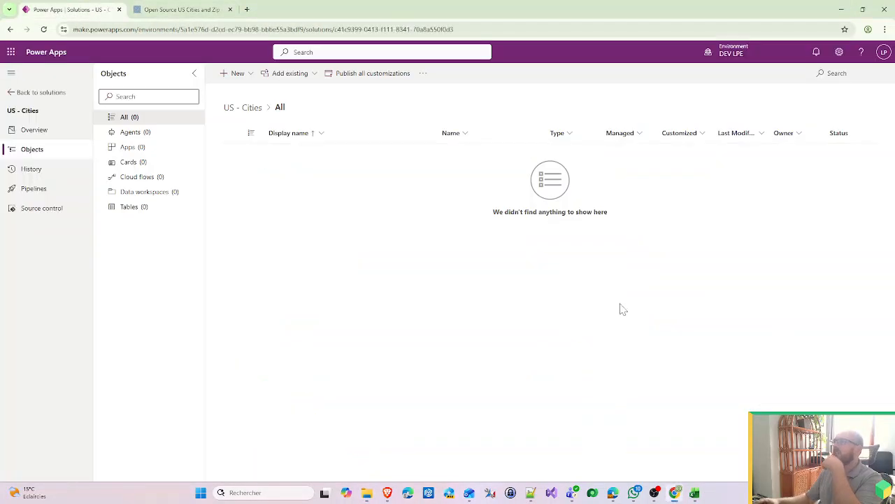
left_click(134, 207)
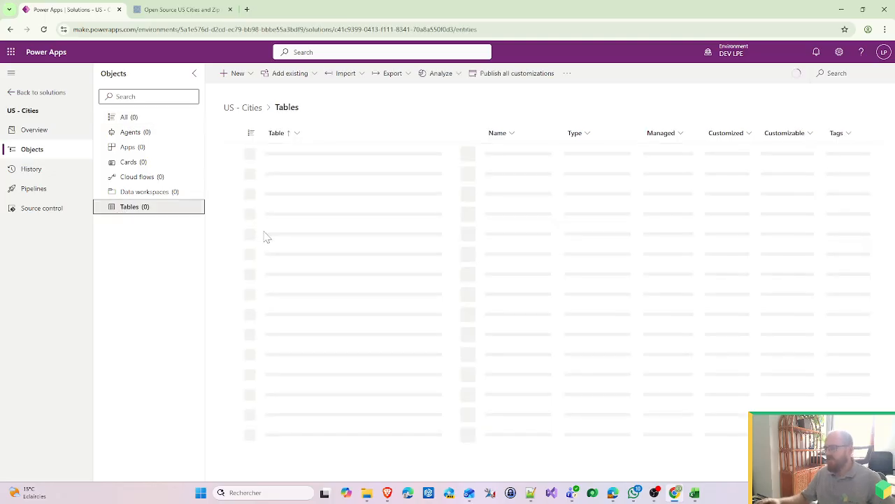
left_click(239, 74)
mouse_move(244, 197)
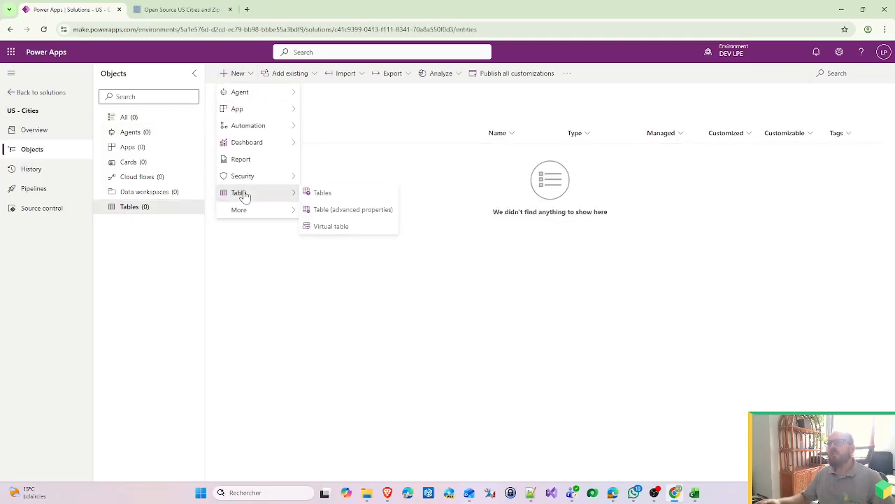
left_click(338, 211)
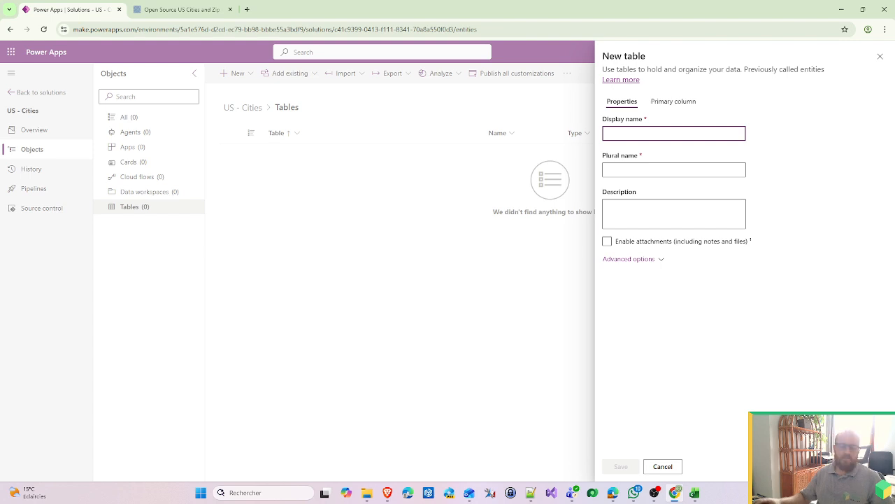
Enter State as the table's display name and States as its plural name.
type("St")
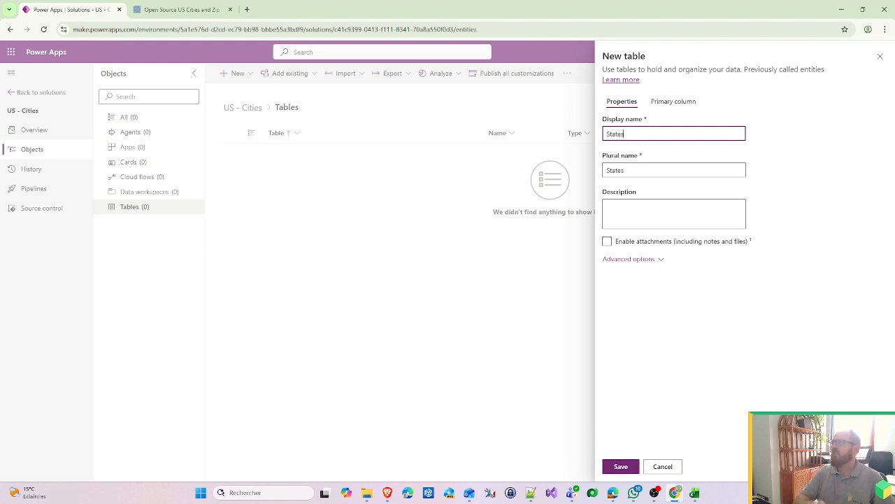
key("BackSpace")
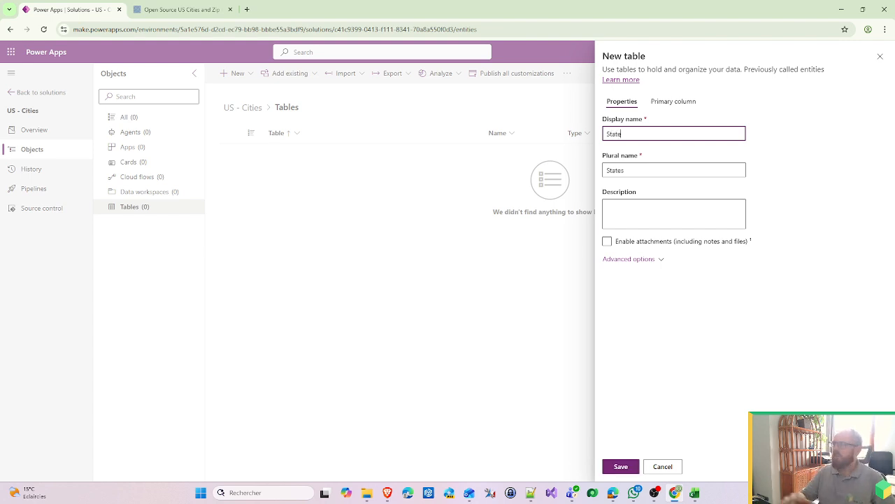
key("Tab")
key("Tab")
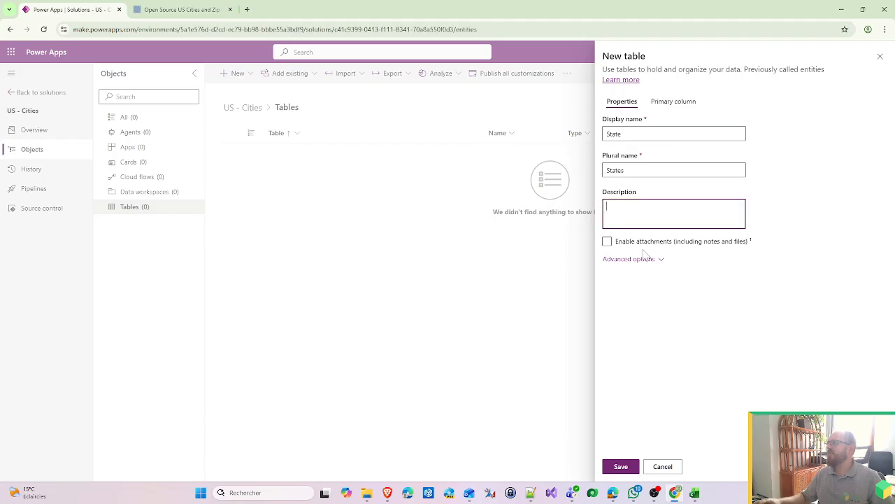
left_click(640, 258)
left_click_drag(643, 294, 637, 294)
type("state")
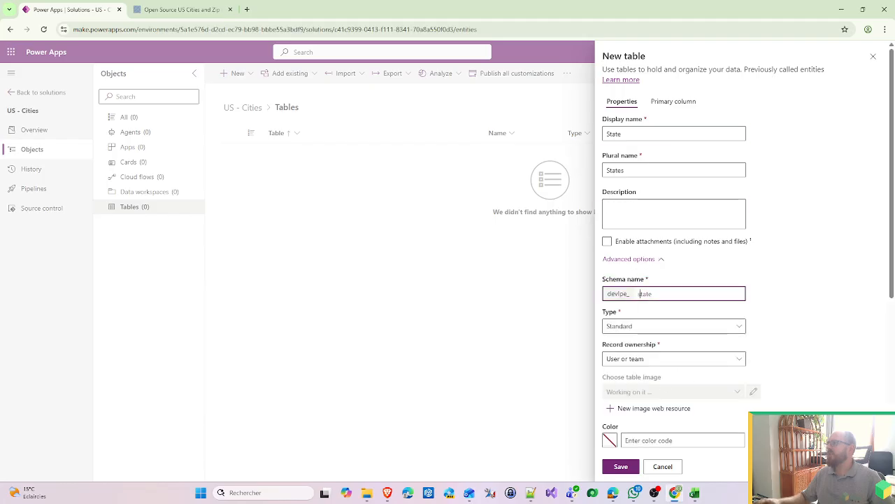
scroll(663, 386, "down", 4)
scroll(654, 397, "up", 4)
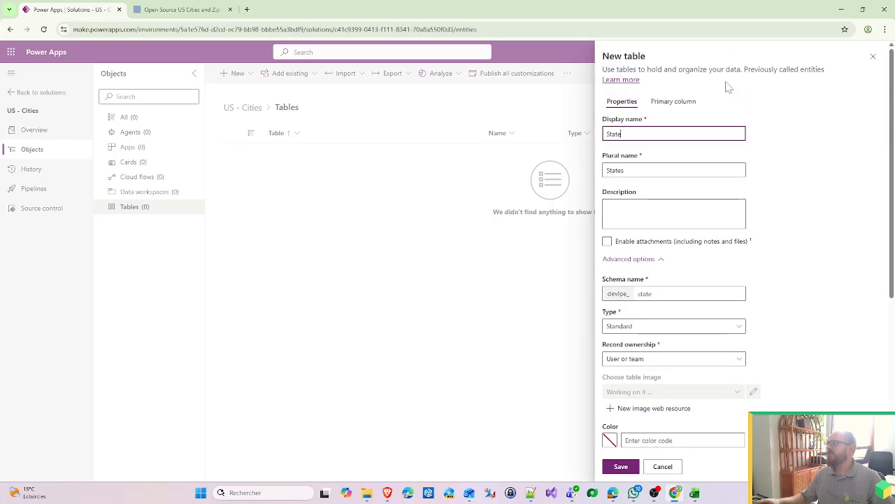
Rename the table's primary column to Code.
left_click(675, 103)
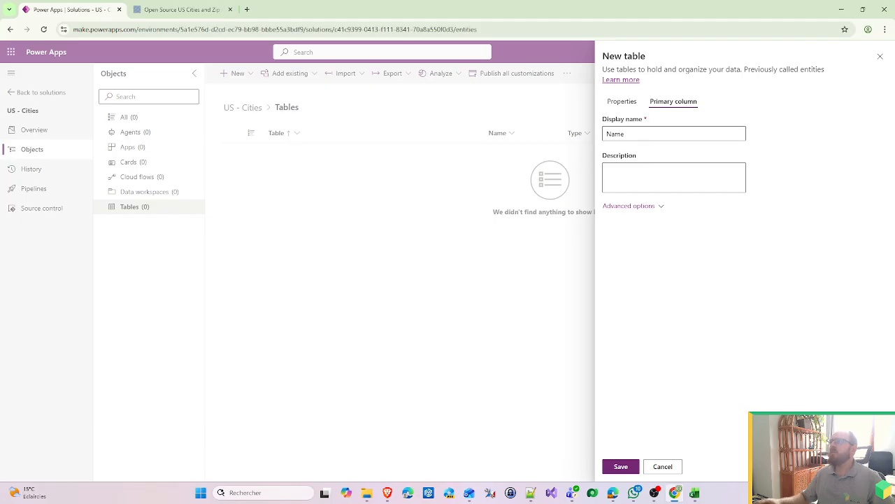
key("Tab")
type("Code")
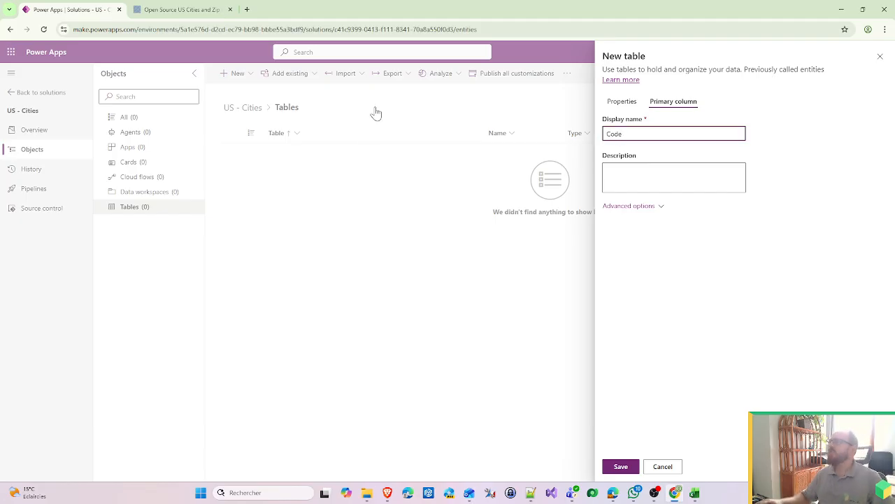
left_click(165, 7)
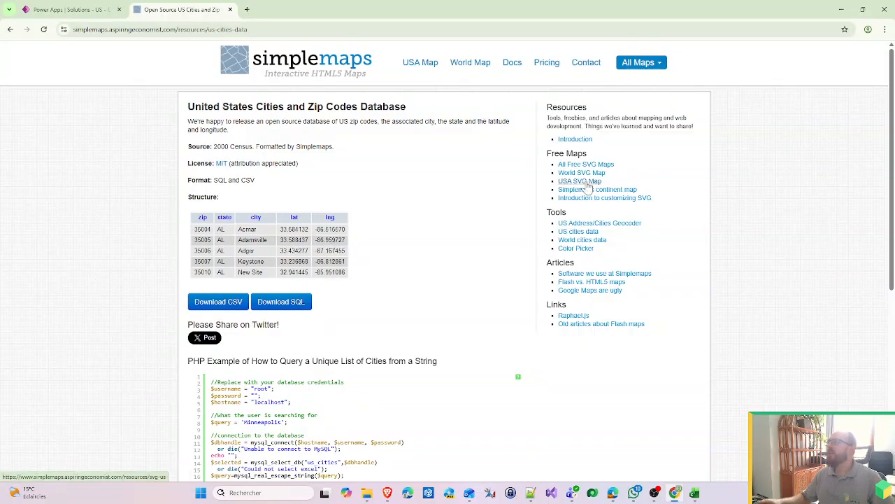
Open the free USA SVG map page from the simplemaps Resources page in a new tab.
scroll(275, 294, "down", 1)
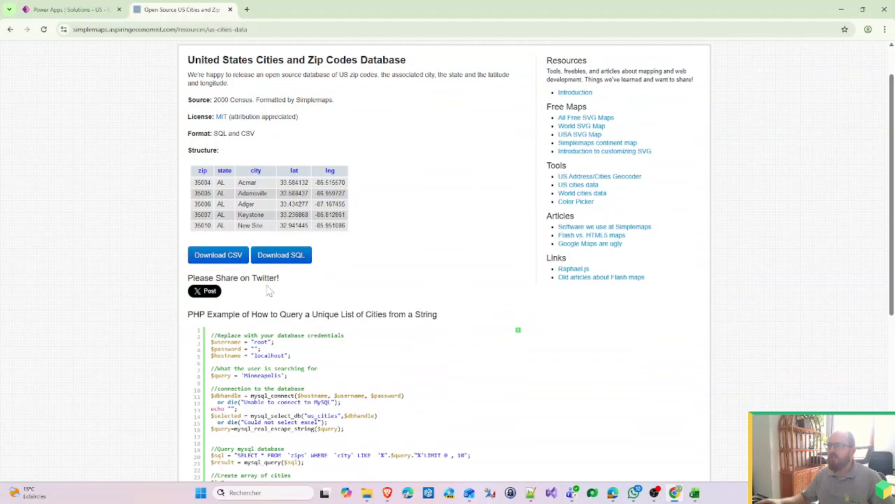
scroll(238, 273, "up", 1)
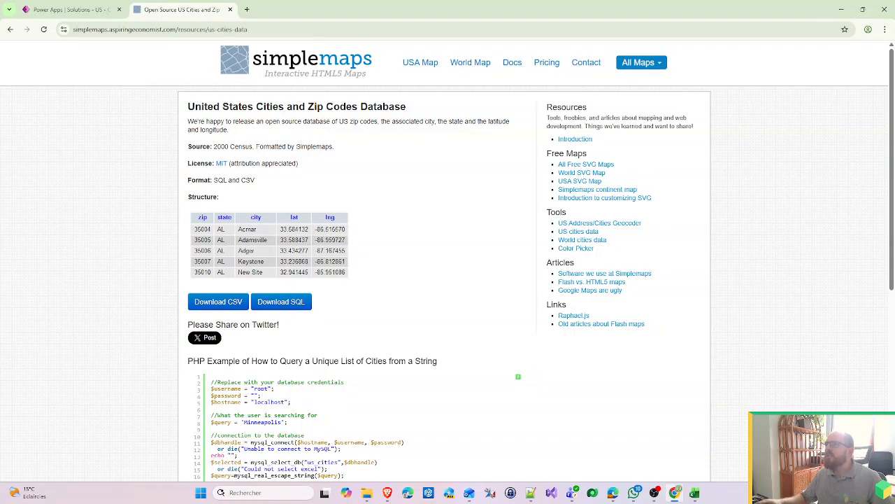
left_click_drag(252, 30, 73, 29)
key("ctrl+c")
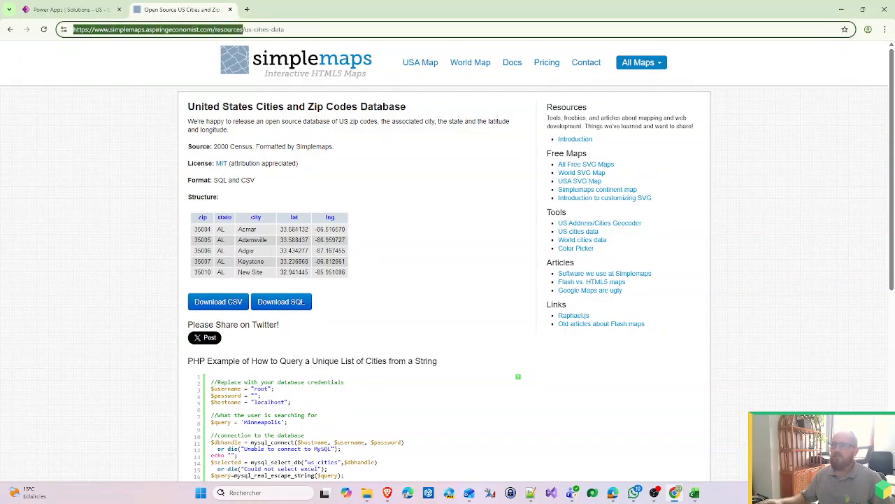
left_click(246, 9)
key("ctrl+v")
key("Return")
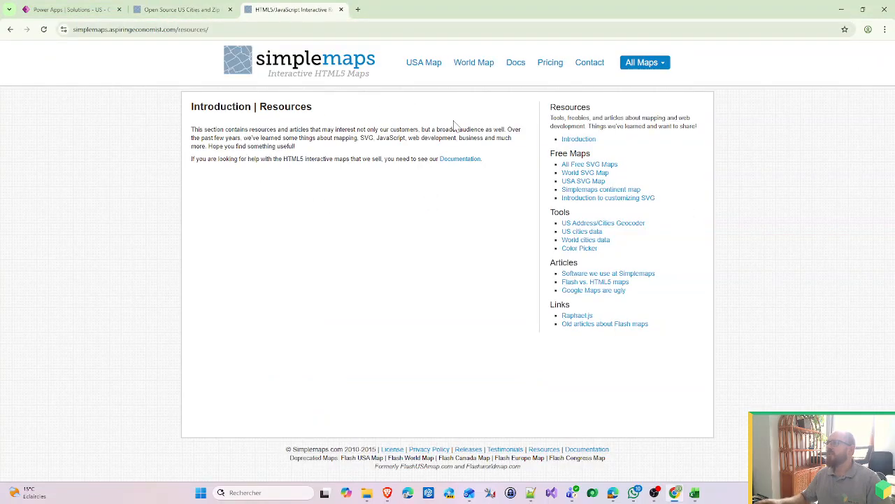
left_click(599, 184)
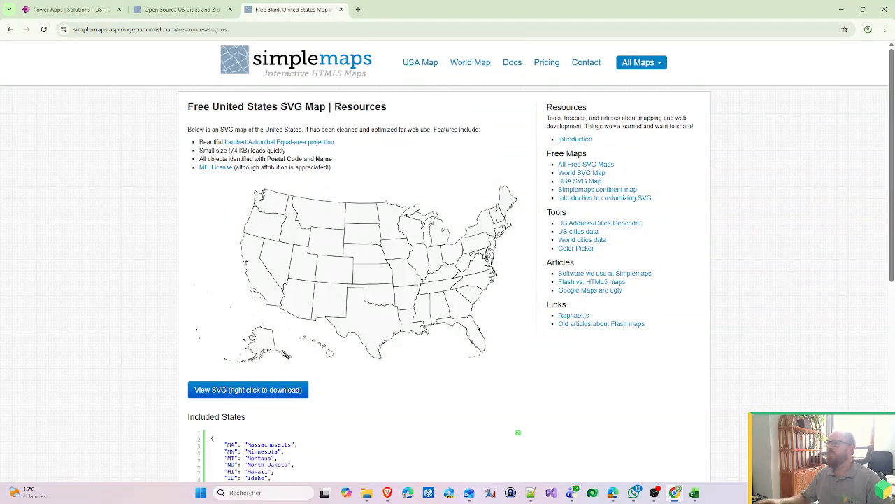
Select the Included States JSON list on the USA SVG map page.
scroll(329, 318, "down", 2)
scroll(329, 319, "down", 2)
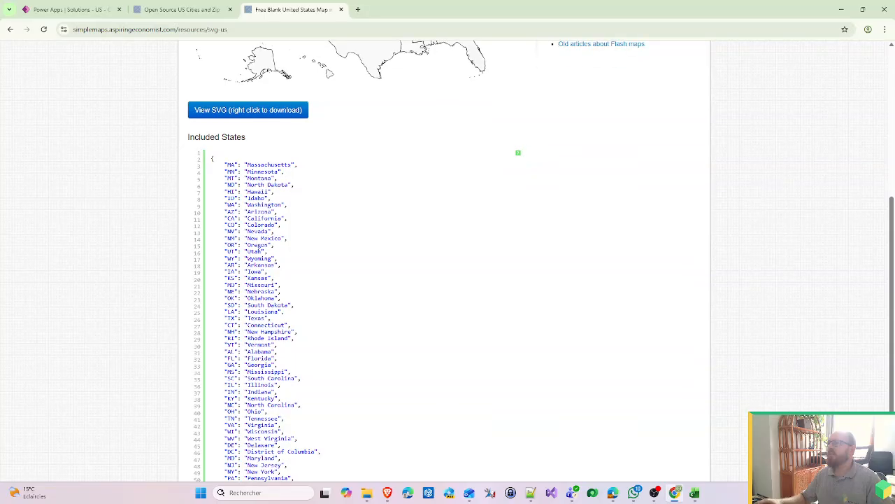
scroll(292, 233, "down", 2)
scroll(324, 336, "up", 5)
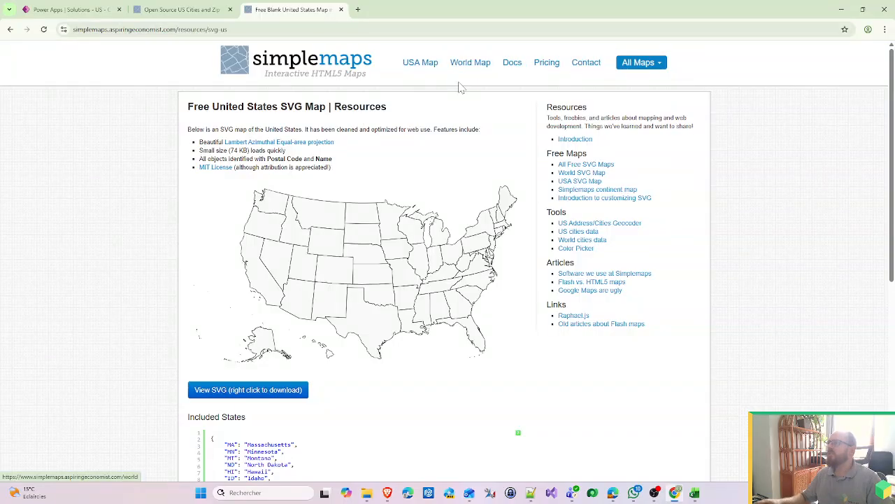
scroll(505, 200, "down", 1)
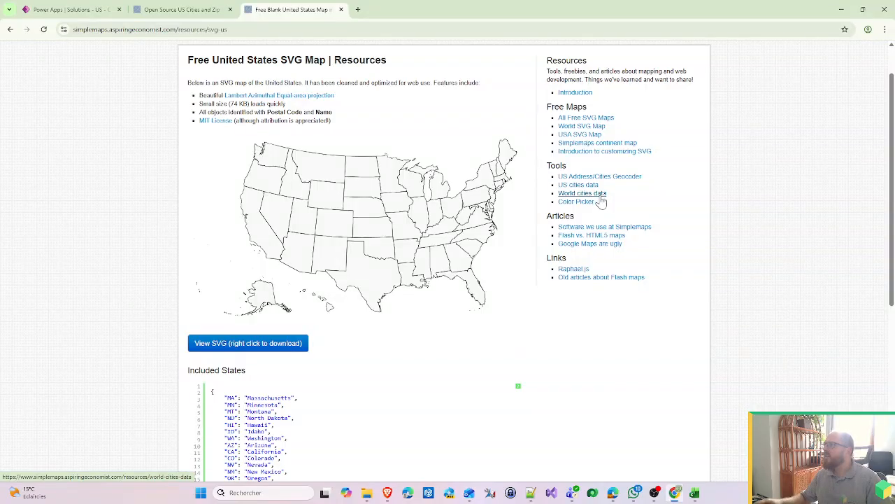
scroll(601, 201, "down", 4)
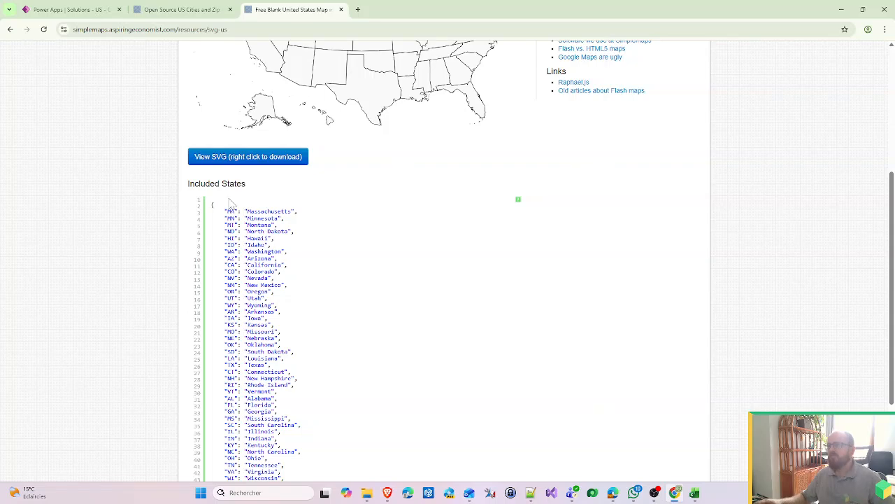
left_click_drag(211, 208, 252, 430)
key("ctrl+c")
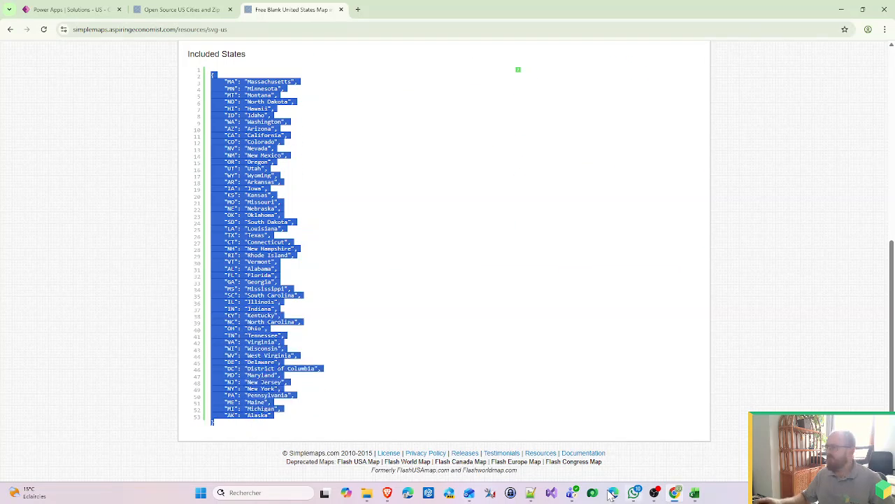
Paste the states JSON into a new Notepad++ document and start saving it.
left_click(532, 493)
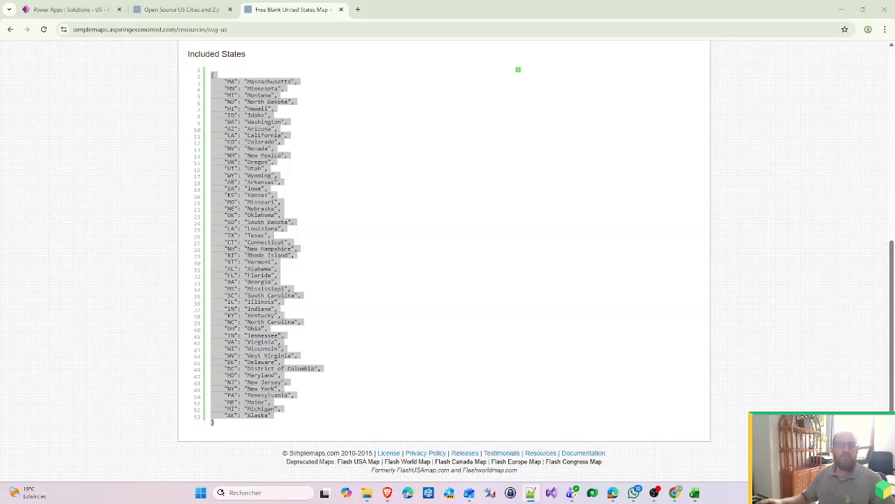
key("ctrl+n")
key("ctrl+v")
key("ctrl+s")
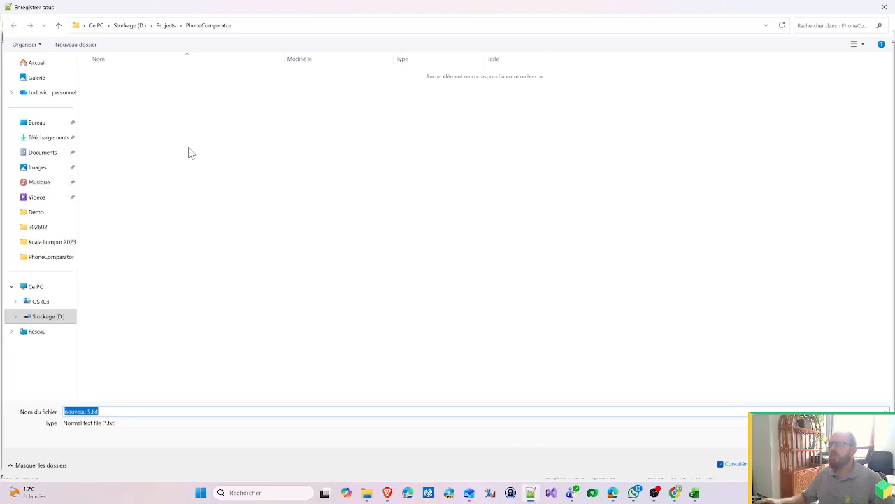
Save the document as states.json in Téléchargements, then minimize Notepad++.
left_click(43, 137)
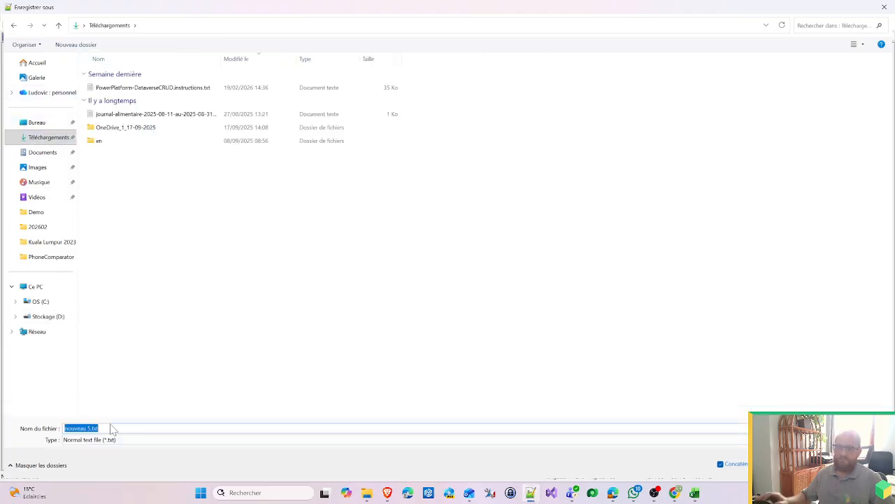
type("states.")
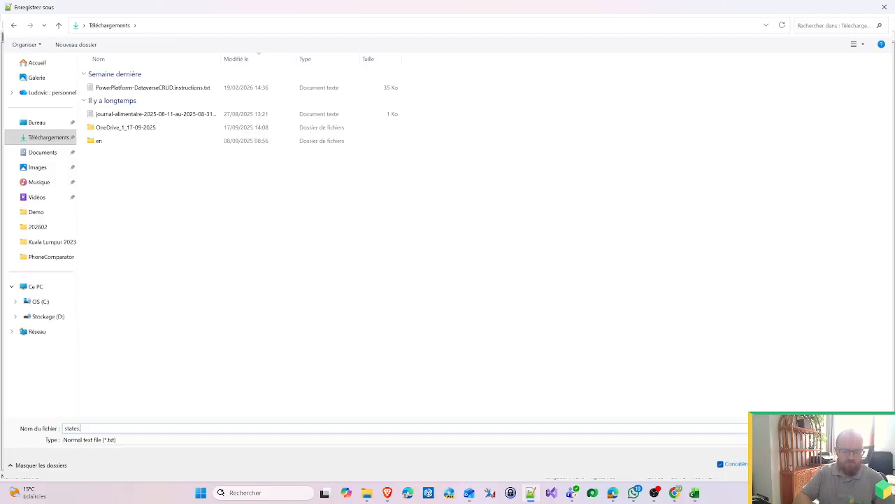
type("json")
key("Return")
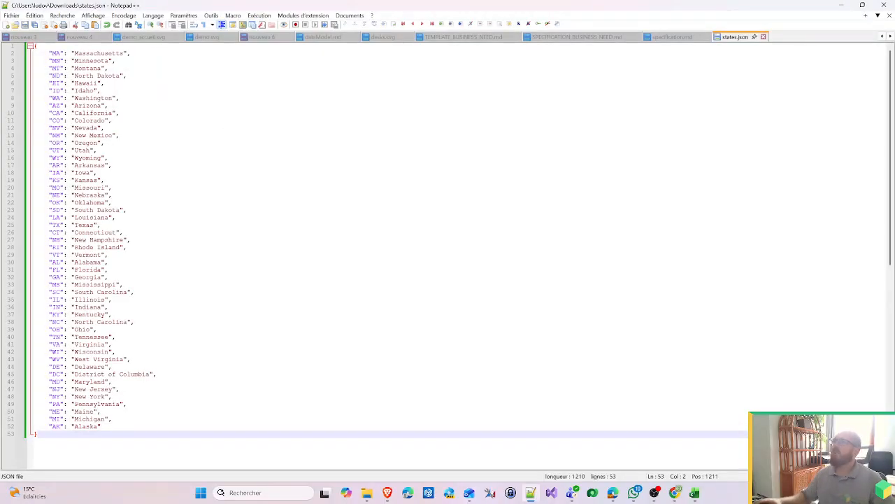
left_click(844, 12)
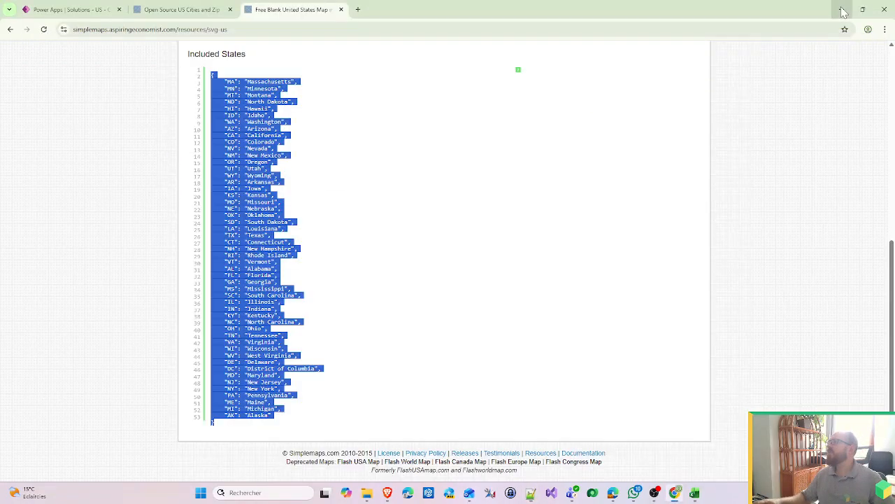
Change the Code primary column's schema name to lowercase code and save the State table.
left_click(70, 9)
left_click(632, 206)
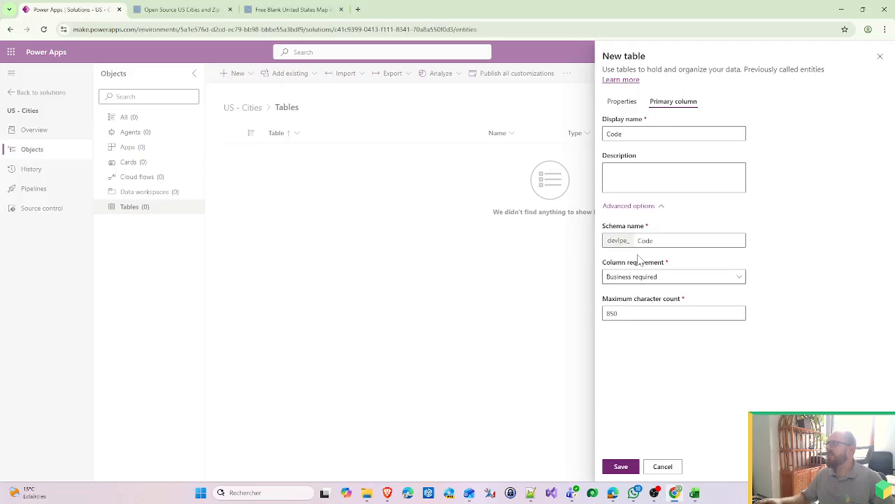
left_click(639, 241)
type("c")
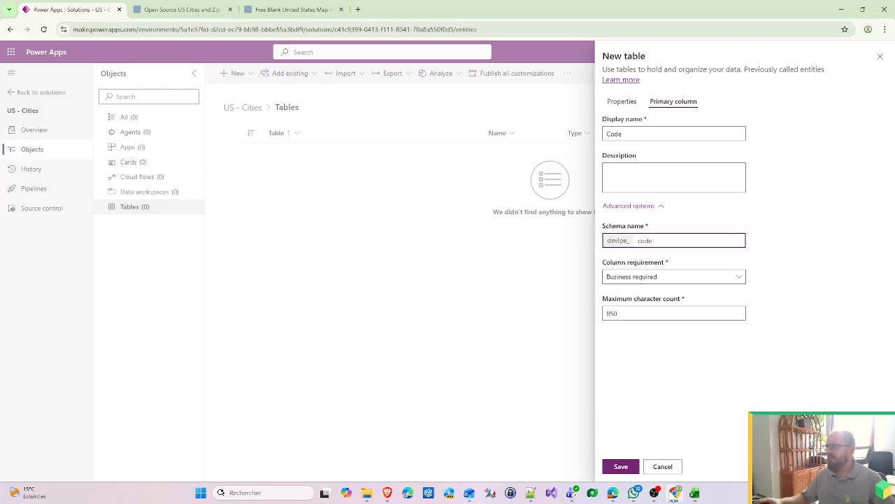
left_click(620, 469)
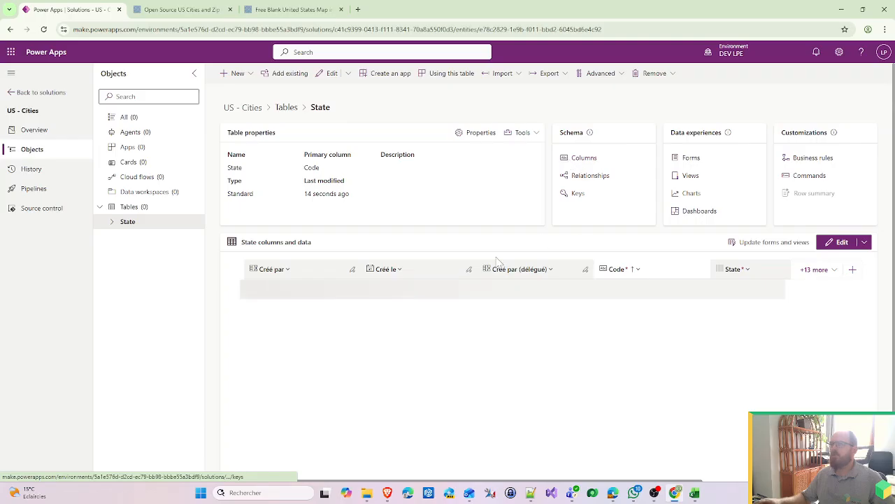
Add a Name text column to State with 200 maximum characters and schema name 'name'.
left_click(583, 158)
left_click(241, 73)
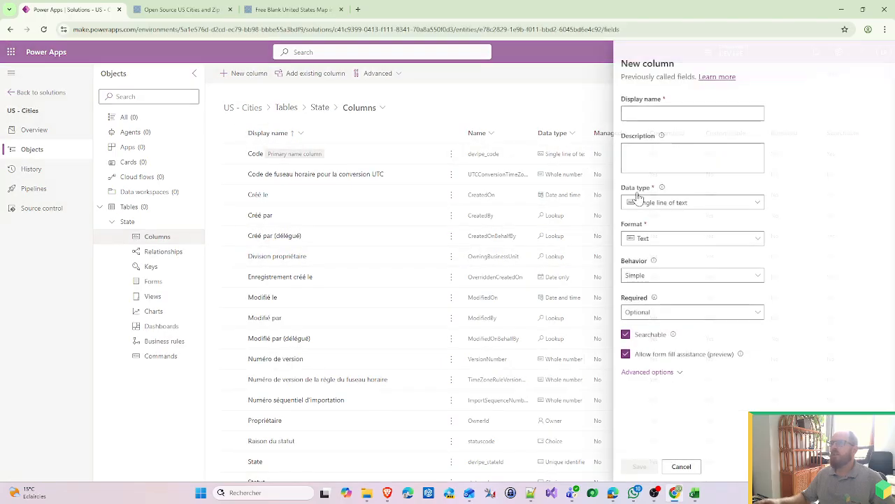
type("Name")
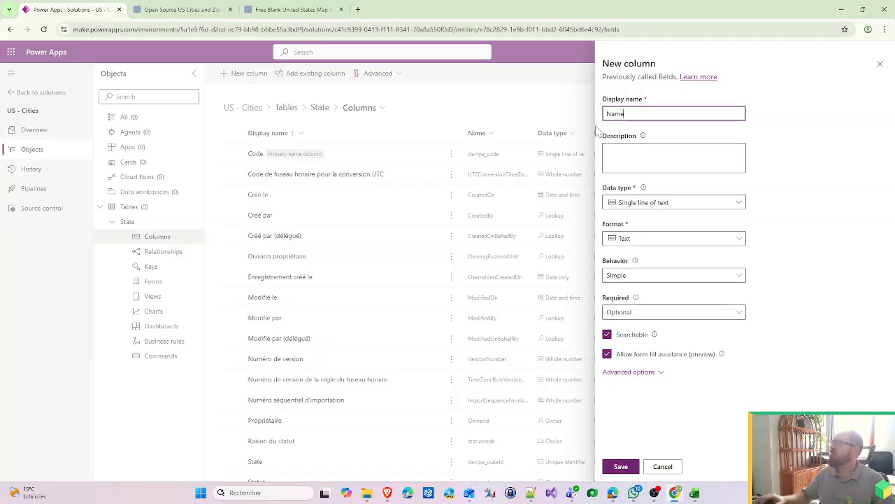
left_click(644, 372)
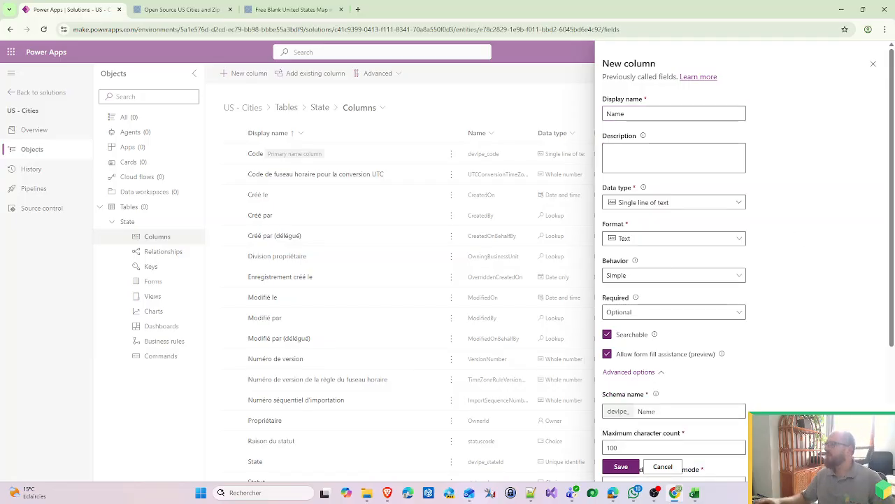
double_click(606, 448)
type("2")
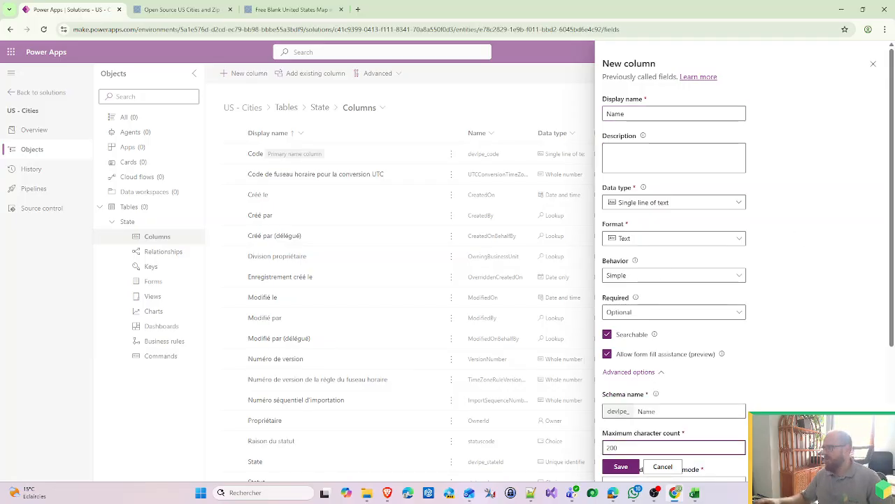
left_click(639, 412)
type("n")
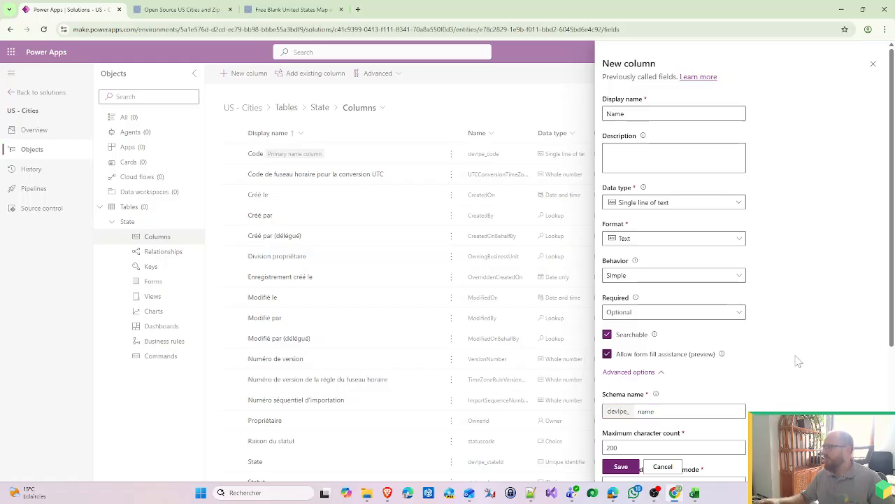
scroll(798, 362, "down", 3)
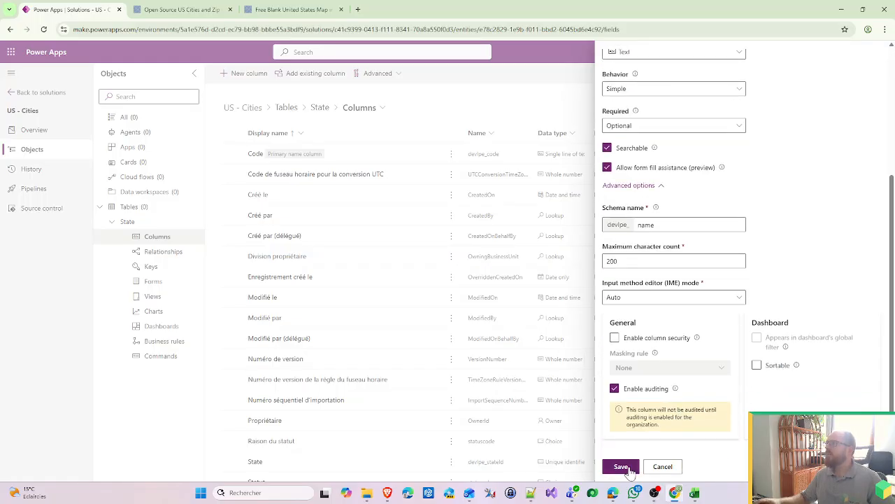
left_click(621, 467)
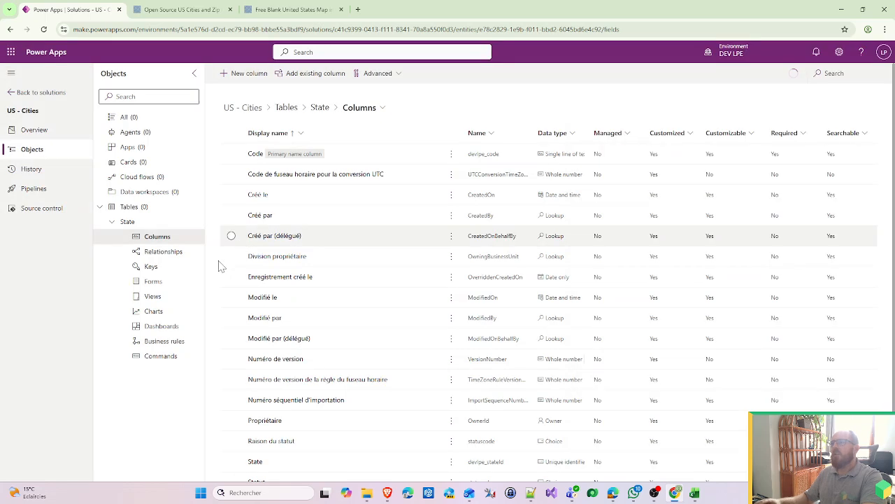
Insert Name after Code in the States actifs view, then save and publish it.
left_click(156, 298)
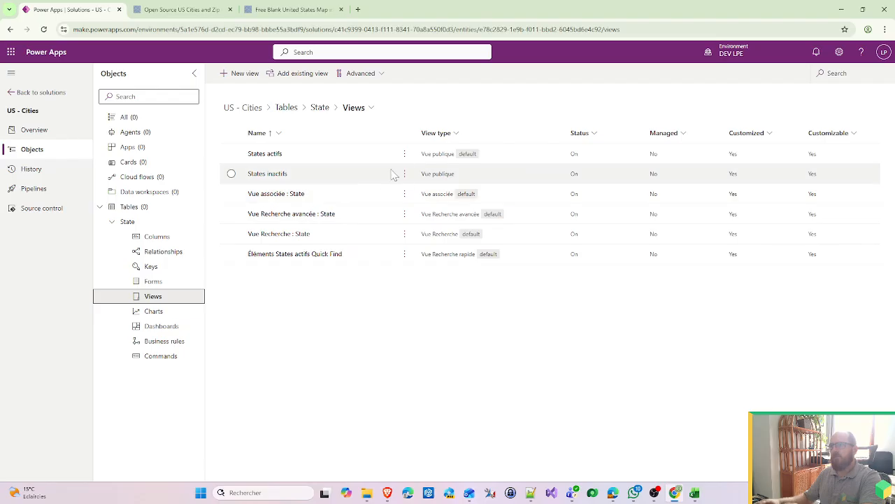
left_click(404, 154)
left_click(423, 171)
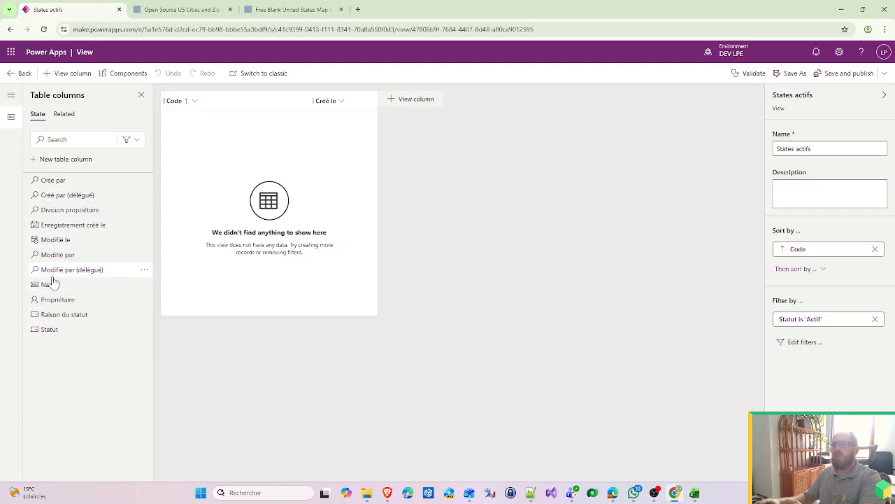
left_click_drag(50, 284, 316, 103)
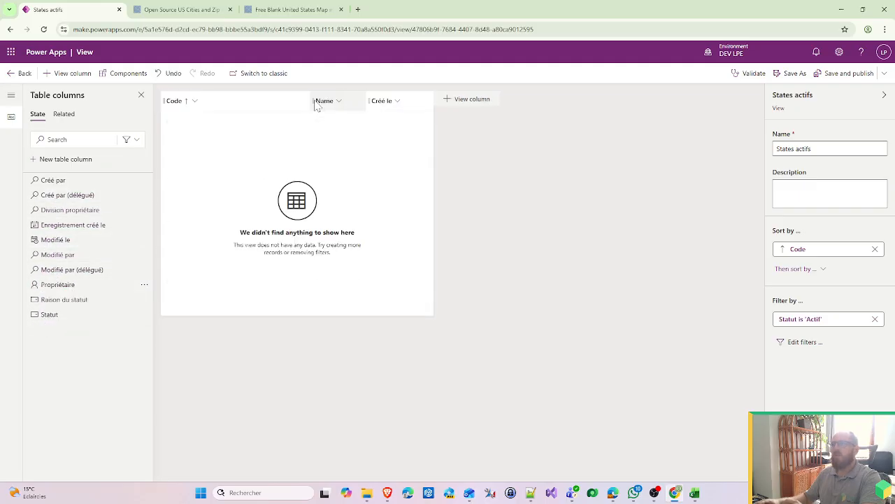
left_click(849, 72)
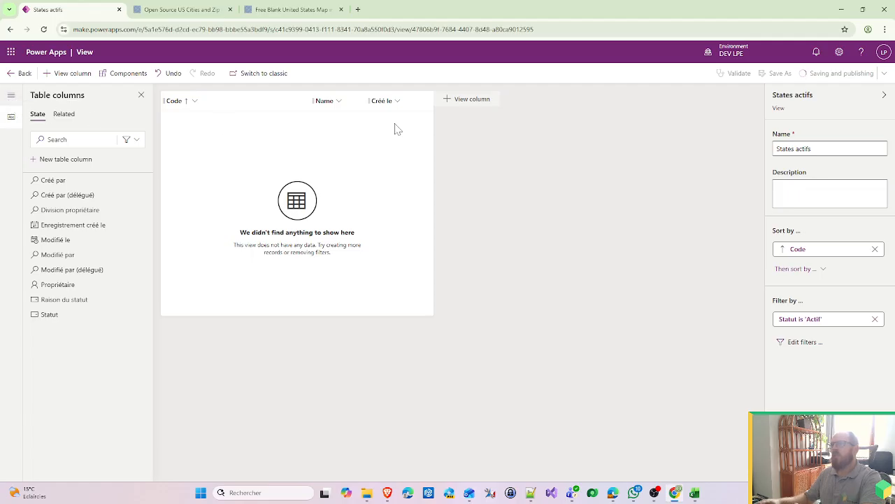
left_click(17, 73)
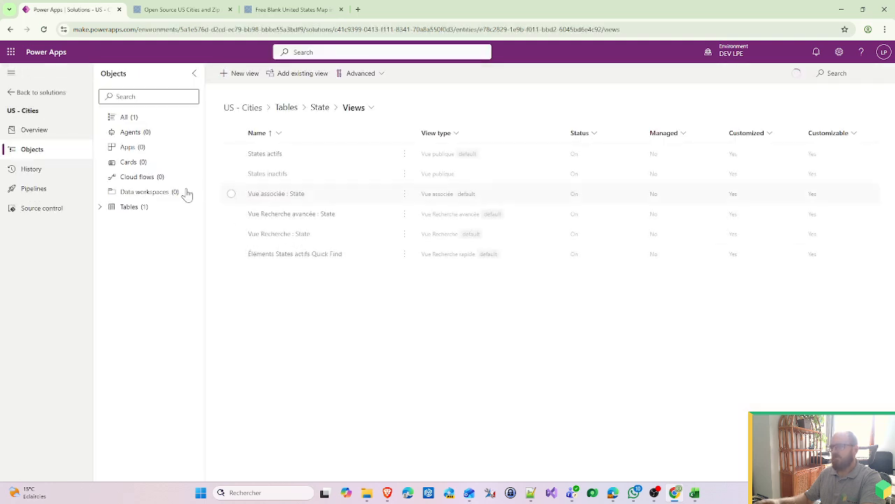
Place the Name field below Propriétaire on State's Informations main form, then save and publish.
left_click(100, 206)
left_click(112, 221)
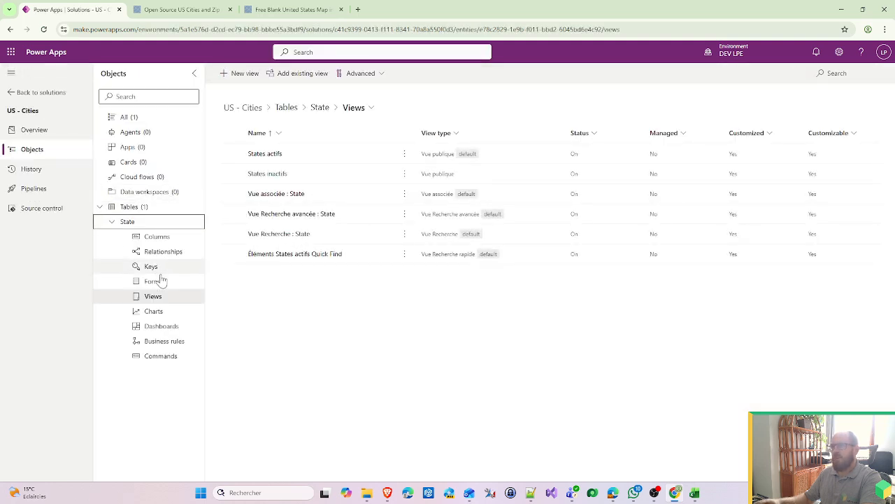
left_click(157, 280)
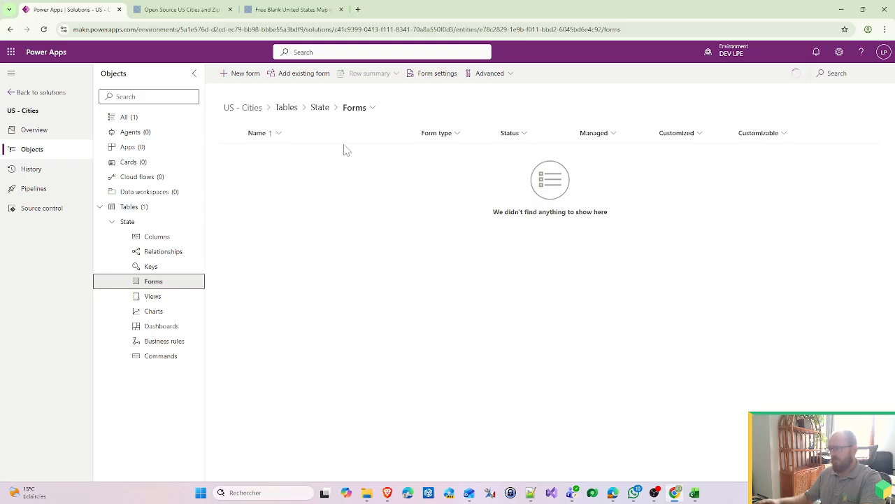
left_click(405, 154)
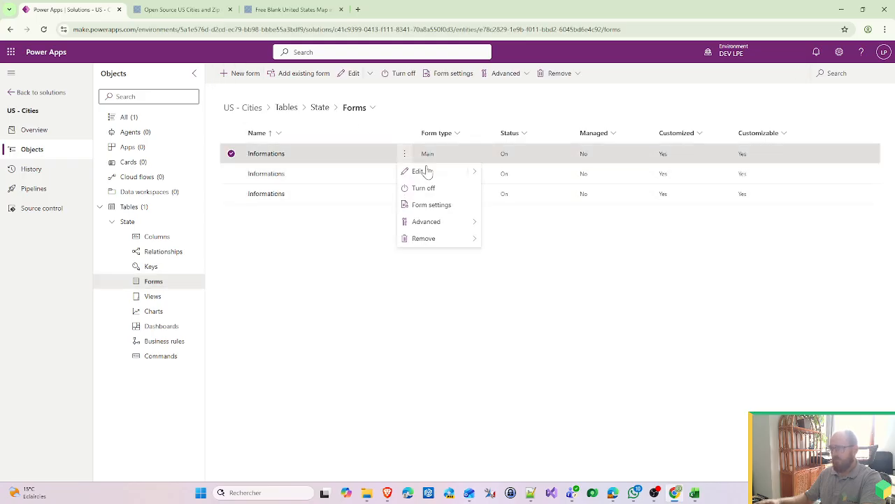
left_click(419, 171)
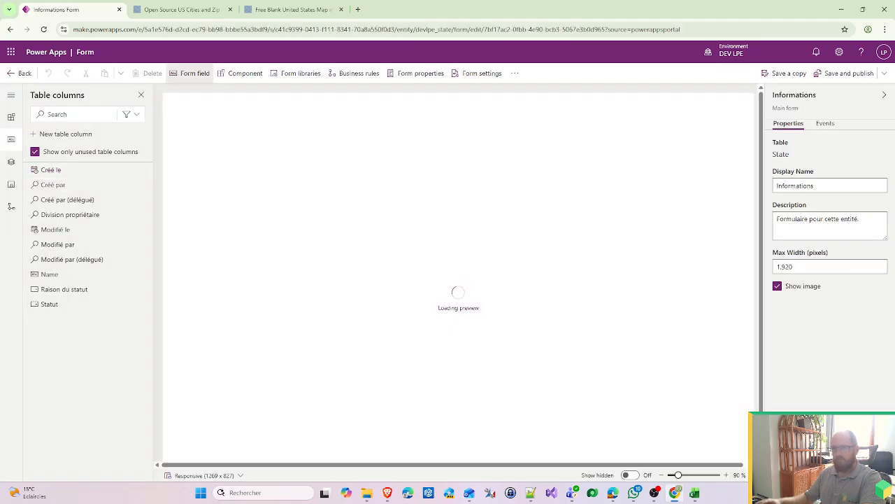
mouse_move(55, 279)
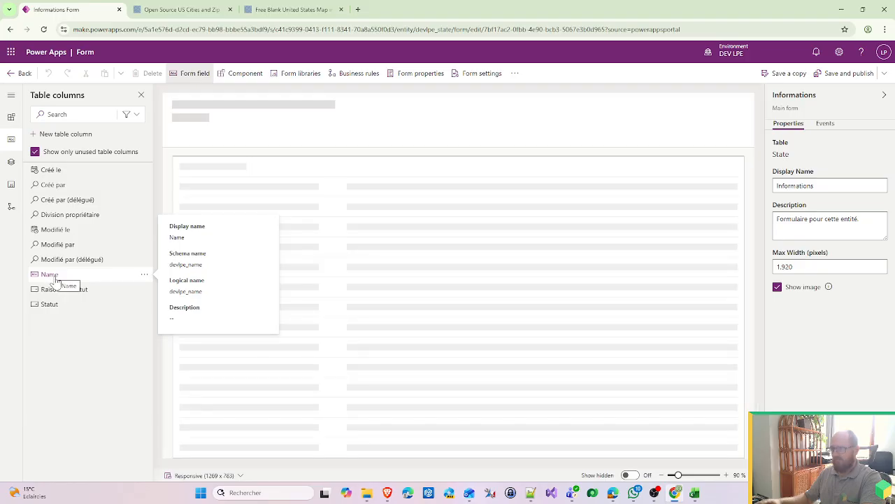
left_click_drag(55, 279, 304, 186)
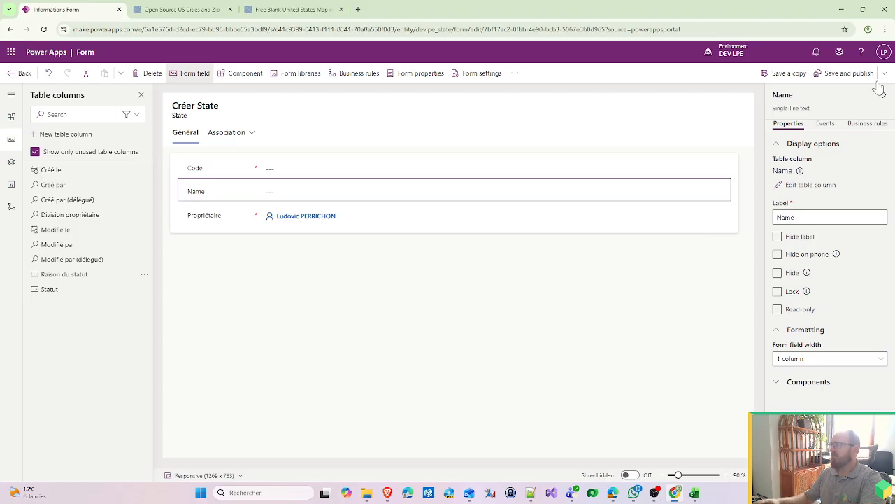
left_click(852, 73)
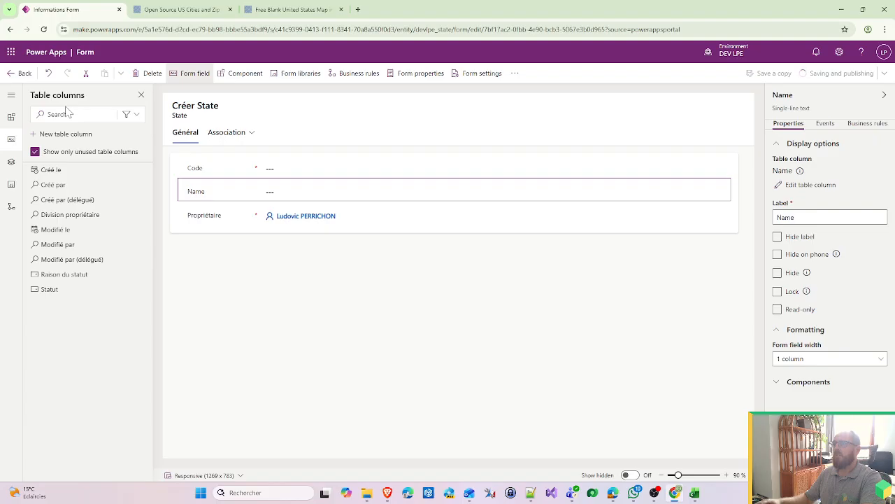
left_click(21, 74)
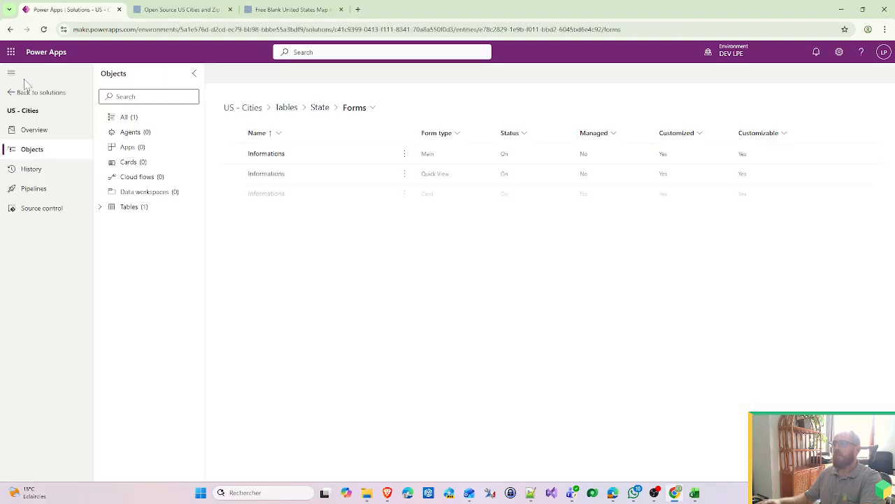
Add a new alternate key named statekey on the State table's Code column and save it.
left_click(100, 206)
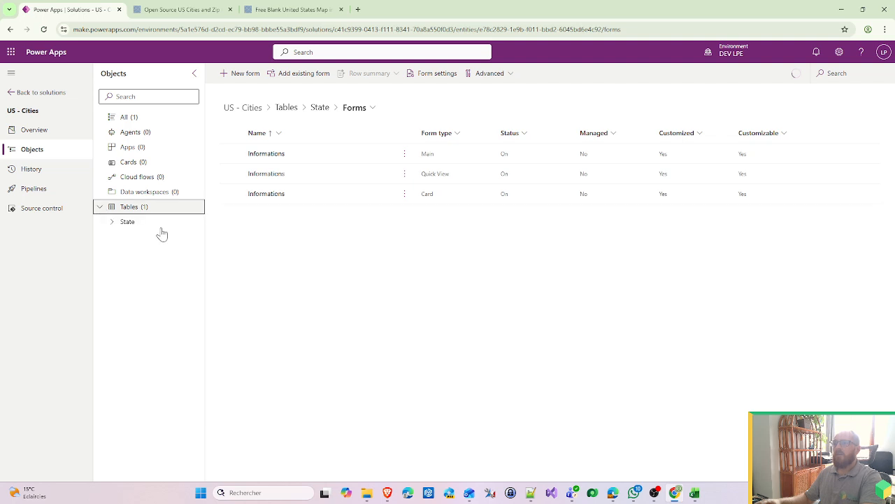
left_click(112, 222)
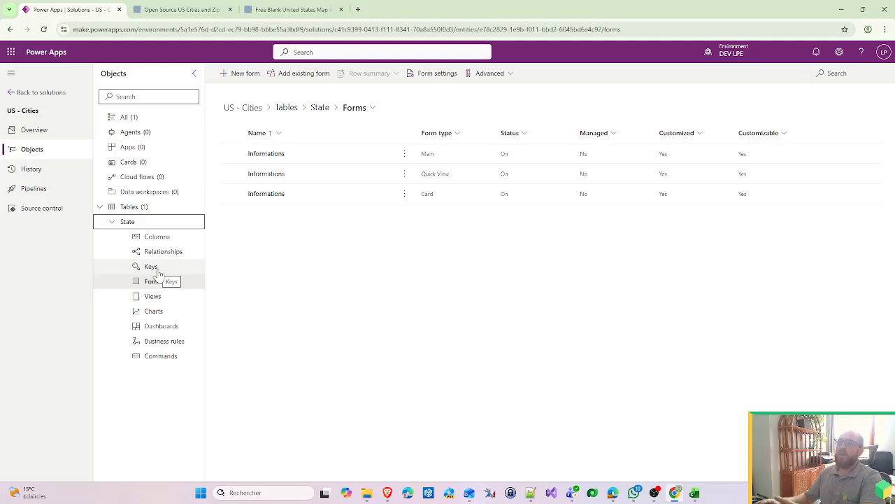
left_click(152, 267)
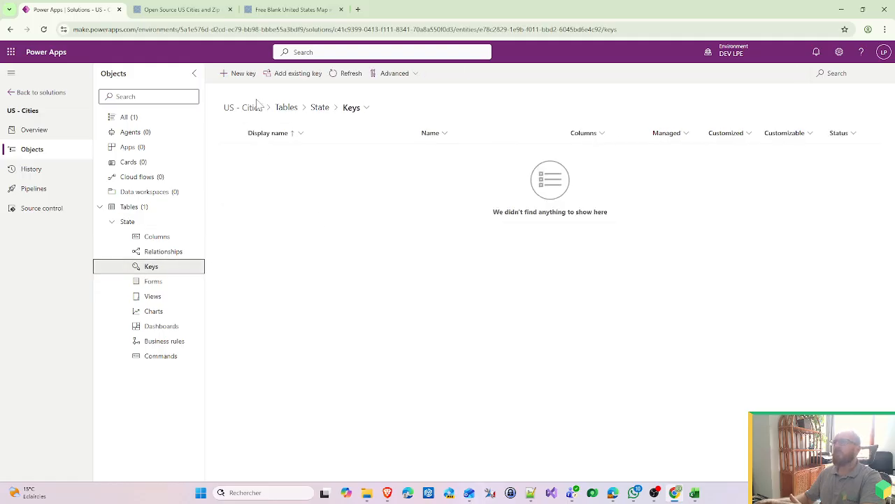
left_click(238, 73)
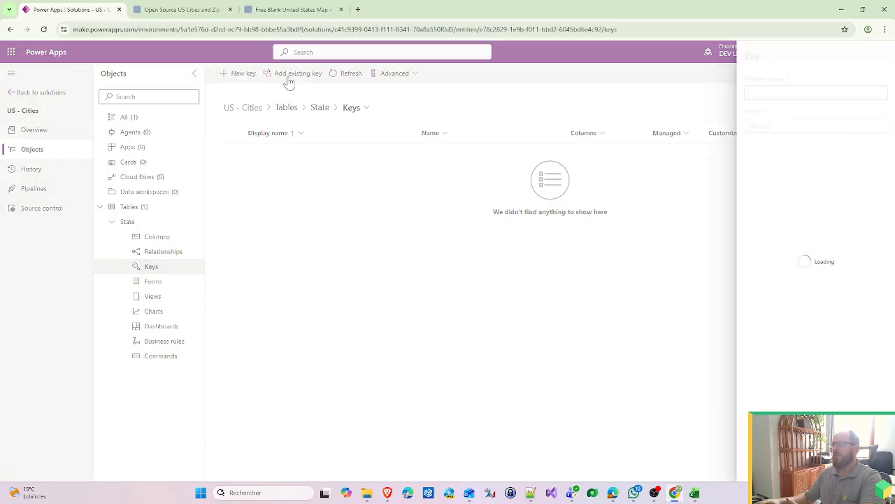
left_click(756, 159)
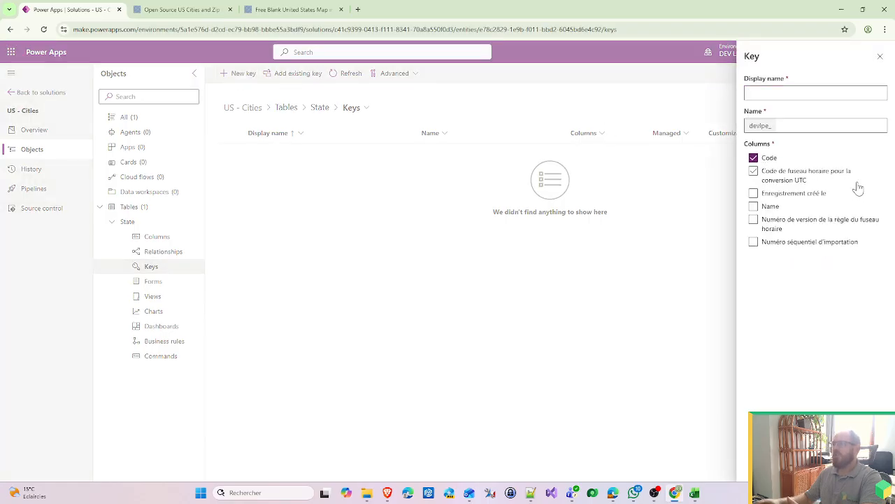
left_click(780, 93)
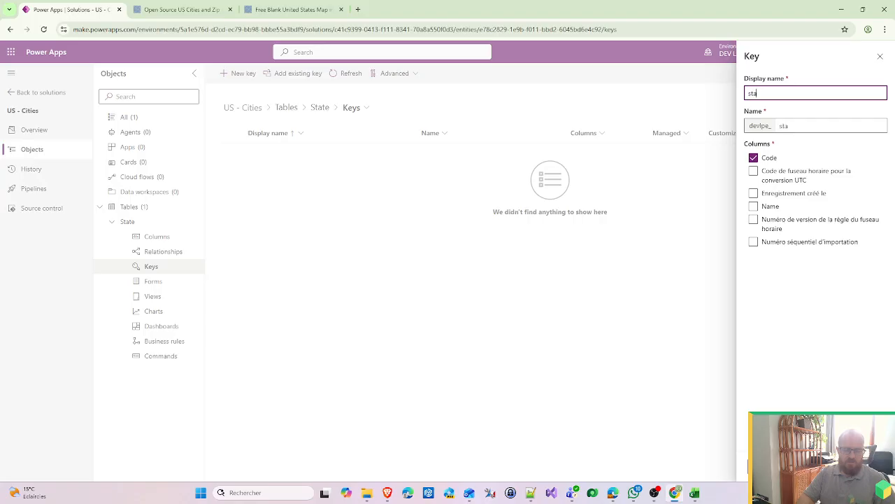
type("key")
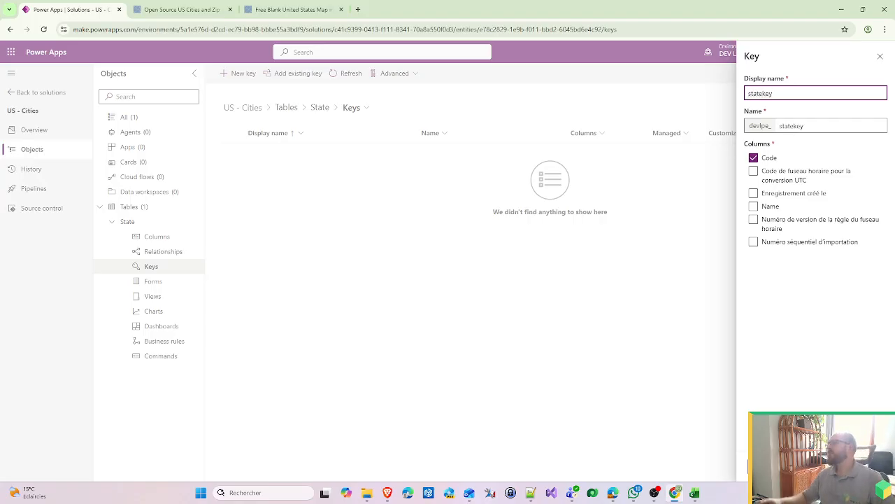
left_click(768, 466)
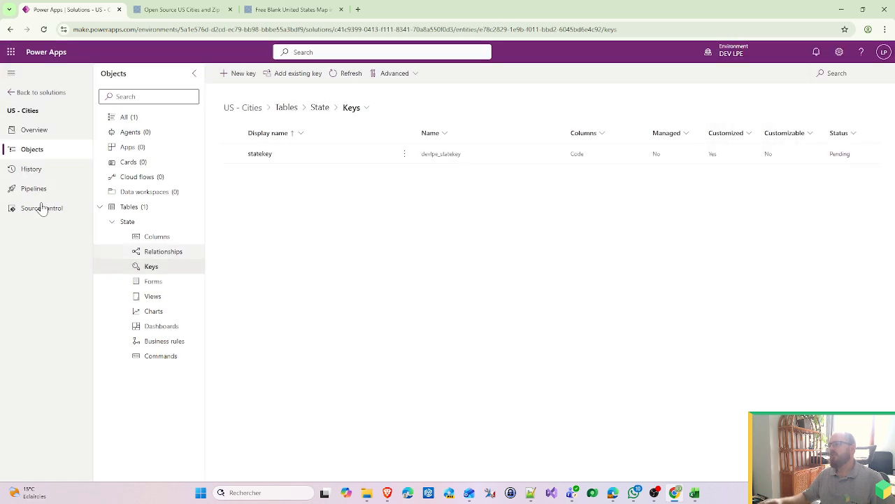
Discard an unfinished second key without saving and return to the solutions list.
left_click(112, 223)
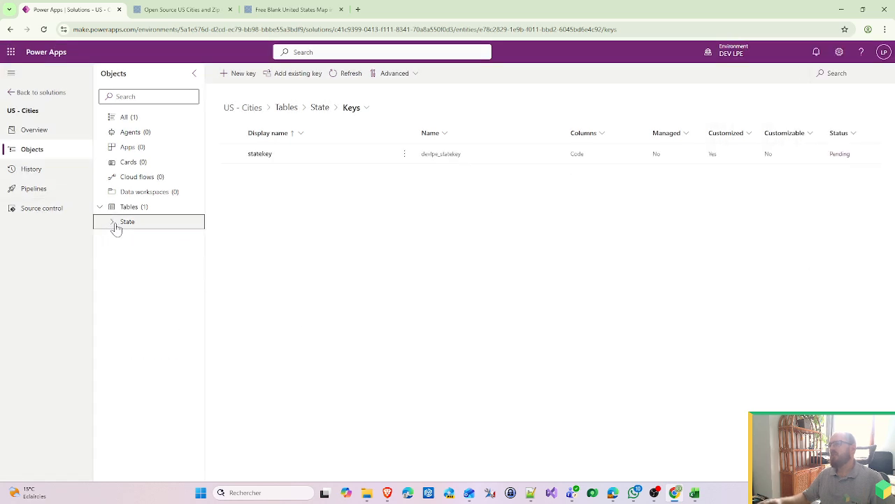
left_click(247, 74)
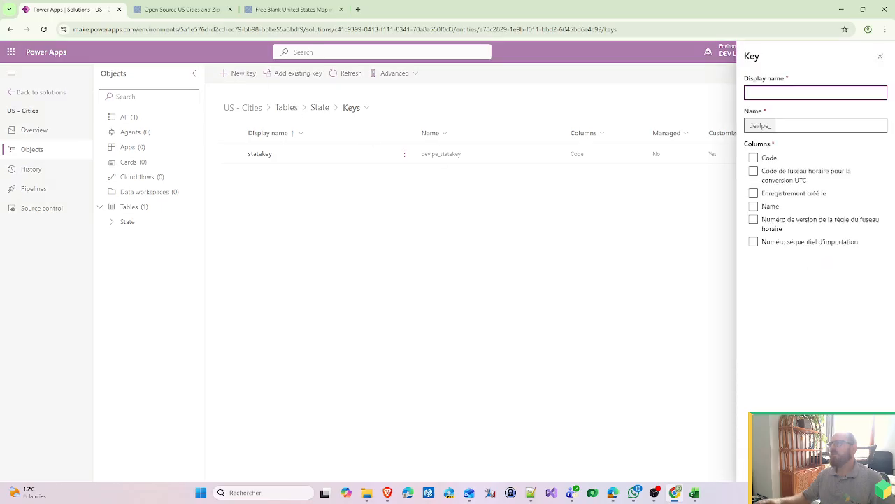
left_click(816, 93)
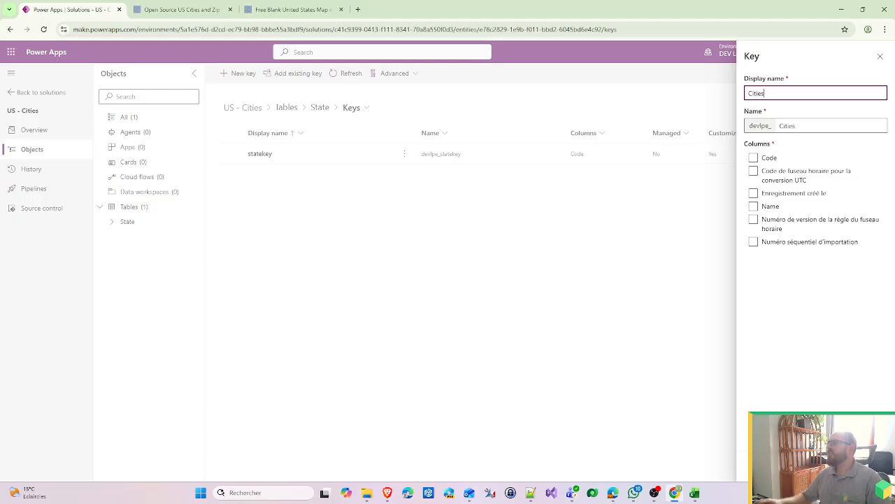
key("Escape")
left_click(455, 277)
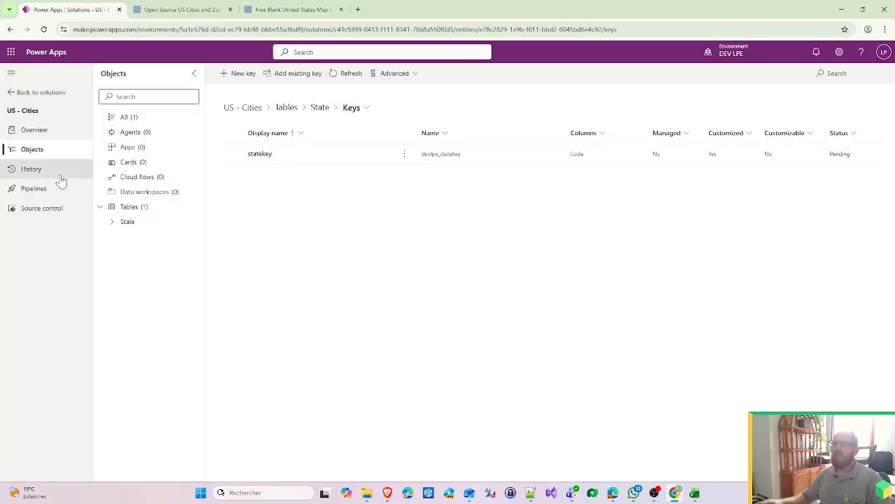
left_click(31, 92)
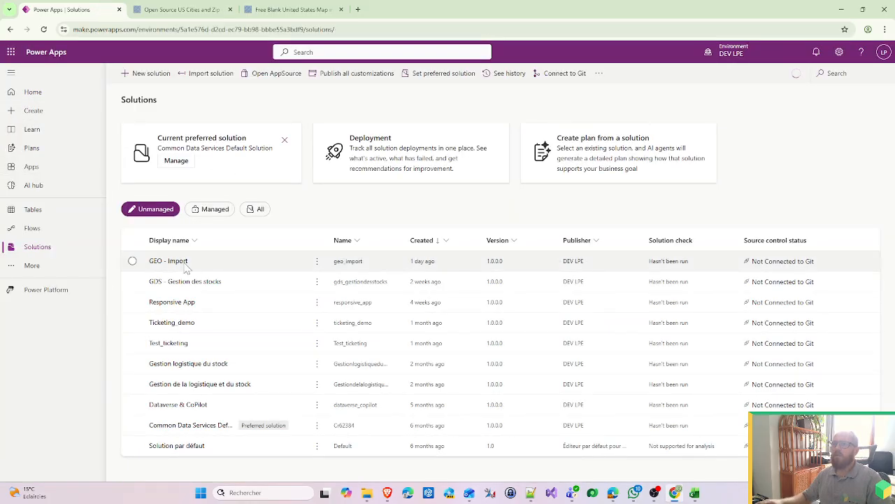
In the US - Cities solution's tables, start creating a new table.
left_click(172, 264)
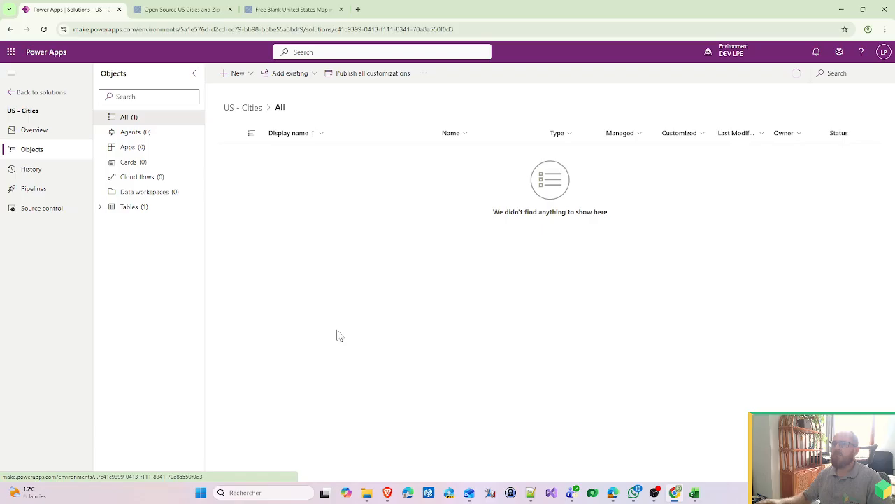
left_click(103, 209)
left_click(99, 206)
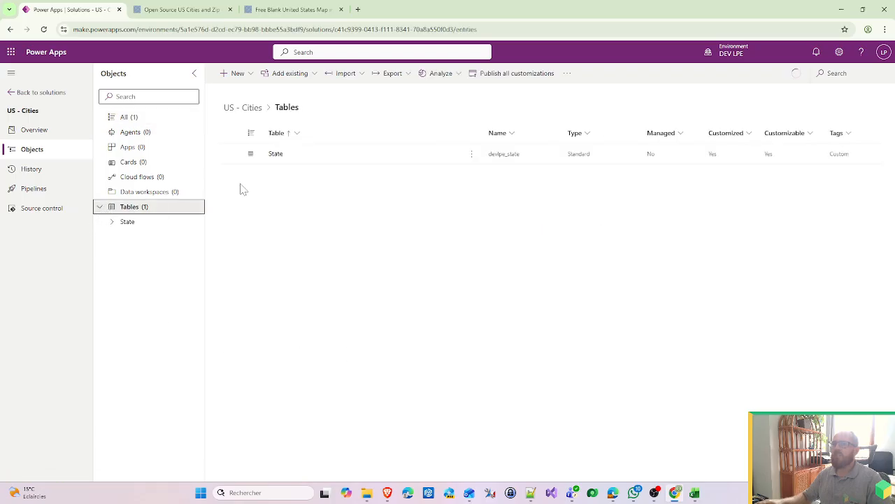
left_click(238, 74)
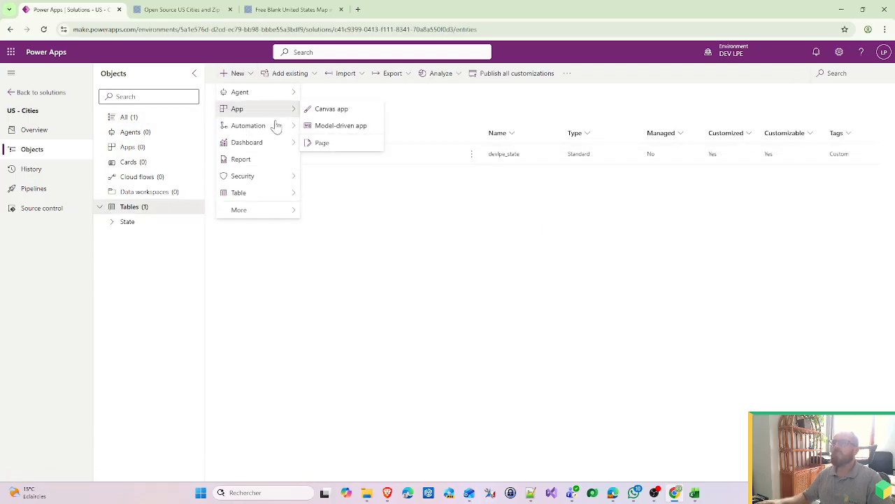
mouse_move(271, 193)
left_click(345, 209)
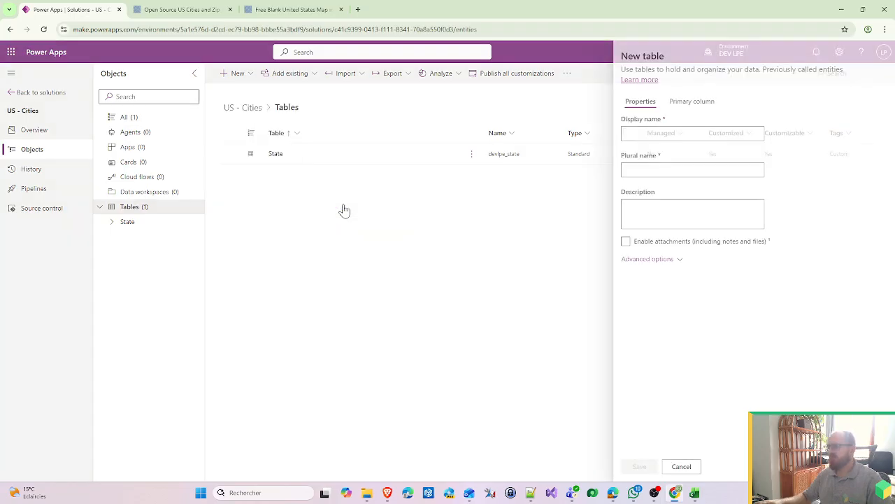
Name the table City with plural Cities and review its schema and primary column settings.
type("Cities")
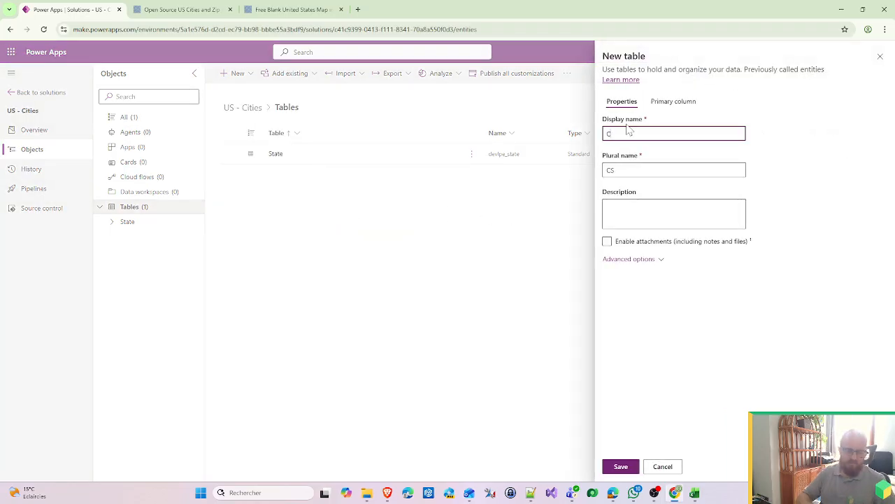
key("BackSpace")
key("BackSpace")
key("BackSpace")
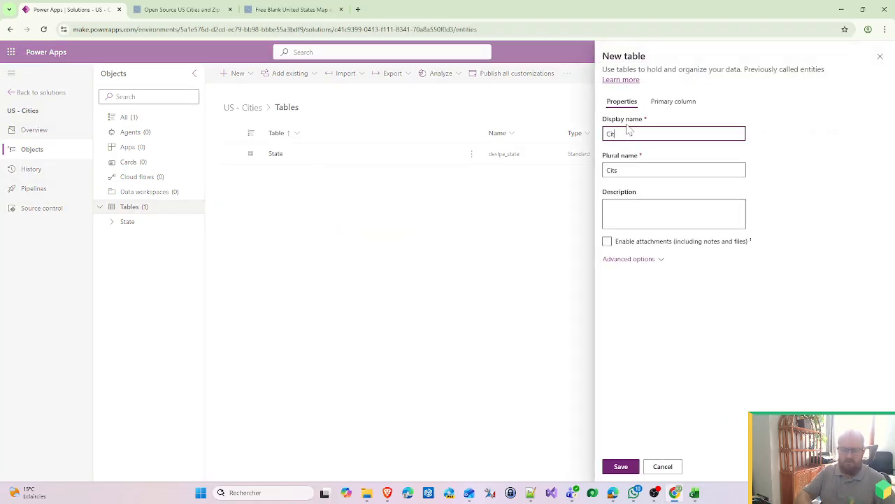
type("y")
left_click(623, 170)
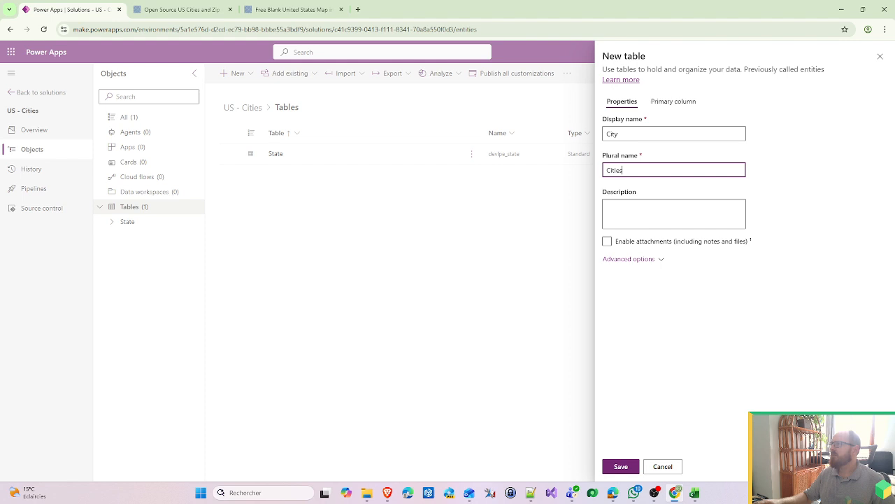
left_click(638, 260)
left_click(639, 294)
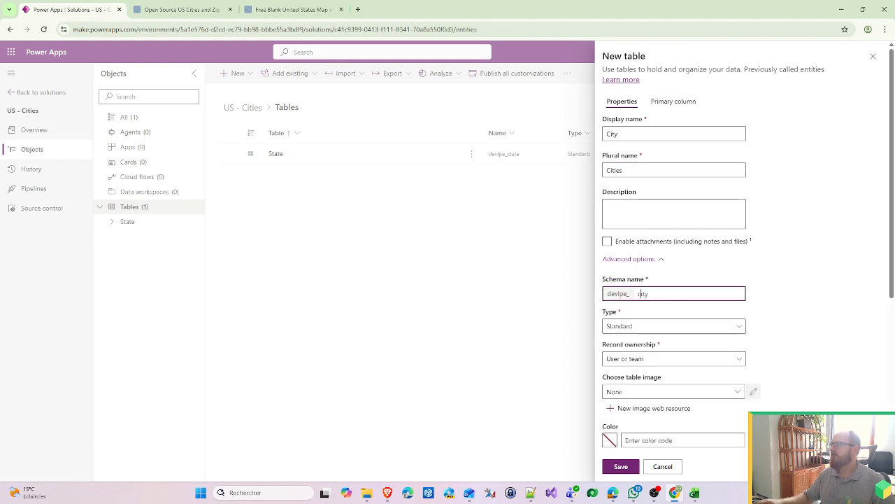
left_click(674, 103)
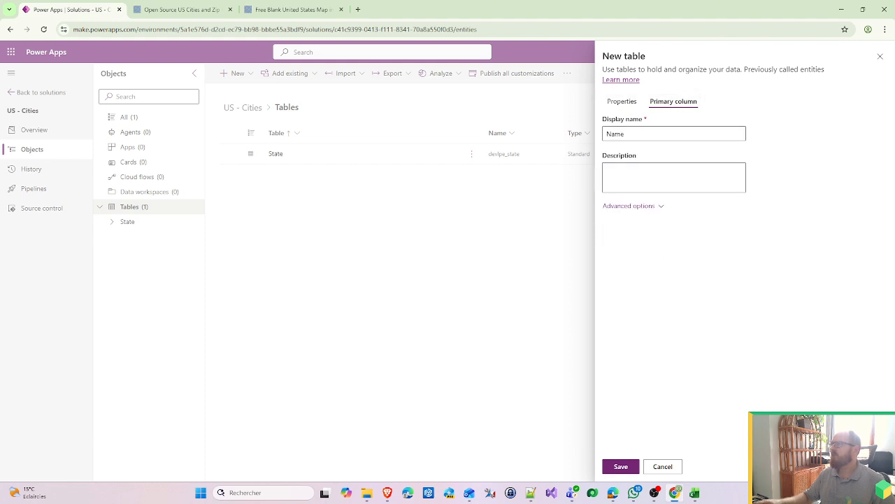
Bring cities (1).csv forward, scroll to the top and select the zip,state,city,lat,lng header cell.
left_click(695, 497)
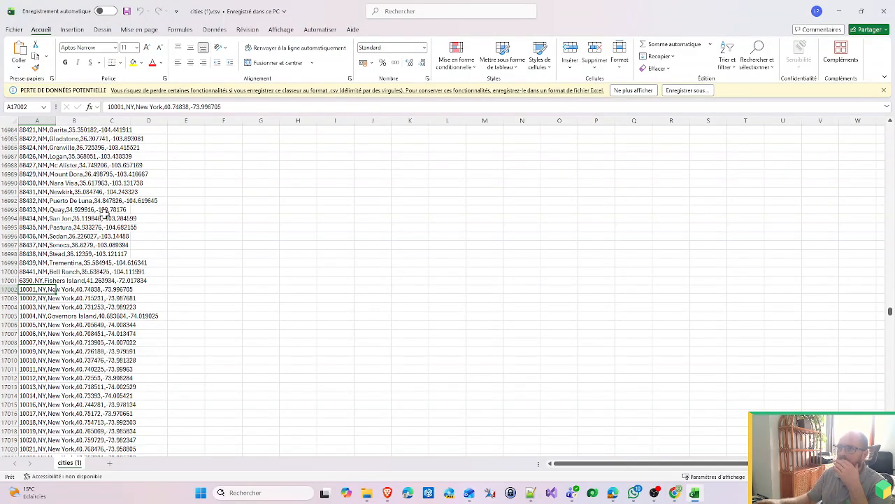
scroll(126, 200, "up", 6)
scroll(135, 198, "down", 9)
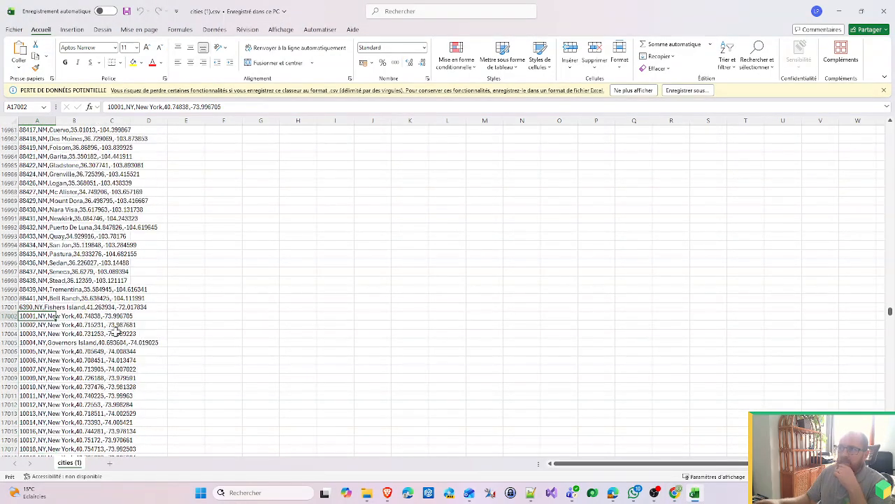
scroll(97, 135, "up", 4)
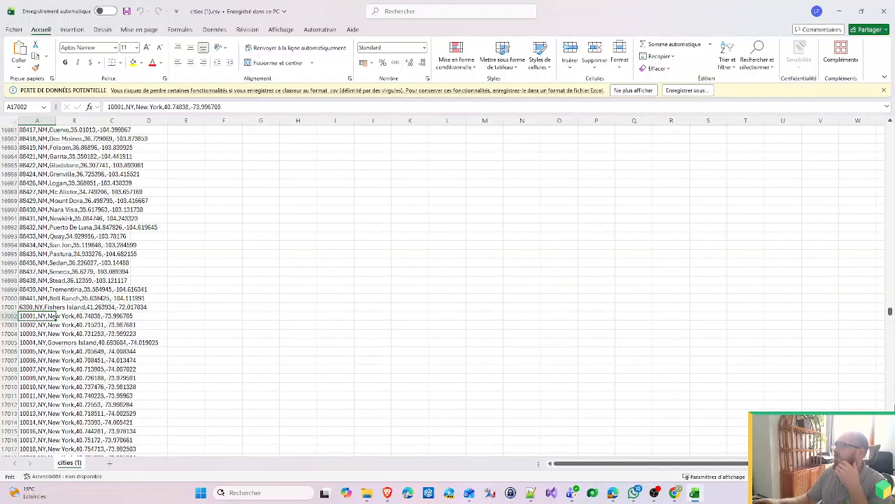
left_click_drag(891, 311, 891, 123)
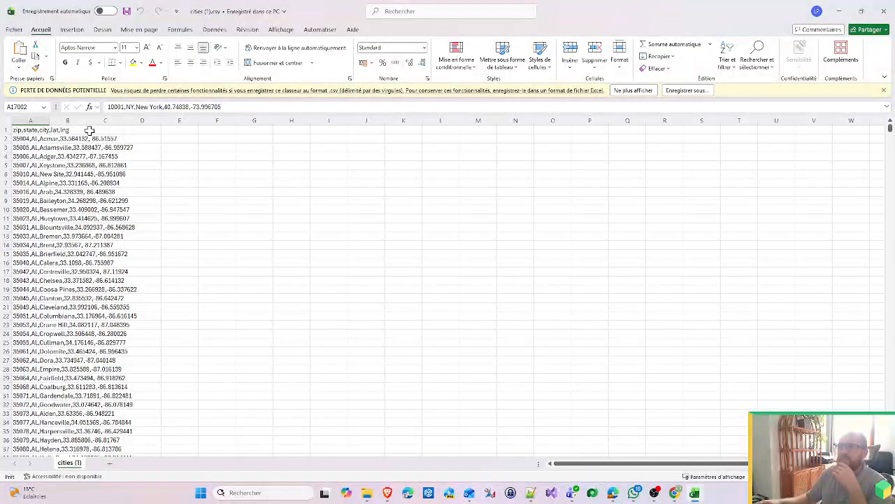
left_click(25, 131)
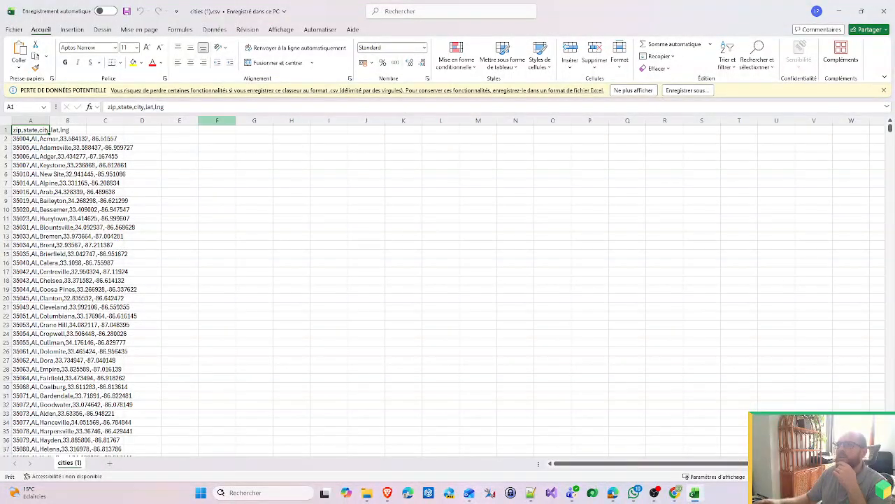
Show the Données tab and select all of column A.
left_click(212, 30)
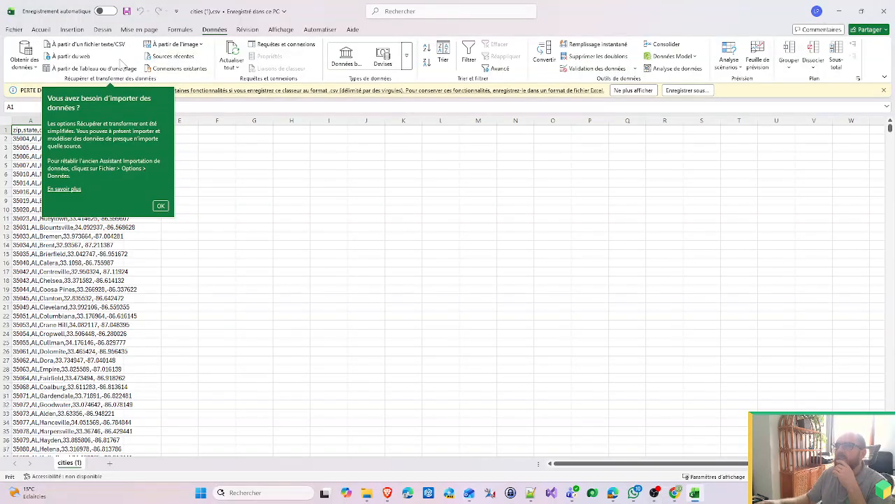
right_click(25, 137)
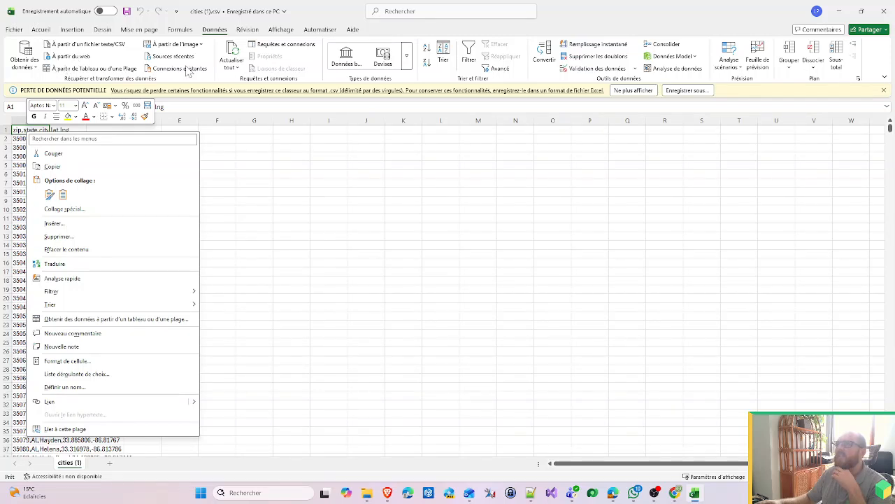
left_click(20, 128)
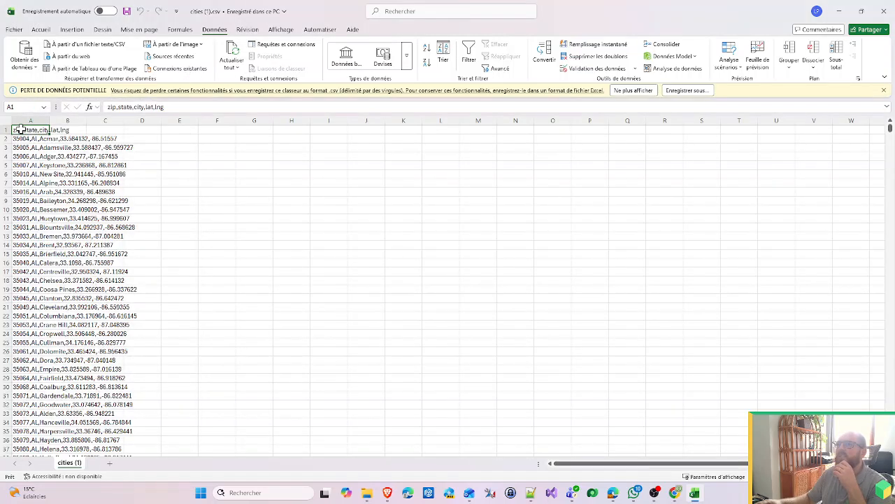
left_click(30, 121)
right_click(30, 121)
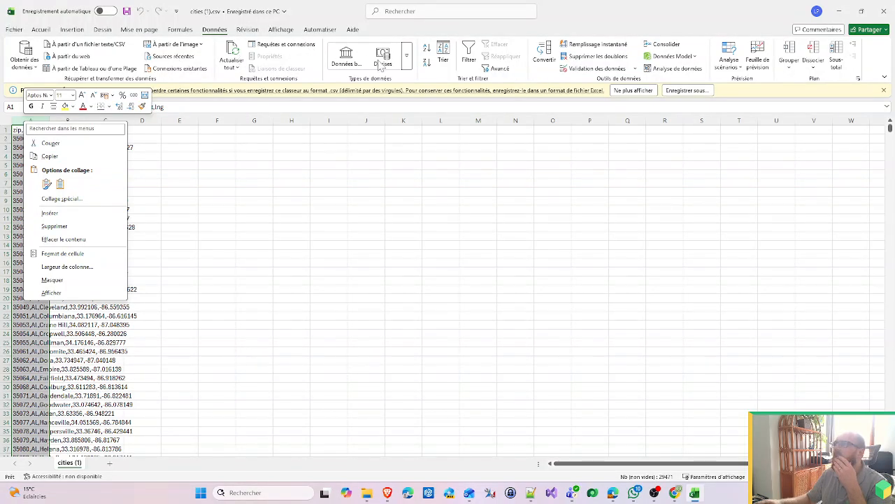
Convert column A into delimited columns using Virgule (comma) as the separator.
left_click(546, 56)
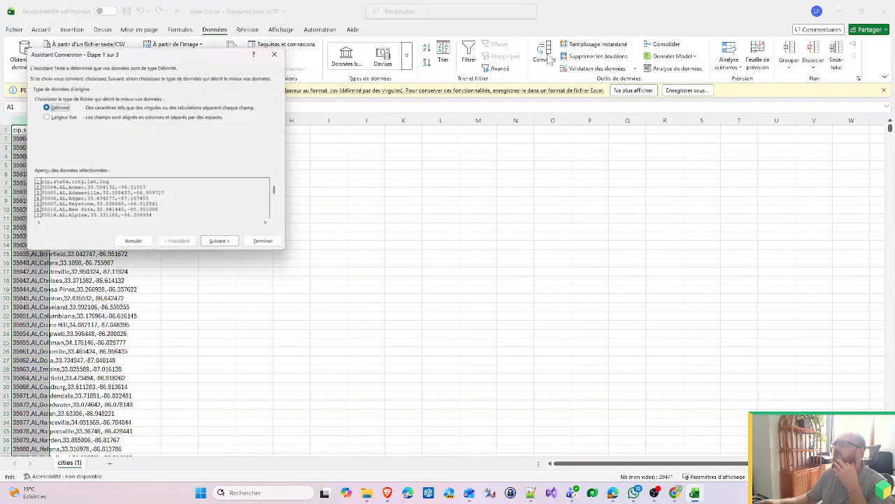
left_click(67, 118)
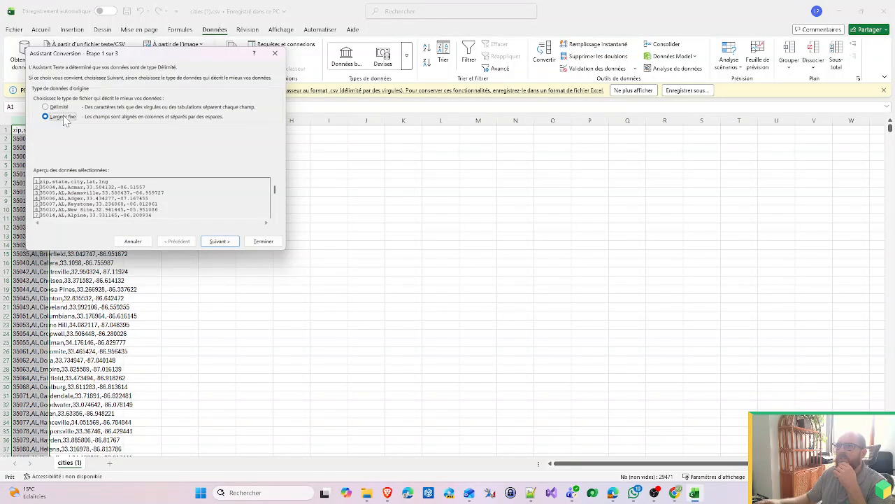
left_click(63, 109)
left_click(220, 242)
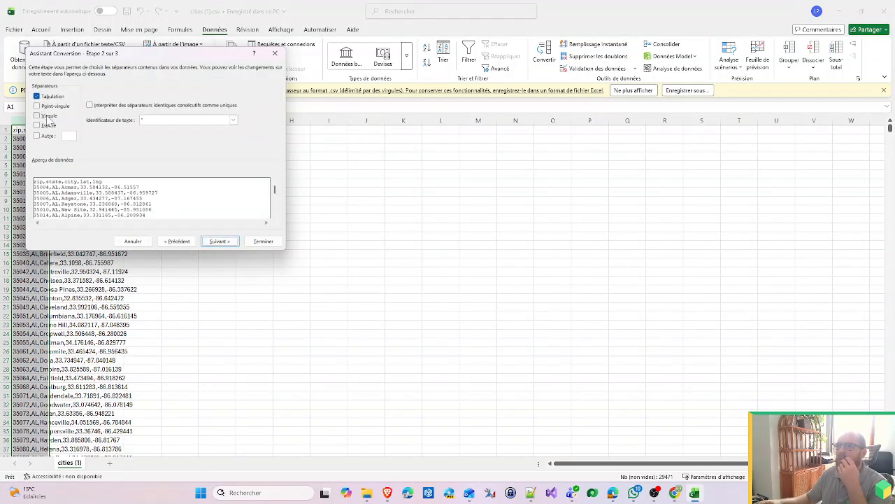
left_click(46, 117)
left_click(262, 241)
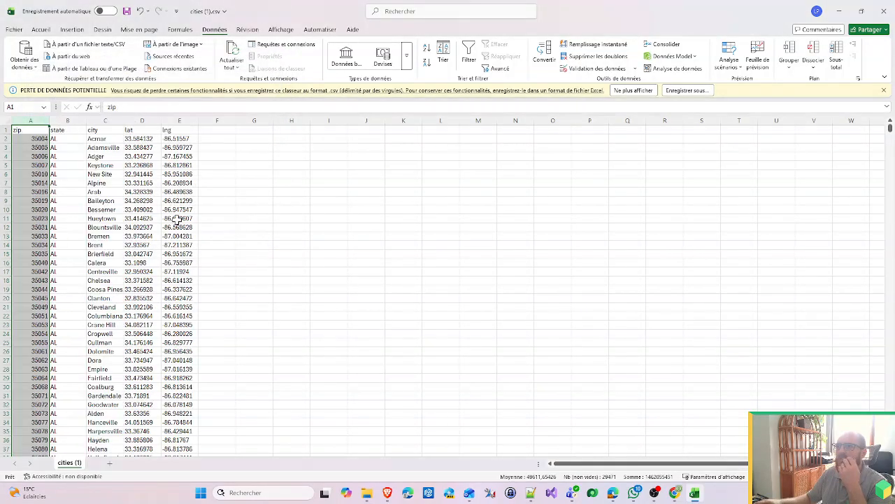
Select the five data columns A to E.
left_click(42, 131)
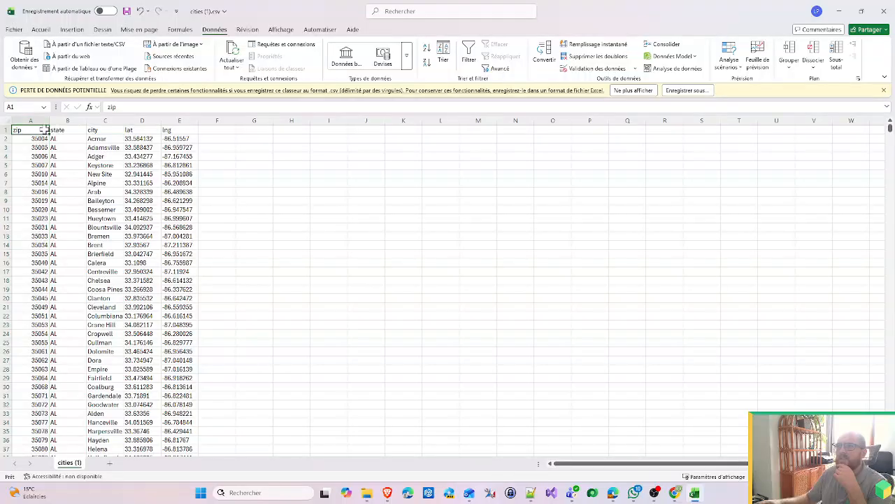
left_click_drag(30, 120, 178, 121)
left_click(40, 30)
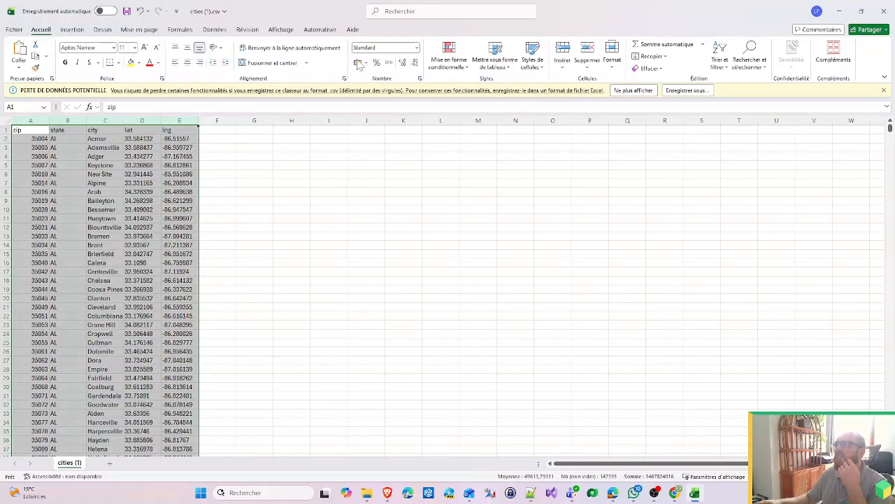
Format the selected data as a table with a blue table style.
left_click(498, 65)
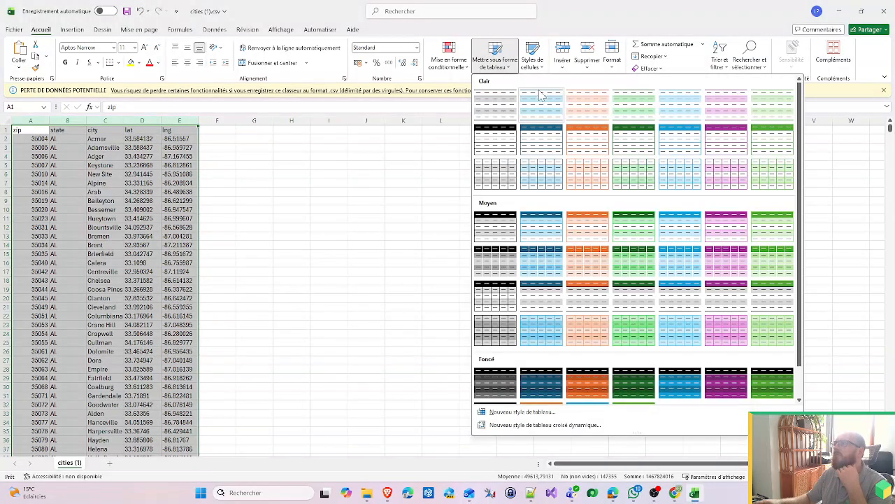
left_click(542, 225)
key("Return")
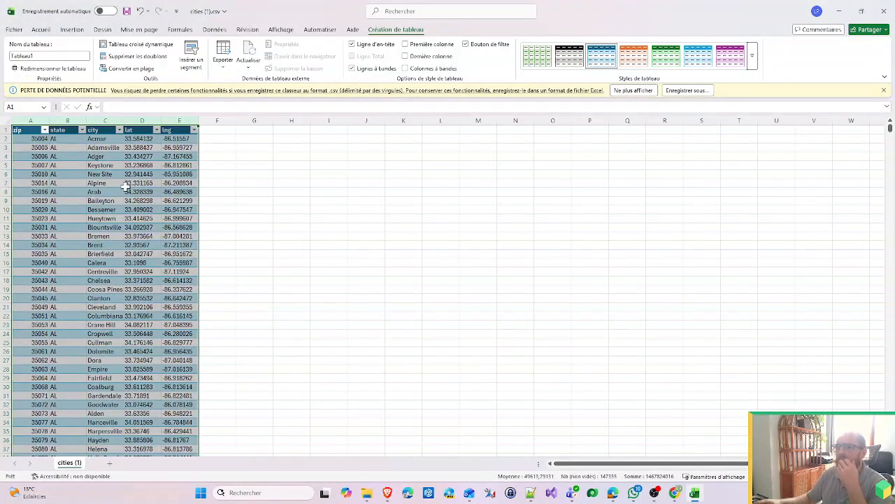
Filter the city column to show only New York.
left_click(120, 131)
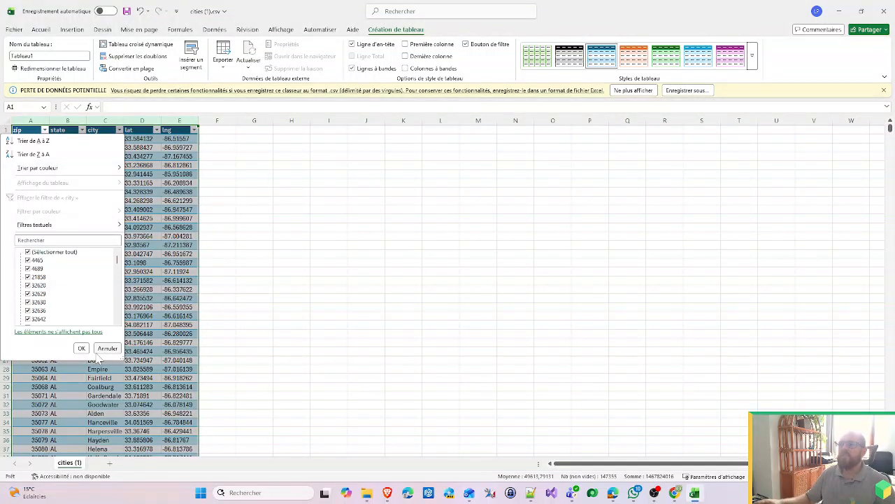
left_click(110, 350)
left_click(119, 131)
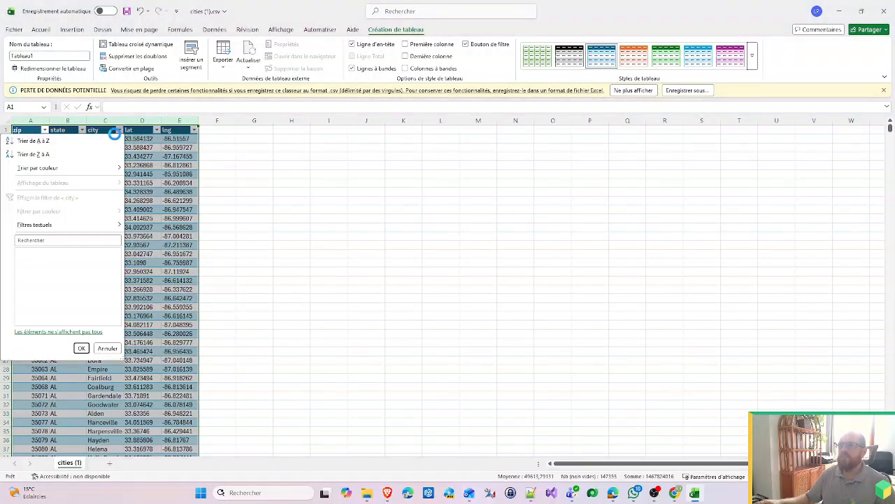
scroll(59, 288, "down", 5)
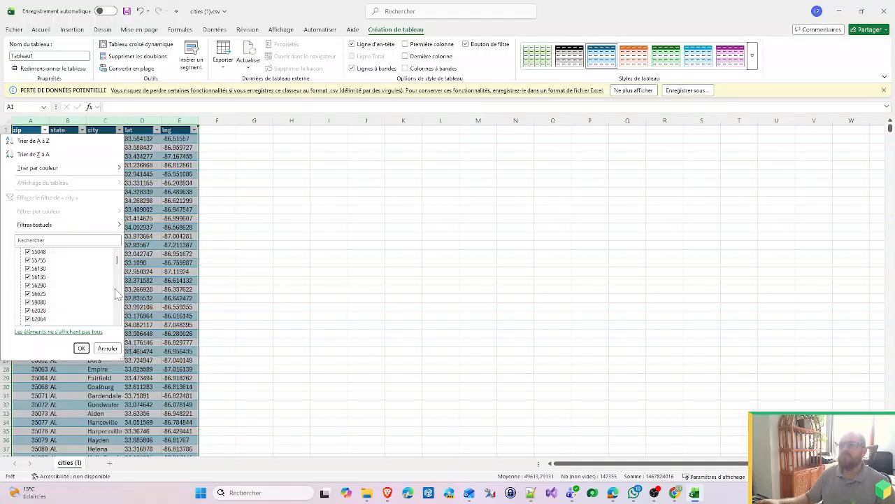
left_click_drag(118, 260, 119, 222)
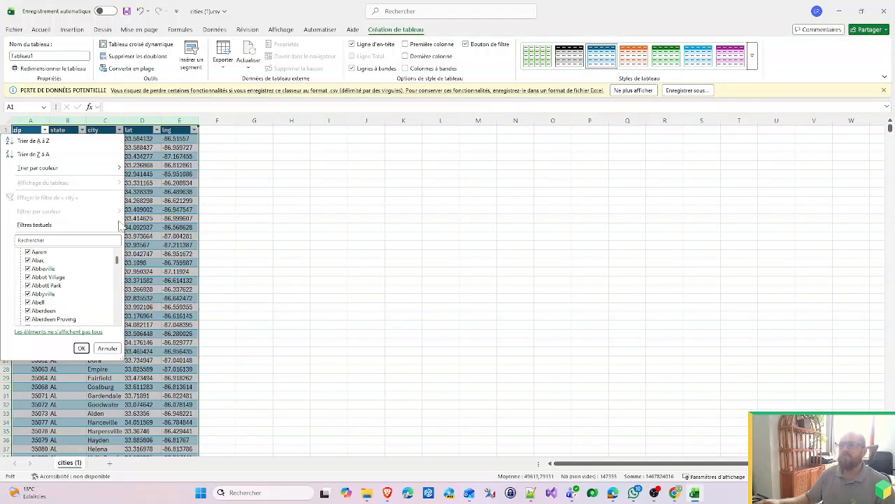
left_click(110, 241)
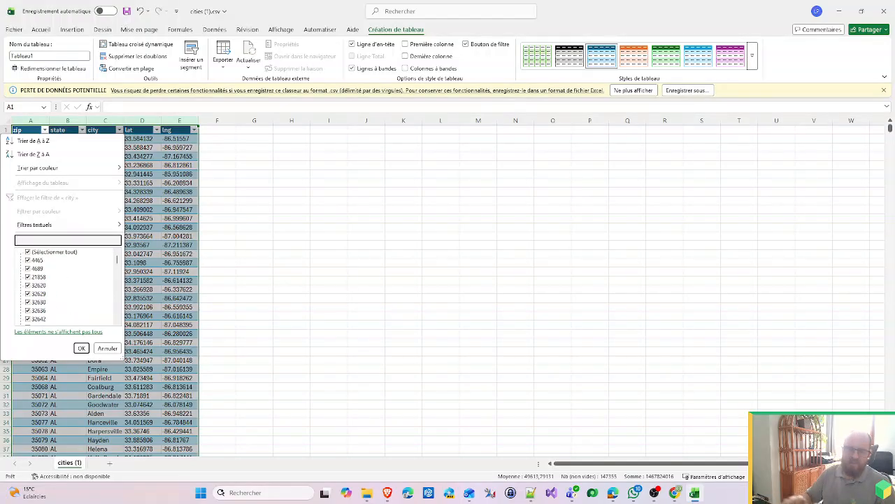
type("New")
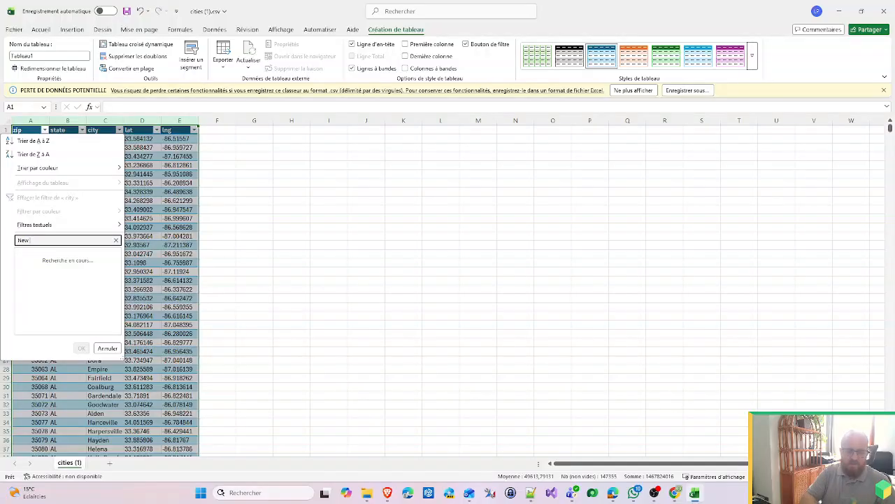
type(" York")
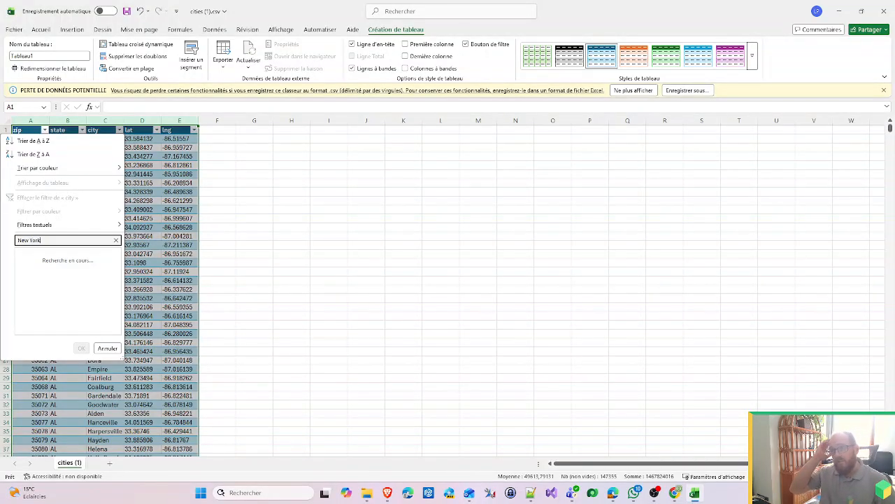
key("Return")
key("BackSpace")
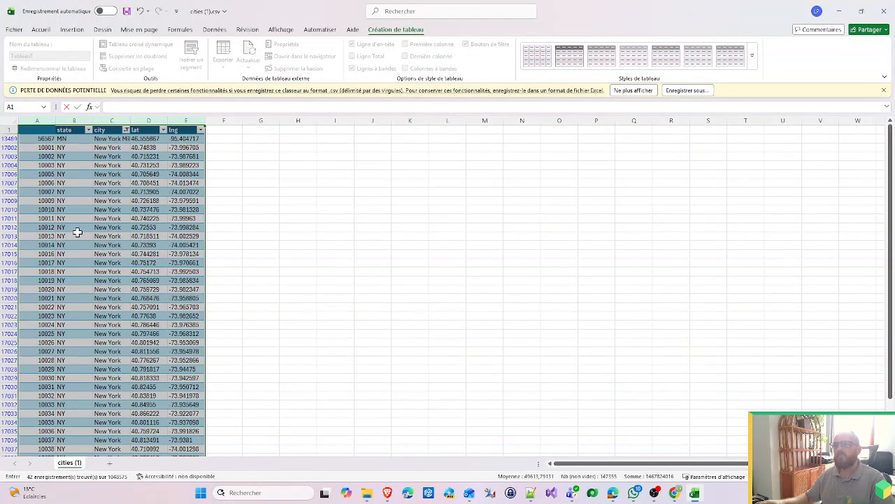
Widen the city column so New York Mills fits.
left_click(125, 191)
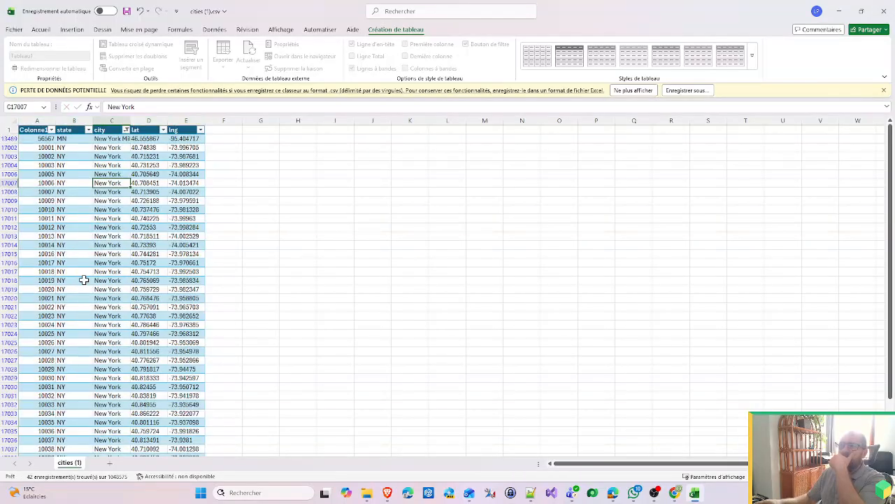
scroll(103, 301, "down", 2)
scroll(105, 312, "down", 7)
scroll(119, 308, "up", 4)
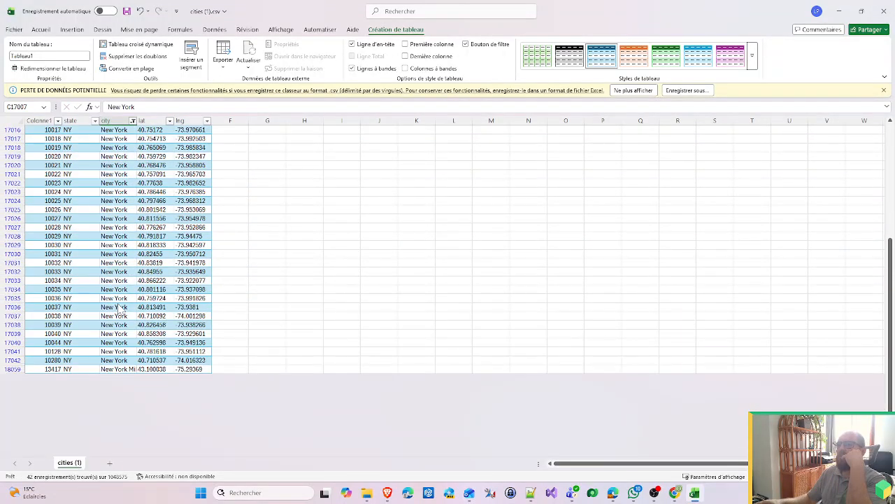
scroll(147, 370, "up", 3)
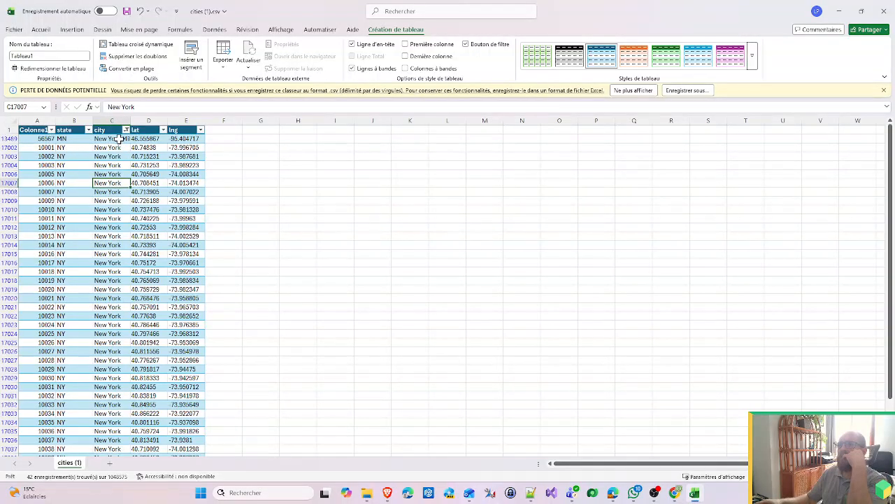
left_click_drag(130, 121, 201, 118)
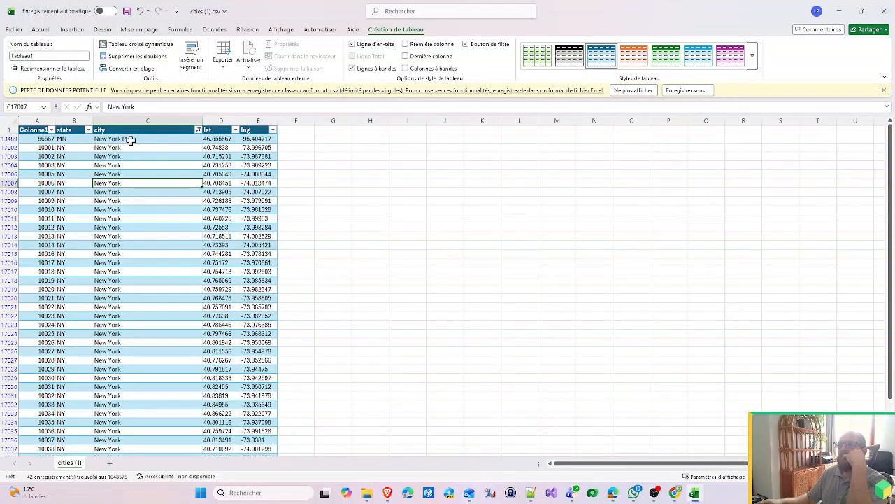
scroll(144, 323, "down", 7)
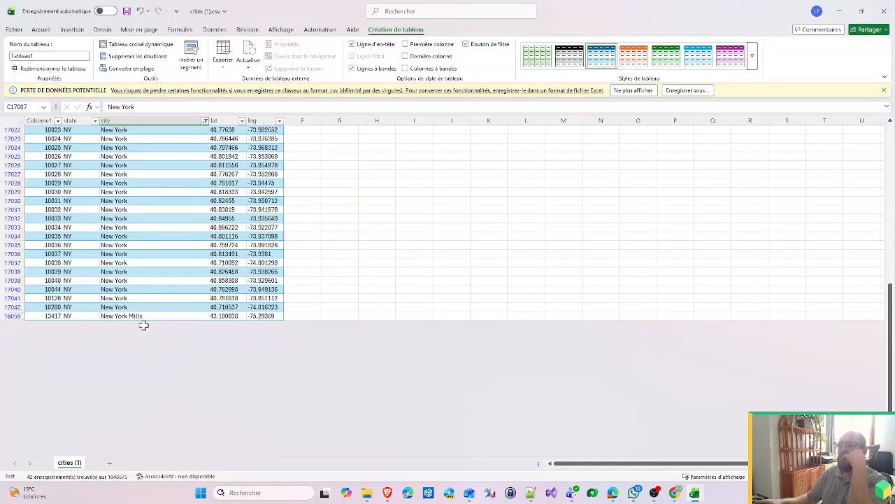
scroll(144, 325, "up", 7)
Back in Power Apps, check the primary column's schema name and attempt to save the City table.
left_click(841, 11)
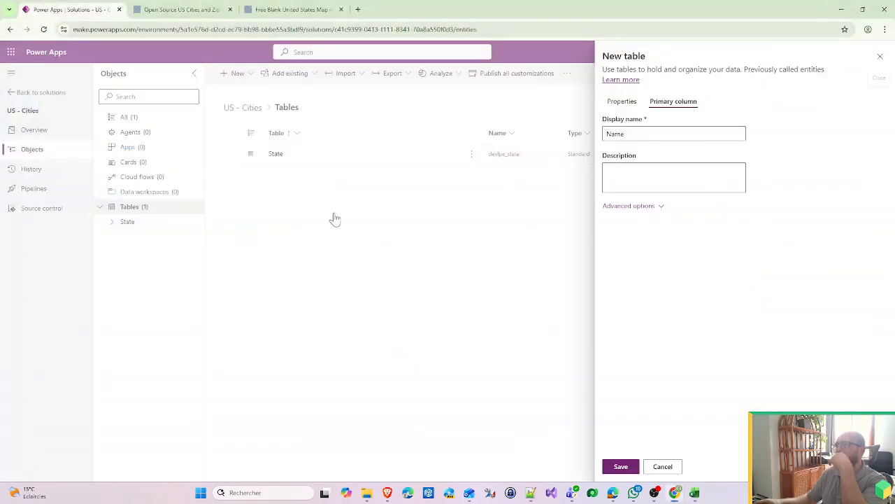
left_click(634, 206)
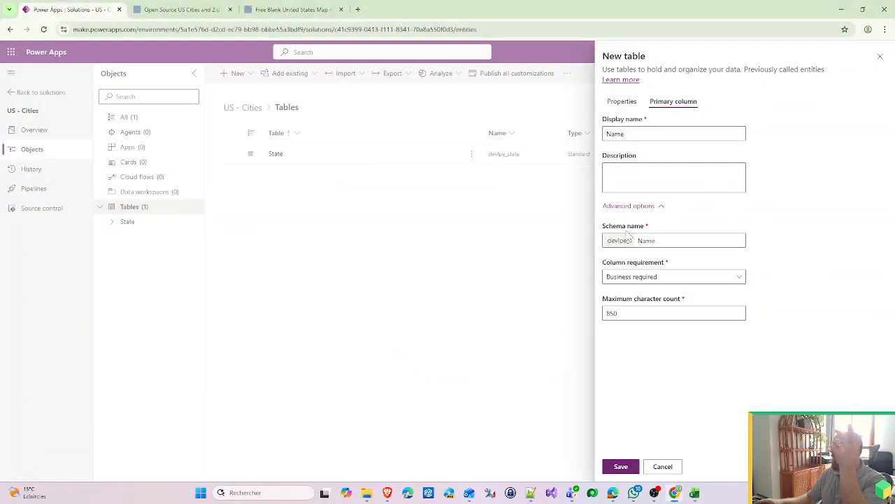
left_click(638, 240)
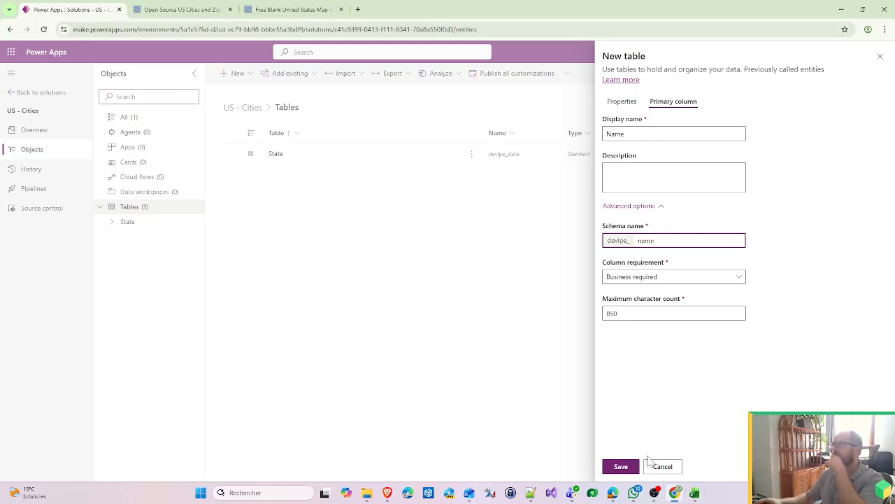
left_click(620, 467)
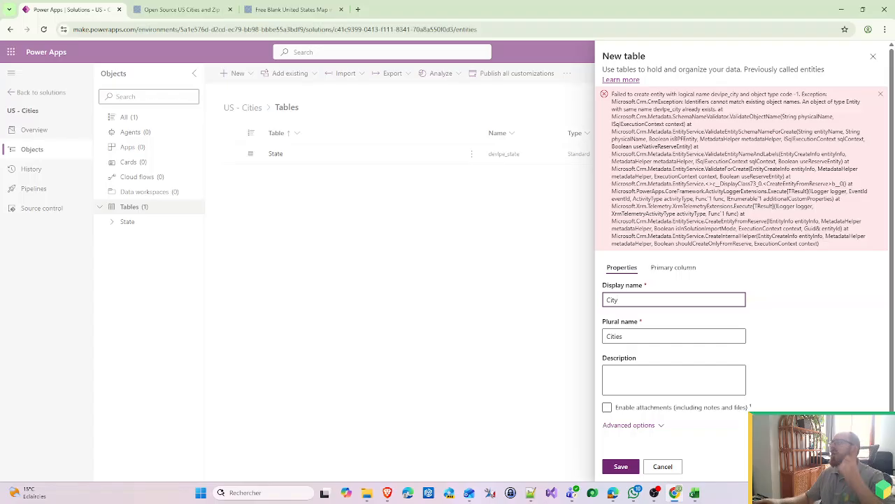
Change the display name to US City and the schema name to us_city.
left_click(607, 301)
type("YS")
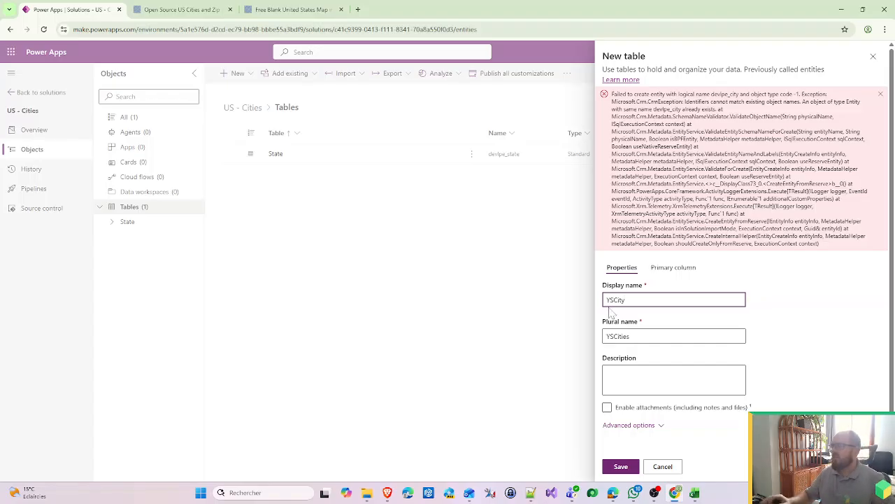
key("BackSpace")
key("BackSpace")
type("US")
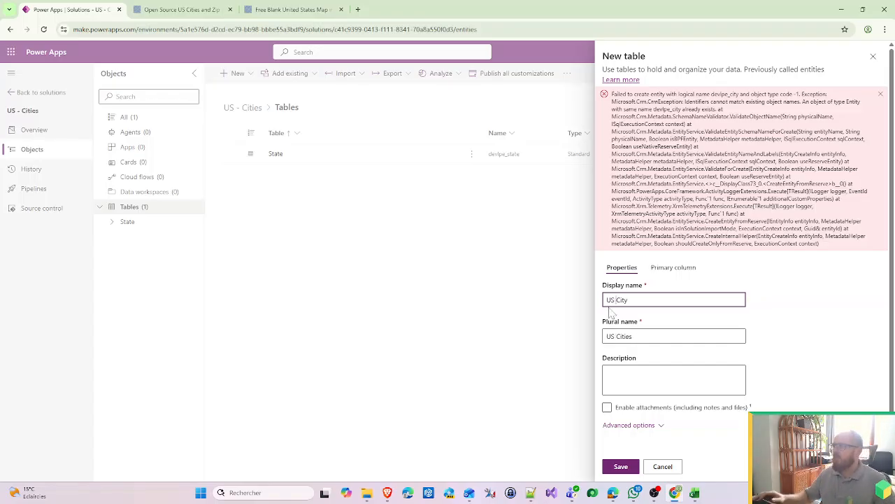
scroll(661, 354, "down", 1)
left_click(638, 418)
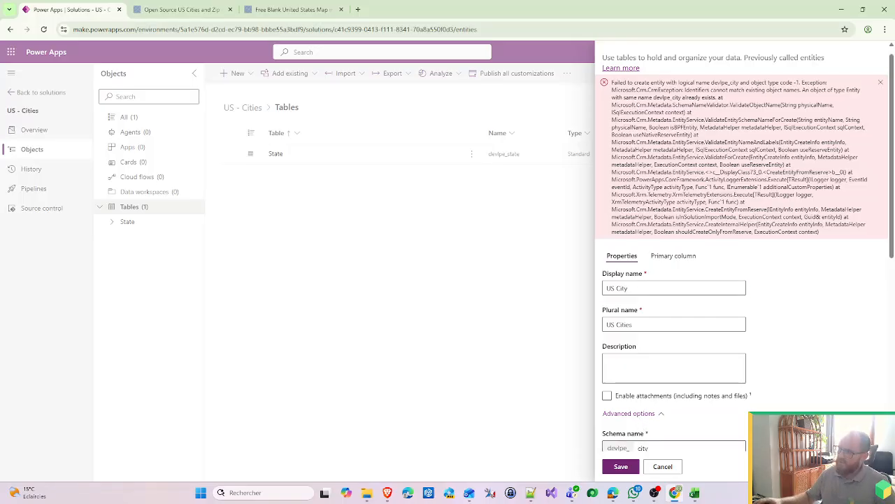
left_click(637, 448)
type("us")
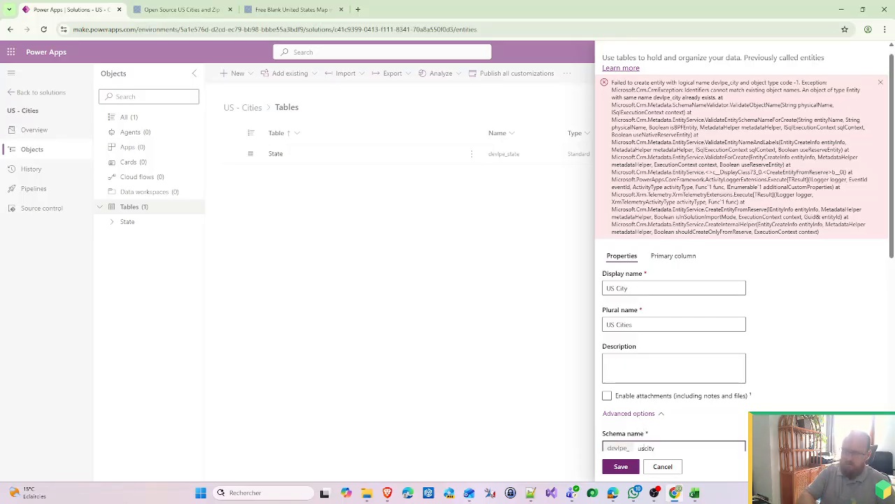
type("_")
Confirm the primary column Name settings and save the US City table.
scroll(791, 335, "down", 2)
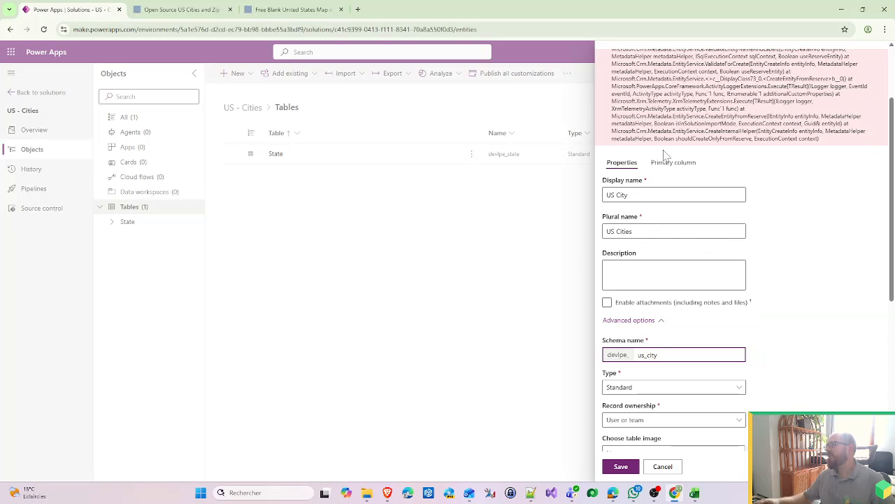
left_click(668, 160)
left_click(644, 371)
scroll(629, 420, "down", 1)
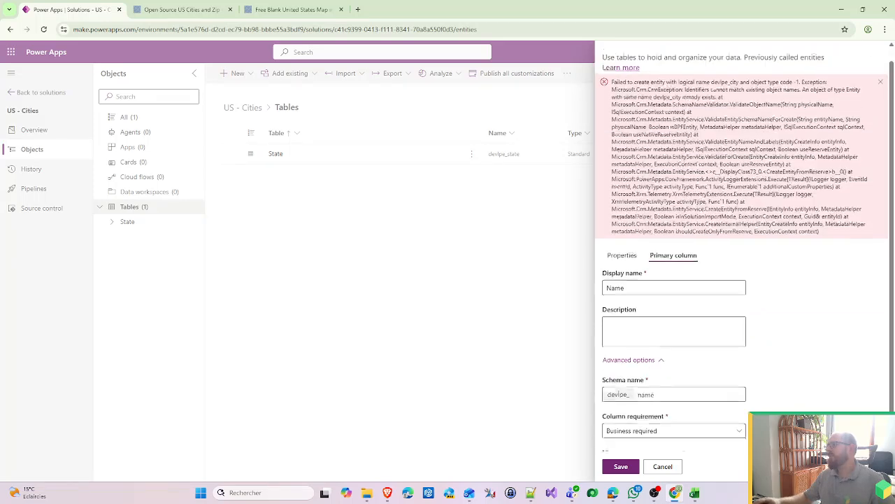
left_click(622, 466)
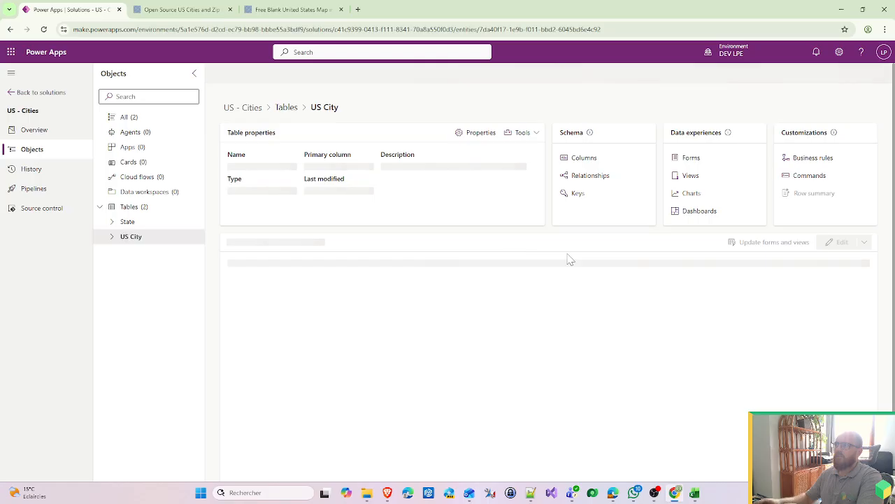
View the US City table's columns, then return to the solution's tables list.
left_click(116, 239)
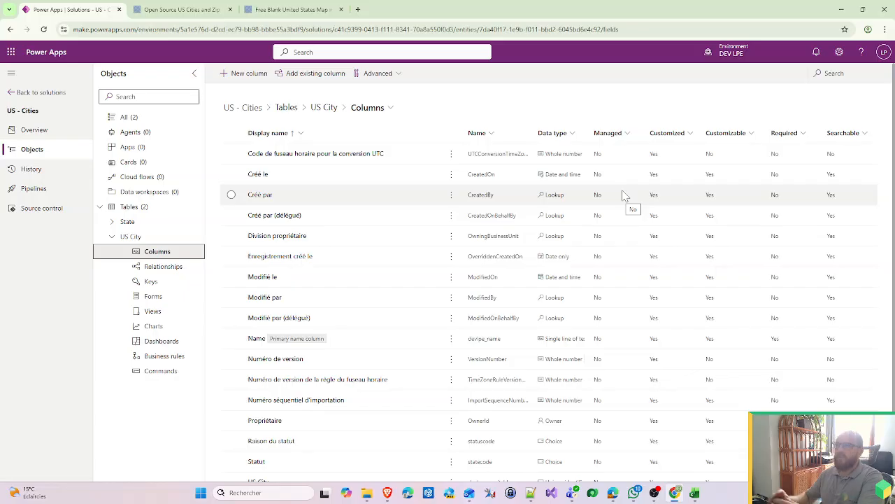
left_click(112, 237)
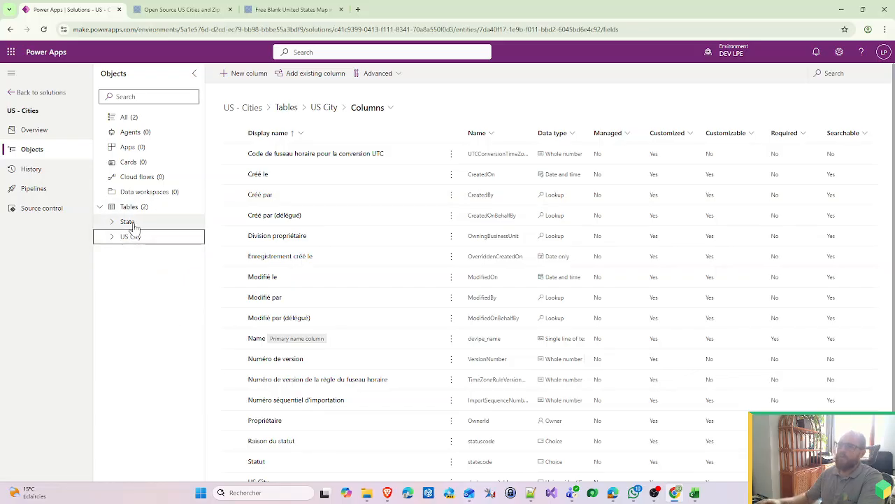
left_click(122, 207)
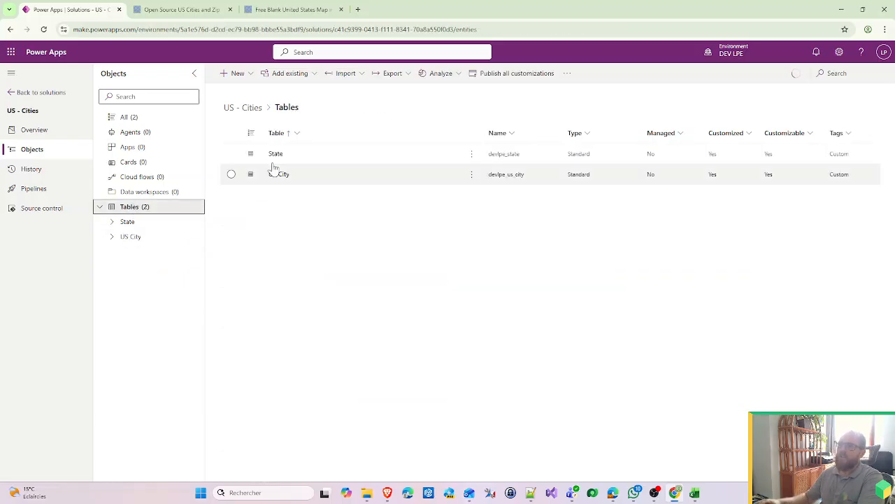
Try creating another table named City and read the duplicate-name error.
left_click(241, 73)
mouse_move(266, 193)
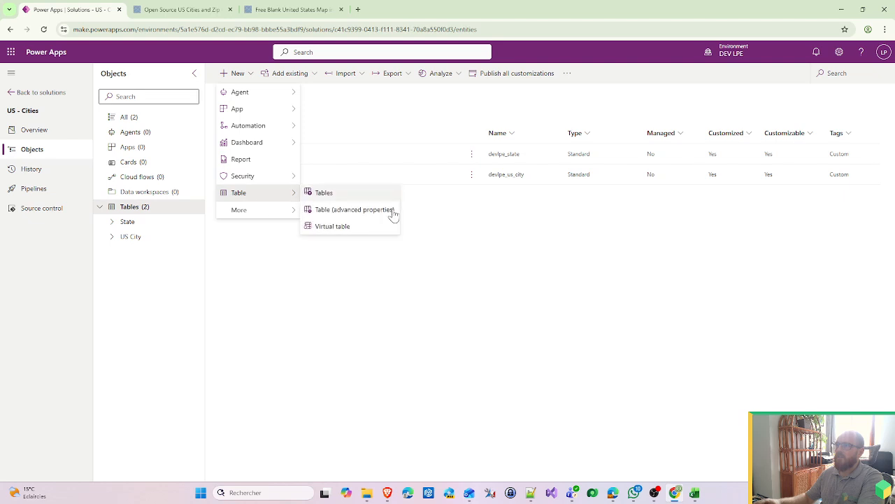
left_click(324, 208)
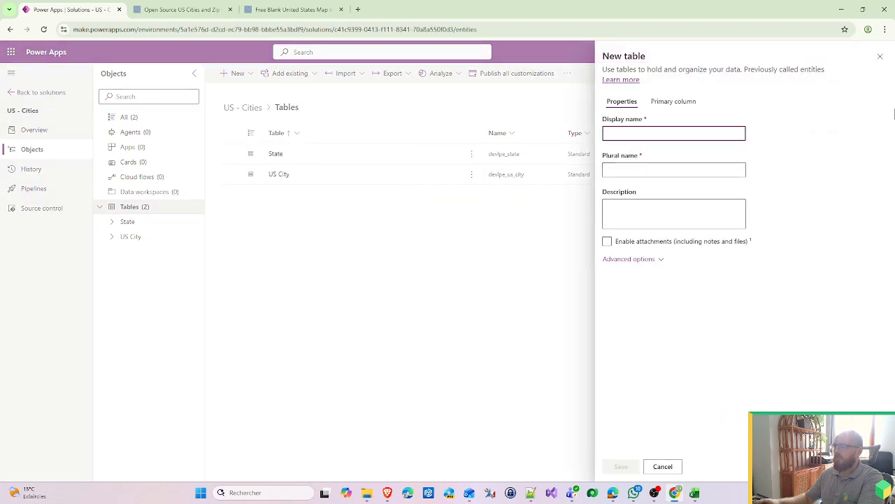
type("City")
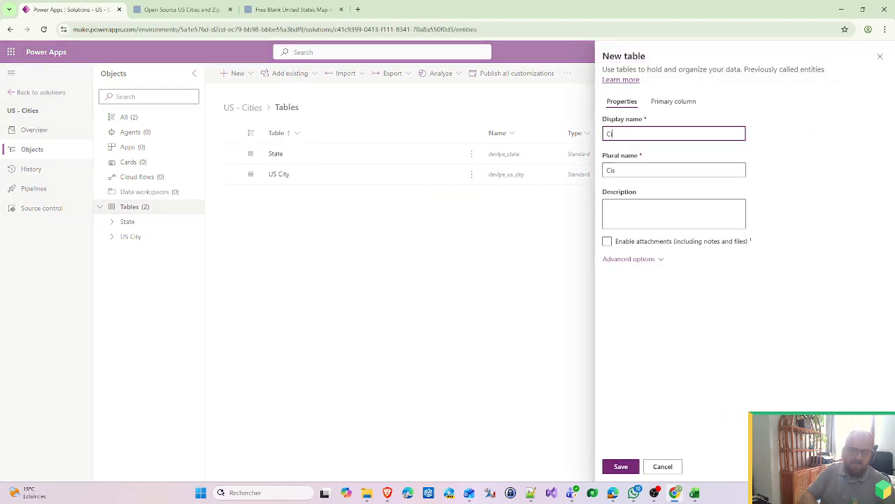
left_click(620, 466)
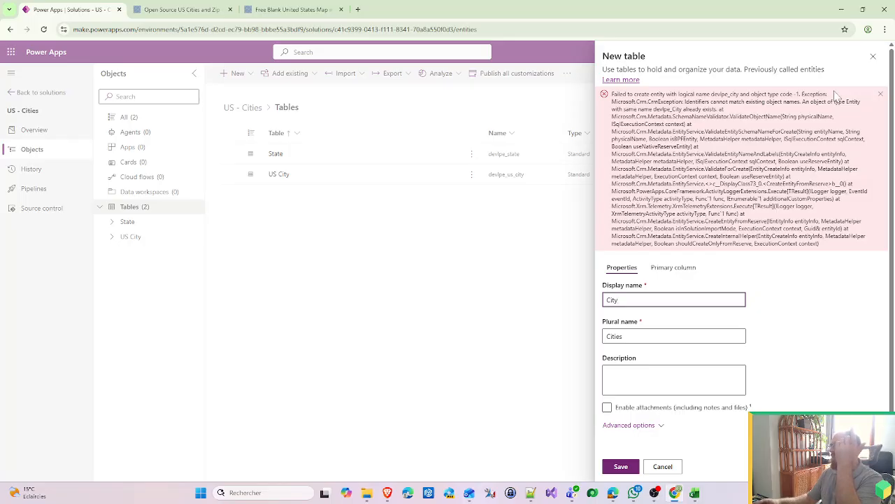
left_click_drag(685, 102, 765, 102)
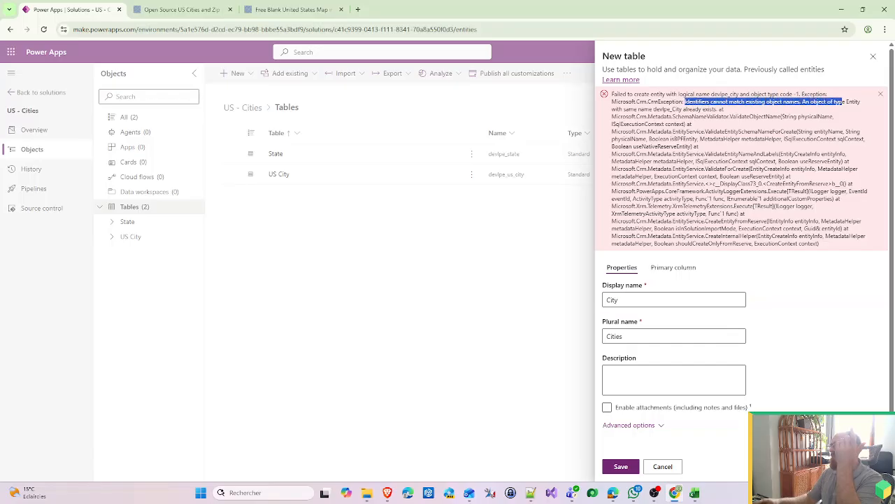
left_click_drag(843, 103, 807, 116)
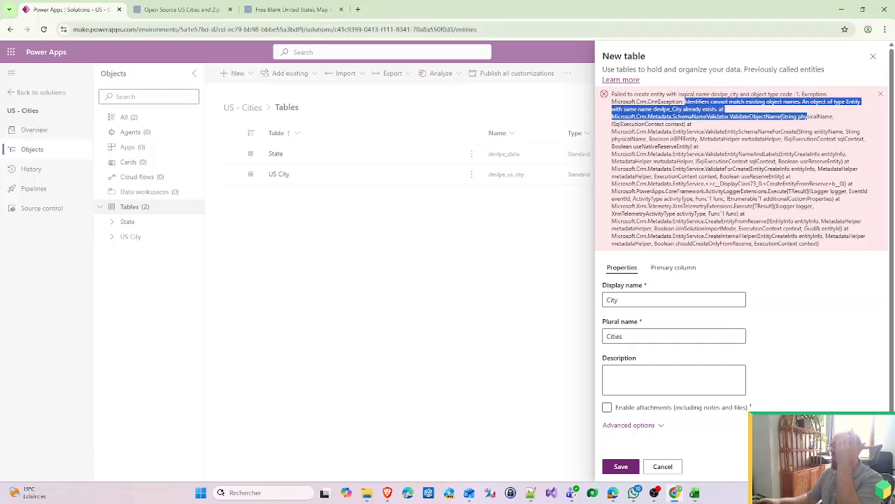
Cancel the City table creation and confirm closing the panel.
left_click(630, 425)
scroll(755, 402, "down", 5)
scroll(657, 219, "up", 5)
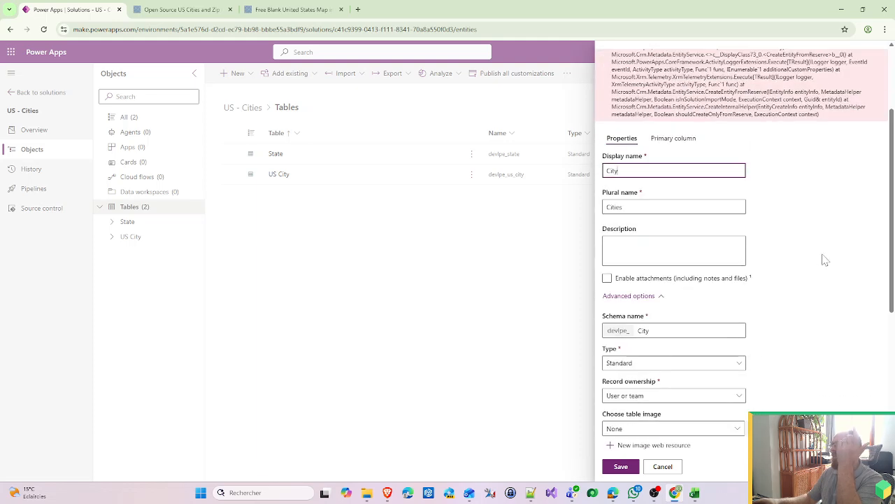
scroll(878, 80, "up", 3)
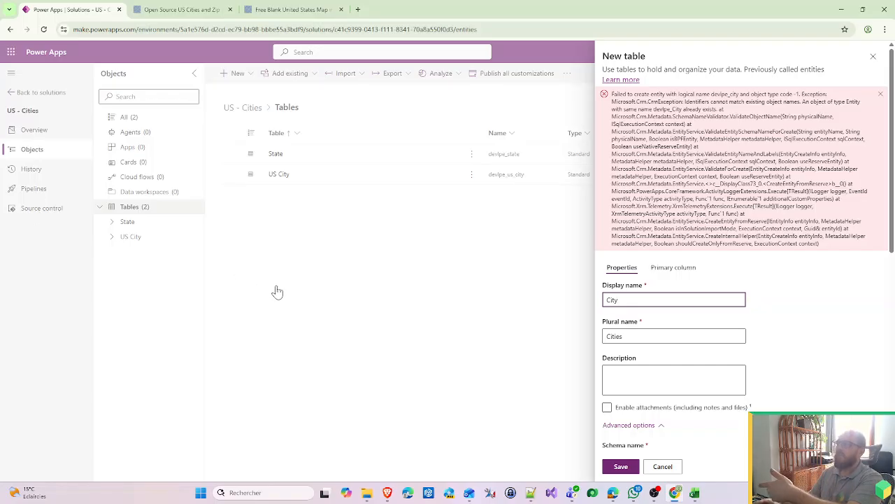
left_click(661, 467)
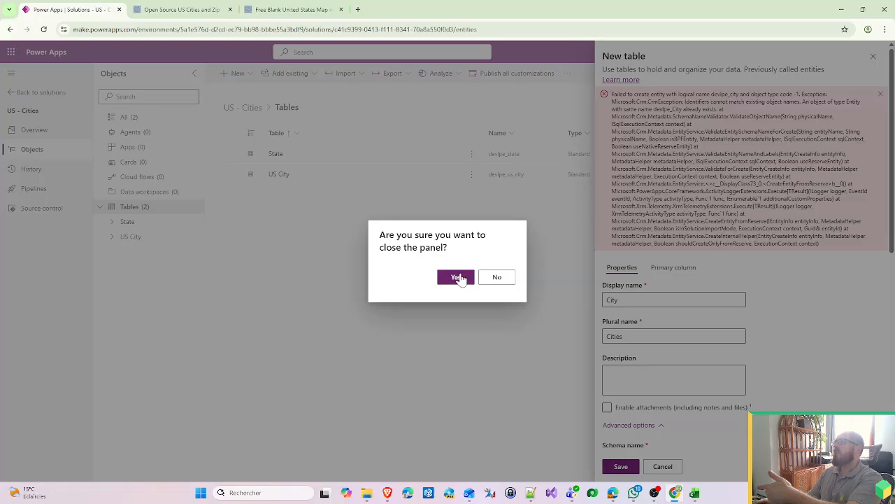
left_click(460, 278)
Open the environment's Tables page, show All tables and begin searching.
left_click(29, 92)
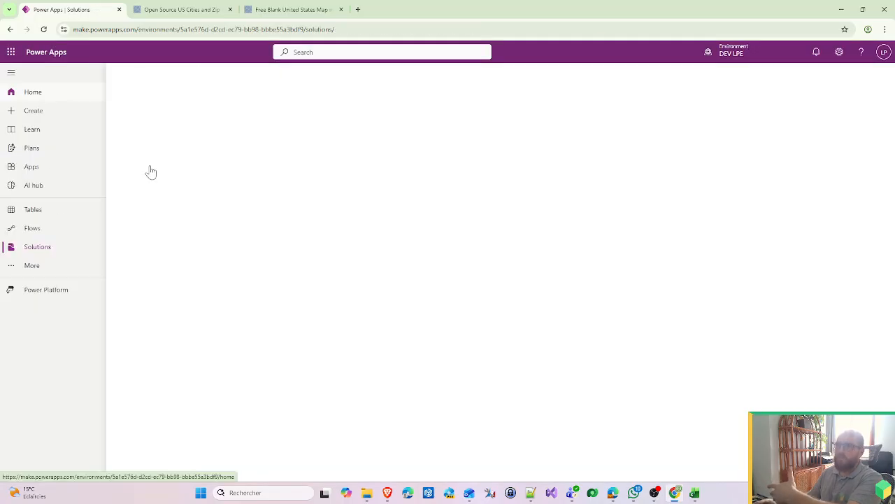
left_click(32, 211)
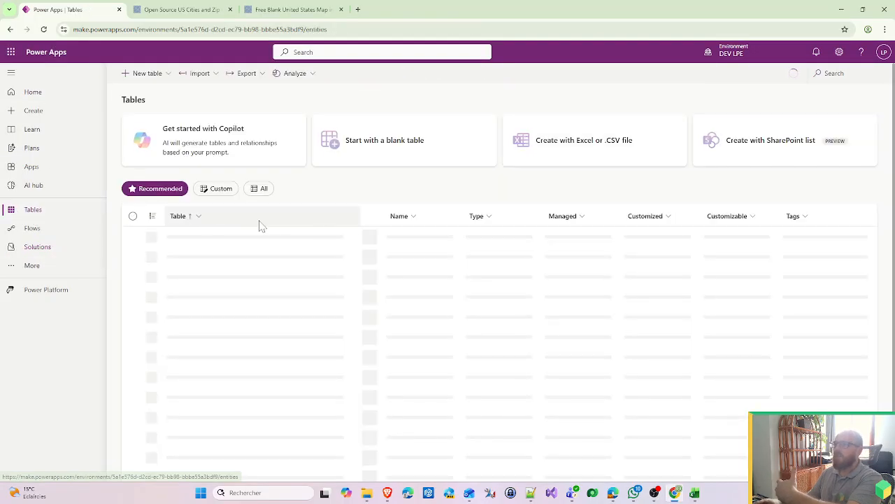
left_click(259, 189)
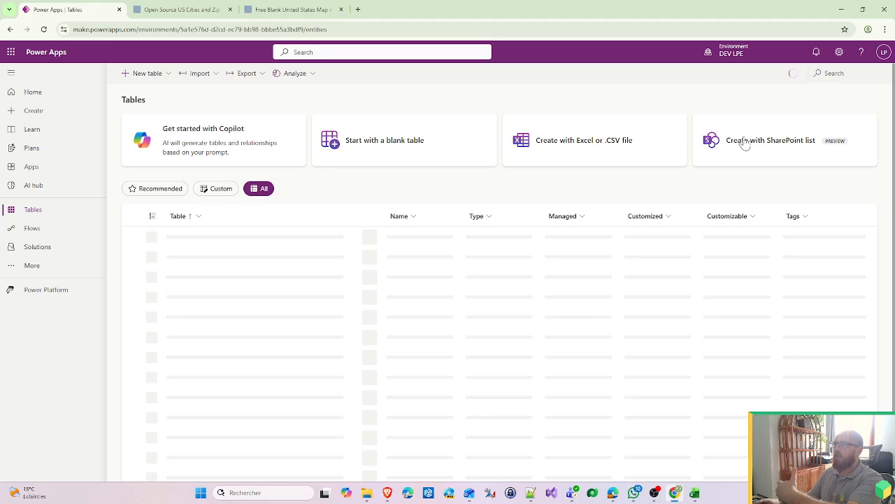
left_click(834, 73)
Search the tables for city, select the existing City table, then go to Solutions.
type("c")
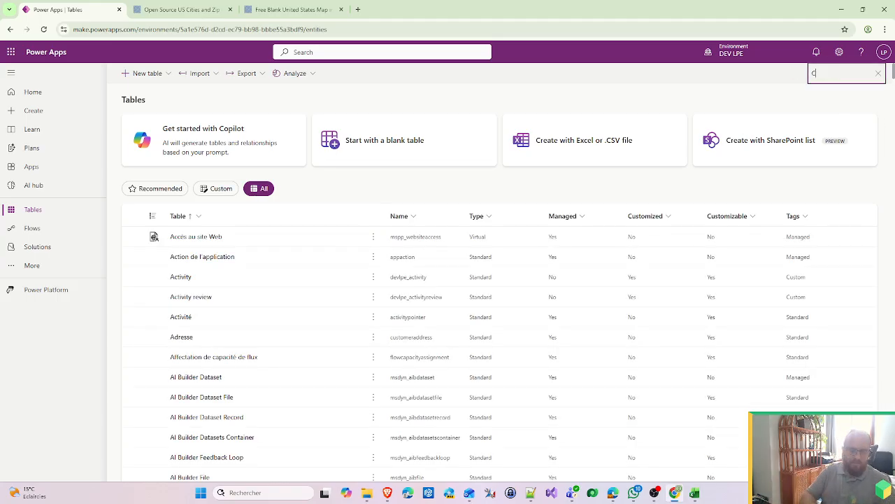
type("ity")
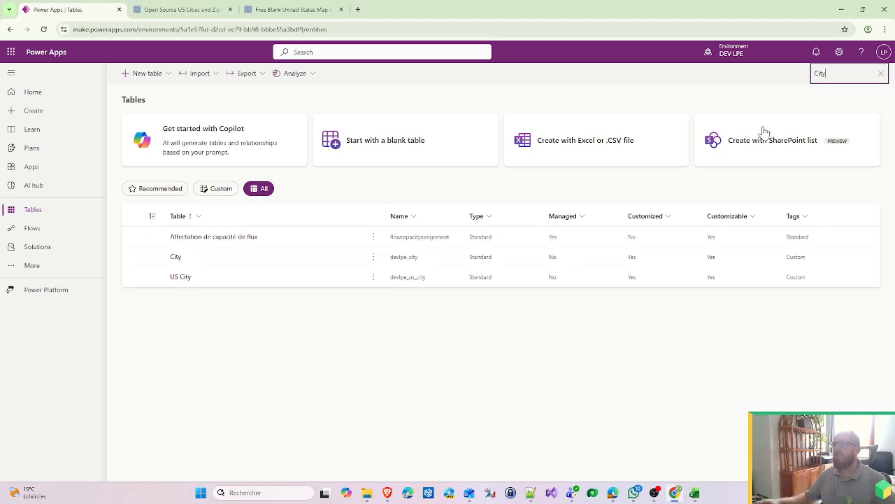
left_click(198, 263)
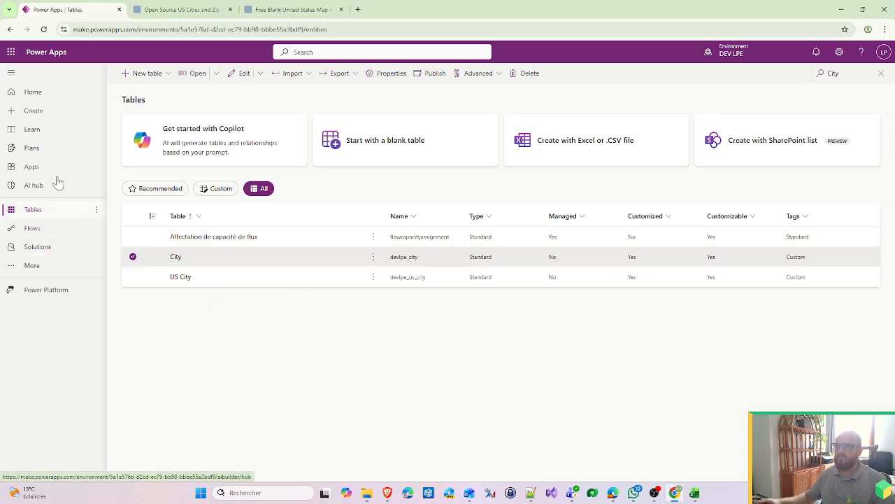
left_click(39, 252)
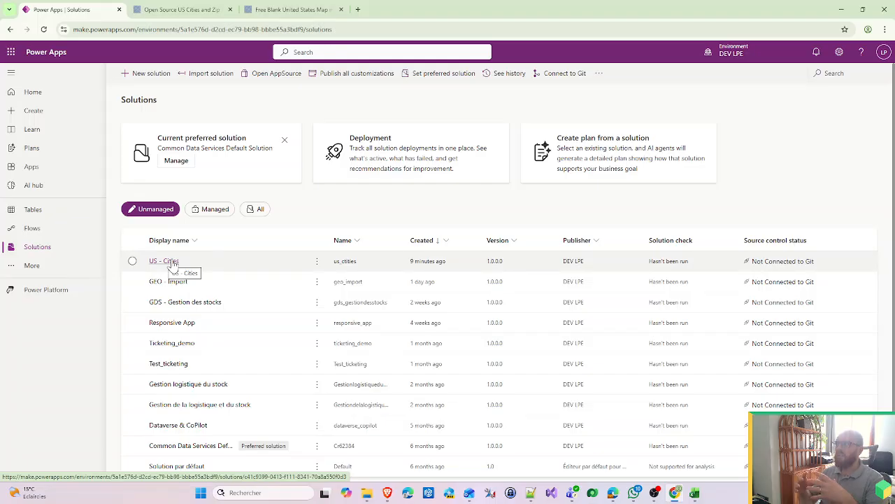
In US - Cities, add the existing City table through Add existing > Table.
mouse_move(728, 54)
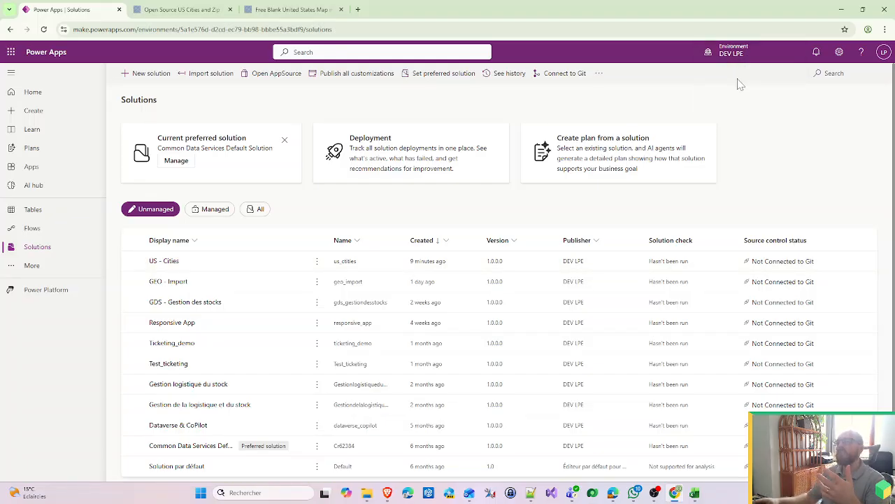
left_click(170, 261)
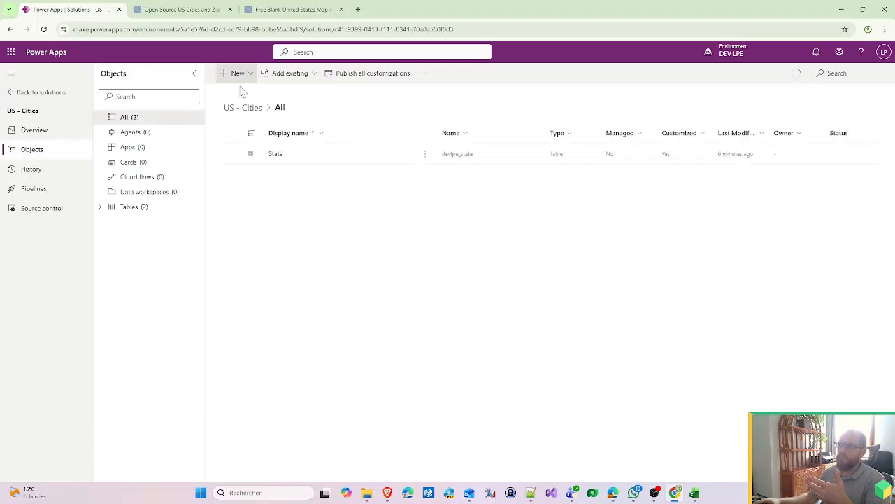
left_click(297, 74)
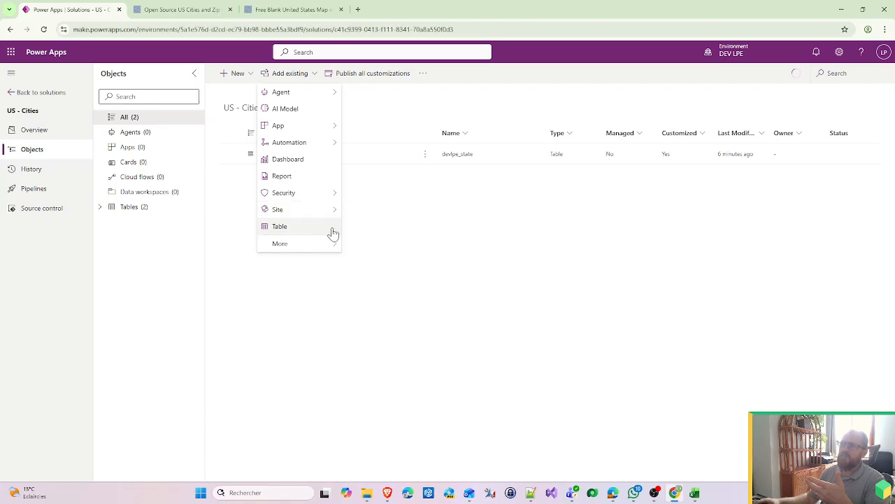
left_click(306, 233)
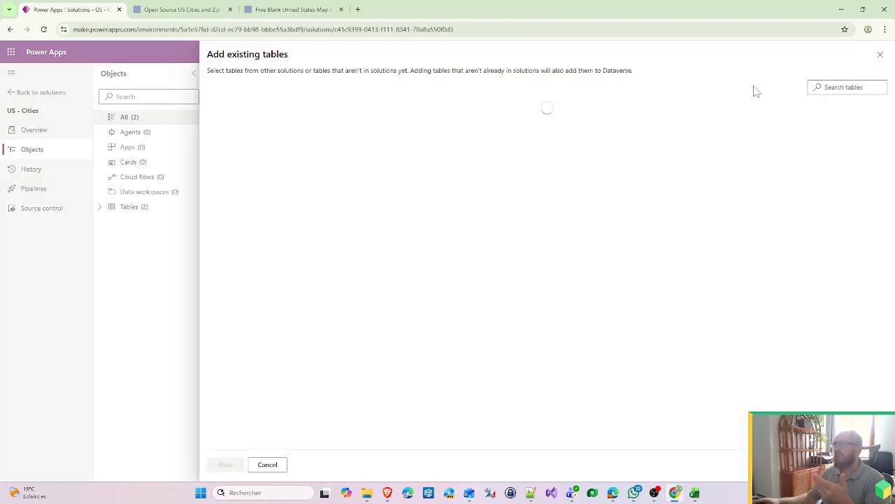
left_click(845, 87)
type("Cit")
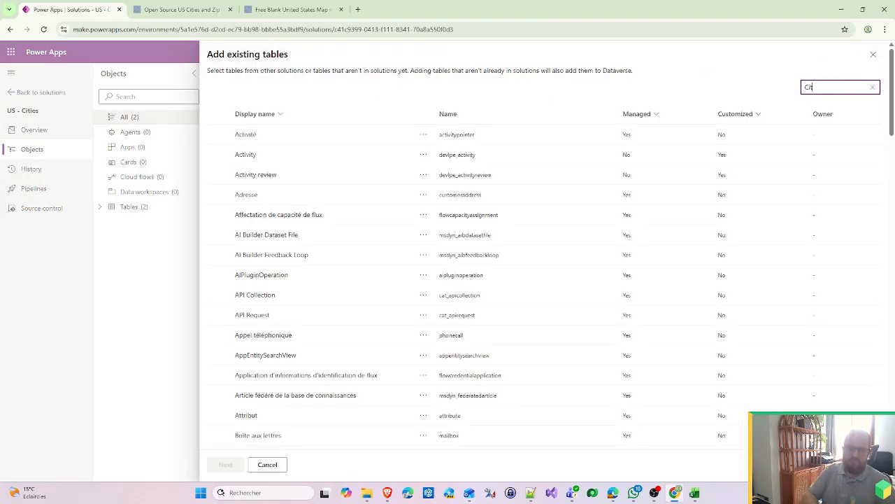
type("y")
left_click(314, 154)
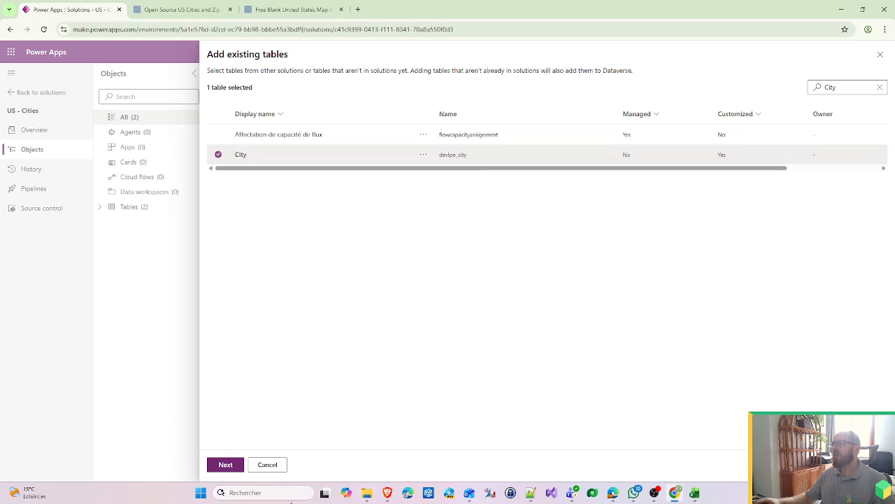
left_click(223, 464)
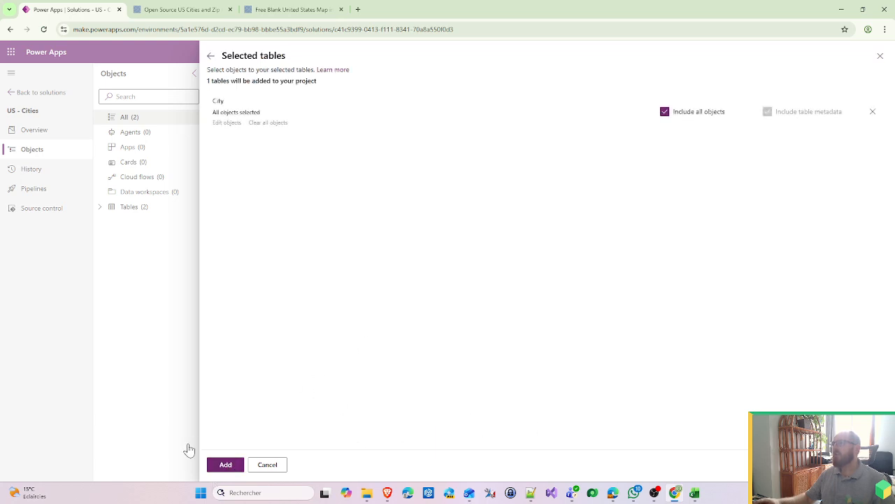
left_click(226, 466)
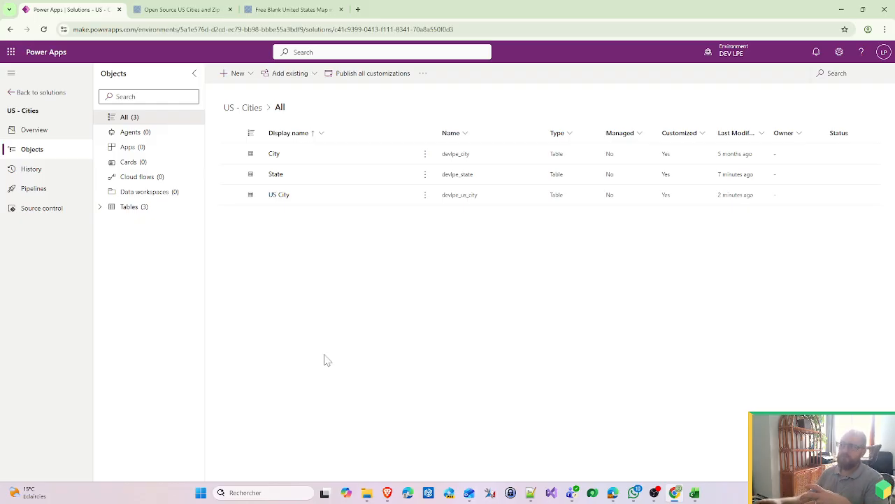
Remove City from this solution only, confirm, and return to the solutions list.
left_click(425, 154)
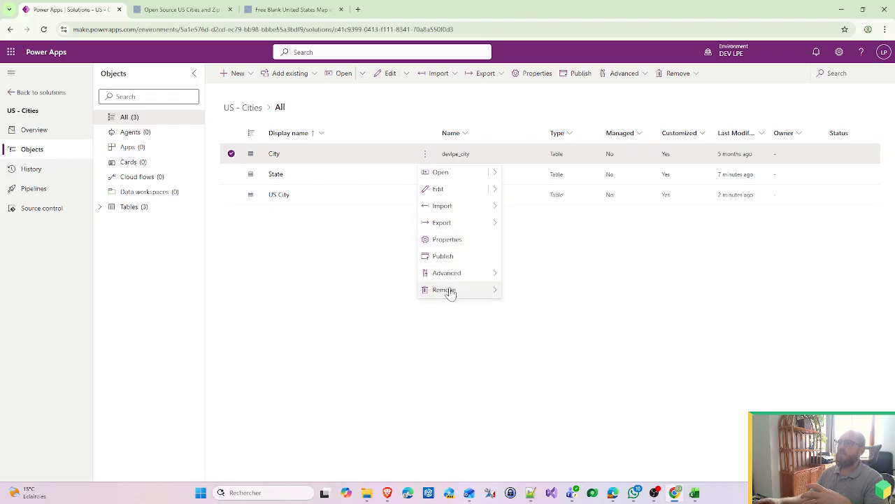
mouse_move(450, 291)
left_click(535, 291)
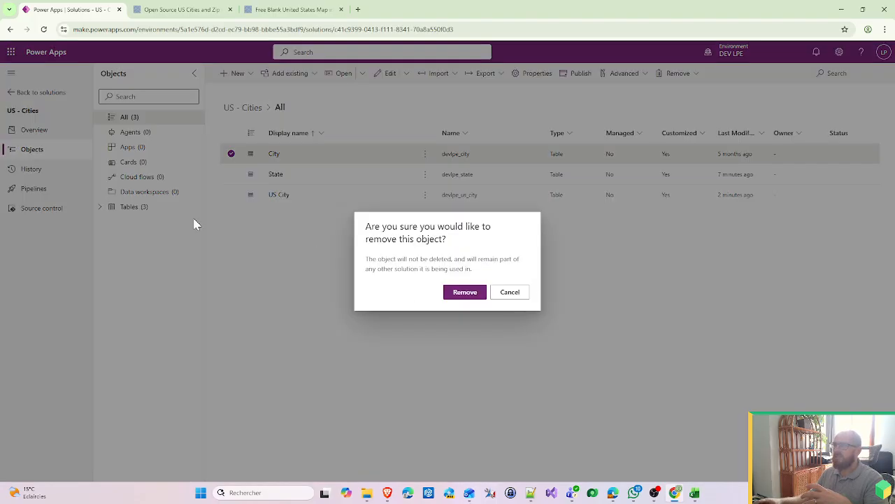
left_click(455, 297)
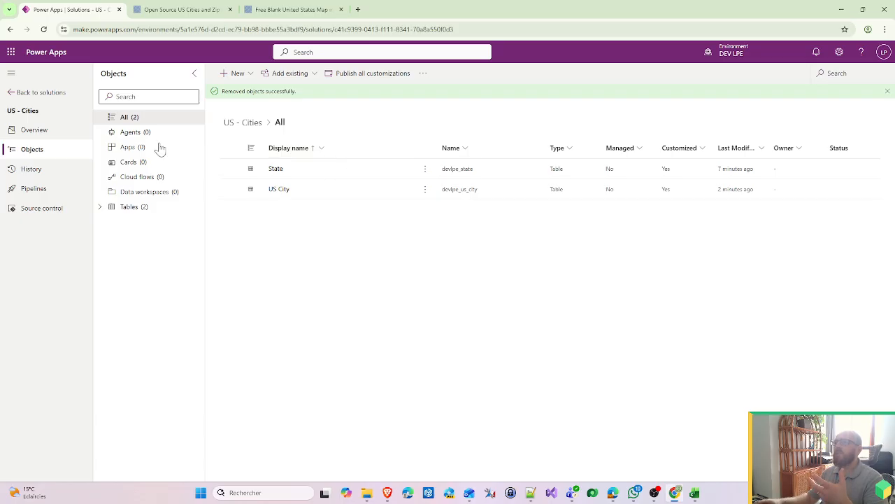
left_click(40, 92)
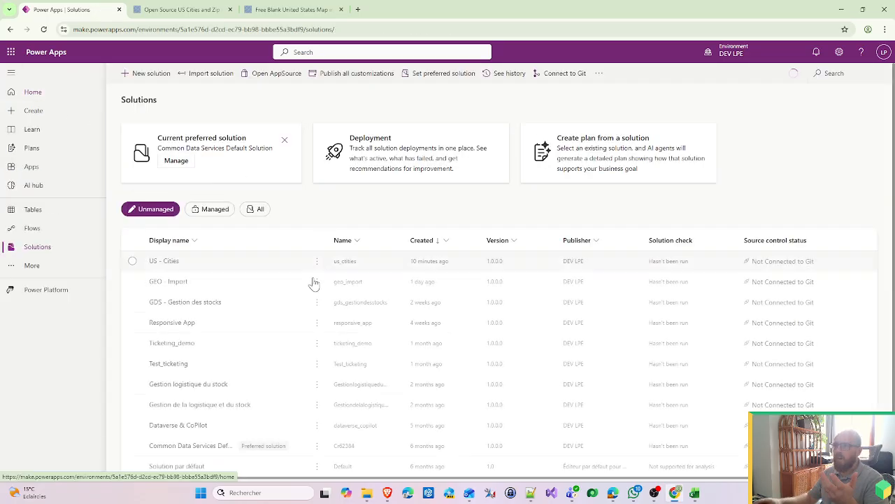
Browse the tables in Solution par défaut, then go back and reopen the US - Cities solution.
scroll(211, 294, "down", 1)
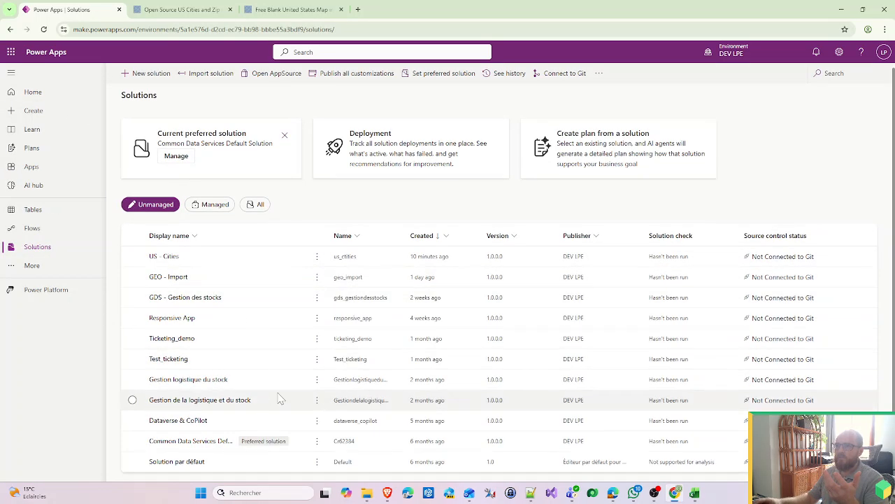
left_click(194, 462)
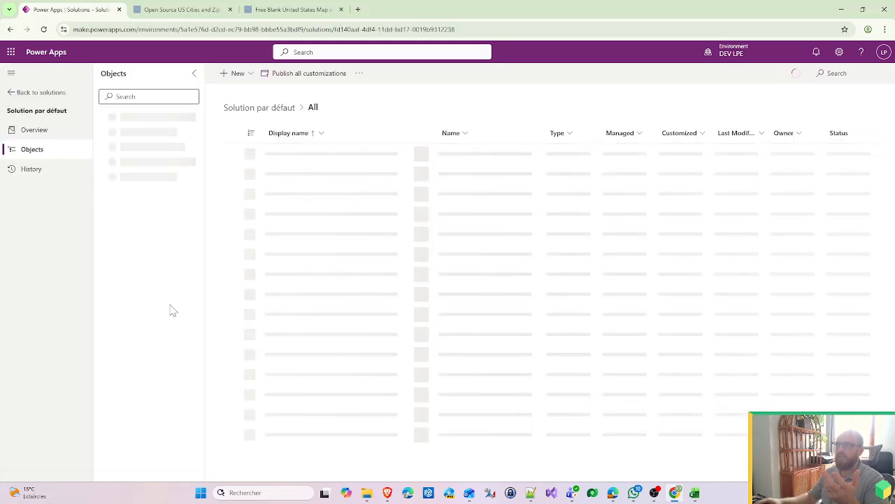
scroll(185, 318, "down", 5)
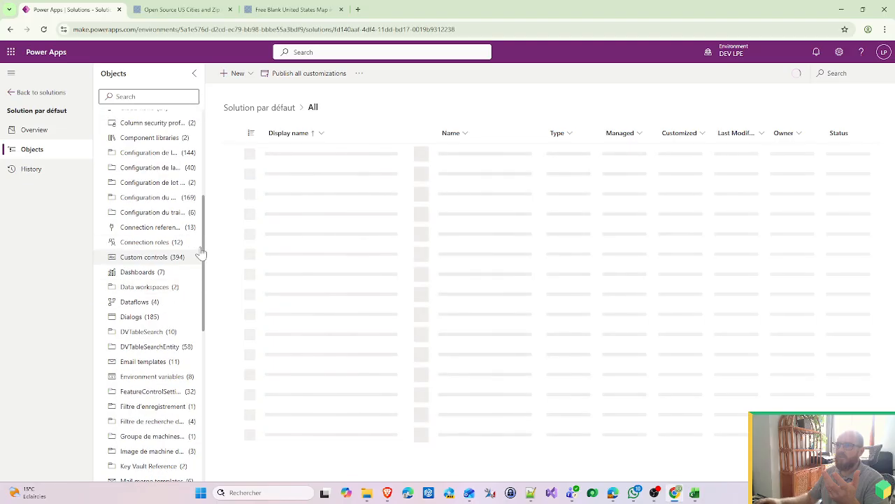
left_click_drag(203, 253, 215, 459)
left_click(109, 416)
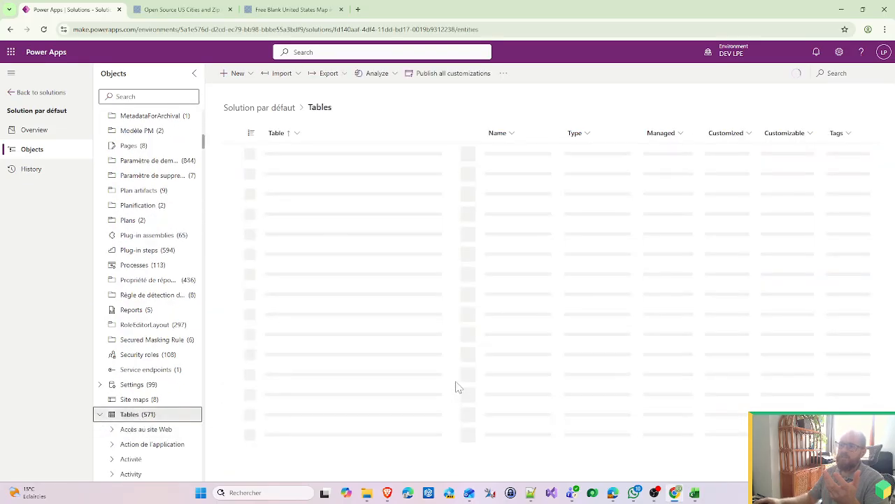
scroll(420, 390, "down", 15)
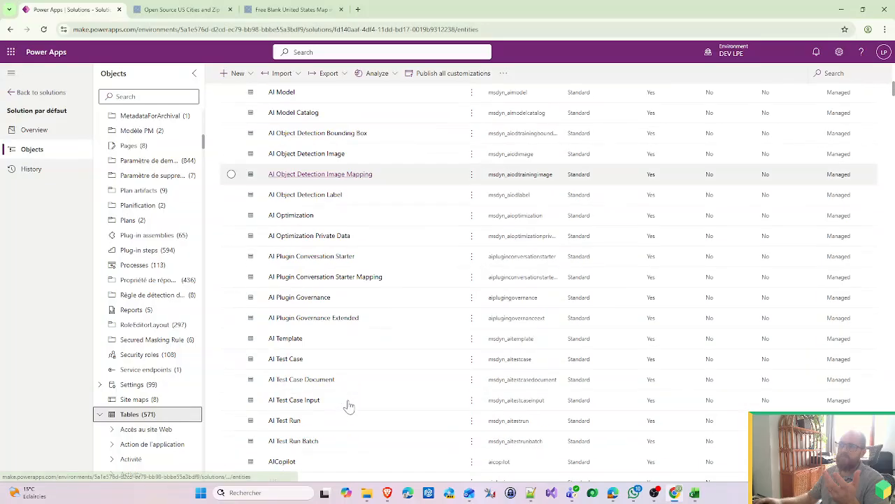
scroll(350, 402, "down", 4)
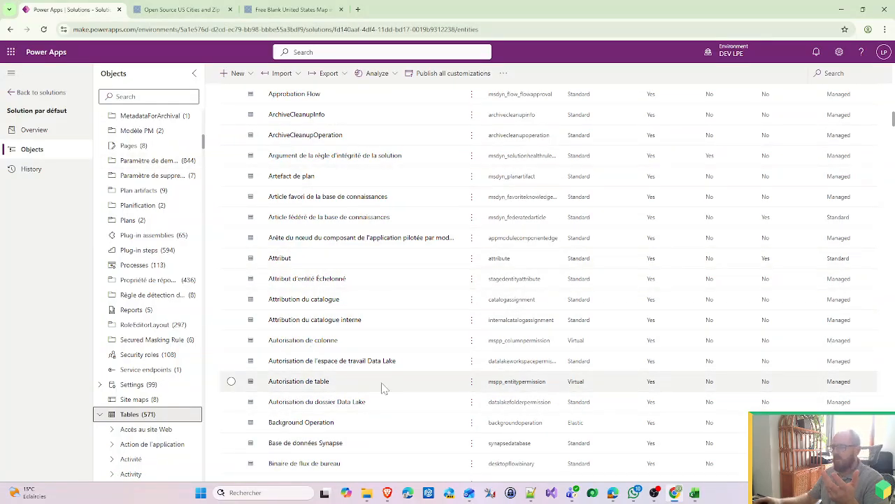
left_click(49, 95)
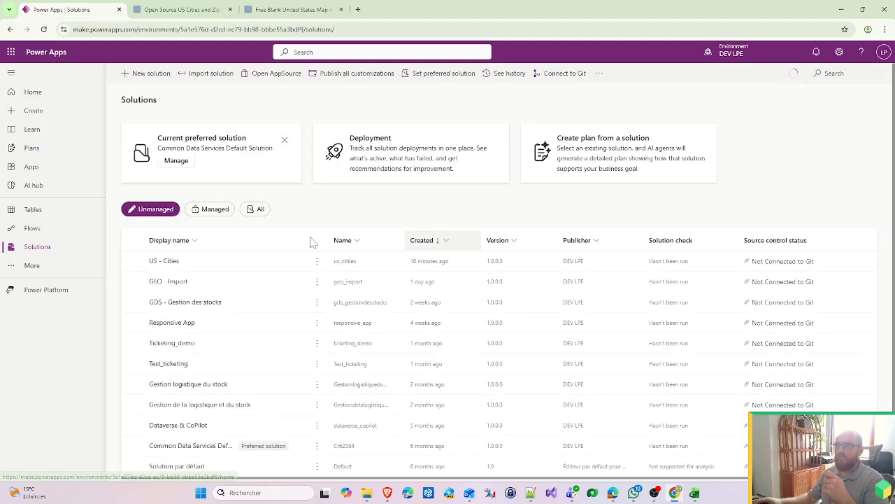
left_click(170, 260)
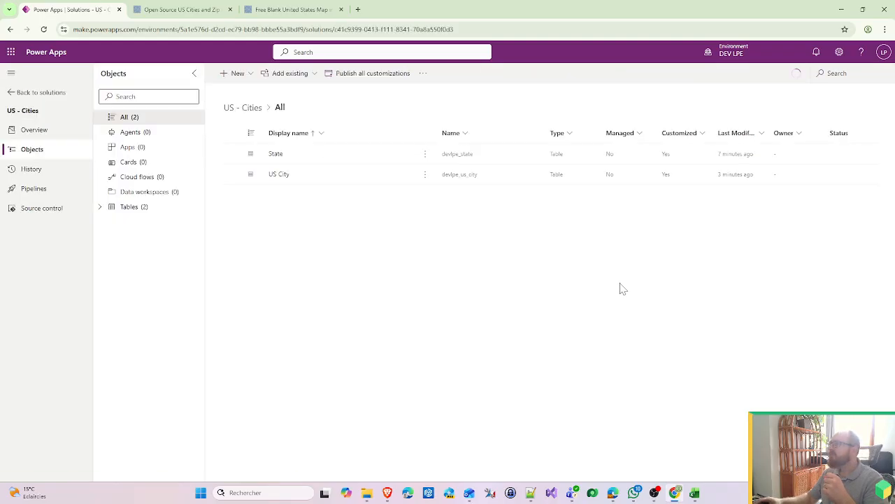
On the US City table, start a new column named State with the Lookup data type.
left_click(425, 173)
left_click(294, 179)
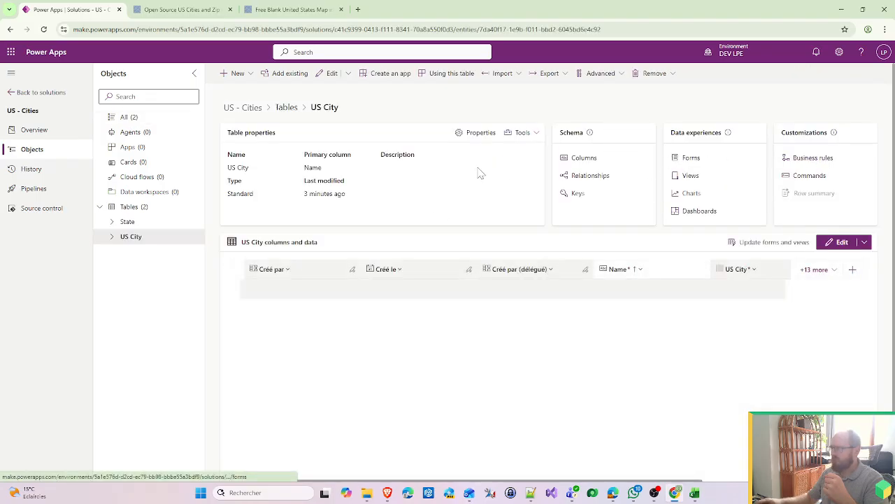
left_click(585, 159)
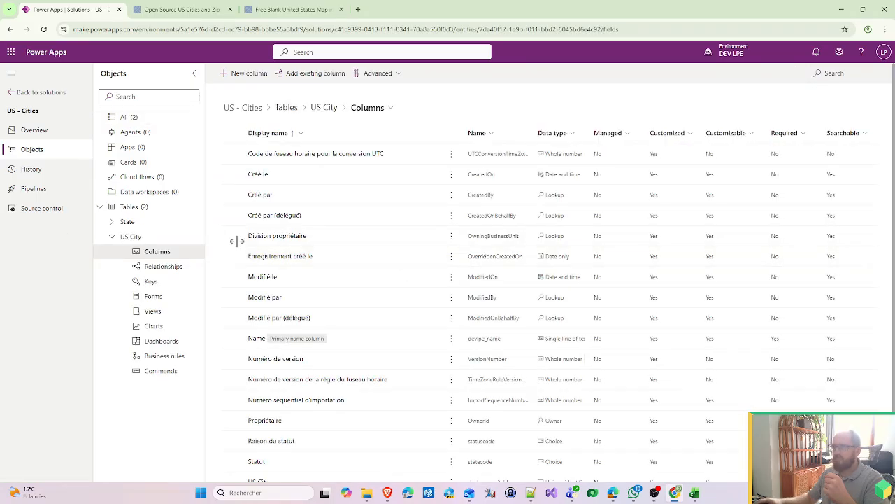
left_click(254, 73)
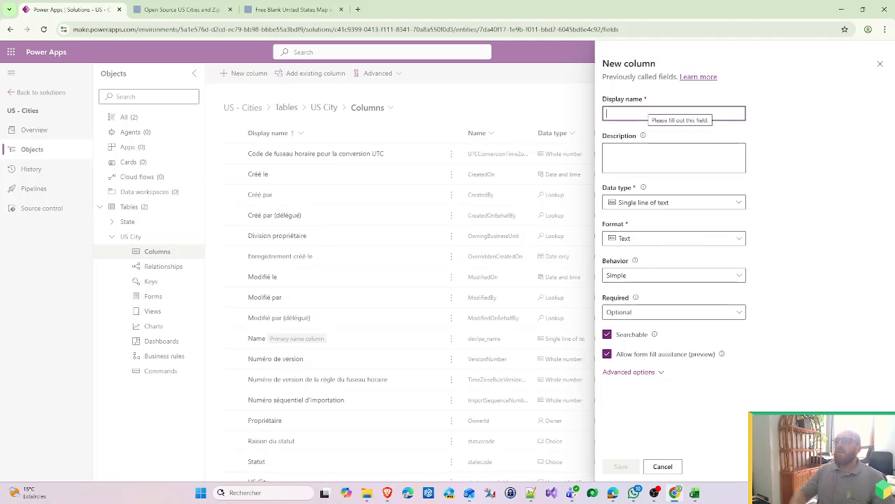
type("St")
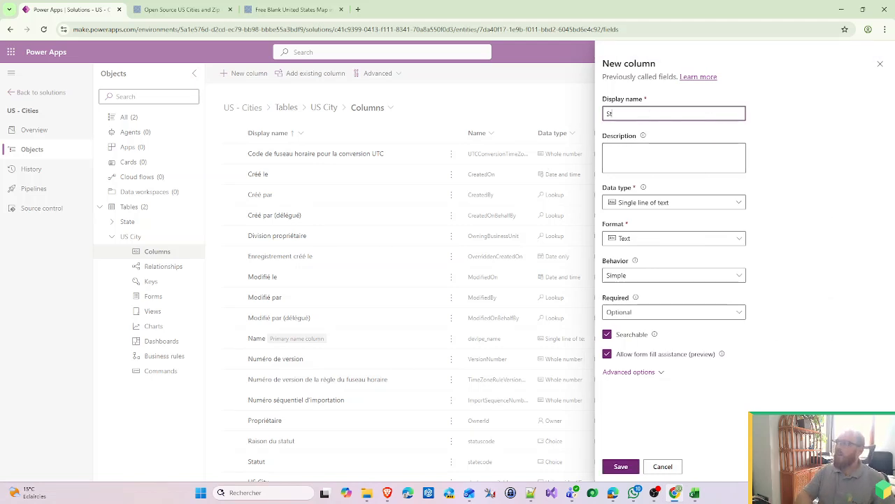
type("ate")
left_click(735, 204)
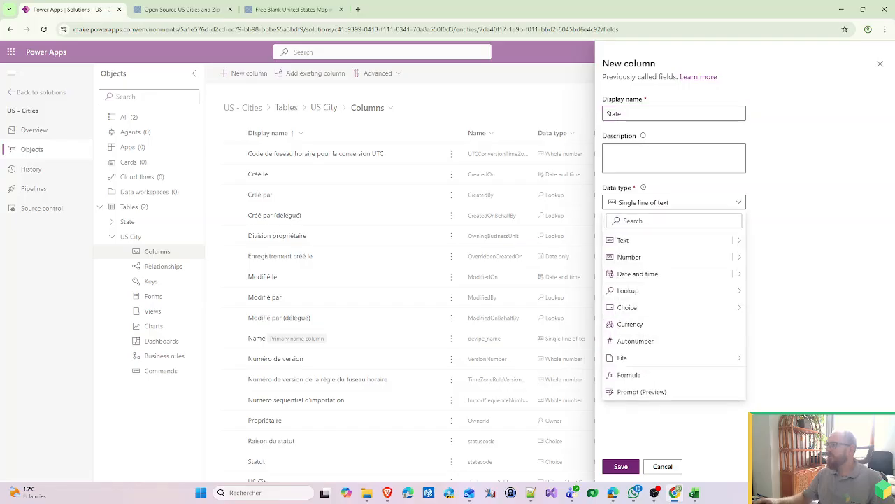
mouse_move(740, 291)
left_click(775, 291)
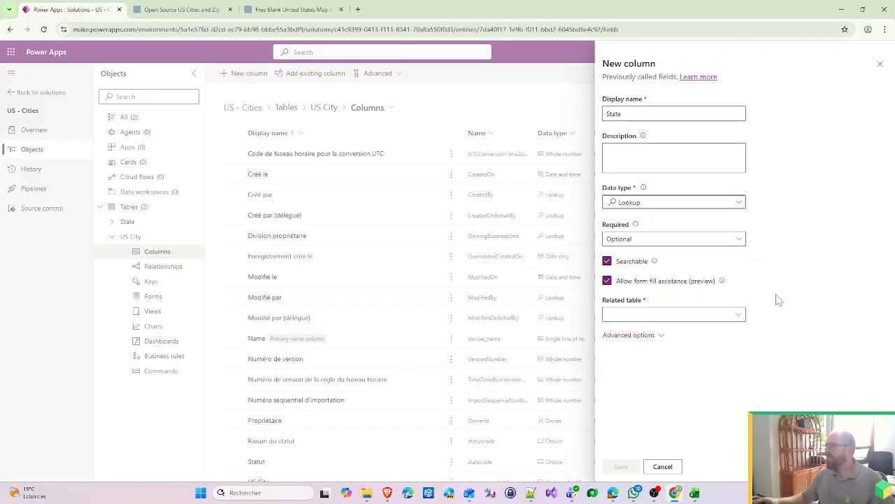
Relate the lookup to the State table, make the schema name lowercase state, and save.
left_click(655, 337)
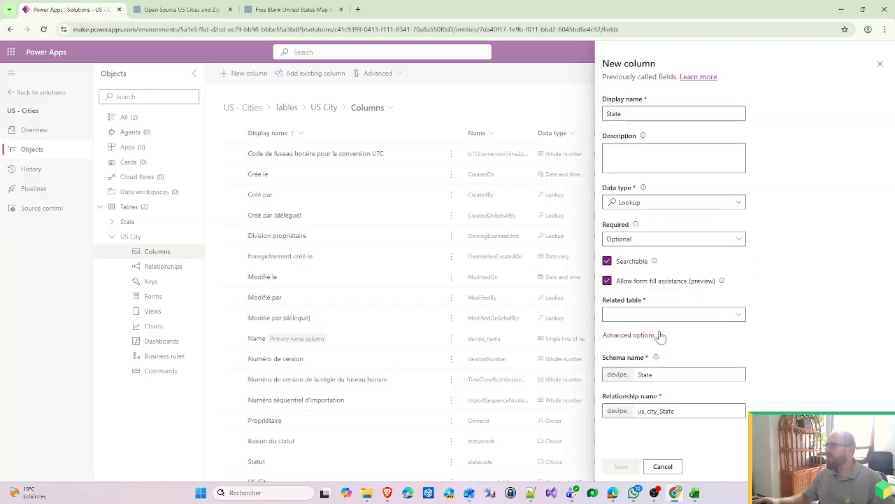
left_click(739, 316)
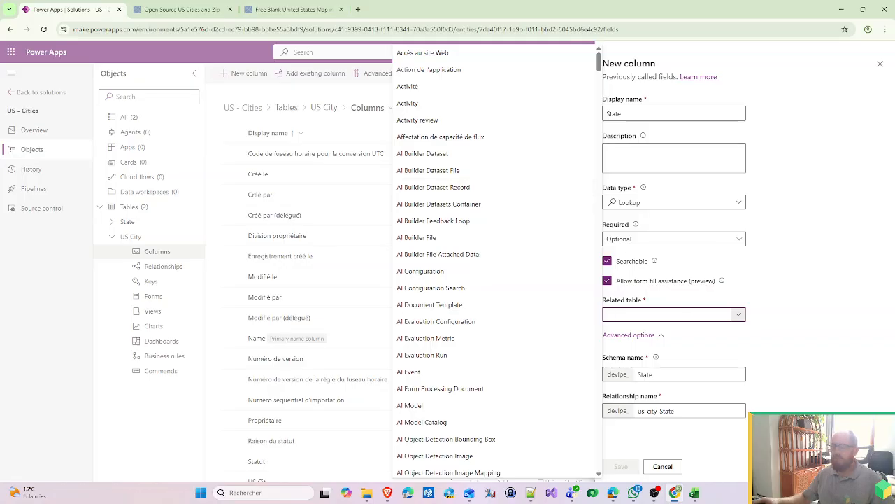
type("Sta")
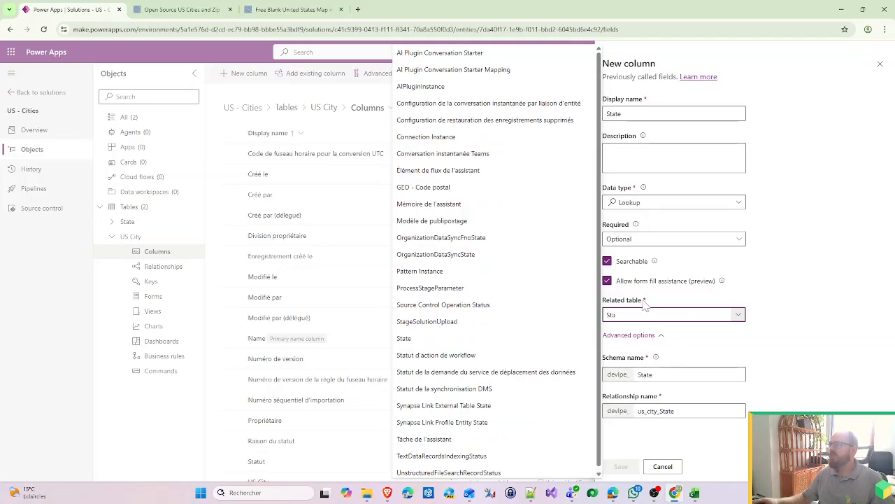
type("te")
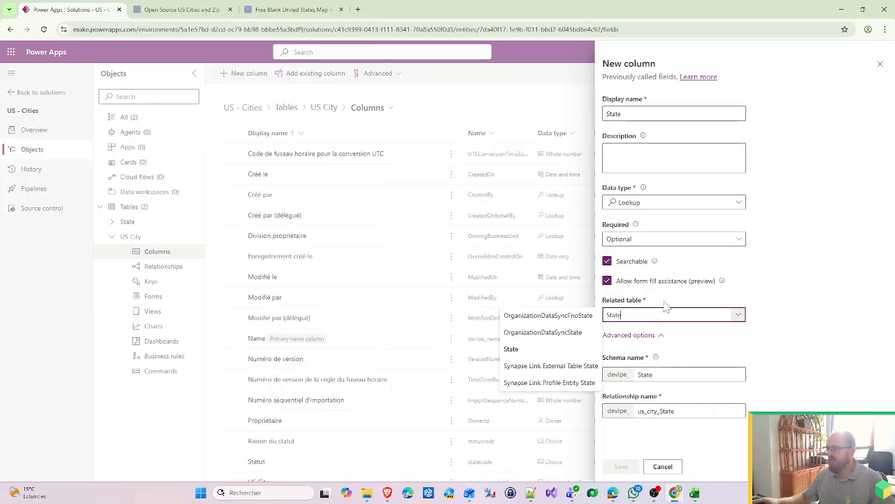
left_click(538, 348)
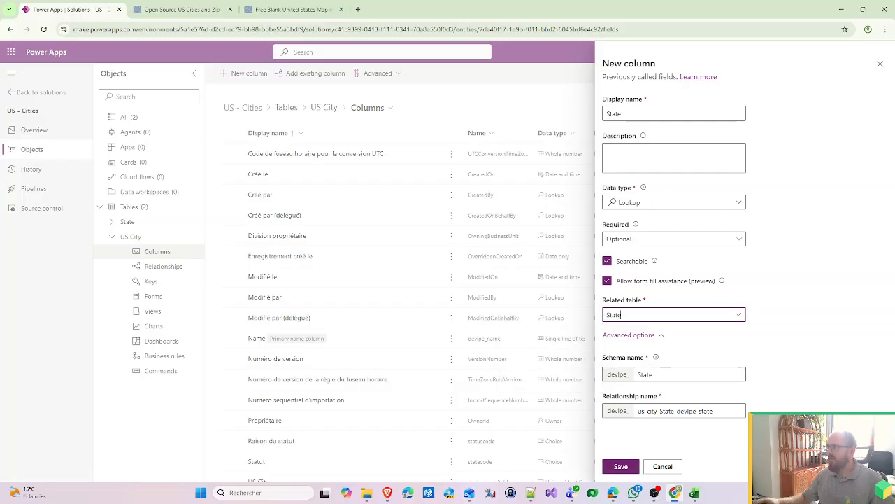
left_click(638, 374)
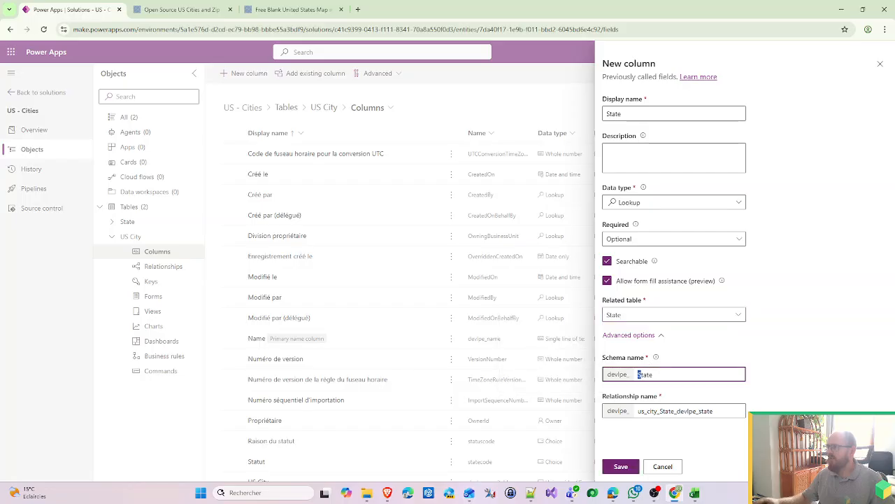
type("s")
left_click(799, 369)
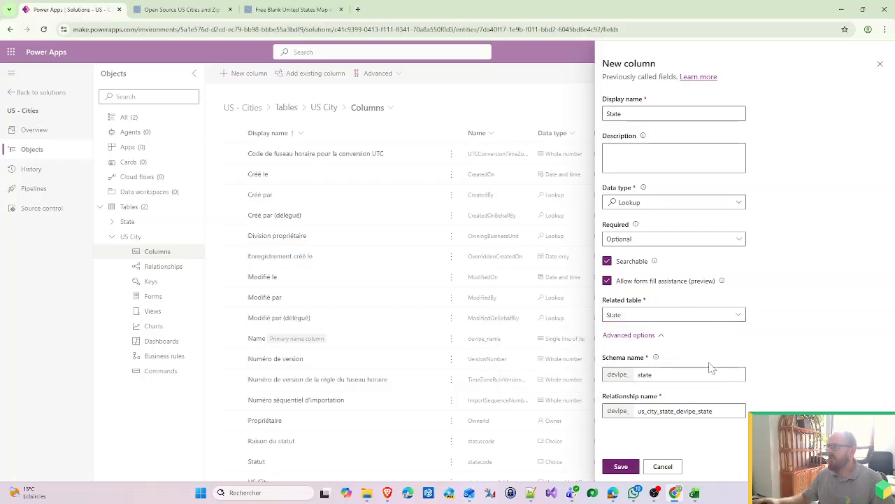
left_click(622, 467)
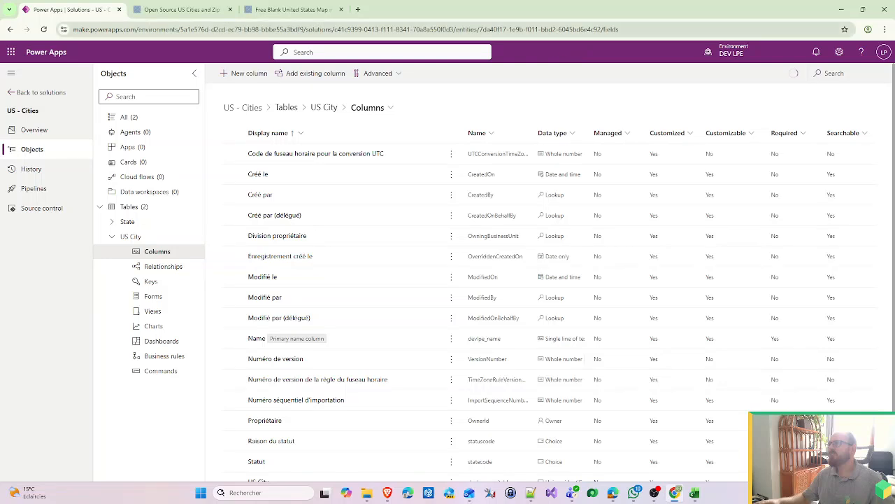
Create and save a citykey alternate key on US City built on the Name column.
left_click(151, 282)
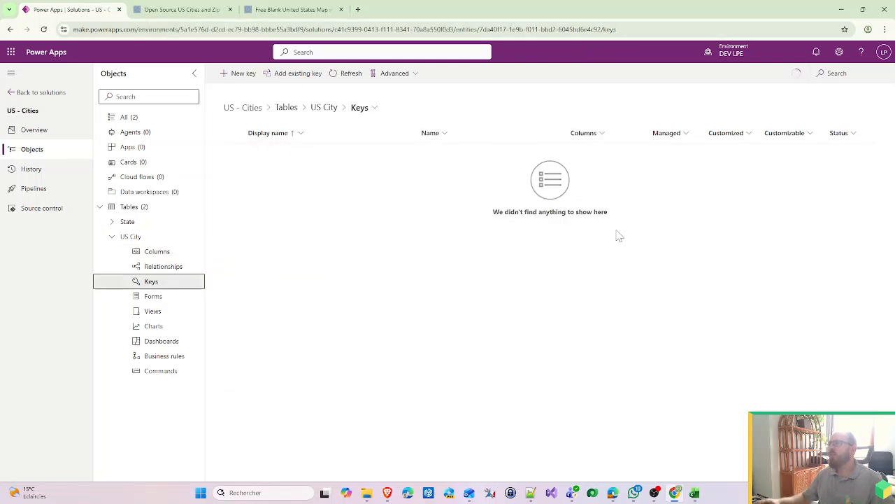
left_click(242, 74)
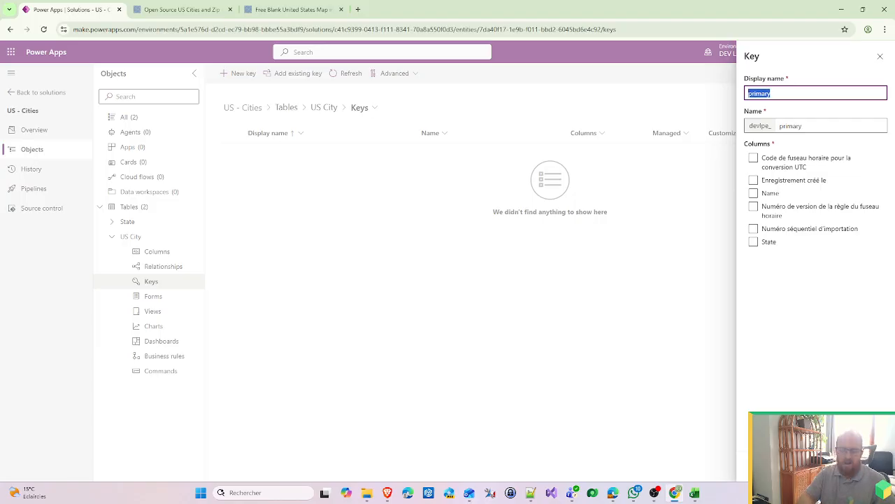
type("s")
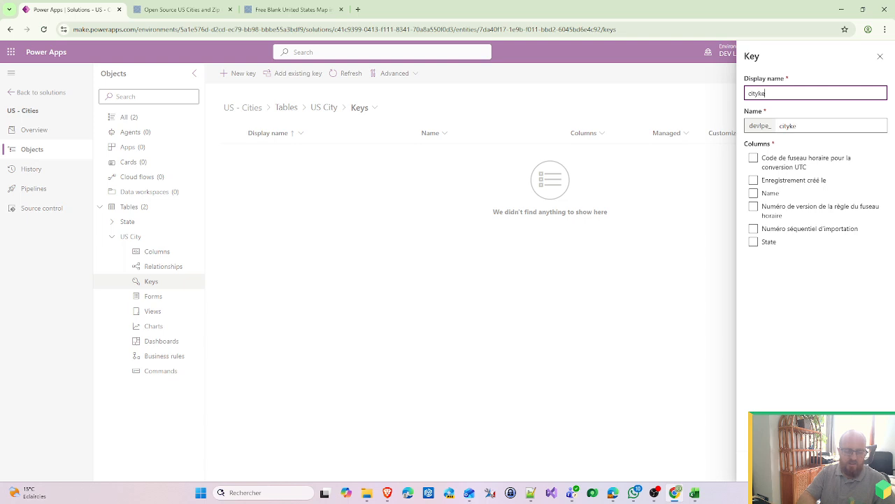
type("y")
left_click(811, 182)
left_click(770, 196)
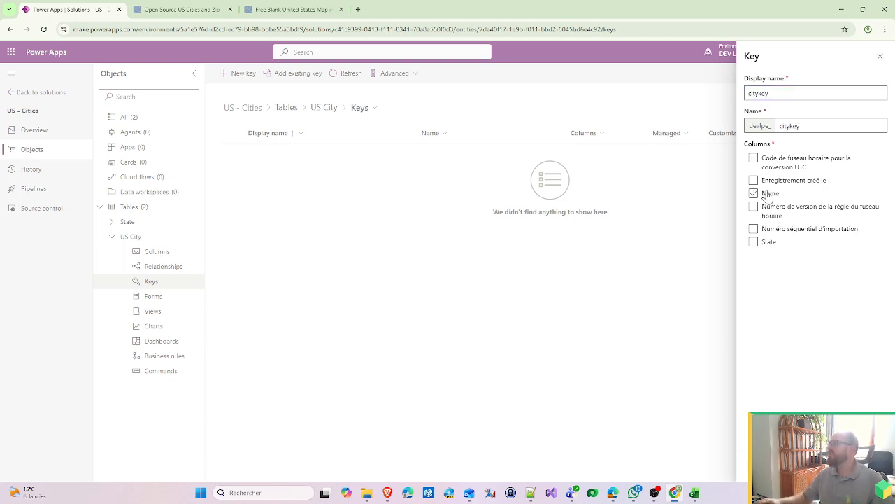
left_click(767, 466)
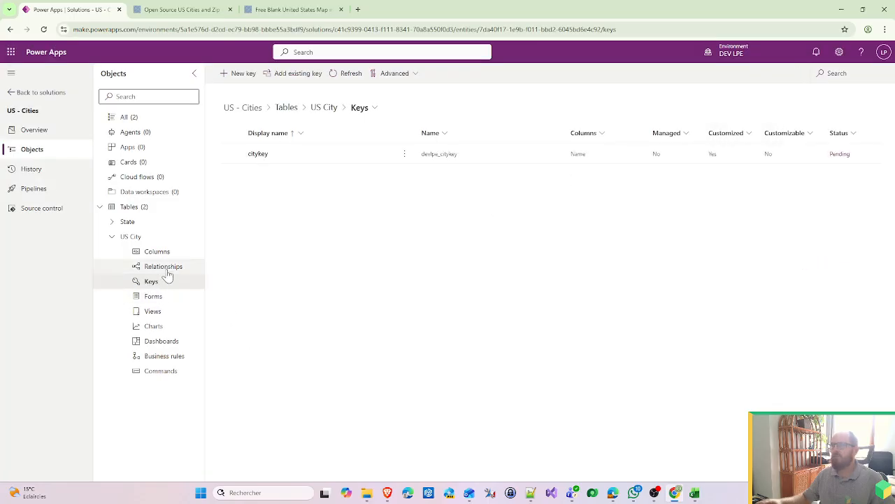
left_click(154, 313)
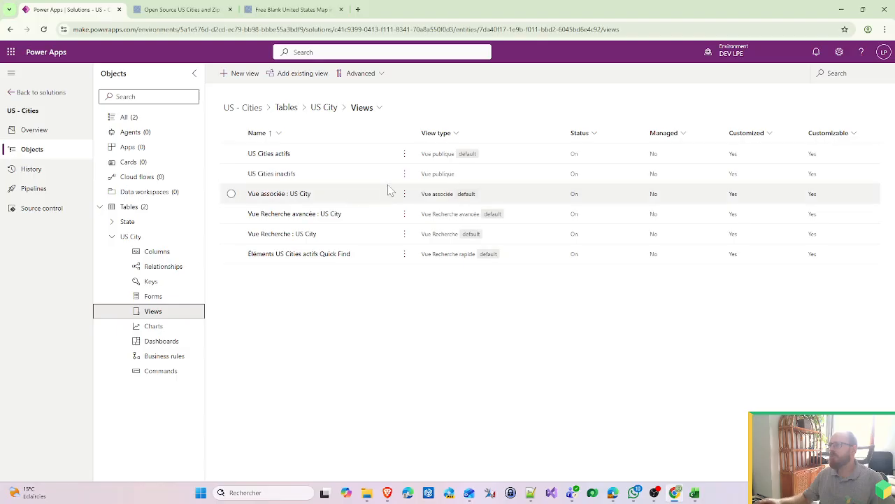
Add the State column to the US Cities actifs view, then save and publish it.
left_click(405, 153)
left_click(429, 172)
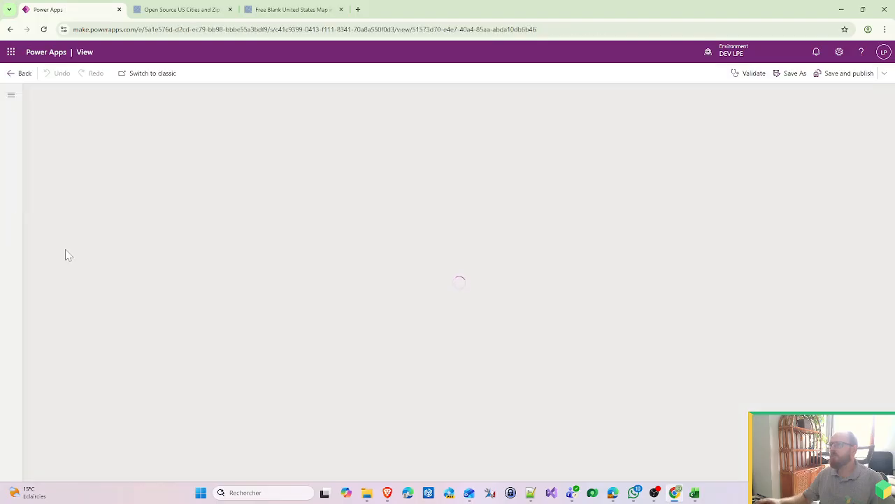
left_click(59, 316)
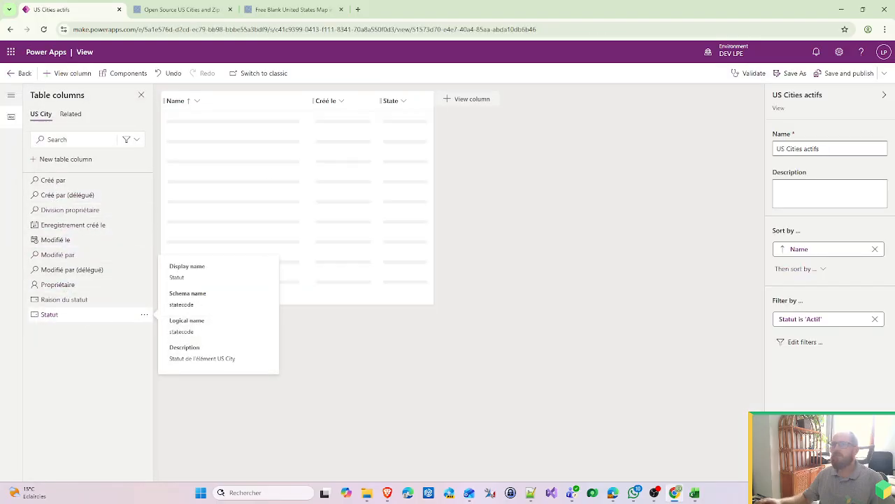
left_click(845, 73)
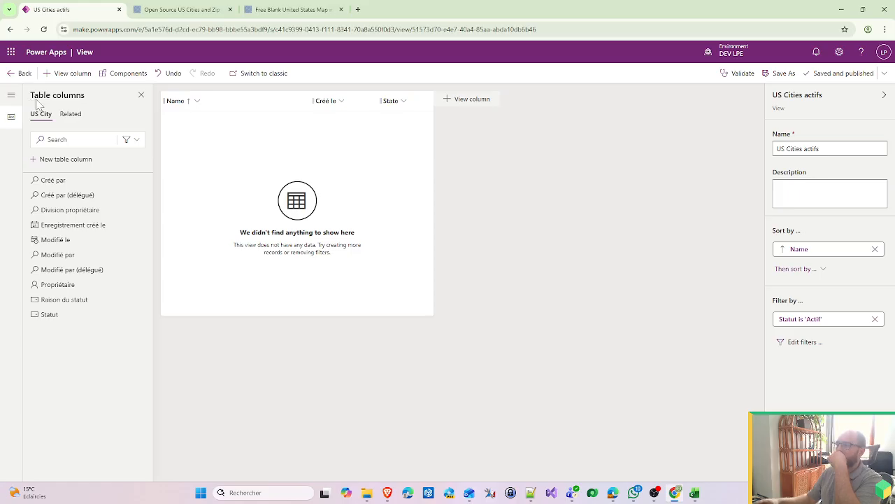
left_click(15, 73)
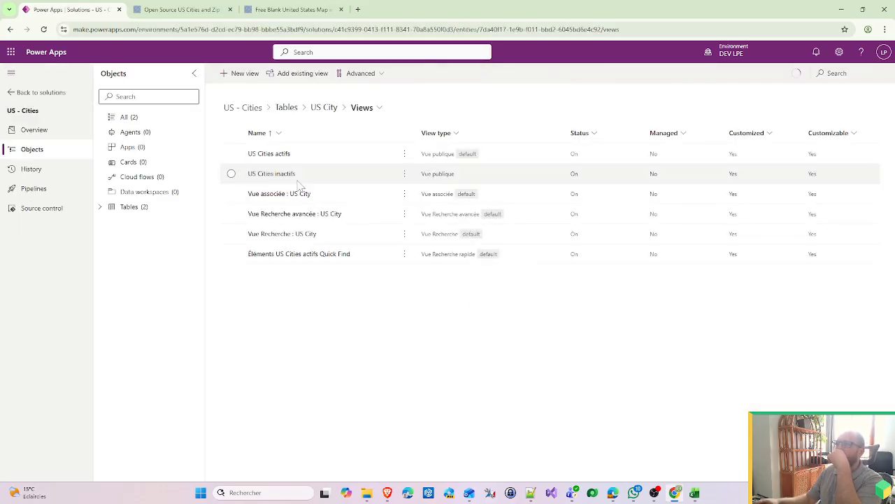
left_click(100, 207)
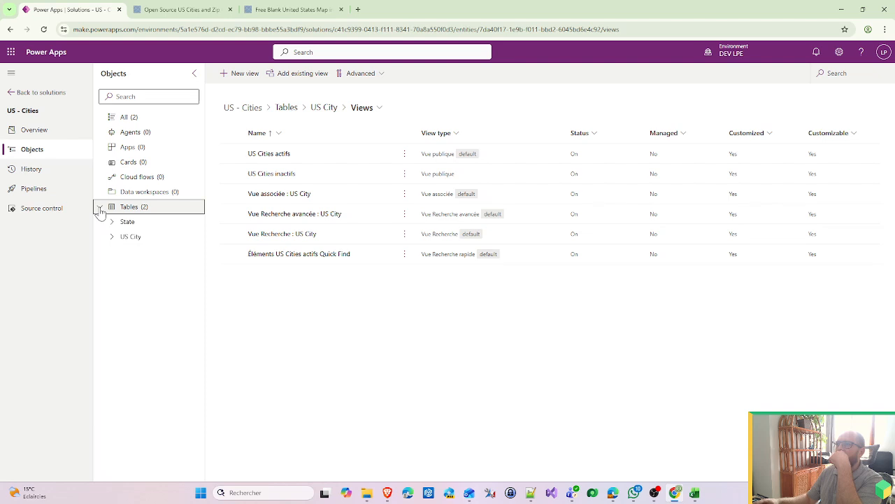
Inspect the State table's Informations main form in the editor, then open the US City table.
left_click(111, 222)
left_click(155, 283)
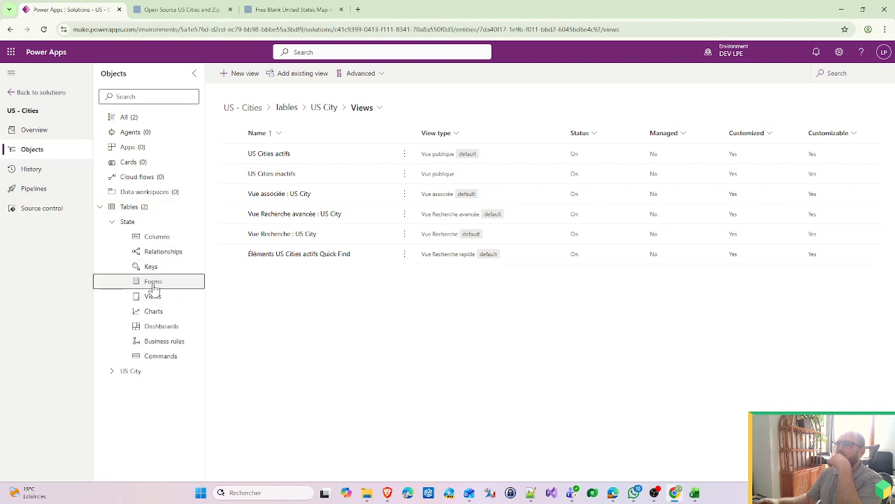
left_click(404, 153)
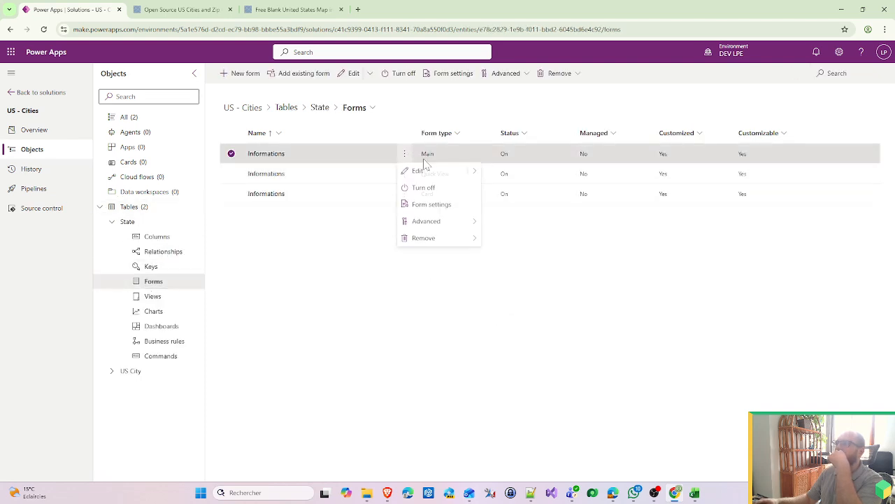
left_click(439, 173)
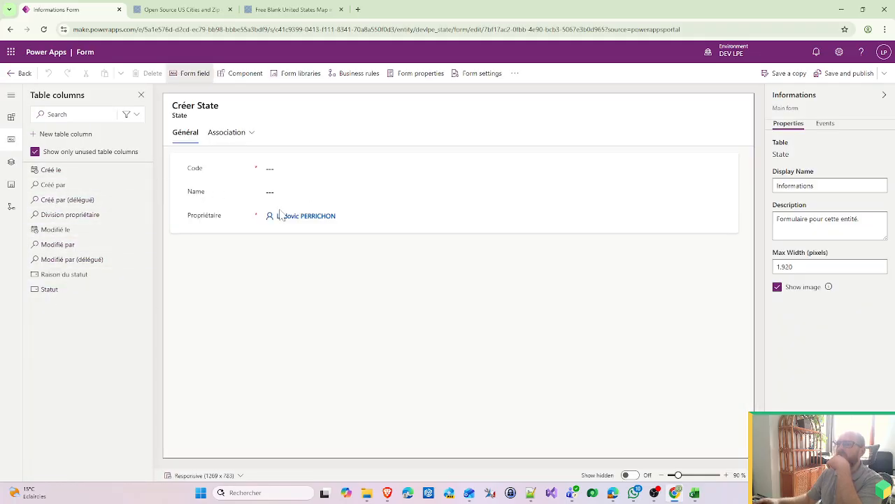
left_click(14, 75)
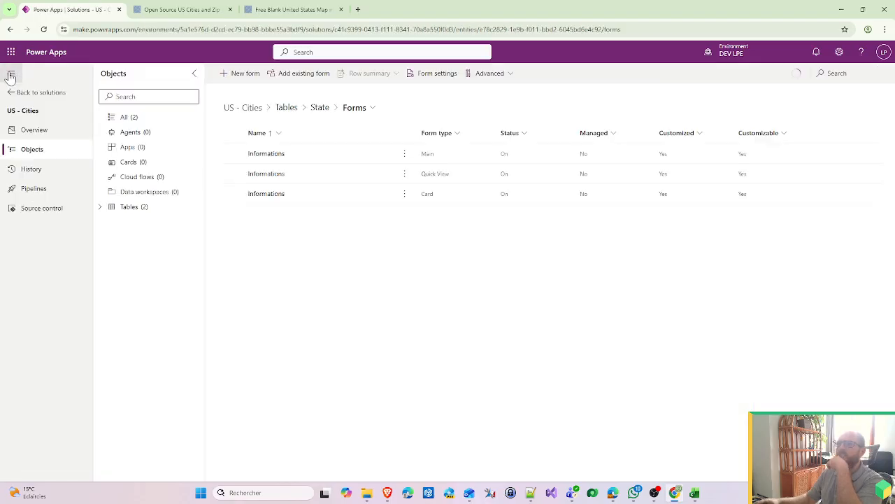
left_click(404, 153)
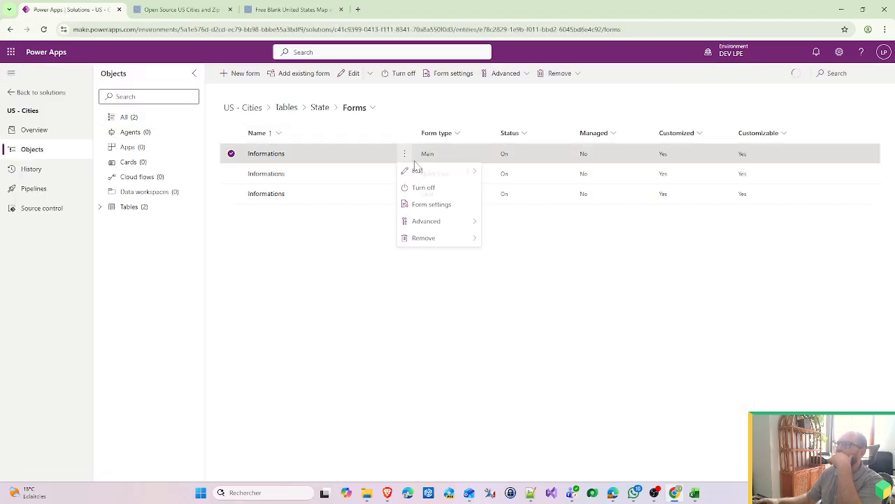
left_click(418, 172)
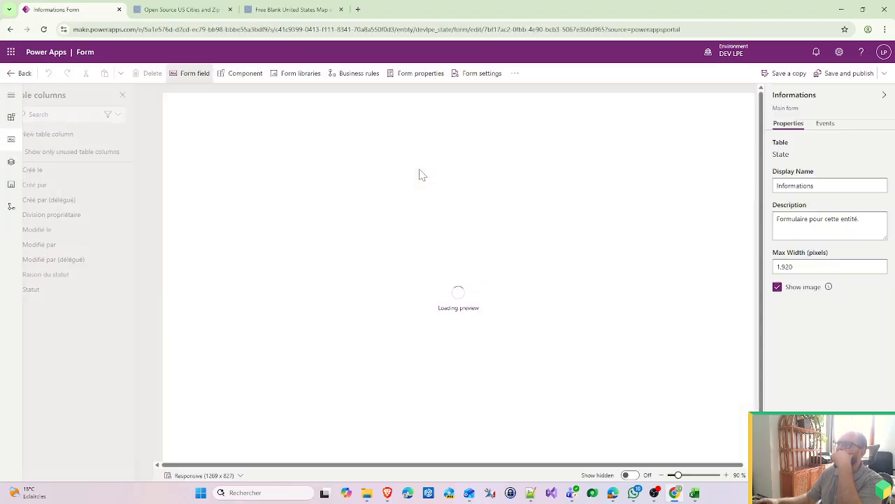
left_click(15, 73)
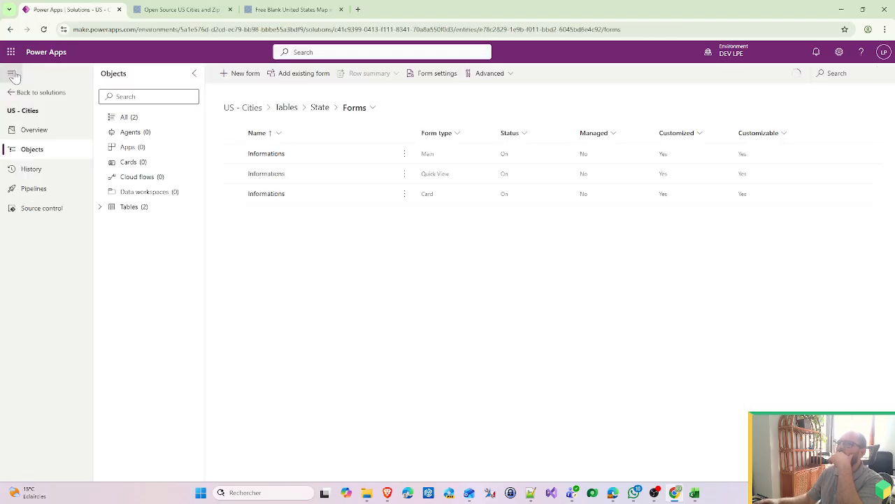
left_click(405, 153)
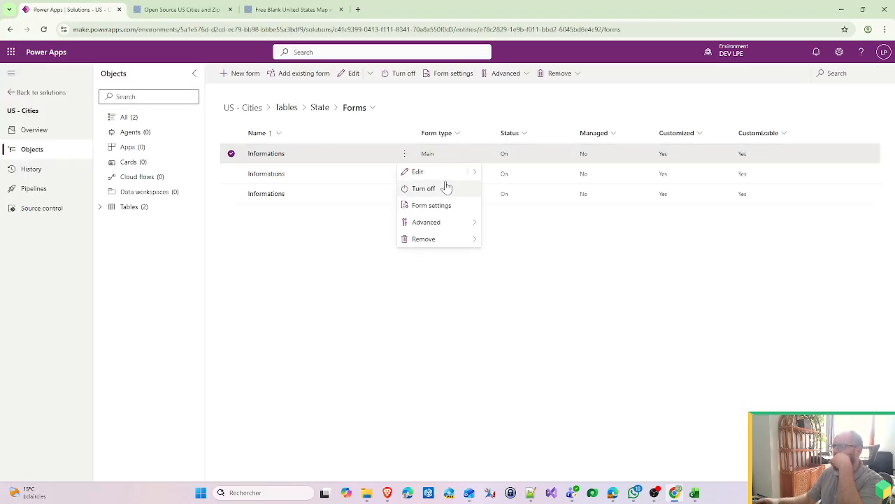
left_click(427, 172)
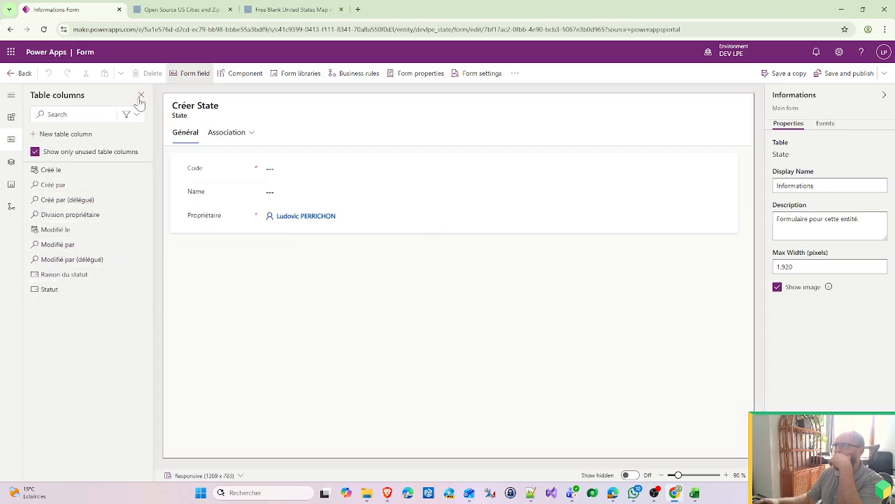
left_click(23, 72)
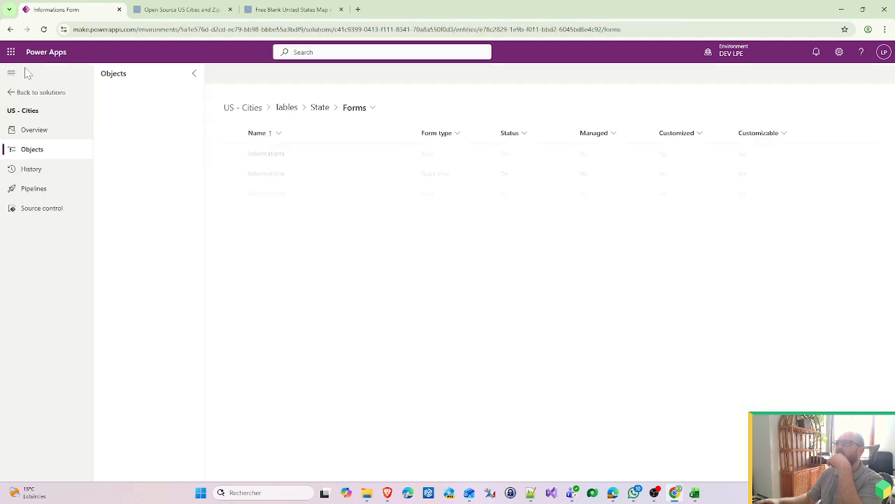
left_click(286, 108)
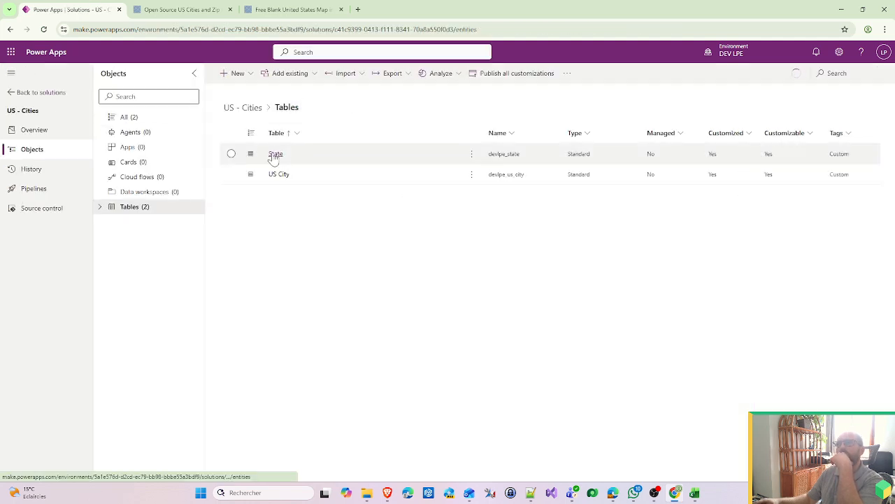
left_click(277, 178)
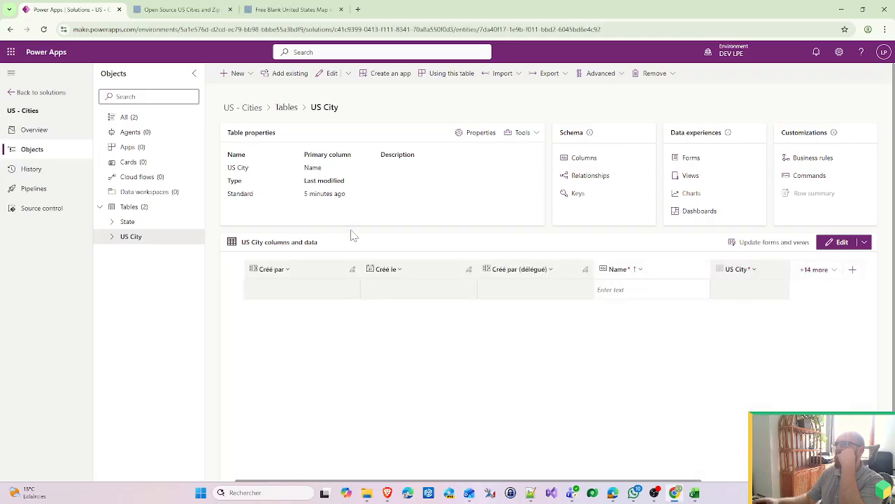
Place the State field on US City's Informations main form, then save and publish it.
left_click(688, 157)
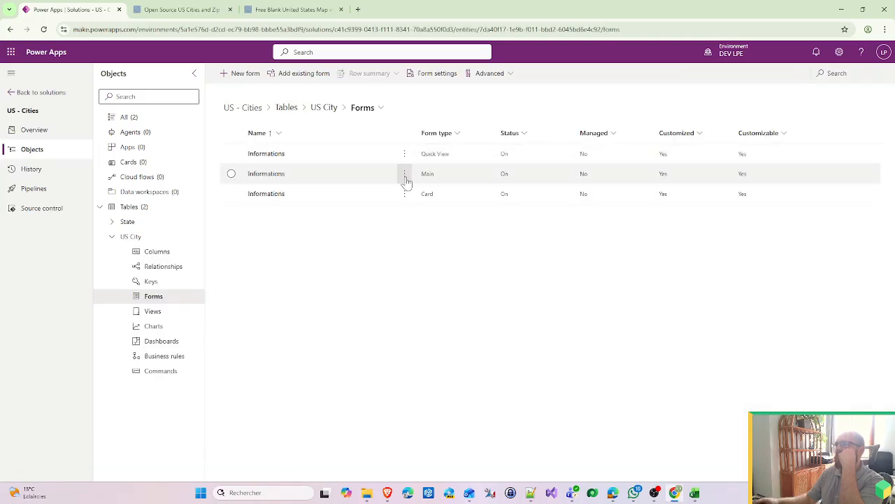
left_click(405, 176)
left_click(414, 192)
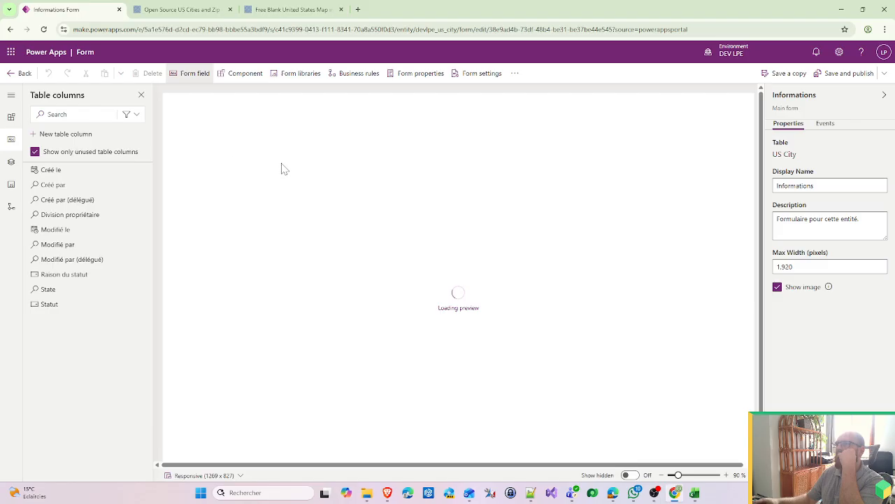
left_click(69, 292)
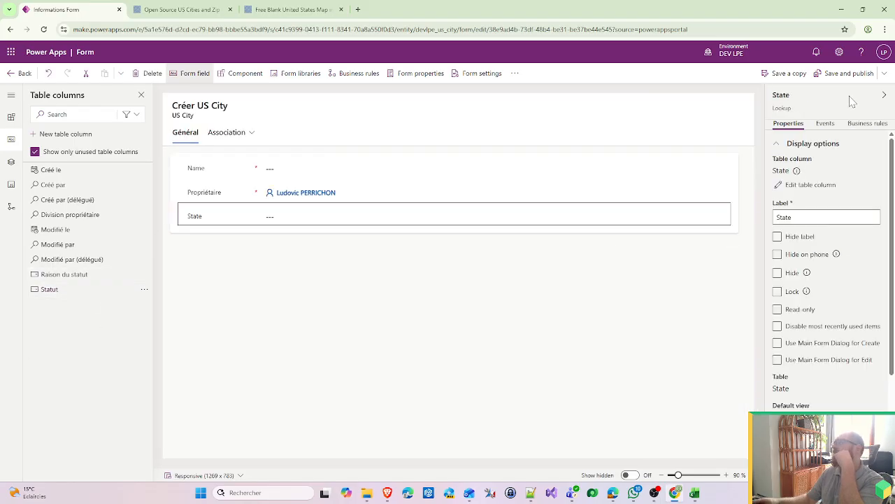
left_click(849, 73)
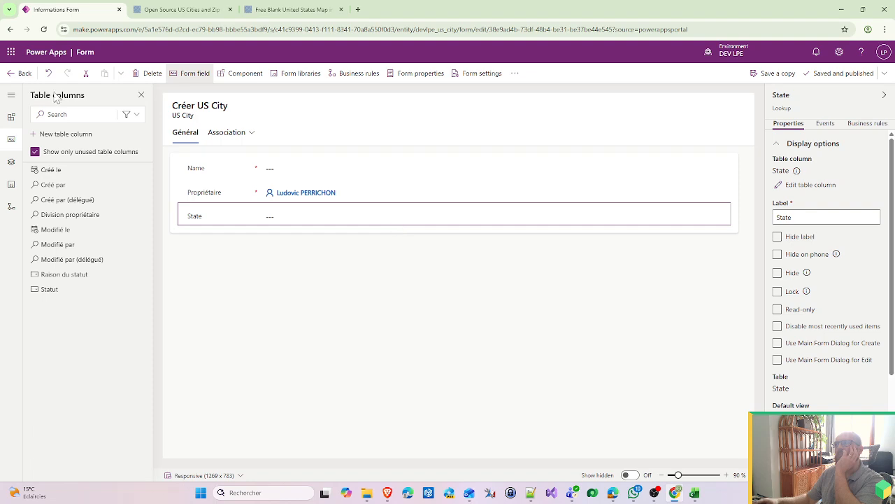
left_click(20, 73)
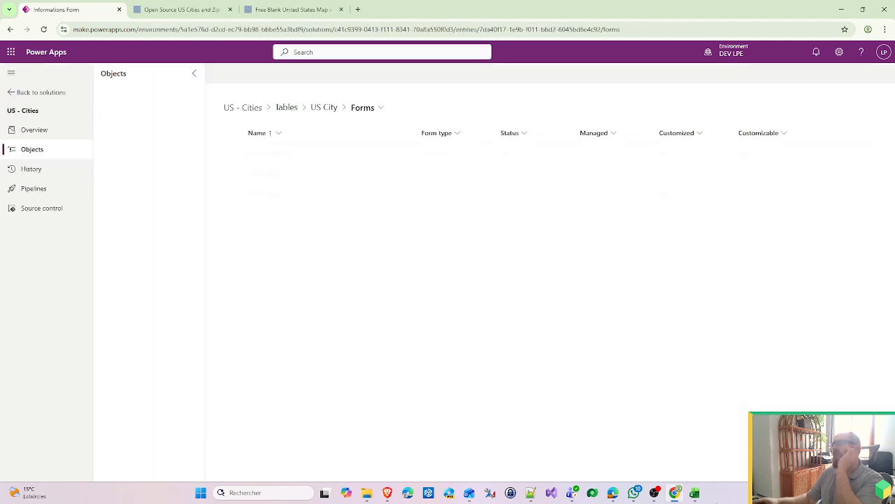
Check the zip code, lat and lng columns in cities (1).csv, then return to Power Apps.
left_click(696, 492)
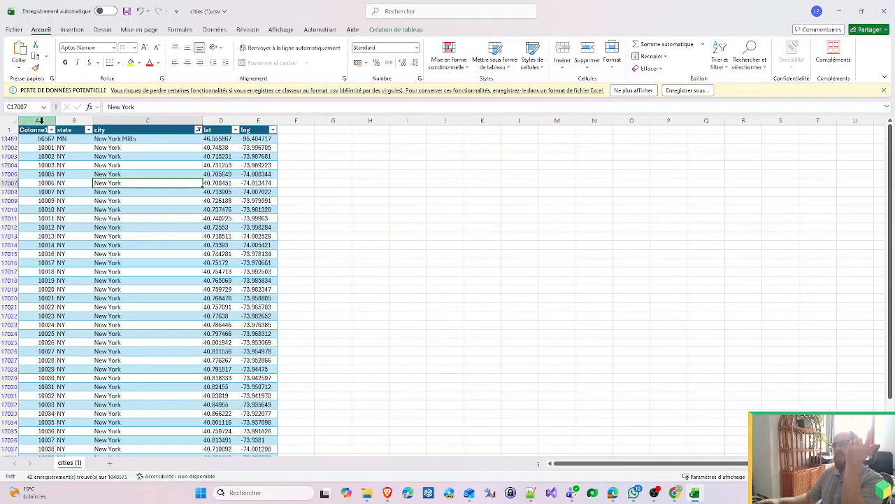
left_click(39, 126)
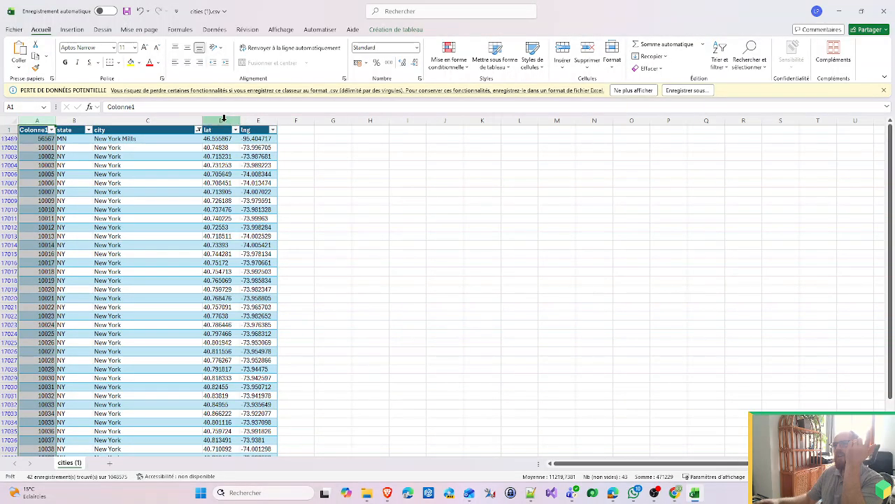
left_click_drag(221, 120, 259, 120)
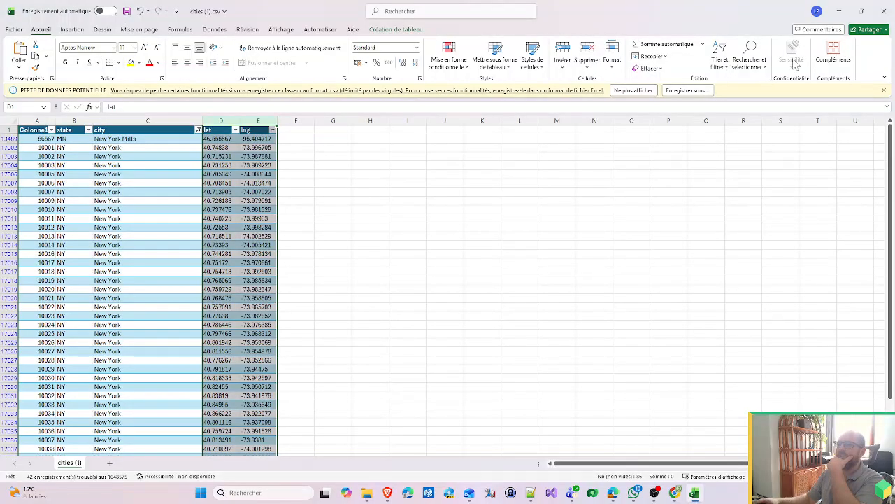
left_click(841, 12)
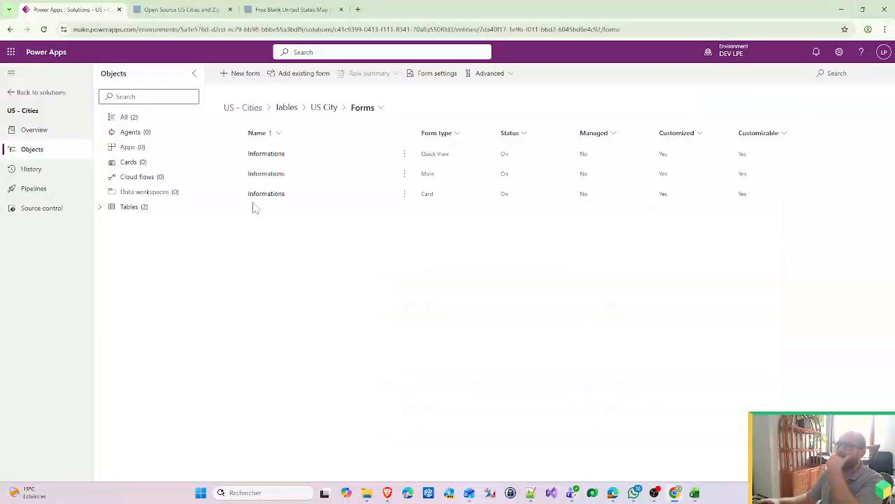
Start a new advanced-properties table named US Zip Code with schema name us_zipcode.
left_click(100, 208)
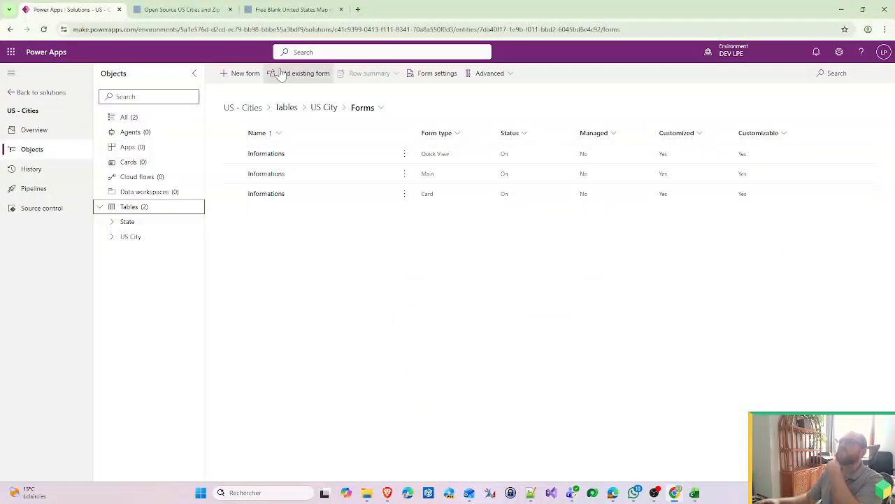
left_click(166, 236)
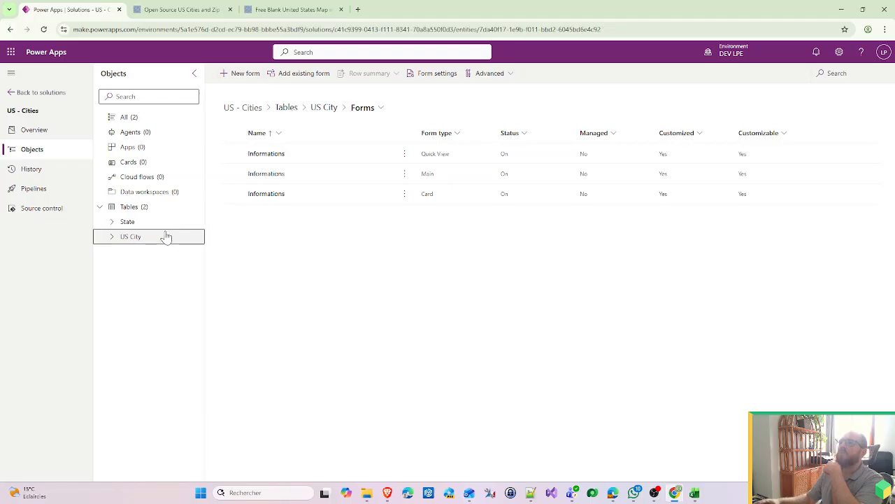
left_click(132, 207)
left_click(235, 74)
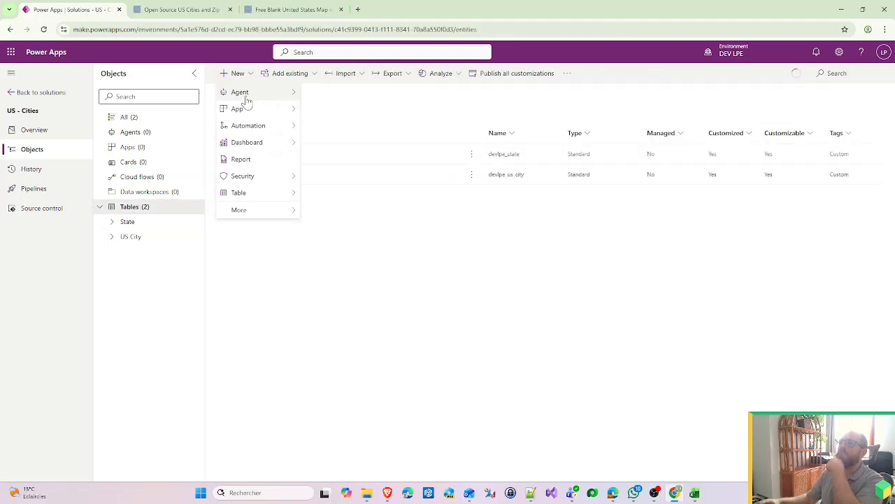
mouse_move(258, 197)
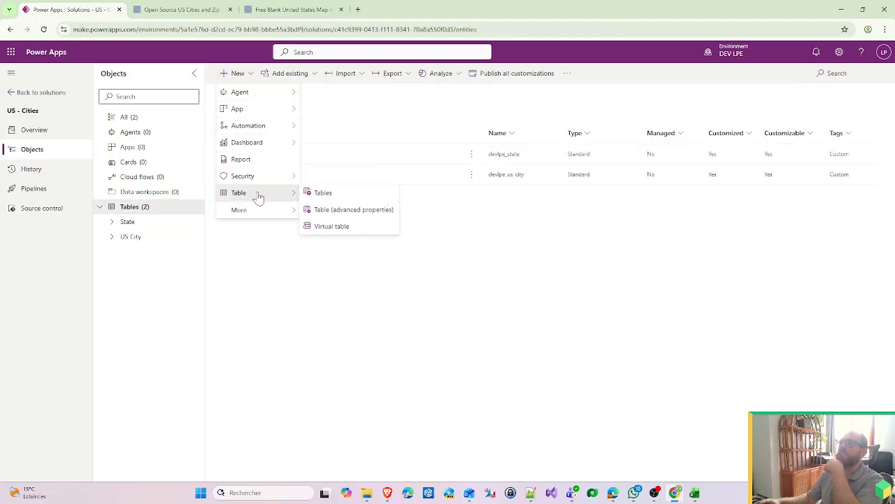
left_click(333, 210)
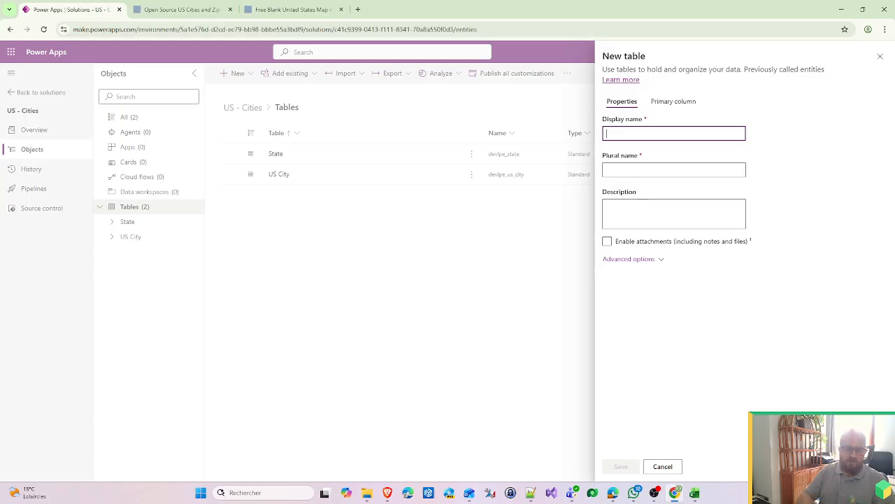
type("US Z")
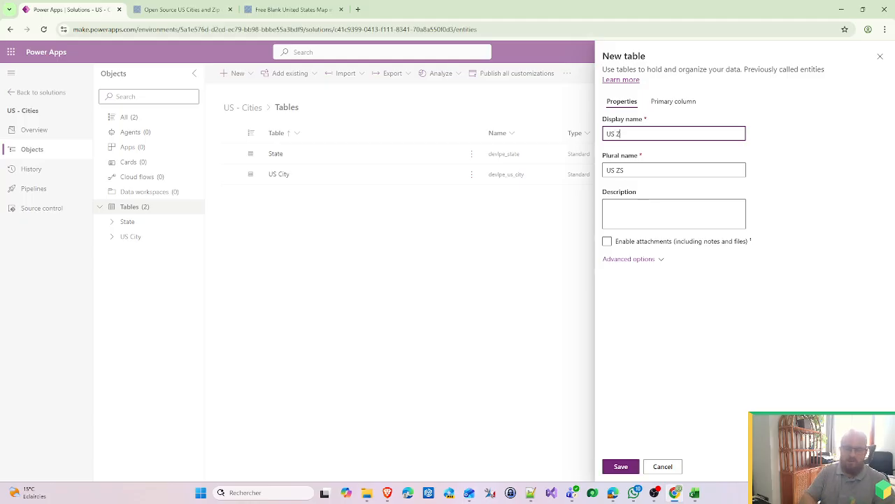
type("ip Code")
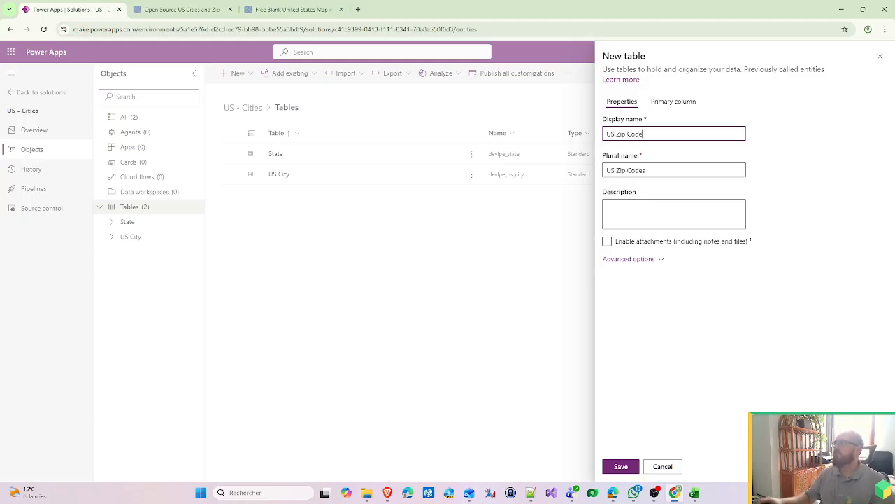
left_click(628, 259)
left_click_drag(680, 294, 274, 212)
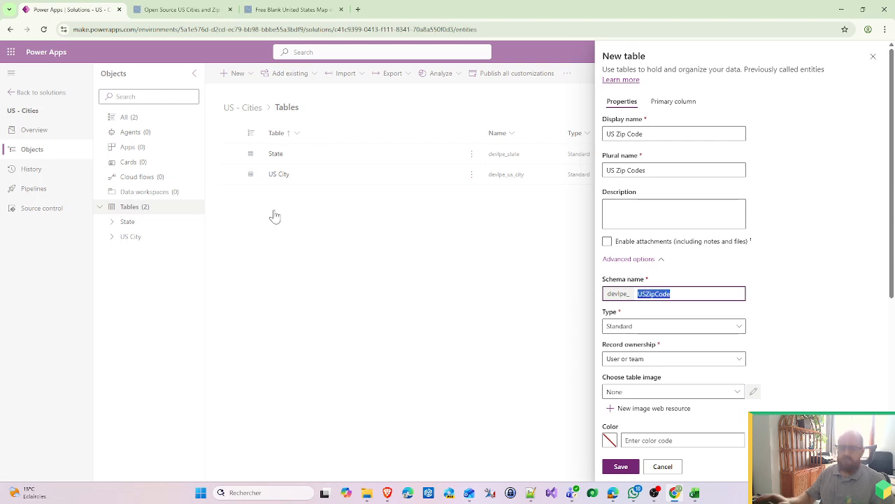
type("us_z")
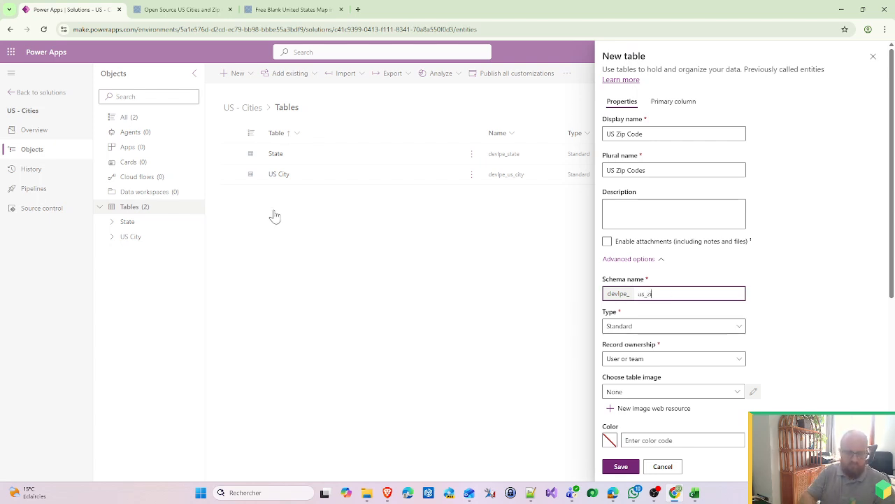
type("ipcode")
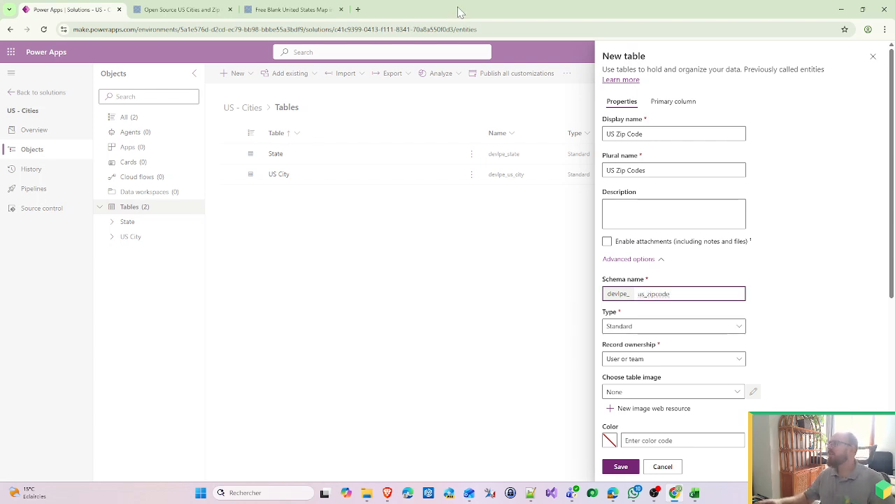
Rename the table's primary column to Code and save the table.
left_click(675, 102)
key("Tab")
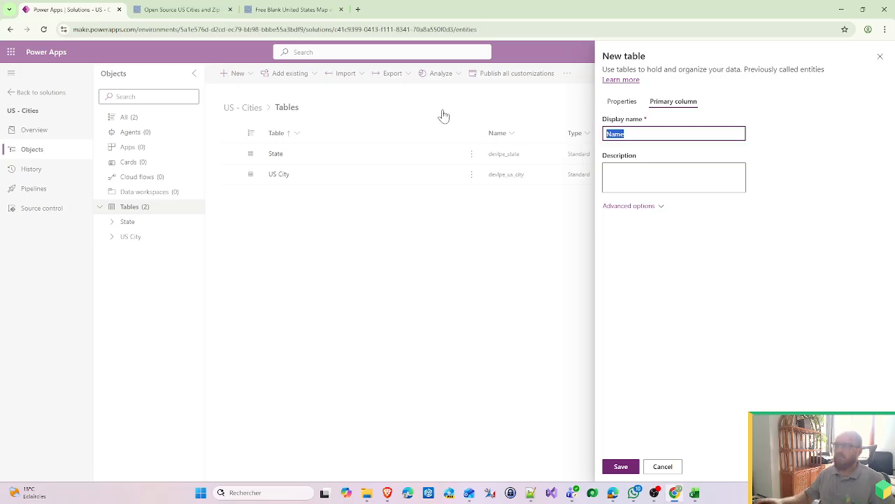
type("Code")
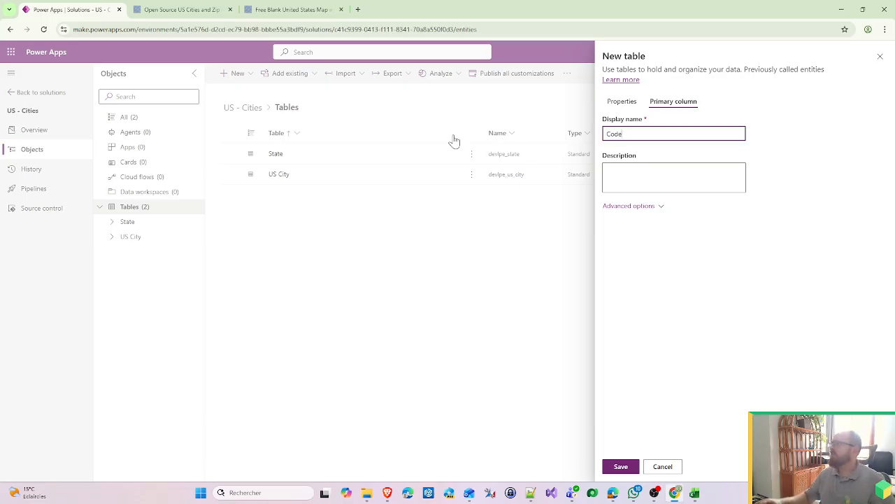
left_click(650, 207)
left_click(639, 239)
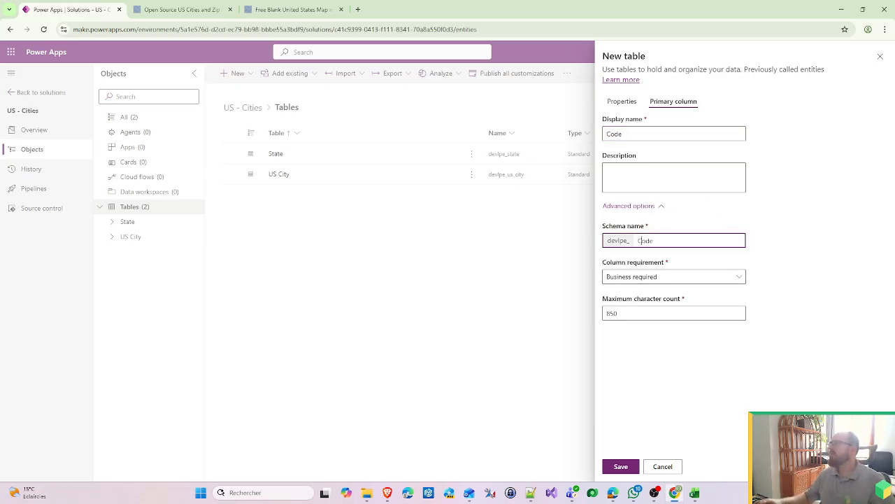
left_click(621, 467)
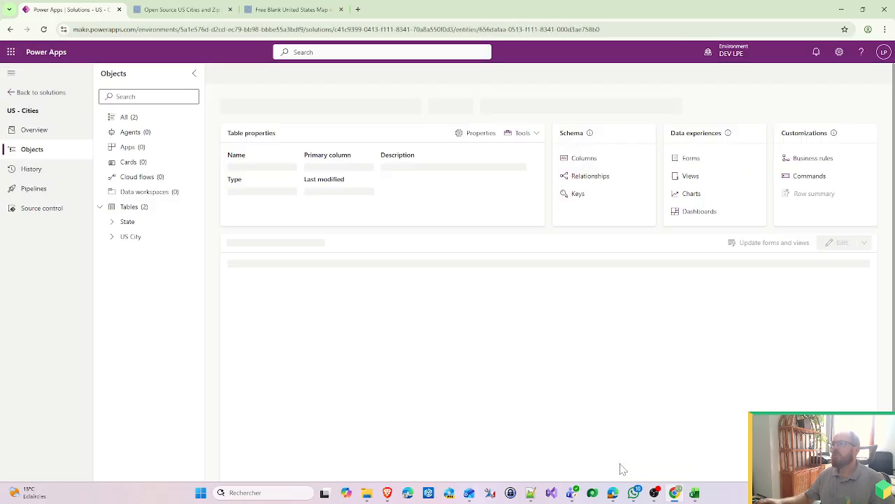
Add a new column named City to US Zip Code with the Lookup data type.
left_click(586, 161)
left_click(241, 73)
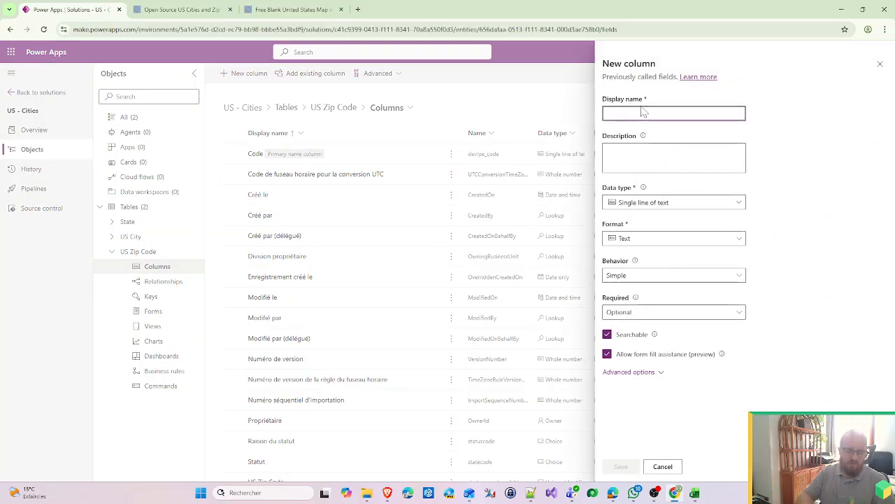
type("City")
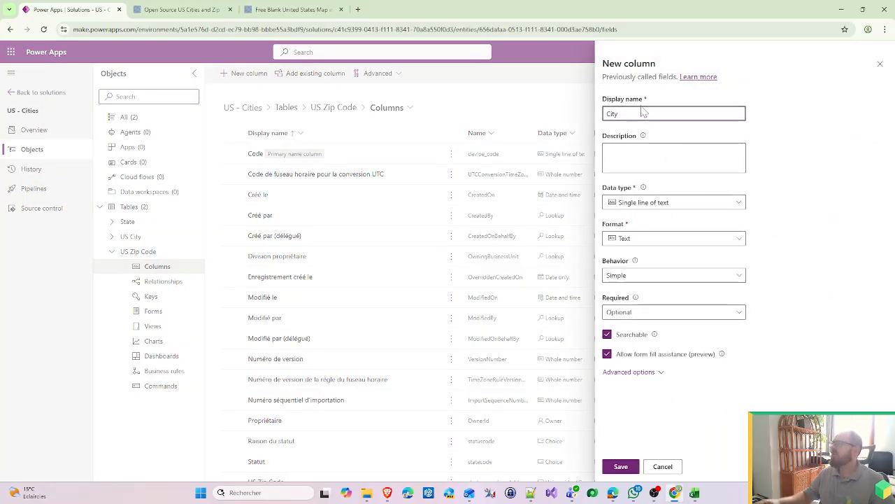
left_click(655, 207)
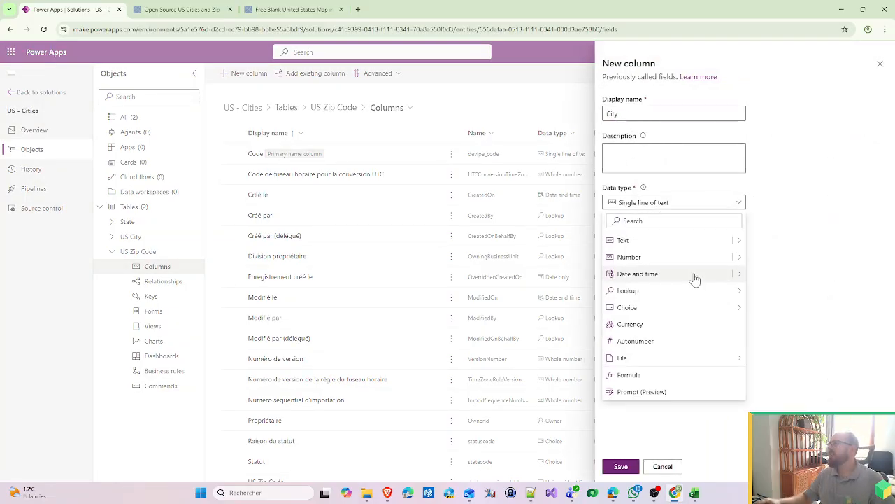
mouse_move(738, 293)
left_click(798, 291)
Relate the lookup to the City table, set its schema name to city, and save.
left_click(746, 317)
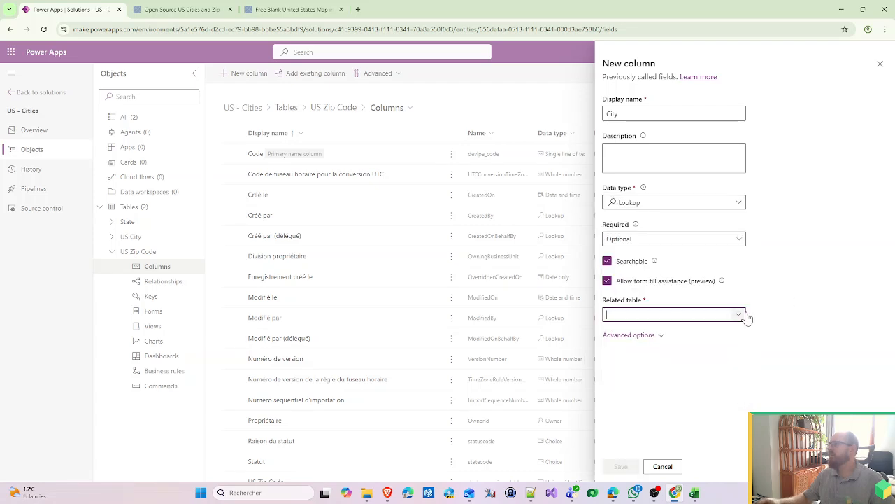
left_click(738, 319)
scroll(490, 357, "down", 10)
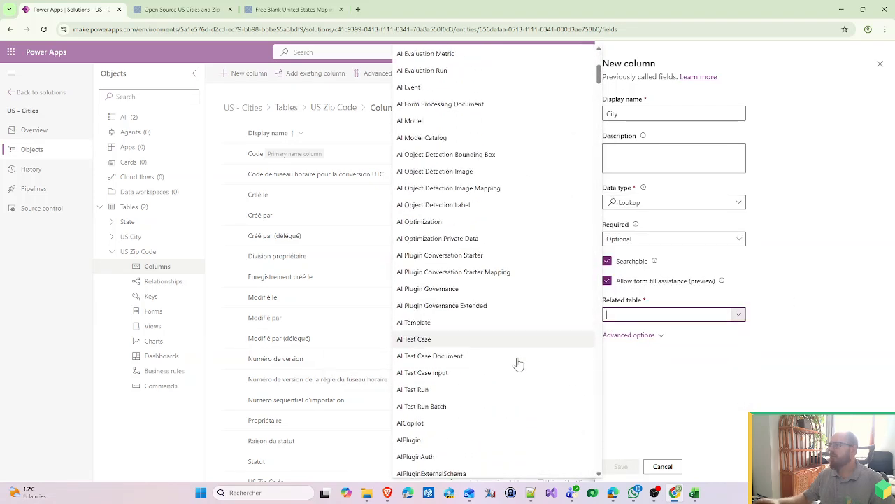
scroll(490, 316, "down", 5)
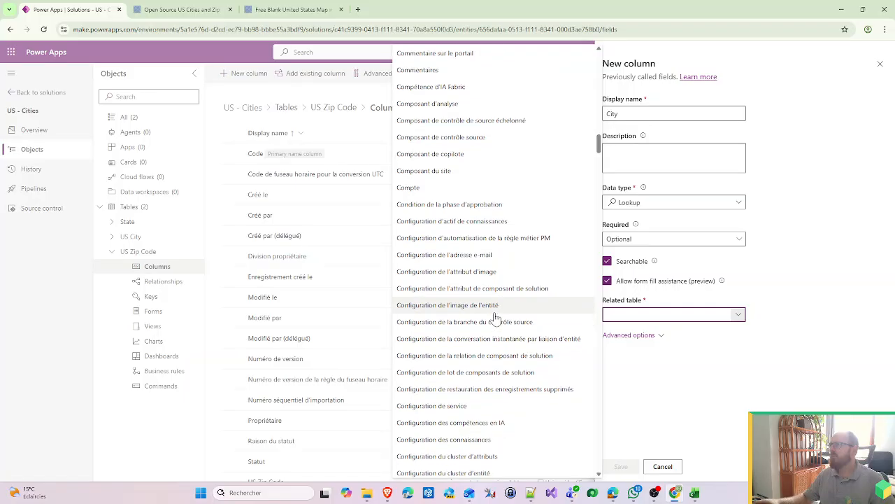
scroll(493, 319, "up", 3)
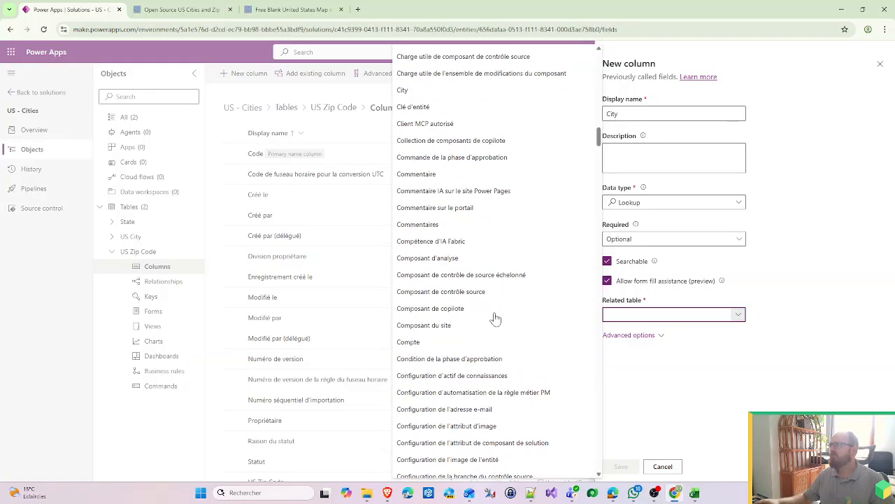
left_click(413, 95)
left_click(647, 335)
double_click(640, 374)
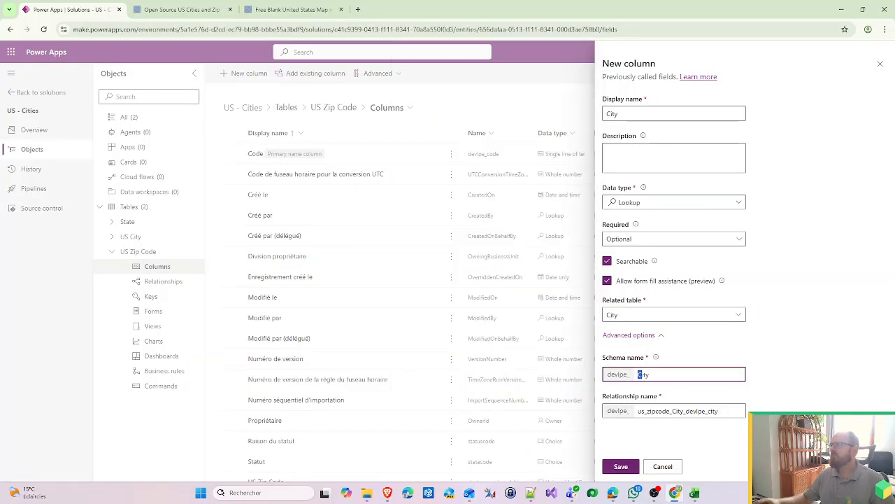
type("city")
left_click(622, 468)
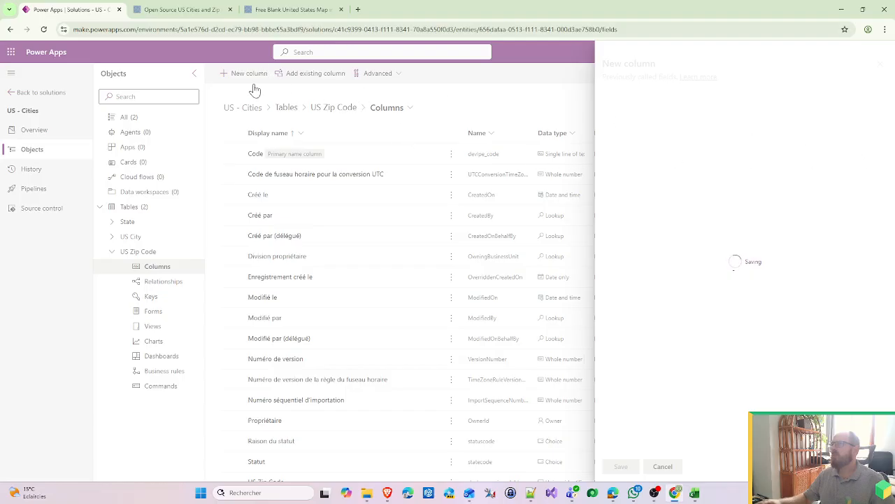
left_click(695, 492)
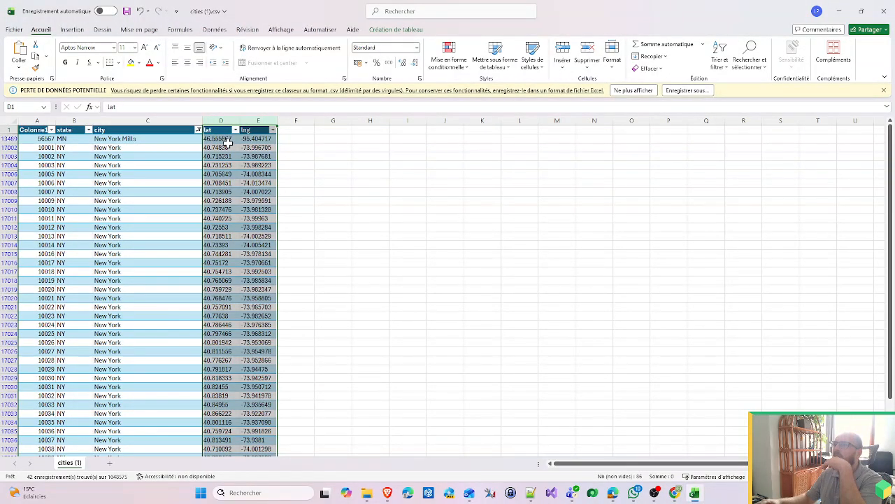
left_click(840, 11)
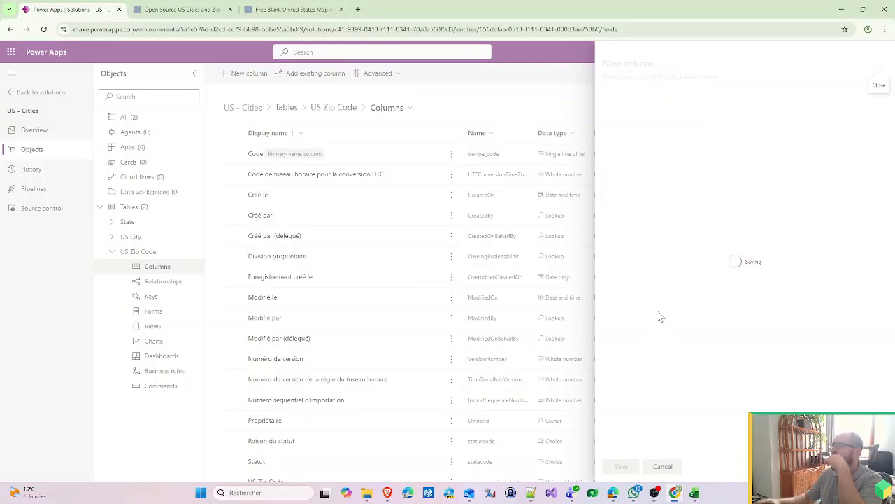
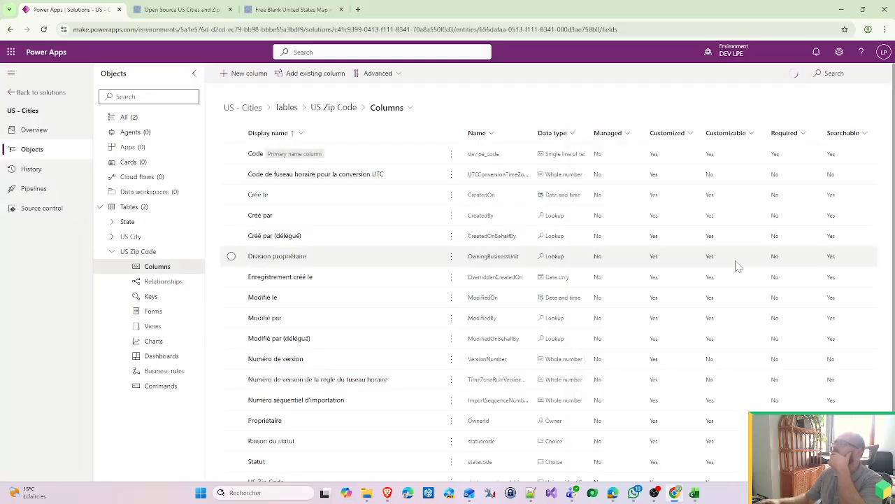
Add a Lat column to US Zip Code as a Decimal number with 6 decimal places.
left_click(245, 74)
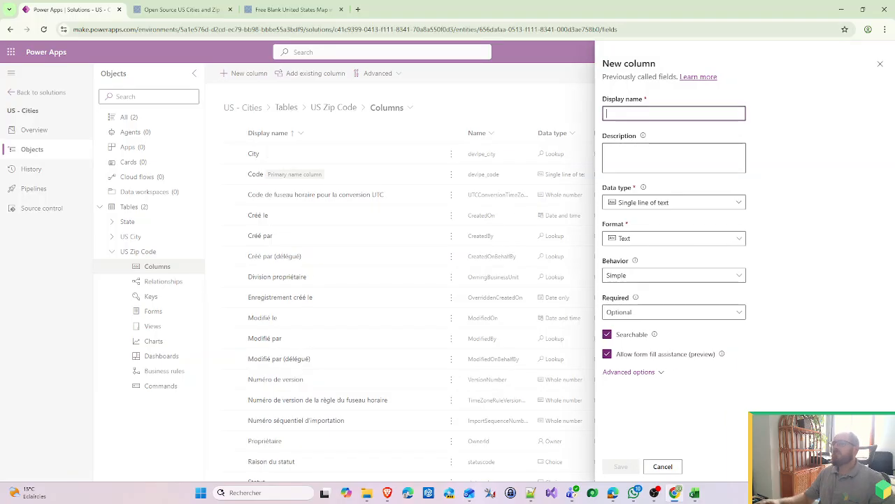
type("Lat")
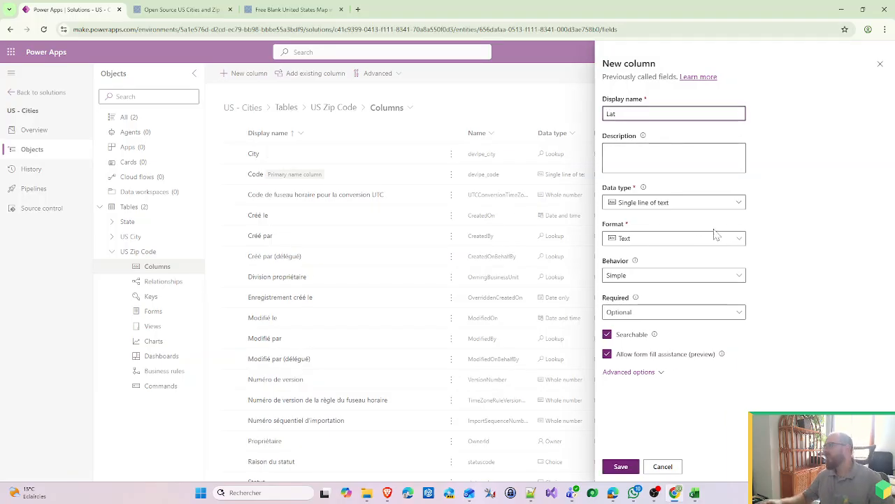
left_click(705, 204)
mouse_move(741, 259)
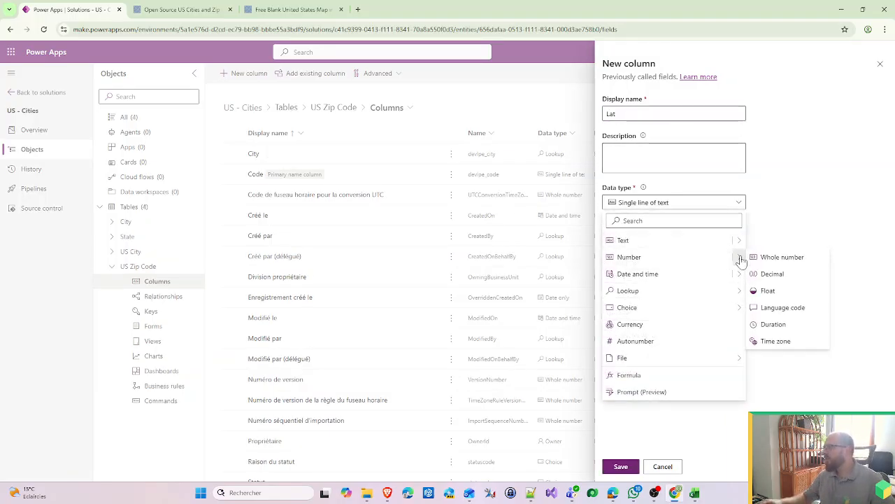
left_click(773, 273)
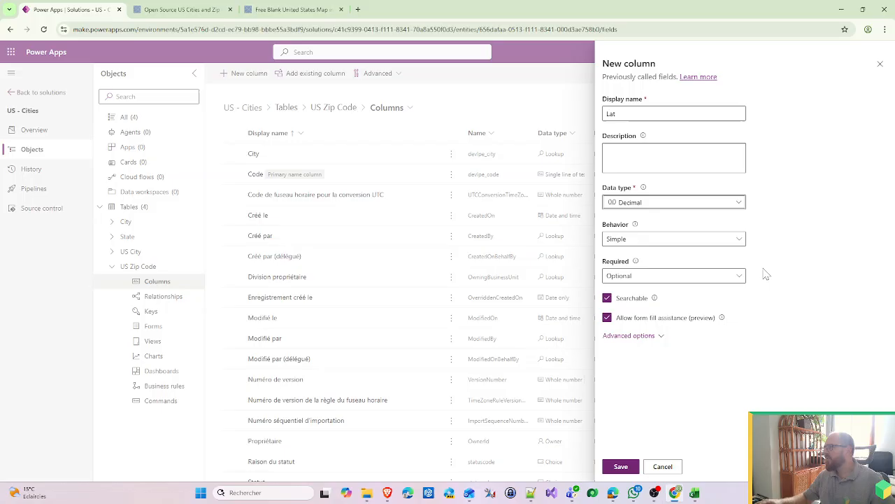
left_click(647, 337)
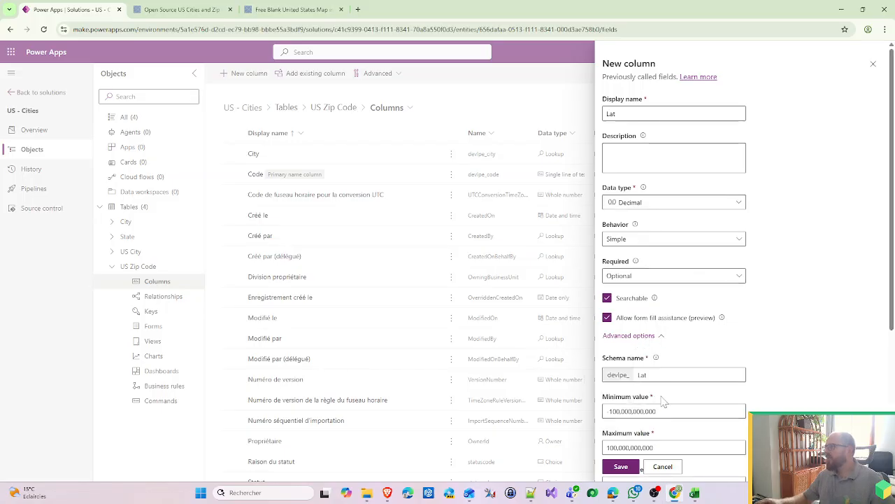
scroll(664, 402, "down", 2)
left_click(630, 394)
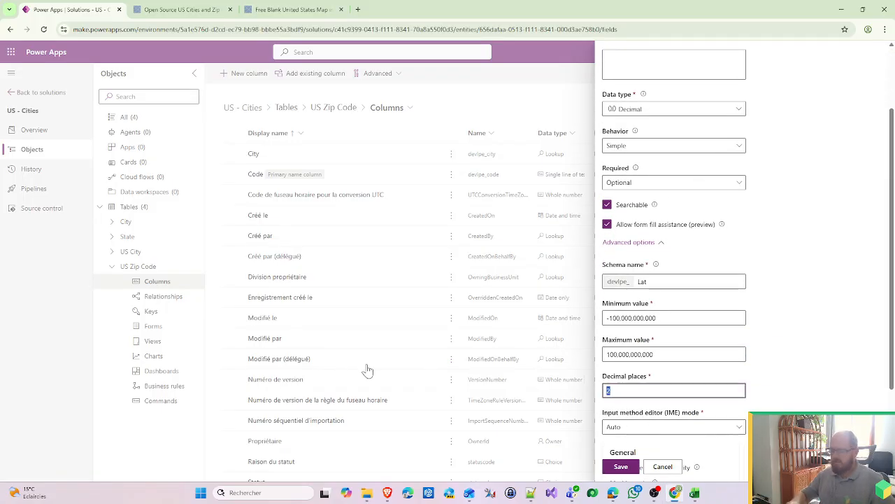
type("6")
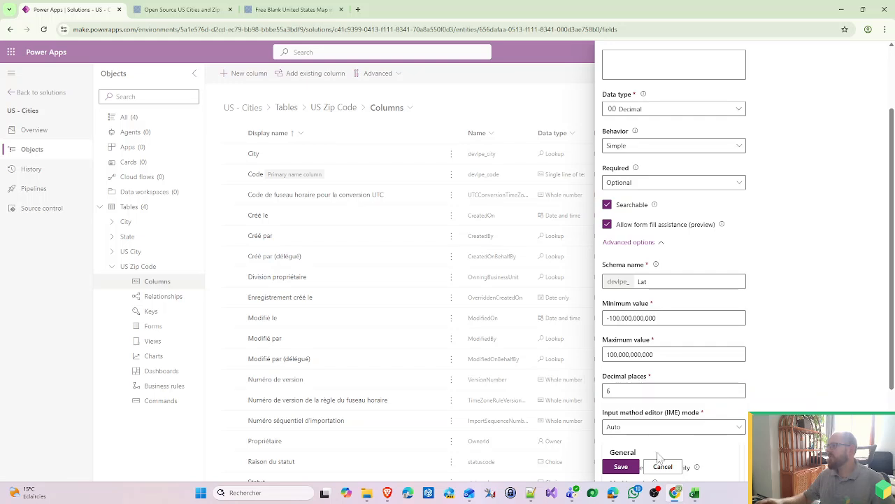
left_click(623, 469)
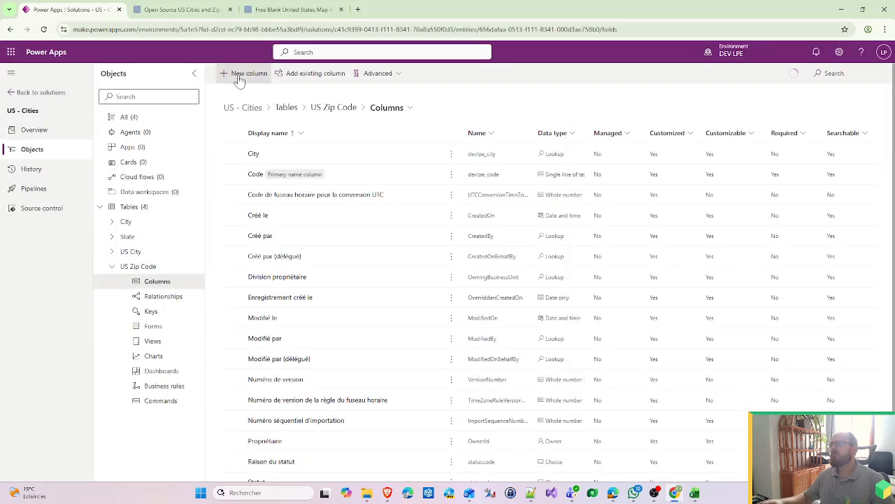
Add a second Decimal column named Lng with 6 decimal places.
left_click(243, 74)
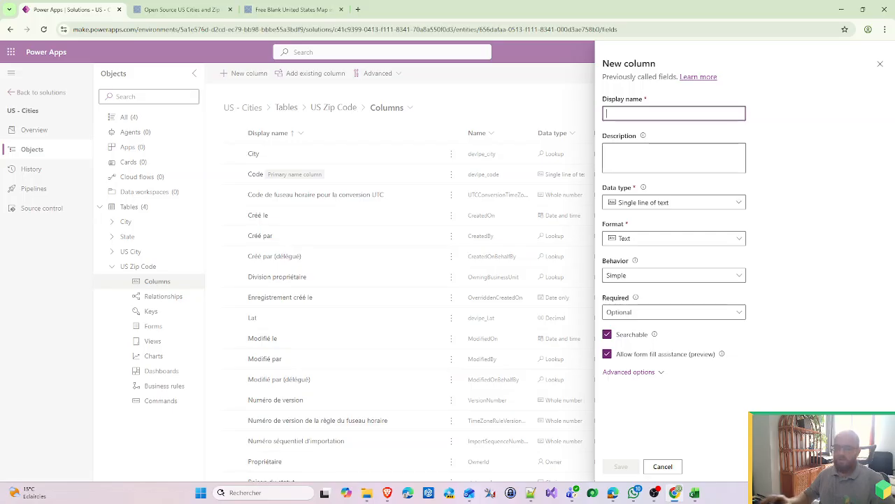
type("Lng")
left_click(732, 202)
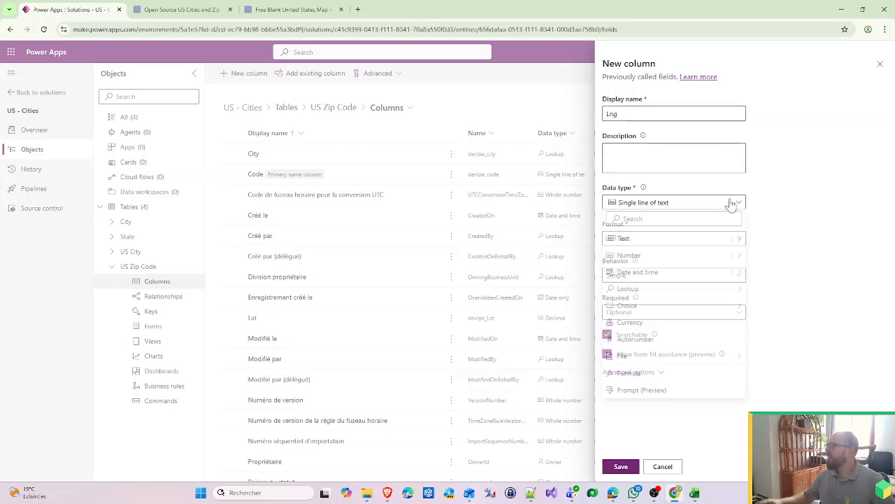
mouse_move(737, 259)
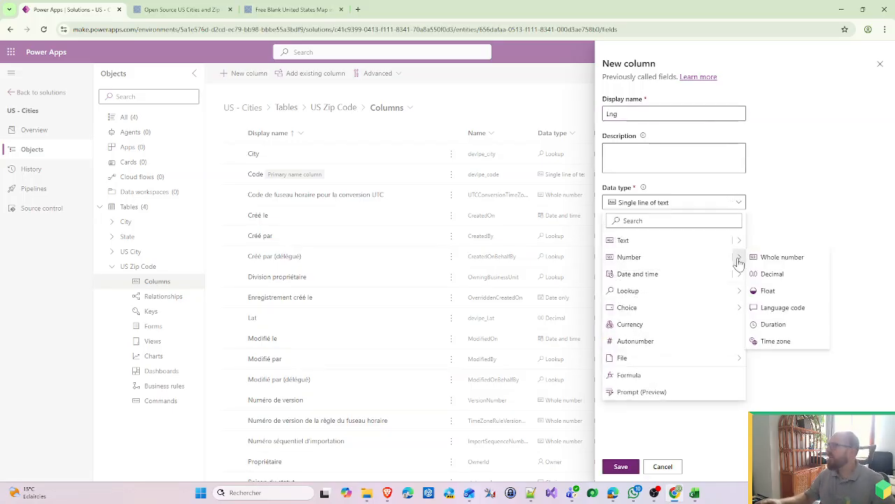
left_click(774, 274)
left_click(633, 336)
left_click(640, 375)
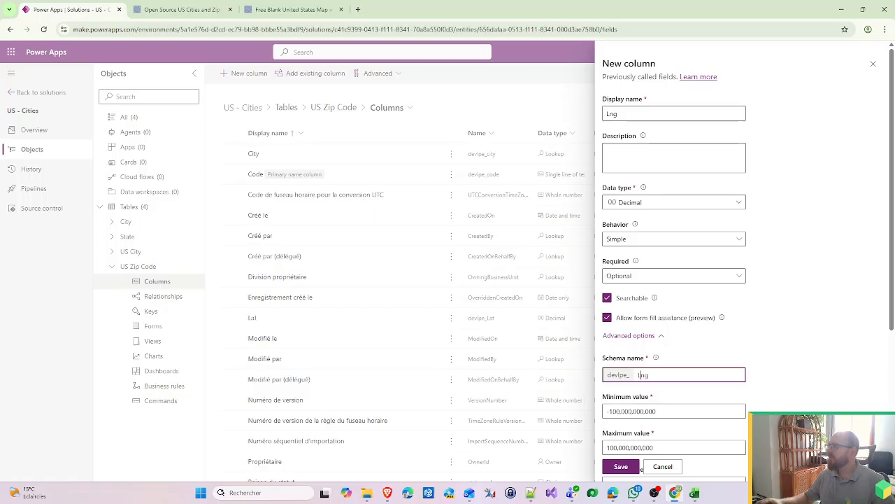
scroll(810, 401, "down", 5)
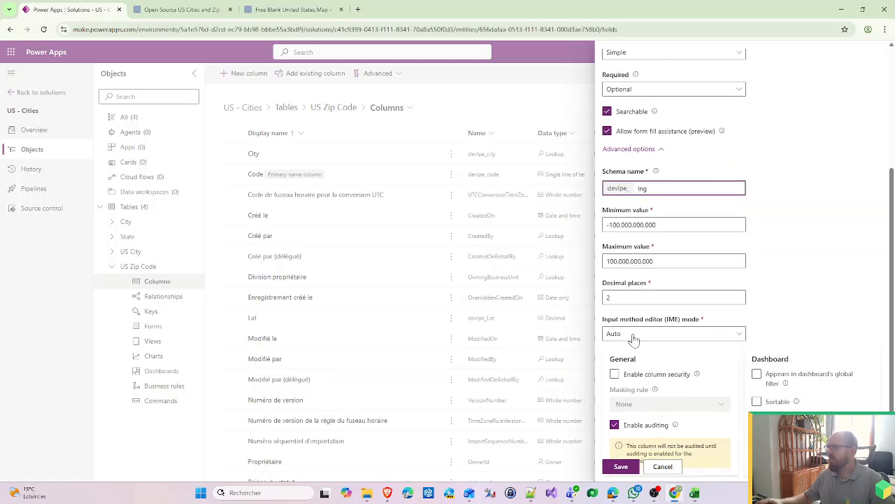
double_click(633, 298)
type("5")
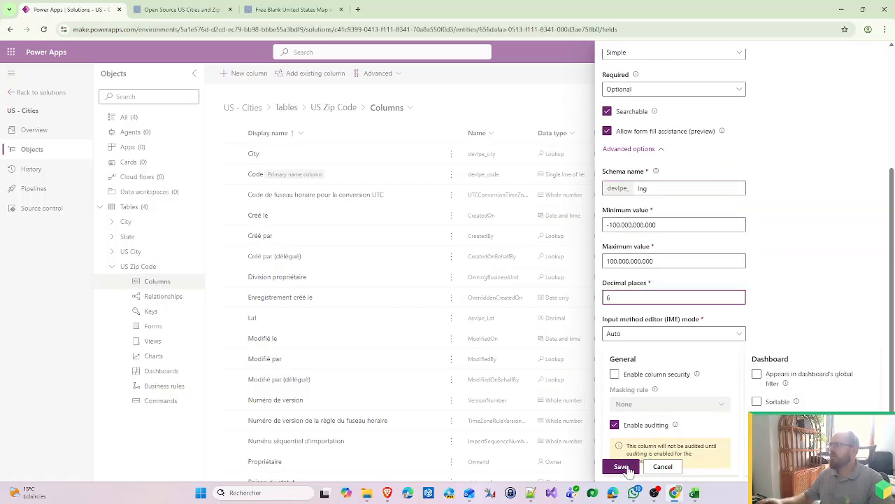
left_click(628, 471)
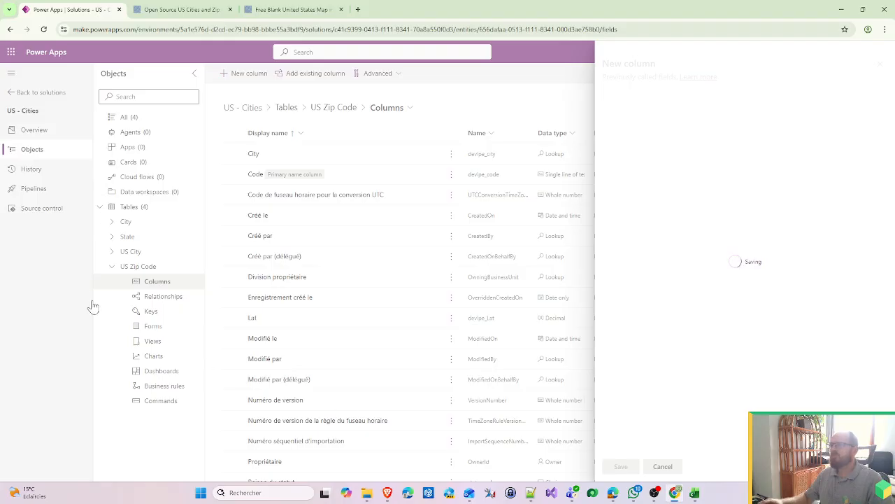
Add City, Lat and Lng to the US Zip Codes actifs view and publish it.
left_click(152, 340)
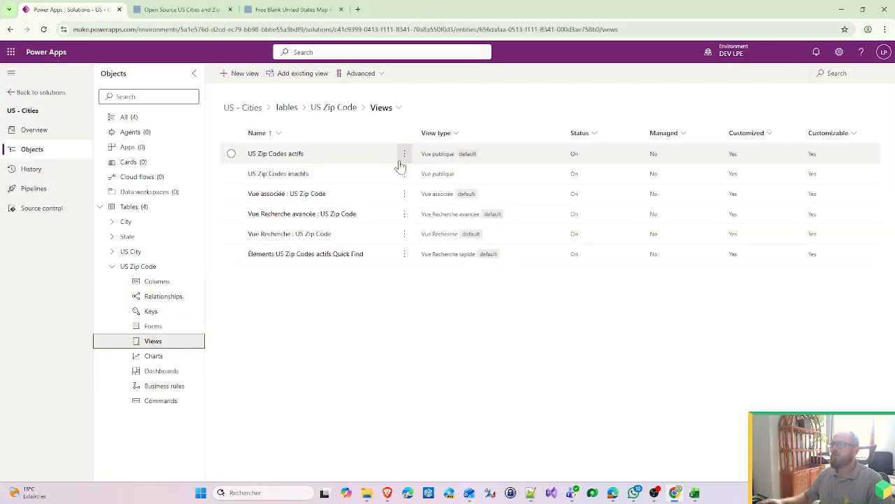
left_click(405, 154)
left_click(425, 174)
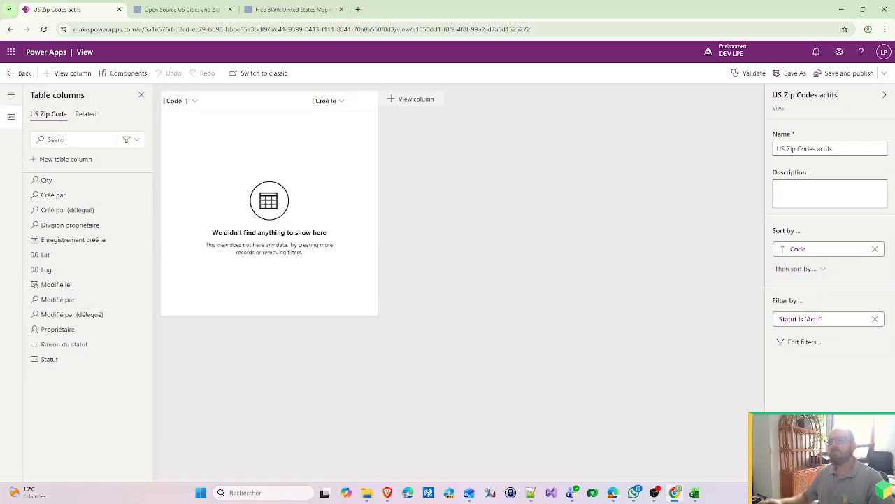
left_click(49, 181)
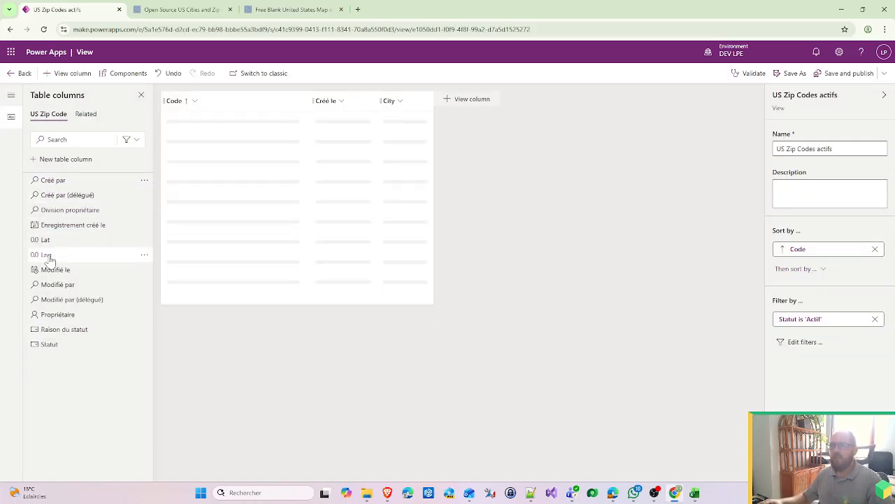
left_click(46, 239)
left_click(47, 239)
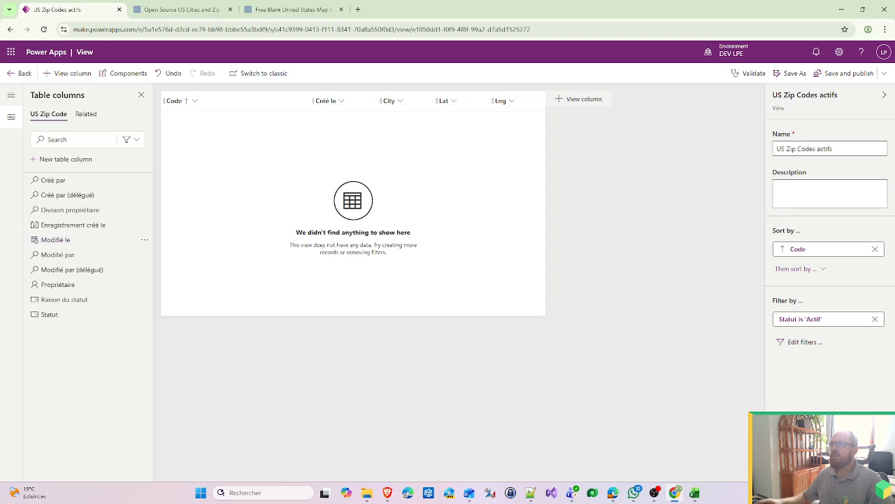
left_click(843, 76)
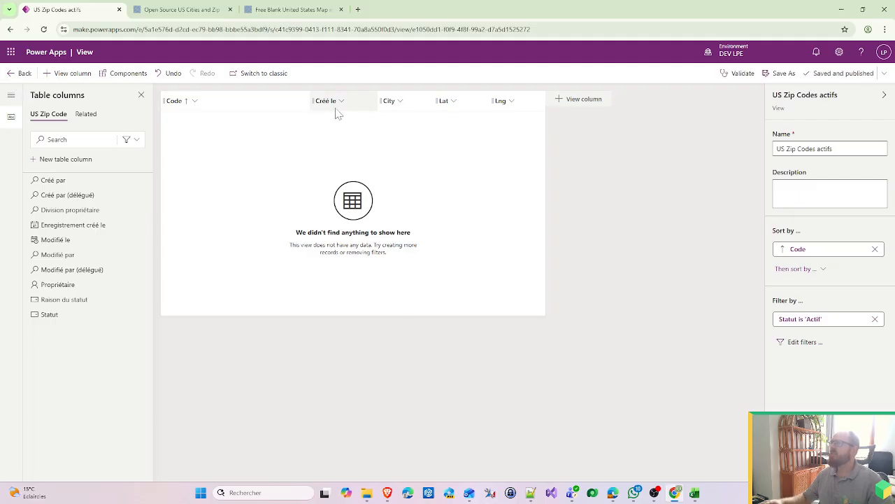
left_click(21, 75)
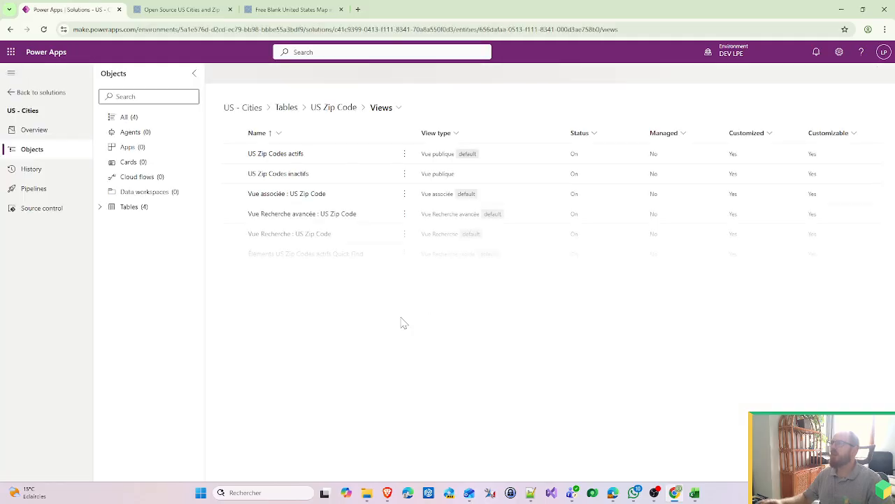
Open the US Zip Code main Informations form for editing.
left_click(100, 206)
left_click(112, 223)
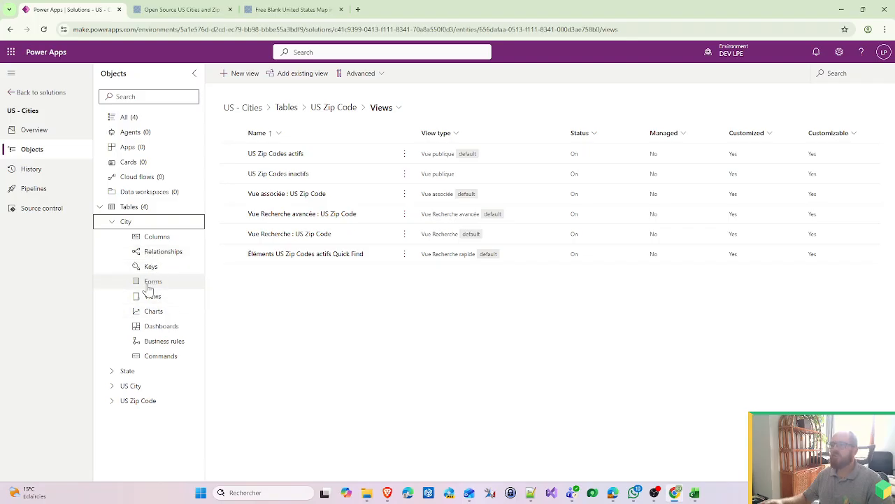
left_click(109, 402)
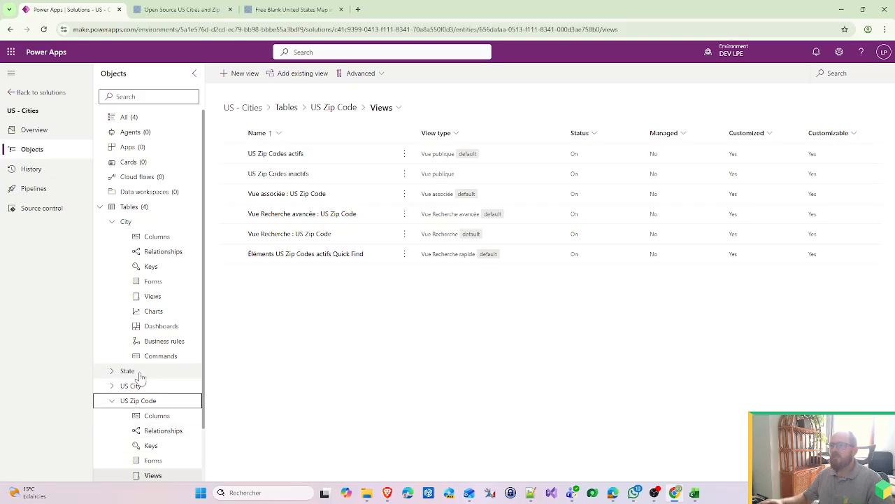
scroll(140, 395, "down", 2)
left_click(159, 398)
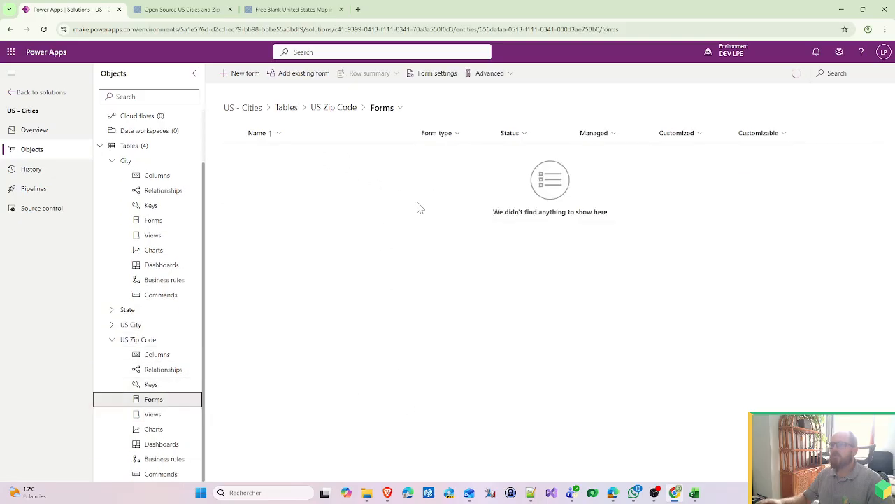
left_click(404, 154)
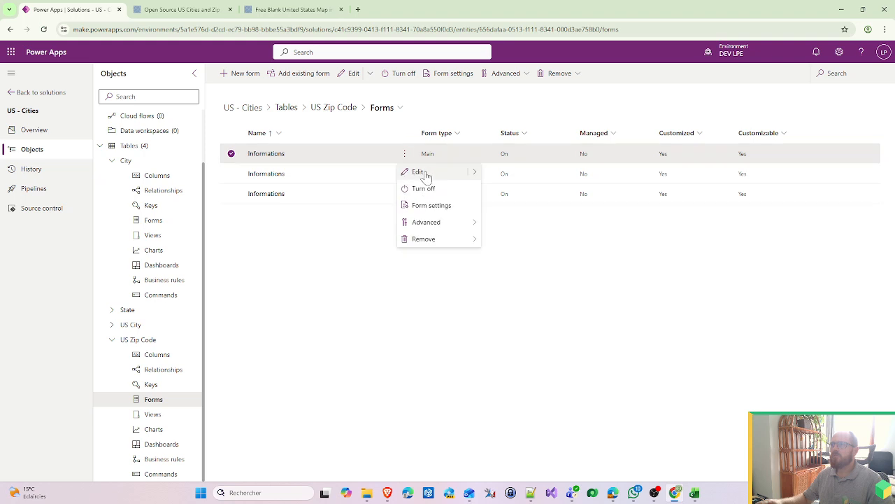
left_click(424, 172)
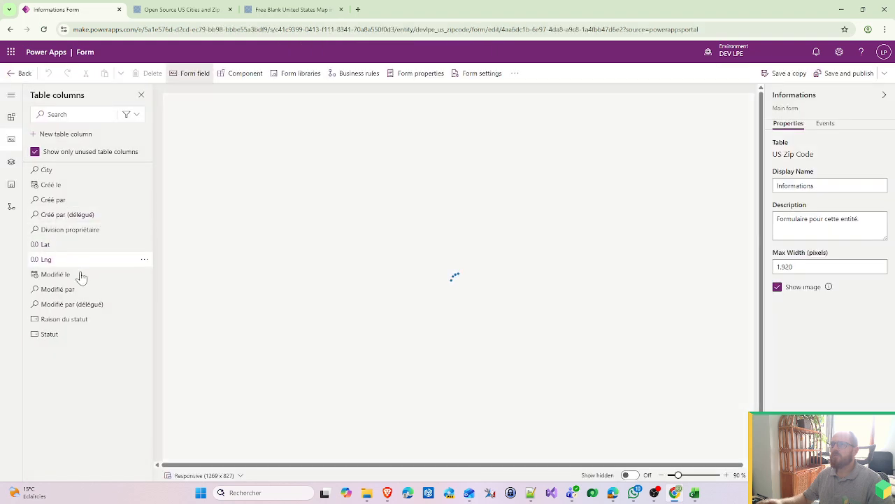
Add City, Lat and Lng fields to the form, save and publish it.
left_click(48, 170)
left_click(45, 233)
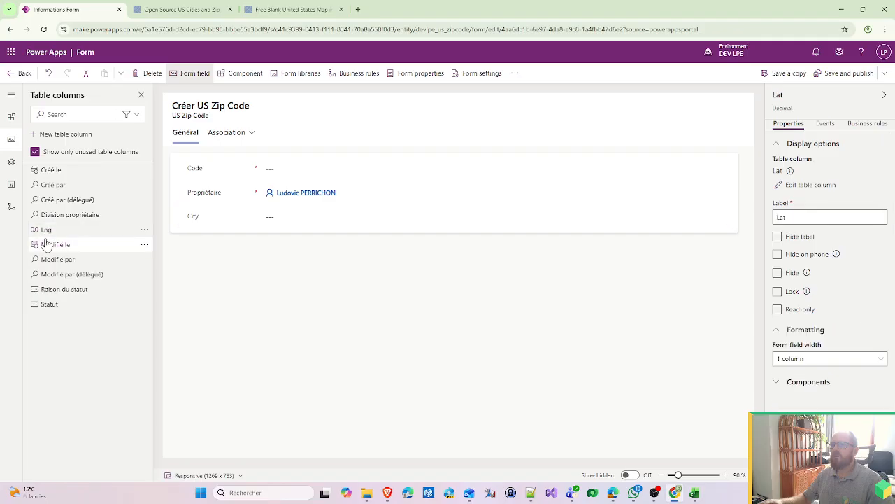
left_click(45, 231)
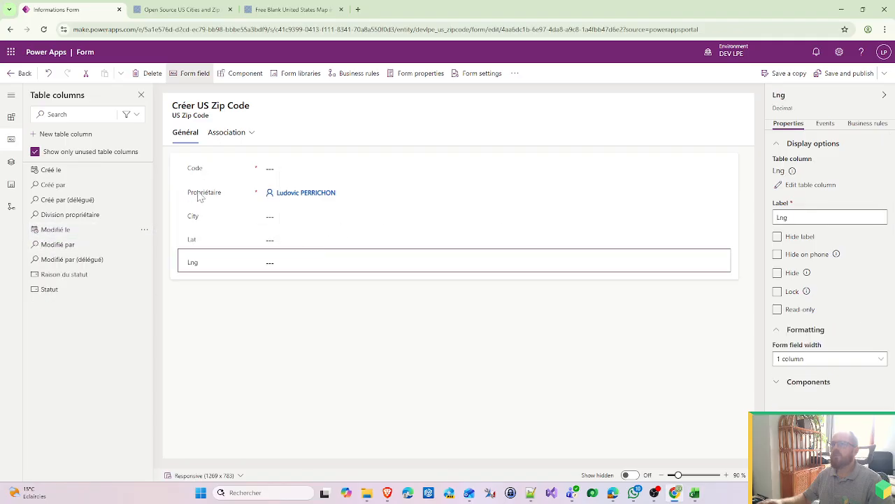
left_click(845, 71)
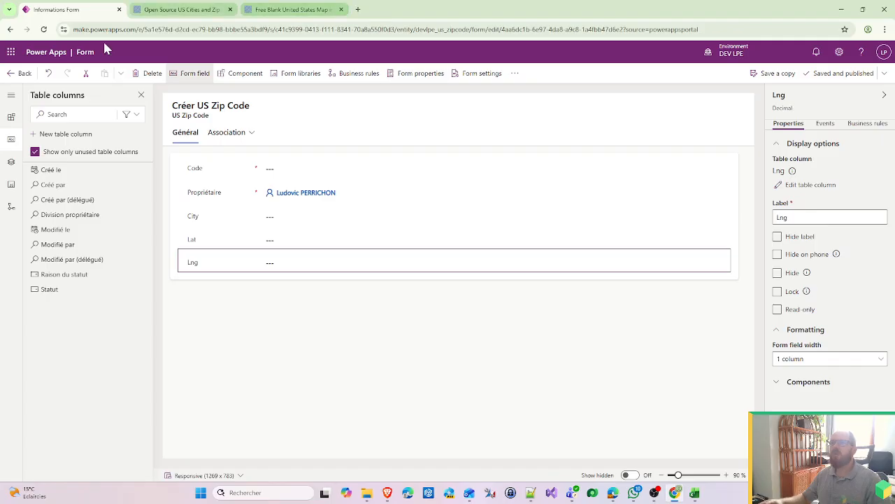
left_click(10, 74)
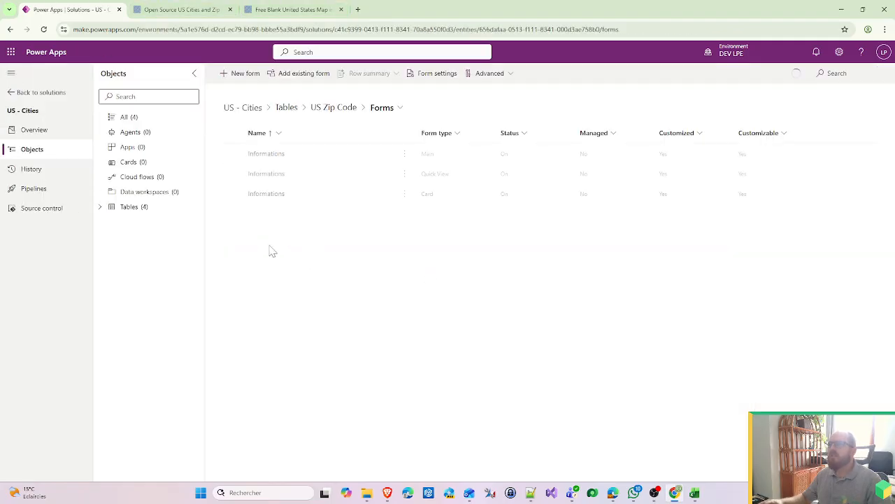
Remove the City table from the US - Cities solution.
left_click(100, 209)
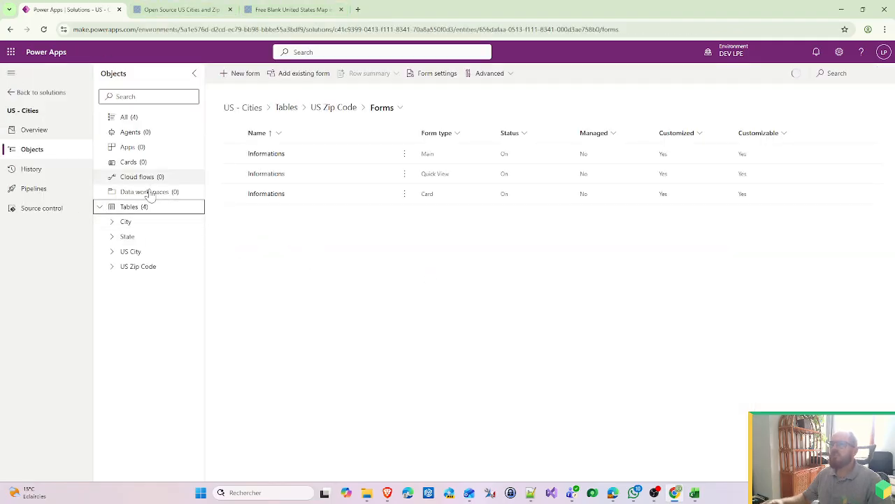
left_click(294, 111)
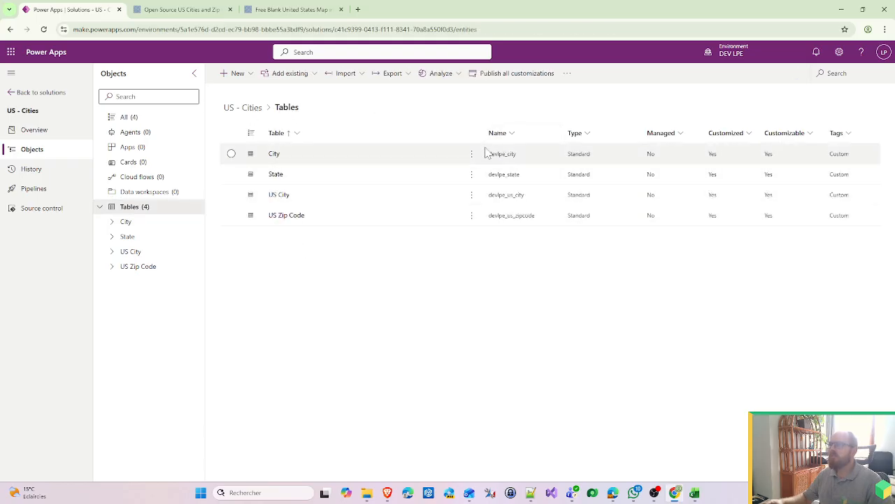
left_click(471, 153)
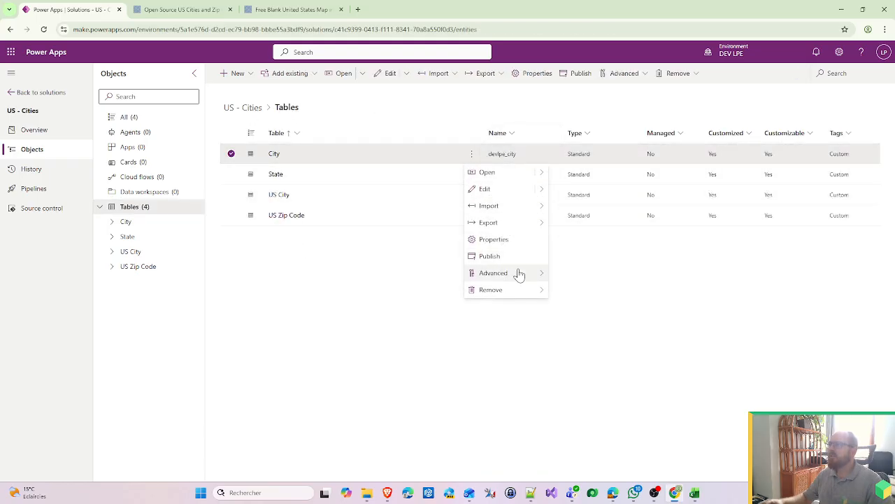
mouse_move(512, 291)
left_click(596, 292)
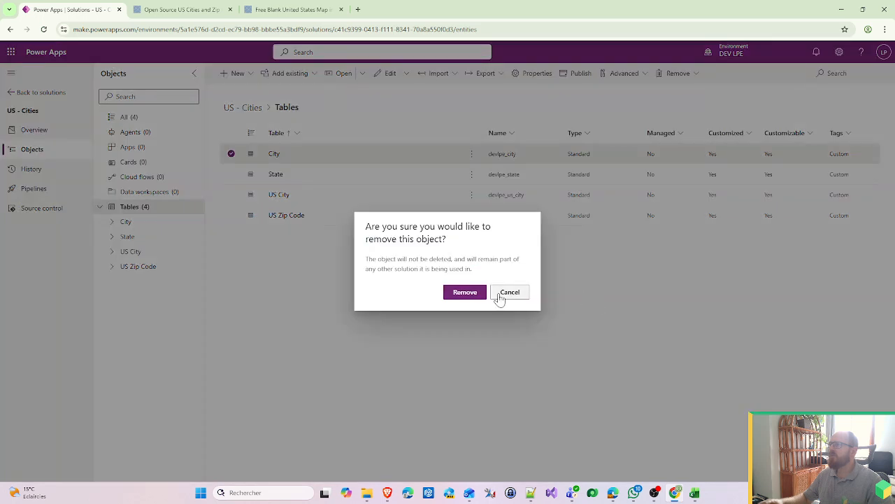
left_click(469, 294)
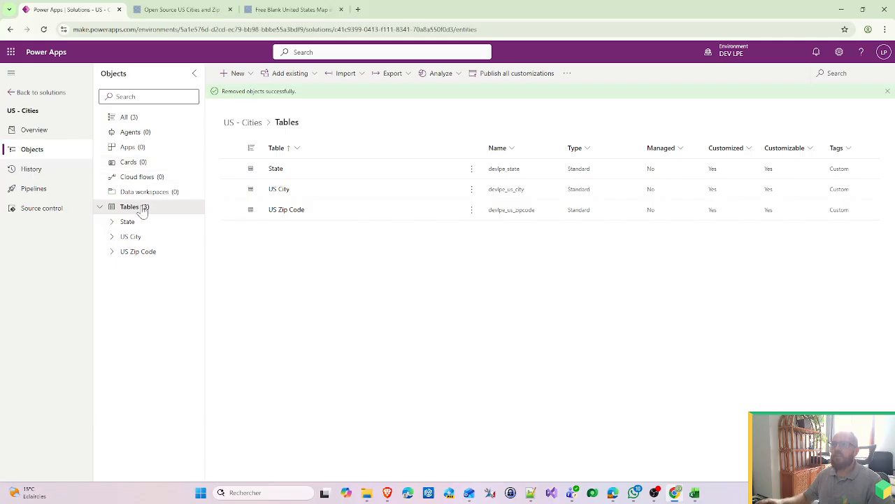
left_click(113, 256)
Create the alternate key zipcodekey on US Zip Code's Code column.
left_click(151, 297)
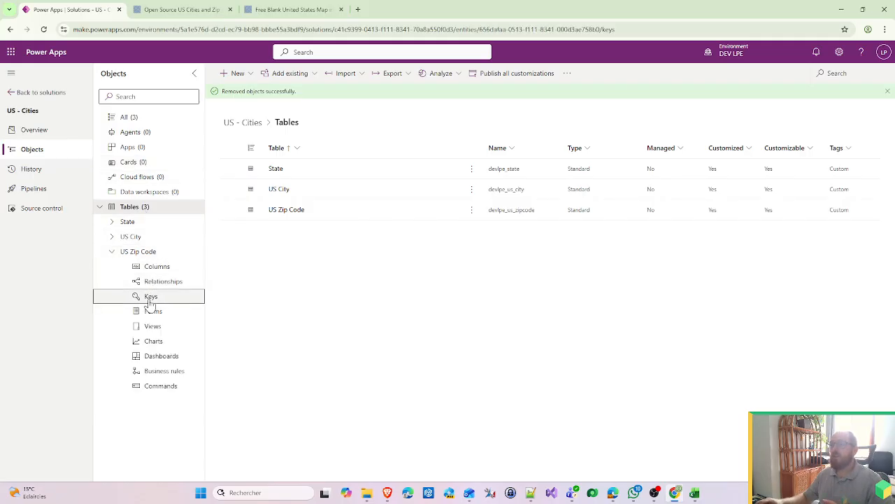
left_click(240, 73)
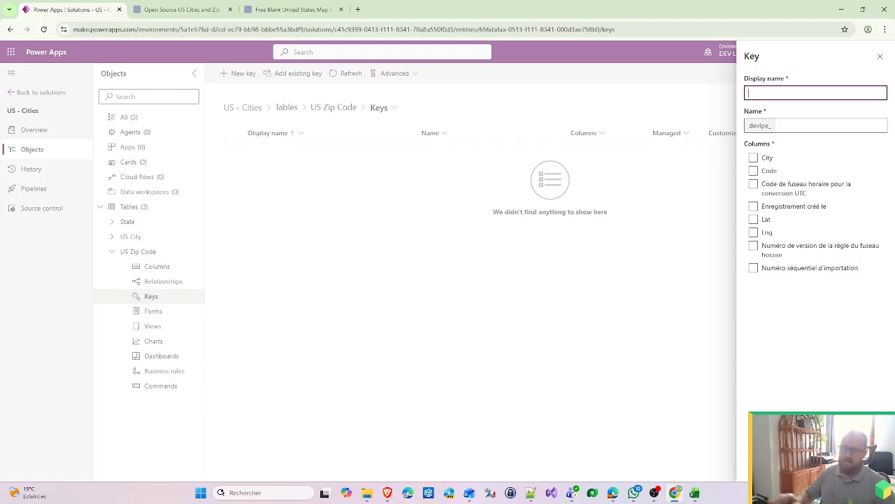
type("zipcodeke")
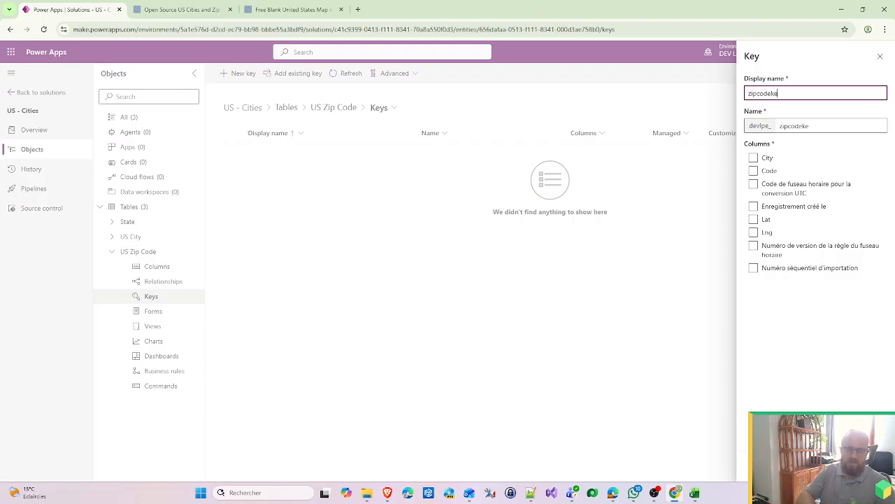
type("y")
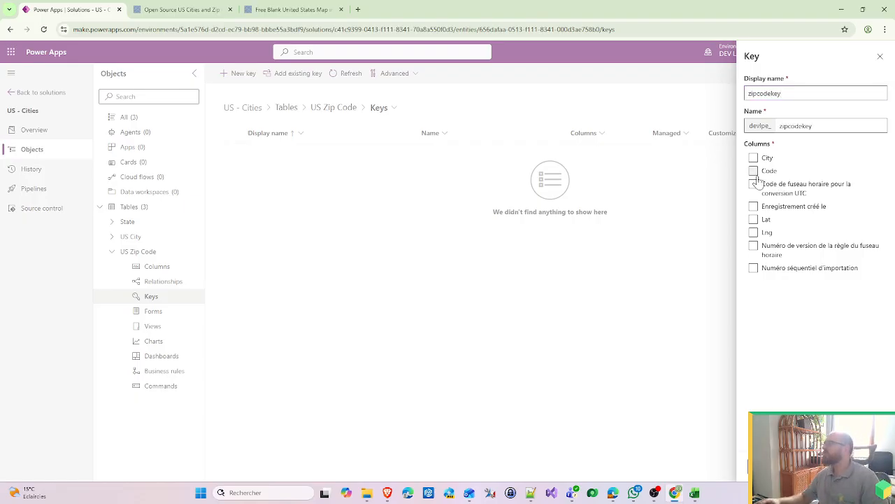
left_click(755, 172)
left_click(767, 466)
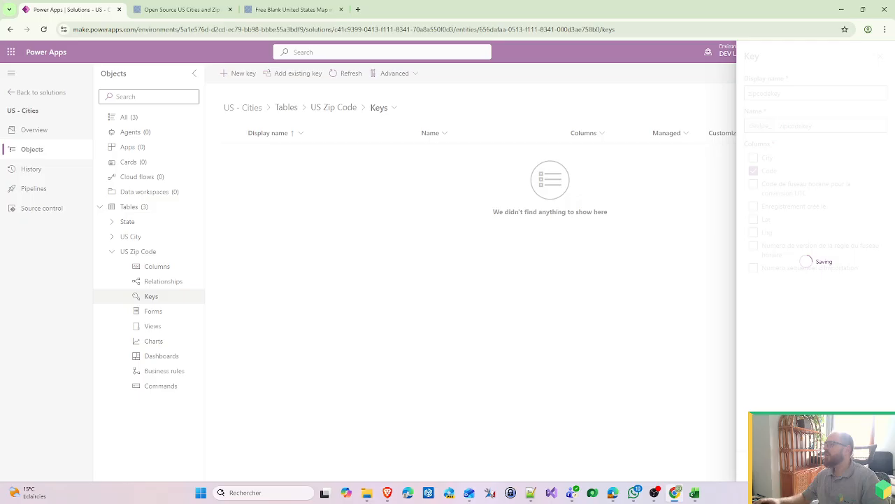
left_click(111, 253)
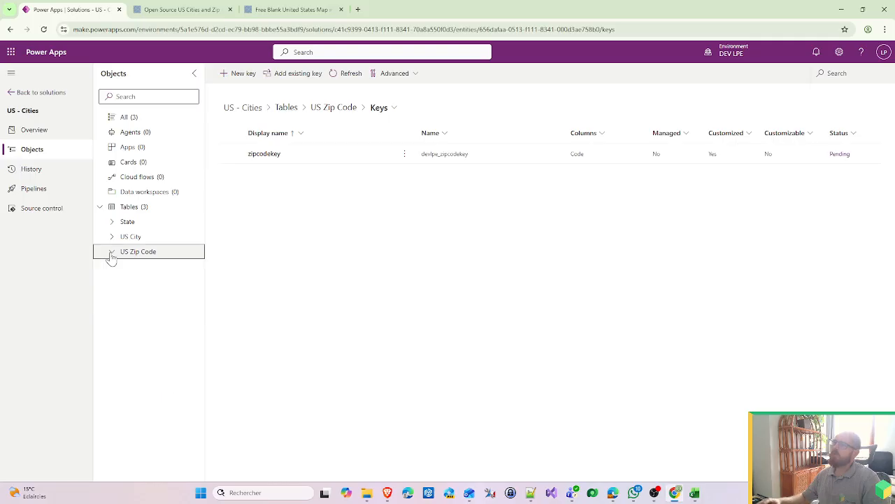
Create a model-driven app named 'Demo US Cities' in the solution.
left_click(136, 121)
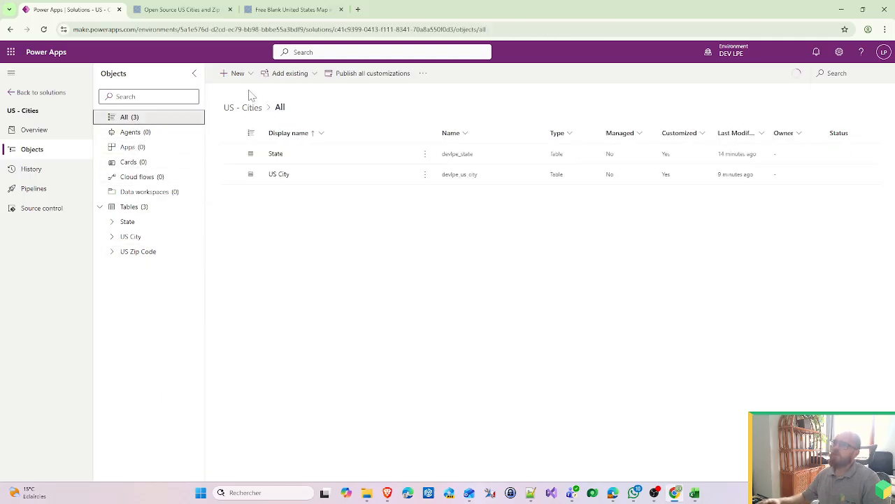
left_click(236, 73)
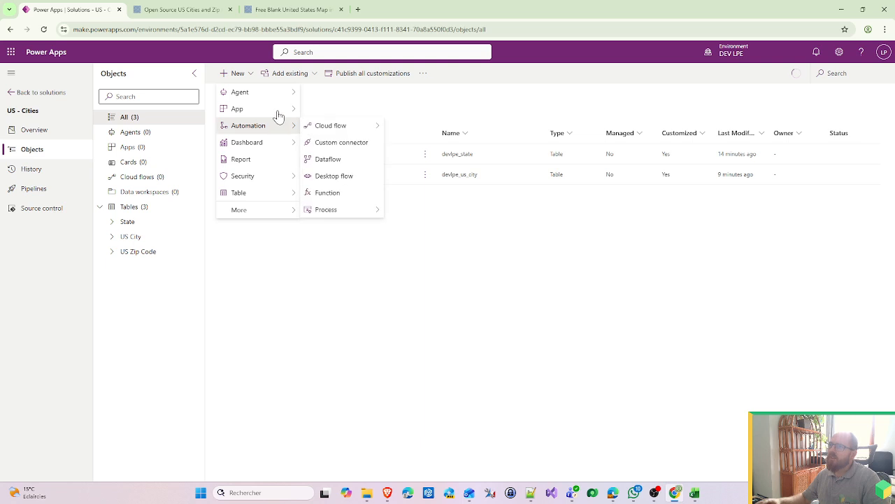
mouse_move(280, 112)
left_click(340, 127)
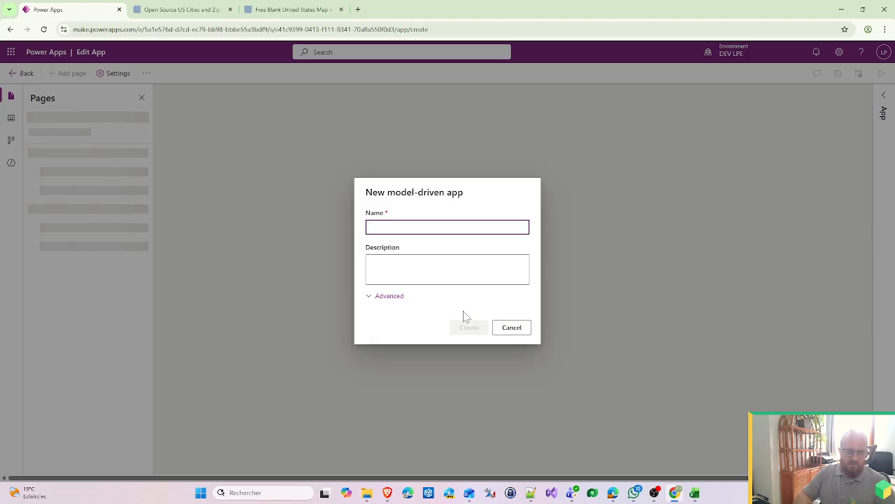
type("Demo US Cities")
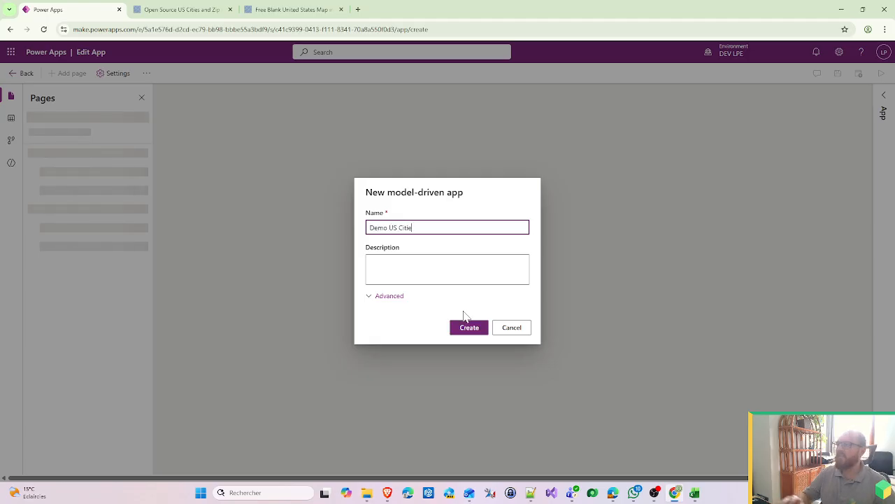
left_click(413, 297)
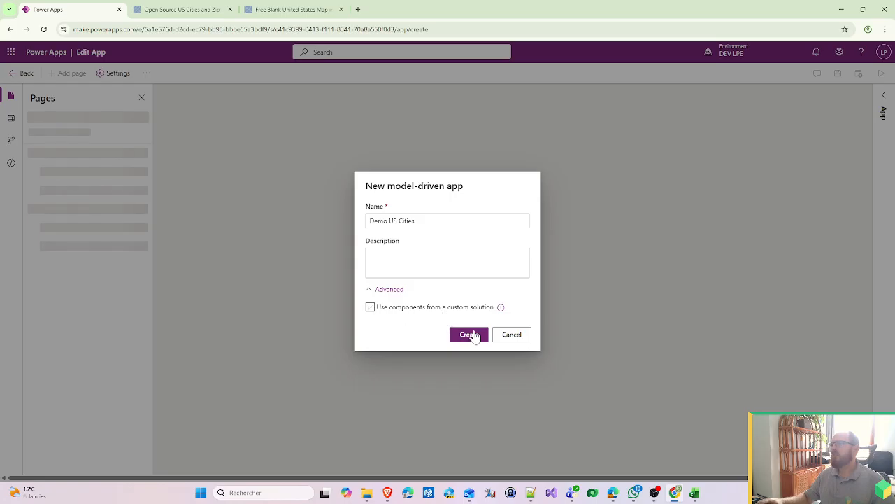
left_click(469, 334)
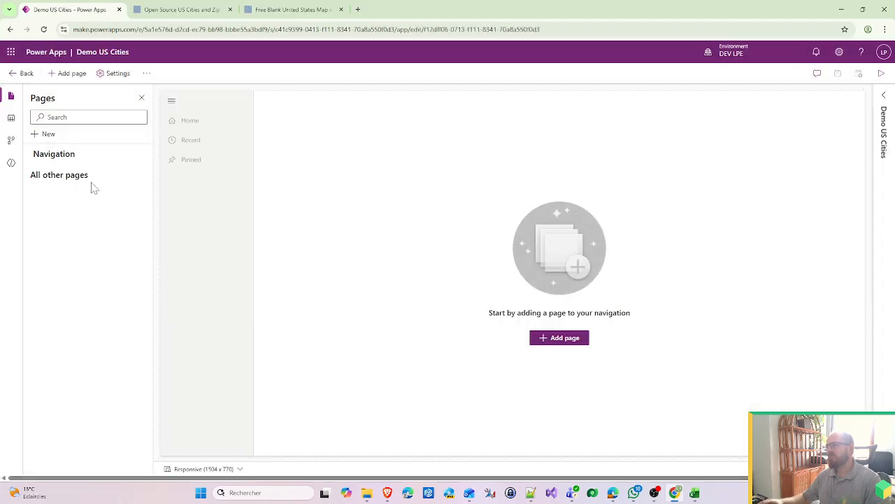
Start a Dataverse table page and select the State table.
left_click(48, 135)
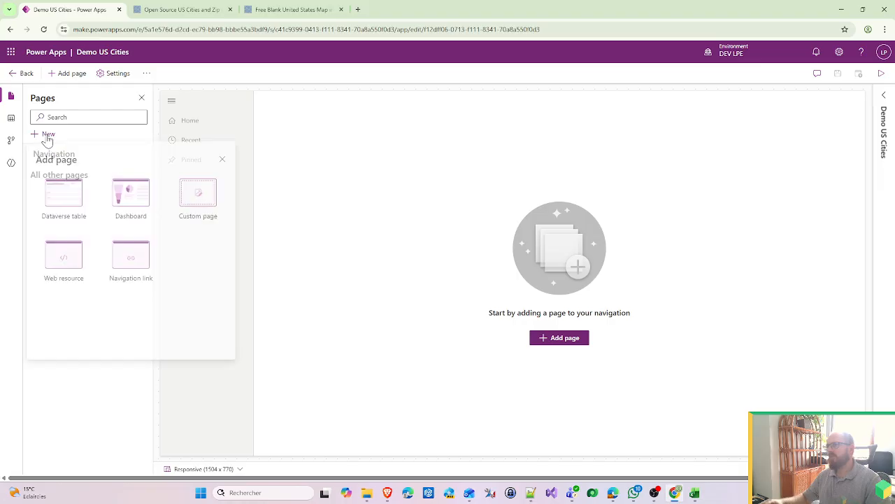
left_click(68, 210)
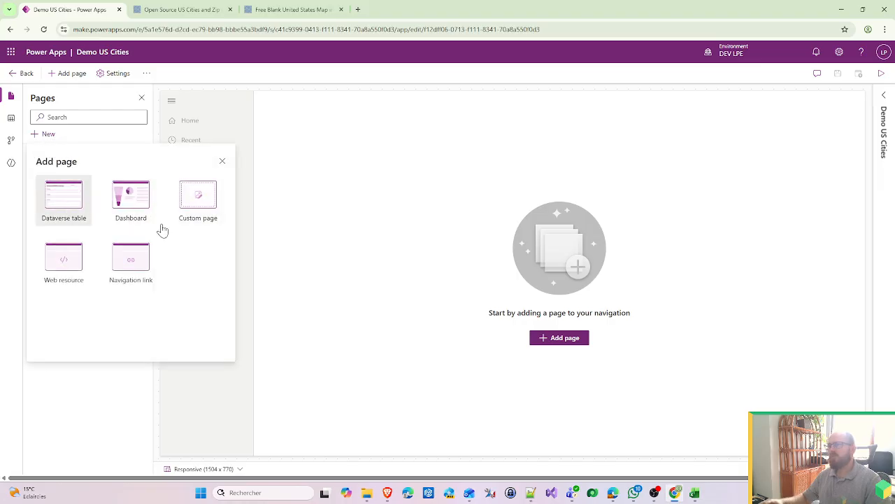
left_click(220, 200)
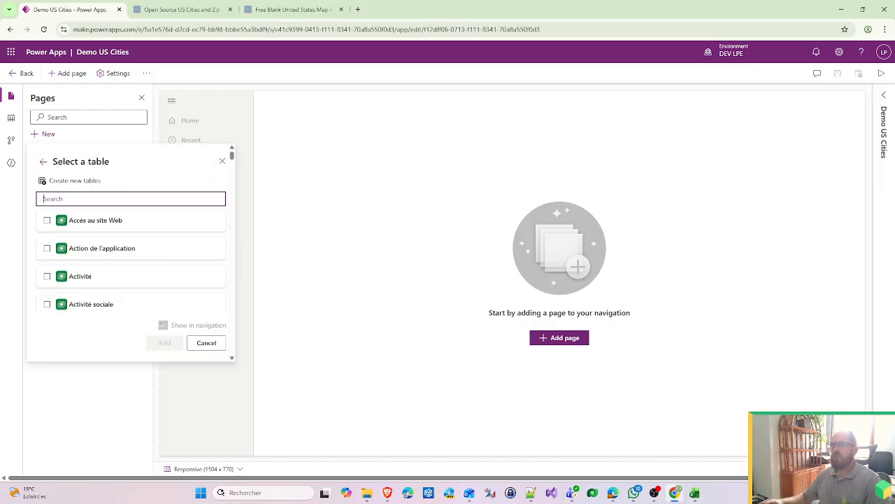
type("State")
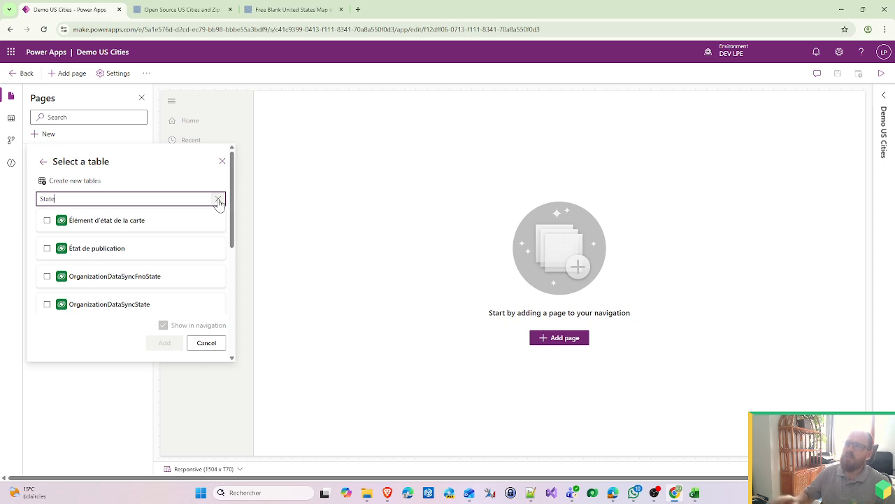
mouse_move(144, 259)
scroll(143, 264, "down", 2)
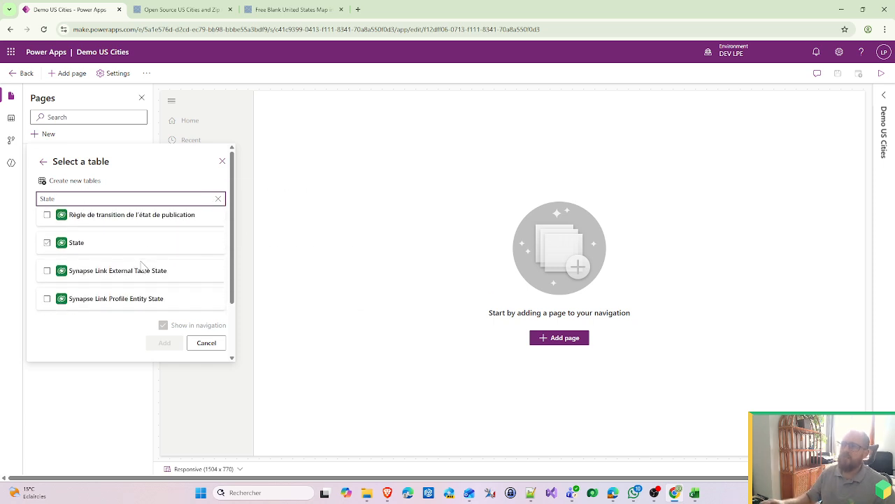
left_click(47, 241)
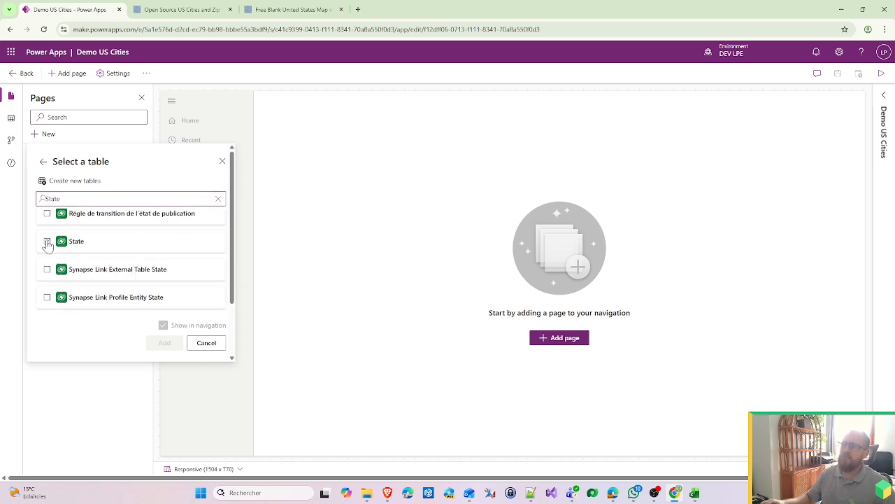
Also select US City and US Zip Code, add the pages, and save the app.
left_click(218, 199)
left_click(220, 200)
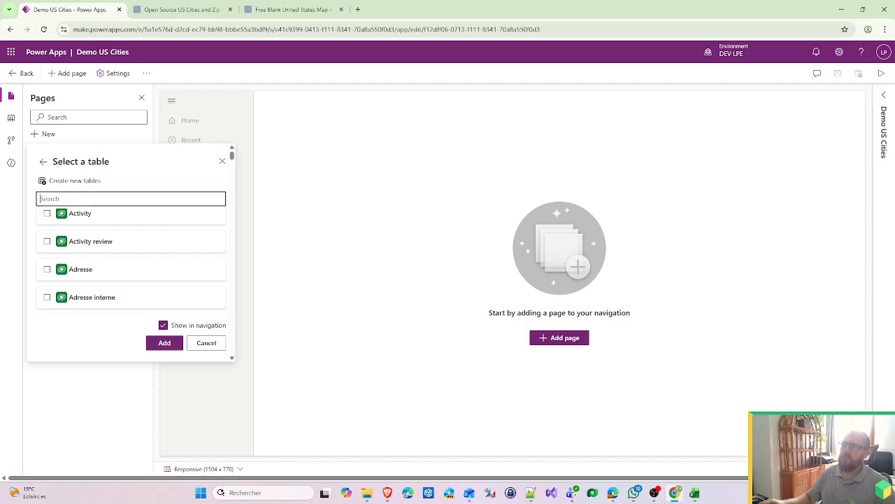
type("US C")
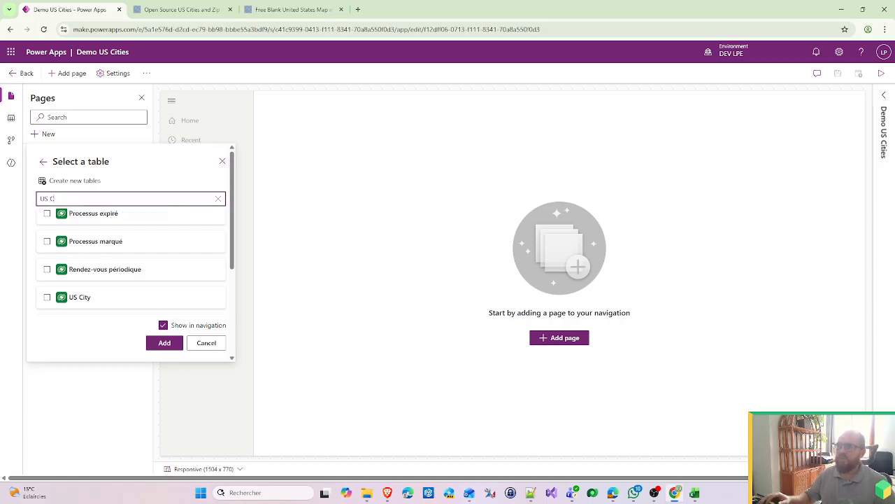
left_click(83, 222)
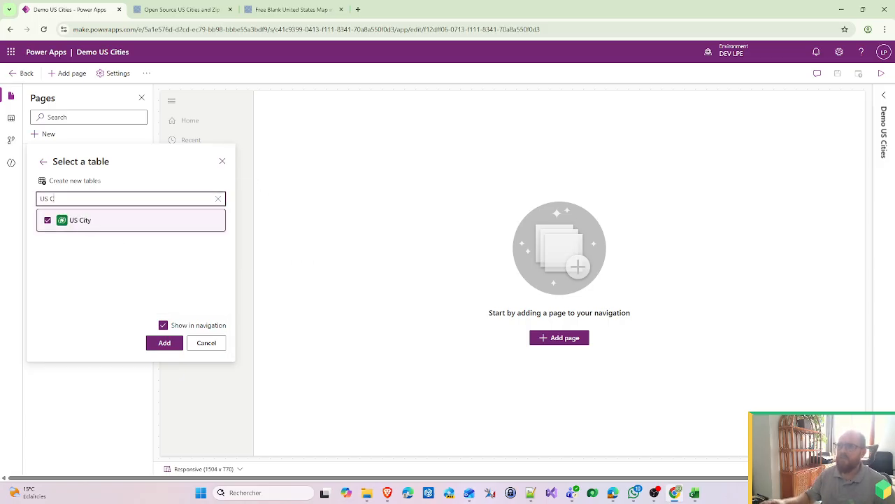
key("BackSpace")
type("Zi")
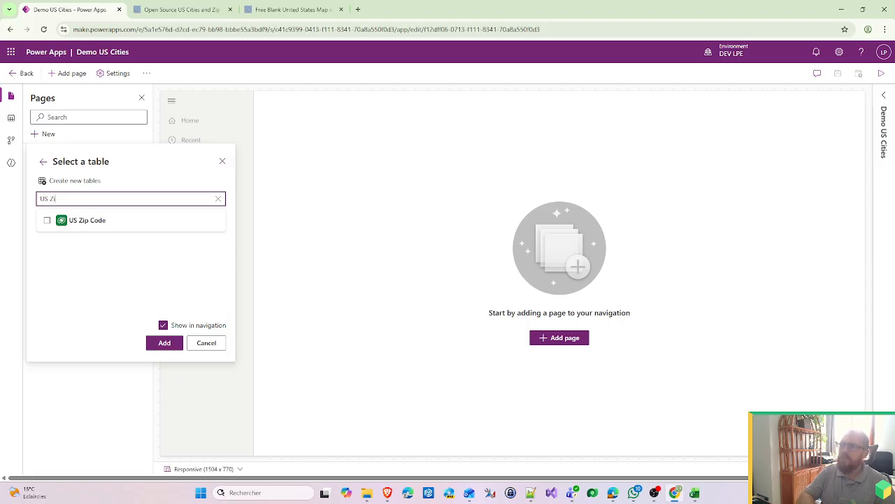
left_click(128, 221)
left_click(165, 342)
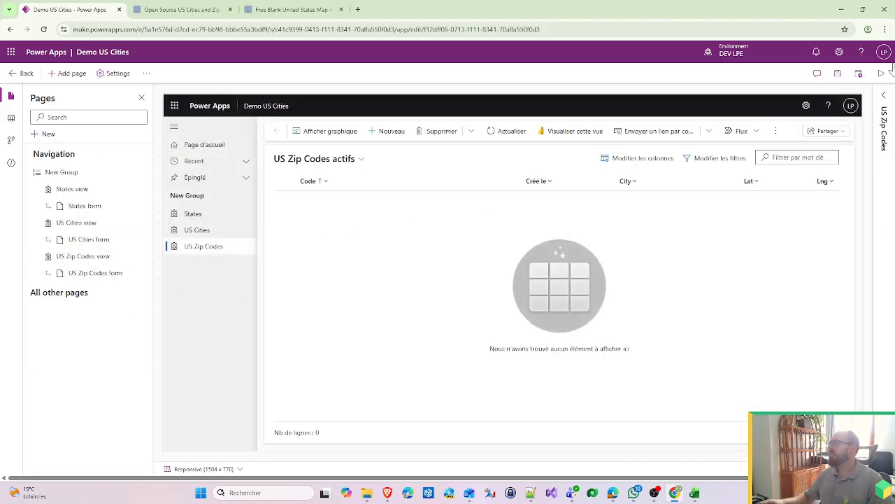
left_click(862, 74)
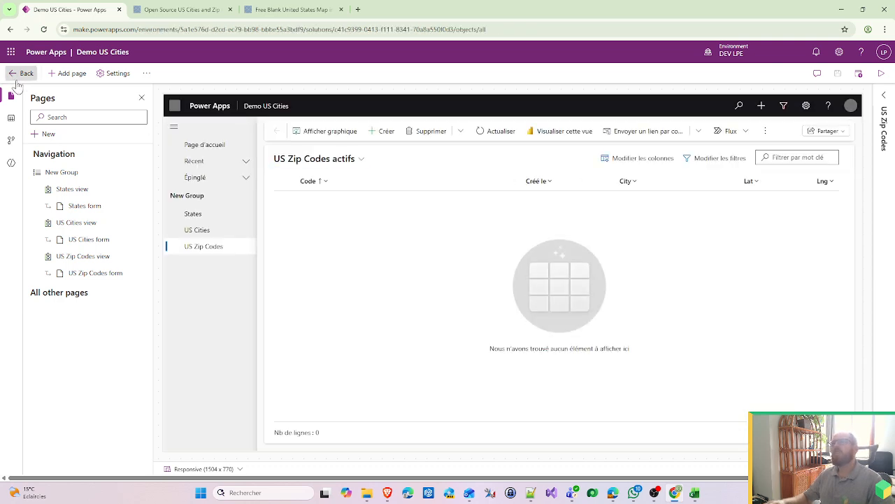
Return to the US - Cities solution objects and launch OneDrive from the Microsoft 365 app launcher.
left_click(19, 74)
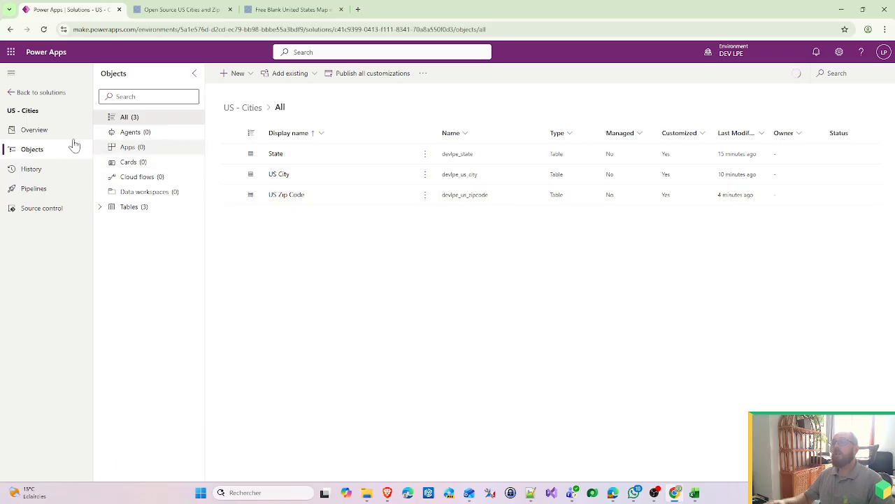
left_click(286, 9)
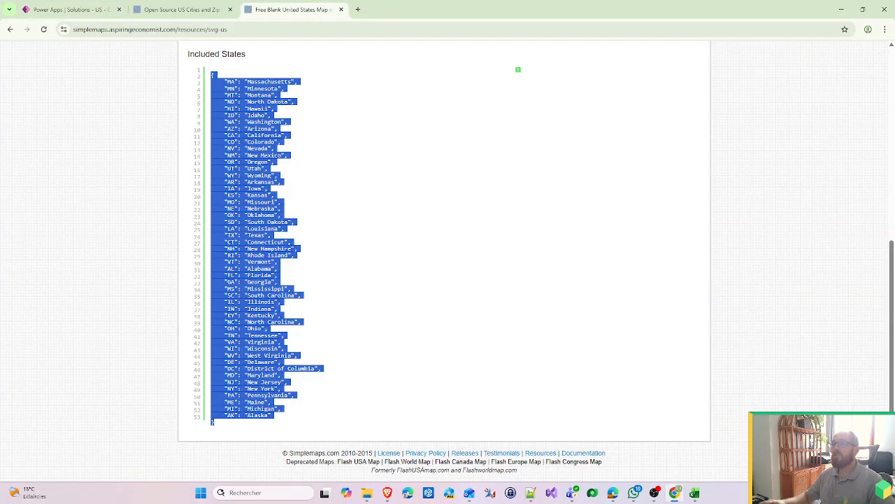
left_click(108, 10)
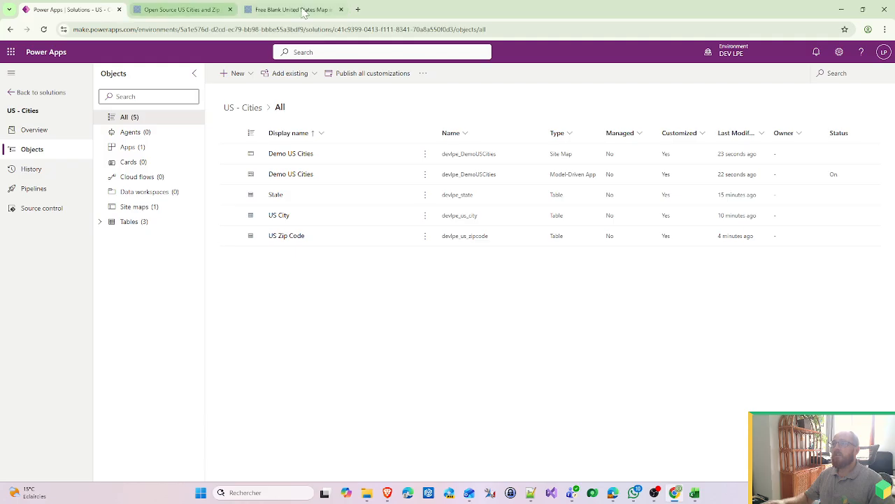
left_click(10, 52)
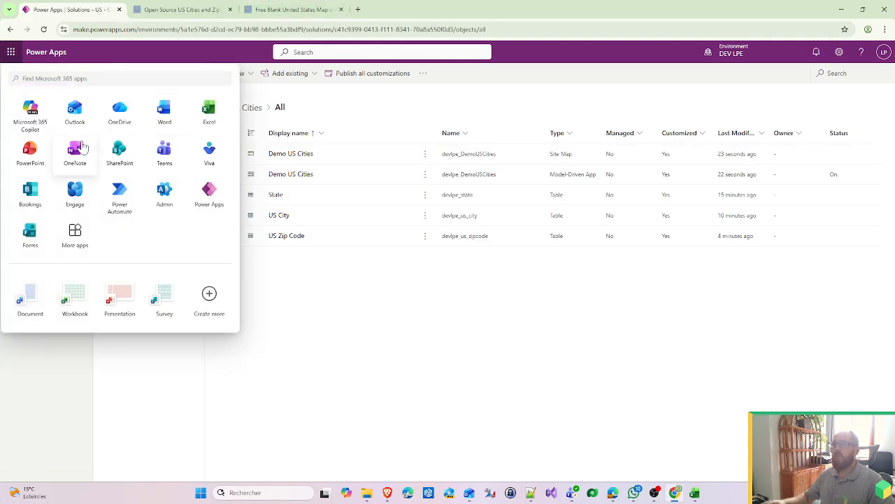
left_click(120, 111)
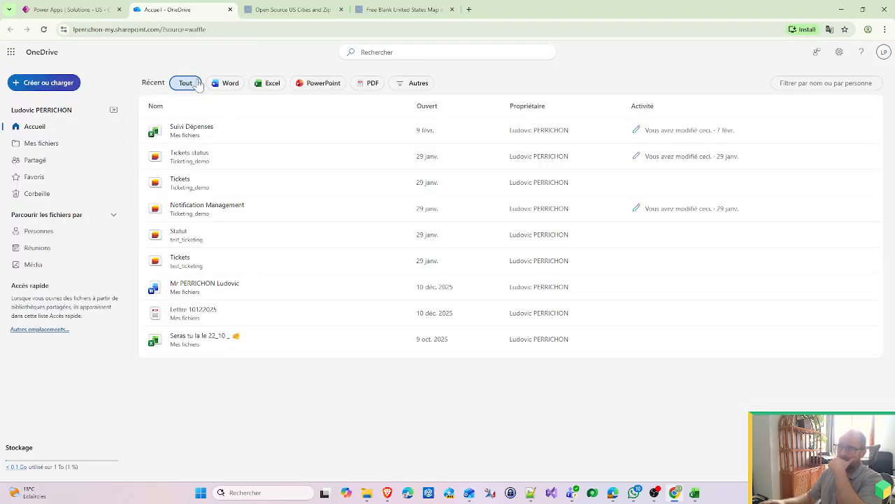
Upload states.json from Téléchargements to OneDrive, check it in My files, and close that tab.
left_click(53, 89)
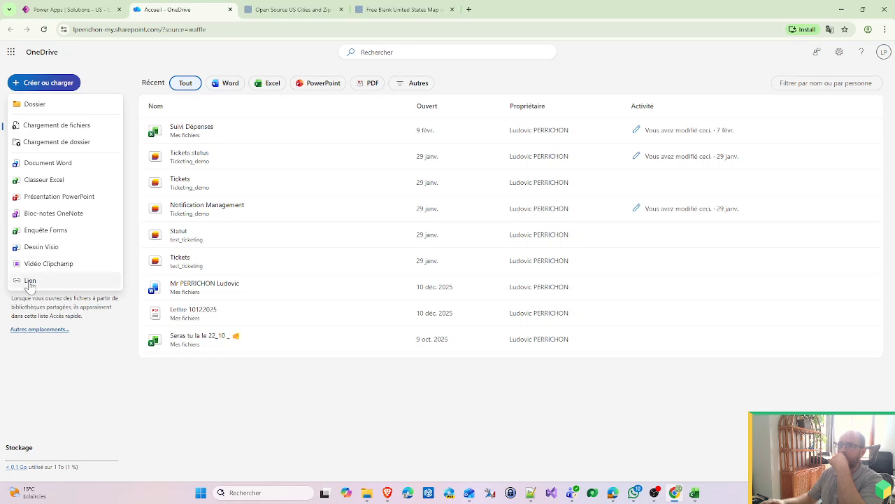
left_click(62, 126)
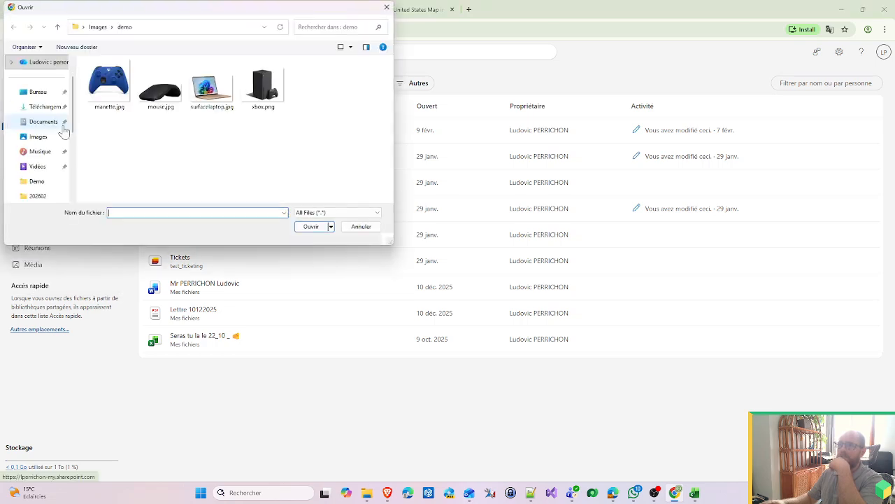
left_click(36, 107)
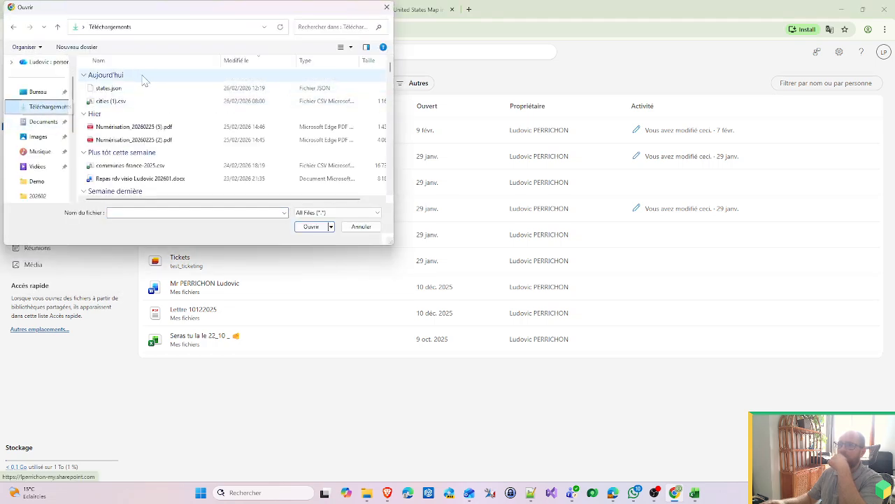
double_click(108, 88)
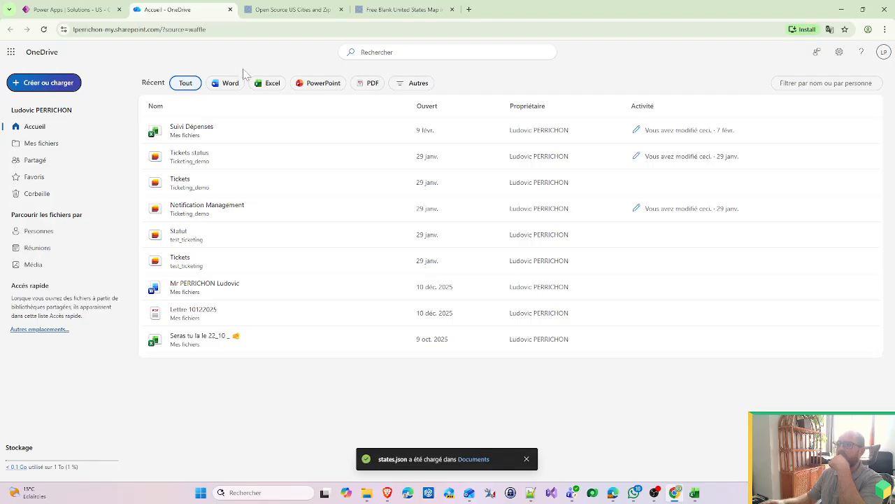
left_click(34, 146)
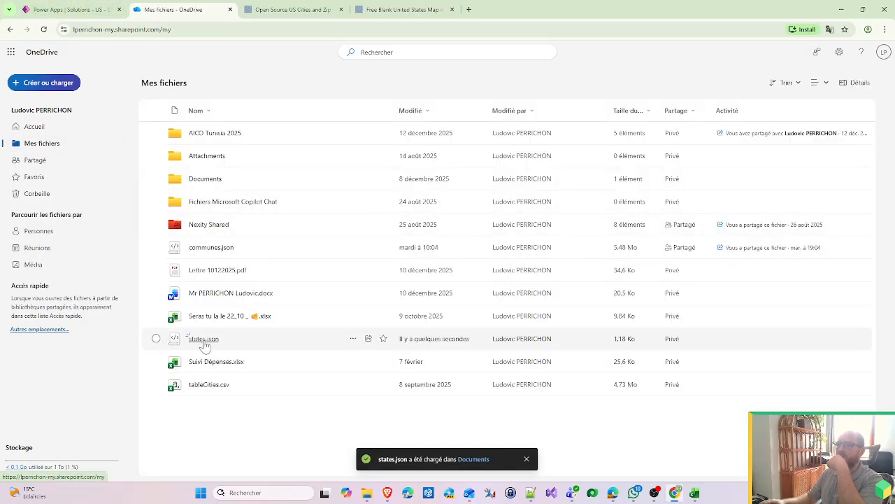
left_click(98, 7)
left_click(231, 9)
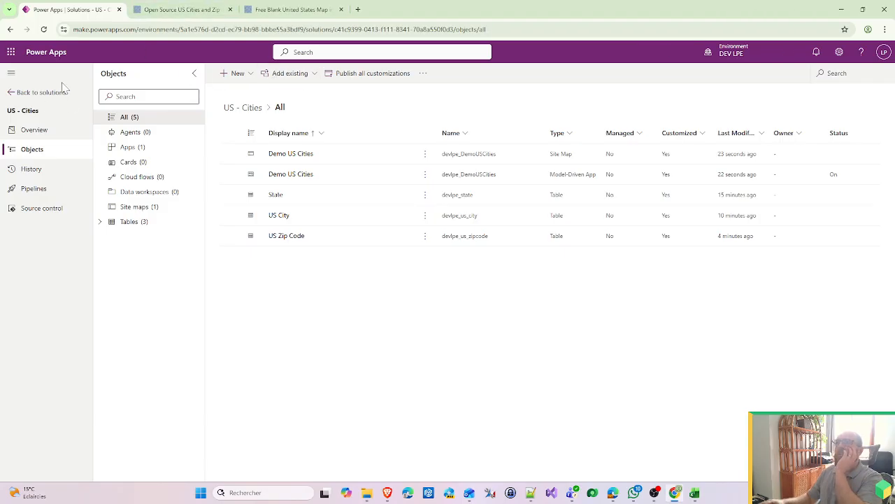
Create a new dataflow named 'US Cities - Import States'.
left_click(236, 73)
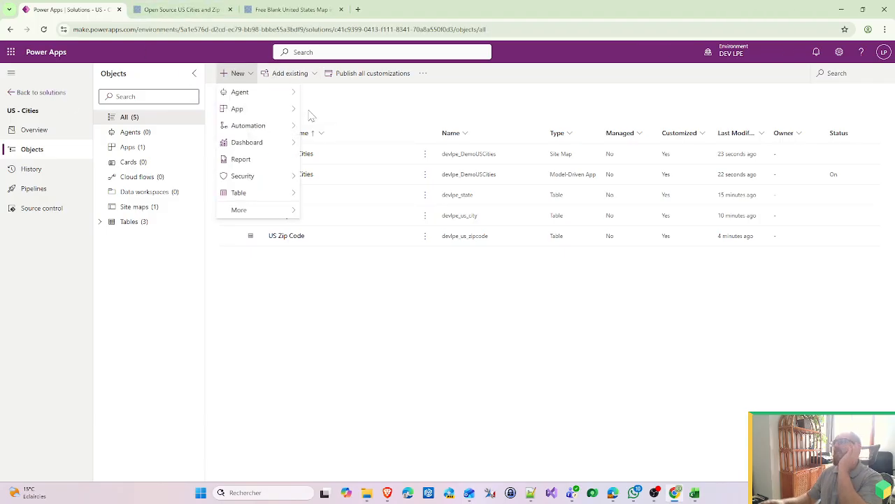
mouse_move(276, 128)
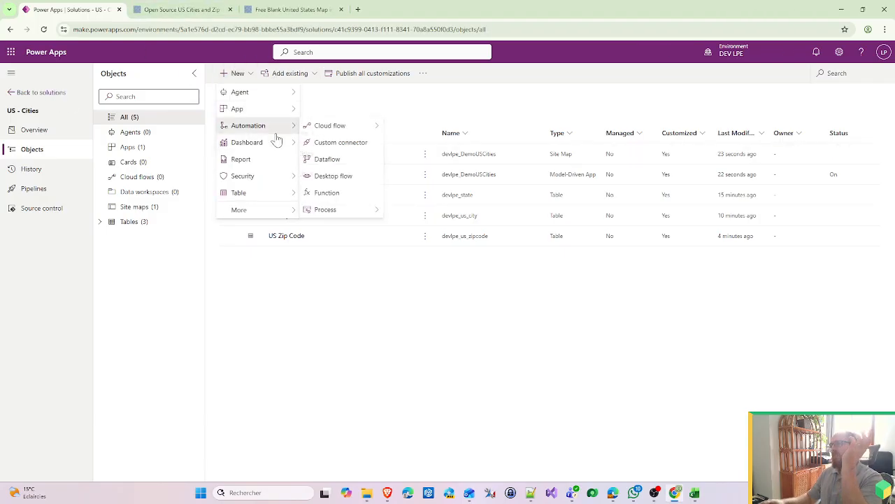
left_click(328, 159)
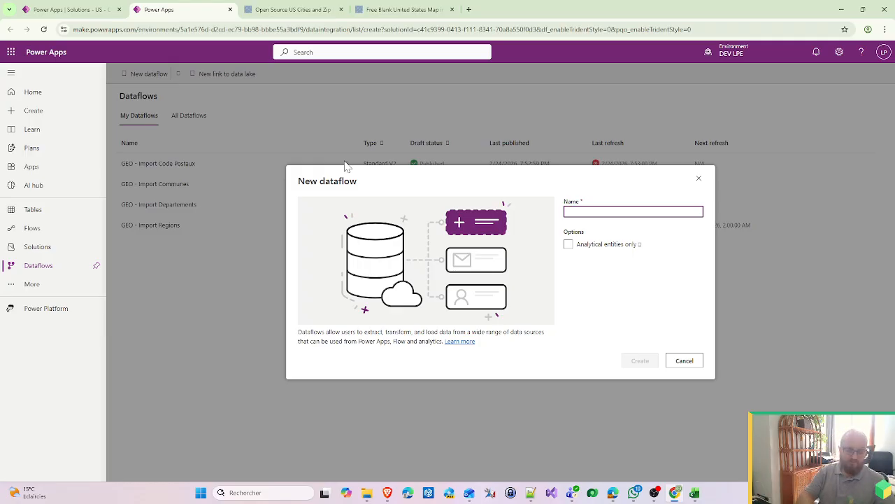
type("US Citie")
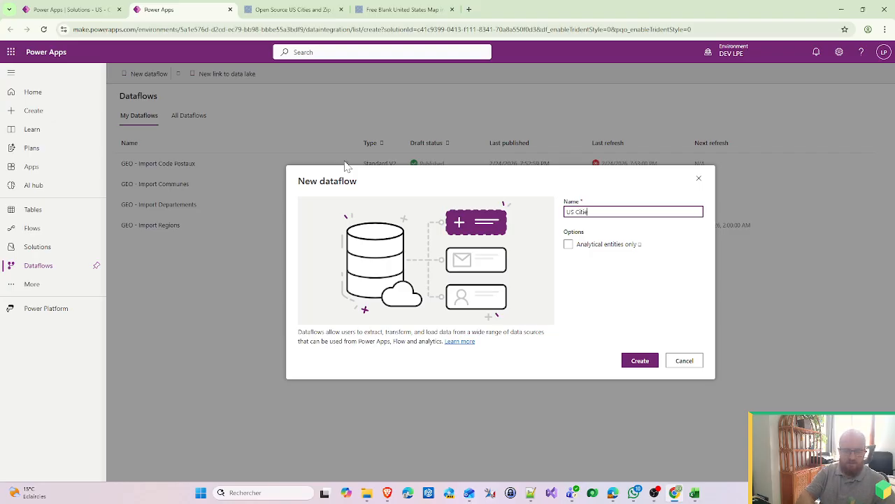
type("s - Imp")
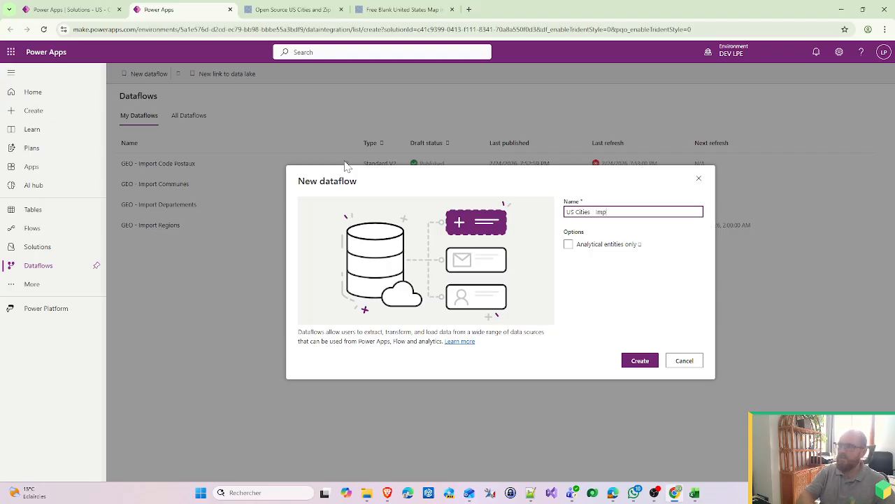
type("ort Stat")
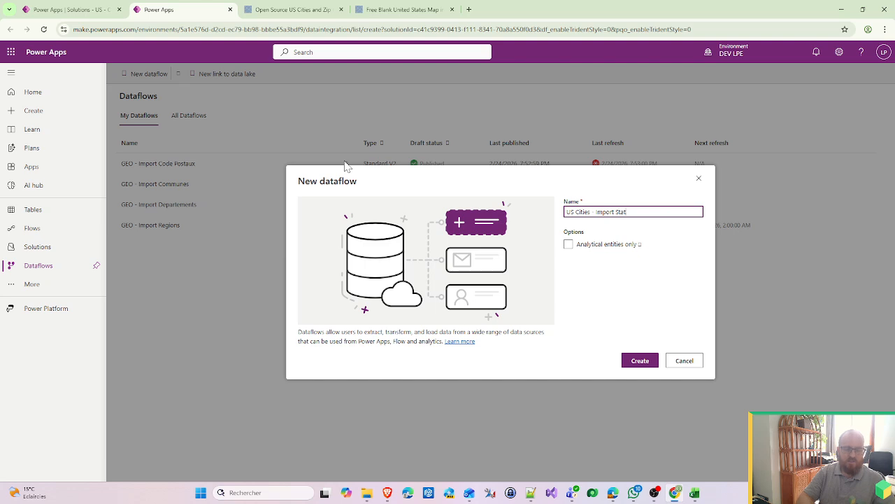
type("es")
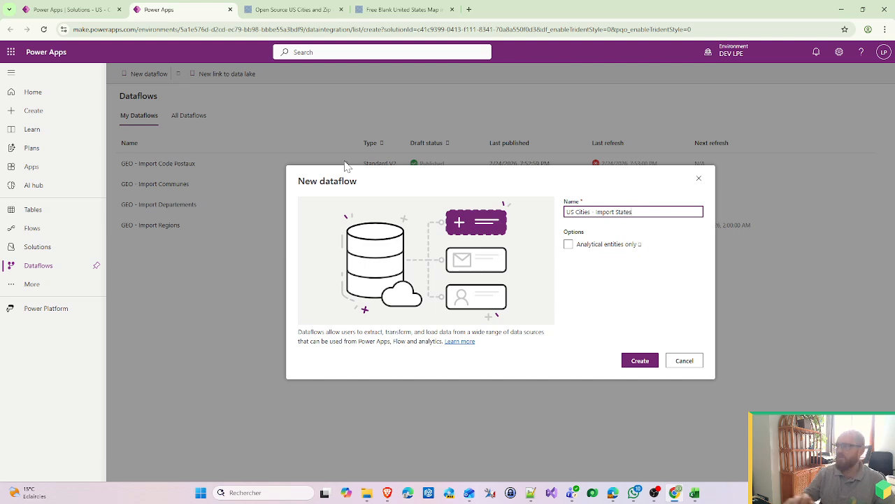
left_click(641, 361)
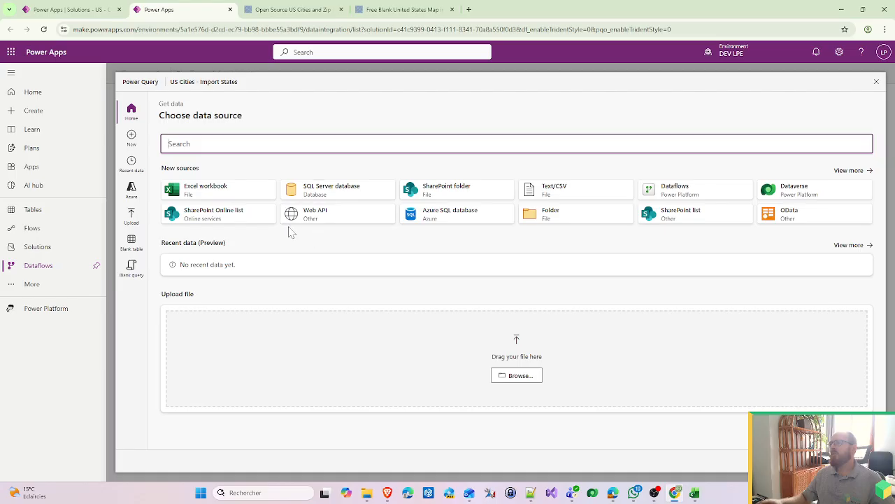
Choose JSON as the data source and try browsing OneDrive, closing the failed browser twice.
left_click(855, 172)
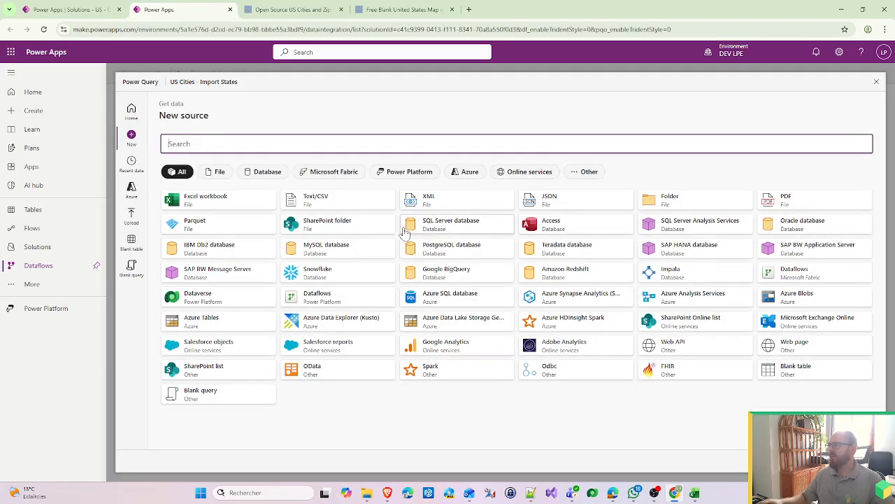
left_click(572, 203)
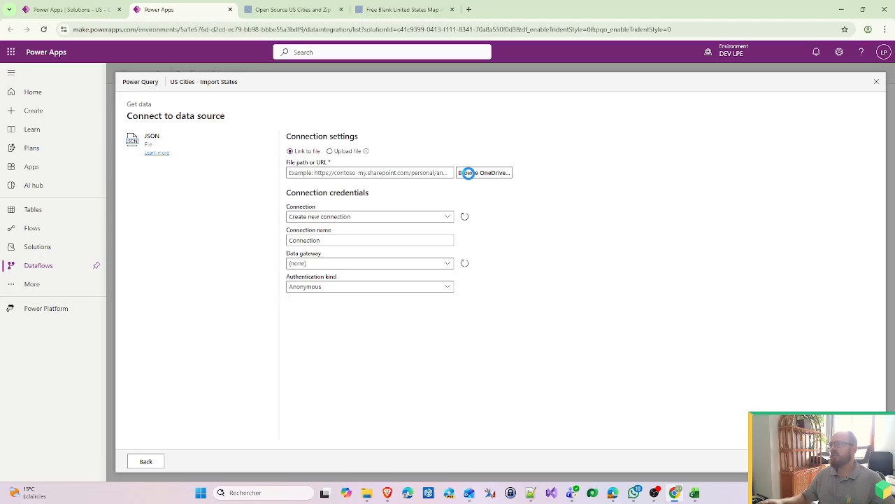
left_click(469, 173)
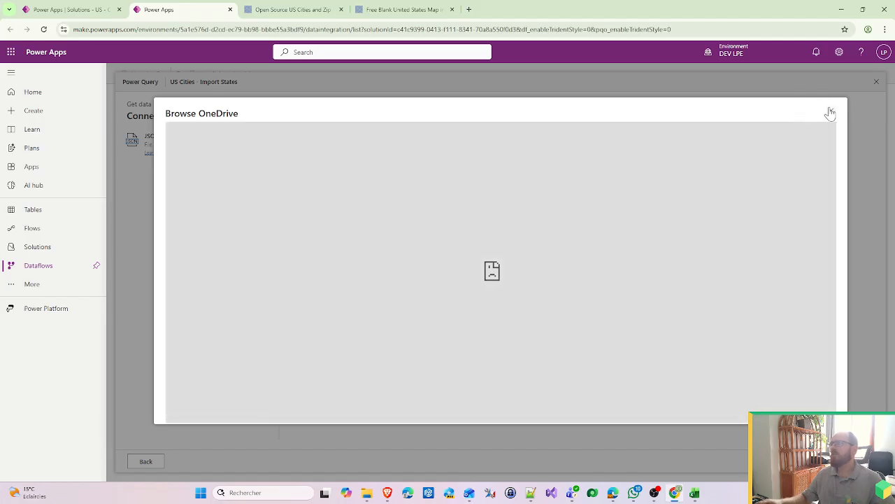
left_click(832, 111)
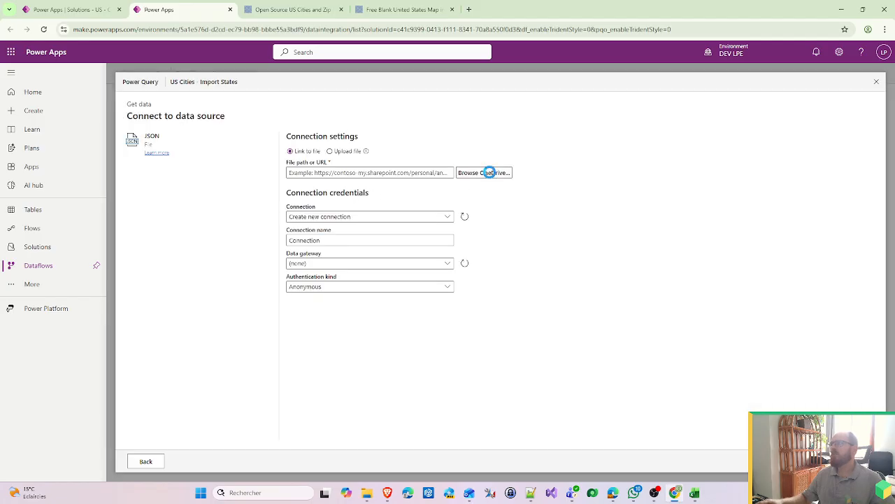
left_click(489, 172)
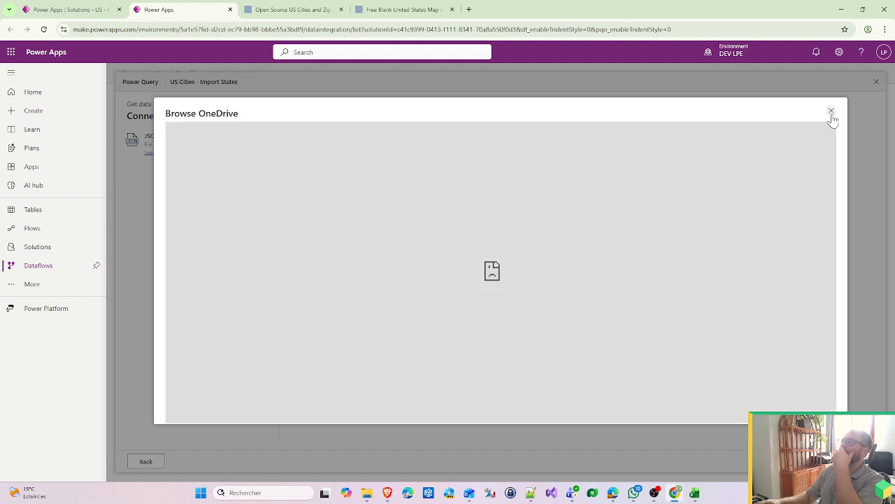
left_click(832, 111)
Create a new OneDrive connection and select states.json as the file to load.
left_click(448, 216)
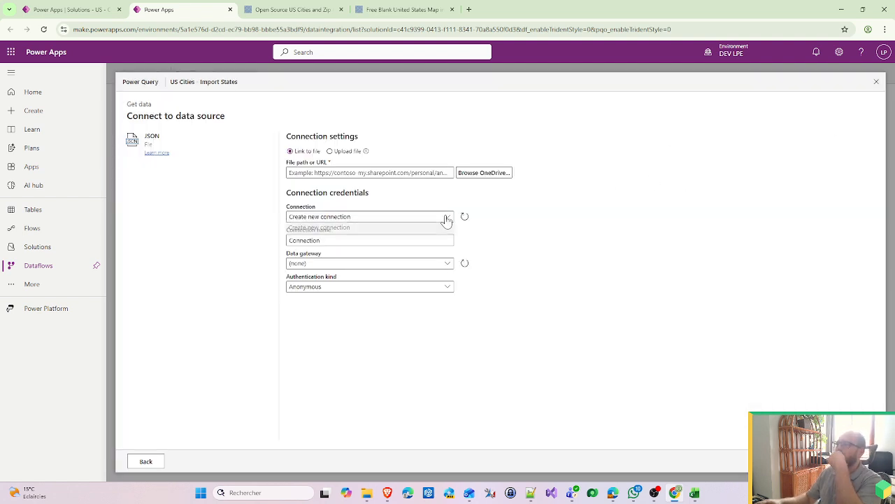
left_click(359, 228)
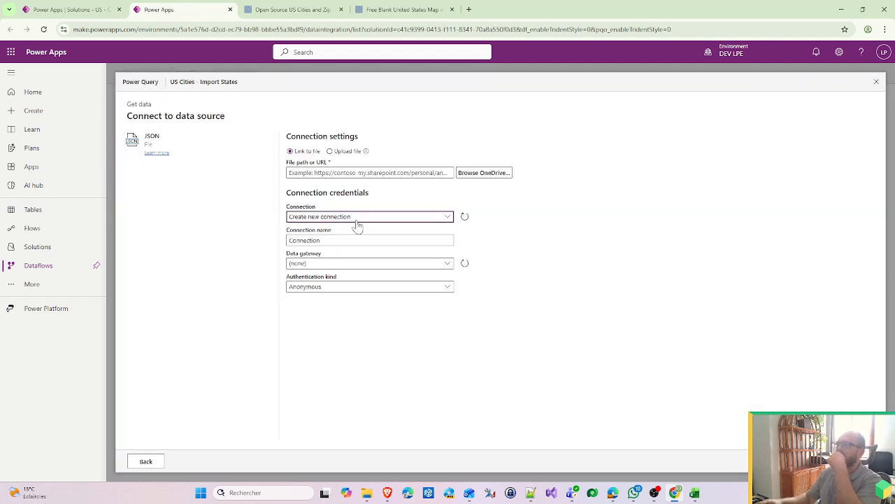
left_click(476, 175)
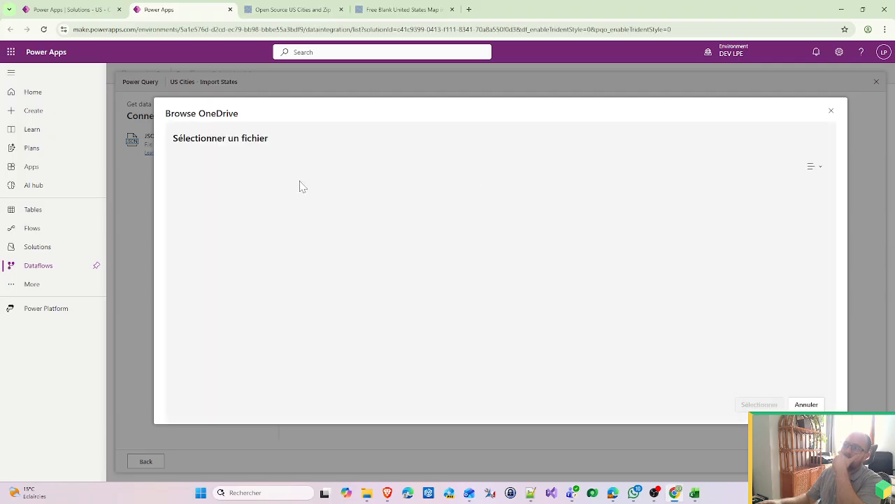
scroll(280, 328, "down", 1)
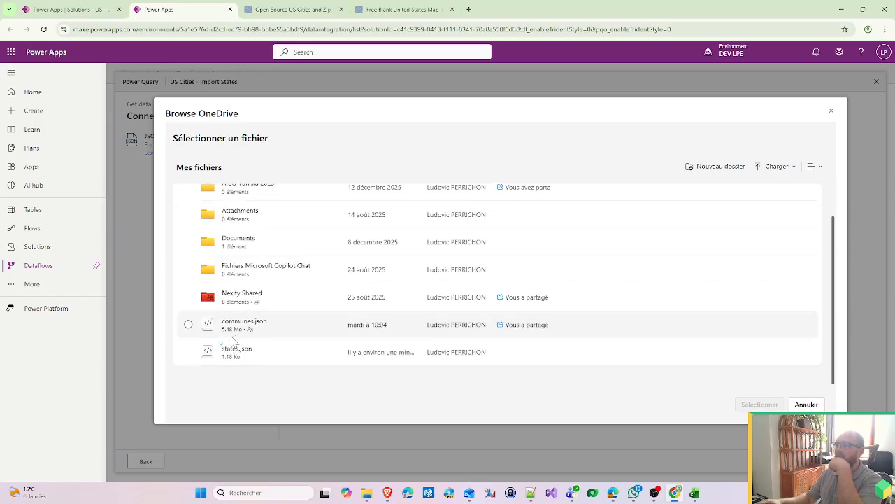
left_click(234, 346)
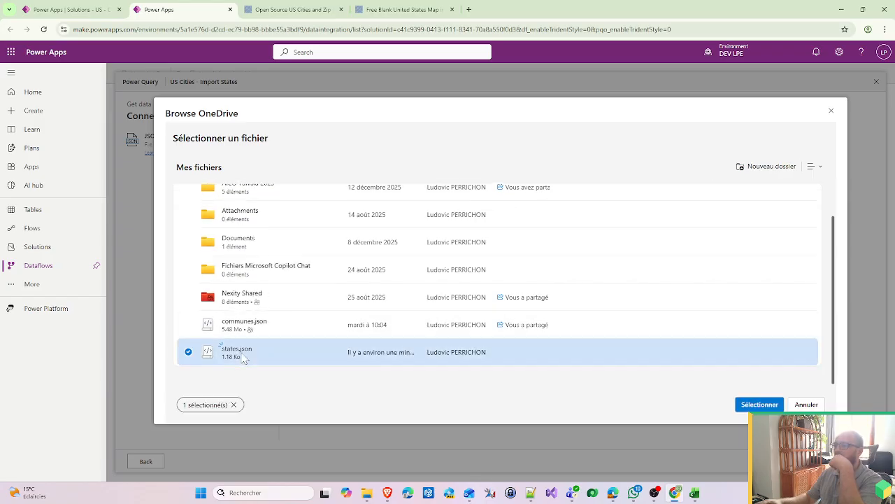
left_click(759, 405)
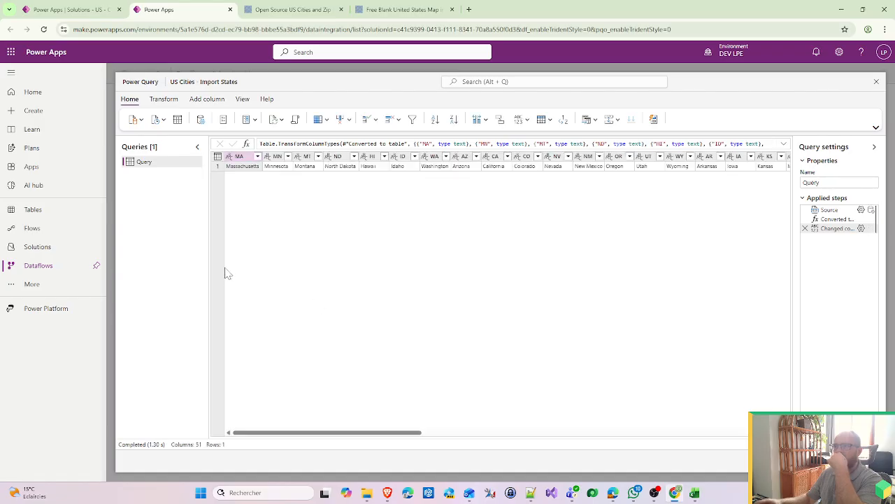
Delete the Converted to table and Changed column type steps, keeping only Source.
left_click(831, 210)
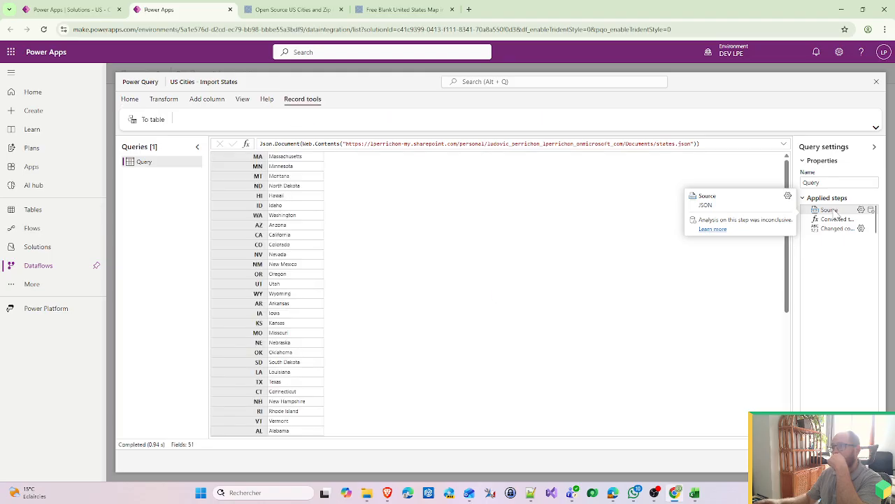
left_click(836, 221)
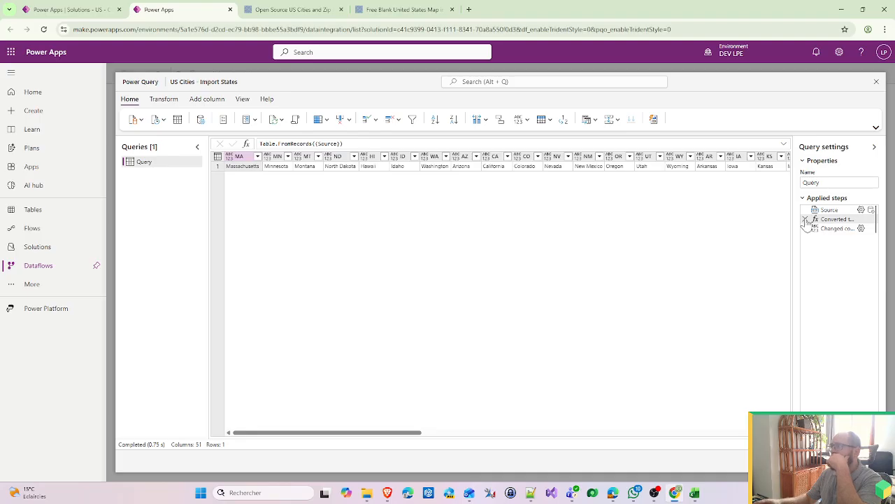
left_click(806, 221)
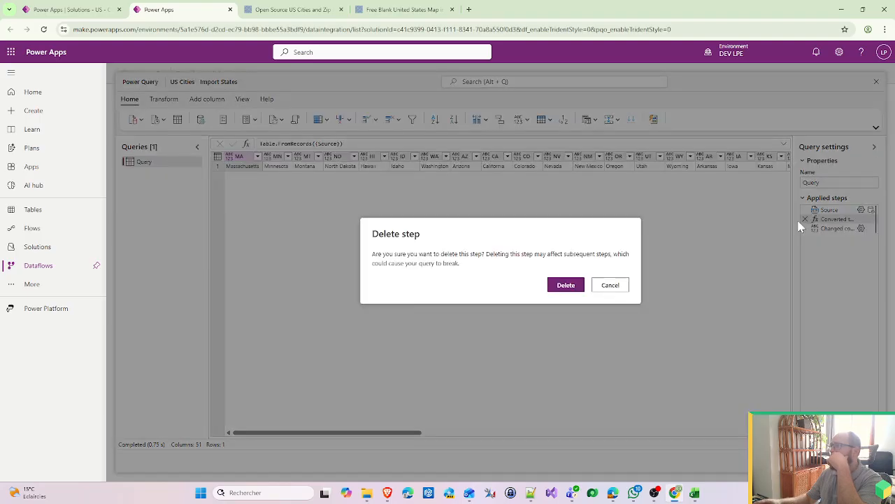
left_click(580, 285)
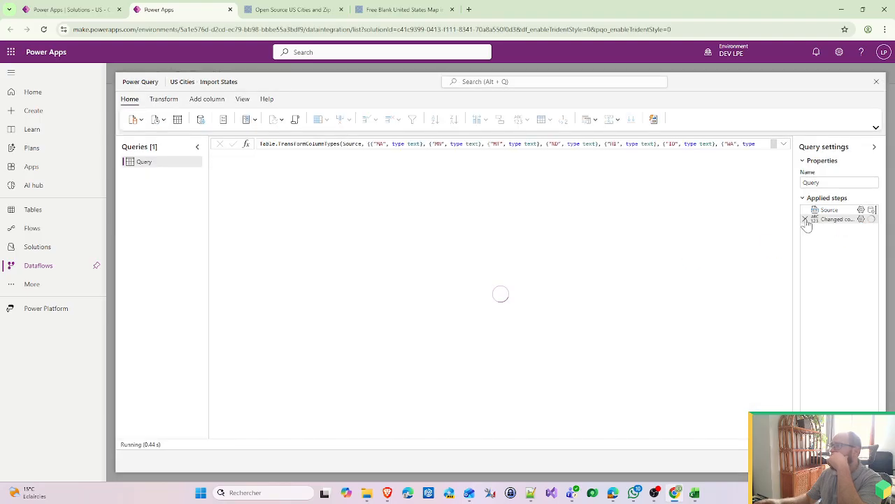
left_click(805, 219)
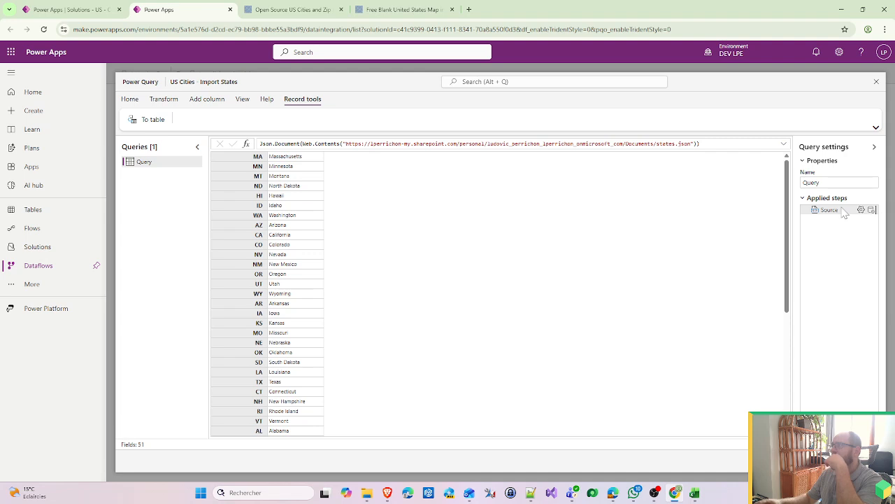
scroll(272, 322, "down", 5)
scroll(272, 322, "down", 1)
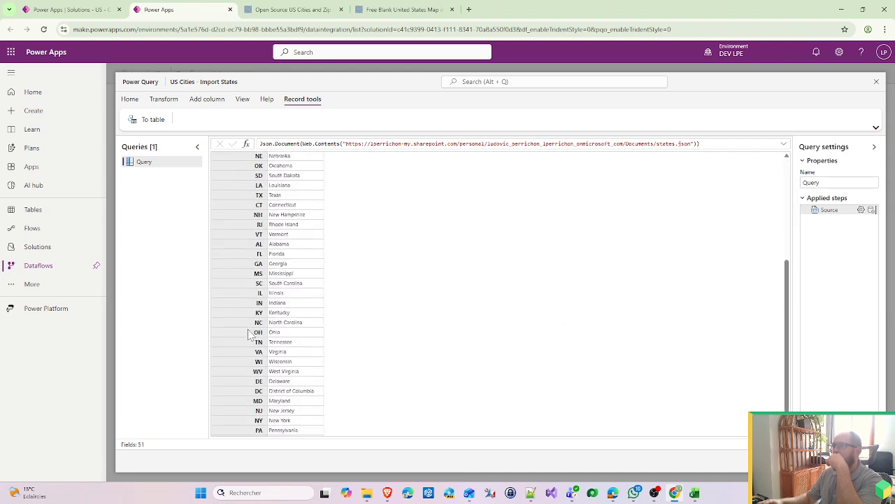
scroll(410, 303, "up", 6)
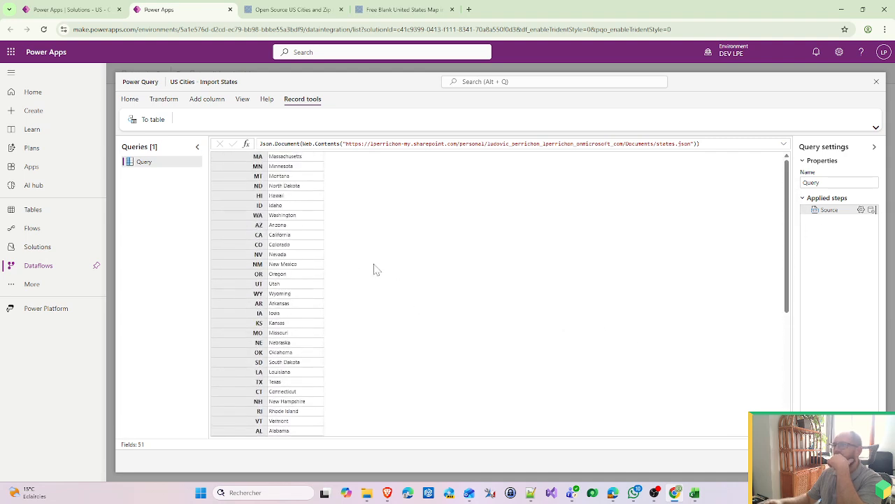
Insert a custom step after Source and close the query editor.
right_click(829, 212)
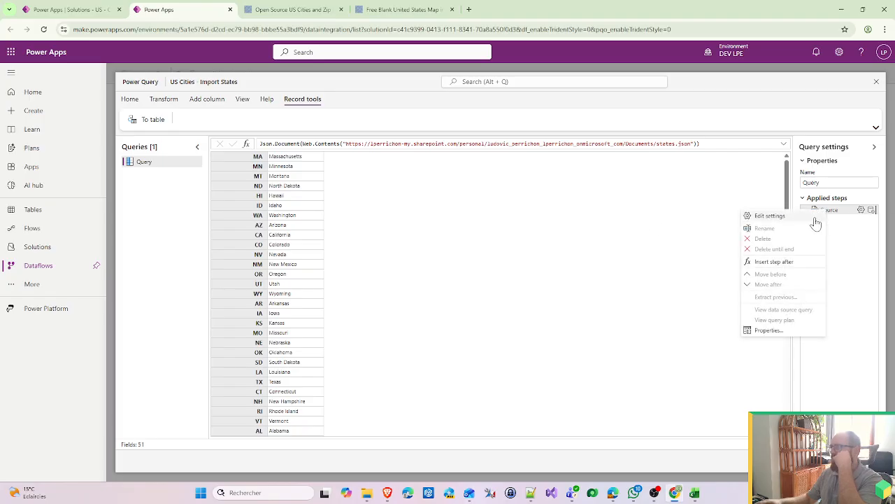
left_click(793, 262)
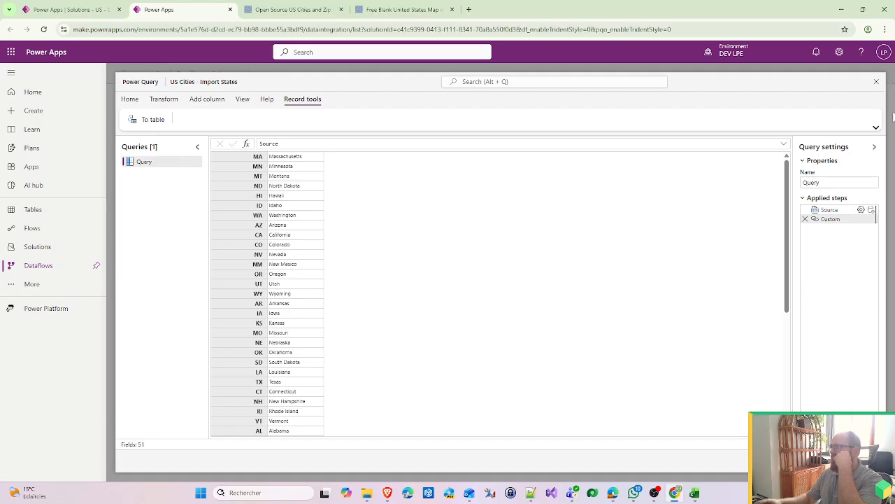
left_click(877, 82)
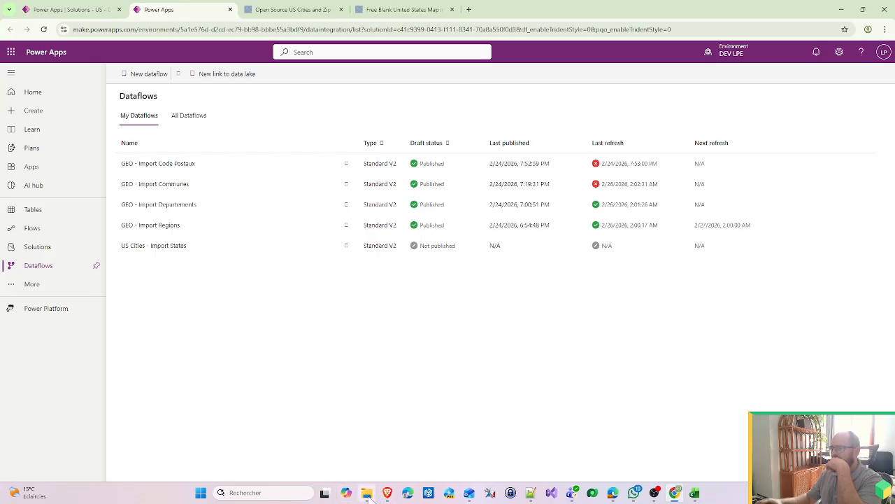
Open states.json in Notepad++ and set up a replace of the quote with code.
left_click(531, 494)
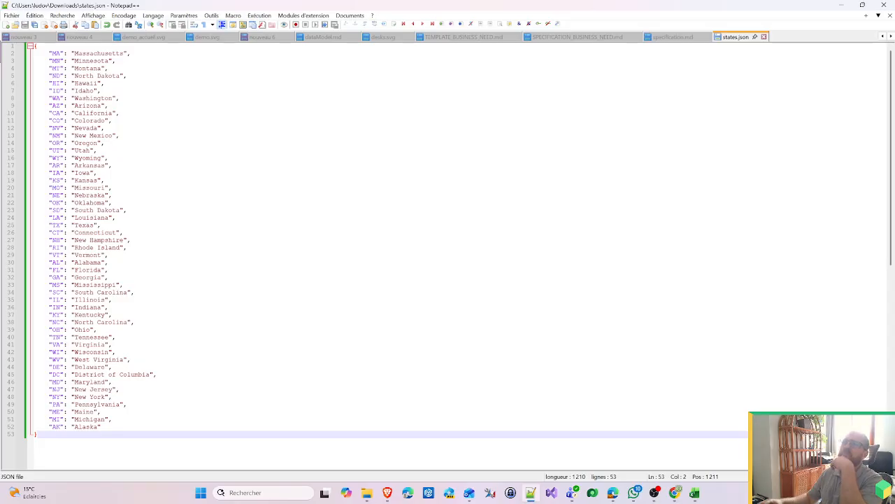
mouse_move(53, 53)
left_mouse_down()
mouse_move(35, 53)
mouse_move(37, 47)
left_mouse_up()
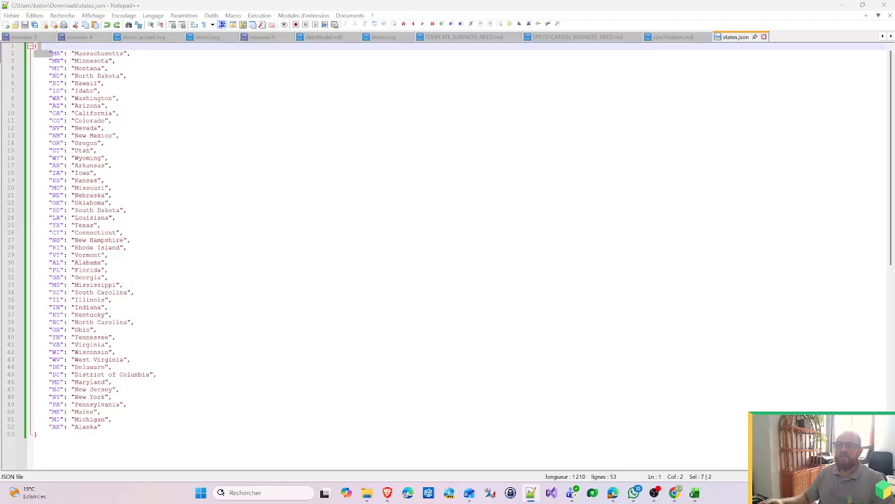
key("ctrl+h")
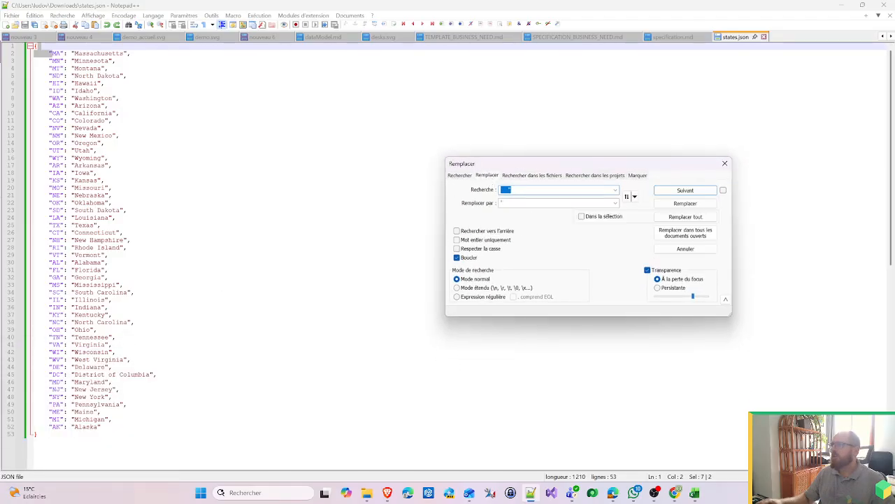
key("Tab")
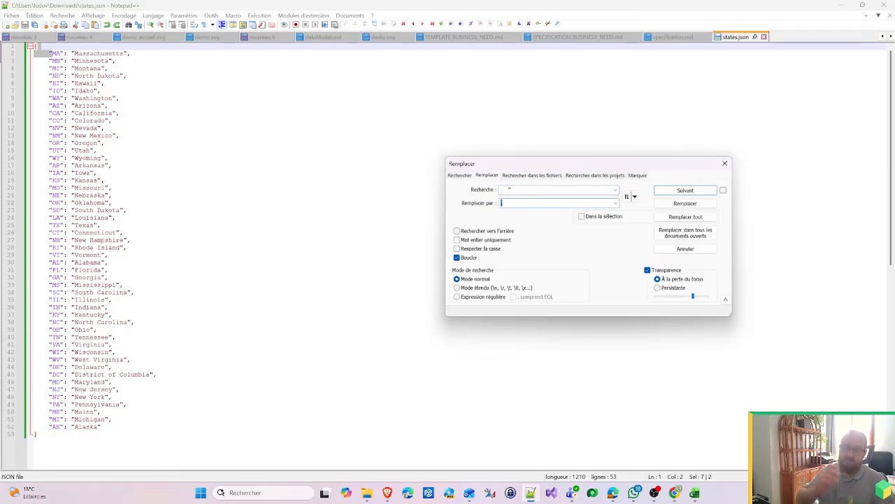
type("code\" :")
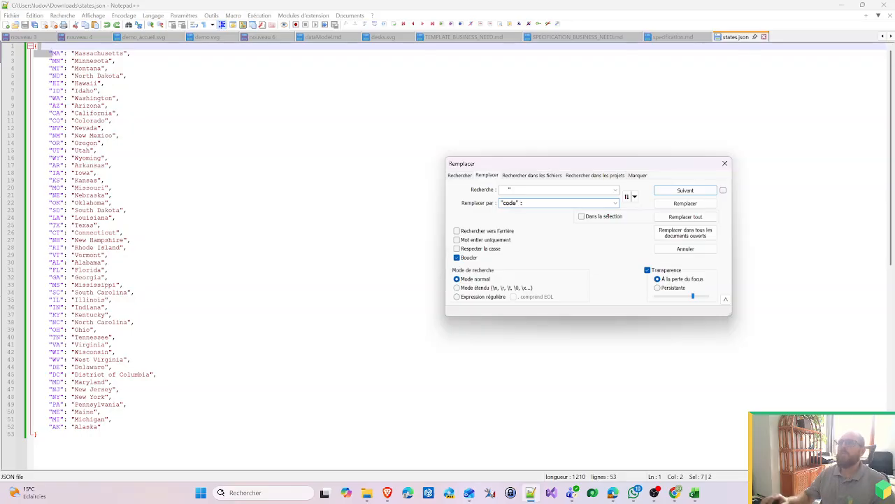
Run Replace All on the file, then undo the mangled result.
left_click(686, 217)
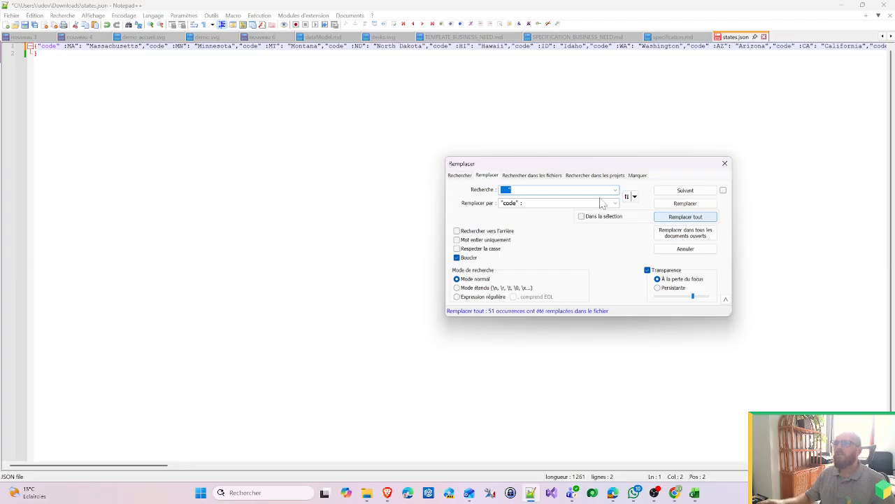
triple_click(79, 46)
left_click(80, 47)
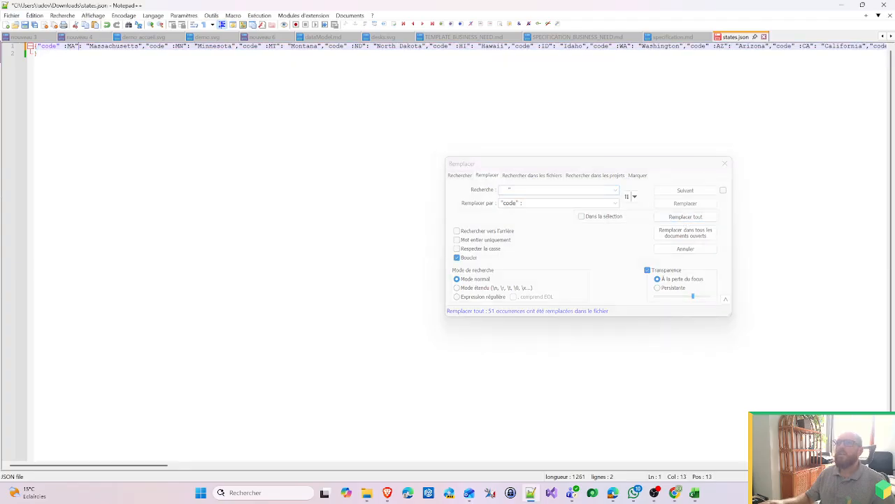
key("ctrl+a")
key("ctrl+z")
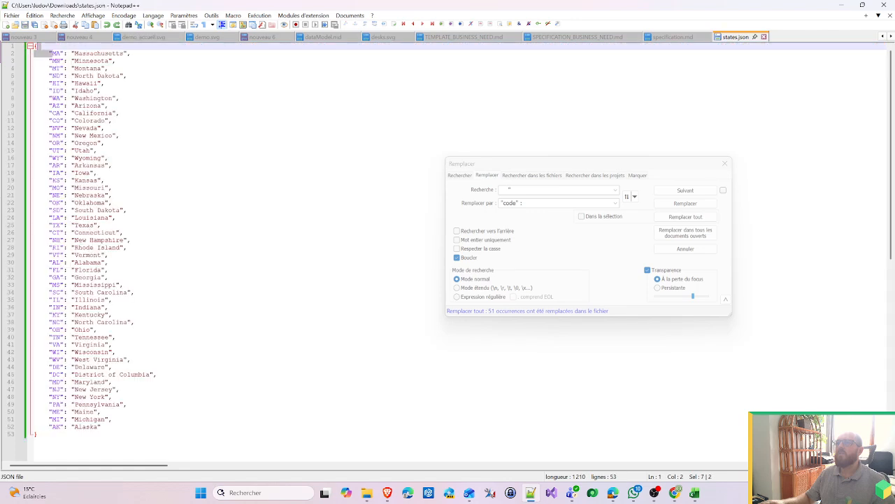
Extend the replacement to the code key with colon and quote, run Replace All, then undo it.
left_click(508, 203)
left_click(522, 203)
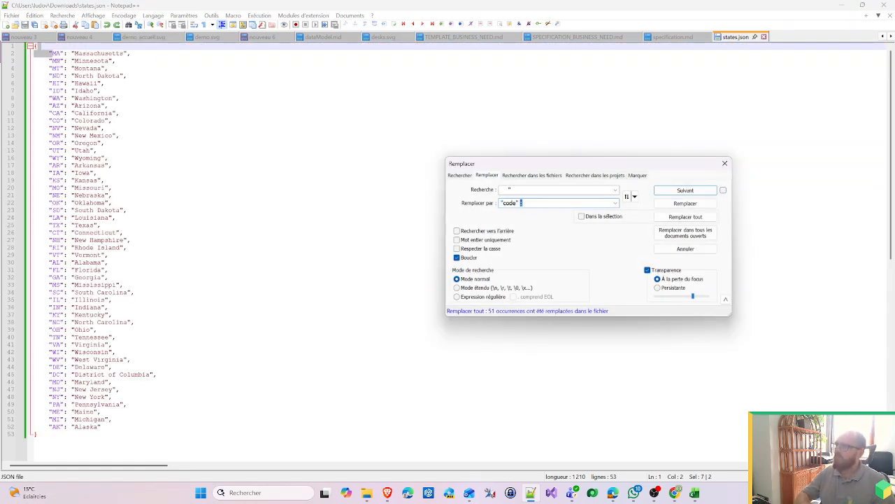
type(": \"")
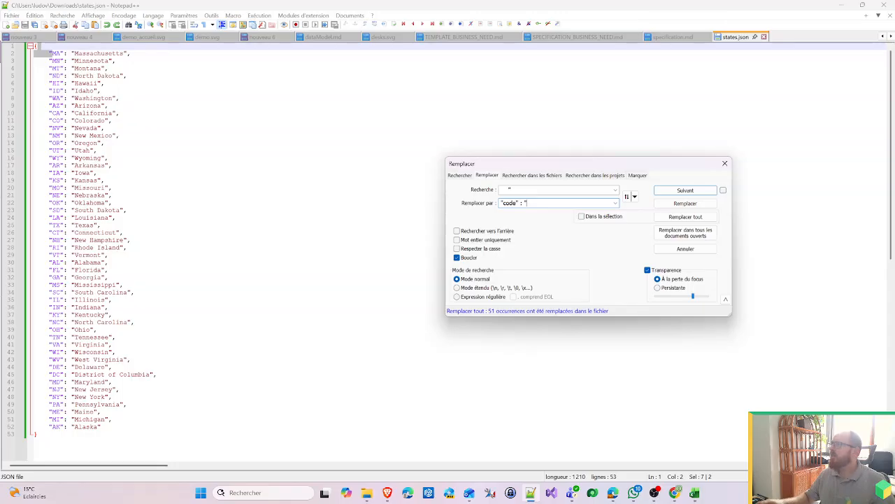
left_click(685, 217)
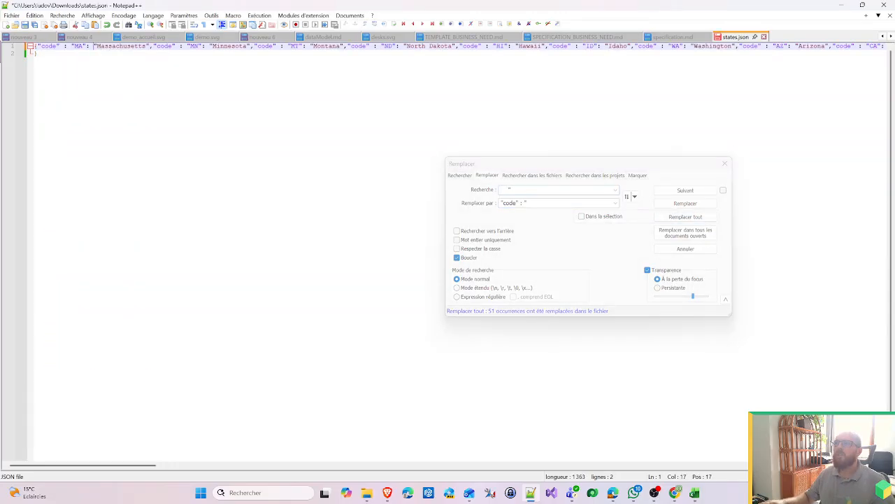
key("shift+Left")
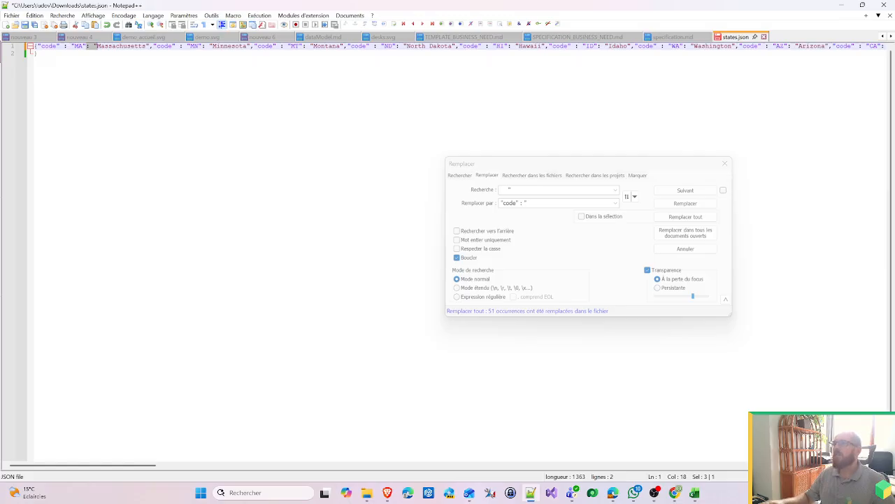
key("shift+Down")
key("ctrl+z")
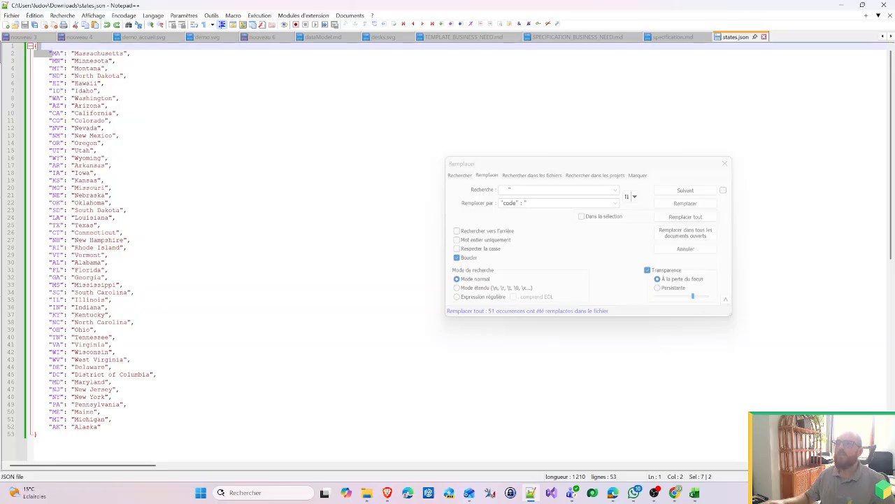
Replace the separator after each state code with a label key, then undo it.
key("shift+Right")
key("shift+Right")
key("shift+Right")
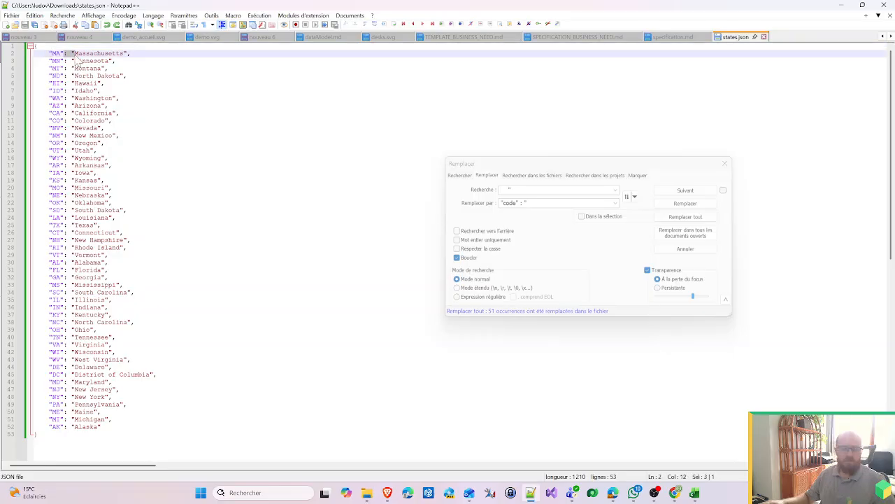
key("ctrl+f")
left_click(486, 175)
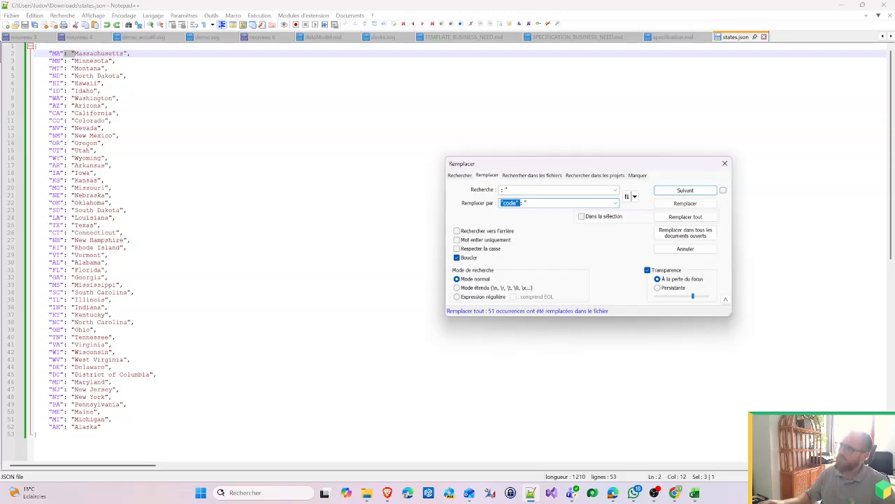
left_click(512, 203)
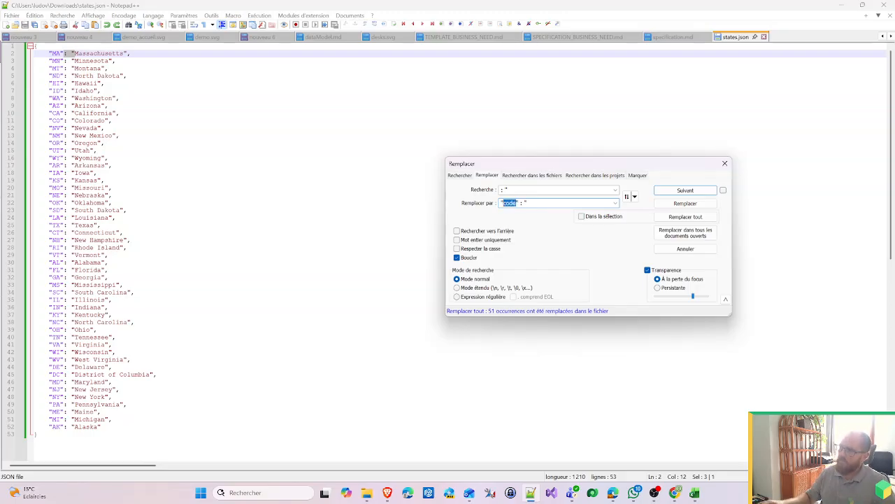
type("label")
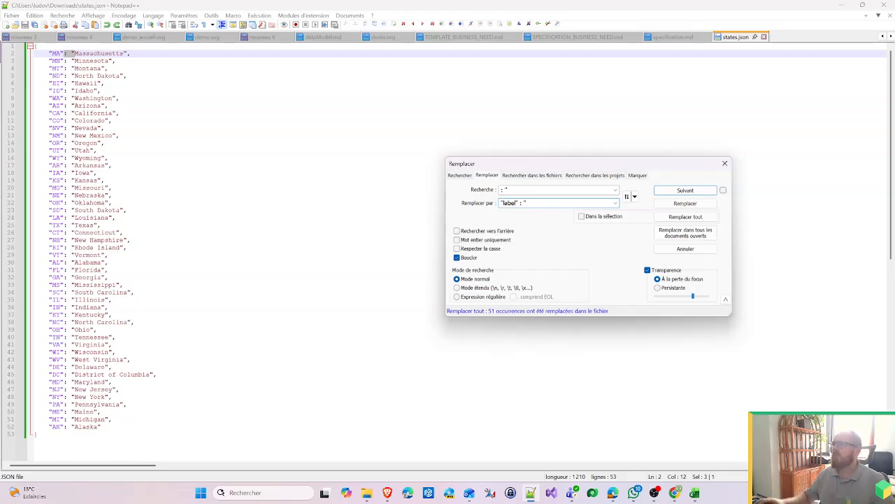
left_click(703, 218)
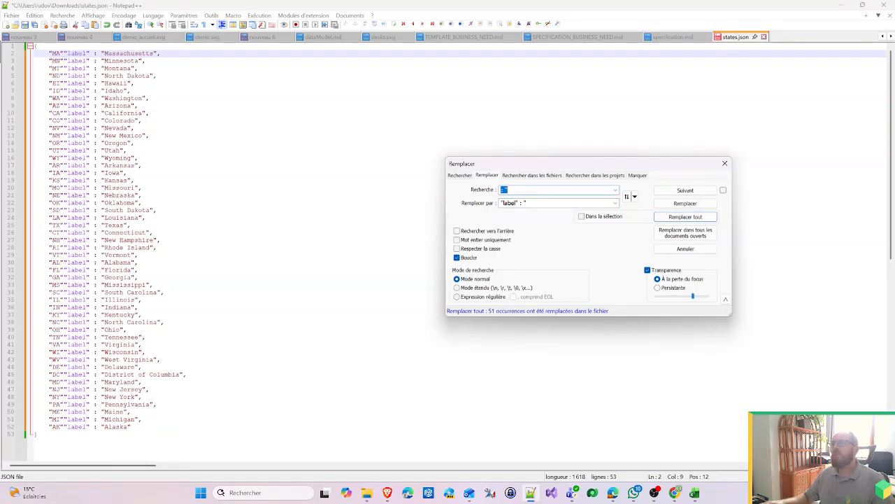
left_click(64, 53)
key("ctrl+z")
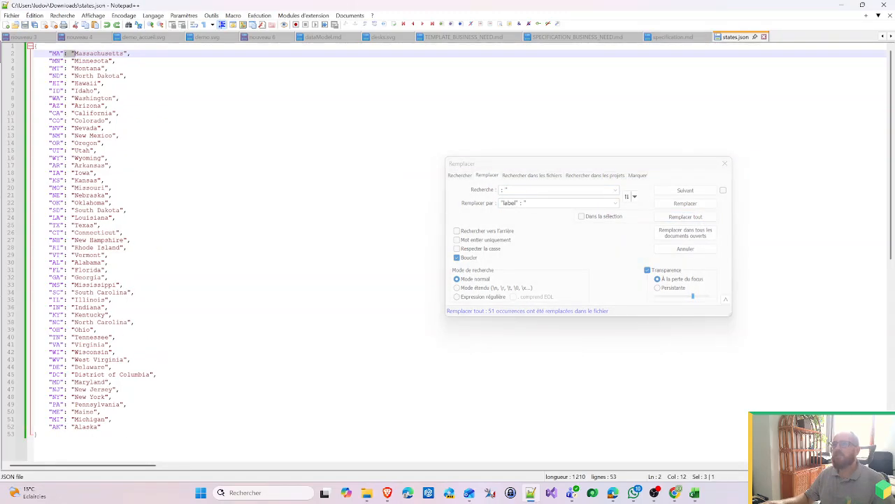
Replace every separator with a comma-prefixed label key across the whole file.
left_click(503, 203)
left_click(501, 203)
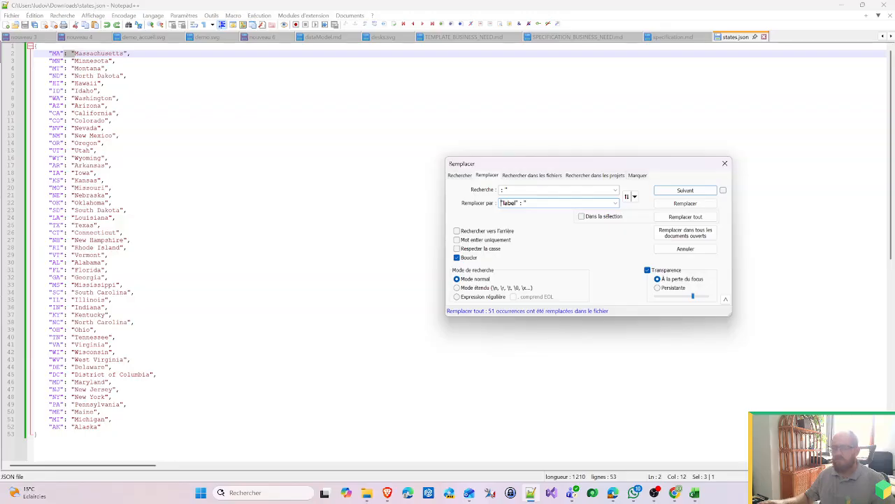
type(",")
left_click(693, 218)
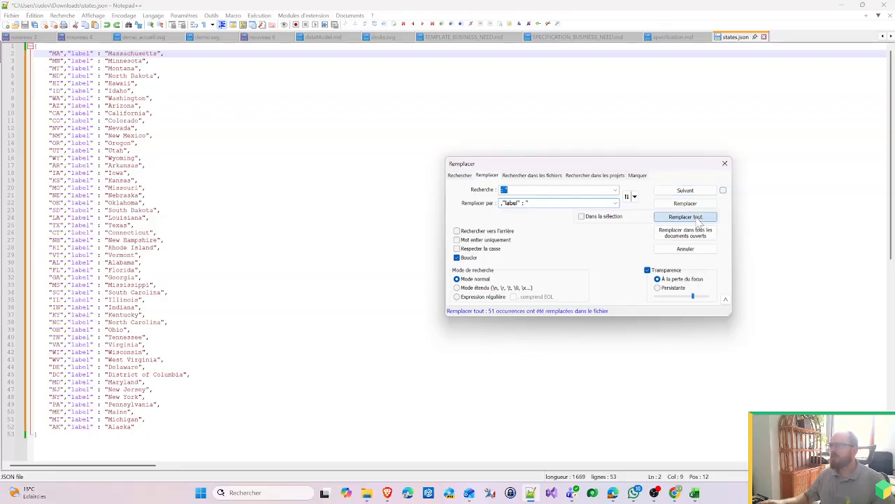
left_click(55, 53)
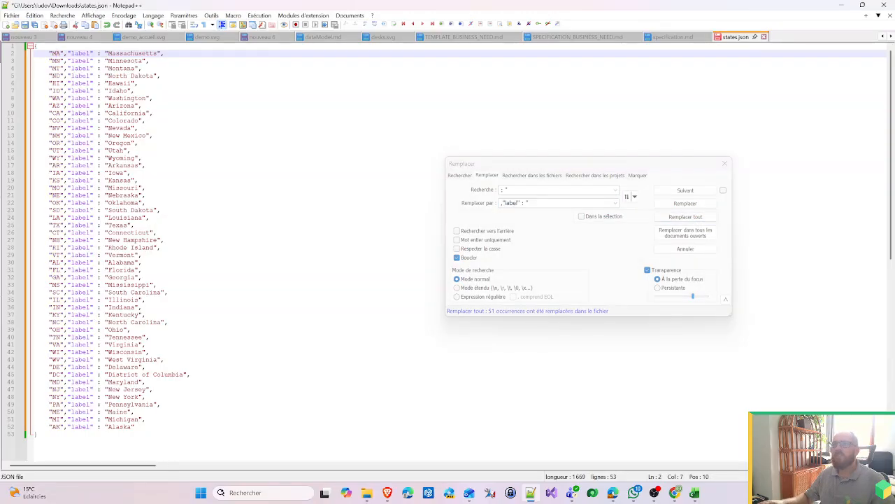
Replace each line break and quote with the code key, joining all entries onto one line.
key("shift+Up")
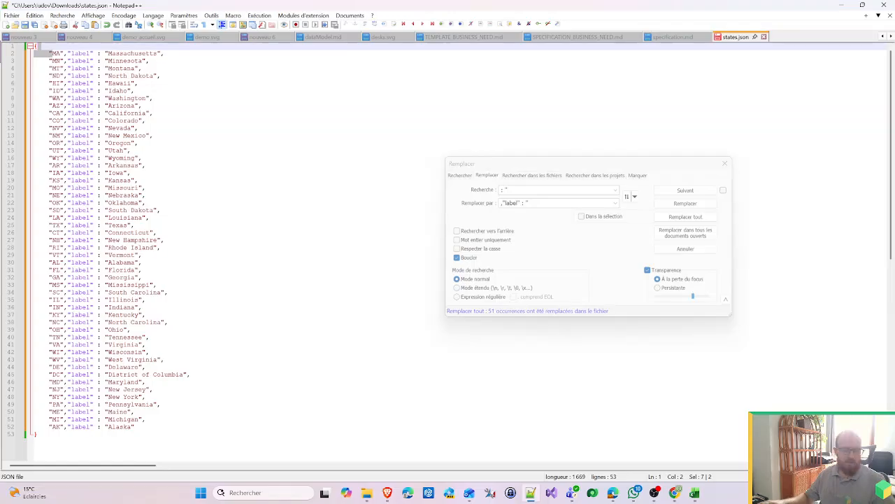
key("ctrl+h")
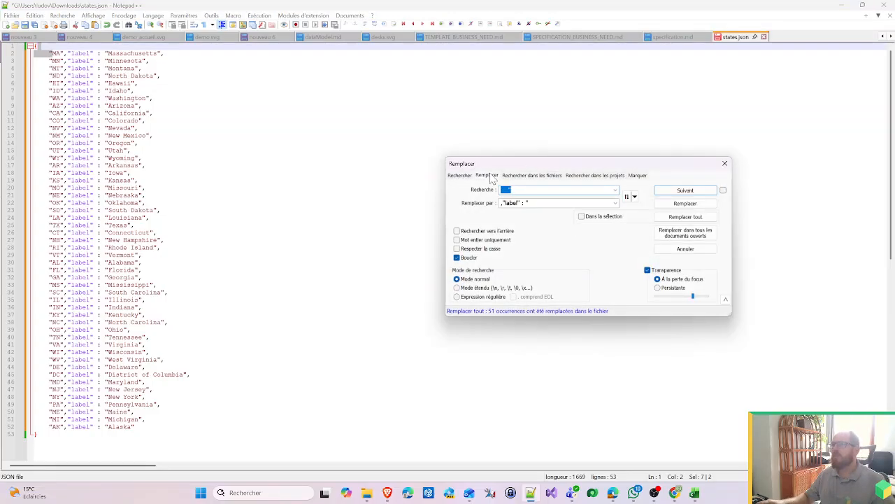
key("Tab")
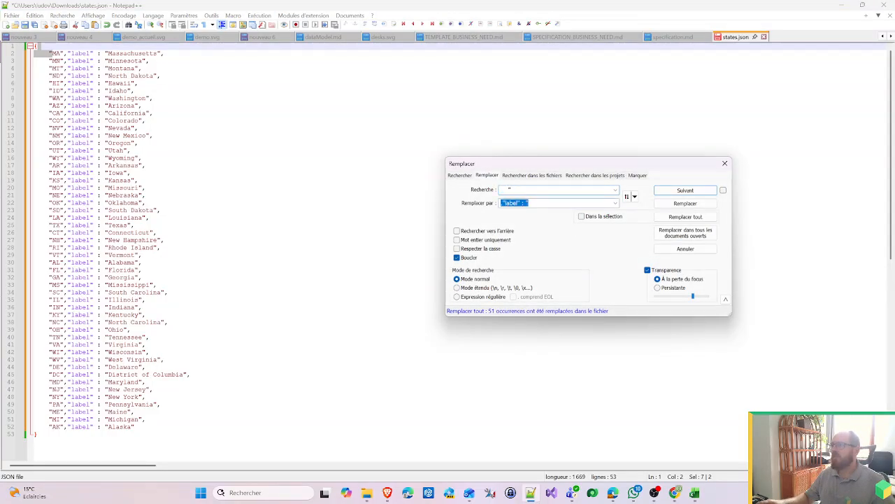
left_click(616, 203)
left_click(532, 227)
left_click(685, 216)
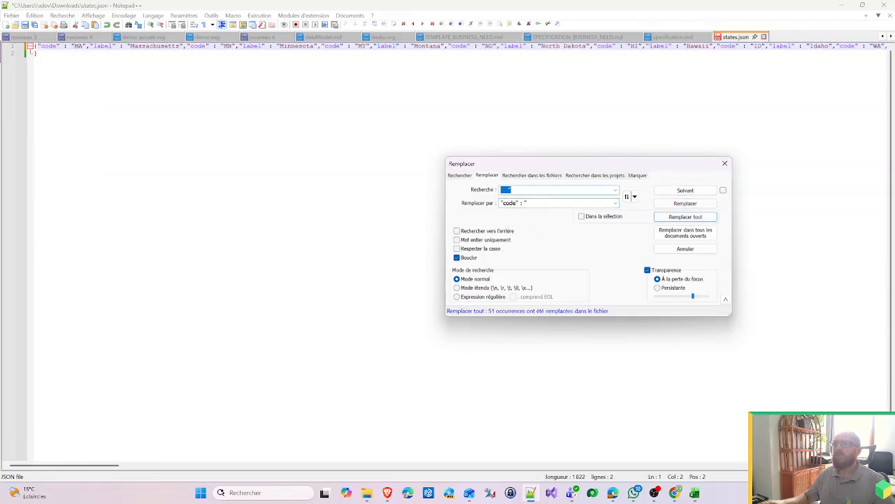
Pretty-print the file with JsonTools and show its JSON syntax errors.
left_click(350, 97)
left_click(300, 16)
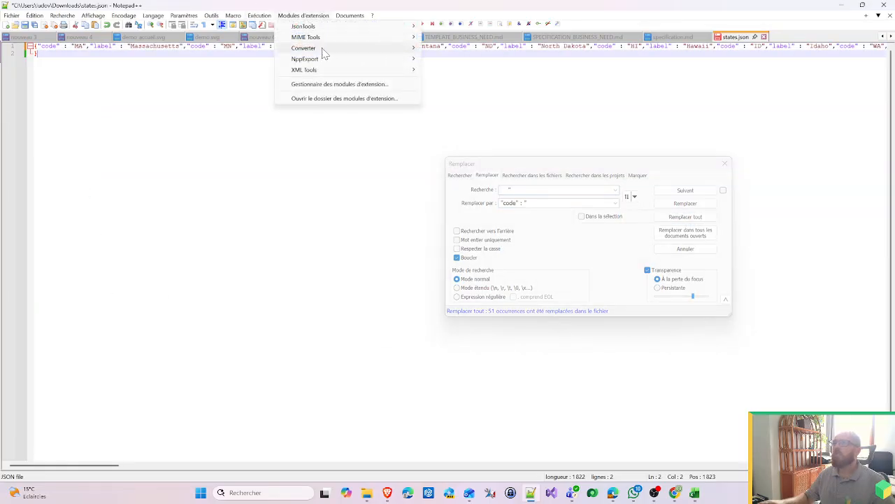
mouse_move(335, 26)
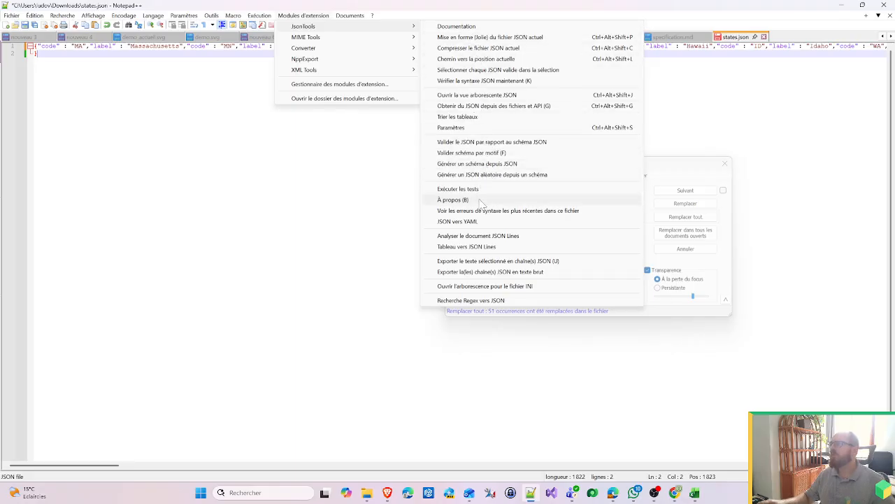
left_click(465, 38)
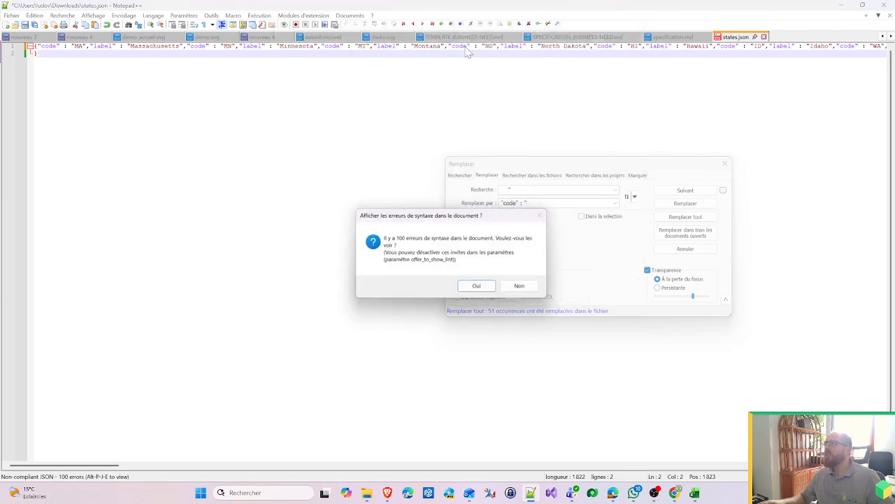
left_click(475, 287)
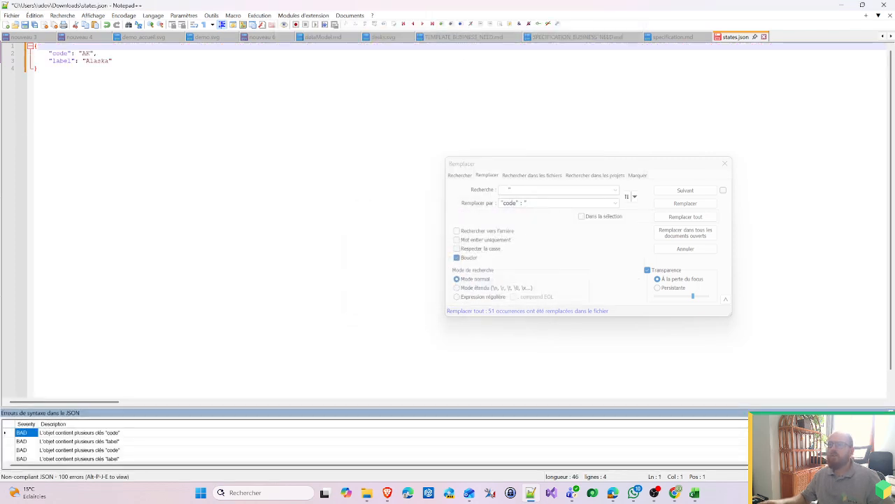
Inspect the reformatted text, then undo the pretty-print back to a single line.
left_click(30, 46)
left_click(30, 46)
left_click(38, 69)
key("ctrl+a")
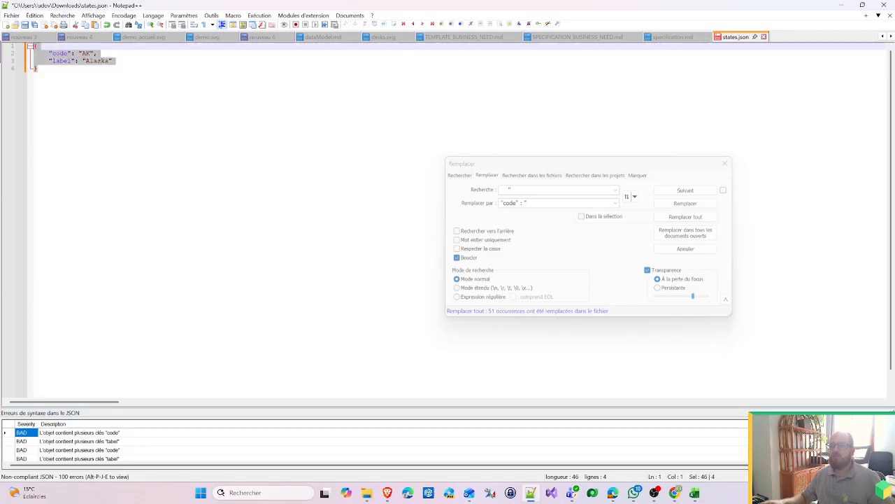
left_click(198, 56)
left_click(198, 68)
key("ctrl+a")
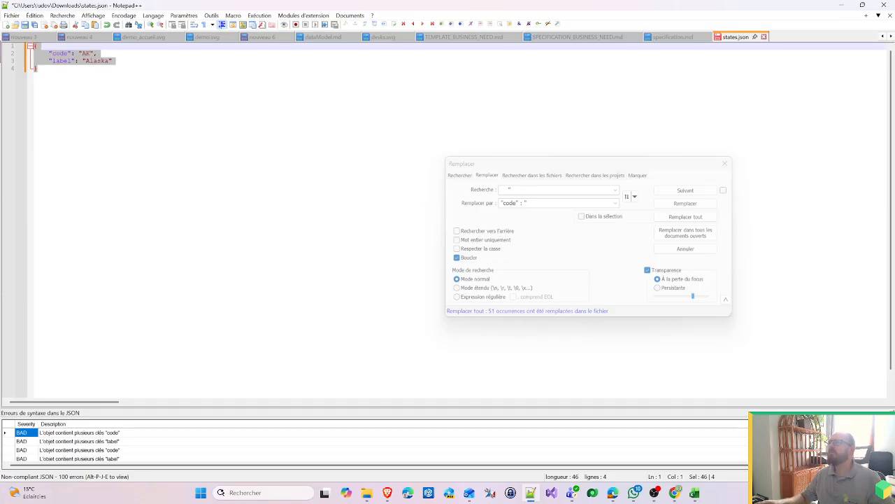
left_click(38, 69)
left_click(49, 61)
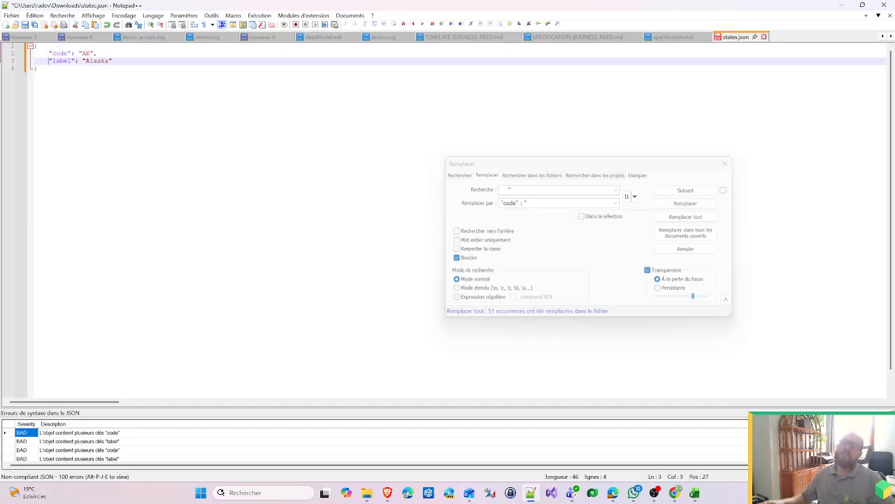
key("ctrl+z")
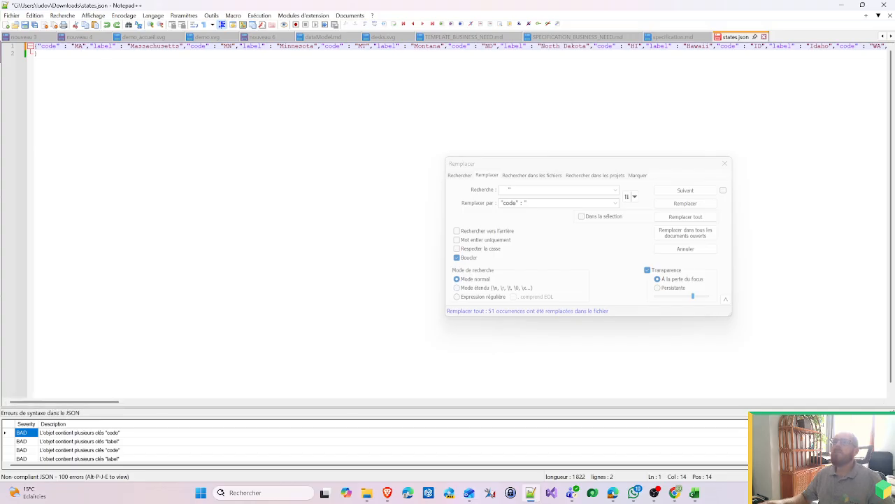
Undo the join, then replace each entry's trailing comma and line break with a closing brace and comma.
key("ctrl+z")
key("ctrl+z")
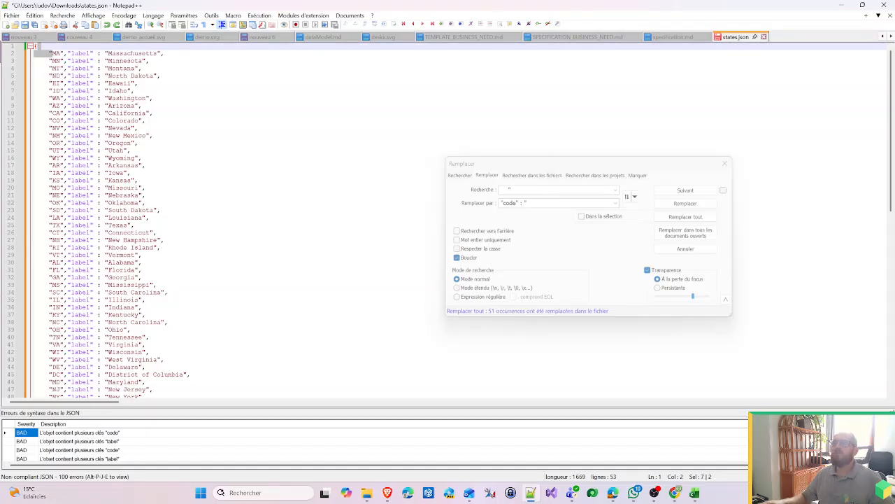
left_click(162, 53)
left_click_drag(161, 53, 34, 61)
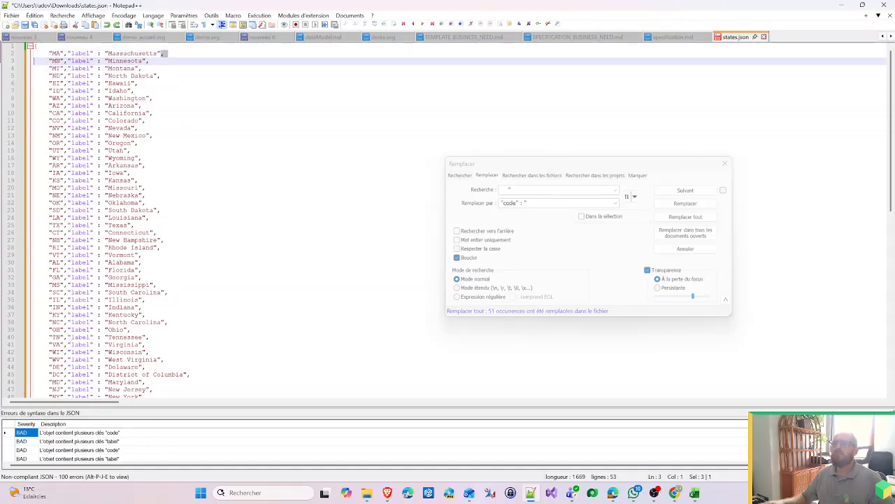
key("ctrl+f")
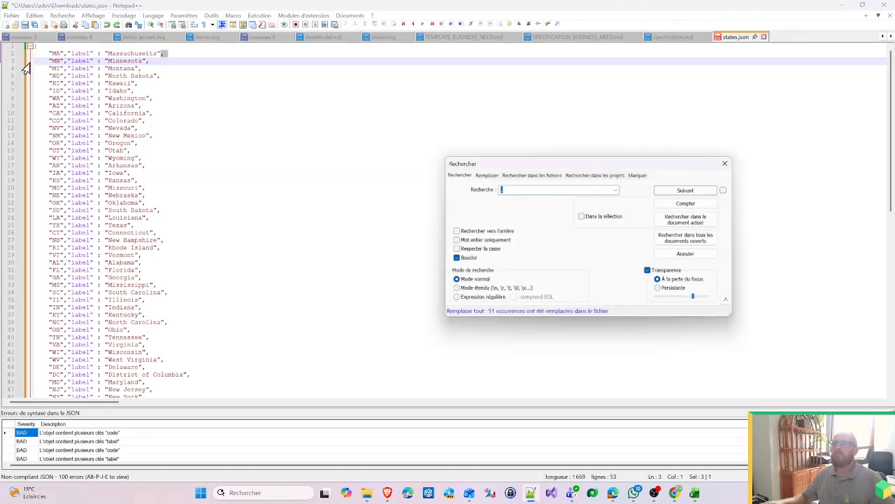
left_click(488, 176)
key("Tab")
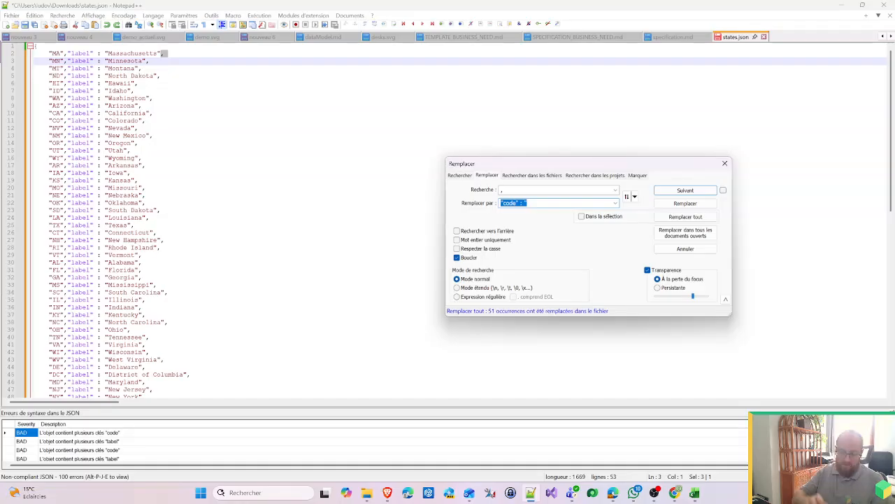
type("},")
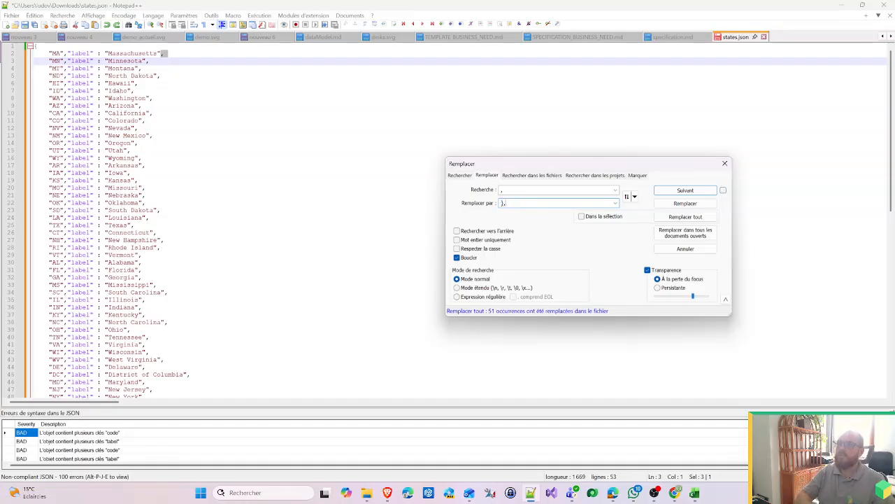
left_click(703, 219)
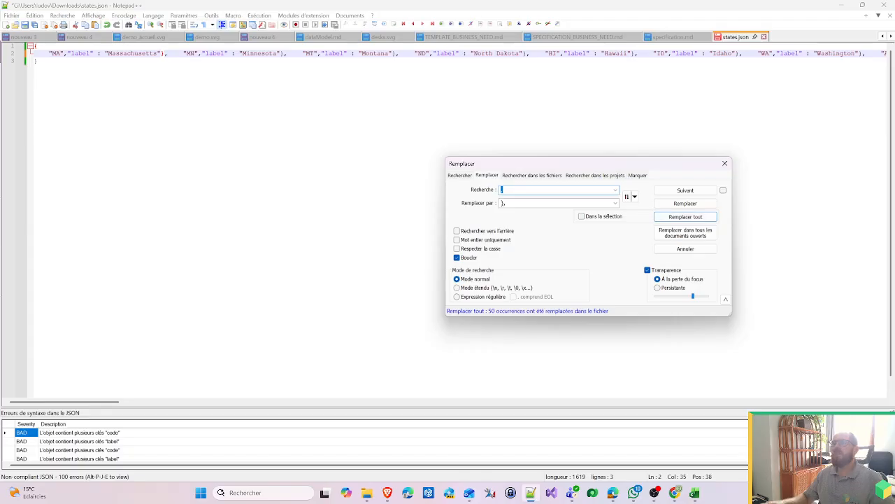
Replace the spaces and quote before each state code with the code key.
left_click(616, 190)
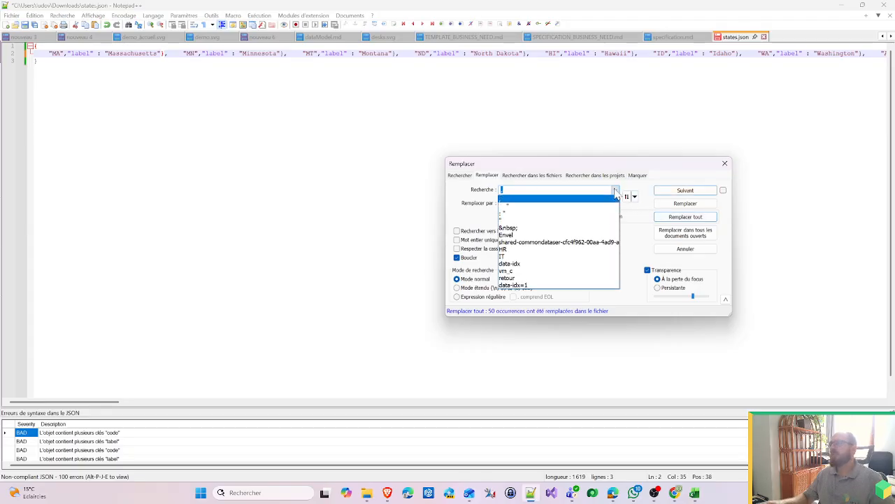
left_click(84, 120)
left_click_drag(53, 54, 40, 47)
left_click_drag(187, 54, 168, 54)
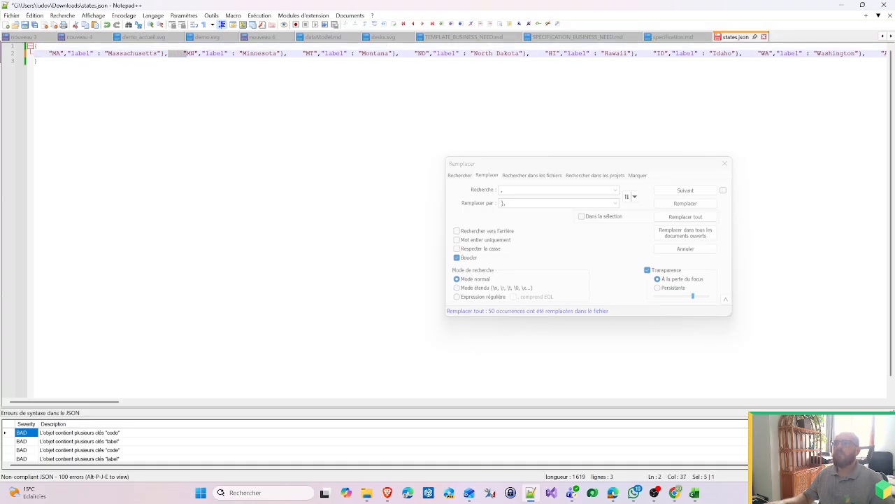
key("ctrl+f")
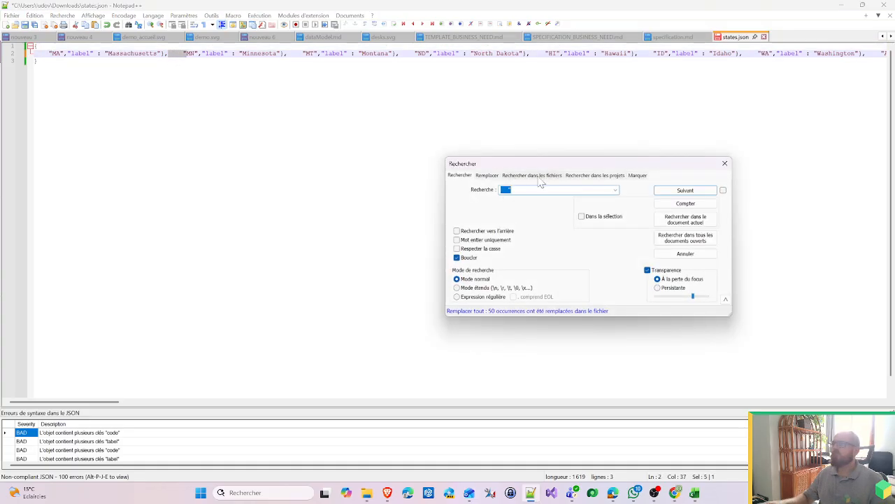
left_click(493, 176)
left_click(615, 203)
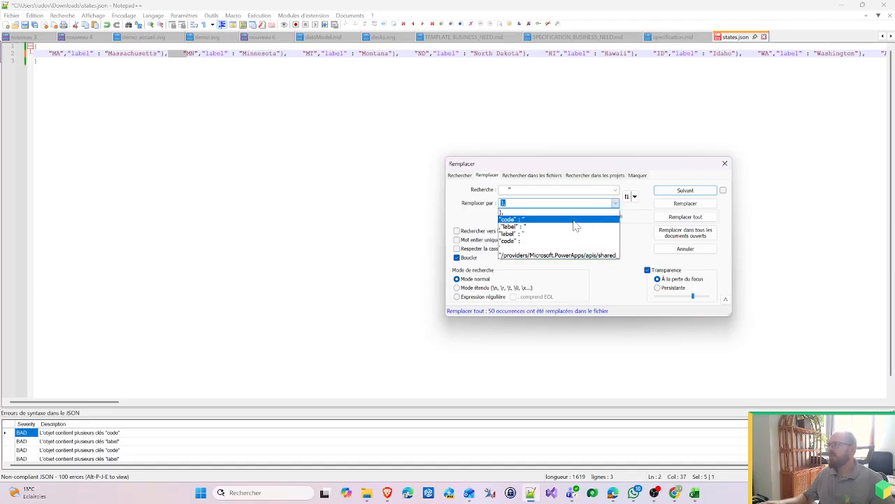
left_click(545, 222)
left_click(691, 218)
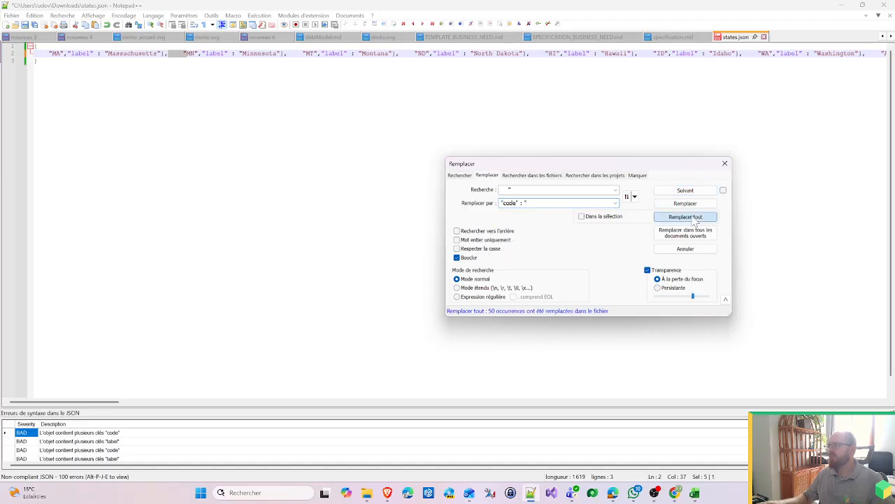
left_click(38, 61)
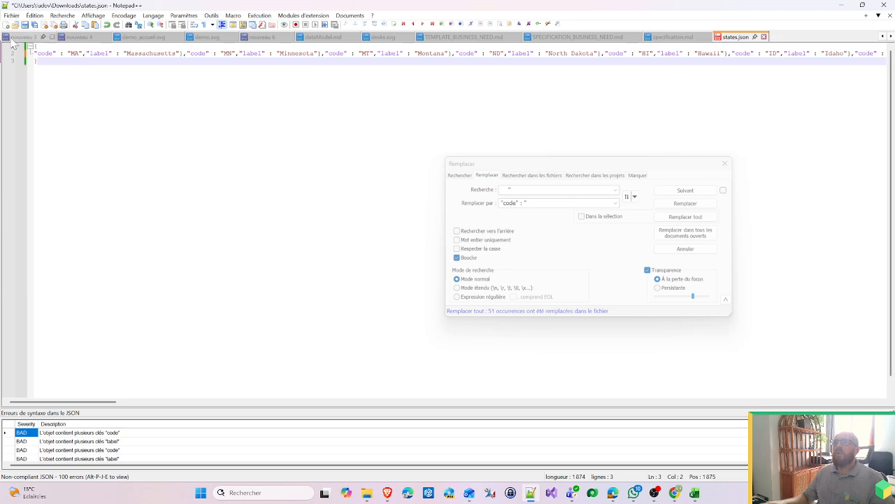
Add an opening [ at the very start of the file.
key("ctrl+Home")
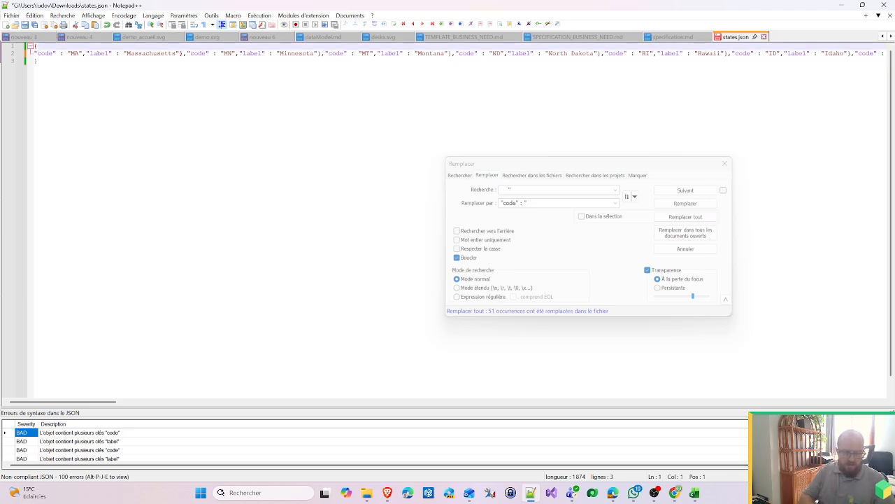
type("[")
key("ctrl+End")
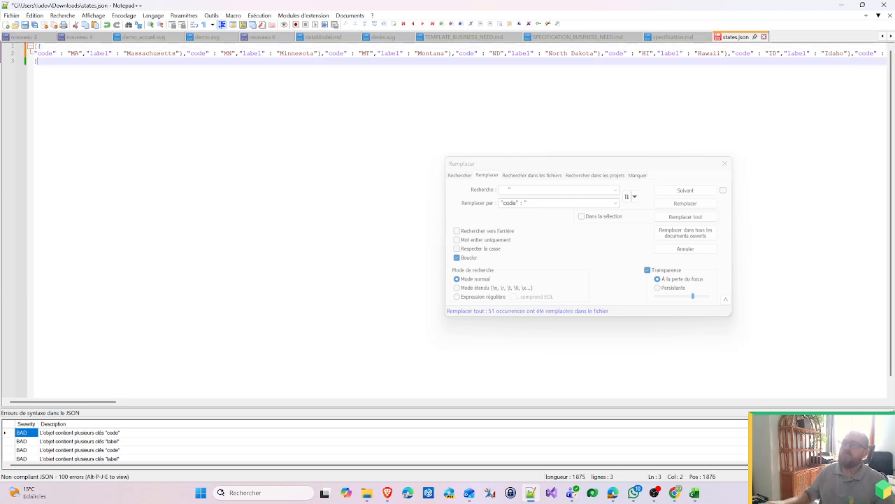
Close the array with ], compress the JSON with JsonTools, and review the reported errors.
type("]")
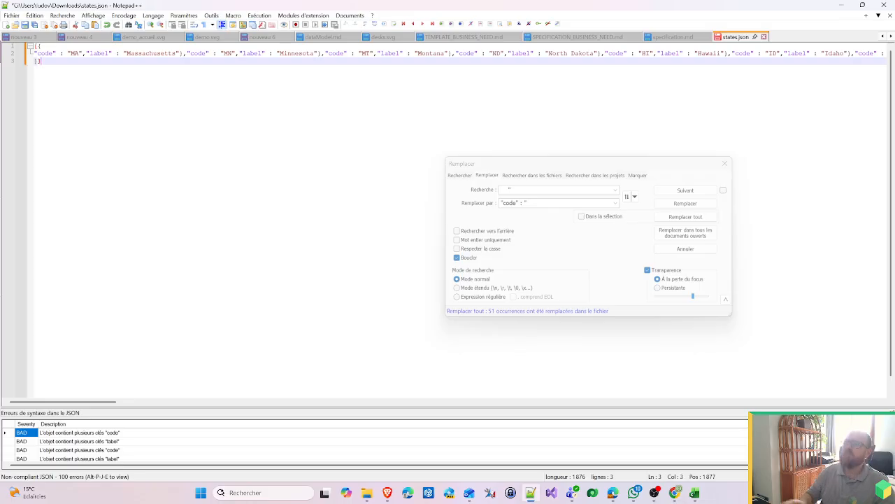
left_click(303, 16)
mouse_move(406, 27)
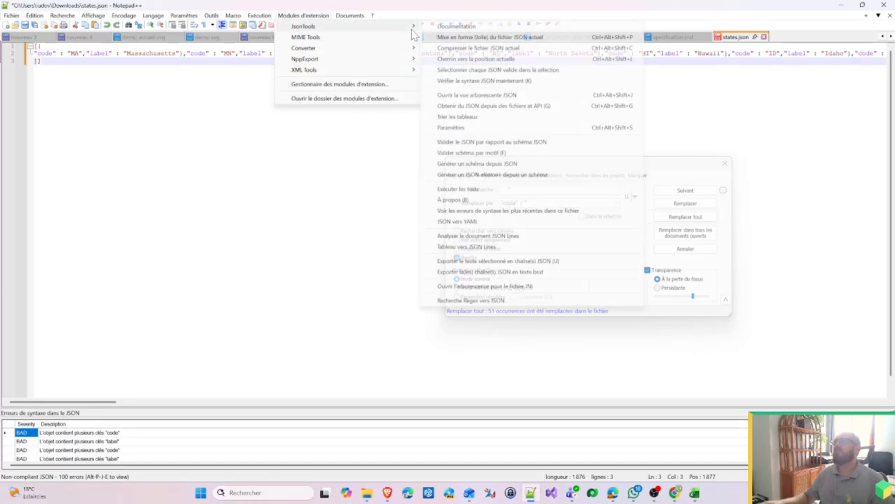
left_click(500, 37)
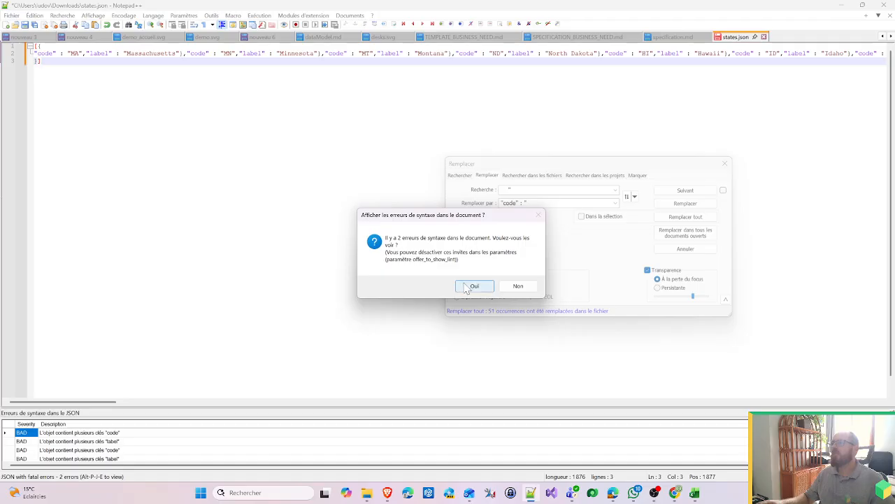
left_click(468, 287)
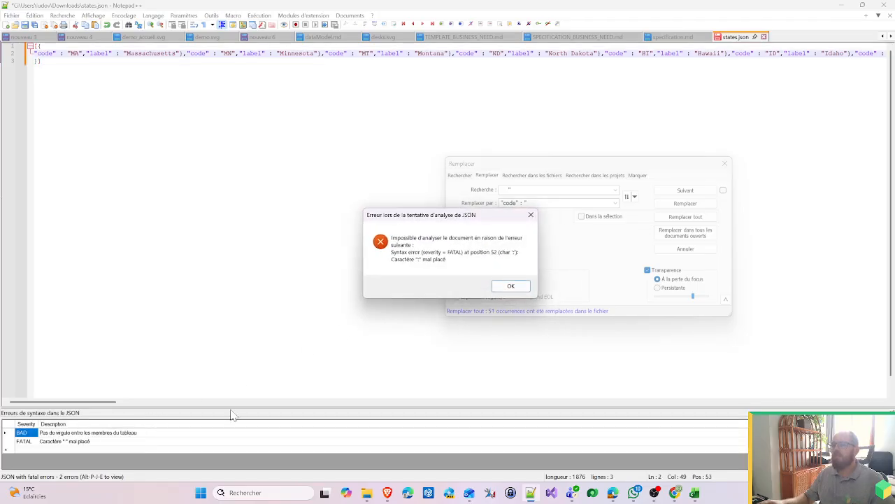
left_click(510, 286)
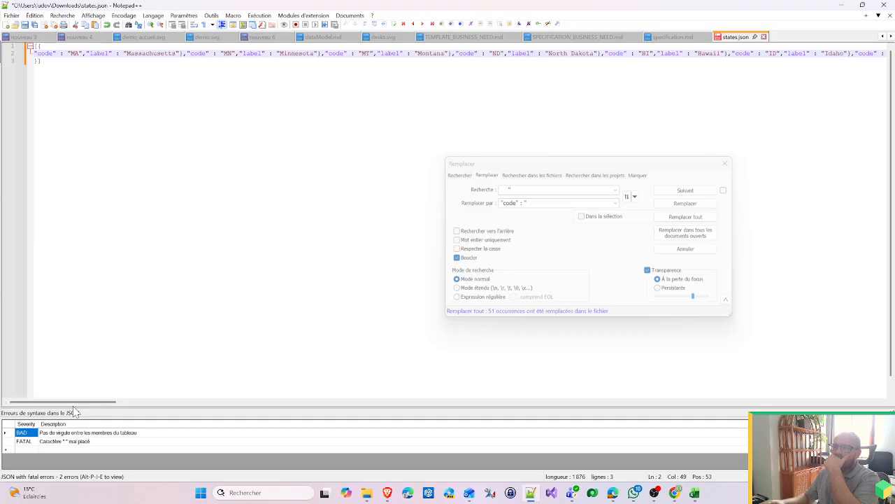
left_click_drag(63, 402, 540, 402)
scroll(612, 359, "left", 5)
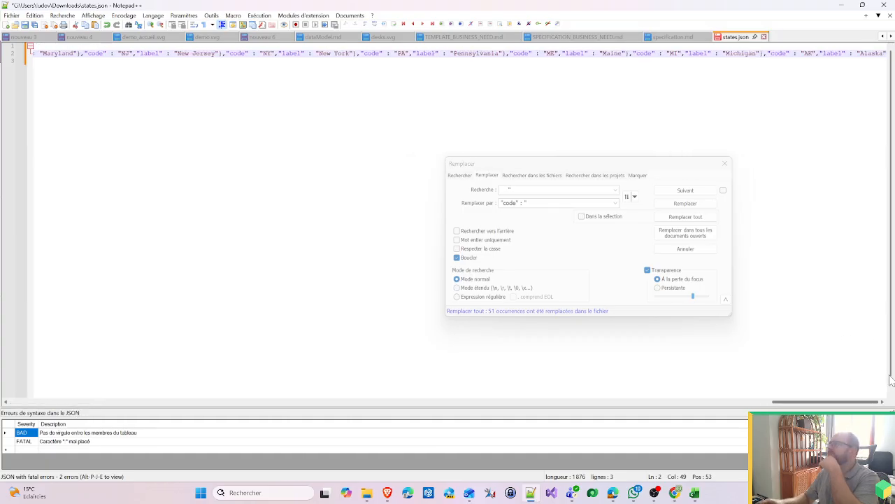
scroll(471, 354, "left", 15)
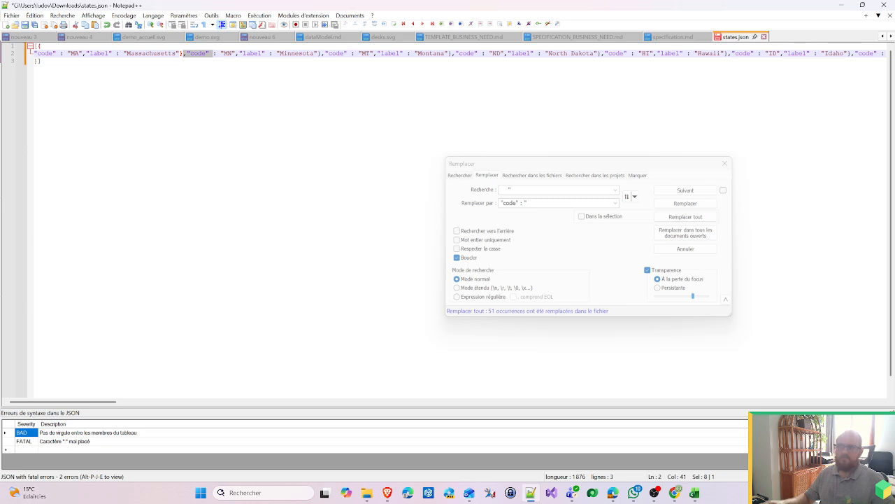
Replace every comma-code key with a comma, opening brace and code key across the file.
key("ctrl+f")
key("ctrl+c")
left_click(490, 175)
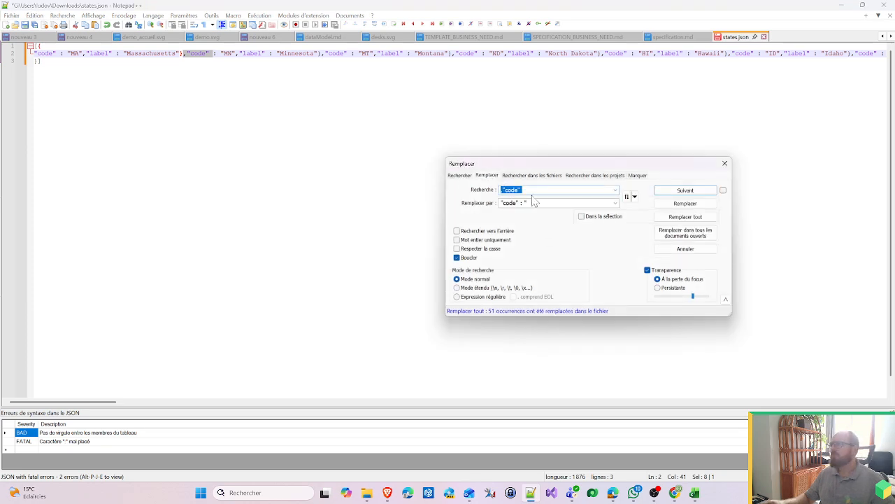
key("Tab")
key("ctrl+v")
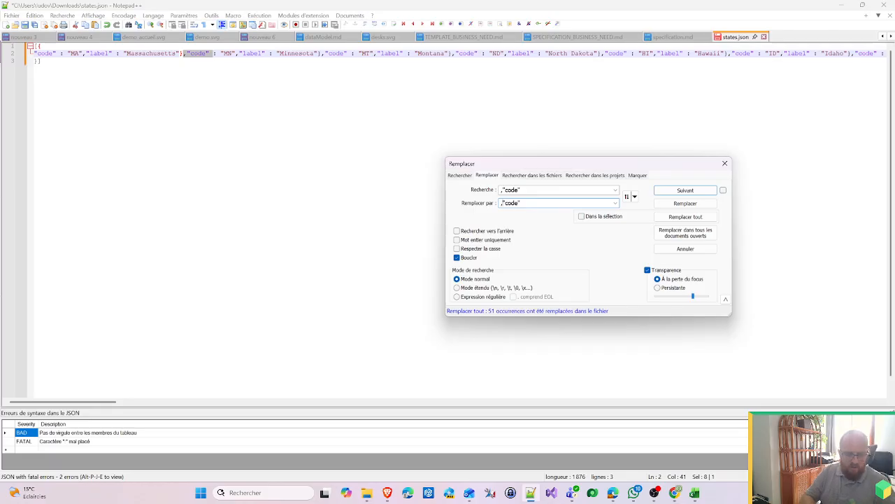
type("{")
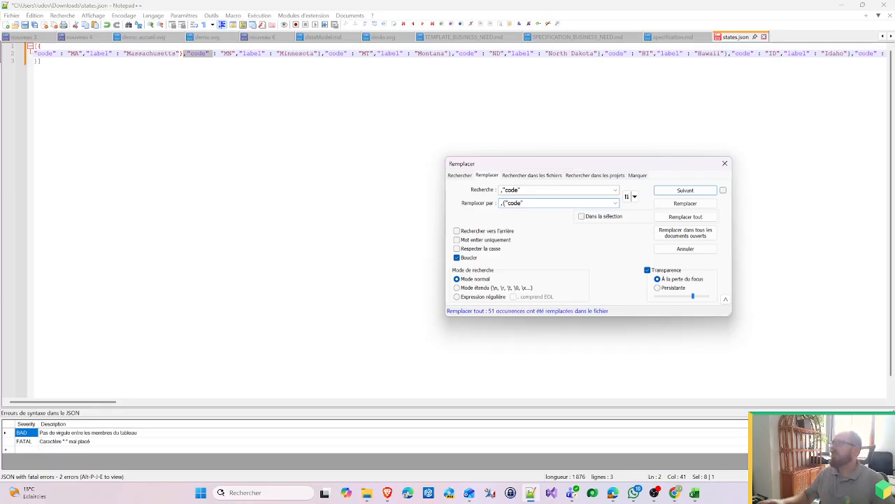
left_click(688, 218)
left_click(364, 209)
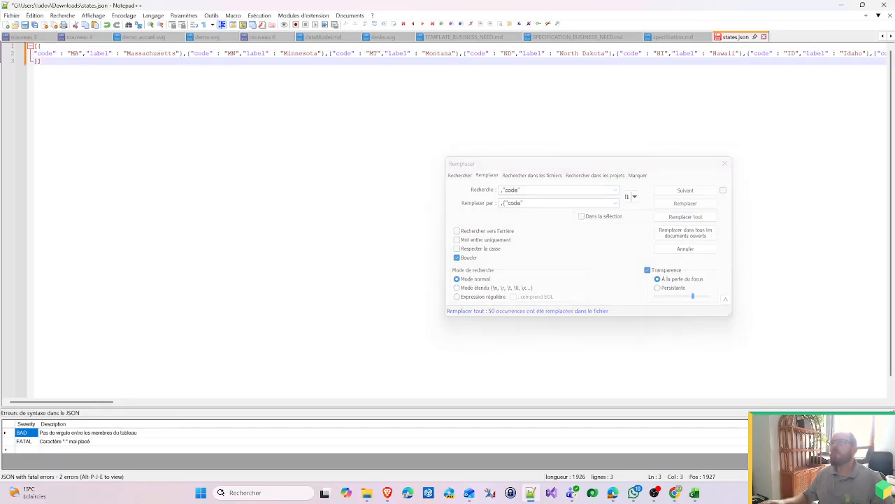
Pretty-print states.json with JsonTools into one indented object per state.
left_click(308, 15)
mouse_move(378, 27)
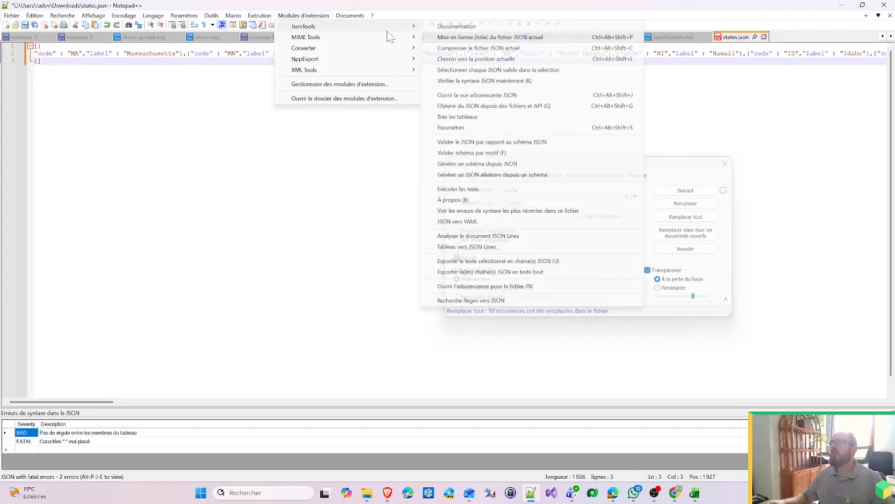
left_click(490, 37)
left_click(114, 180)
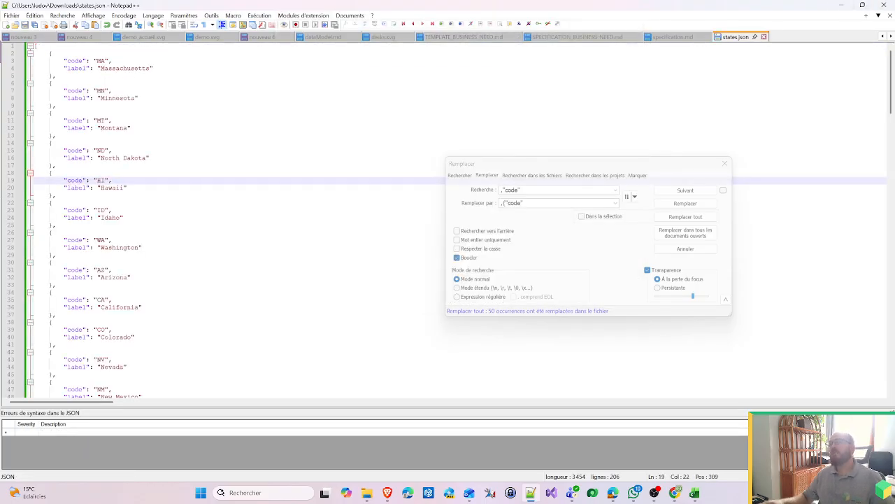
Edit the US Cities - Import States dataflow, check its Source step, then close Power Query.
left_click(843, 7)
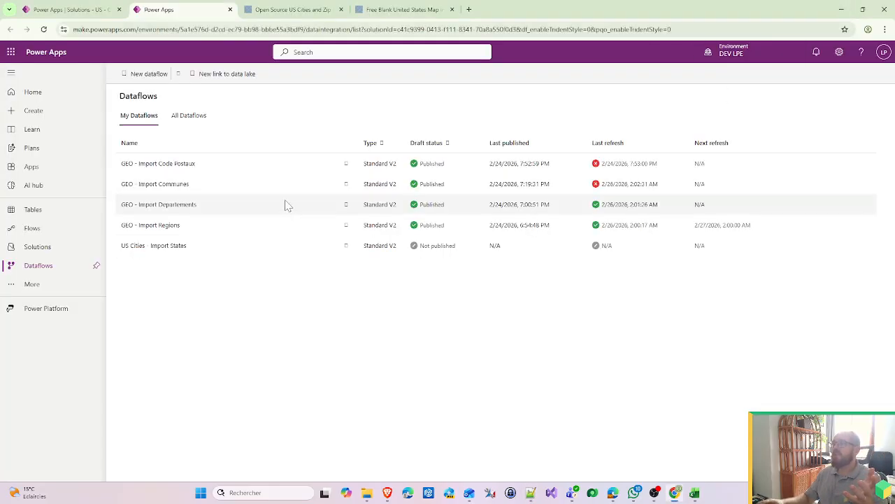
left_click(345, 246)
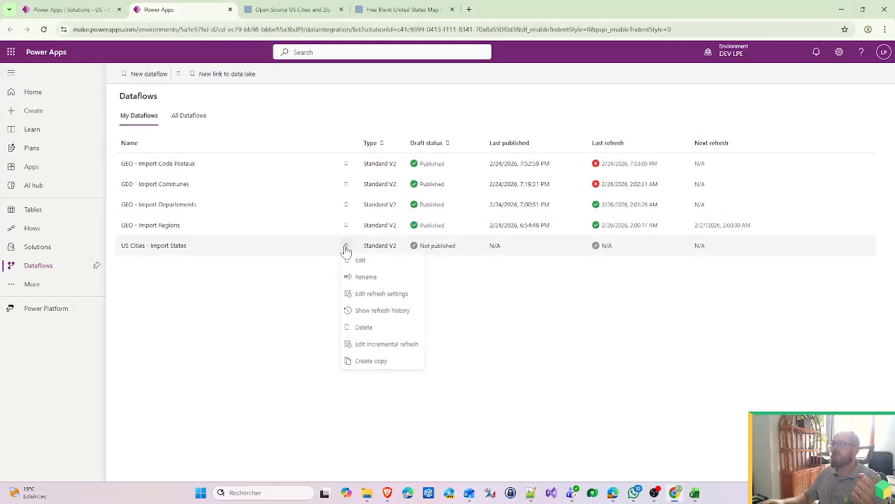
left_click(366, 264)
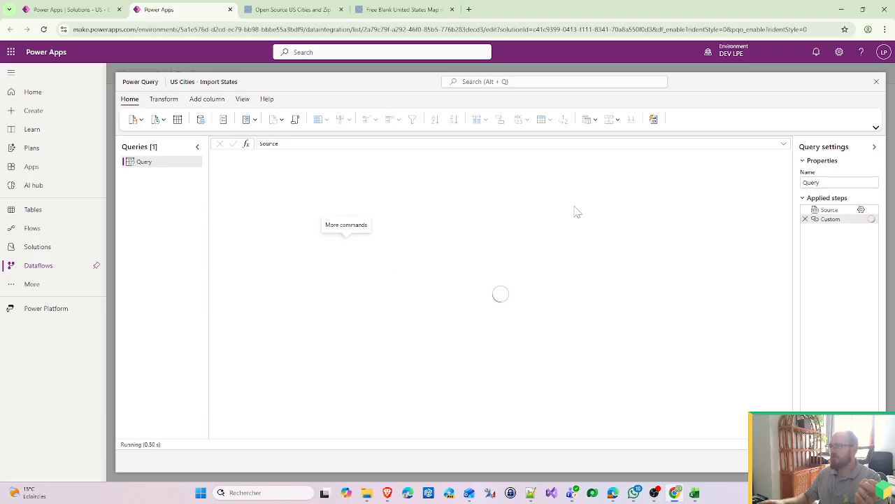
left_click(836, 211)
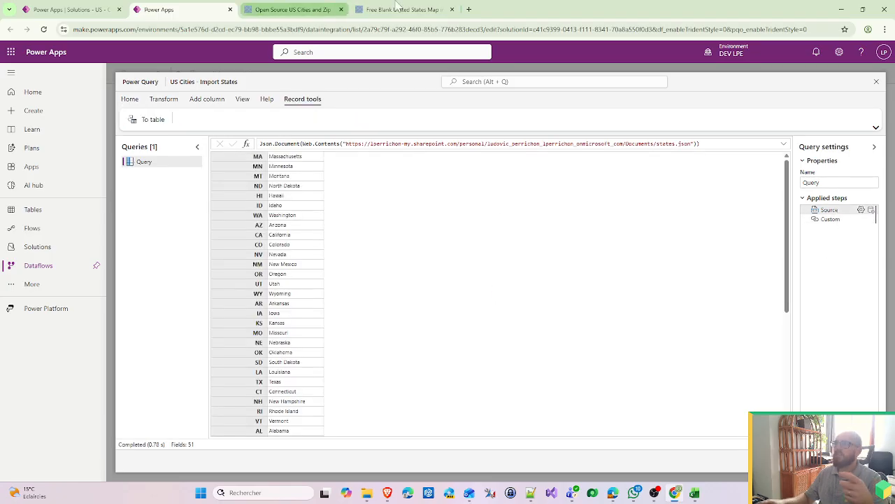
left_click(877, 84)
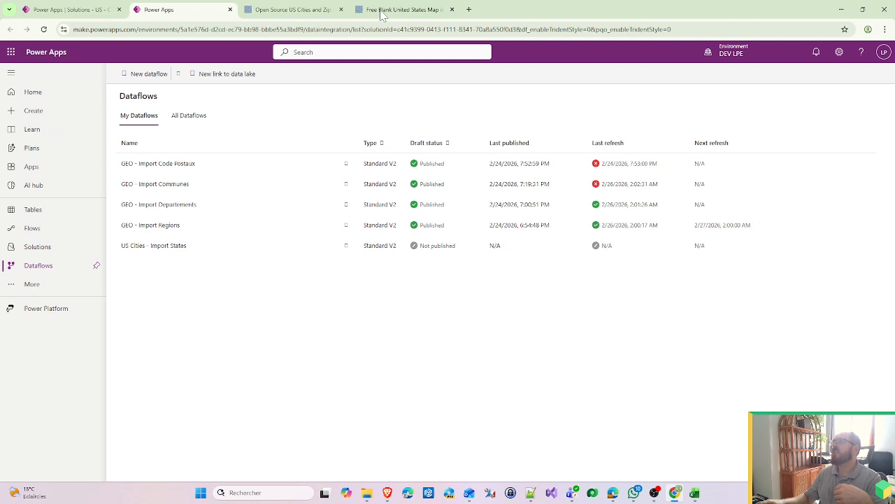
Open OneDrive from the Microsoft 365 app launcher.
left_click(469, 9)
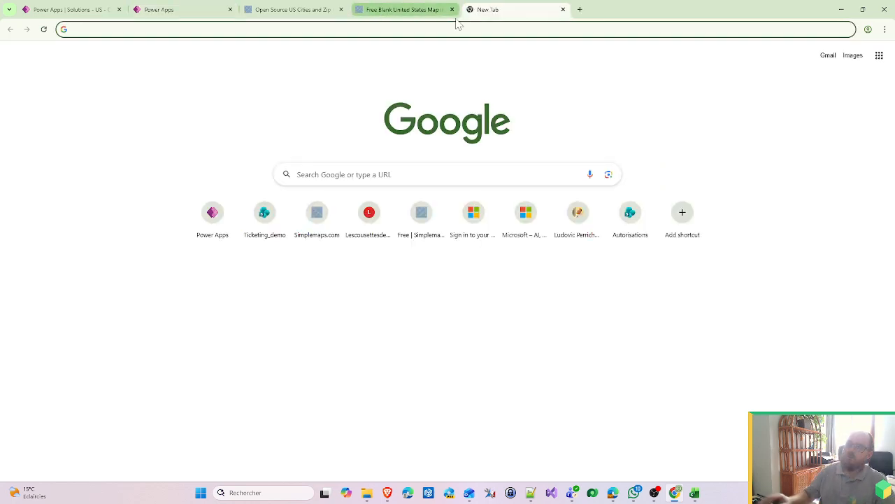
left_click(169, 7)
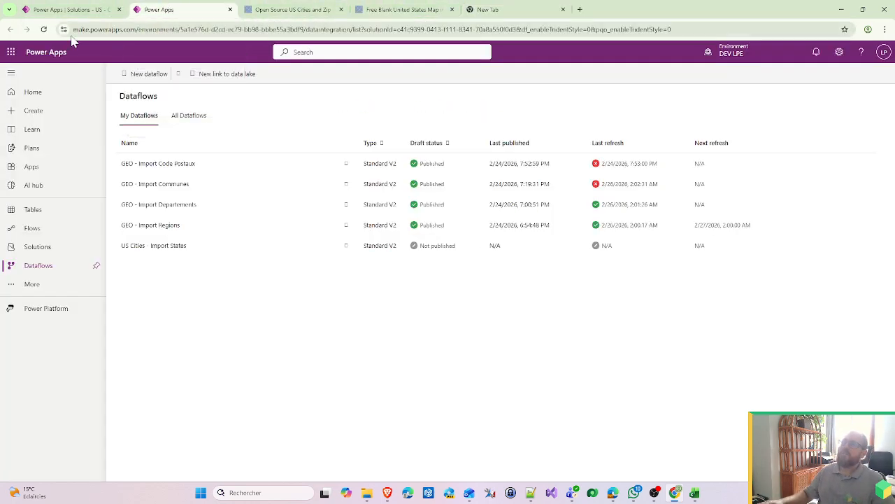
left_click(11, 51)
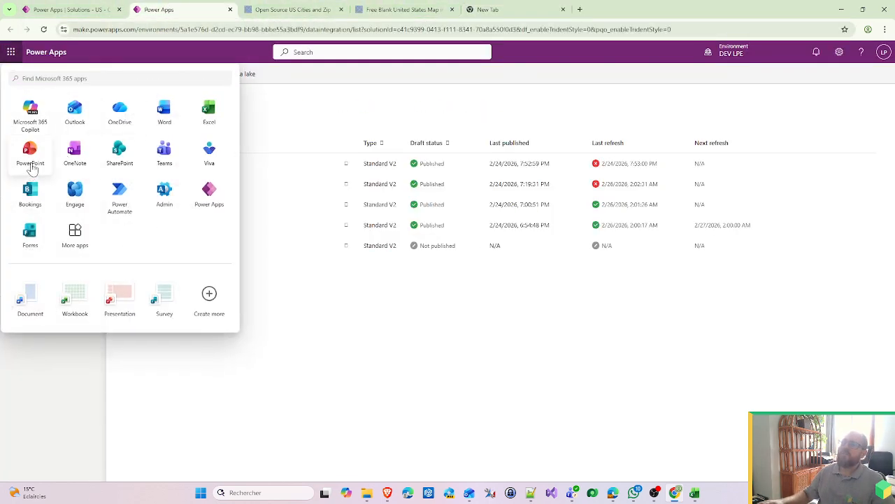
left_click(122, 113)
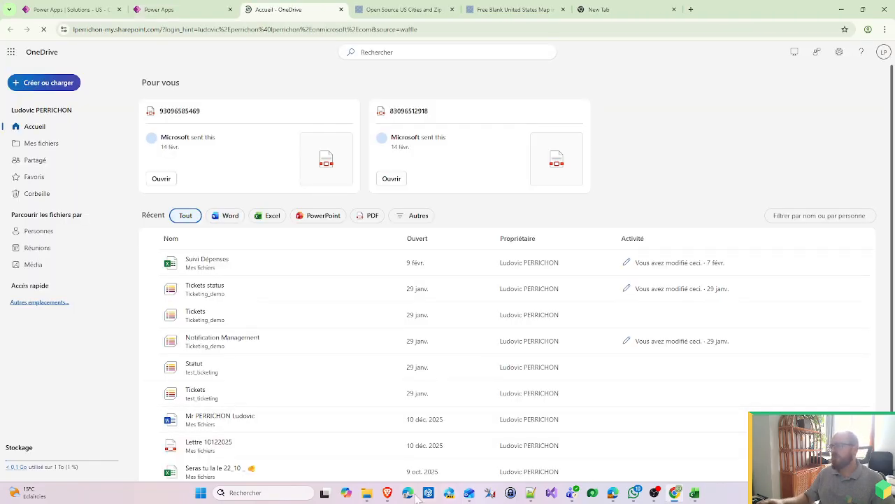
Upload states.json from Downloads to OneDrive Documents, replacing the existing copy.
left_click(530, 493)
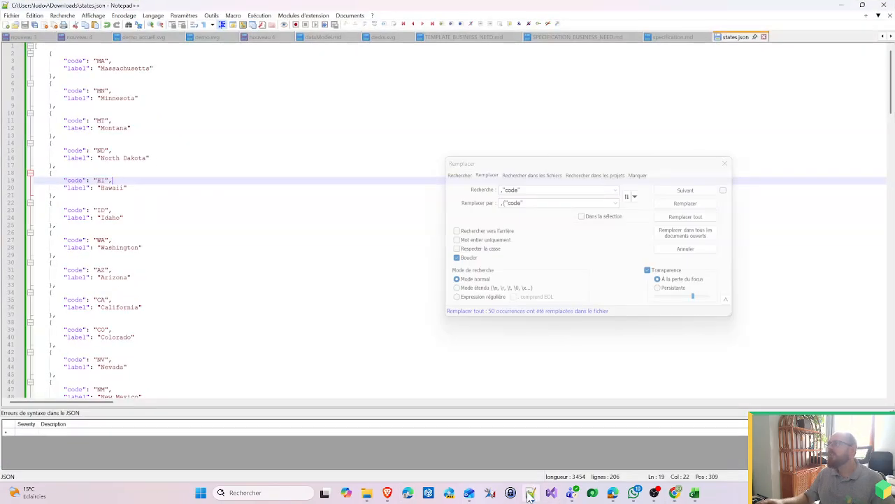
left_click(530, 495)
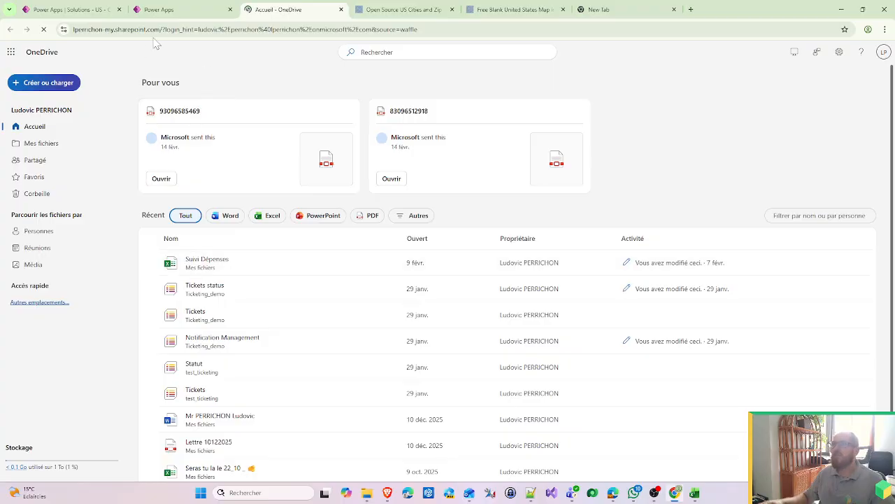
left_click(45, 85)
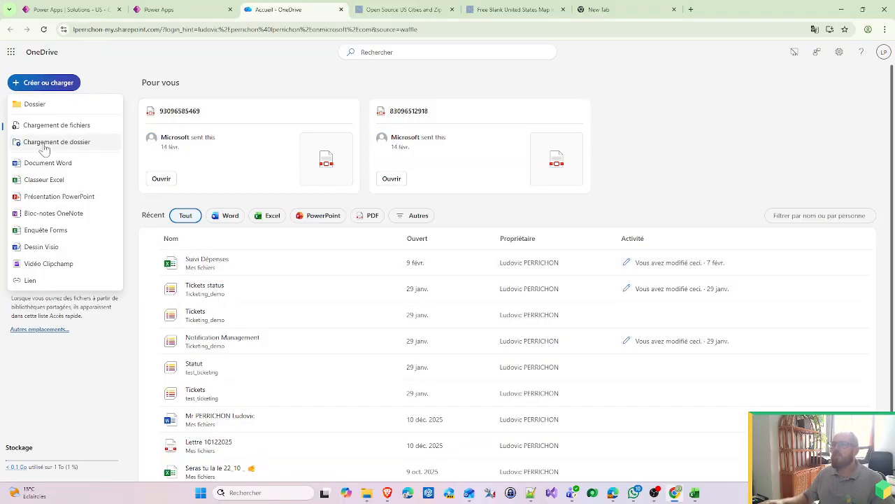
left_click(63, 125)
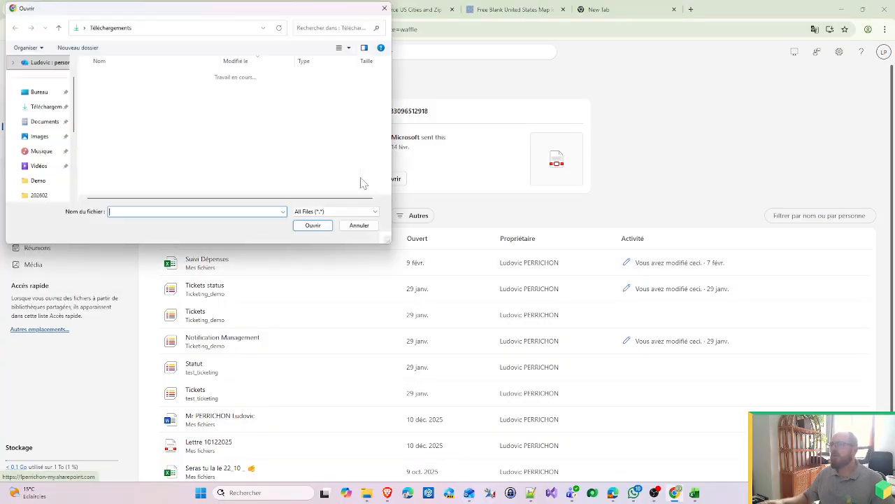
double_click(109, 88)
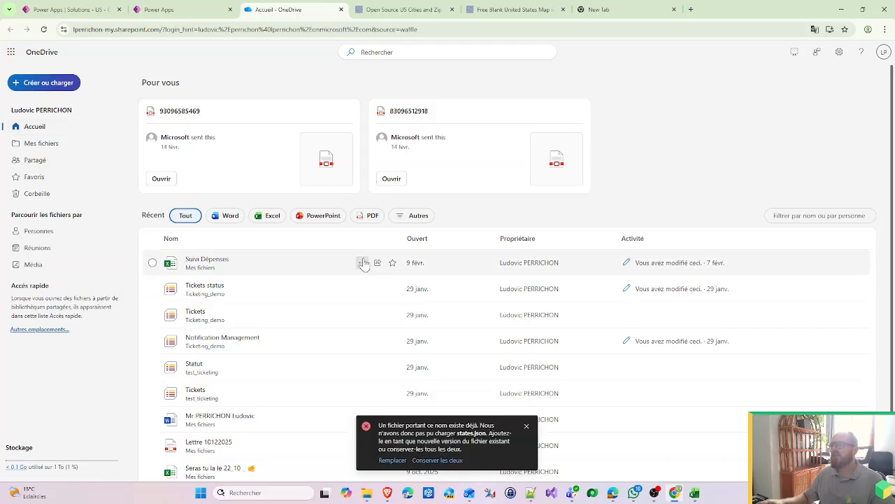
left_click(393, 460)
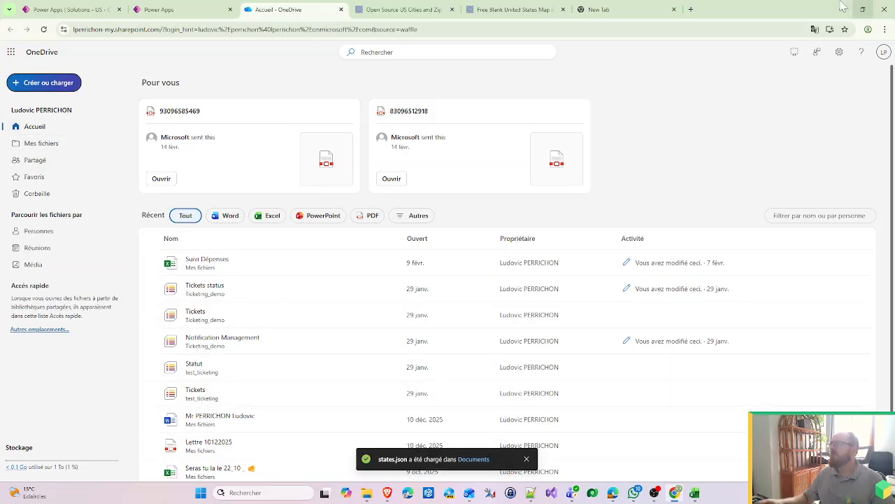
left_click(105, 9)
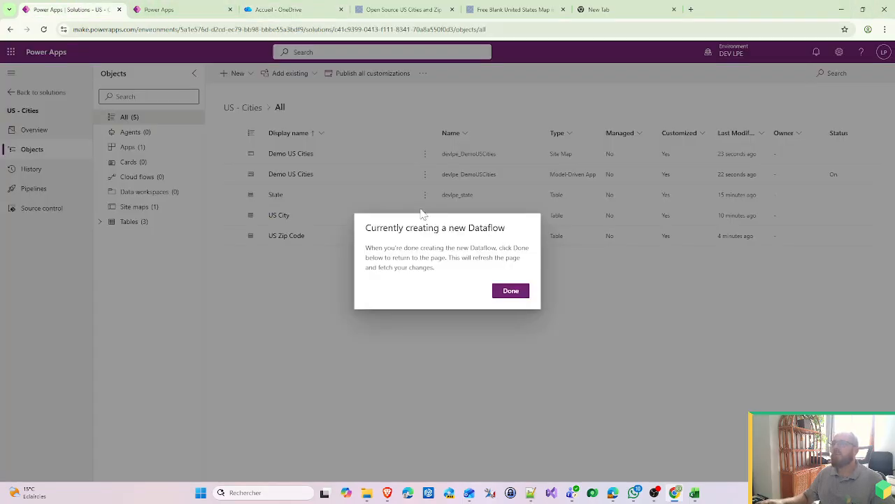
Remove the Custom applied step from the US Cities - Import States query and close the editor.
left_click(511, 290)
left_click(185, 10)
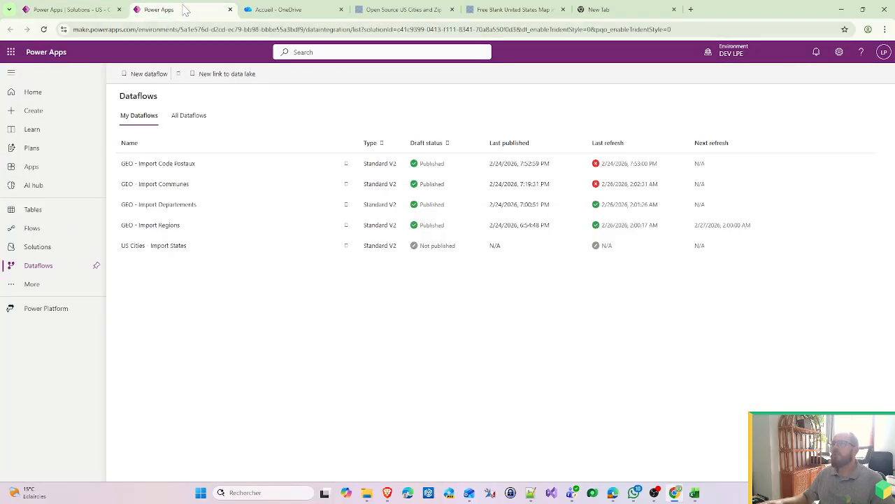
left_click(345, 246)
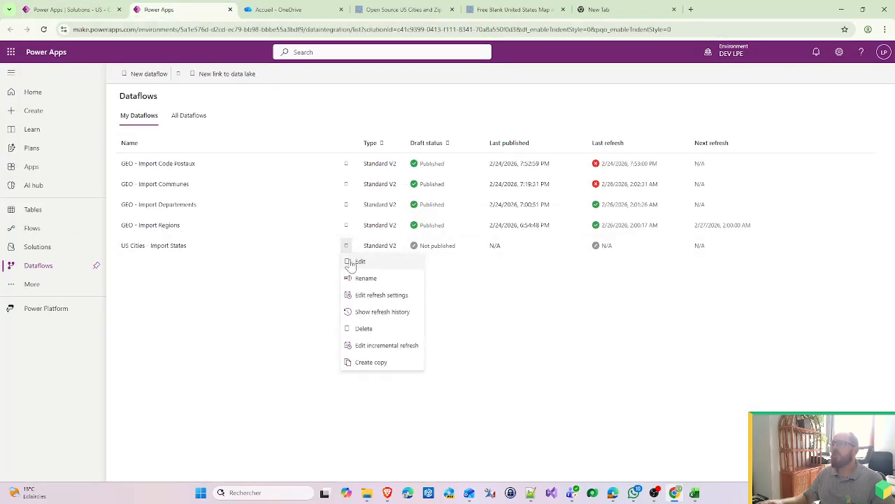
left_click(350, 260)
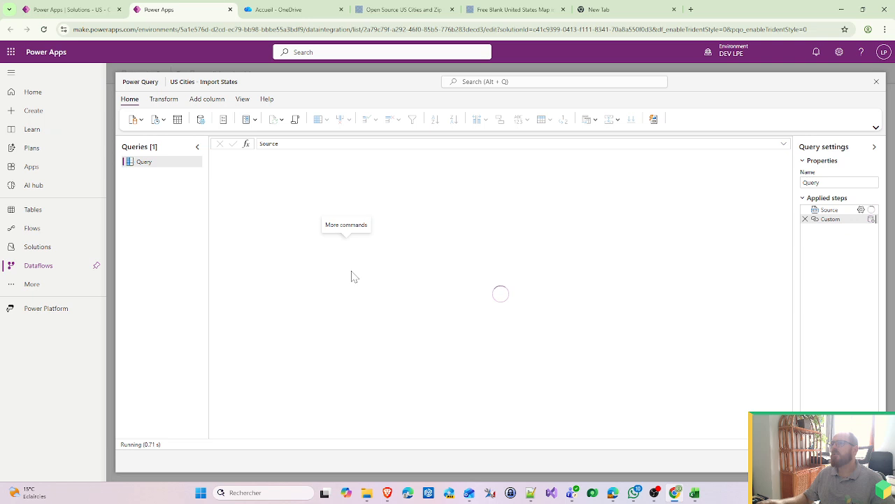
left_click(806, 219)
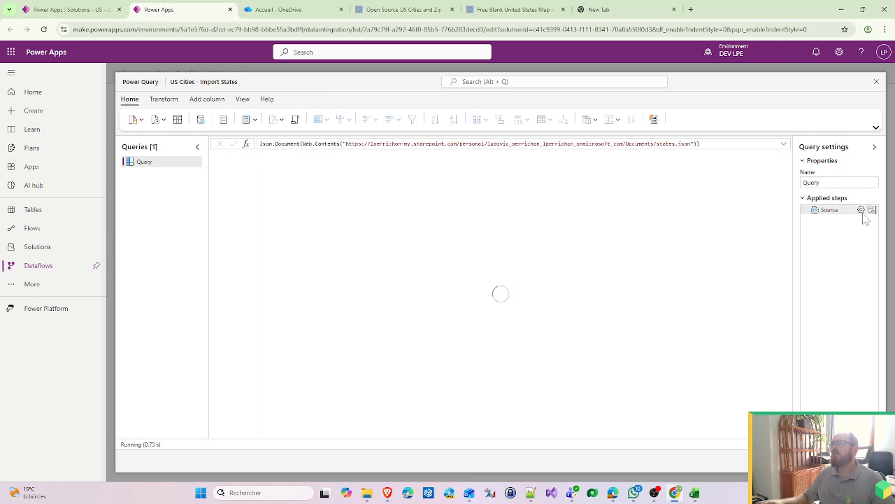
left_click(872, 81)
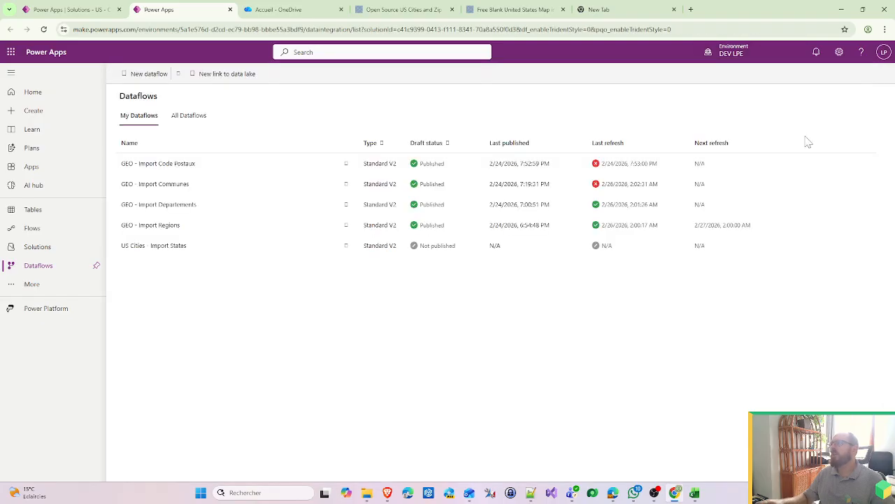
Delete the US Cities - Import States dataflow.
left_click(347, 248)
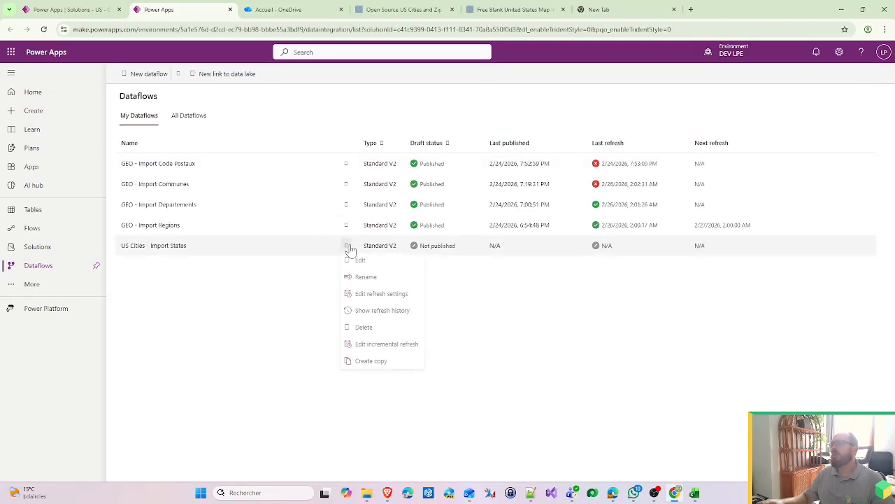
left_click(364, 328)
left_click(551, 291)
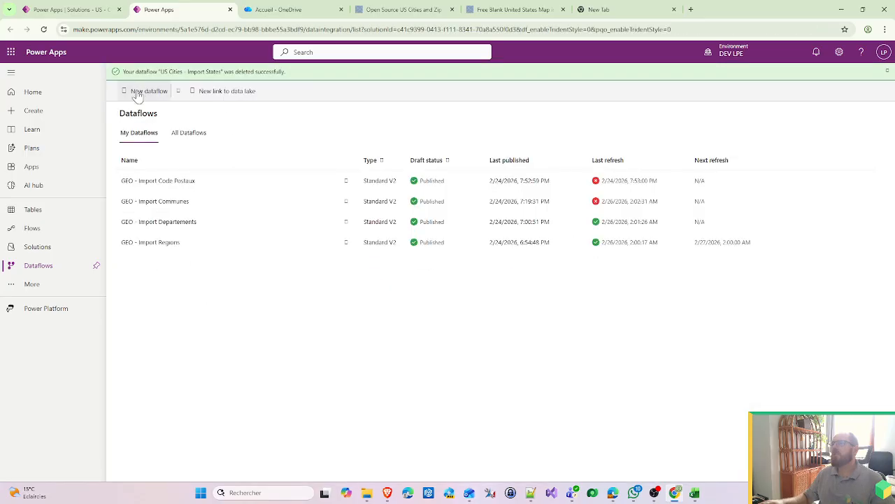
Create a US - Imports States dataflow with a JSON source loading states.json from OneDrive.
left_click(136, 91)
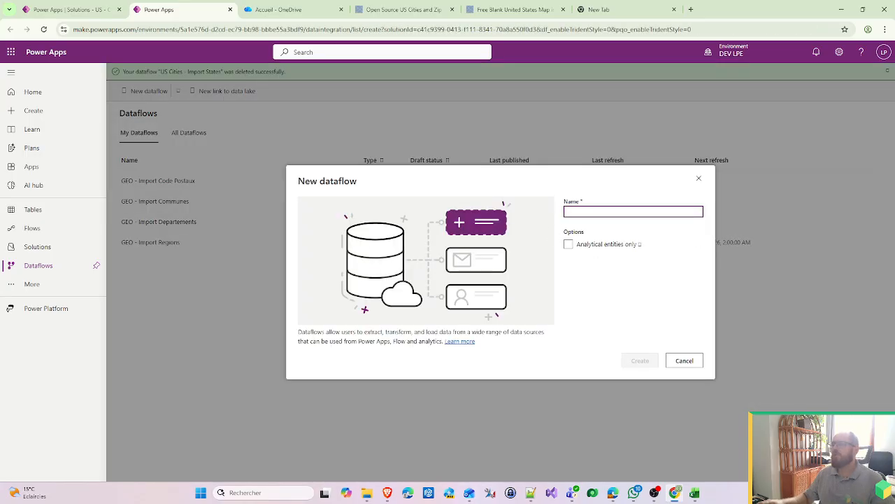
type("US - I")
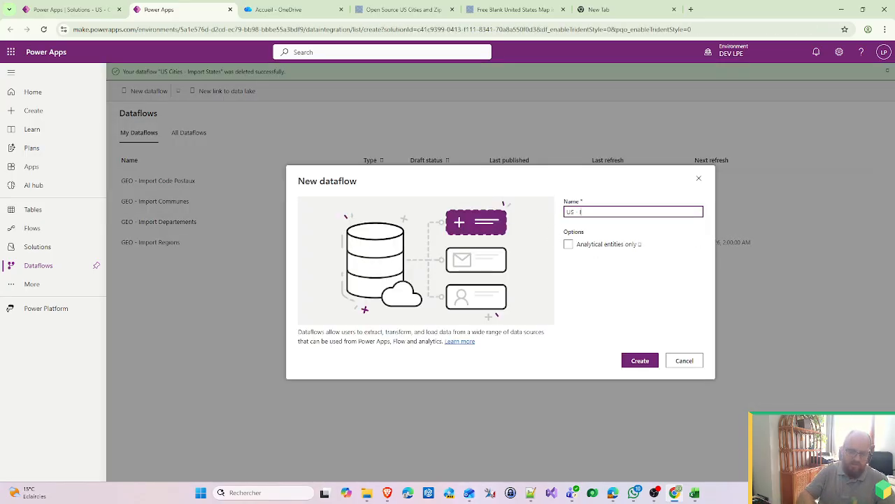
type("mports States")
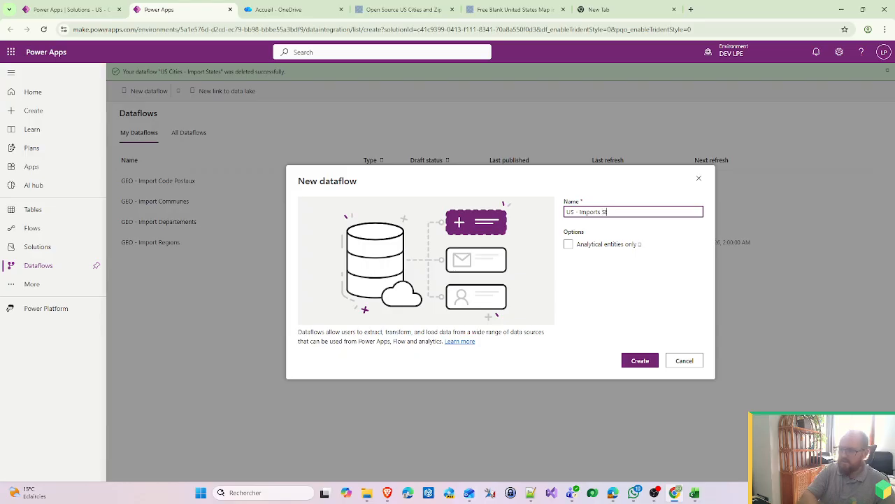
left_click(640, 363)
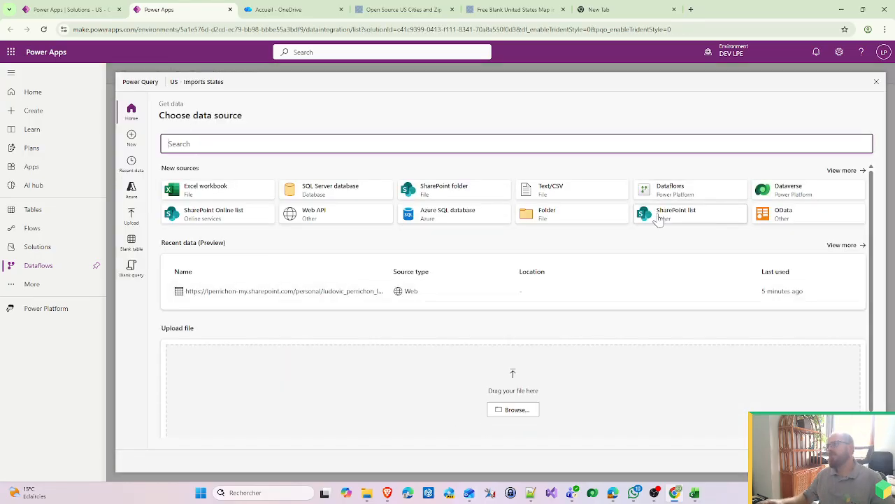
left_click(845, 171)
left_click(535, 198)
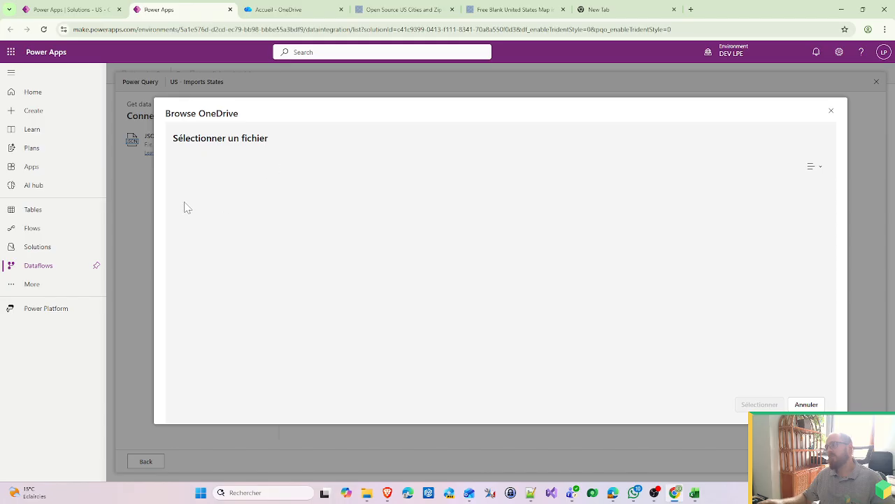
left_click(239, 383)
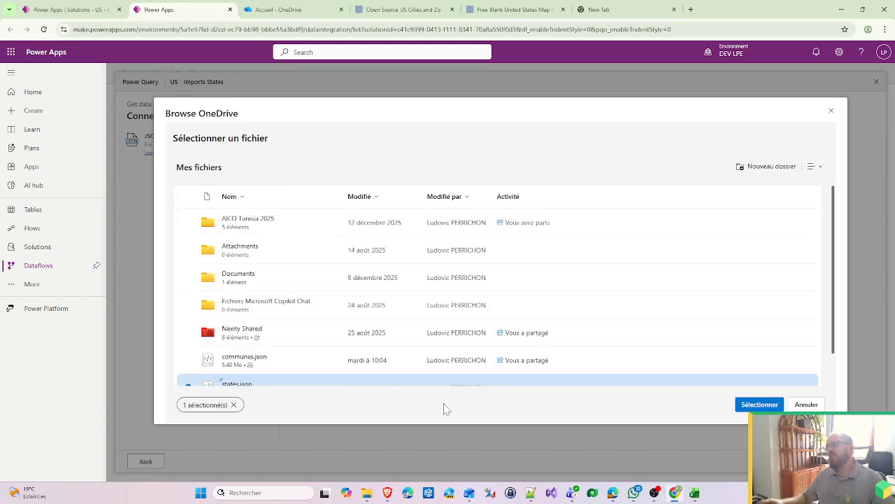
left_click(769, 405)
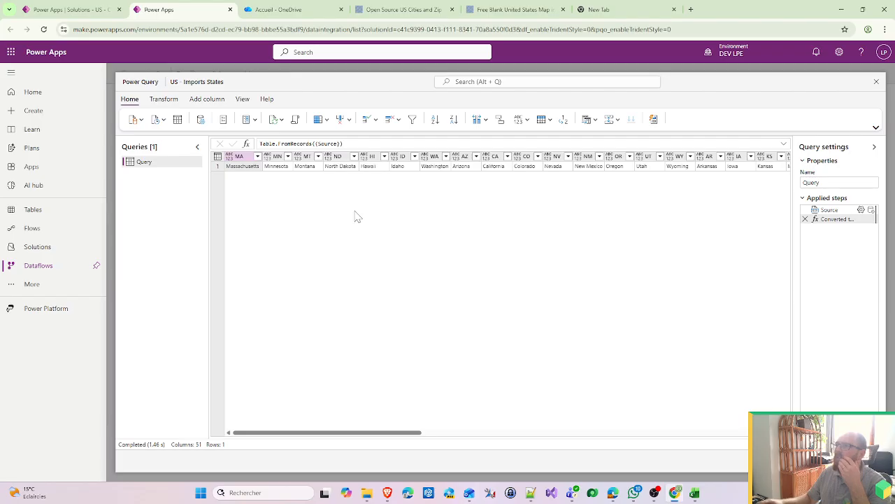
Compare the Source step's 51-field record with the local states.json, then return to OneDrive home.
mouse_move(828, 213)
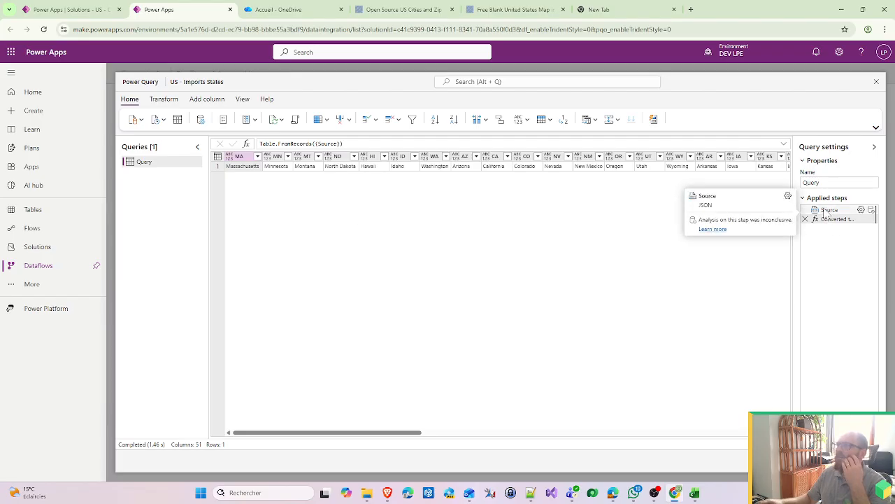
left_click(828, 212)
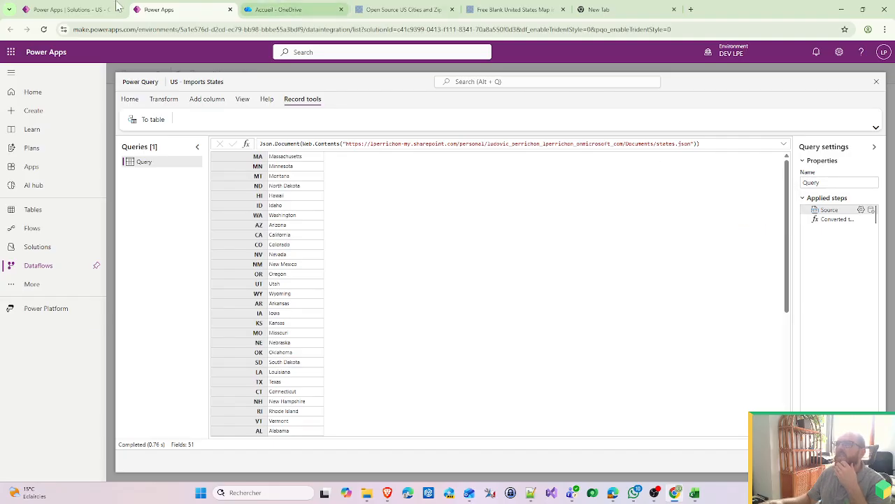
left_click(530, 493)
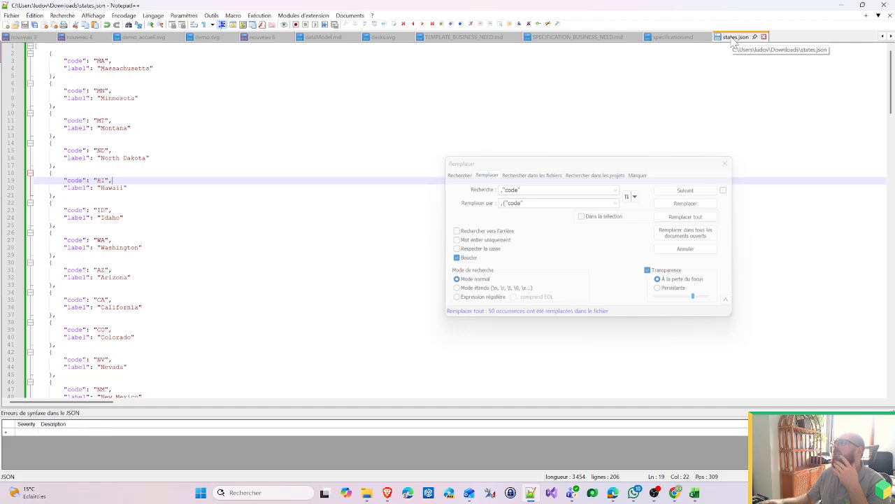
left_click(841, 5)
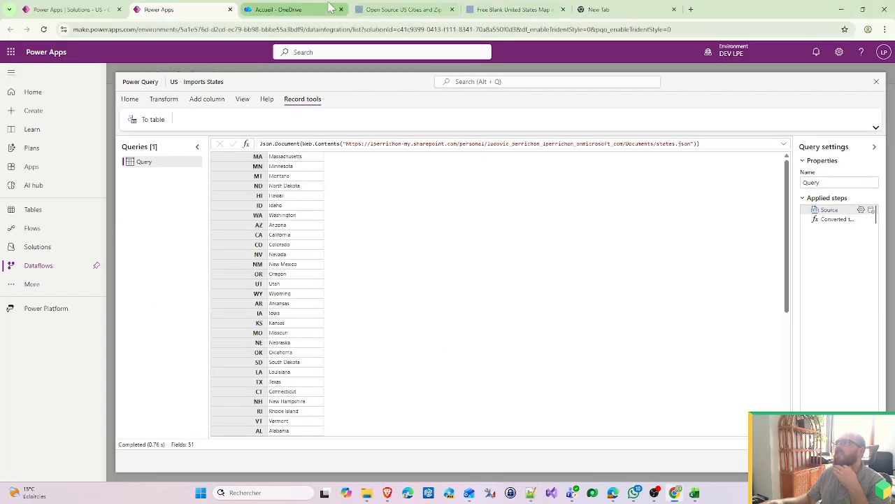
left_click(279, 9)
scroll(233, 399, "down", 1)
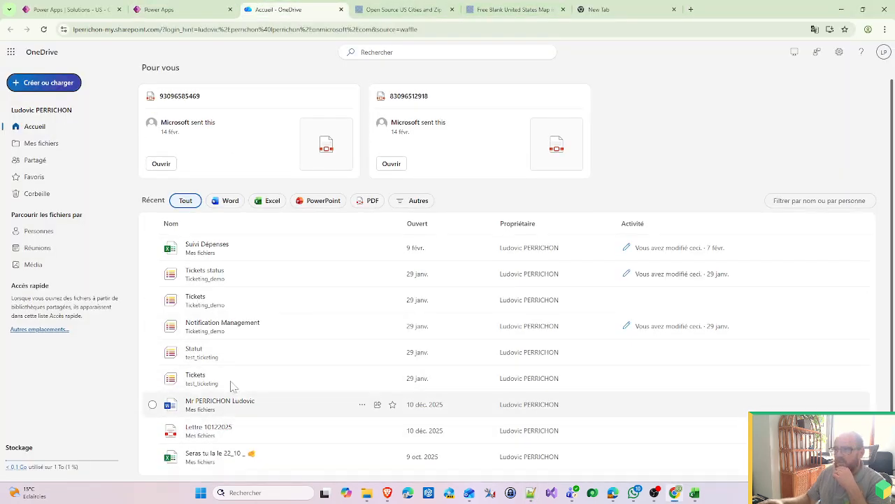
Open My files and review the contents of states.json in the viewer.
left_click(41, 144)
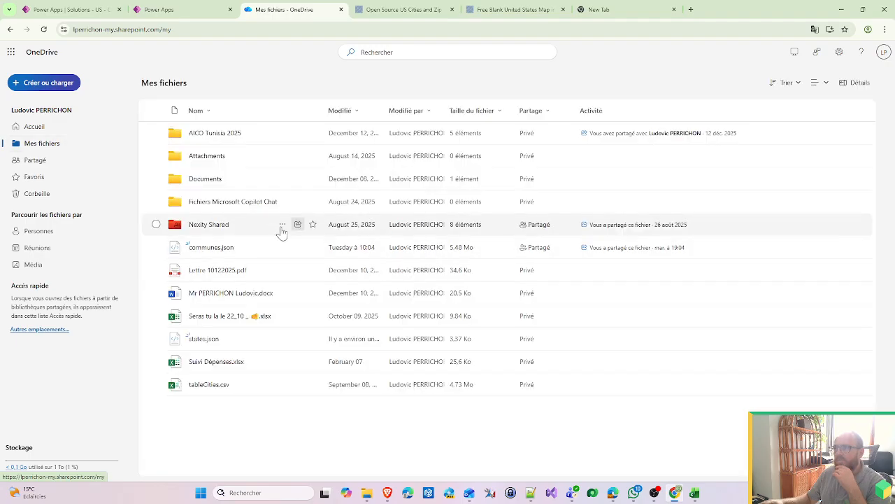
left_click(201, 340)
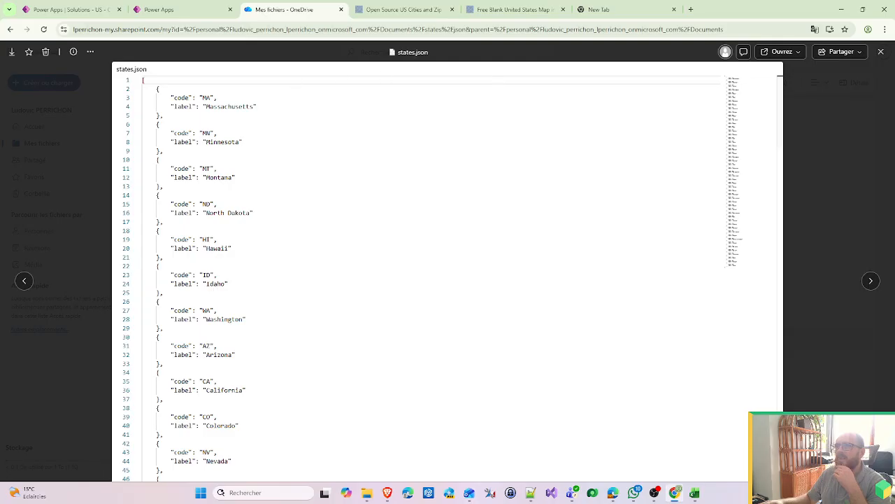
scroll(133, 236, "down", 3)
scroll(777, 98, "up", 3)
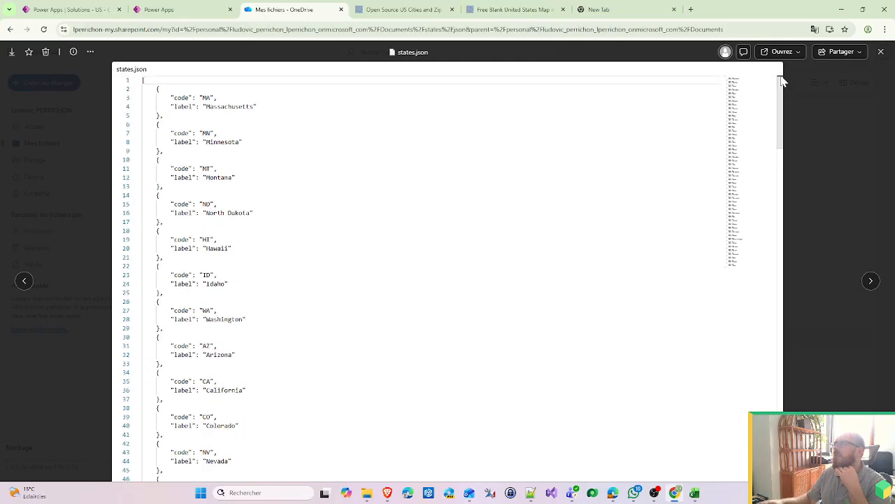
left_click(881, 52)
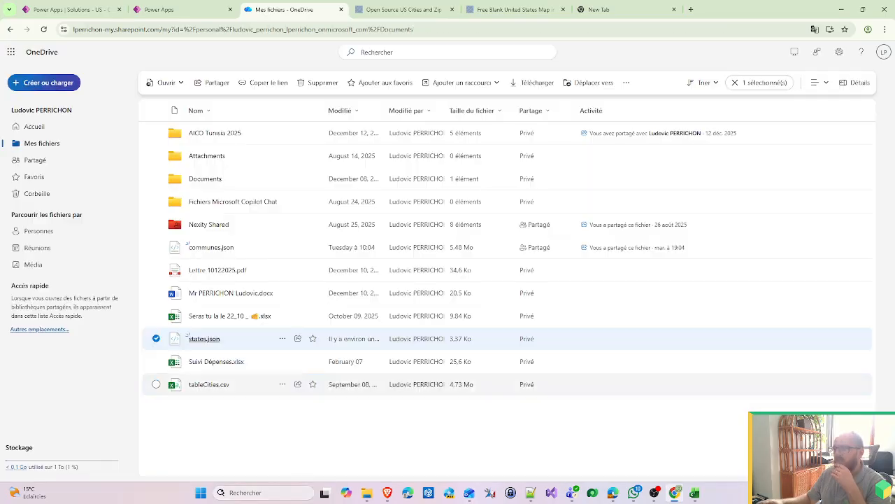
Delete the old states.json from OneDrive and reload the My files list.
left_click(282, 338)
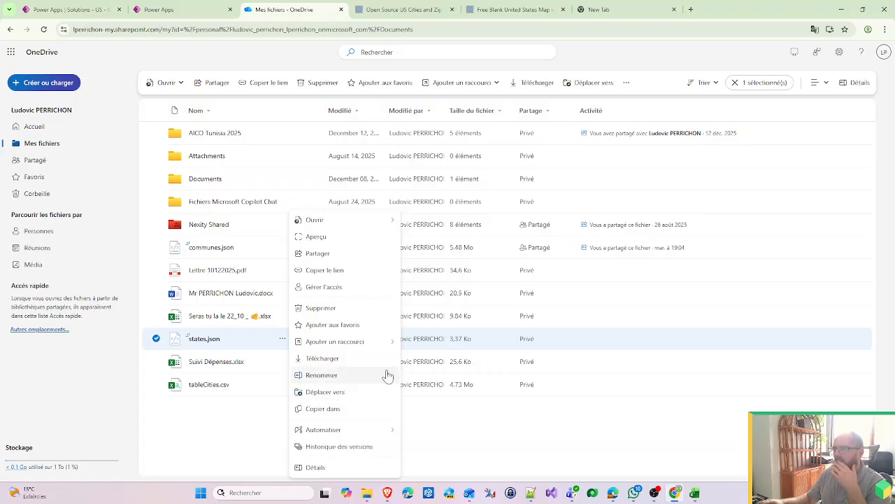
left_click(490, 446)
left_click(282, 339)
left_click(320, 307)
left_click(467, 299)
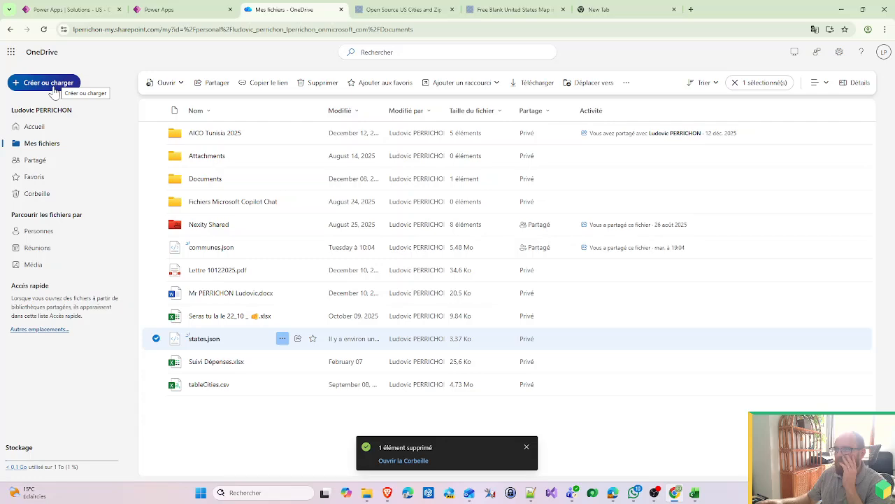
left_click(250, 30)
key("Return")
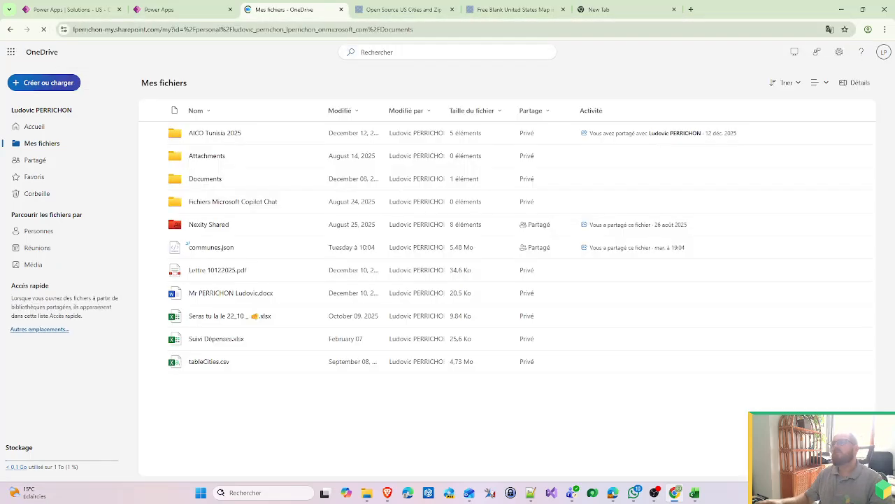
Upload the fresh states.json from Downloads into OneDrive My files.
left_click(49, 83)
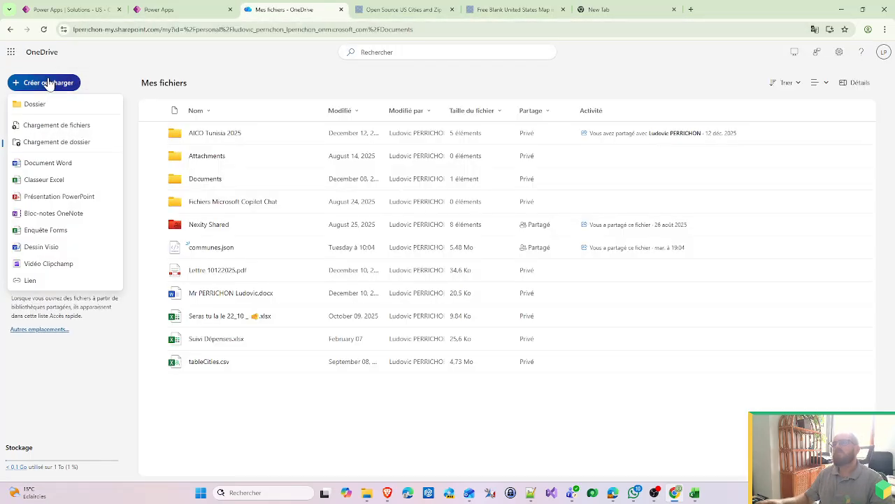
left_click(44, 126)
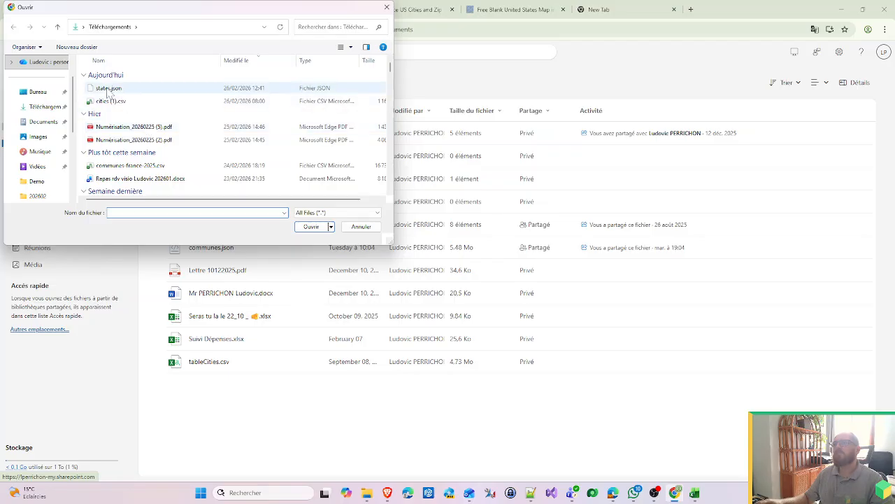
double_click(111, 90)
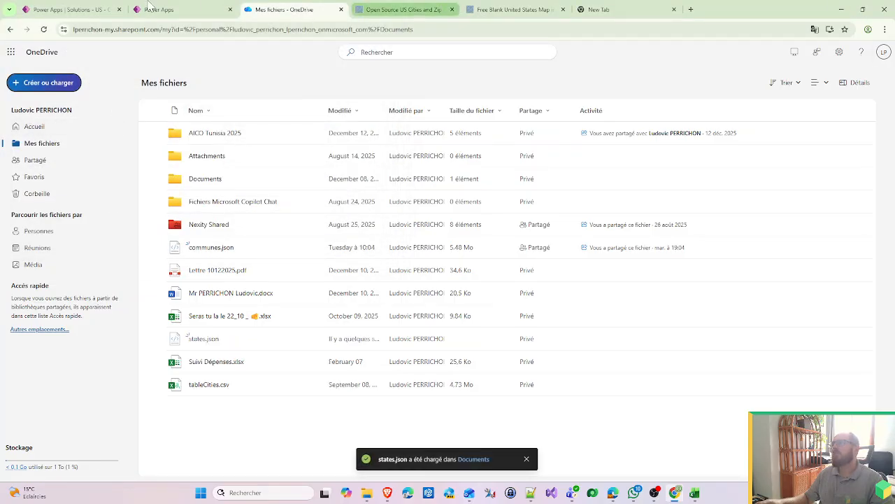
left_click(109, 9)
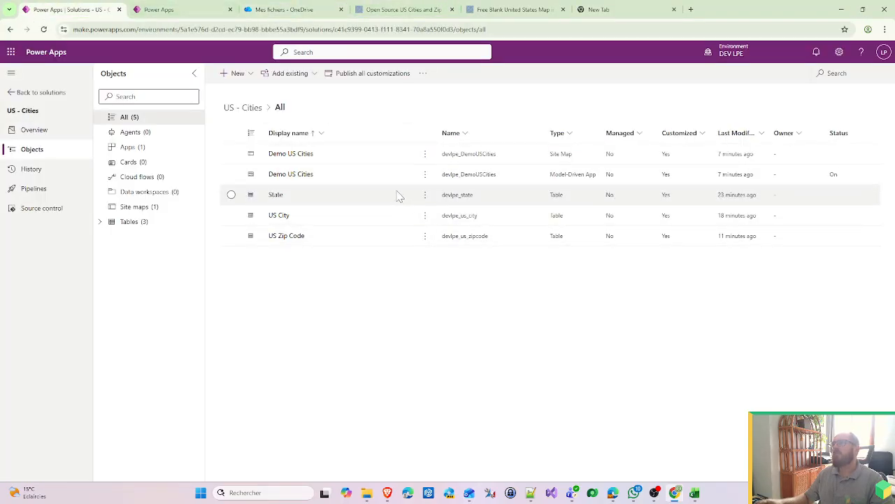
Reopen the US - Imports States dataflow to inspect its Source step's JSON formula.
left_click(158, 9)
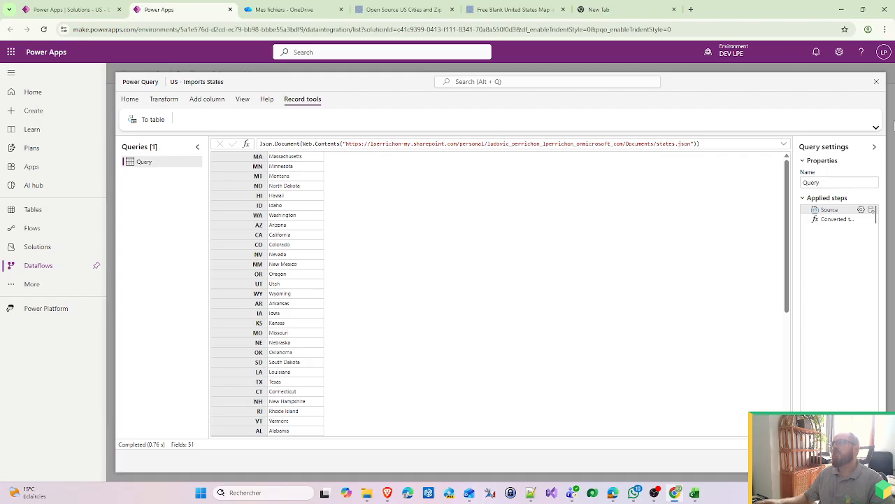
left_click(876, 81)
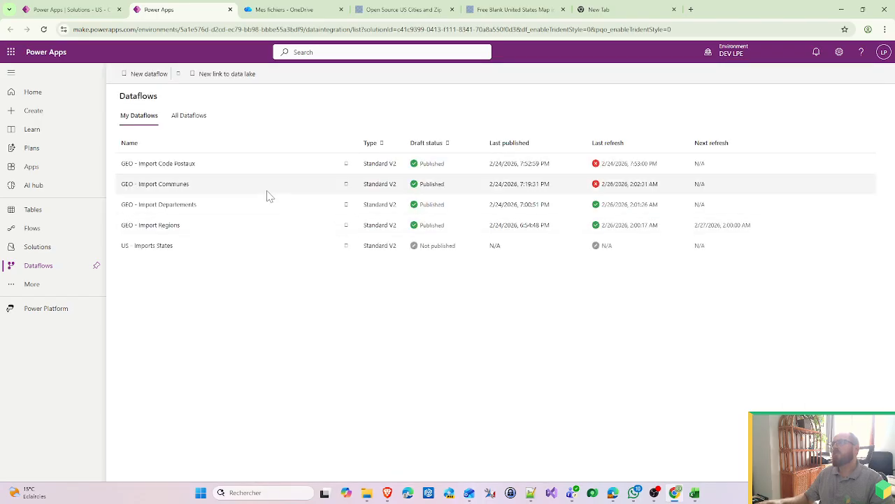
left_click(345, 246)
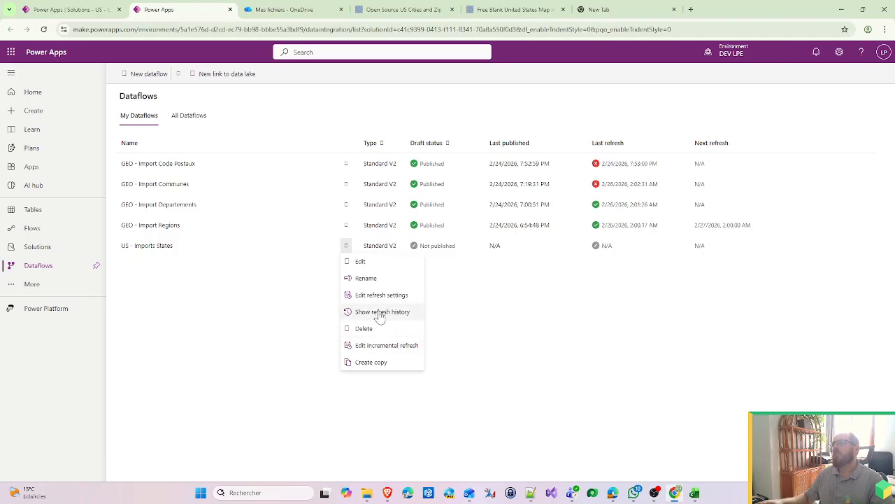
left_click(359, 261)
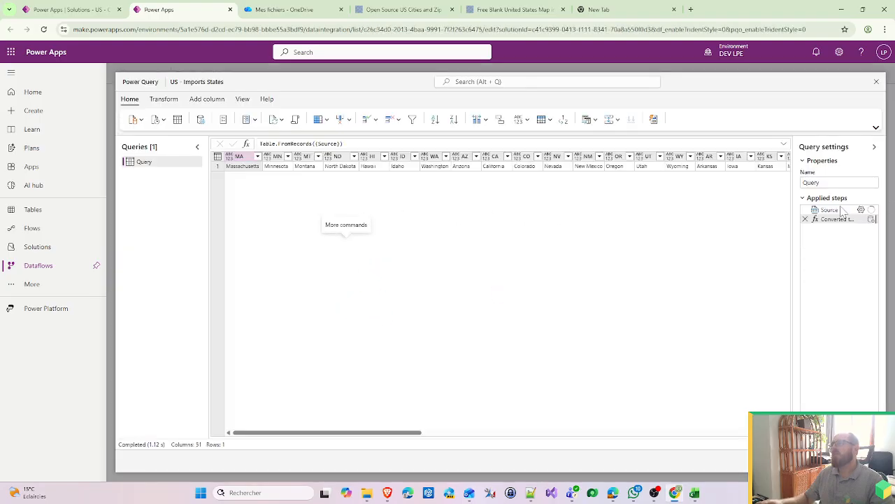
left_click(836, 210)
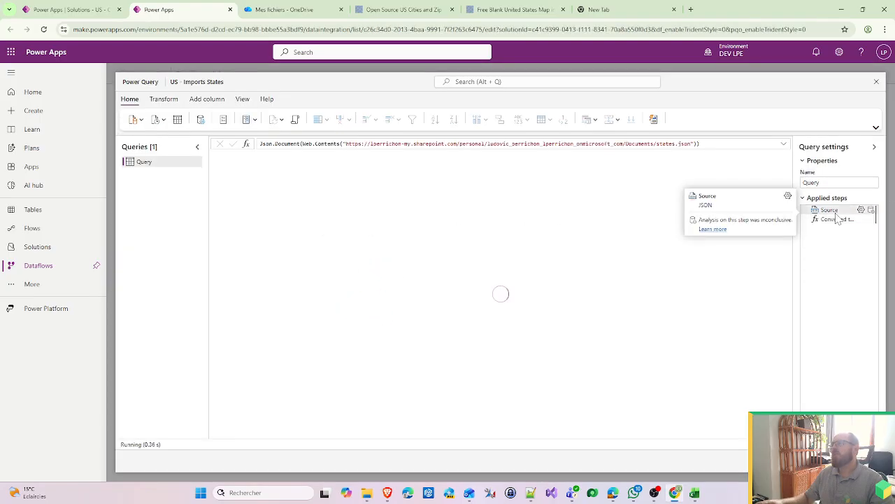
left_click(876, 84)
Delete the US - Imports States dataflow.
left_click(346, 245)
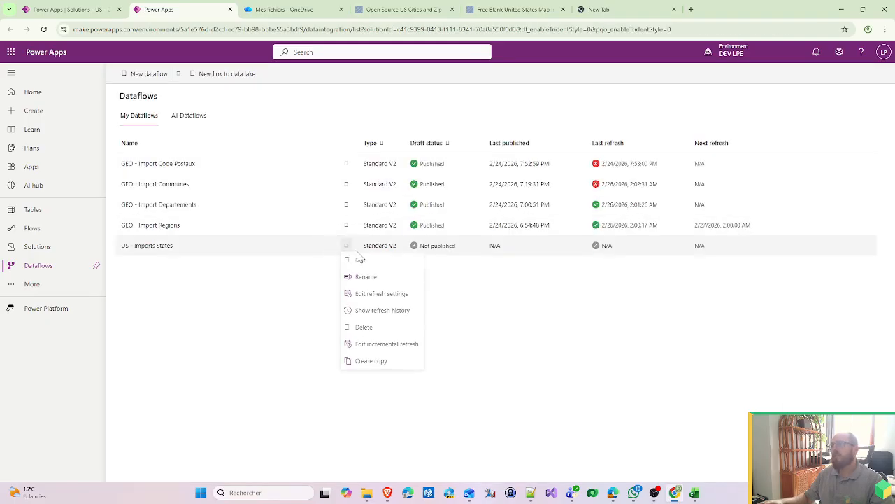
left_click(394, 328)
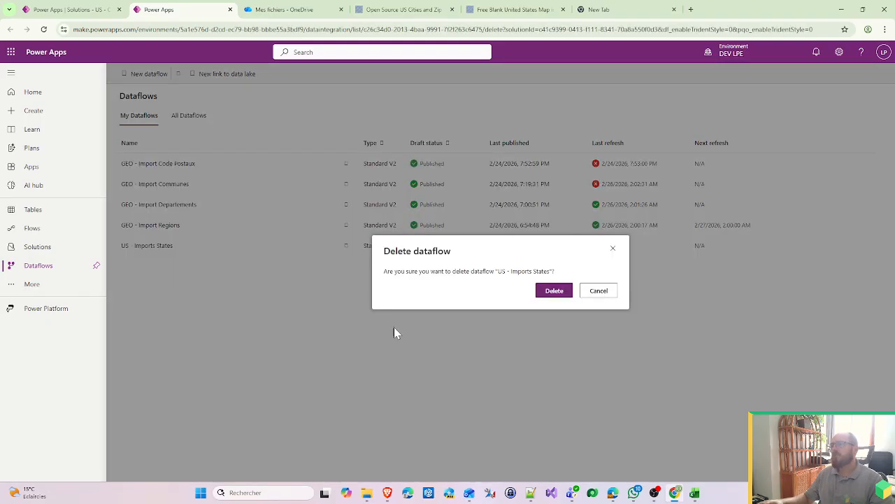
left_click(554, 291)
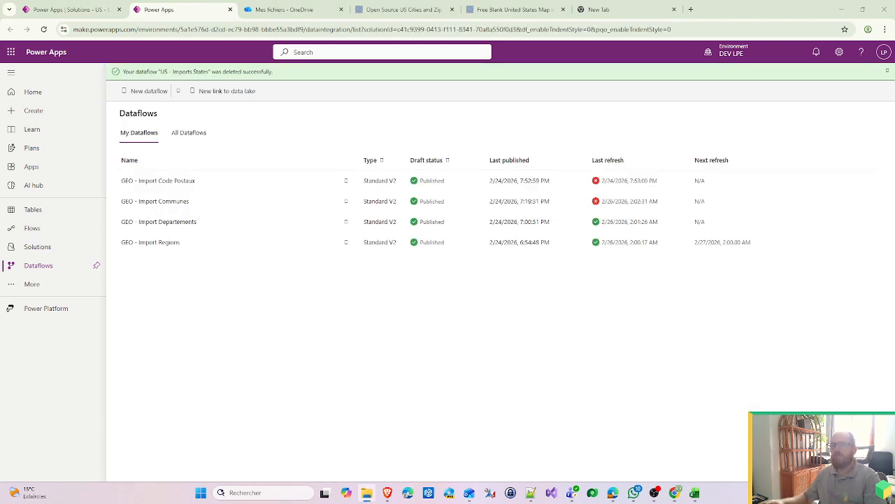
Upload states2.json from the local folder into OneDrive My files.
left_click(294, 9)
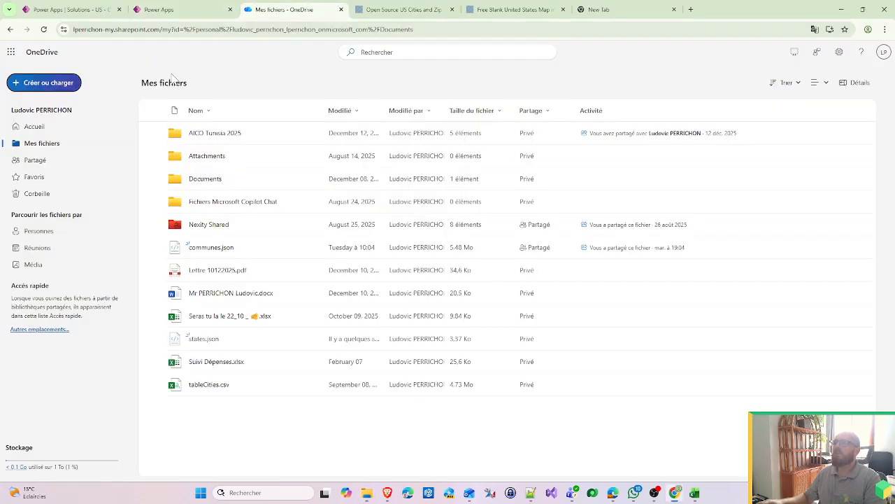
left_click(44, 82)
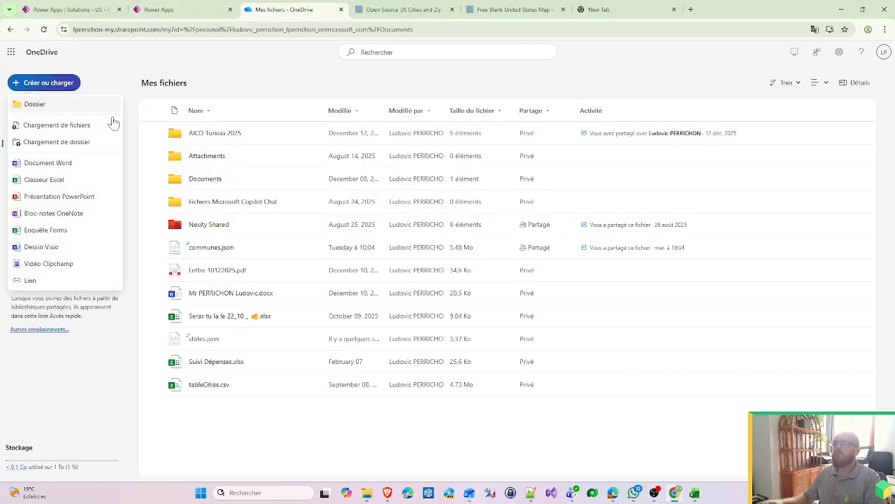
left_click(31, 125)
double_click(122, 89)
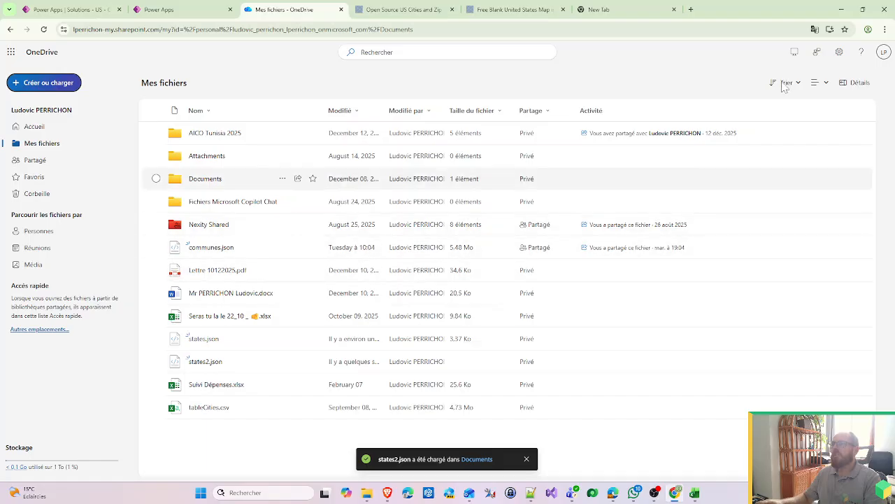
left_click(105, 10)
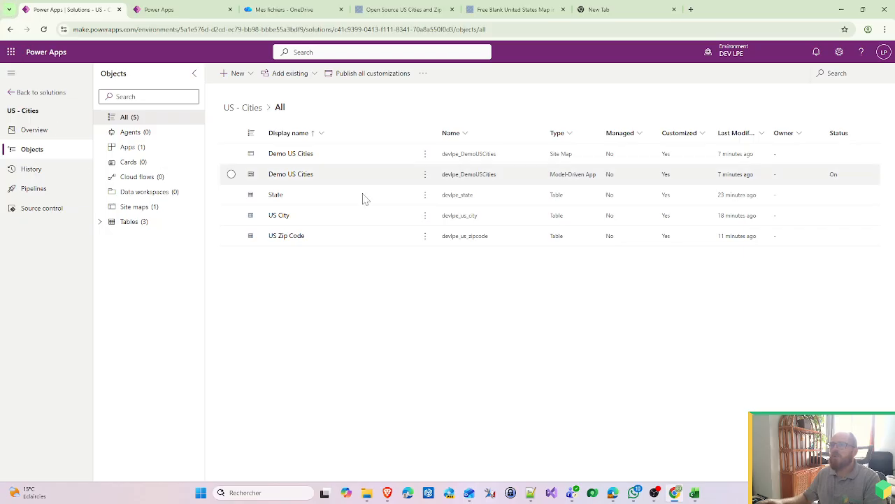
Create a new dataflow named 'US - Import Cities'.
left_click(160, 9)
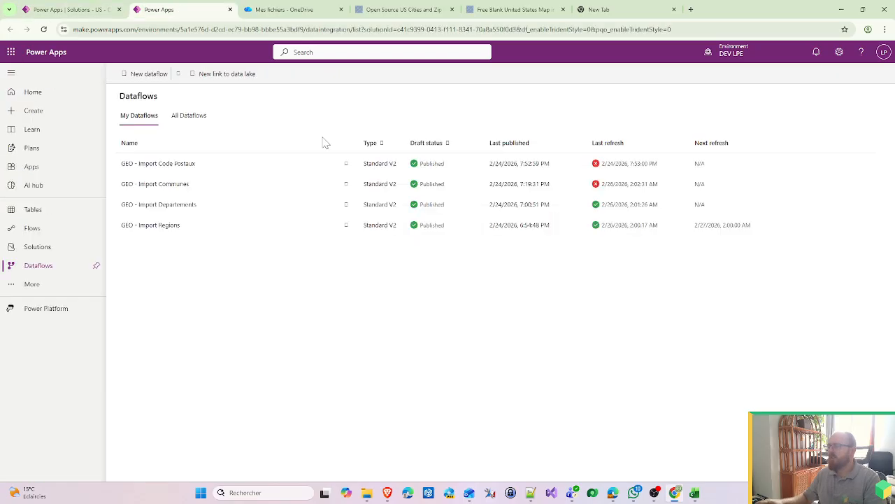
left_click(148, 75)
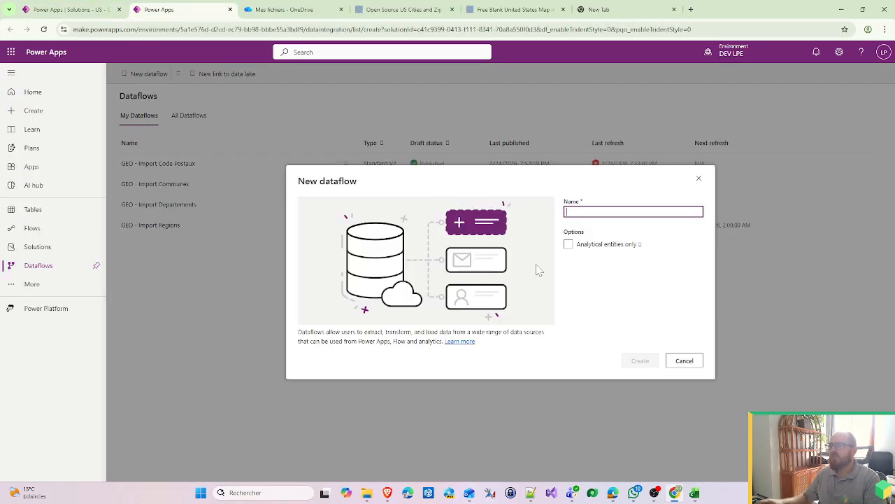
type("US")
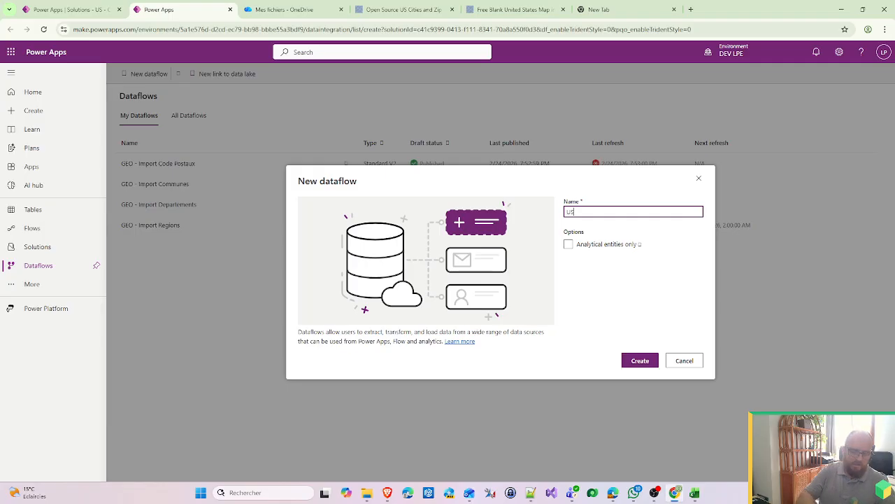
type(" - Import C")
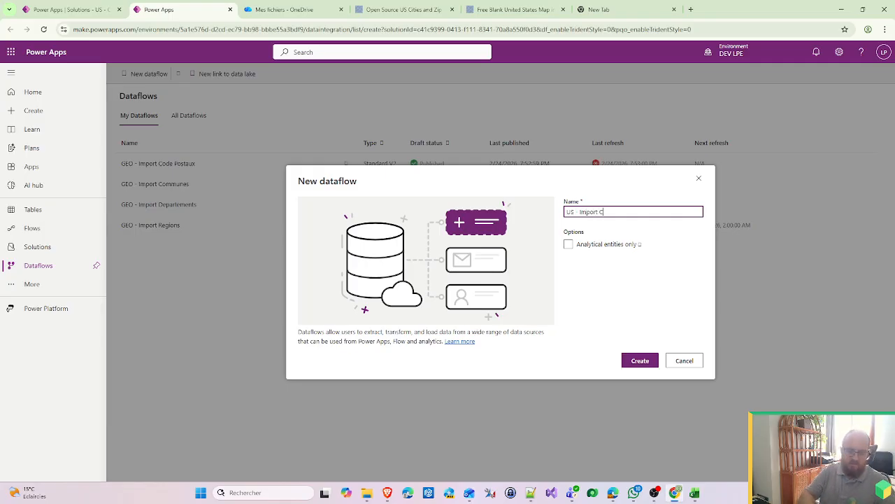
type("o")
key("BackSpace")
type("it")
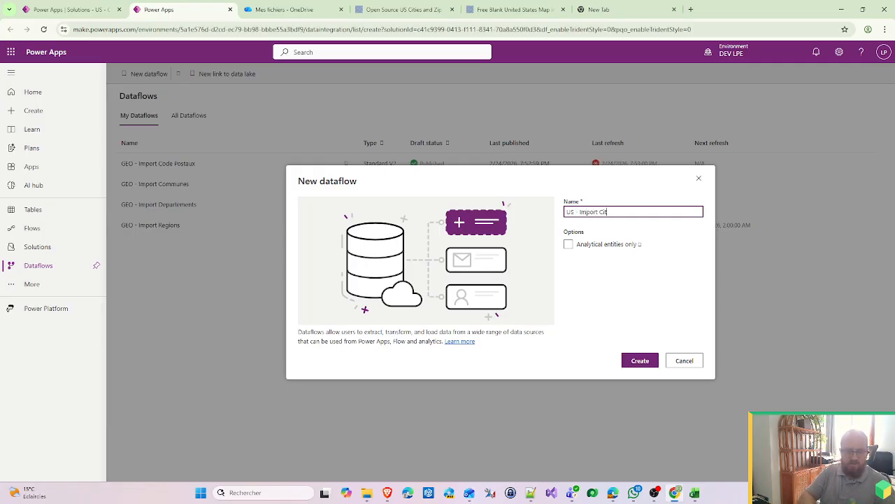
type("ies")
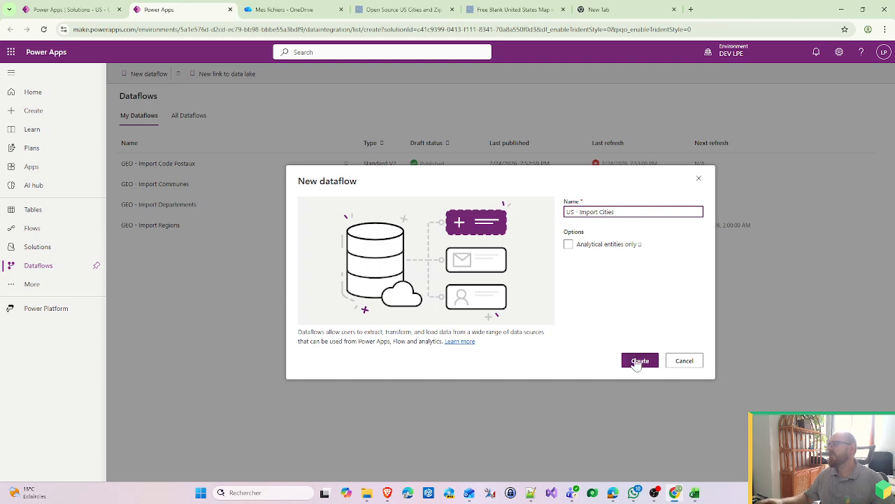
left_click(638, 361)
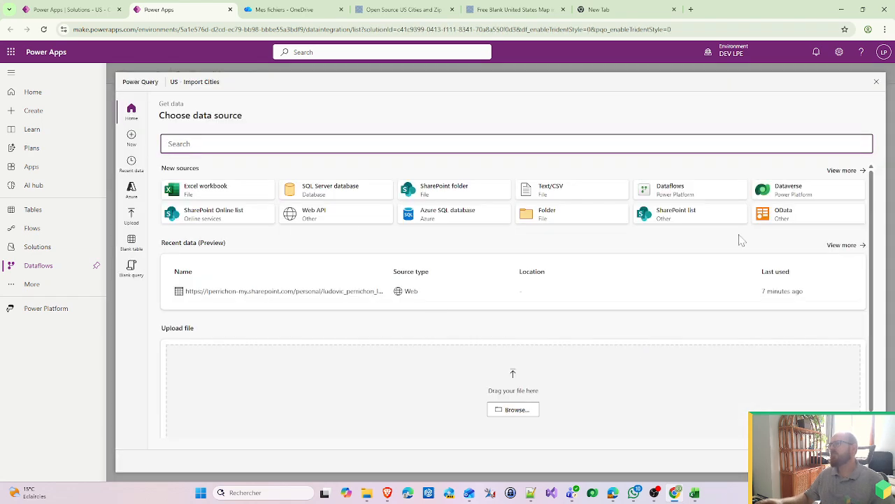
Set the dataflow's JSON source to states2.json from OneDrive.
left_click(857, 174)
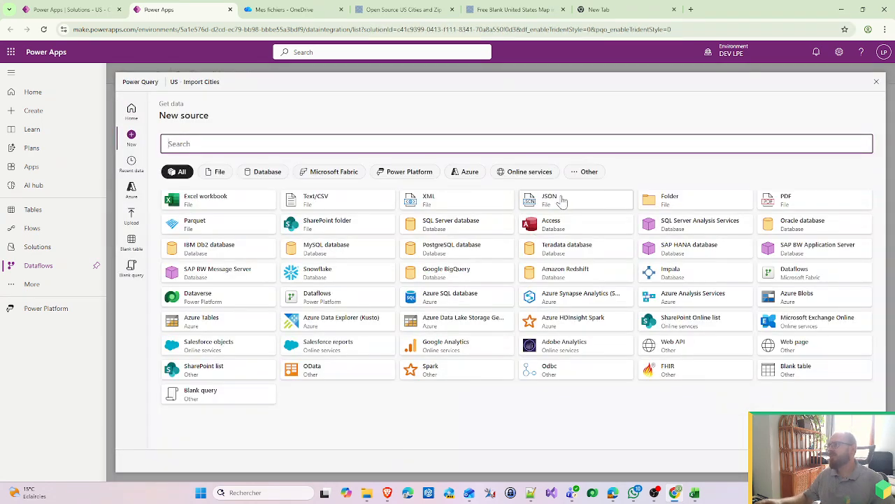
left_click(563, 201)
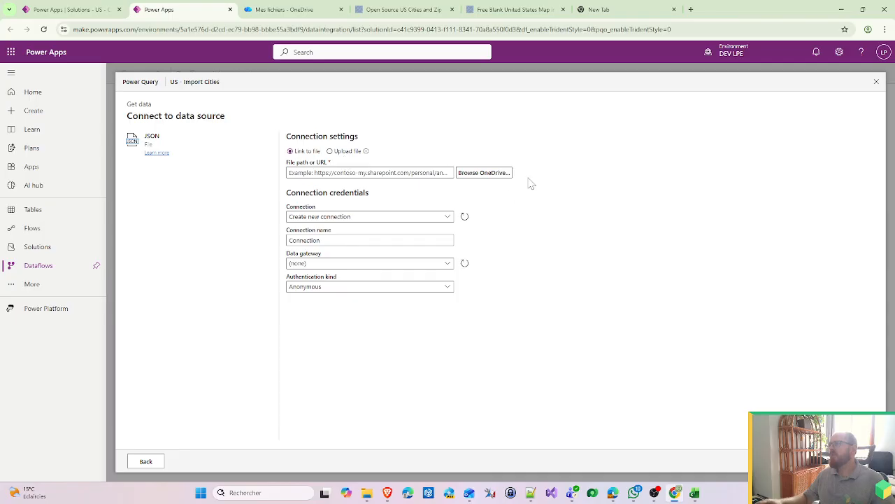
left_click(495, 172)
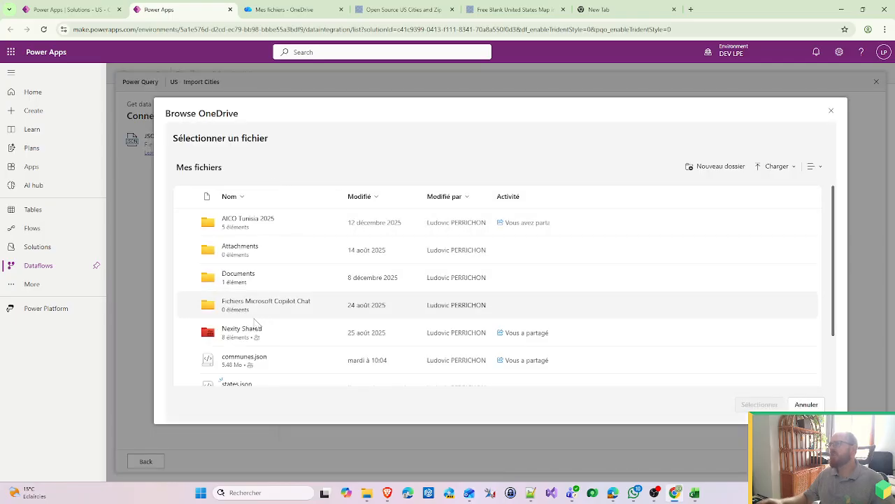
scroll(254, 342, "down", 2)
left_click(254, 368)
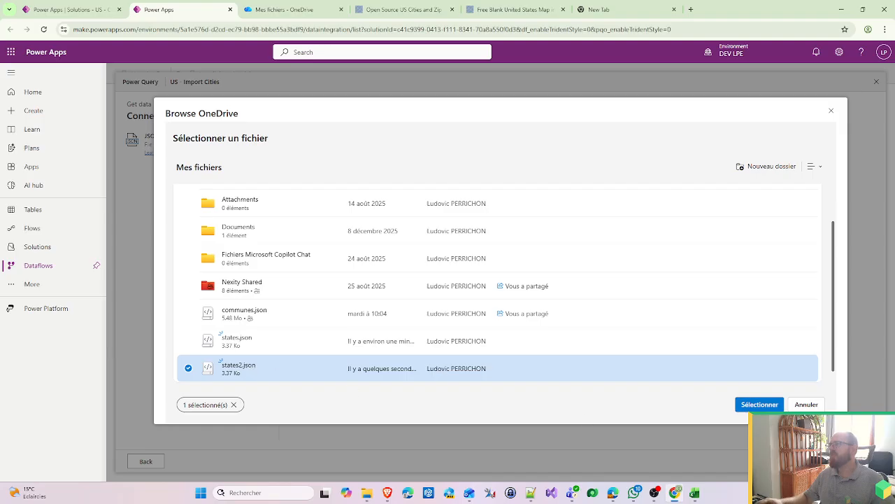
left_click(762, 405)
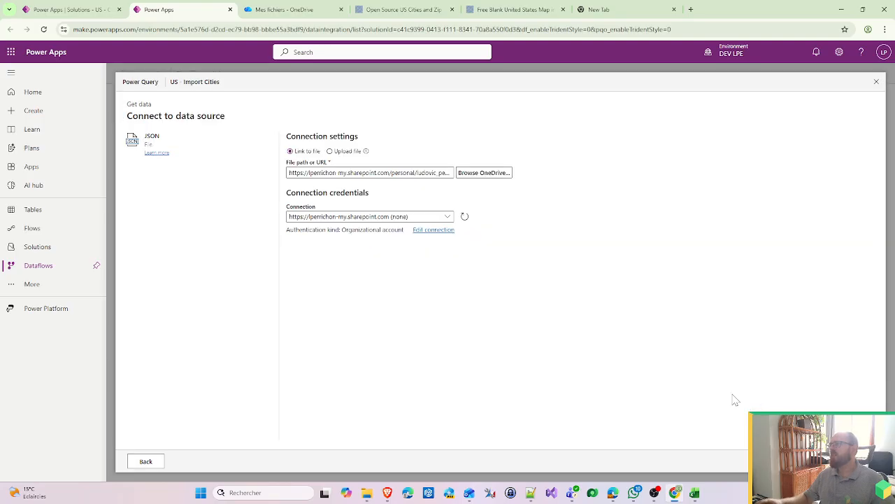
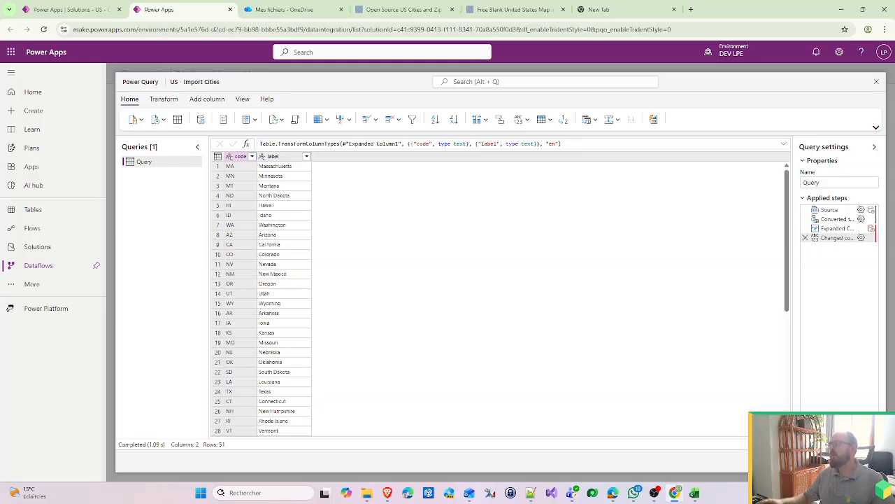
Check the load destination settings, choose loading into an existing table, and return to the query editor.
left_click(858, 461)
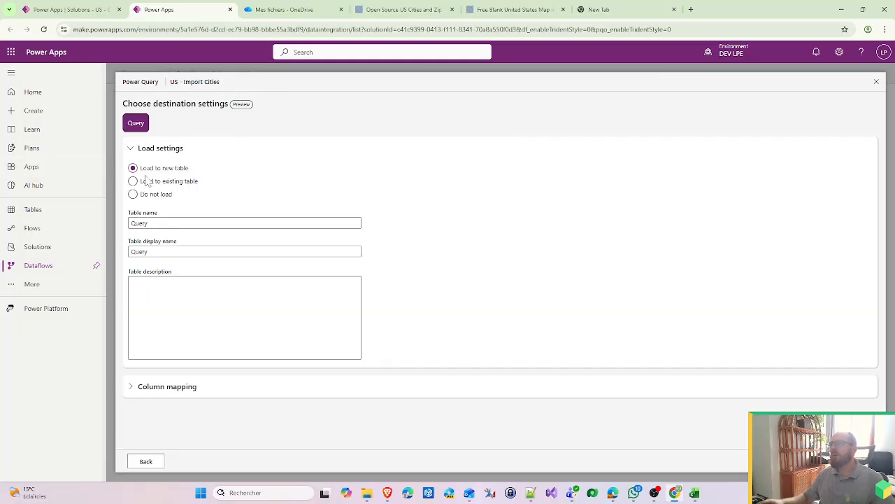
left_click(148, 181)
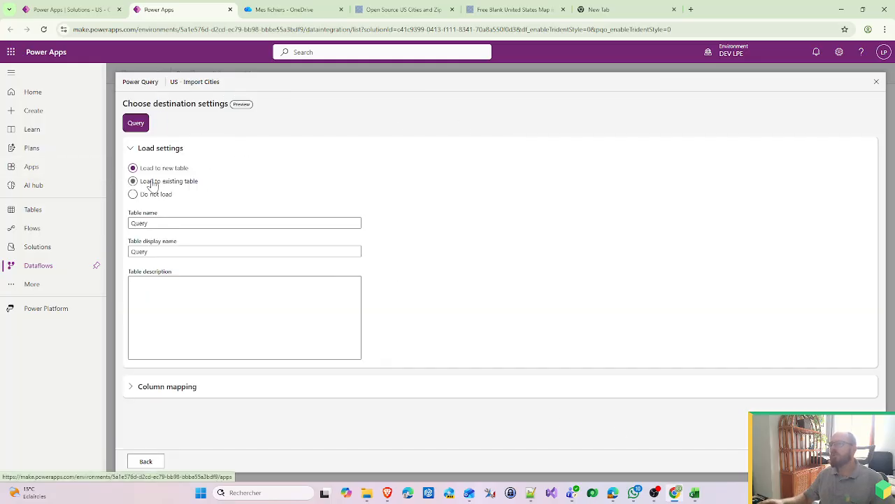
left_click(146, 460)
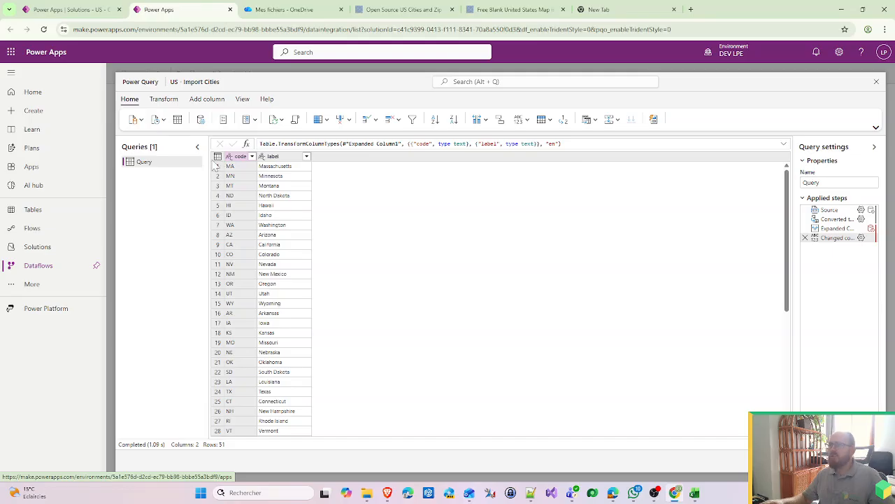
left_click(164, 98)
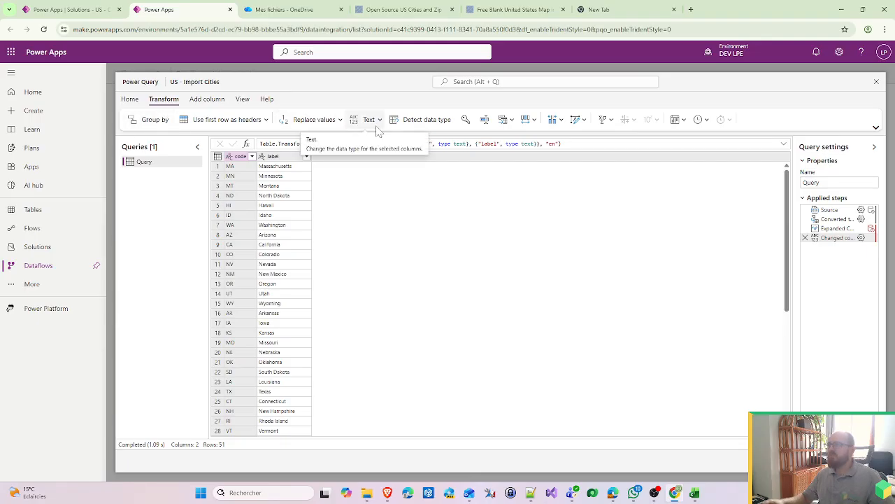
Add a custom column 'Code and Label' with the formula [code] & " " & [label].
left_click(207, 99)
left_click(258, 119)
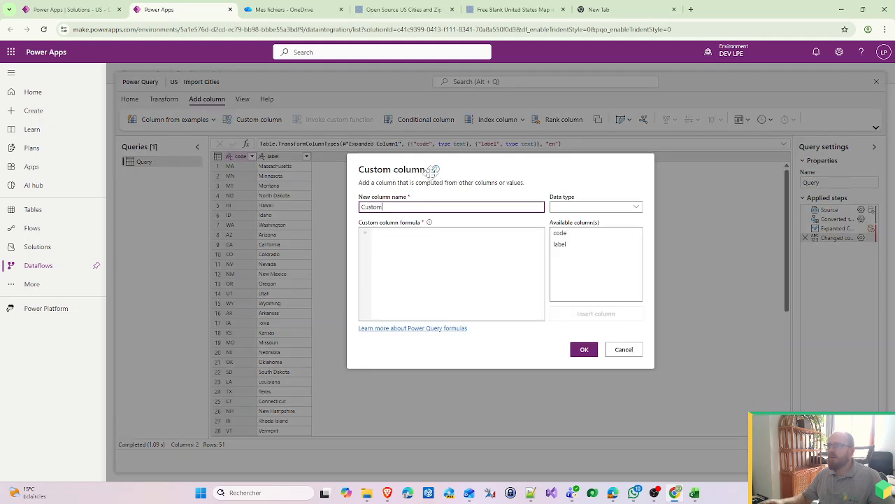
key("ctrl+a")
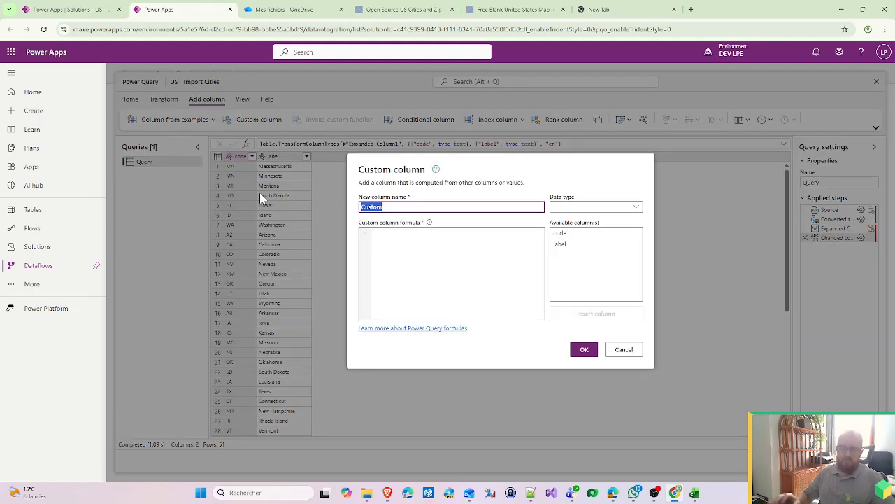
key("BackSpace")
type("Code and Label")
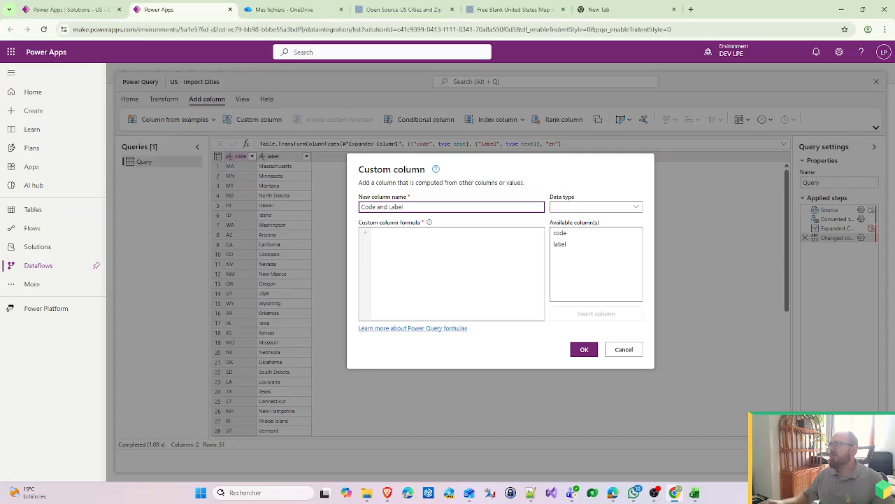
left_click(378, 233)
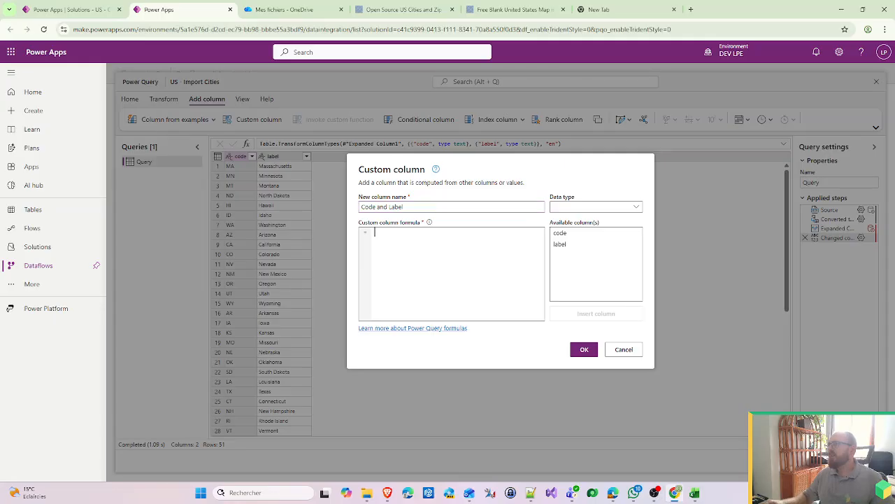
left_click(582, 236)
left_click(597, 313)
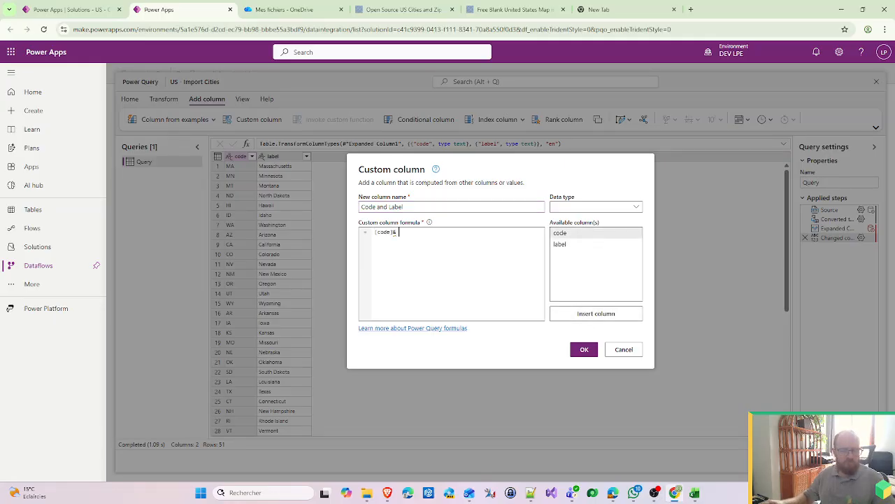
type("&")
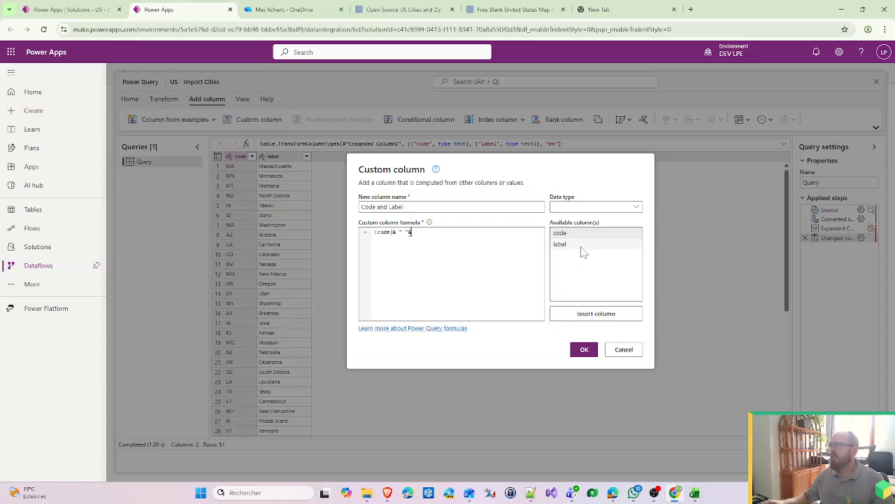
left_click(582, 246)
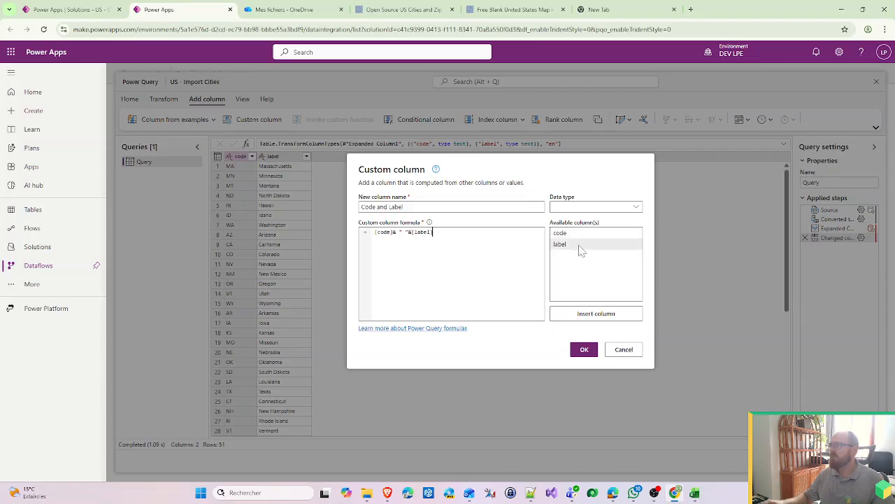
left_click(584, 347)
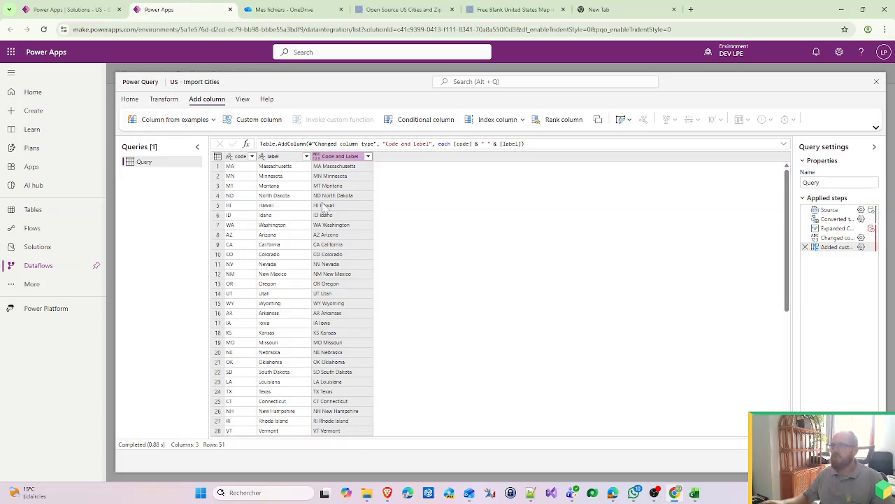
Reopen the Get data source picker and choose View more to list every connector.
left_click(130, 99)
left_click(163, 99)
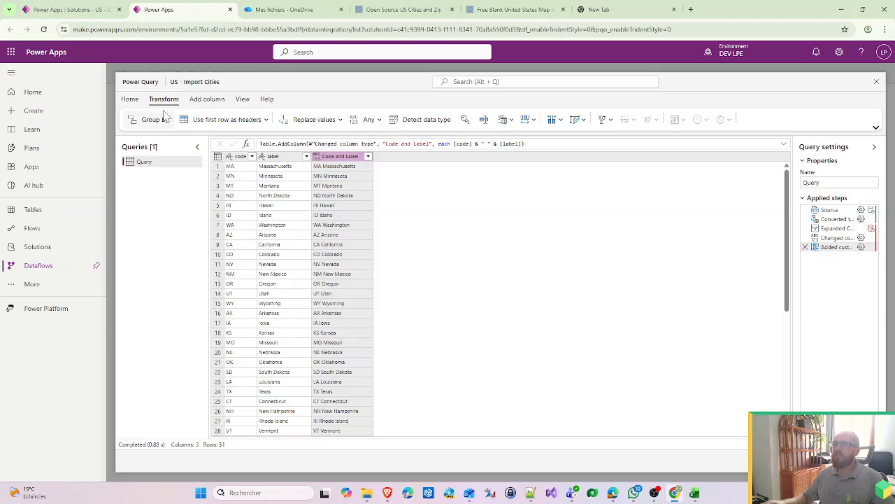
left_click(132, 100)
left_click(133, 120)
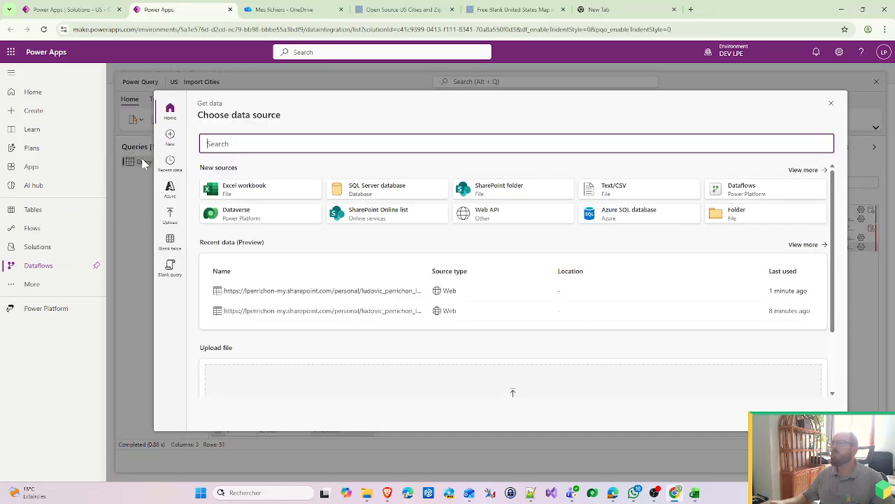
left_click(830, 106)
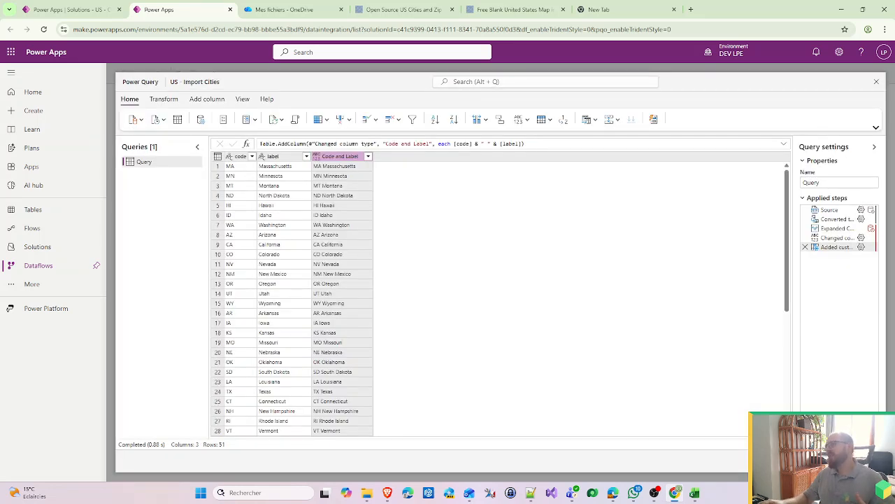
left_click(856, 461)
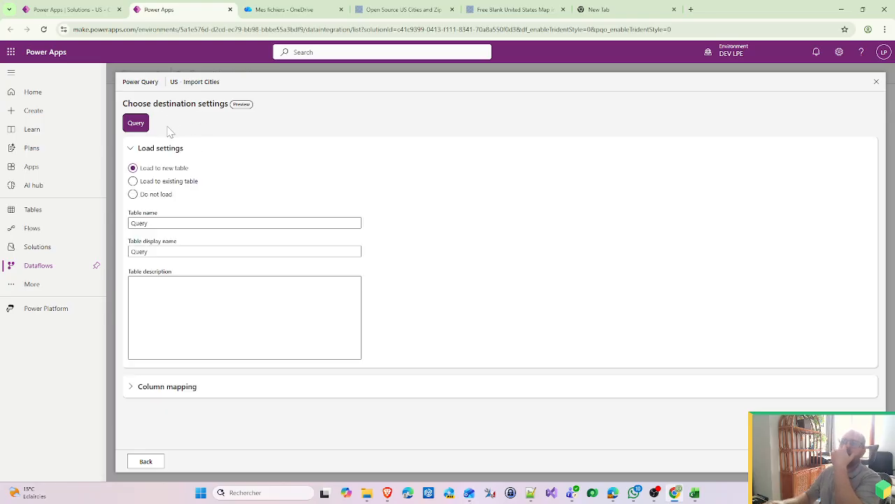
left_click(146, 463)
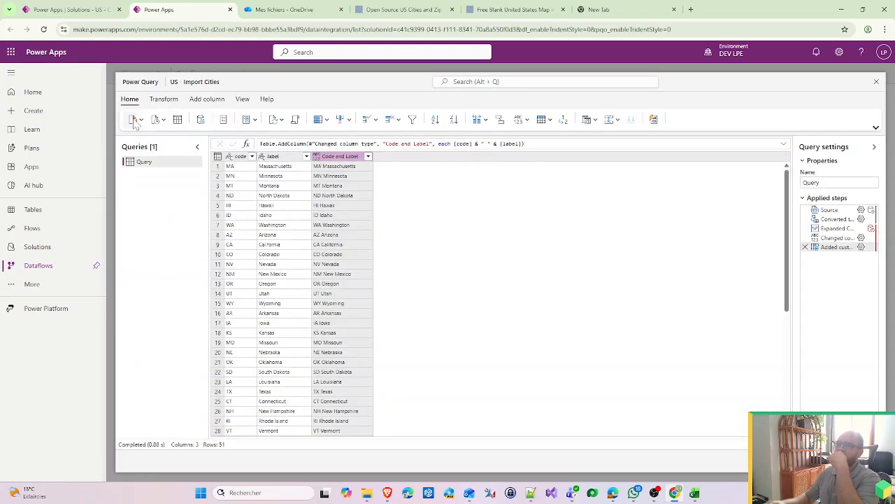
left_click(132, 122)
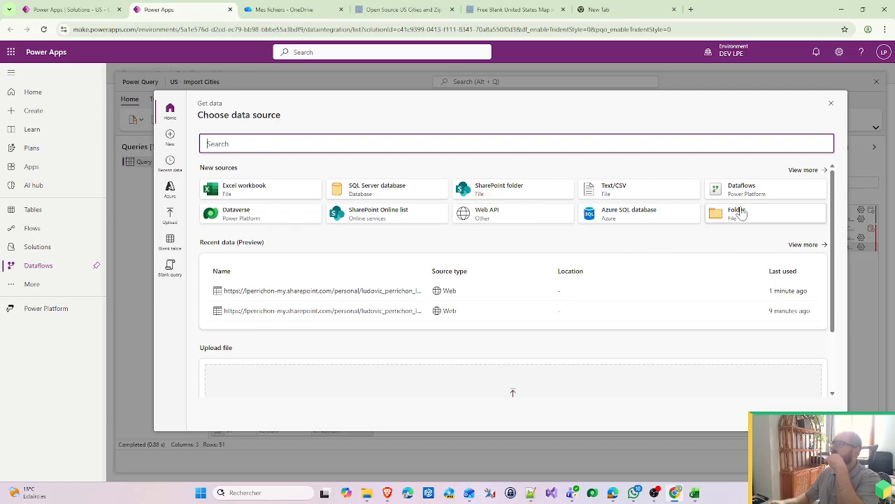
left_click(807, 170)
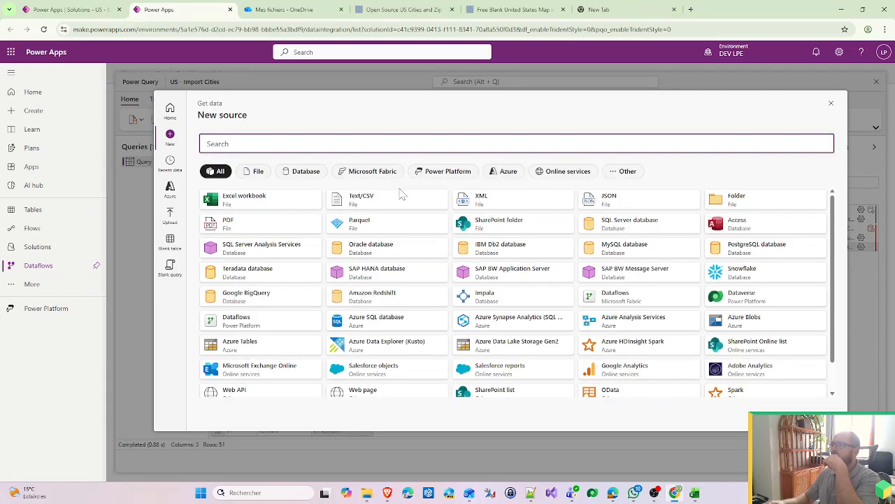
Pick Text/CSV and paste the simplemaps cities CSV download link as the file path.
left_click(361, 199)
left_click(404, 9)
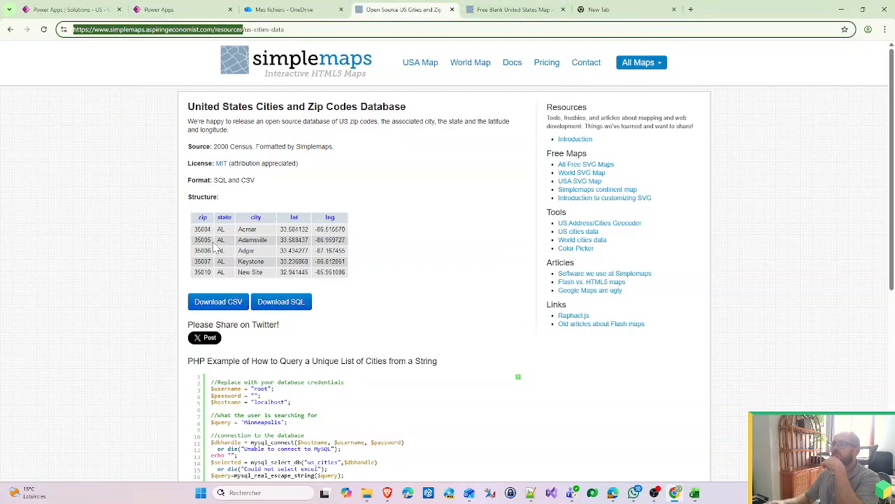
right_click(230, 304)
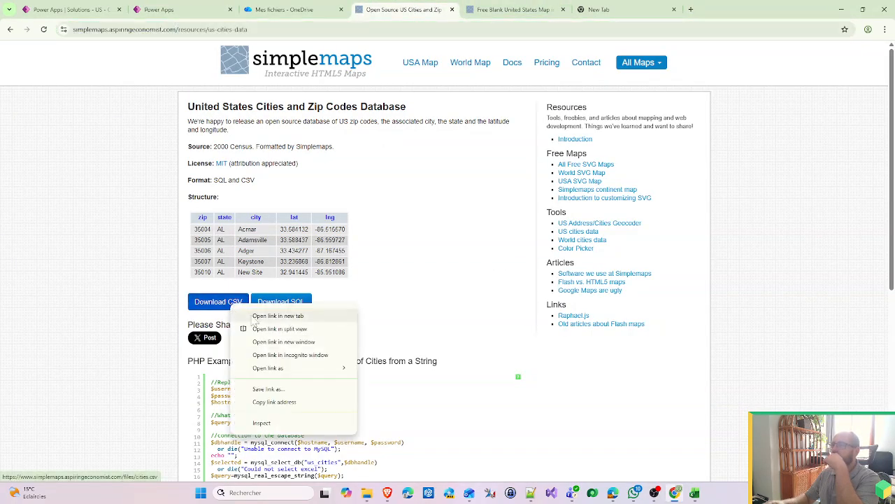
left_click(284, 409)
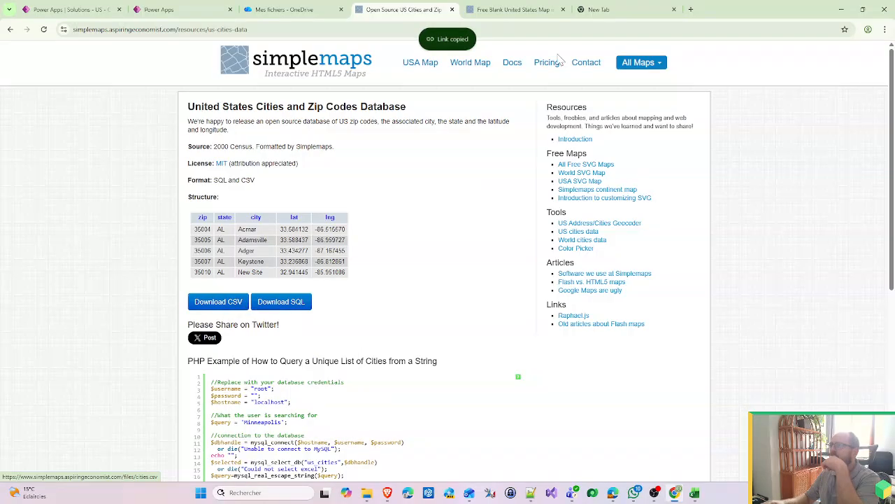
left_click(517, 10)
left_click(290, 9)
left_click(100, 5)
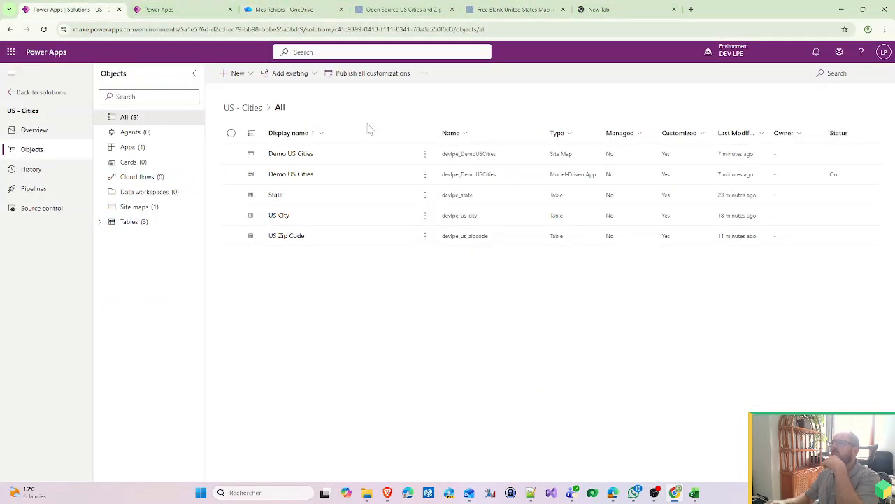
left_click(188, 4)
left_click(409, 172)
key("ctrl+v")
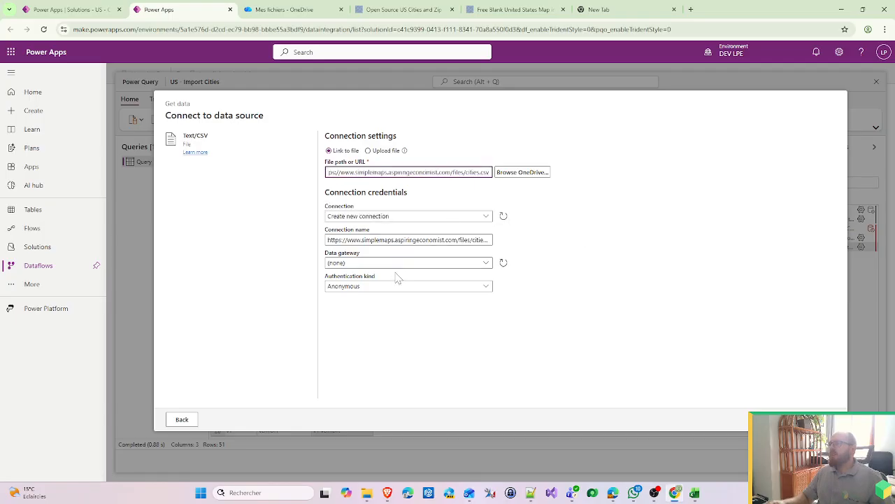
Connect to the CSV, create the cities query (zip, state, city, lat, lng), and start renaming the first query.
left_click(820, 419)
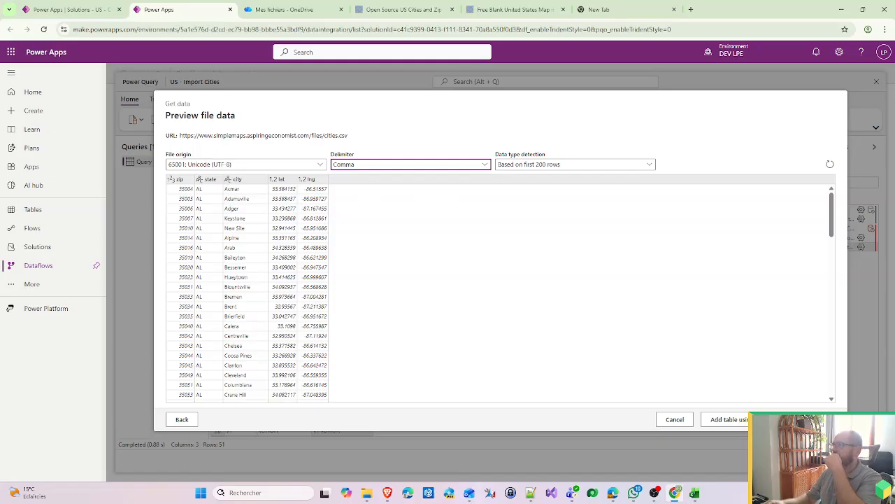
left_click(818, 420)
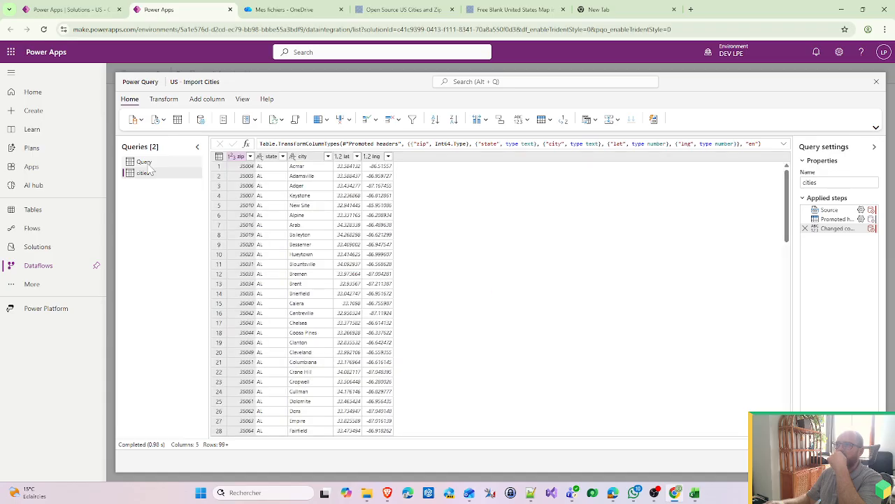
left_click(145, 162)
double_click(146, 162)
Rename the first query to States, preview load destinations, then select the cities query.
type("States")
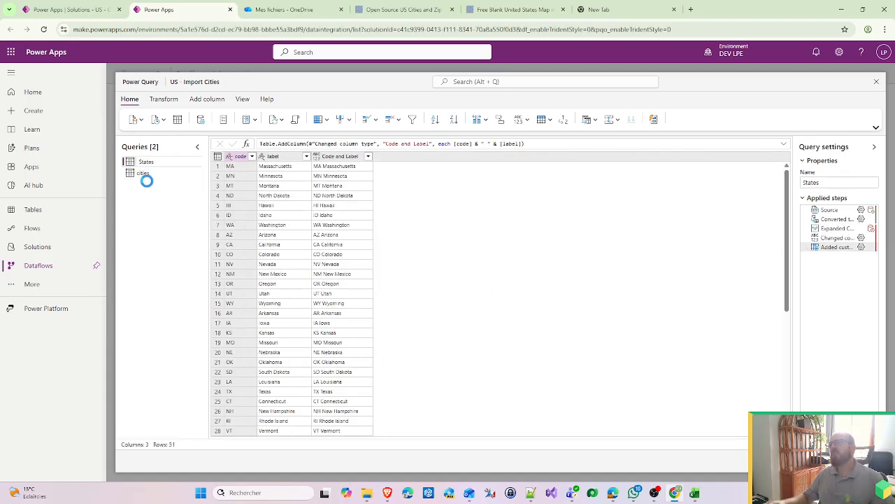
left_click(856, 461)
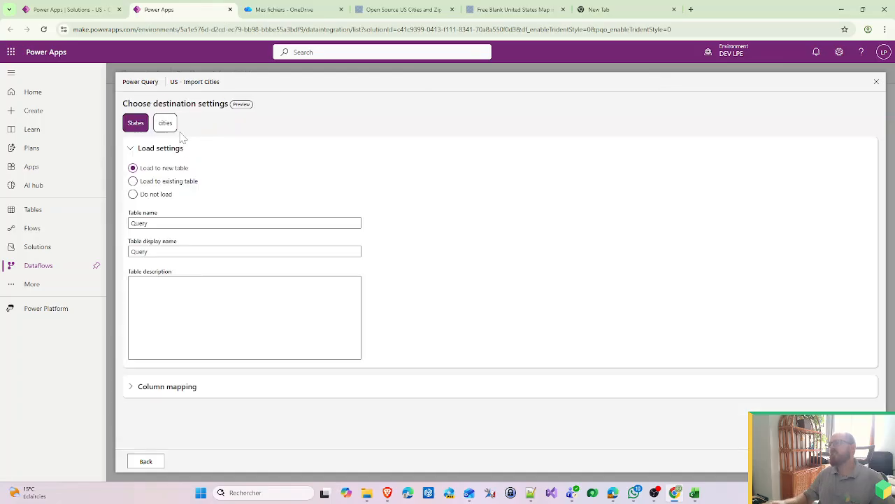
left_click(166, 123)
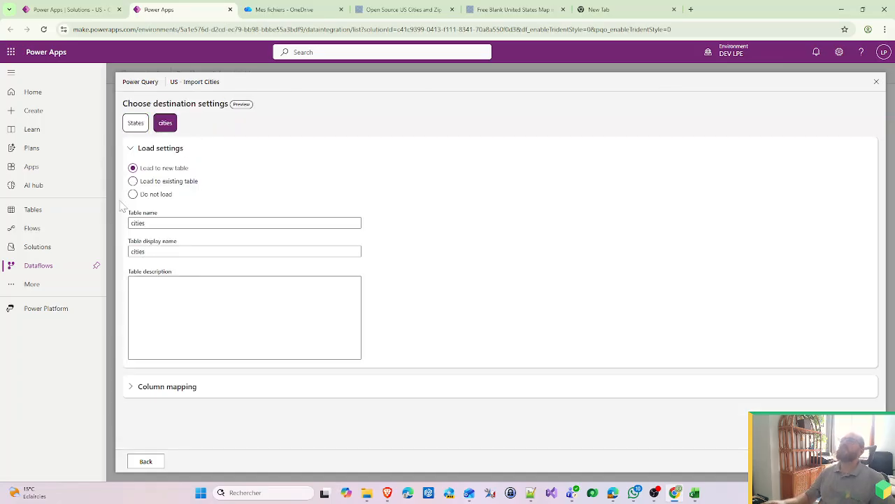
left_click(148, 463)
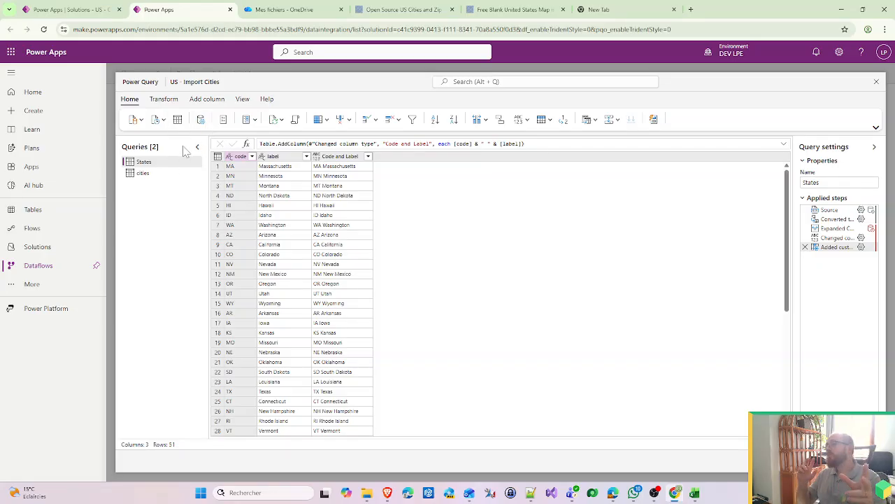
left_click(178, 176)
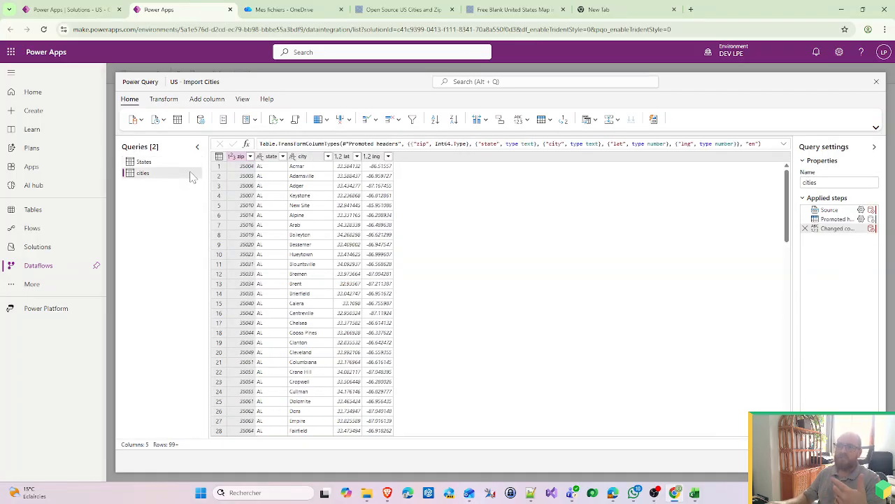
right_click(187, 173)
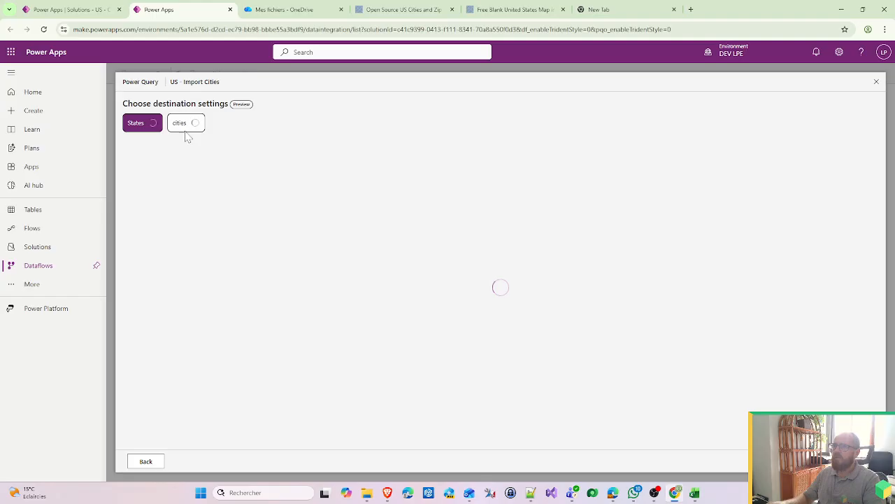
Set cities to Do not load and merge States into existing table devlpe_state, deleting missing rows.
left_click(186, 128)
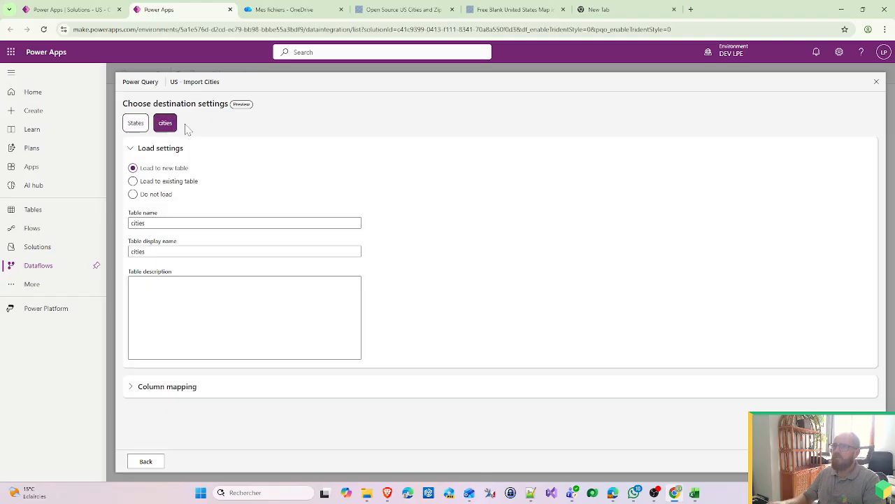
left_click(157, 195)
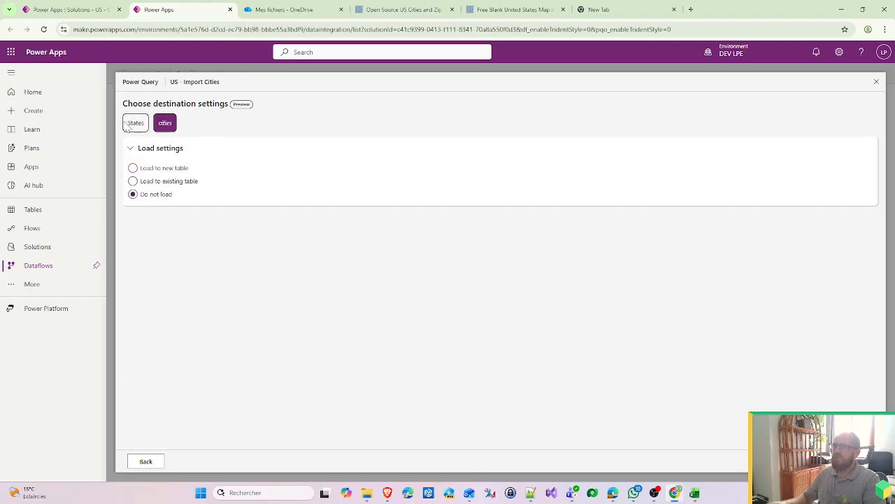
left_click(130, 124)
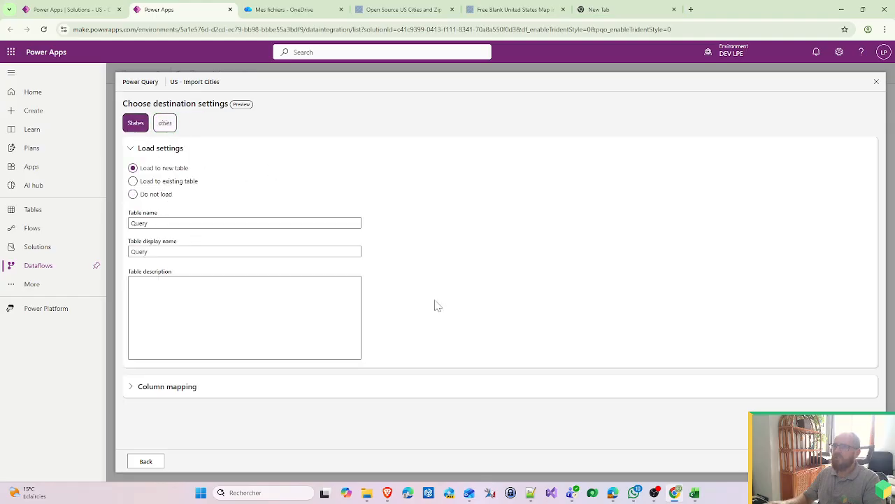
left_click(177, 183)
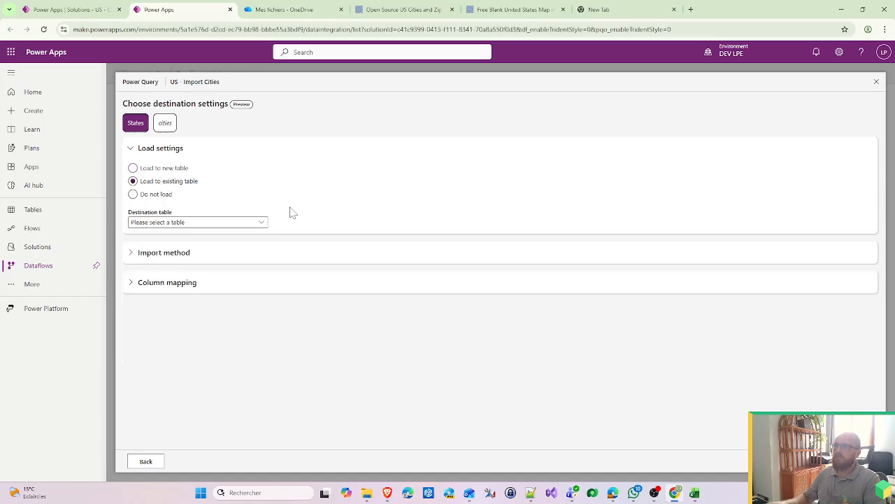
left_click(261, 224)
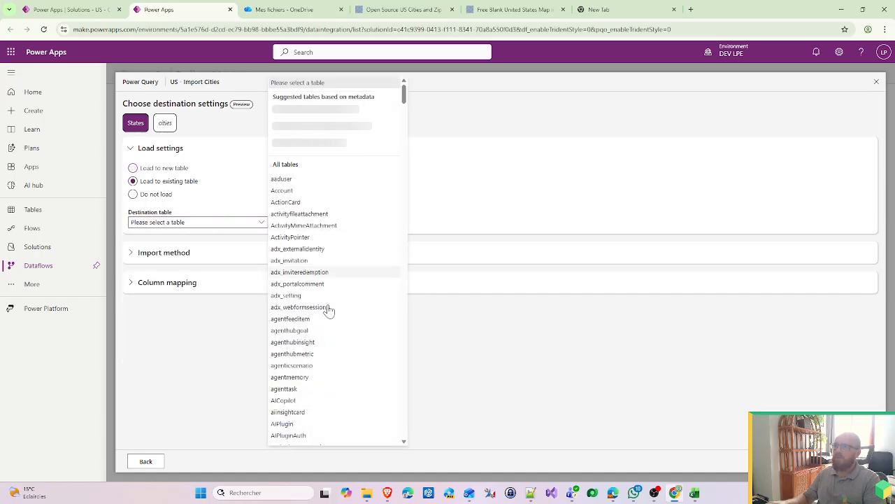
scroll(326, 321, "down", 10)
scroll(325, 332, "down", 4)
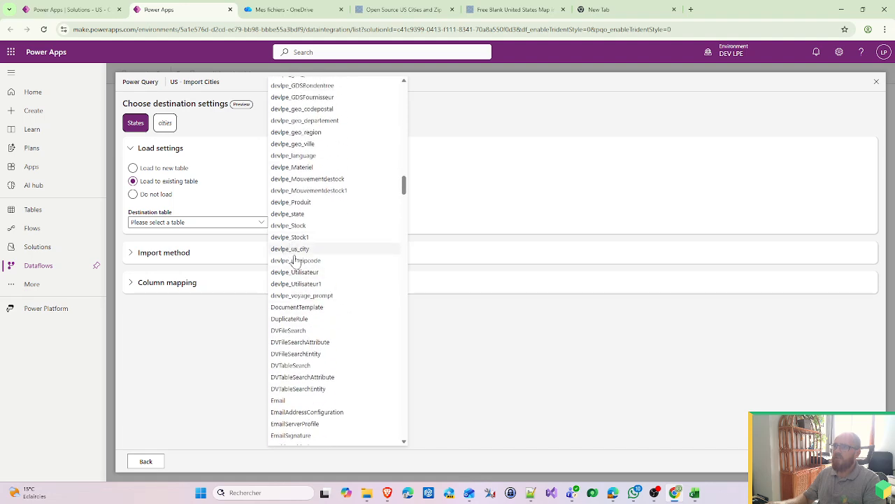
left_click(321, 214)
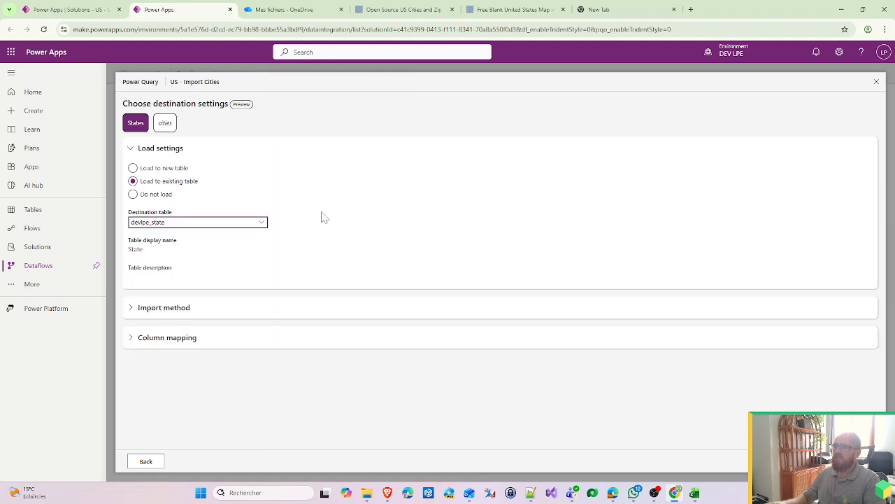
left_click(183, 307)
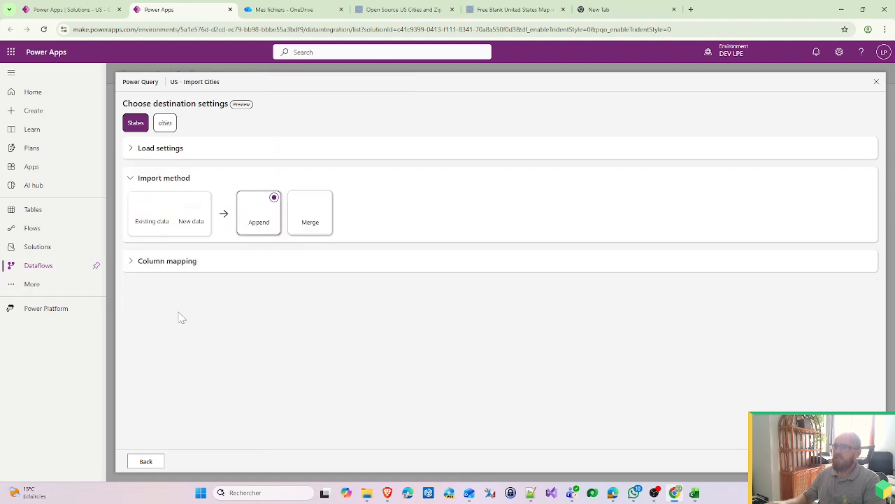
left_click(319, 229)
left_click(132, 255)
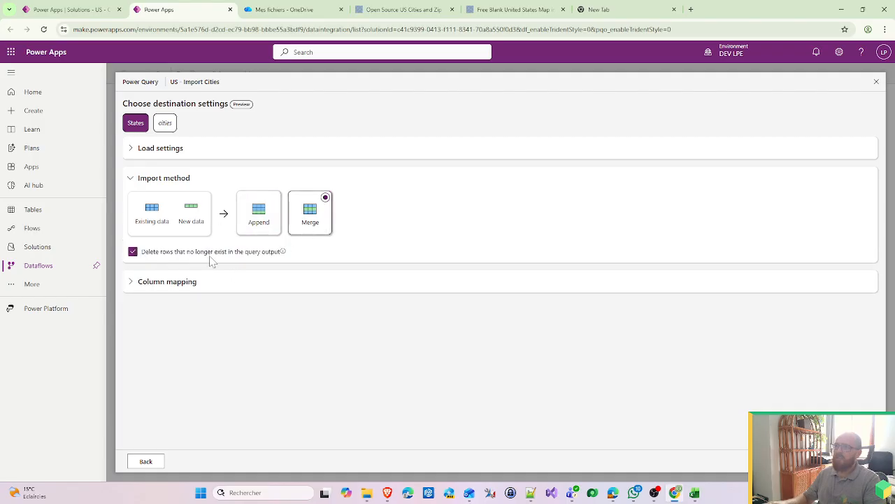
Use devlpe_stateid as key and map code to devlpe_stateid and devlpe_code, label to devlpe_name.
left_click(163, 280)
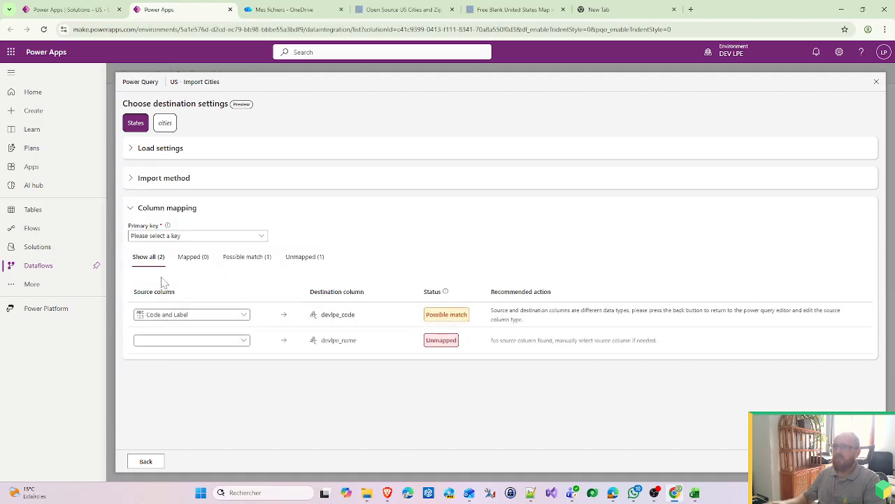
left_click(168, 237)
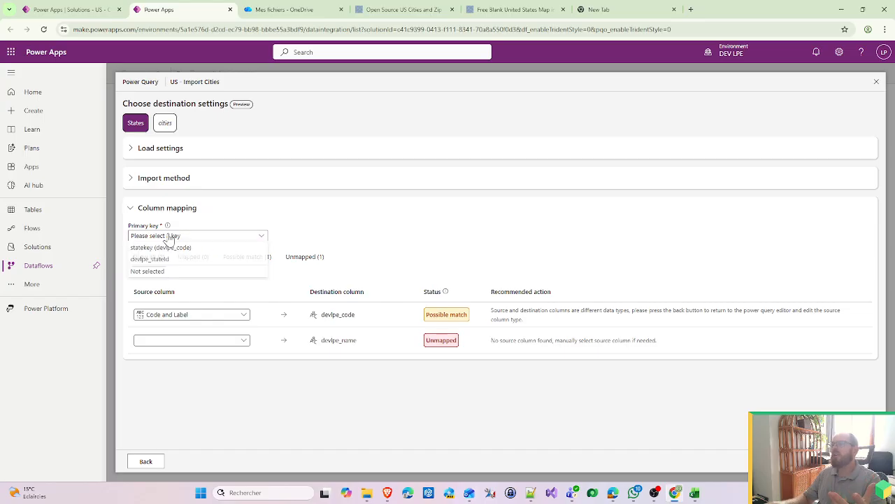
left_click(169, 260)
left_click(244, 316)
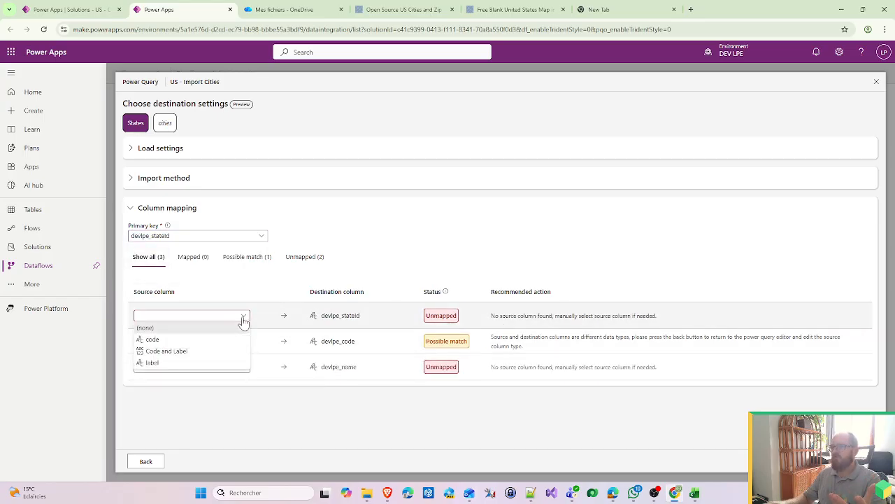
left_click(174, 341)
left_click(240, 334)
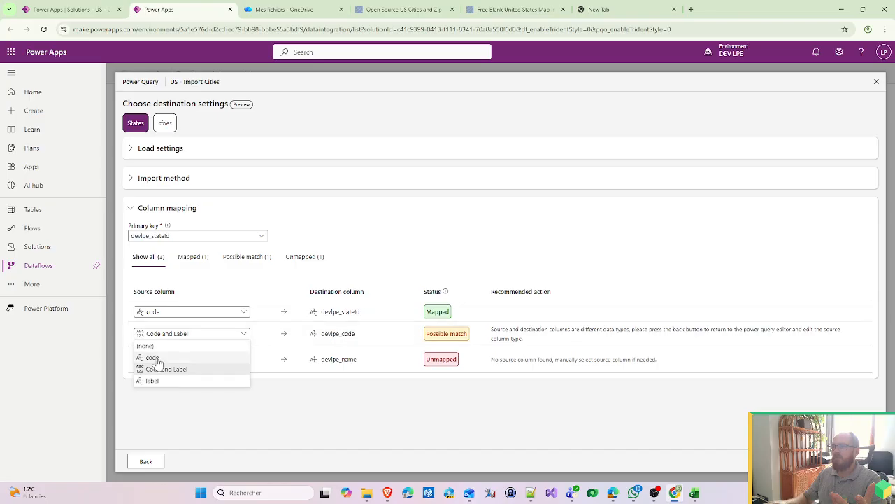
left_click(188, 357)
left_click(245, 354)
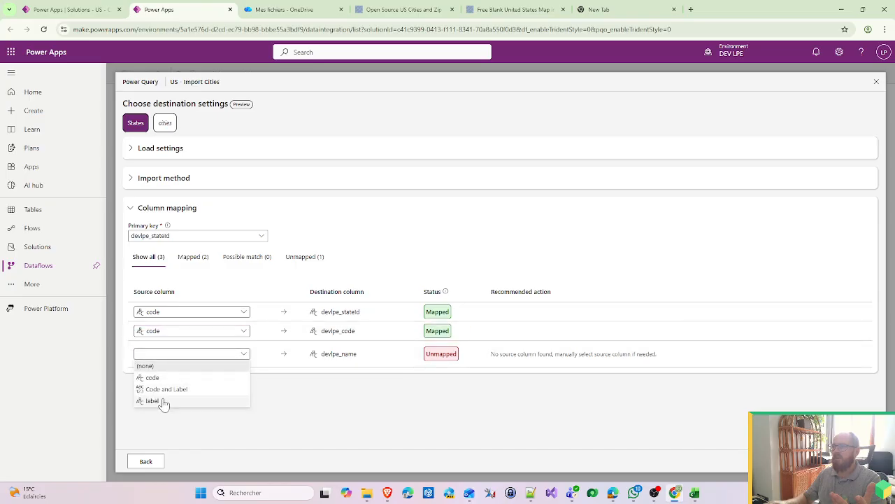
left_click(165, 402)
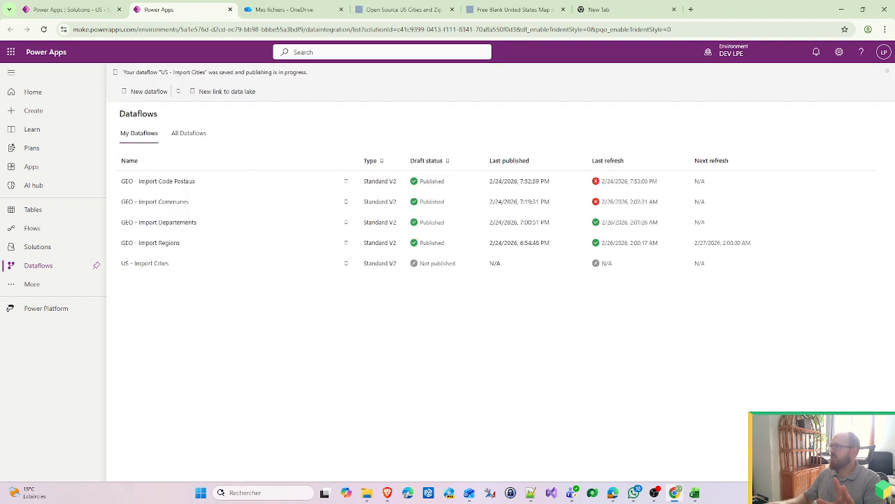
Rename the dataflow from 'US - Import Cities' to 'US - Import States'.
left_click(344, 266)
left_click(356, 294)
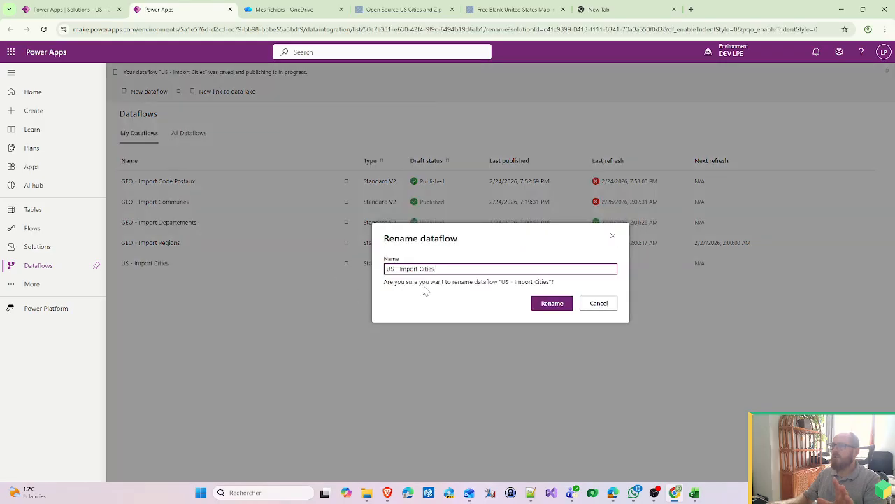
key("ctrl+shift+Left")
type("Stat")
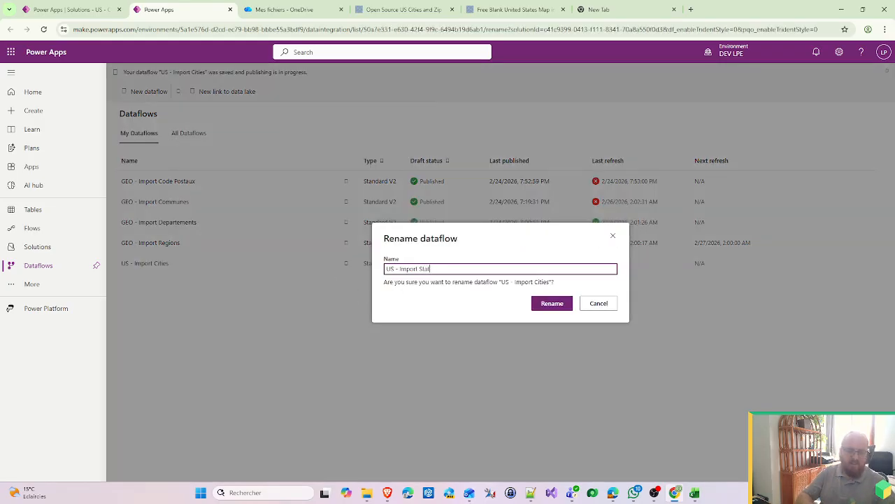
type("es")
left_click(552, 303)
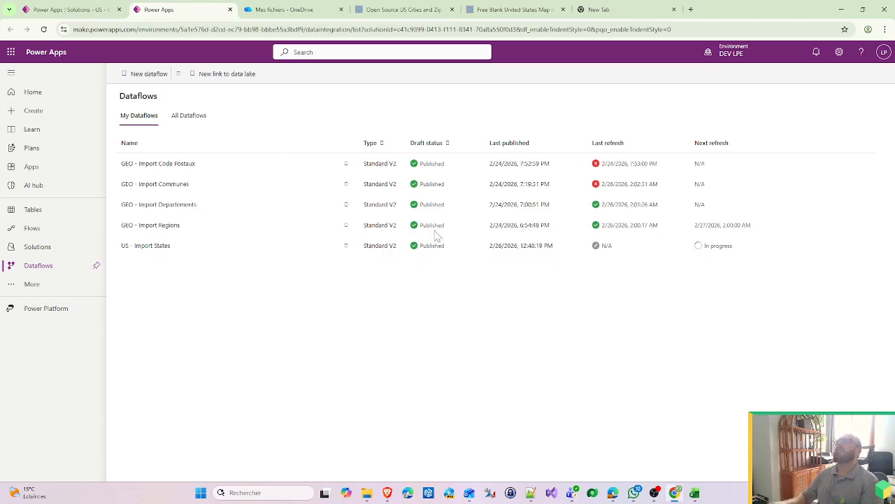
Filter the US - Cities solution to apps, play Demo US Cities, then return to Dataflows.
left_click(70, 10)
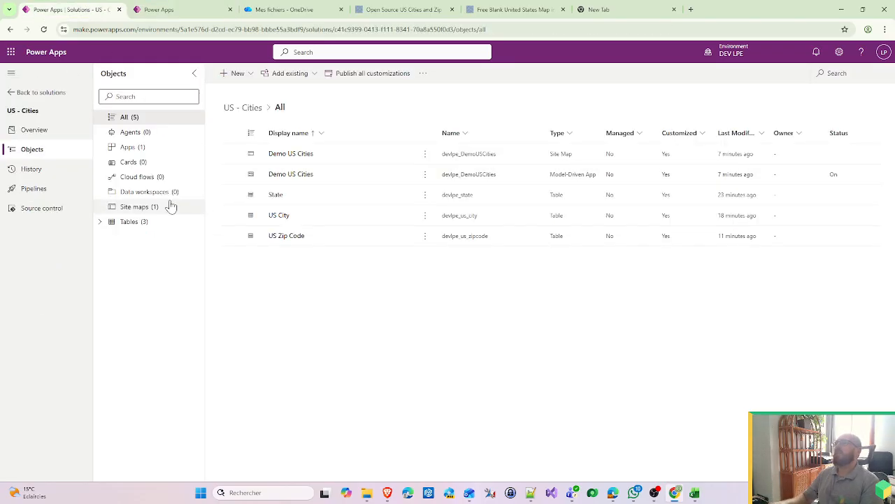
left_click(24, 93)
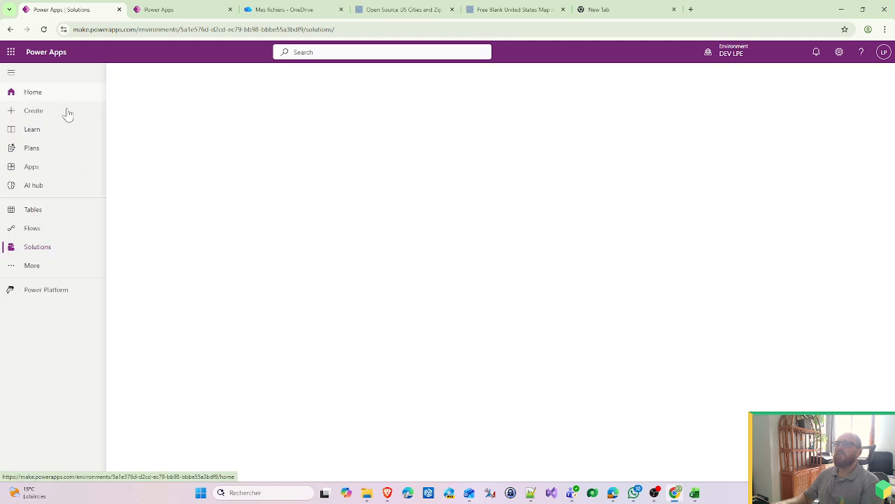
left_click(172, 261)
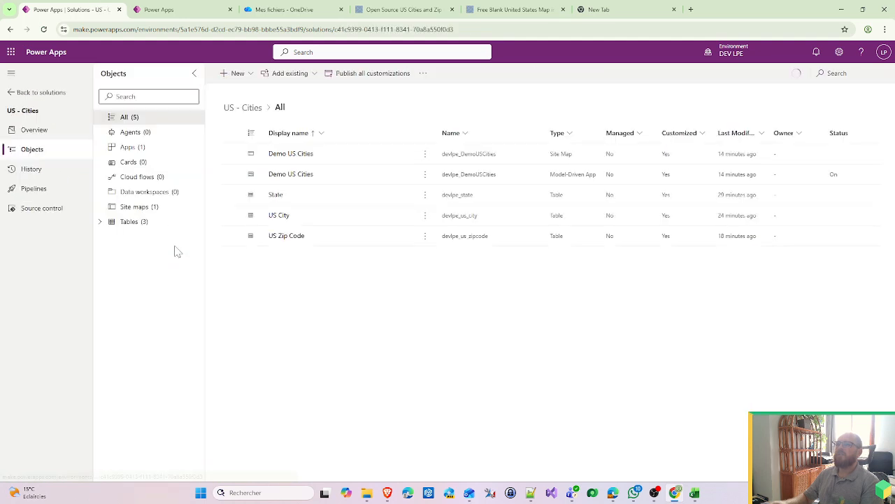
left_click(133, 146)
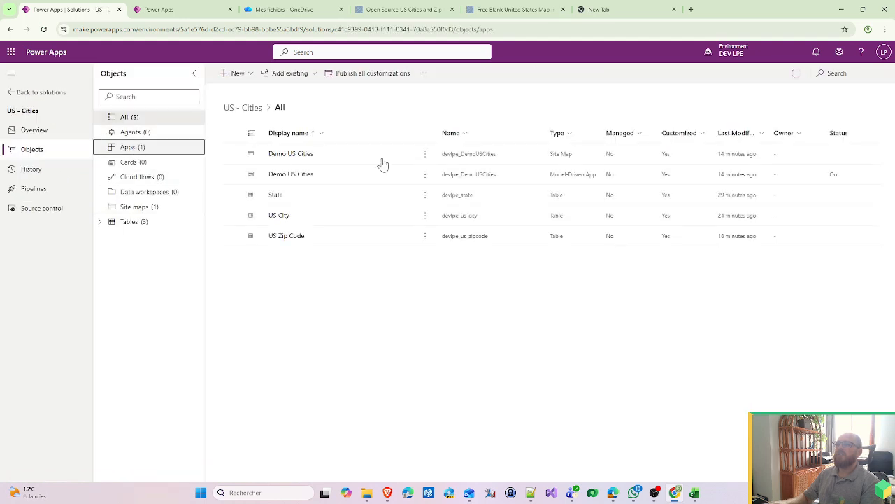
left_click(425, 155)
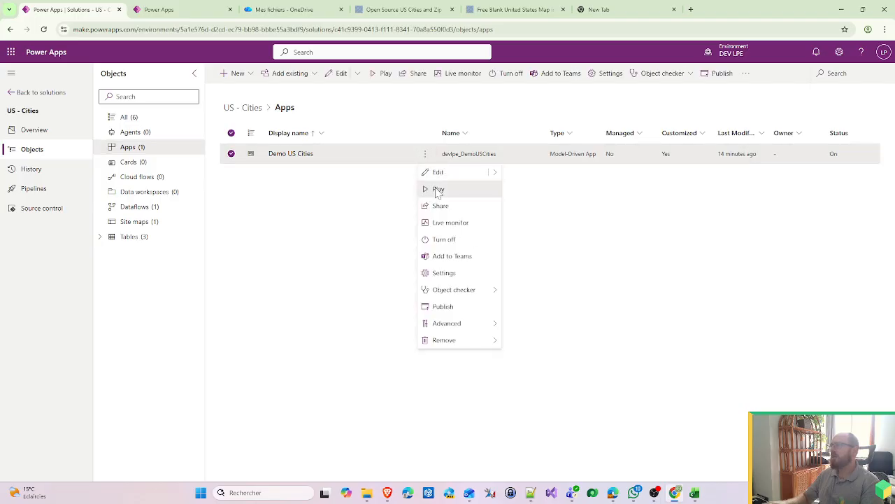
left_click(433, 189)
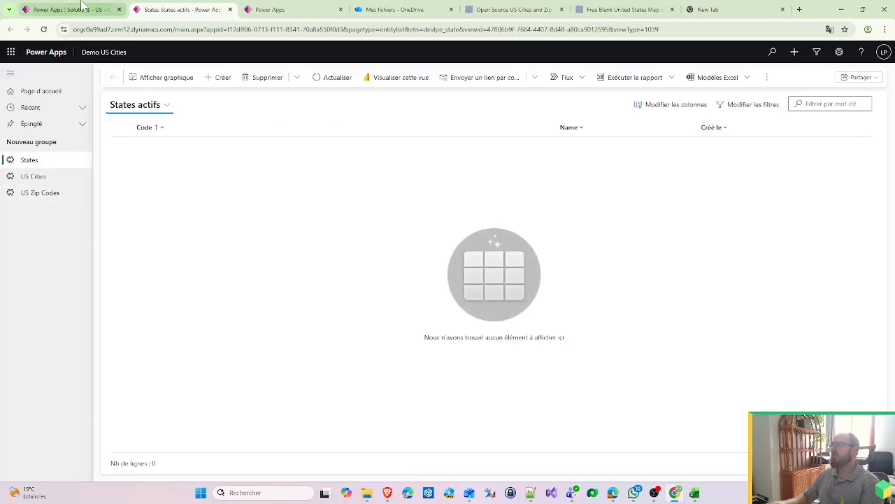
left_click(70, 9)
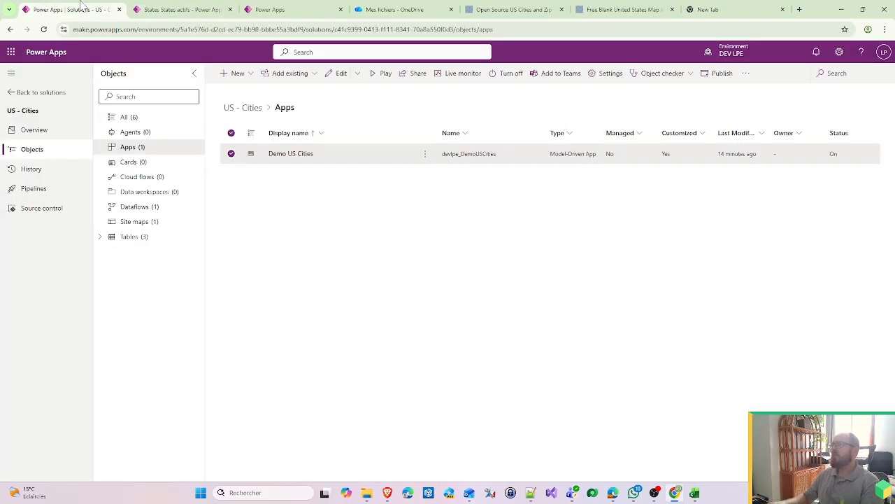
left_click(292, 15)
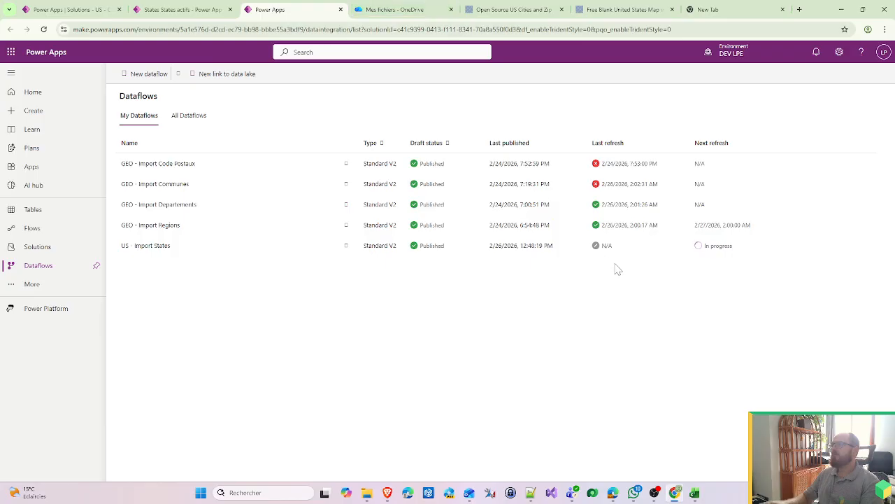
Inspect the US - Import States refresh history and failed run details, then close it.
left_click(345, 245)
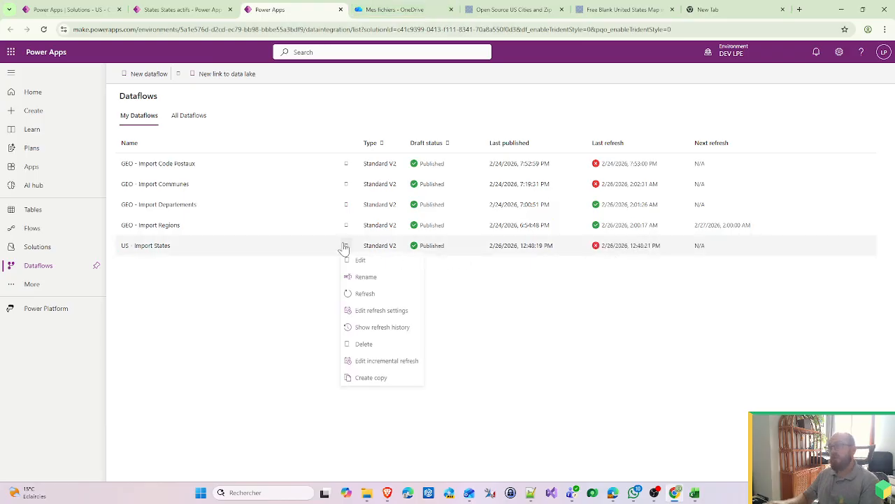
left_click(383, 329)
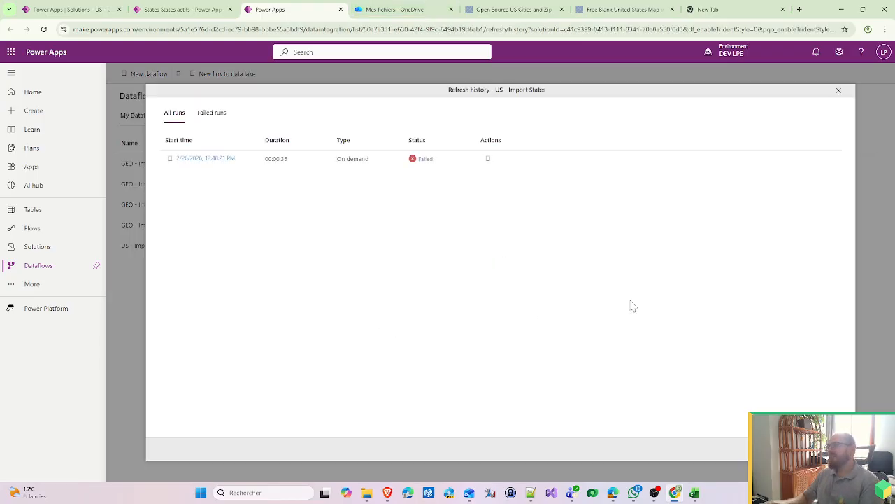
left_click(183, 159)
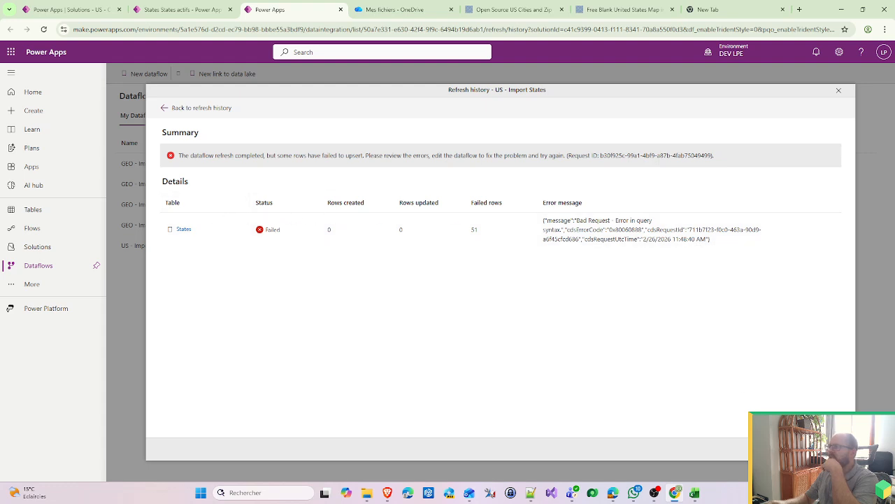
left_click(820, 449)
Edit US - Import States and delete the States query's Added custom (Code and Label) step.
left_click(346, 246)
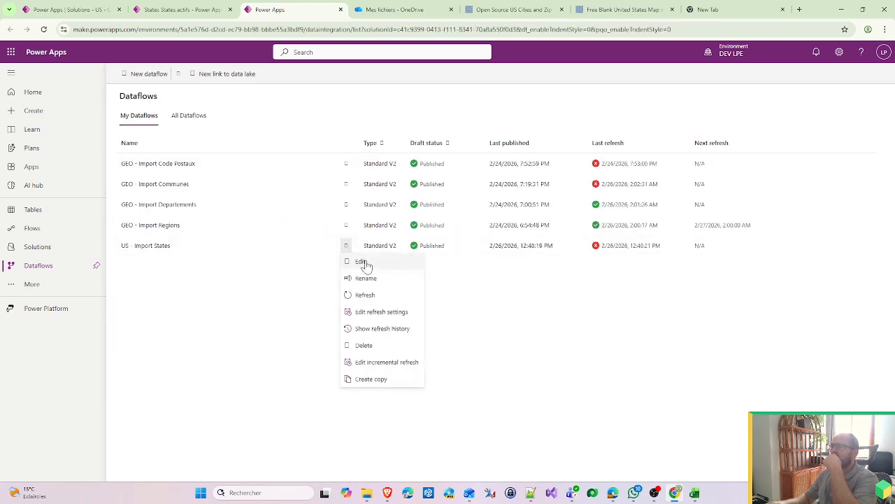
left_click(362, 262)
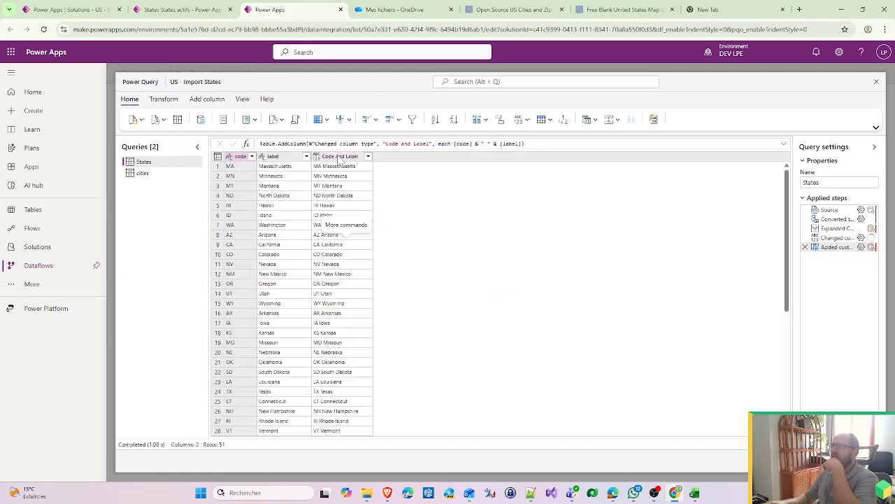
right_click(339, 157)
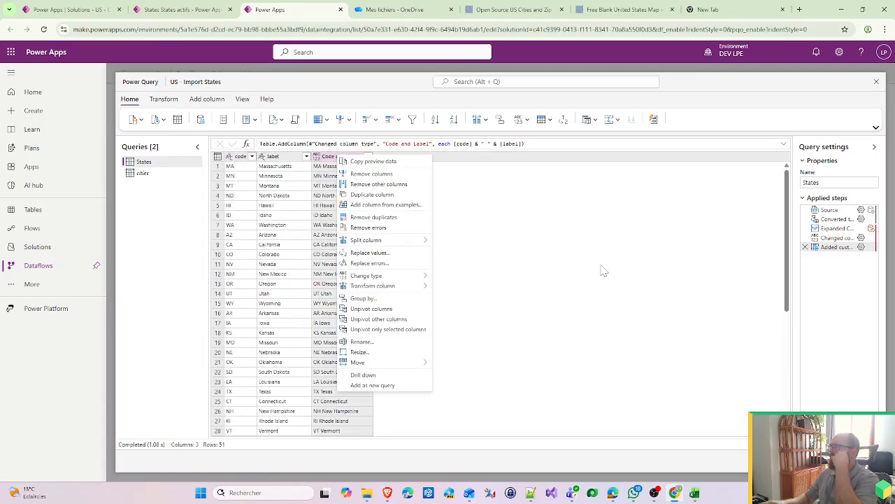
scroll(550, 376, "down", 5)
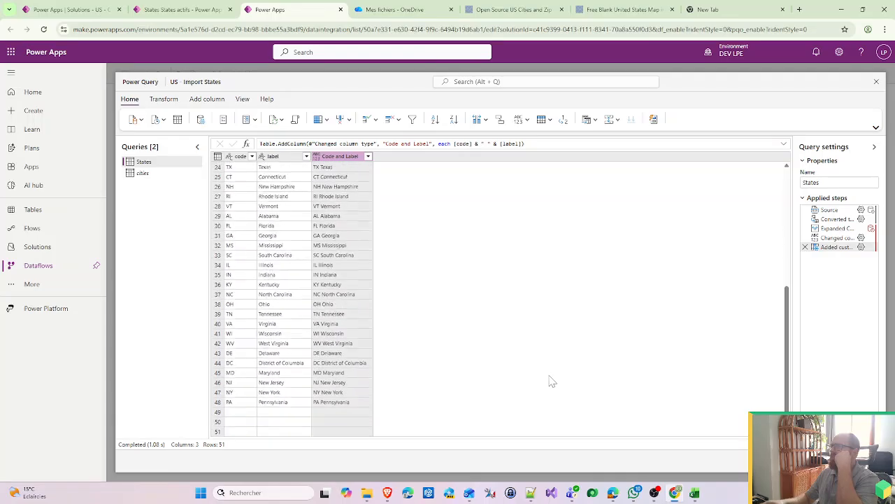
scroll(550, 377, "up", 5)
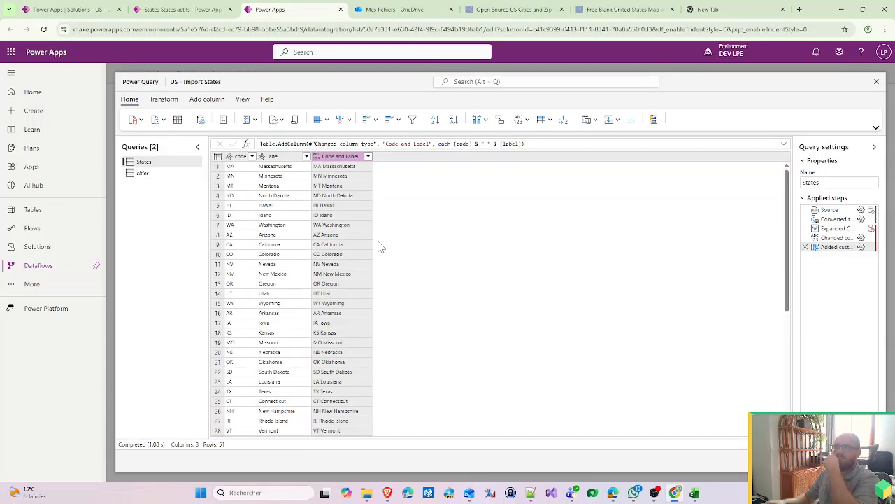
right_click(335, 160)
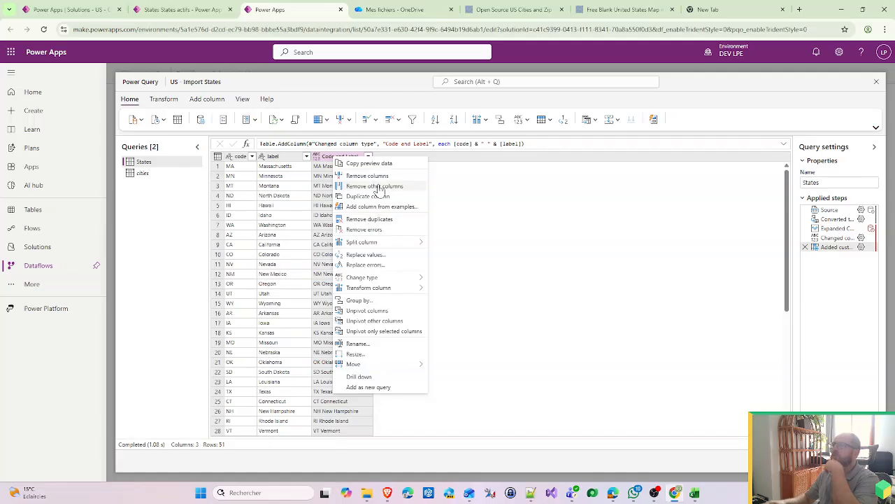
left_click(805, 247)
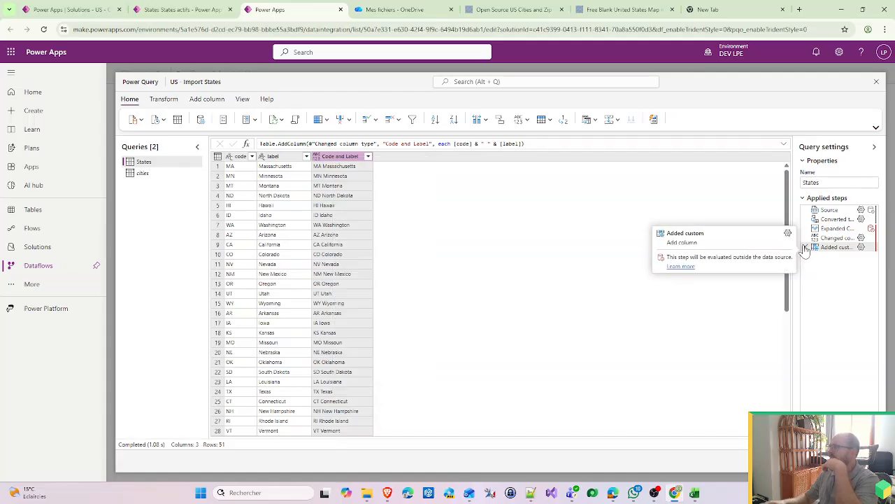
left_click(805, 247)
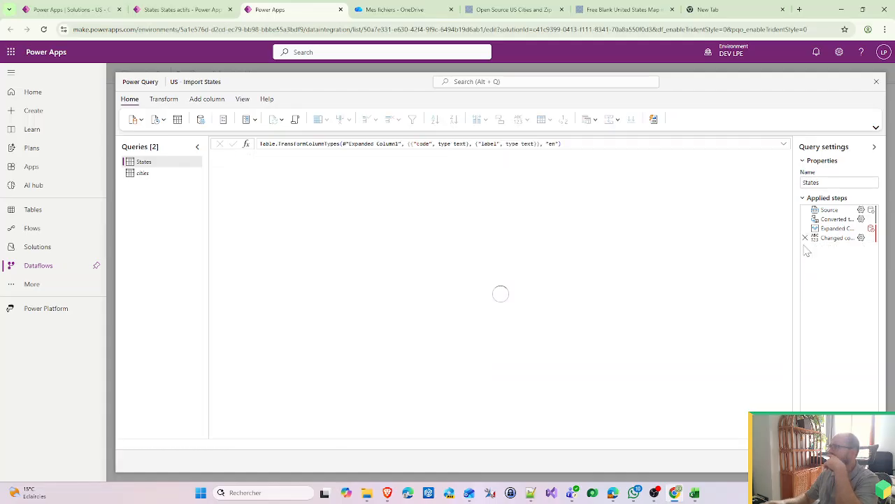
left_click(168, 175)
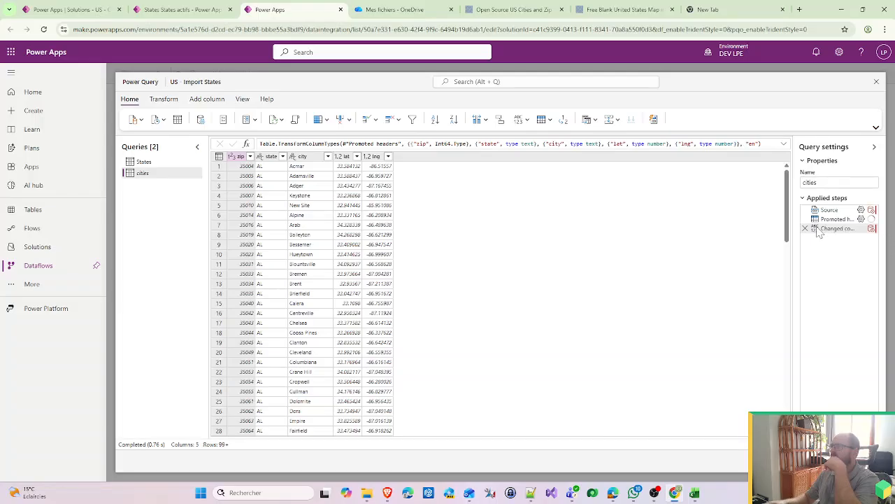
Delete the cities query so only States remains, then continue to the destination settings.
right_click(151, 178)
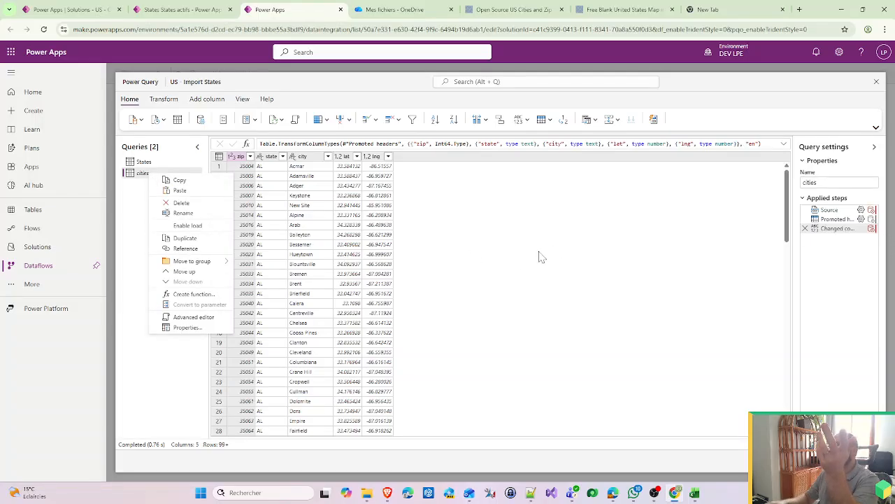
left_click(240, 161)
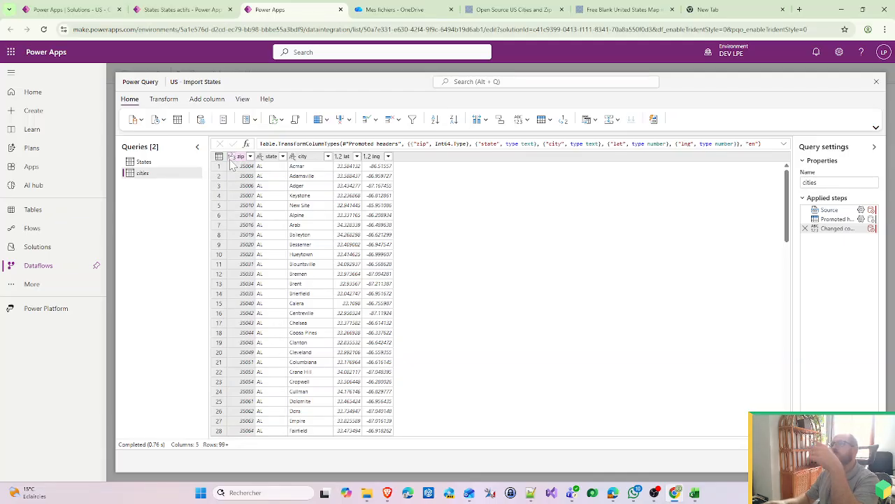
right_click(166, 179)
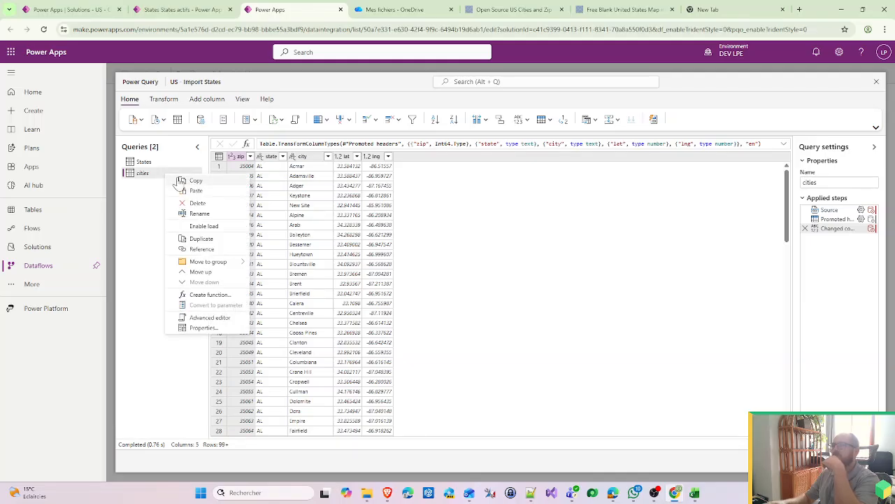
left_click(209, 202)
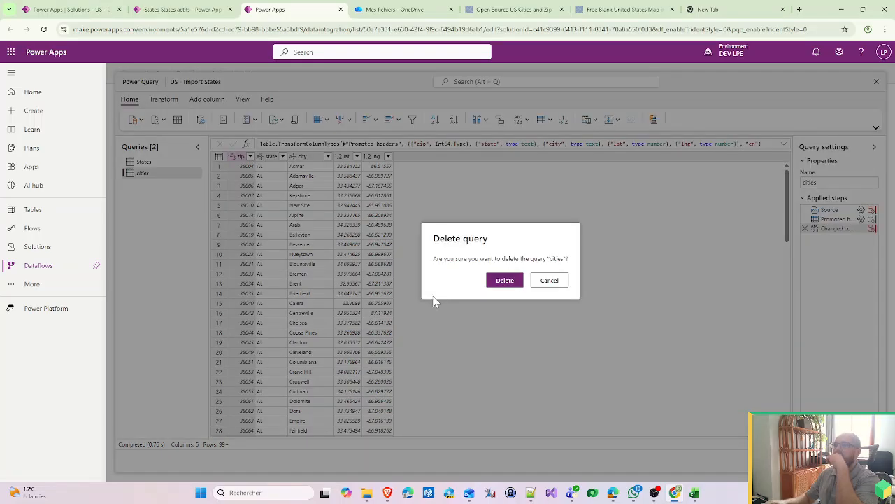
left_click(508, 280)
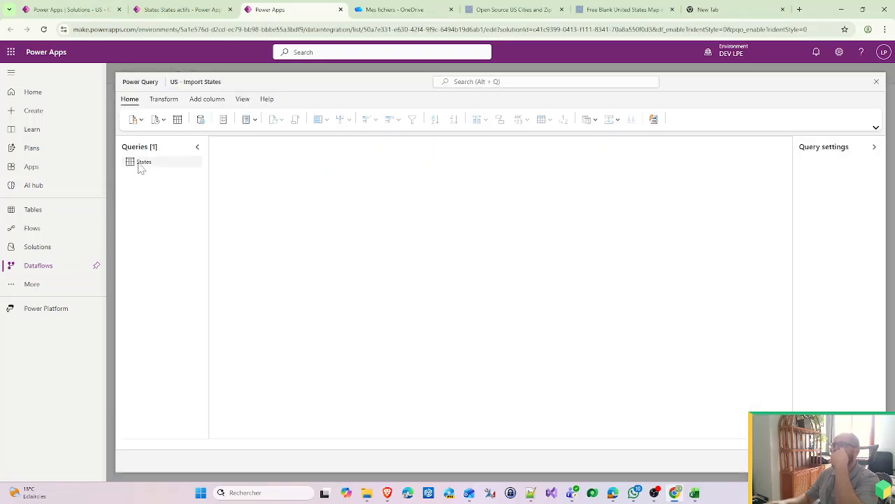
left_click(142, 167)
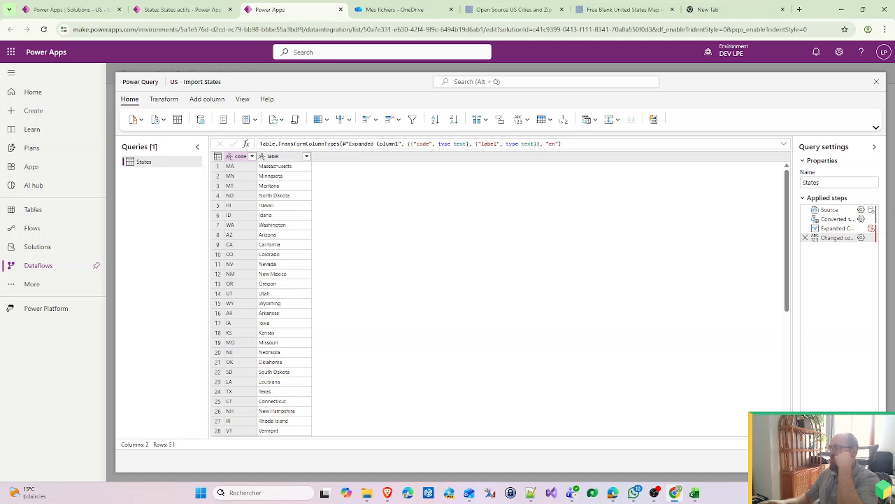
left_click(856, 461)
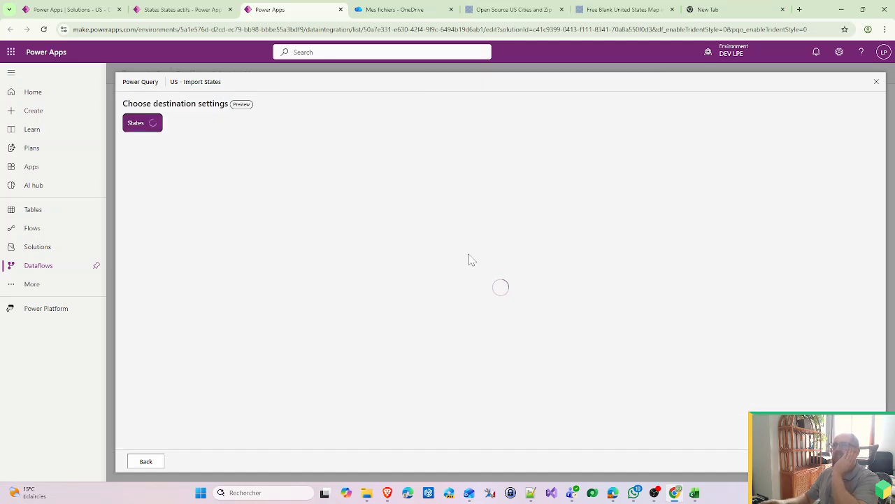
Publish the revised dataflow and inspect the failed run in its refresh history.
left_click(175, 312)
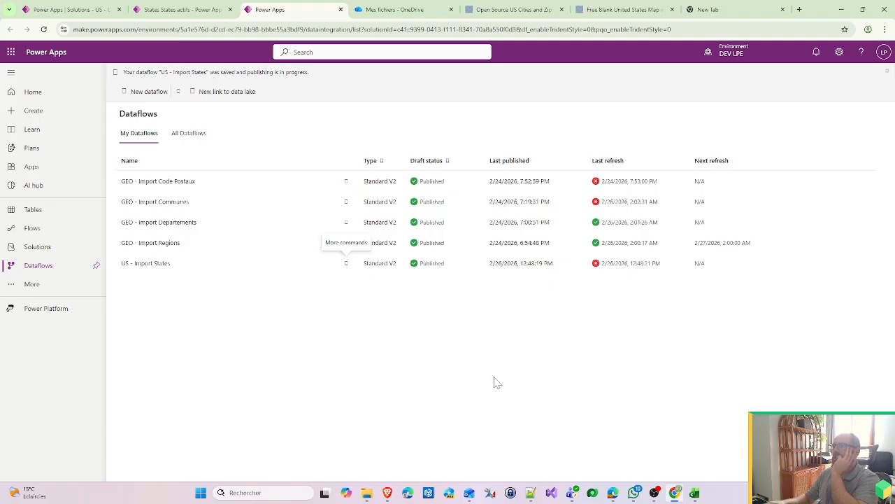
left_click(346, 263)
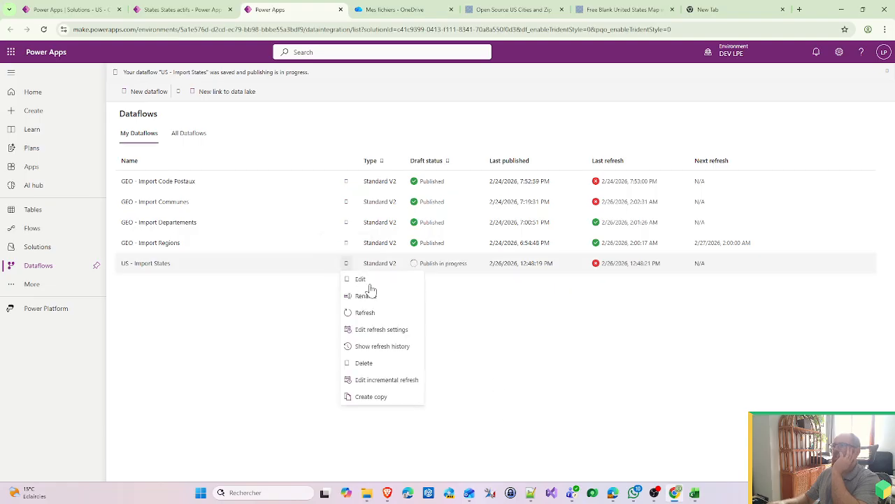
left_click(385, 345)
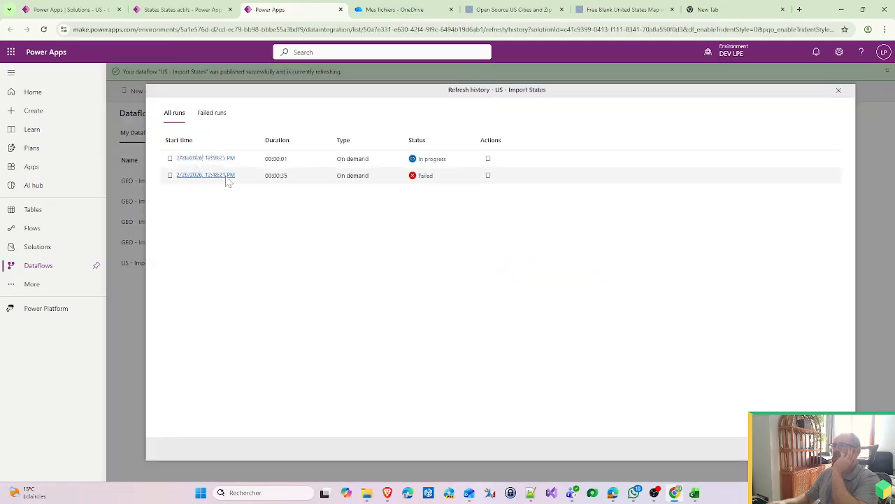
left_click(226, 178)
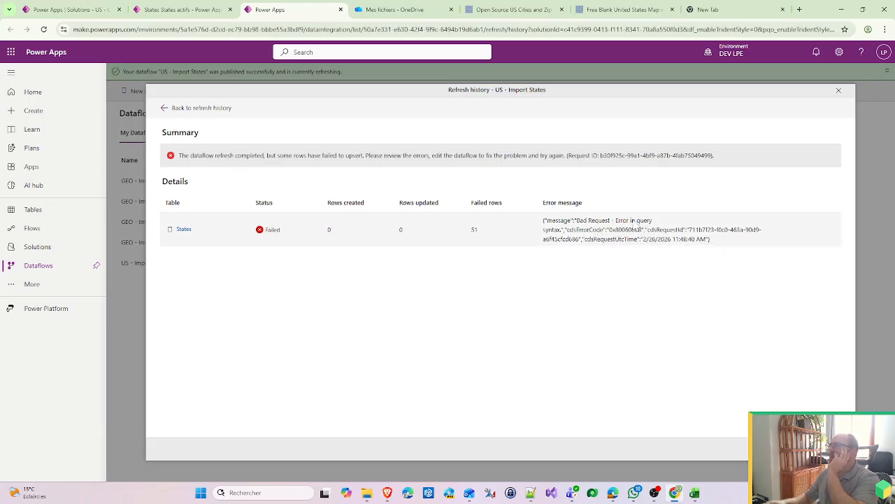
left_click(839, 91)
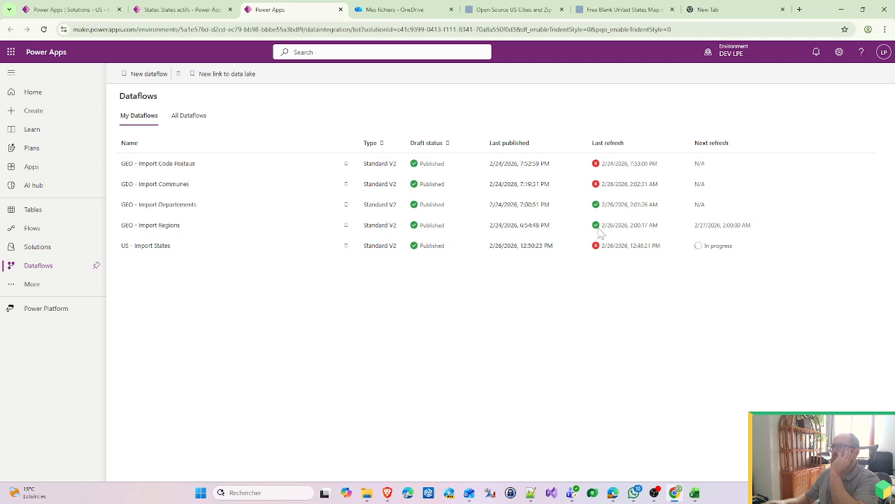
Reload the States records list, confirm it is still empty, and return to Dataflows.
left_click(227, 14)
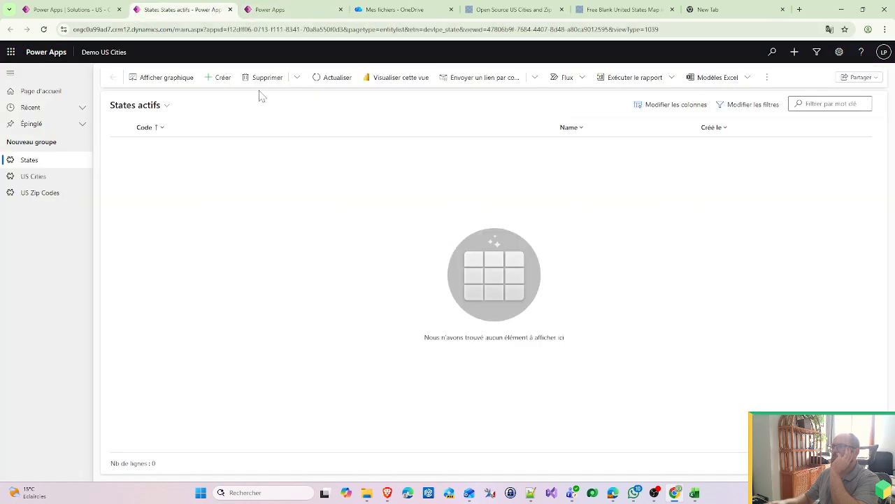
left_click(344, 83)
left_click(343, 83)
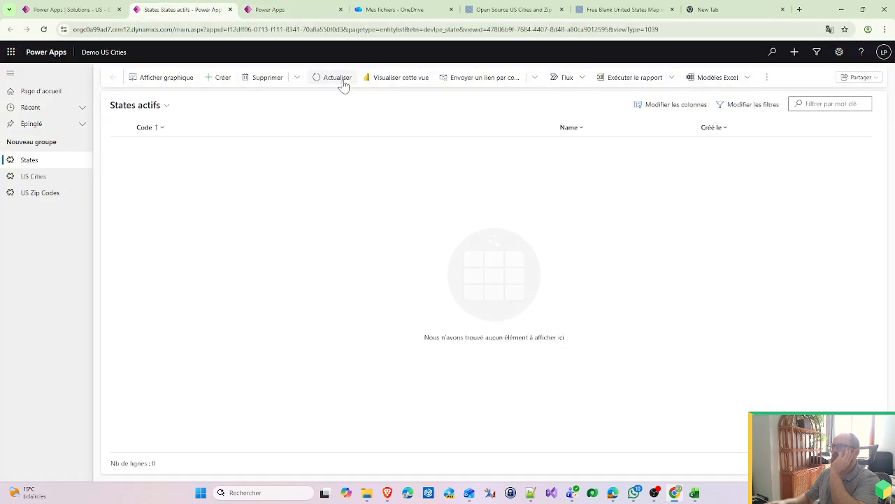
left_click(75, 8)
left_click(270, 10)
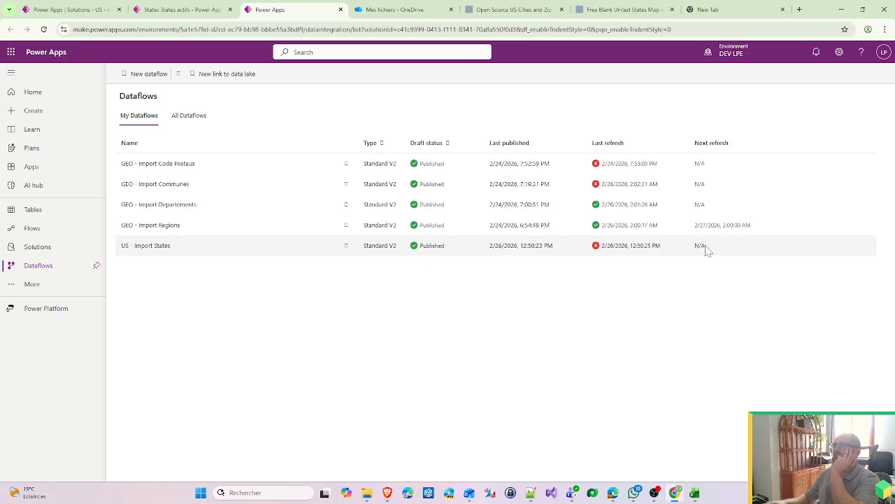
Review the latest failed run's per-row States errors in refresh history, then bring up the dataflow's actions.
left_click(346, 245)
left_click(383, 328)
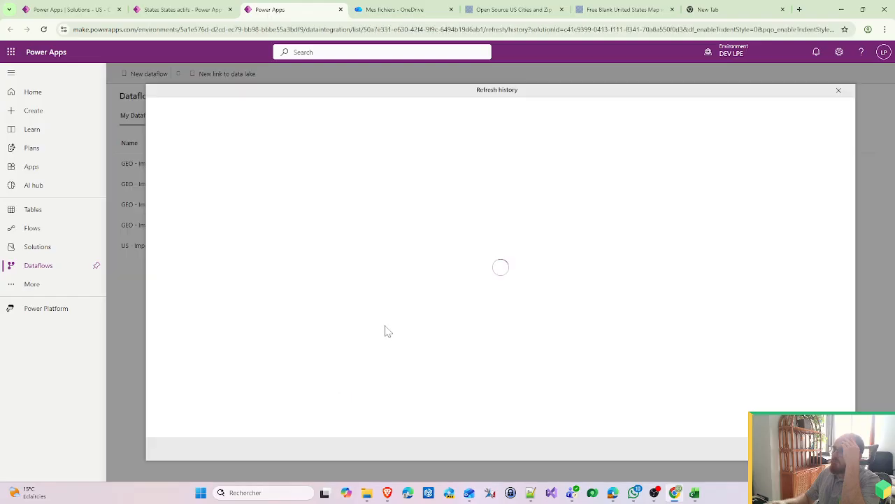
left_click(208, 156)
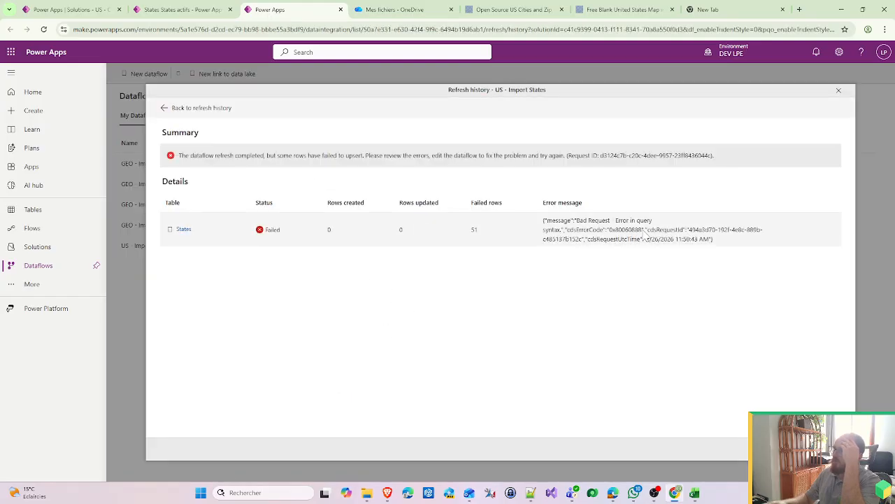
left_click(186, 230)
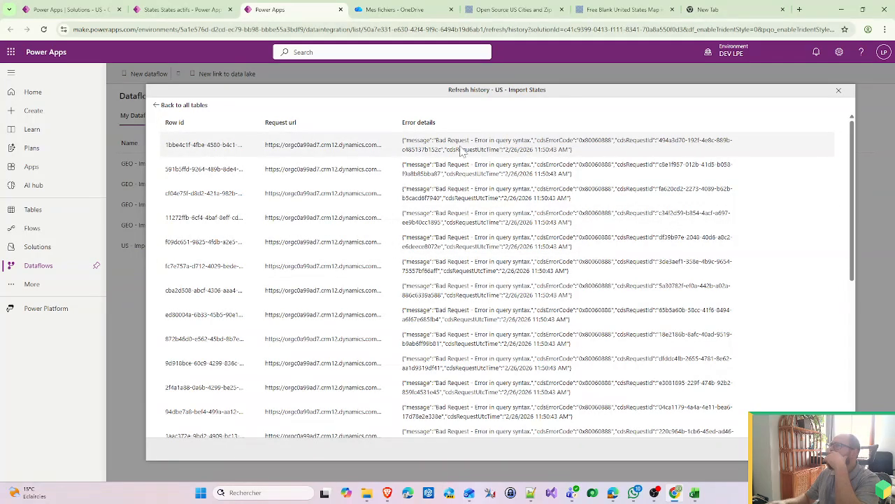
scroll(507, 274, "down", 5)
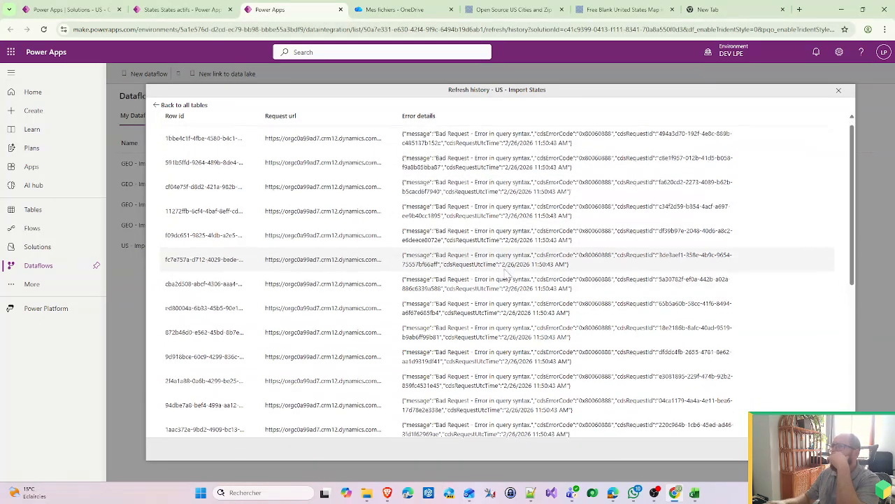
left_click(840, 94)
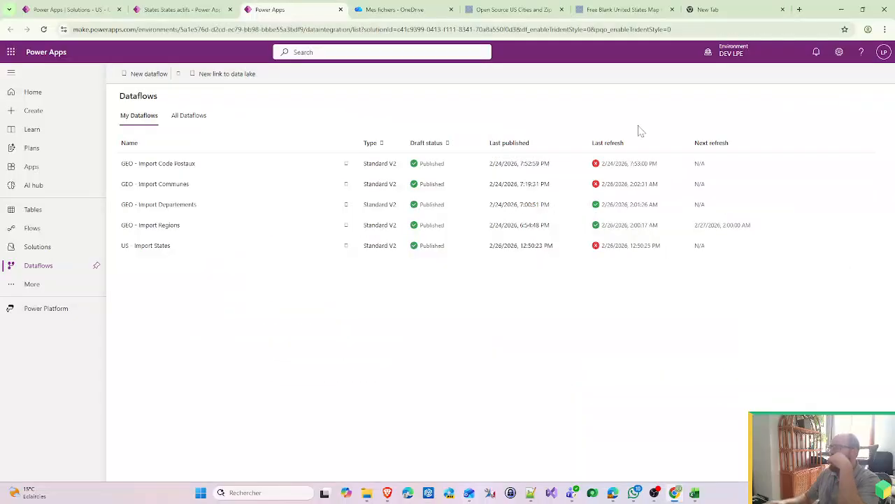
left_click(345, 245)
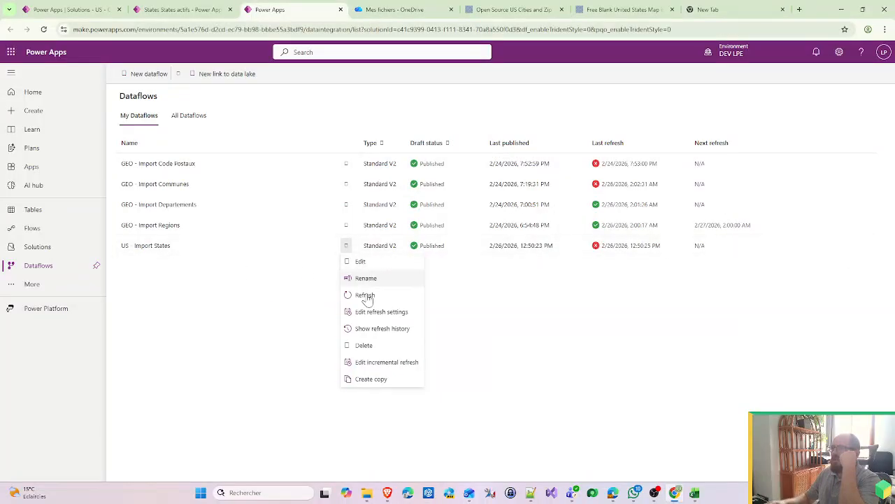
Edit US - Import States and step through Source, Converted to table, Expanded Column1, Changed column type.
left_click(362, 261)
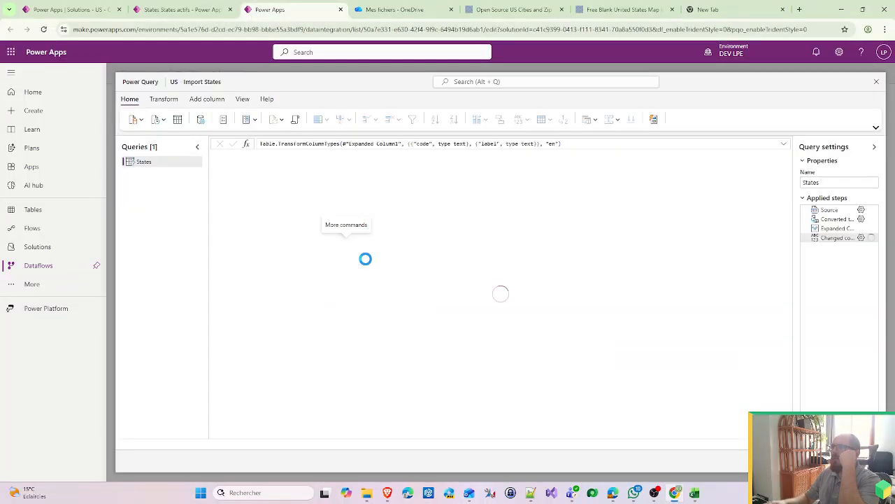
left_click(830, 210)
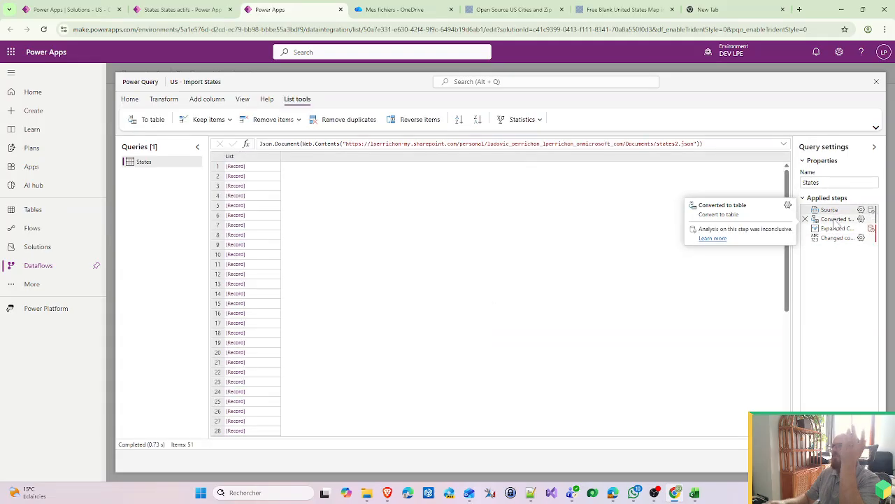
left_click(834, 220)
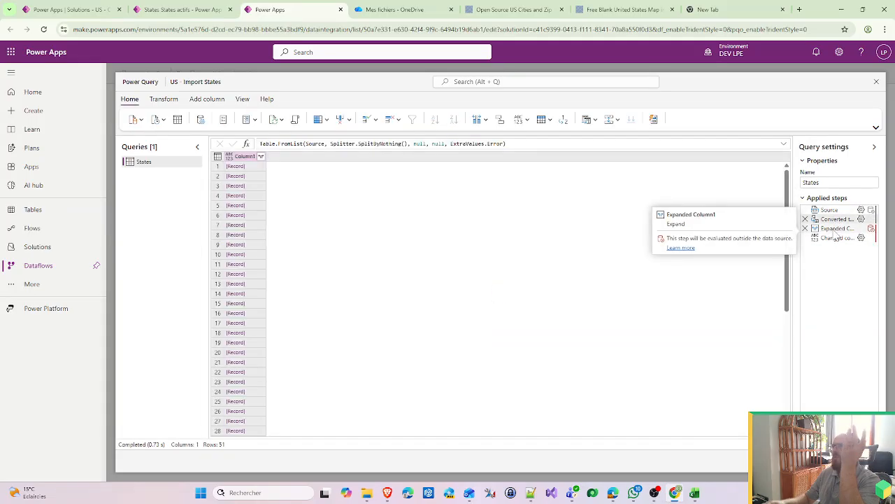
left_click(836, 229)
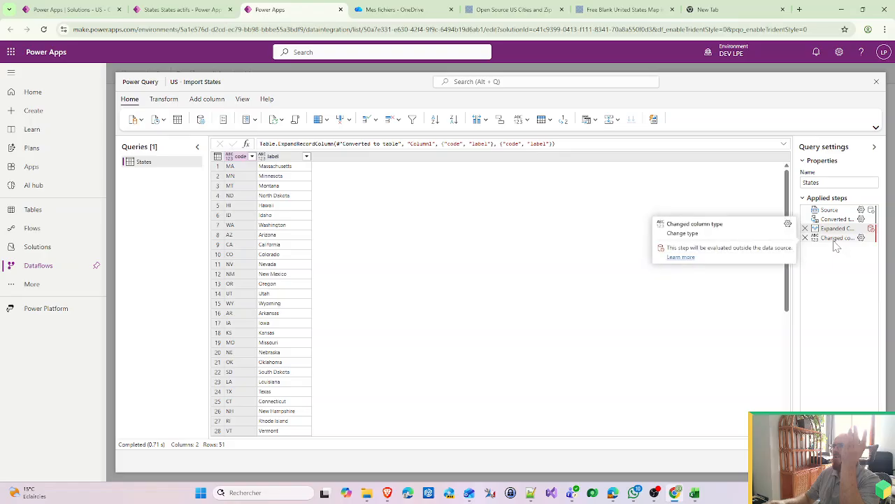
left_click(835, 241)
scroll(530, 331, "down", 5)
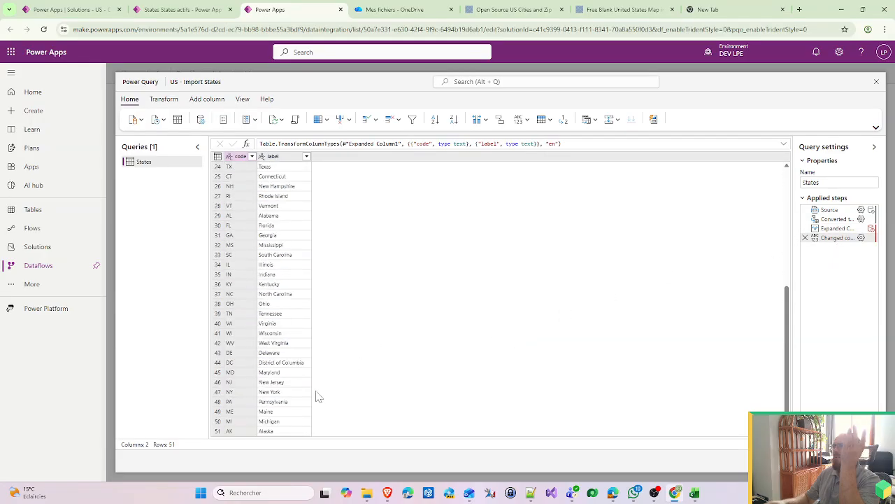
scroll(248, 415, "up", 5)
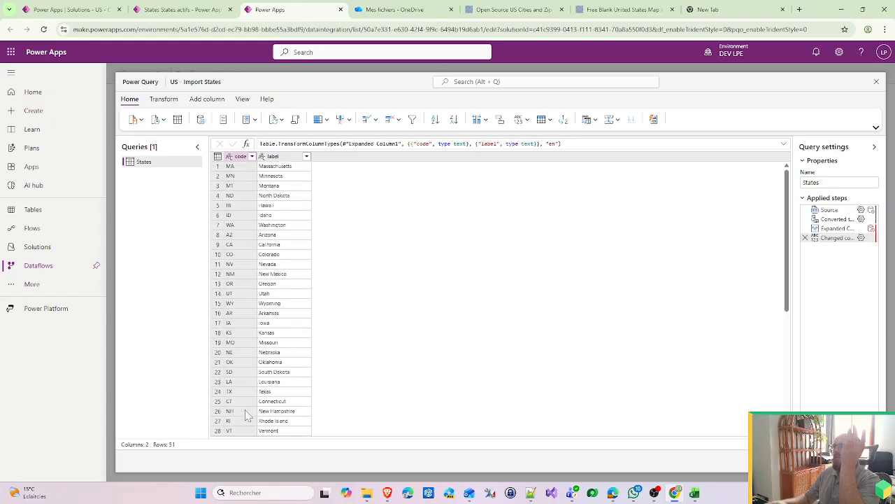
scroll(248, 416, "down", 3)
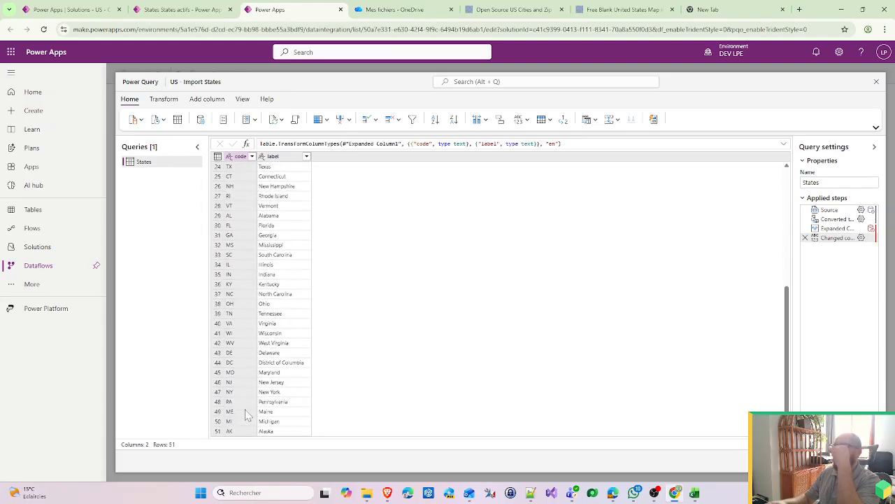
scroll(261, 299, "up", 1)
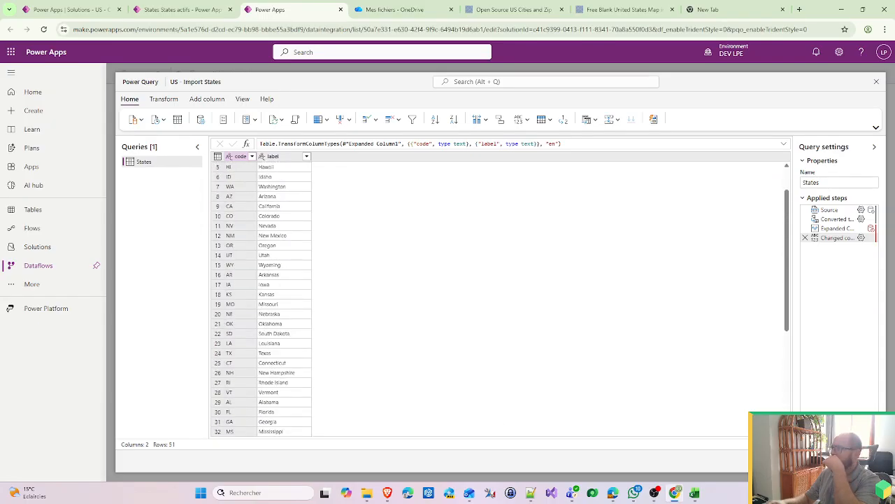
Revisit each applied step comparing the record list and typed table, then reach the destination settings.
left_click(830, 211)
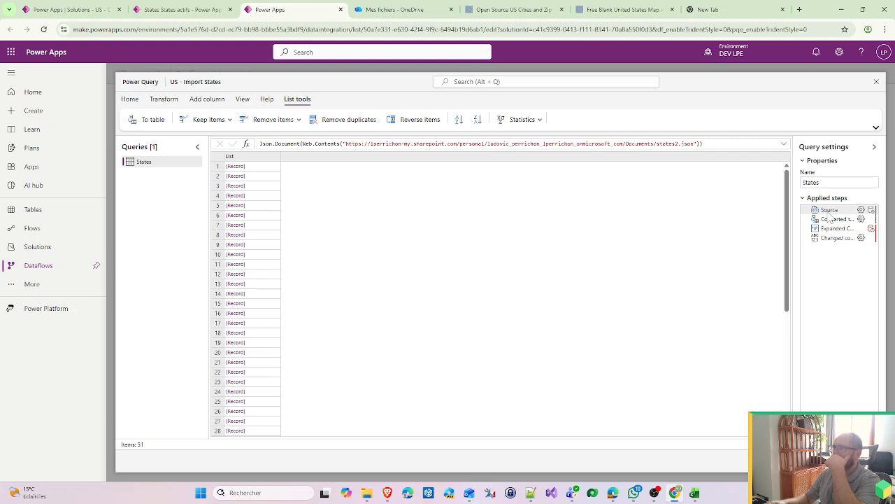
left_click(836, 239)
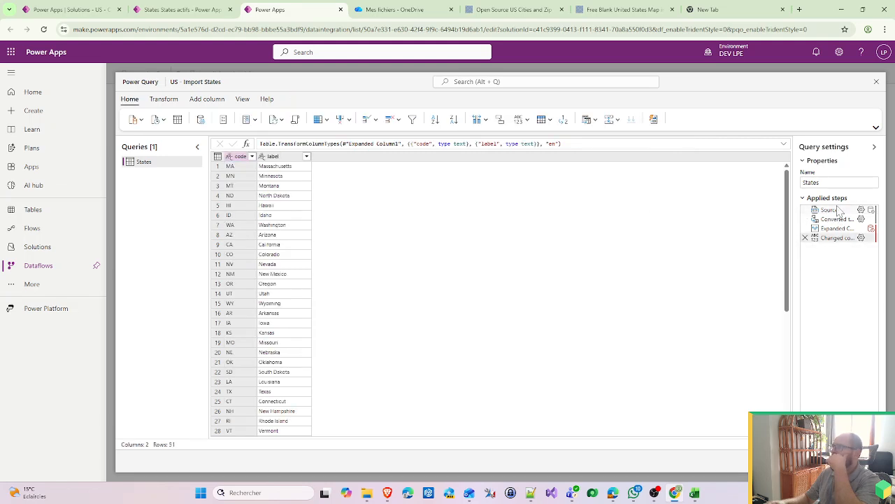
left_click(839, 211)
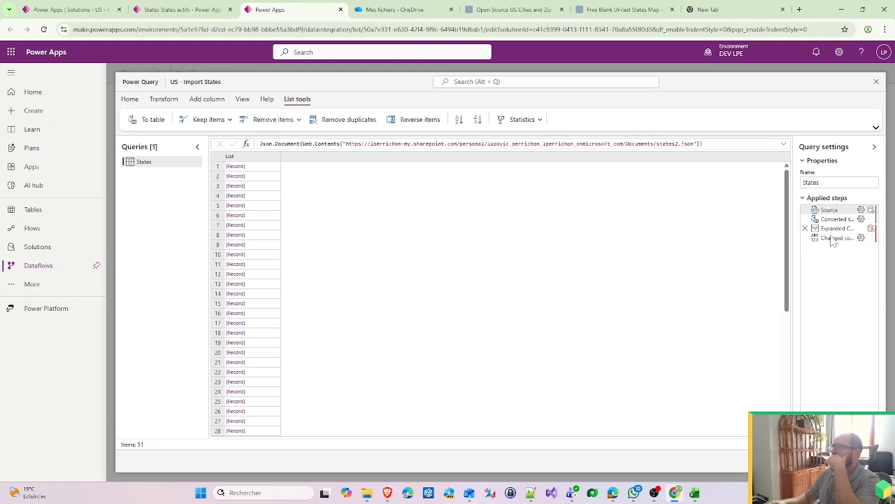
left_click(834, 220)
left_click(836, 230)
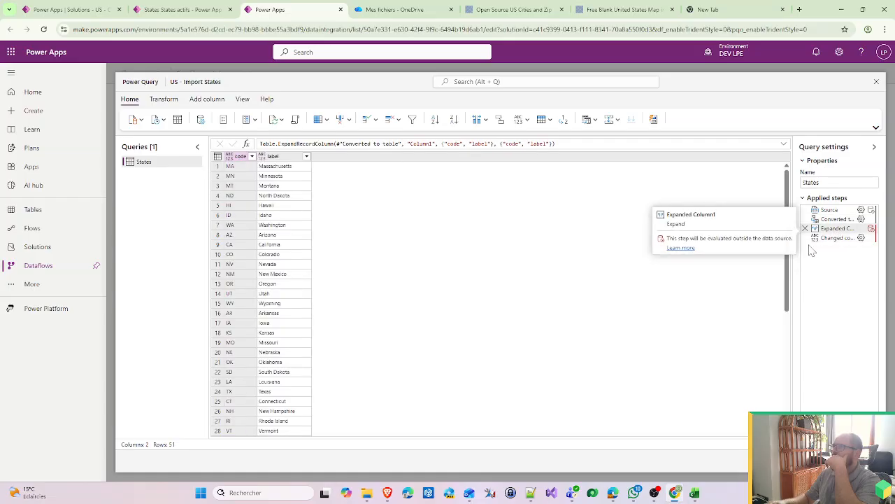
left_click(837, 238)
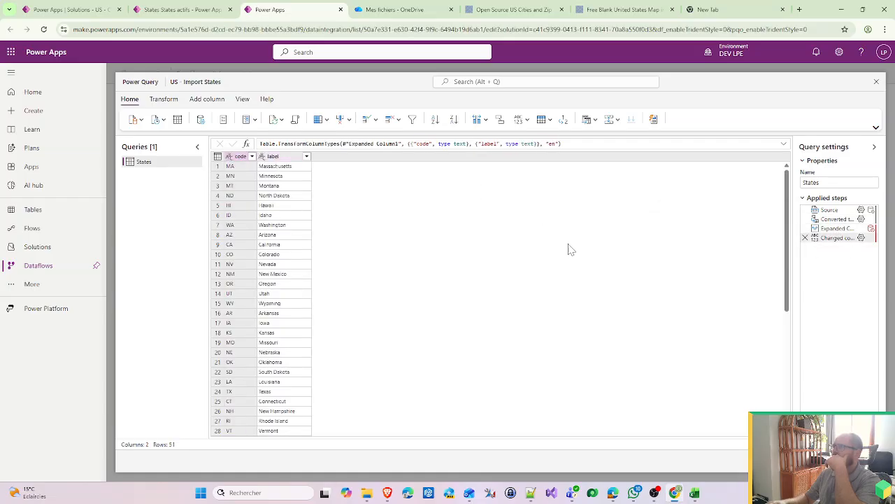
left_click(840, 230)
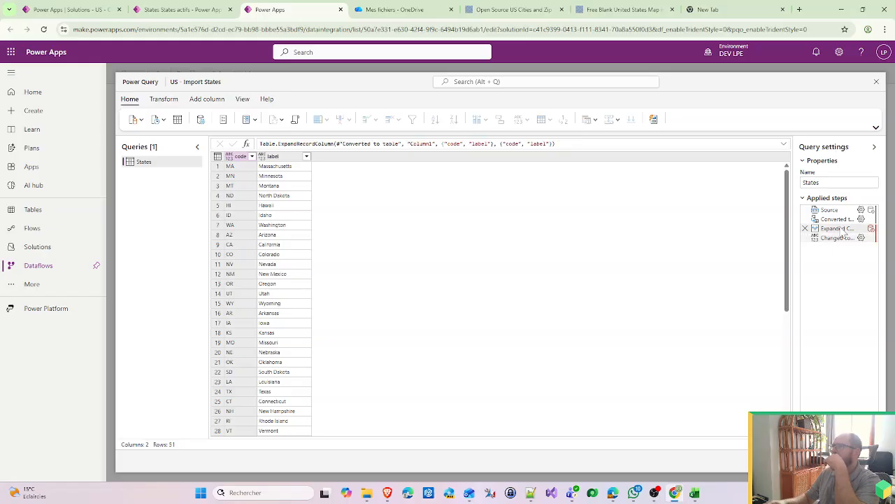
left_click(845, 240)
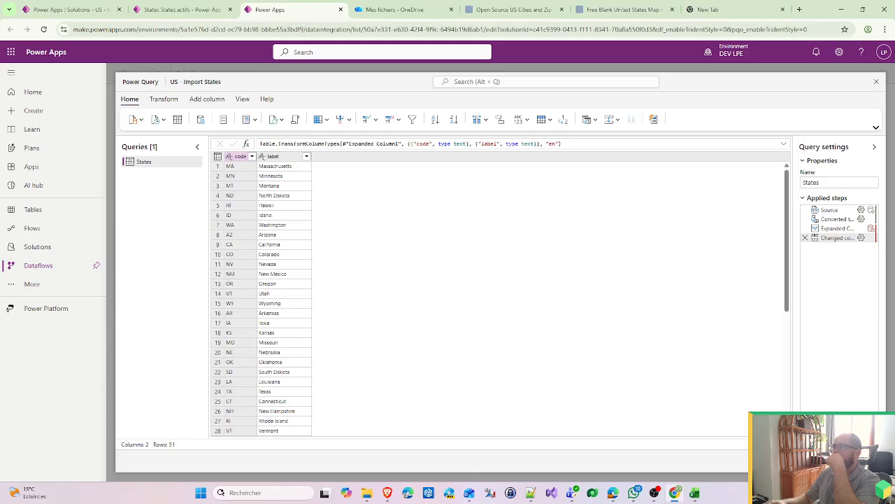
left_click(857, 461)
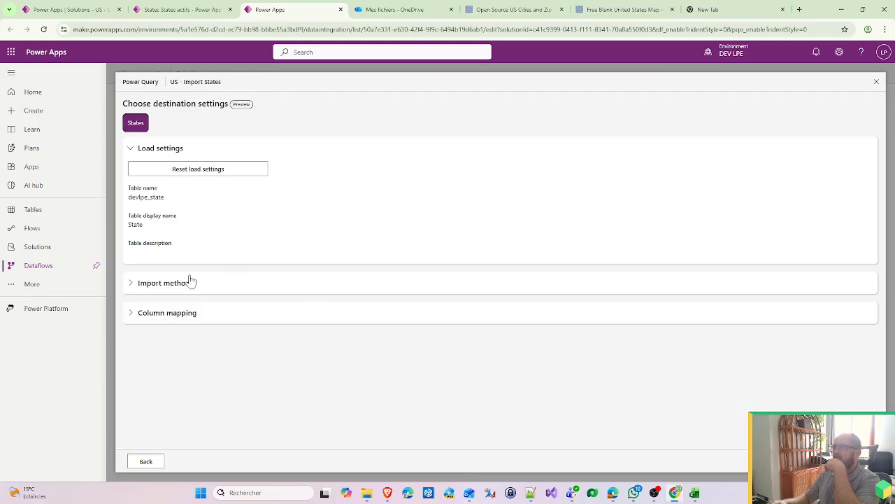
Inspect the import method and column mapping, leaving devlpe_stateid without a source column.
left_click(190, 282)
left_click(199, 287)
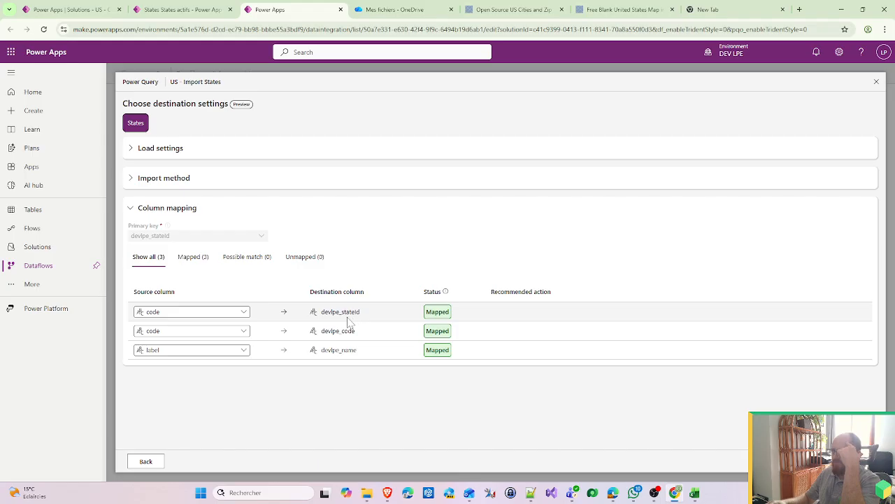
left_click(245, 317)
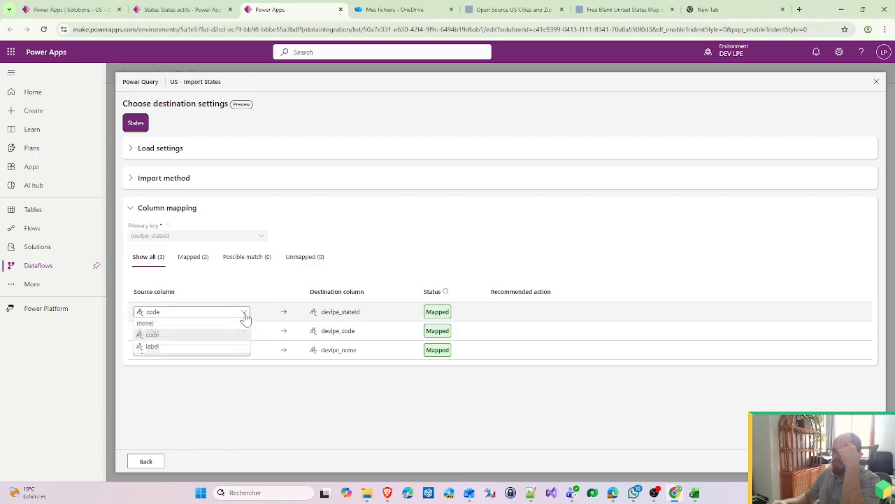
left_click(201, 324)
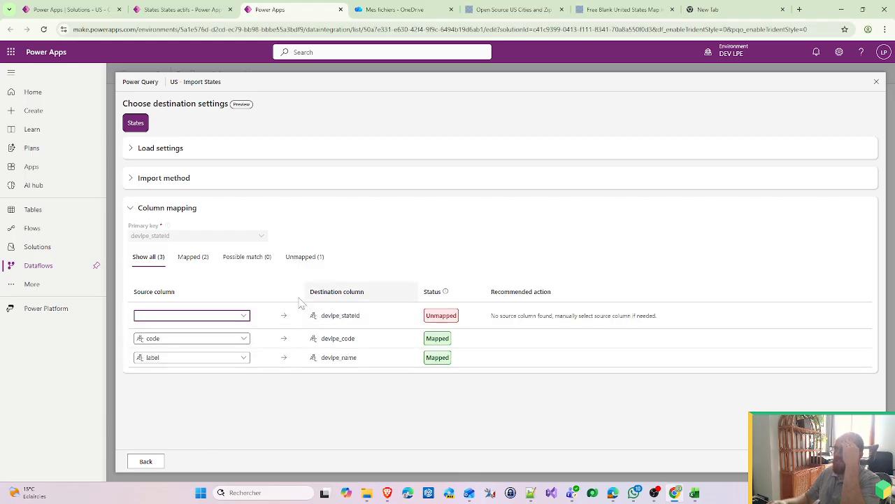
Reset the load settings and browse the list of destination tables.
mouse_move(179, 245)
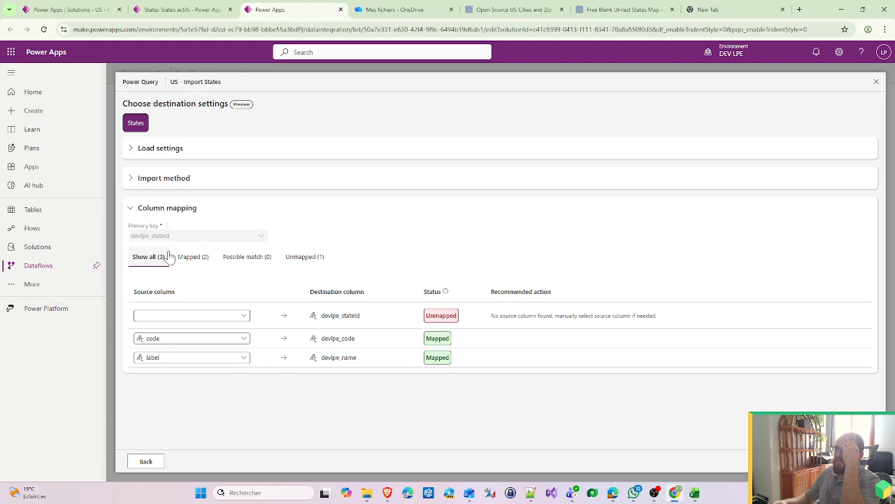
left_click(144, 178)
left_click(168, 149)
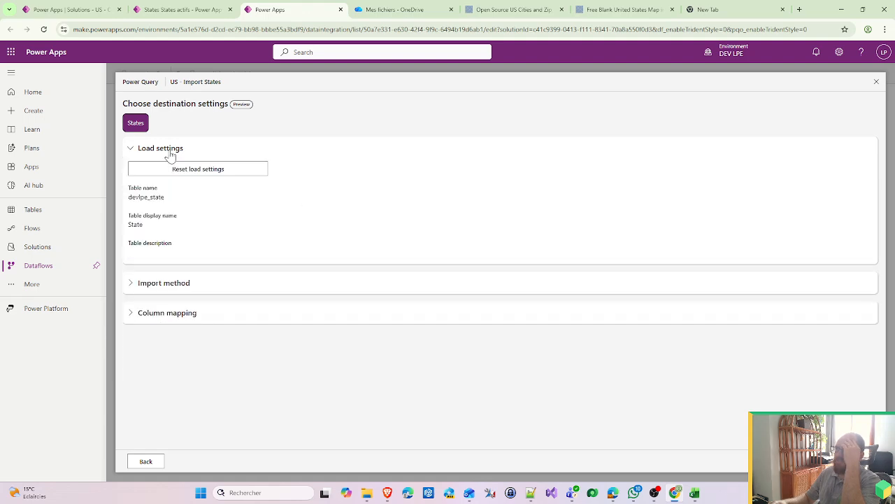
left_click(187, 173)
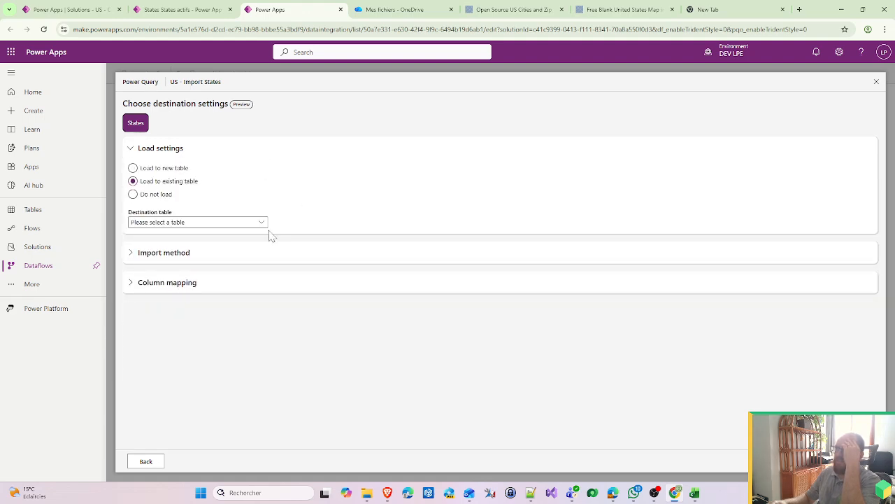
left_click(175, 222)
scroll(381, 268, "down", 3)
mouse_move(404, 120)
left_mouse_down()
mouse_move(408, 271)
mouse_move(417, 190)
left_mouse_up()
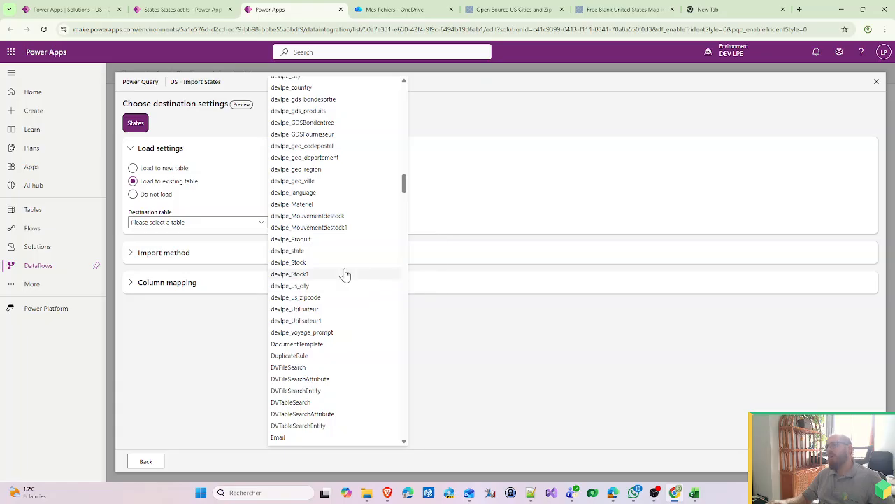
Merge into devlpe_state with statekey as primary key, map label to devlpe_name, and publish.
left_click(304, 251)
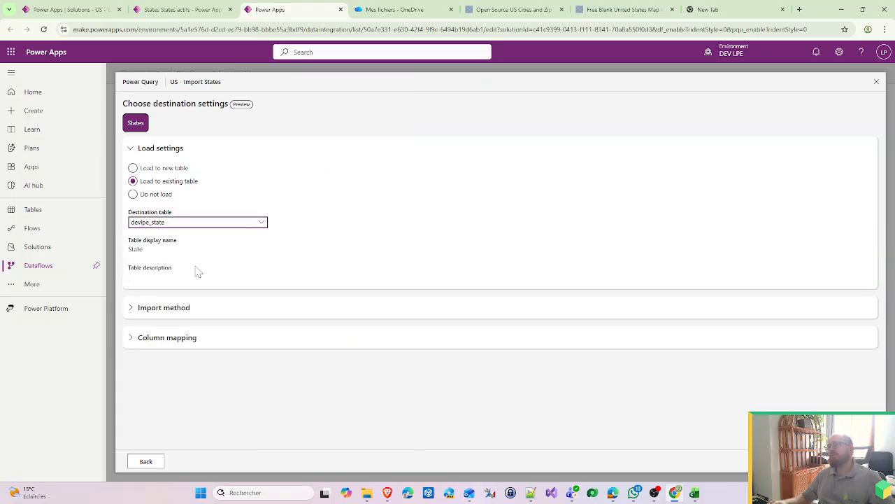
left_click(170, 307)
left_click(309, 212)
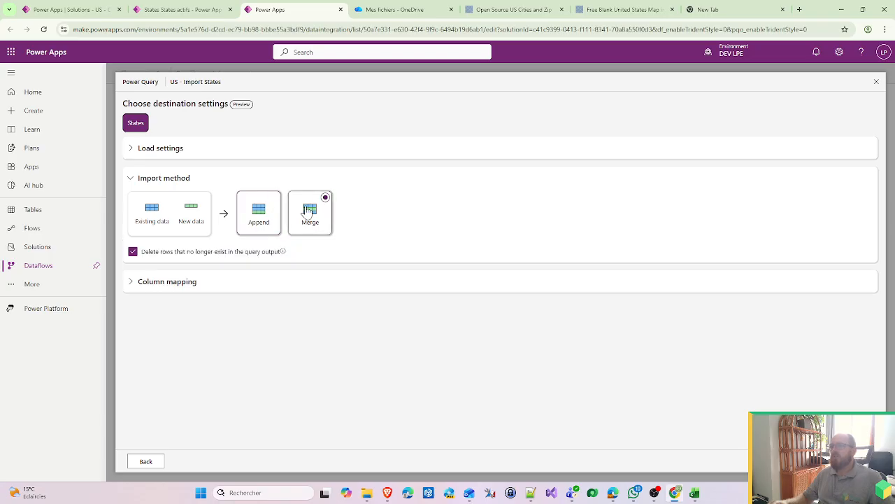
left_click(163, 280)
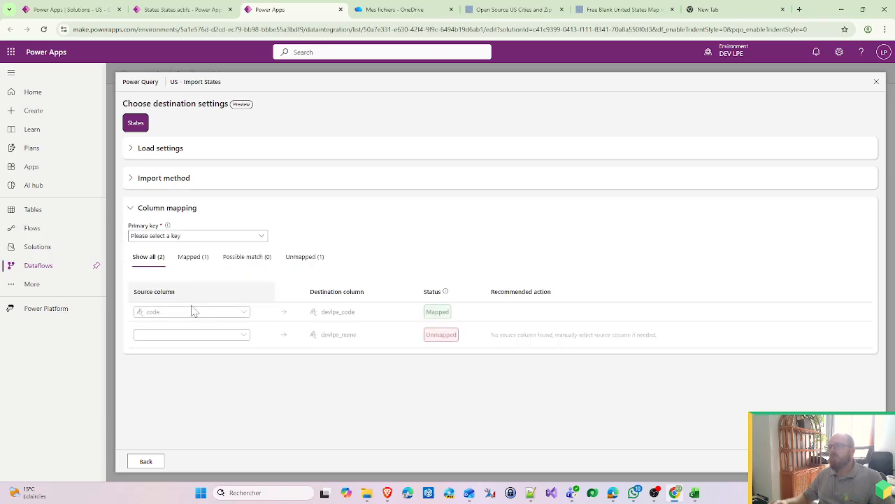
left_click(196, 238)
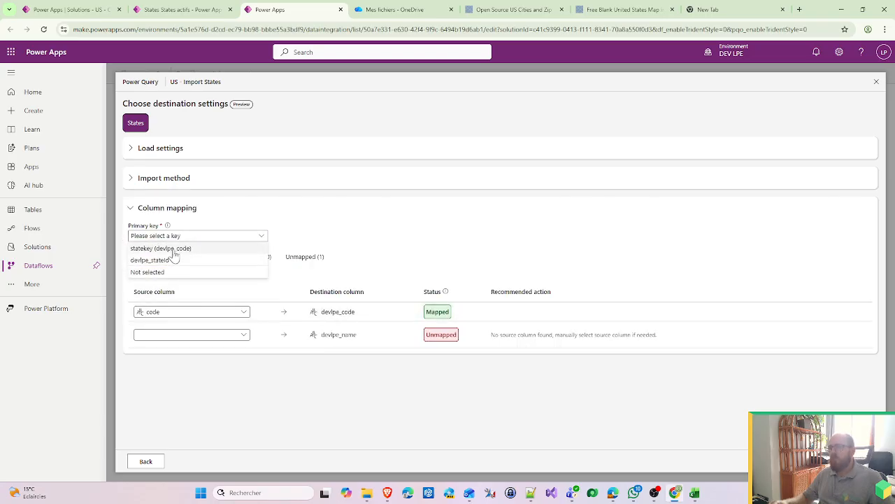
left_click(174, 250)
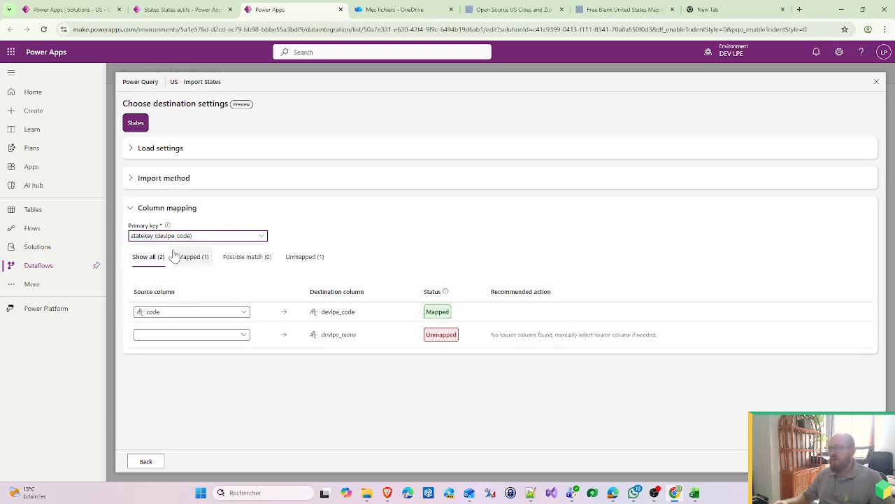
left_click(239, 337)
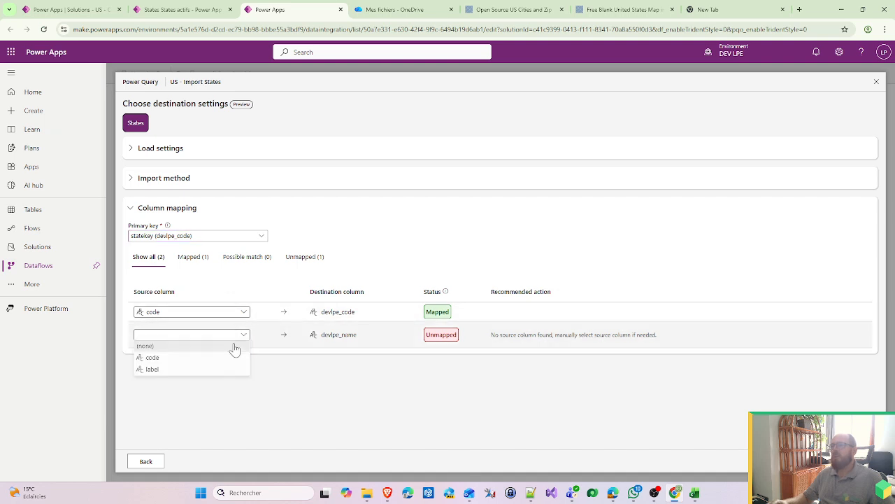
left_click(152, 371)
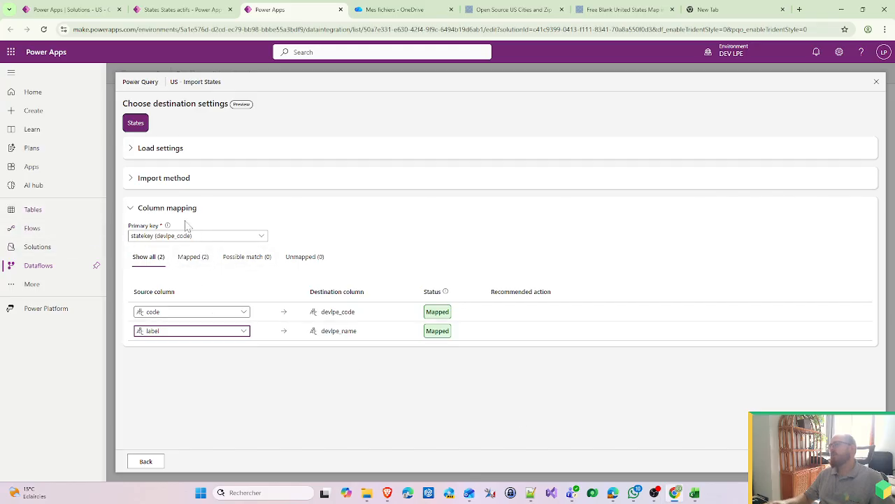
left_click(854, 461)
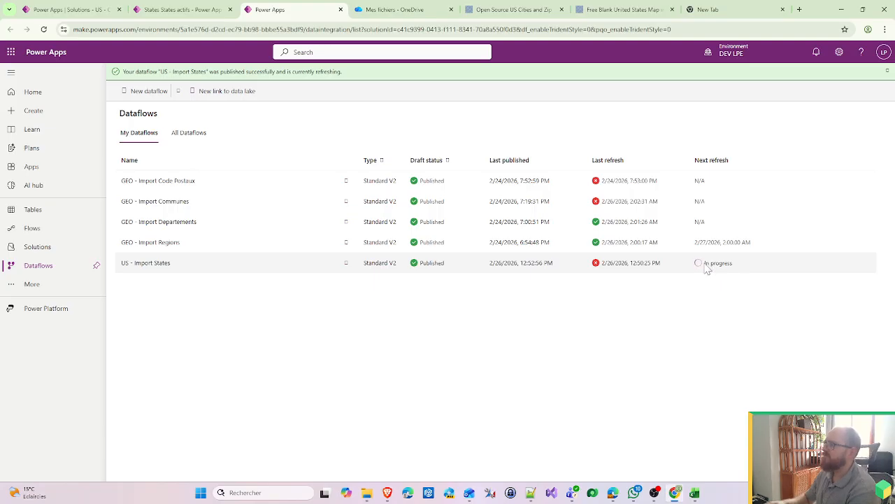
Alternate between the States view and Dataflows, reloading until the refresh succeeds and 51 states show.
left_click(184, 8)
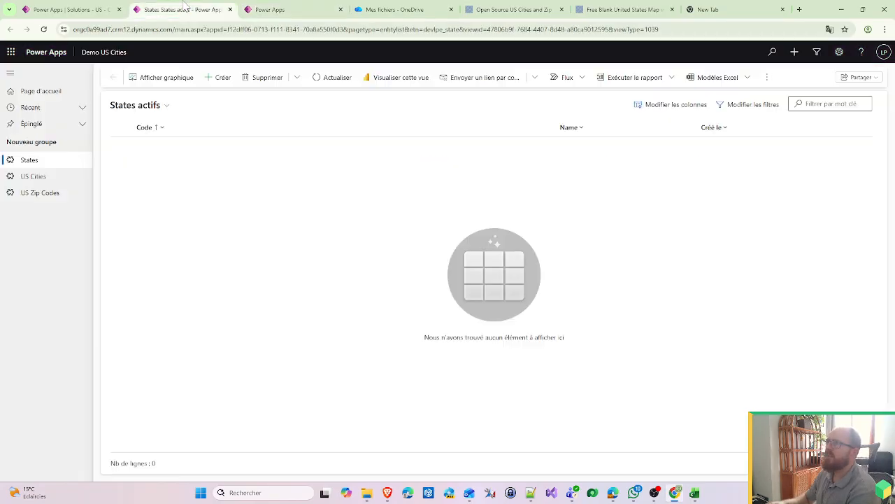
left_click(334, 79)
left_click(329, 77)
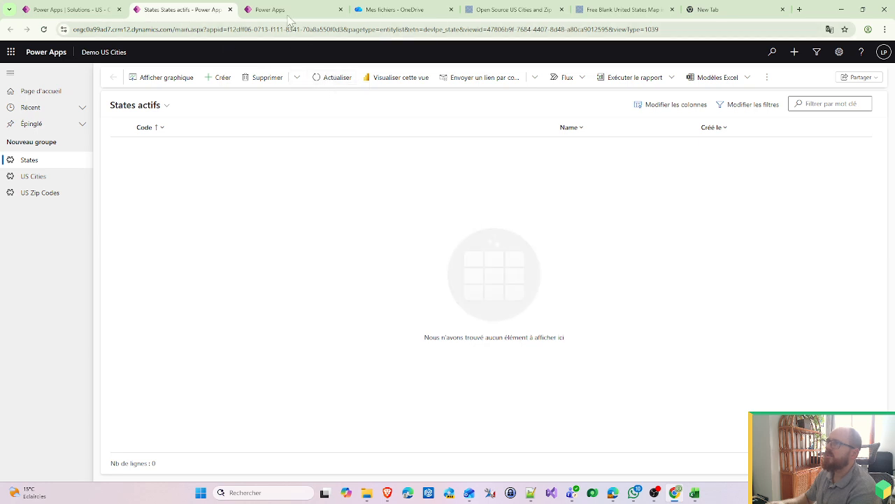
left_click(293, 11)
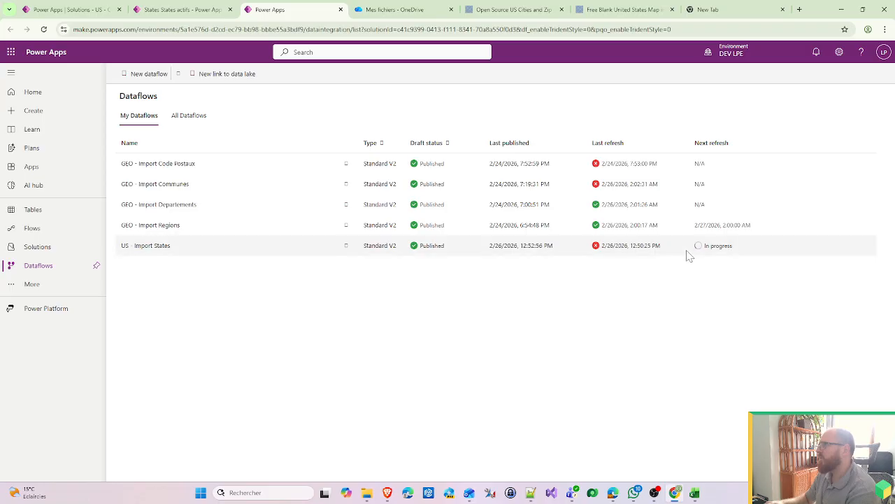
left_click(180, 10)
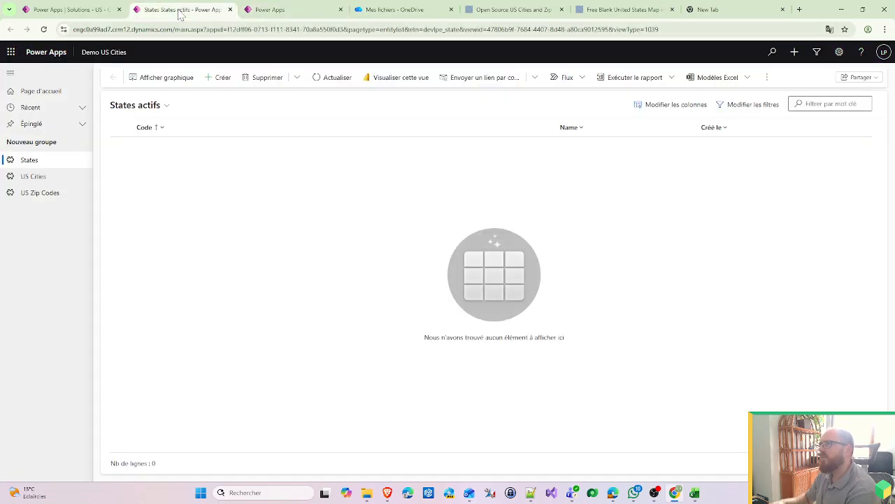
left_click(317, 81)
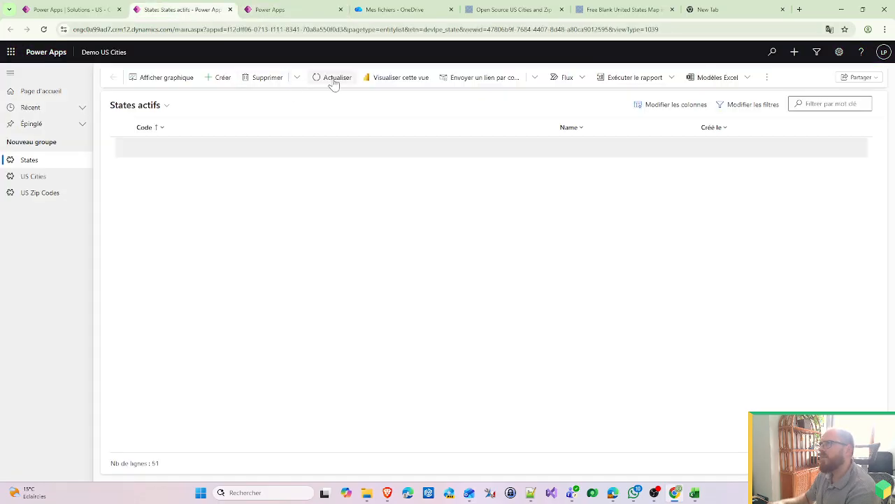
left_click(257, 7)
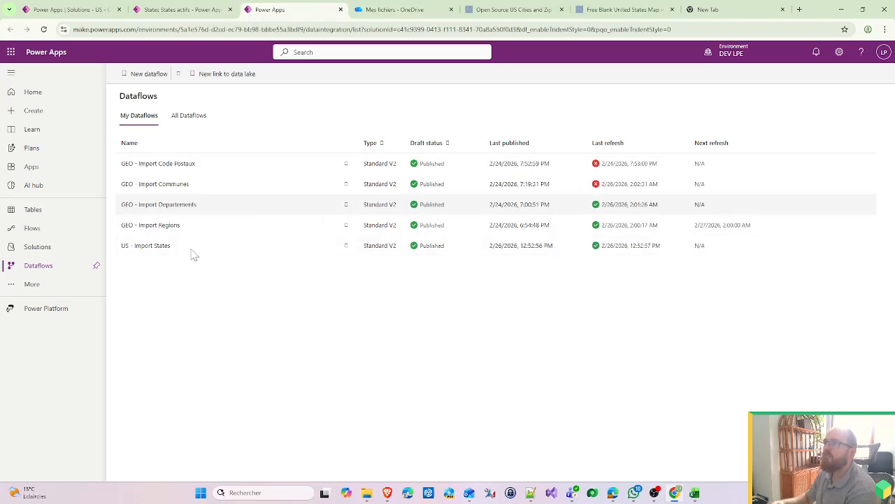
left_click(175, 9)
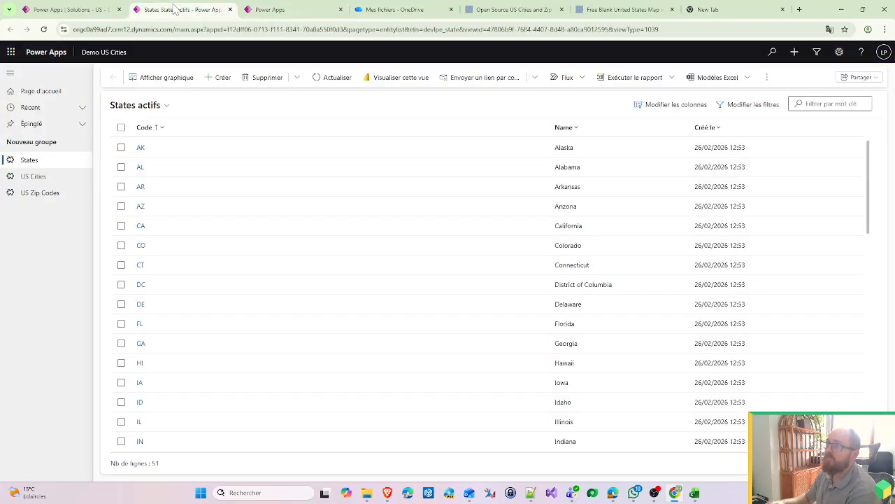
left_click(320, 78)
scroll(514, 378, "down", 10)
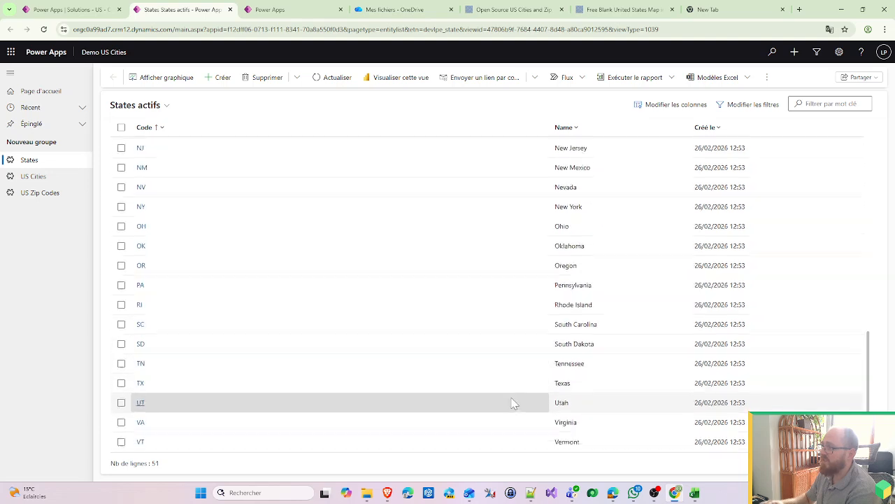
left_click(273, 9)
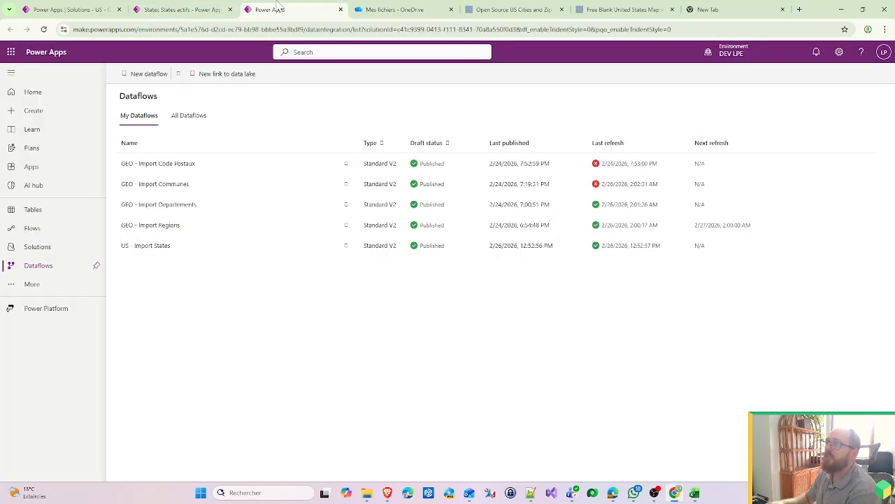
Create the US - Import Cities dataflow from the simplemaps cities.csv URL as a Text/CSV source.
left_click(160, 75)
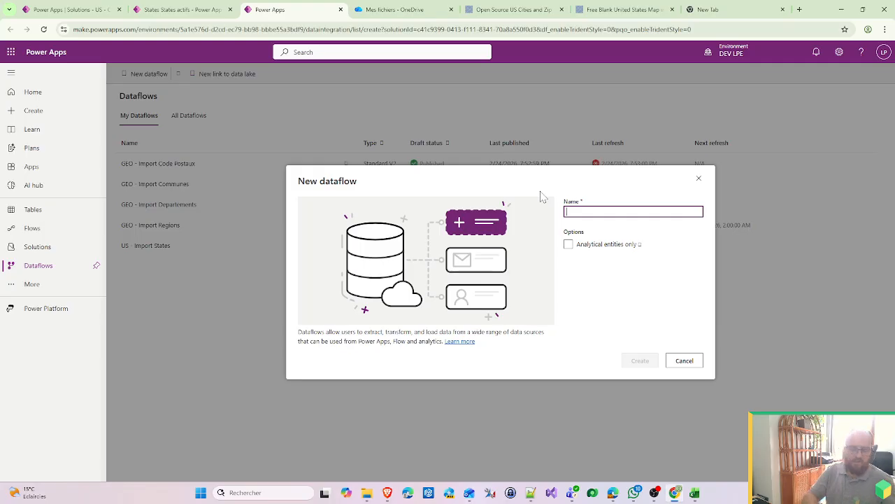
type("US - Import Cities")
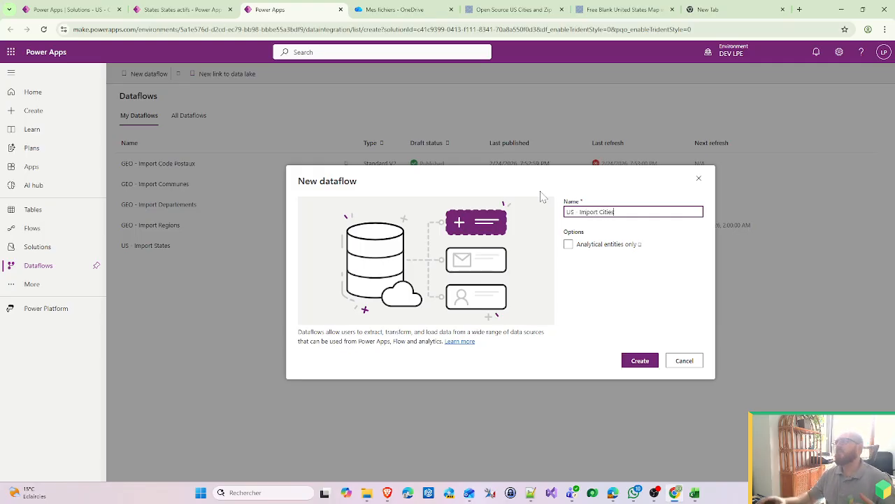
left_click(649, 361)
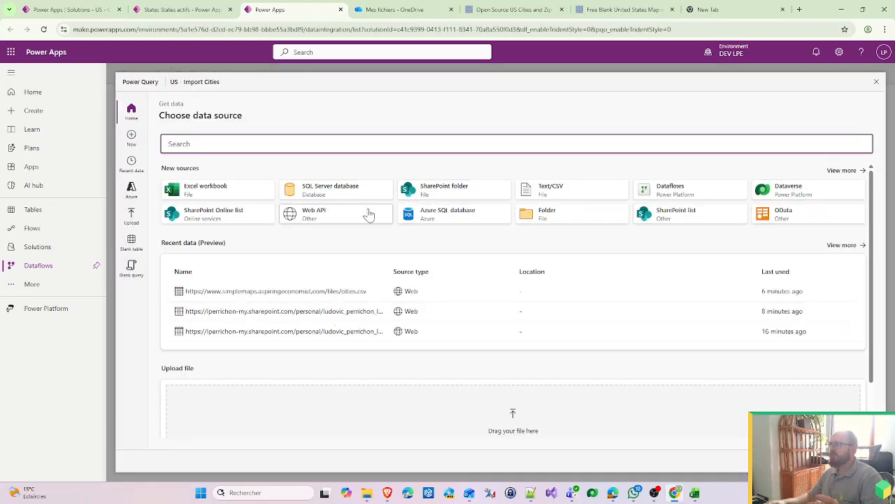
left_click(542, 193)
key("ctrl+v")
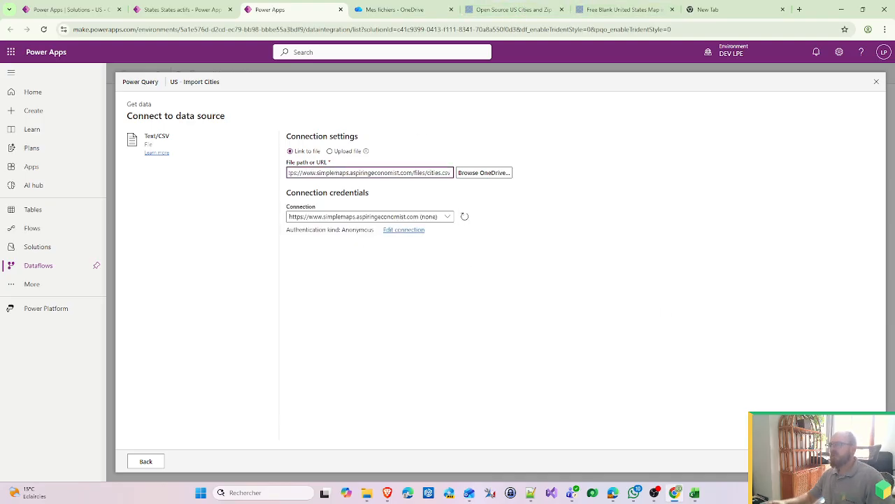
left_click(857, 461)
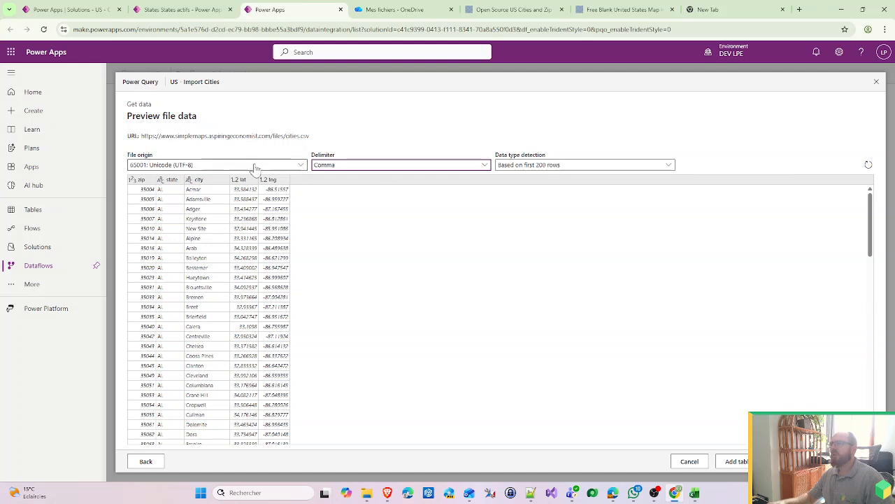
In the query editor, remove the zip, lat and lng columns from the cities query.
left_click(845, 461)
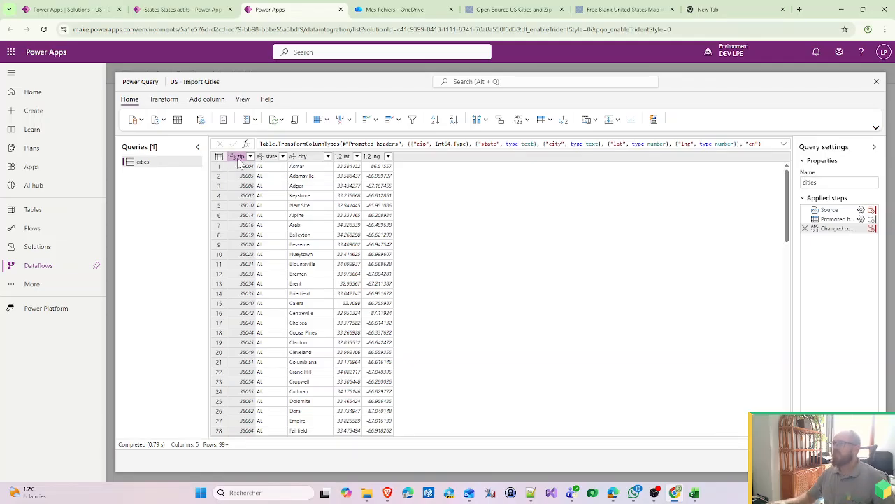
left_click(349, 158)
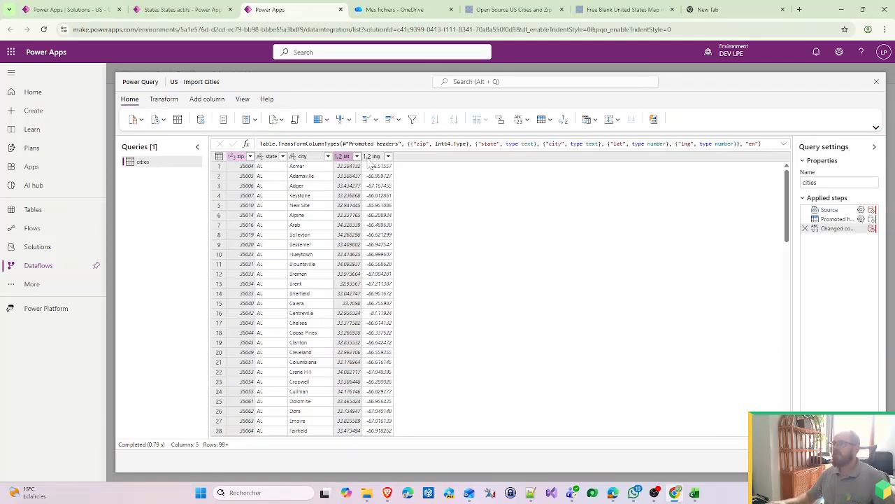
left_click(373, 159, "ctrl")
right_click(374, 158)
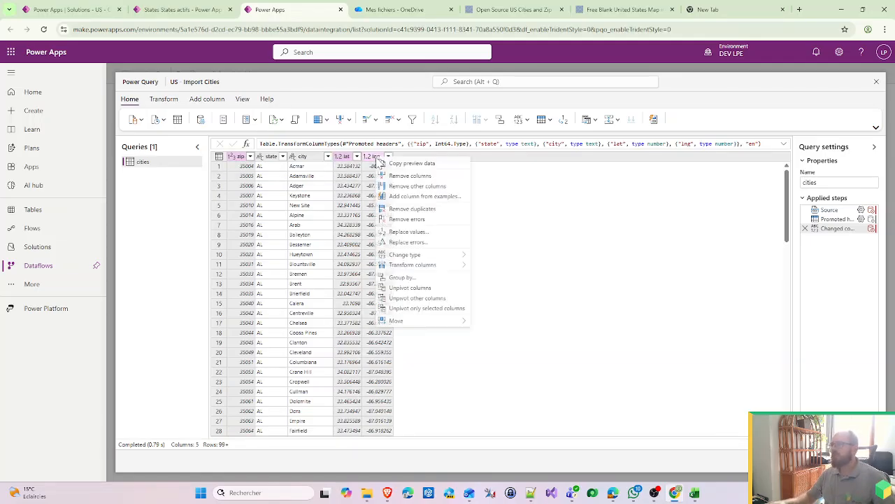
left_click(439, 179)
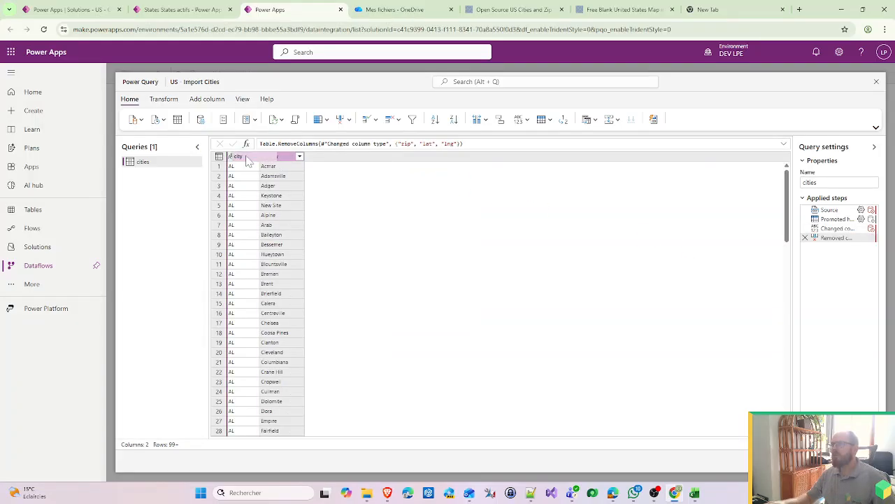
Remove duplicate rows based on the state and city columns.
left_click(245, 158, "ctrl")
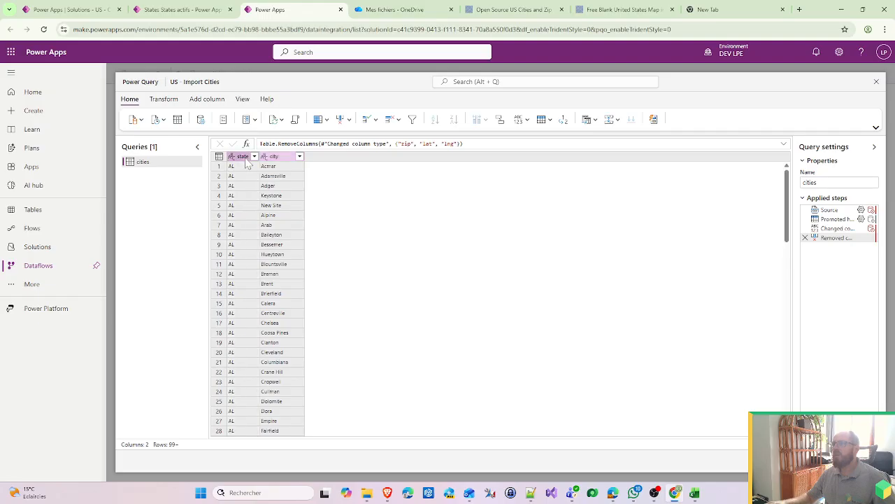
right_click(278, 160)
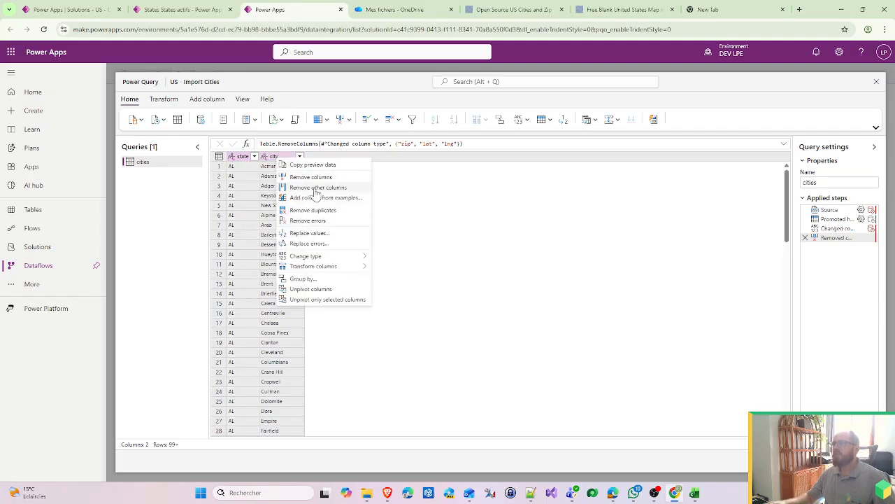
left_click(348, 210)
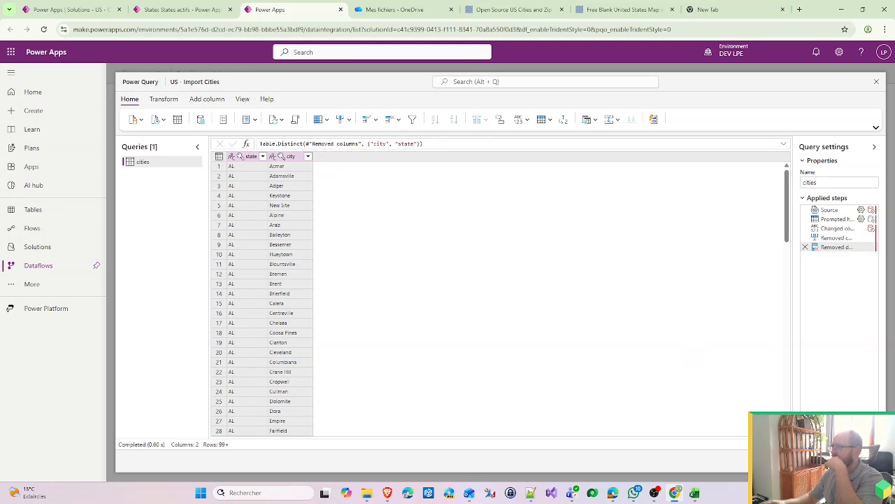
Load the cities query into the existing devlpe_us_city table.
left_click(859, 461)
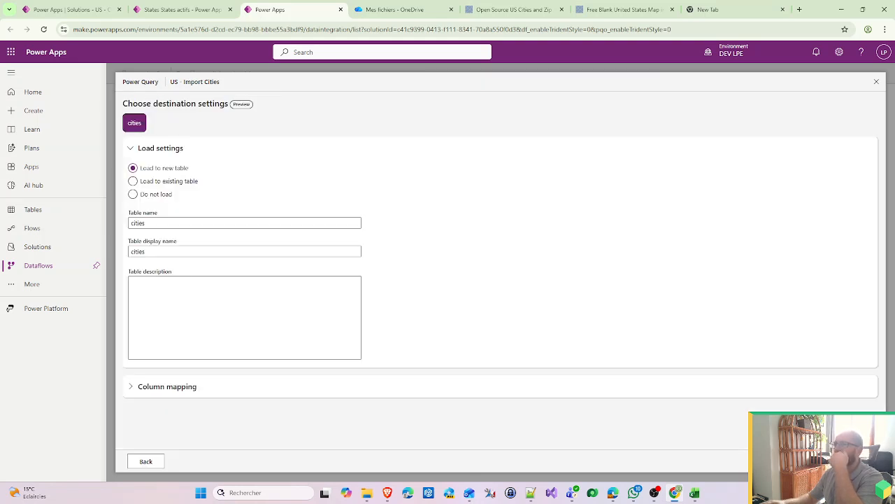
left_click(183, 183)
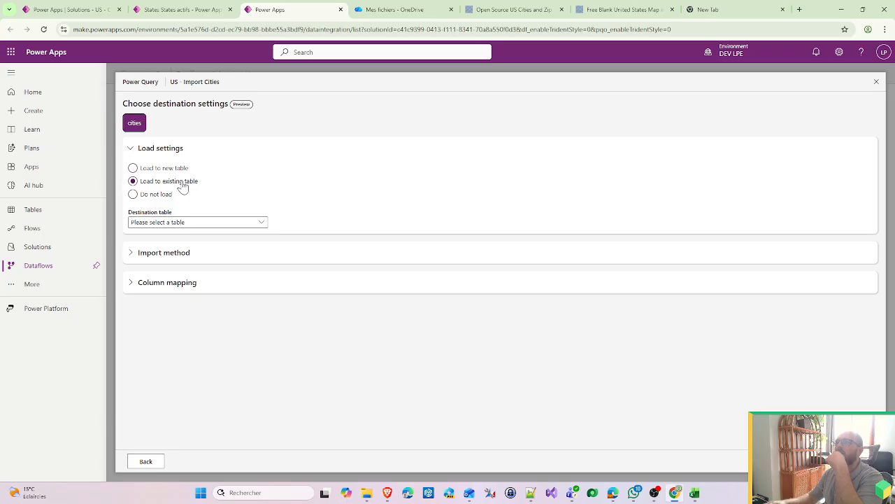
left_click(238, 222)
scroll(340, 343, "down", 15)
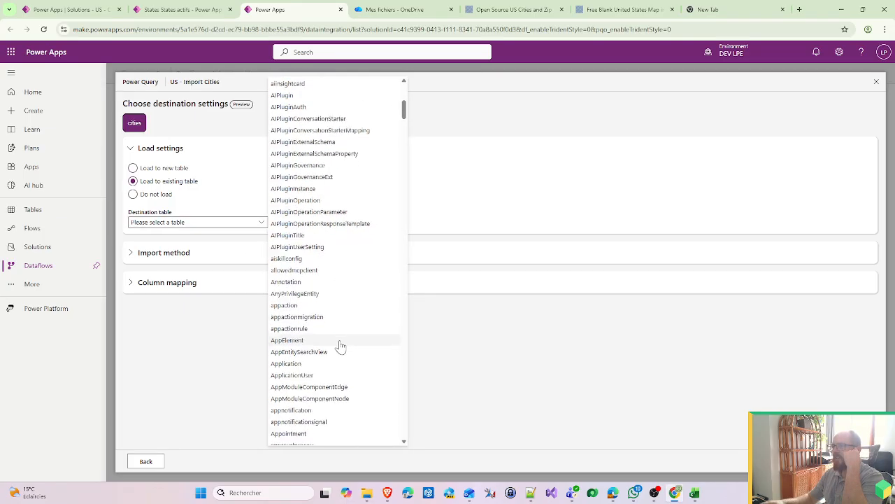
scroll(336, 254, "down", 8)
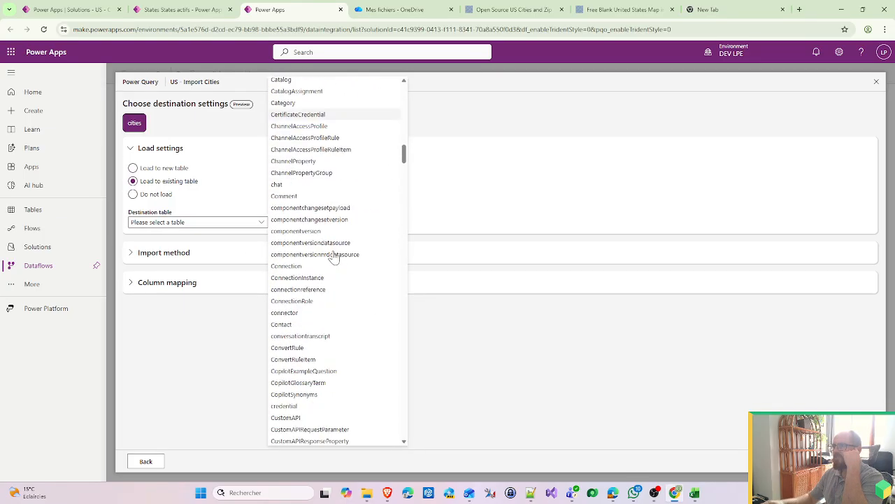
scroll(333, 285, "down", 5)
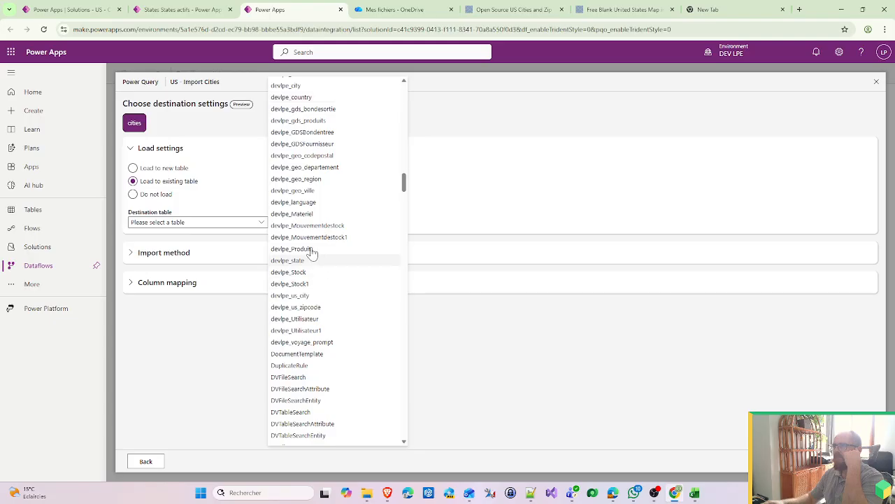
left_click(307, 295)
Merge with Delete rows on, citykey primary key, city→devlpe_name and state→devlpe_state.devlpe_code.
left_click(181, 312)
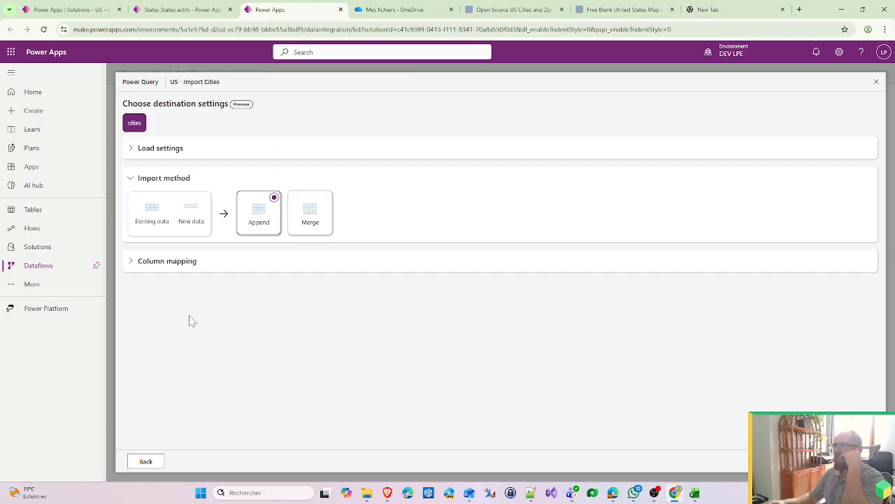
left_click(322, 231)
left_click(151, 253)
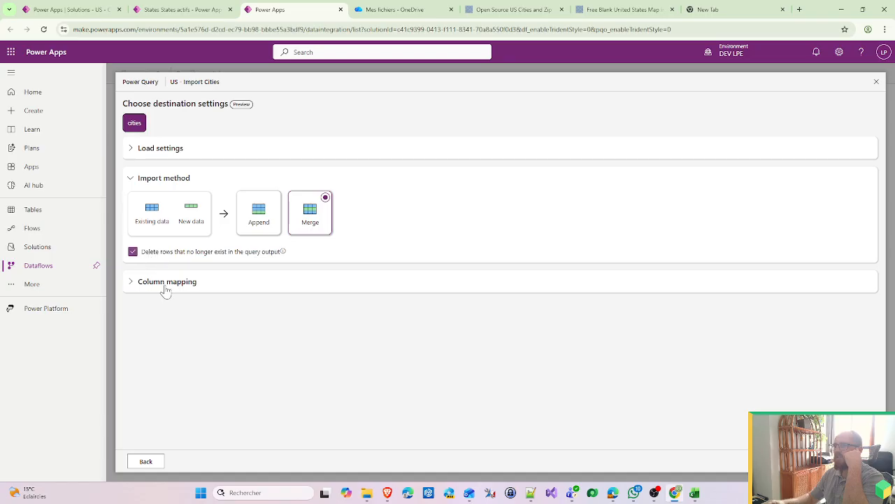
left_click(165, 282)
left_click(217, 238)
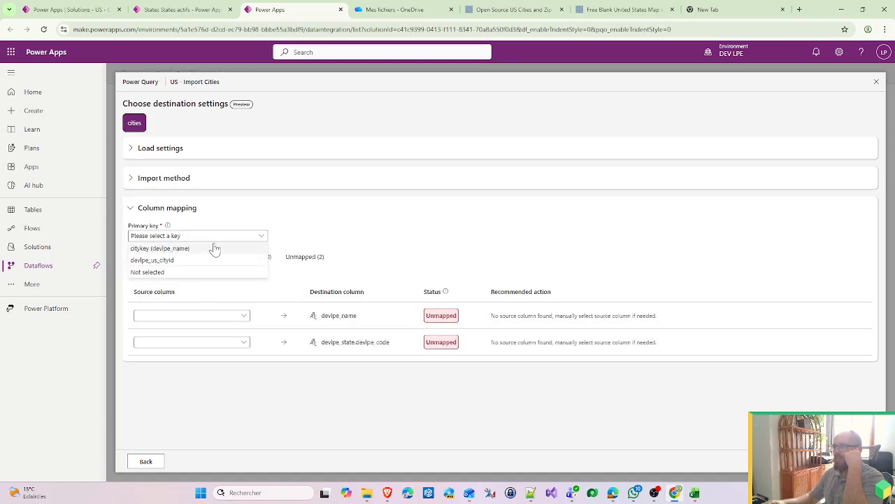
left_click(175, 249)
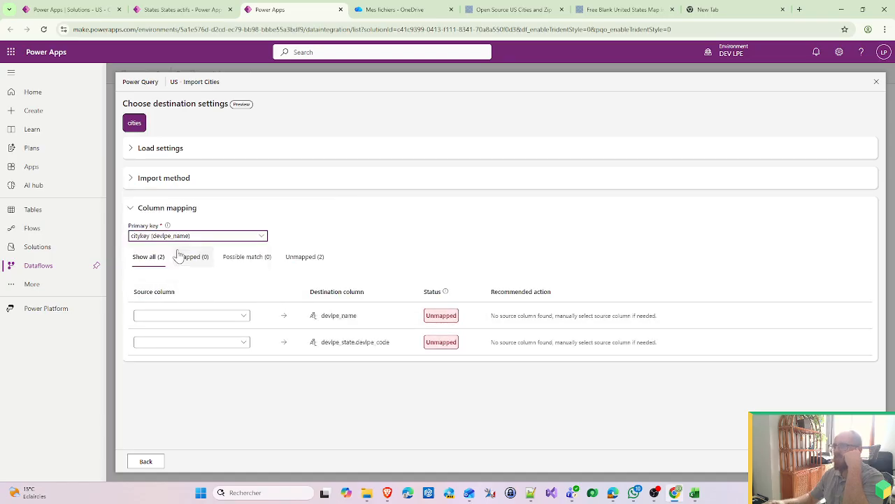
left_click(242, 316)
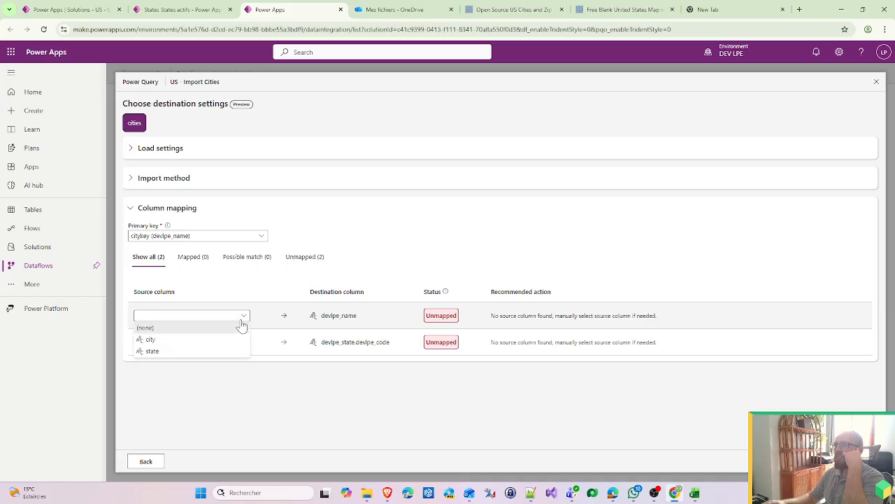
left_click(162, 342)
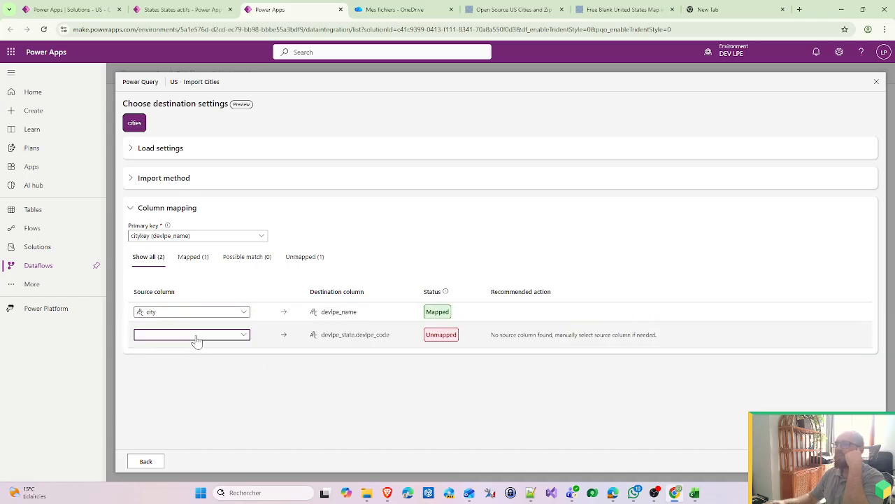
left_click(196, 336)
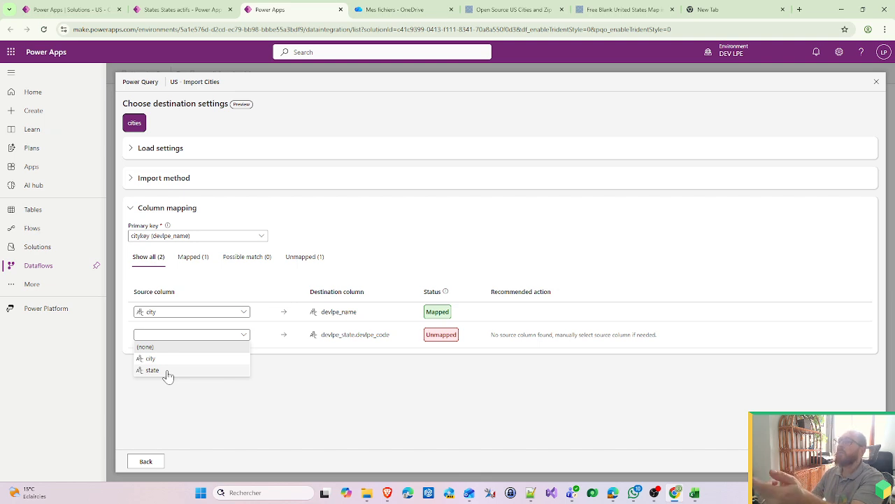
left_click(152, 370)
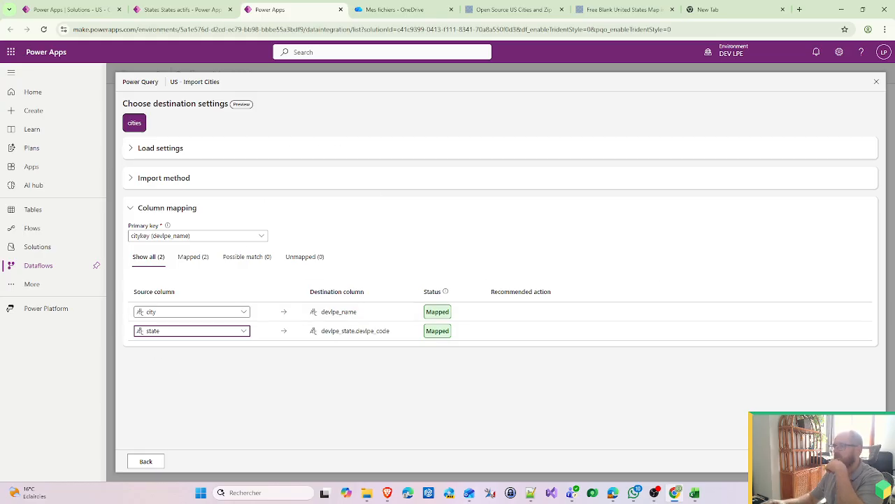
left_click(856, 461)
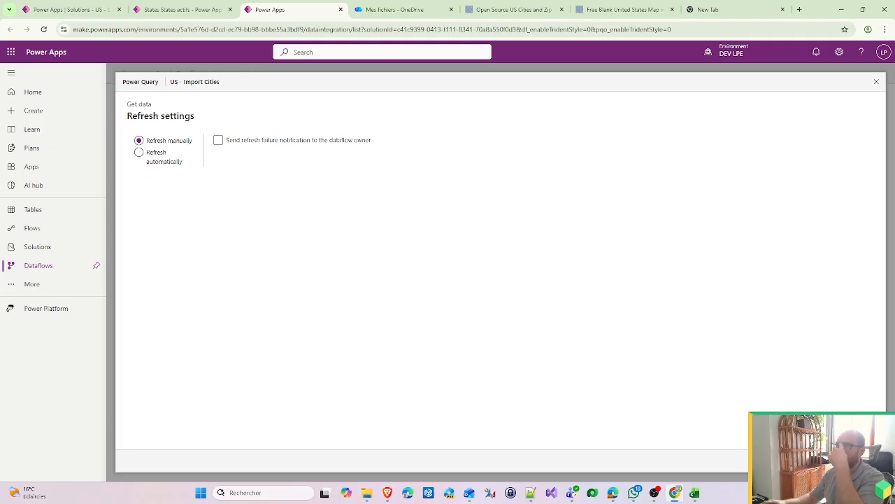
Publish US - Import Cities with refresh left on manual.
left_click(856, 461)
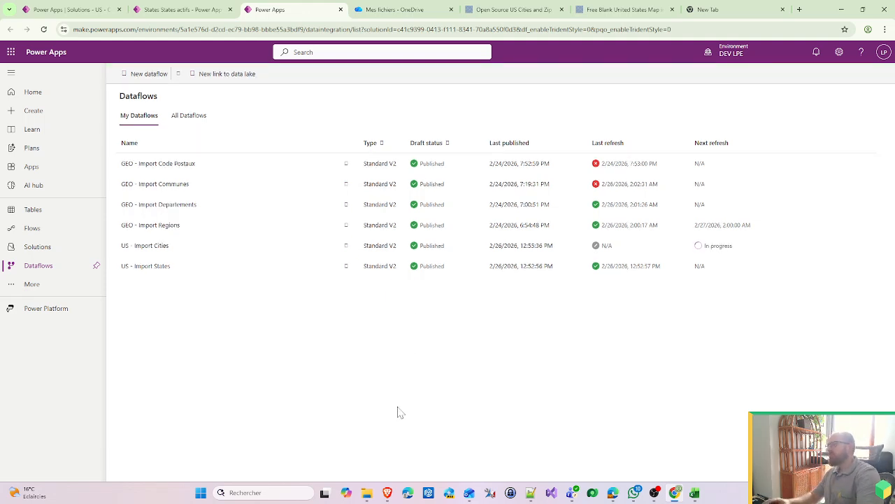
Reload the US Cities list repeatedly until it holds 340 imported city rows, all in AL.
left_click(189, 8)
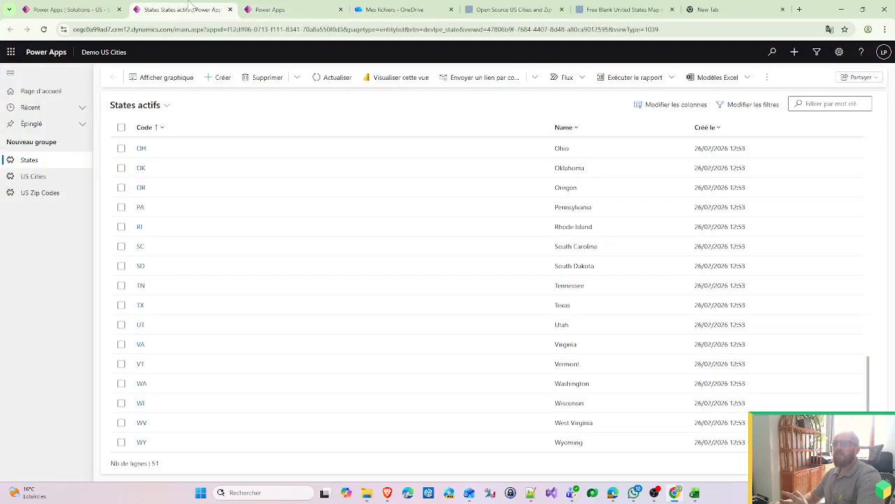
left_click(33, 176)
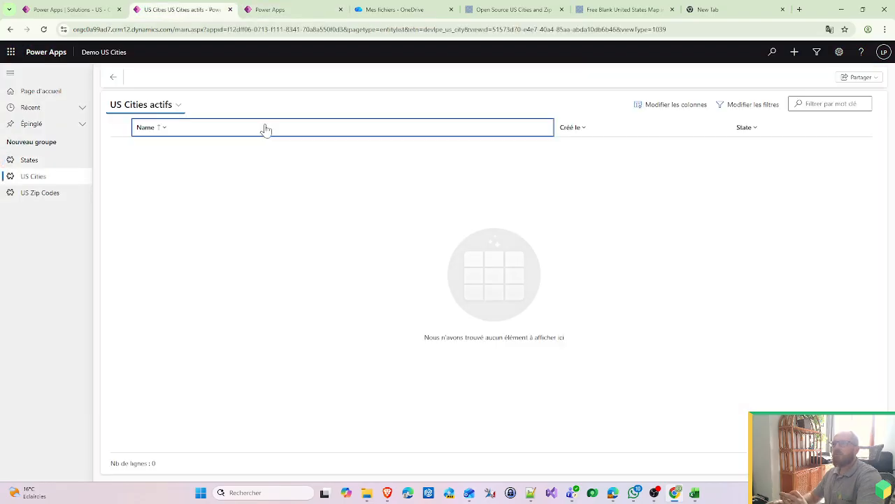
left_click(318, 78)
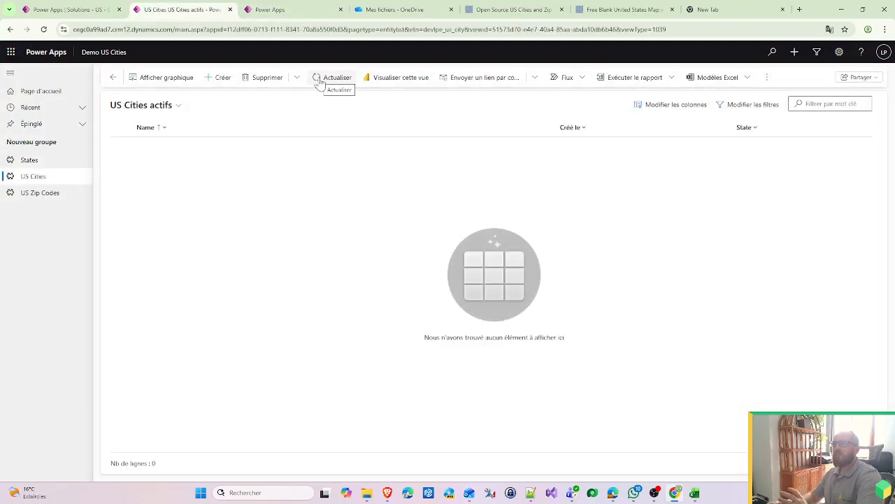
left_click(274, 10)
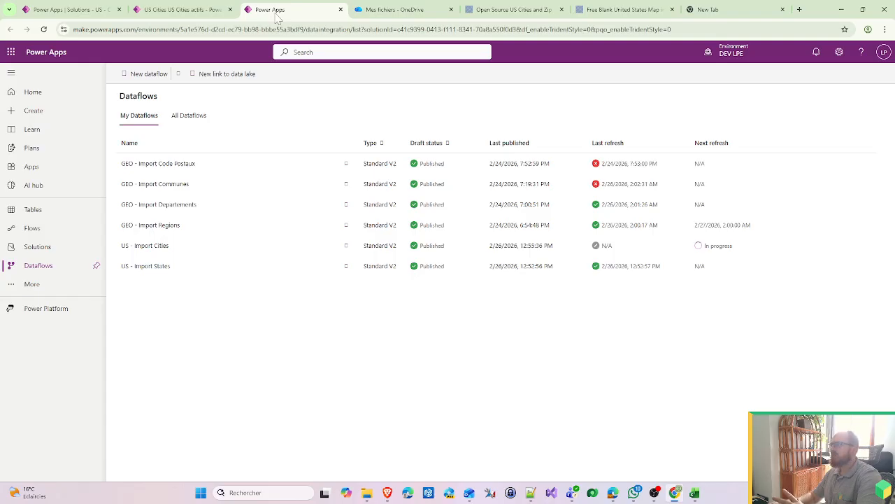
left_click(187, 12)
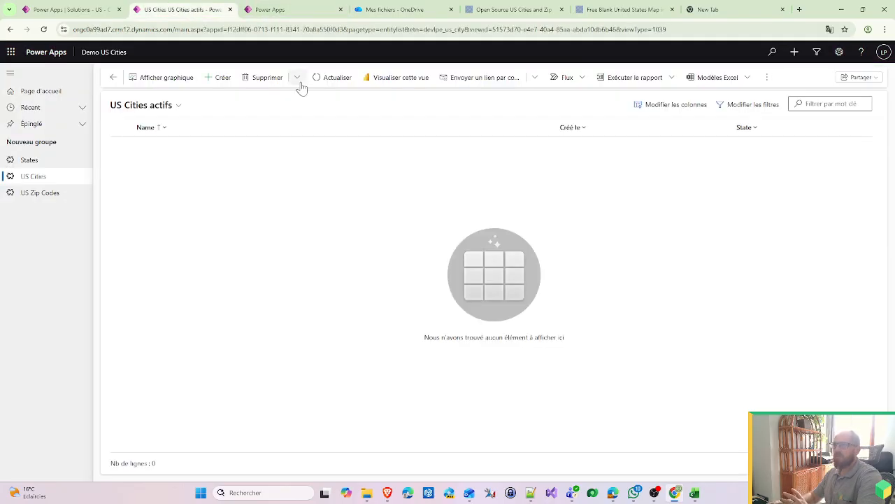
left_click(330, 78)
left_click(332, 80)
left_click(333, 82)
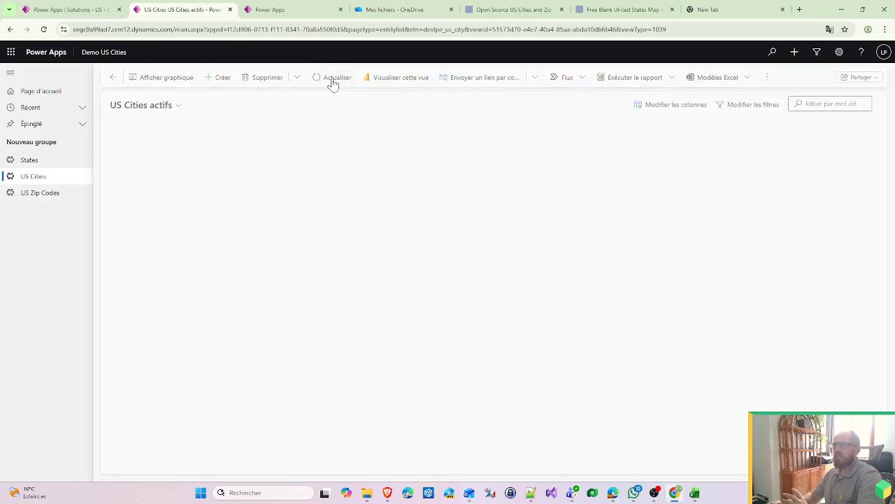
left_click(334, 83)
left_click(334, 83)
left_click(333, 83)
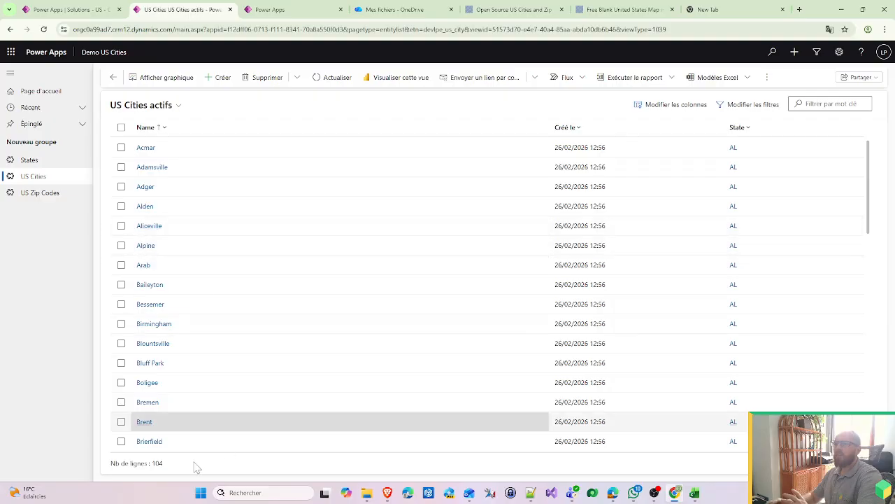
left_click(333, 82)
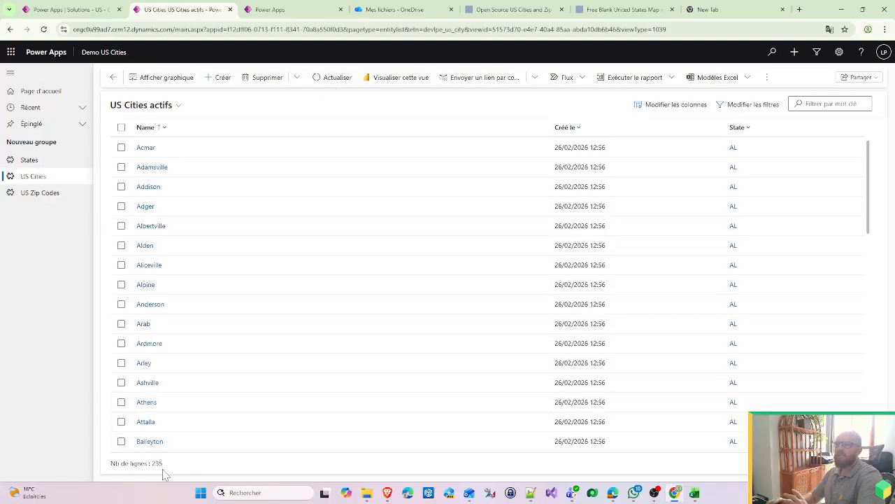
left_click(334, 77)
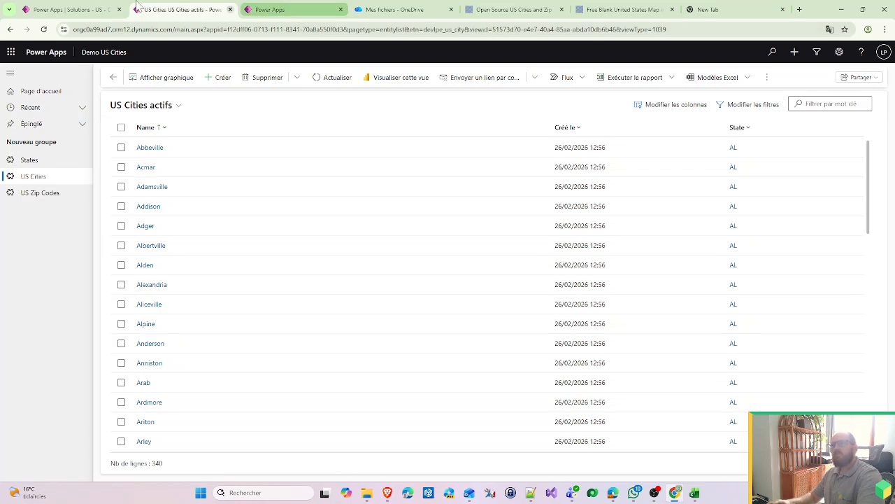
left_click(94, 9)
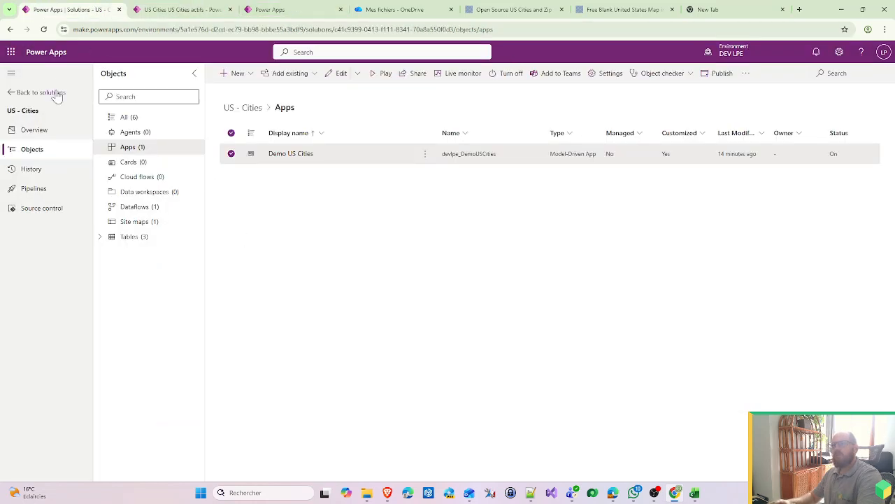
Create a new dataflow named 'US - Import ZipCode'.
left_click(305, 11)
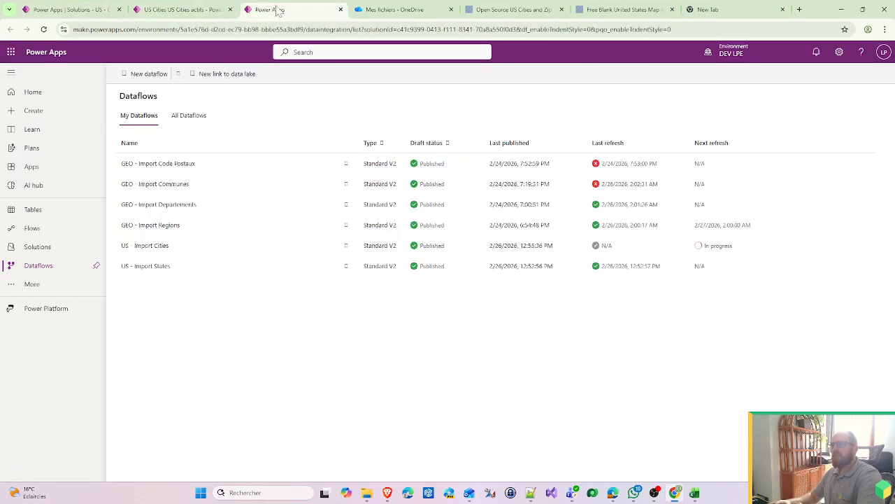
left_click(151, 76)
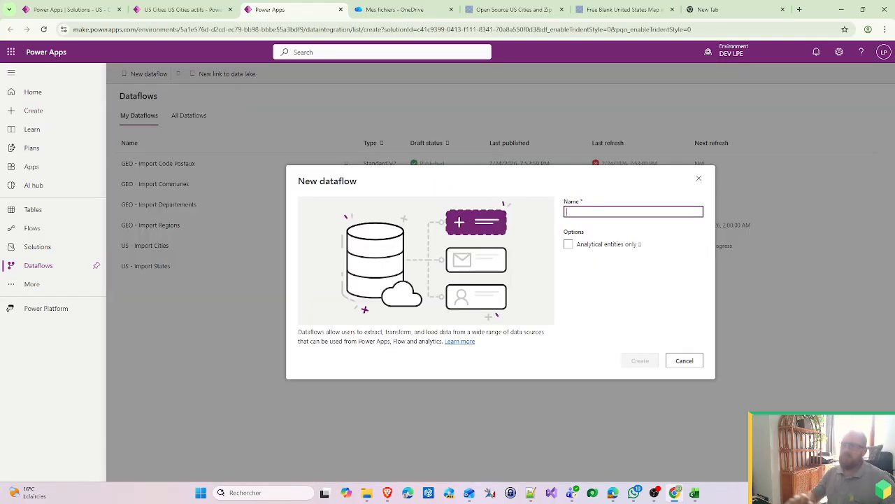
type("US - I")
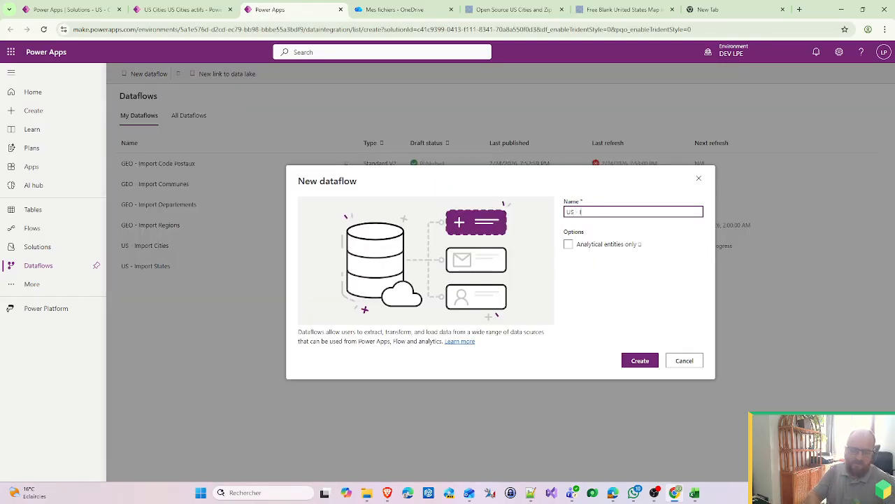
type("mport Z")
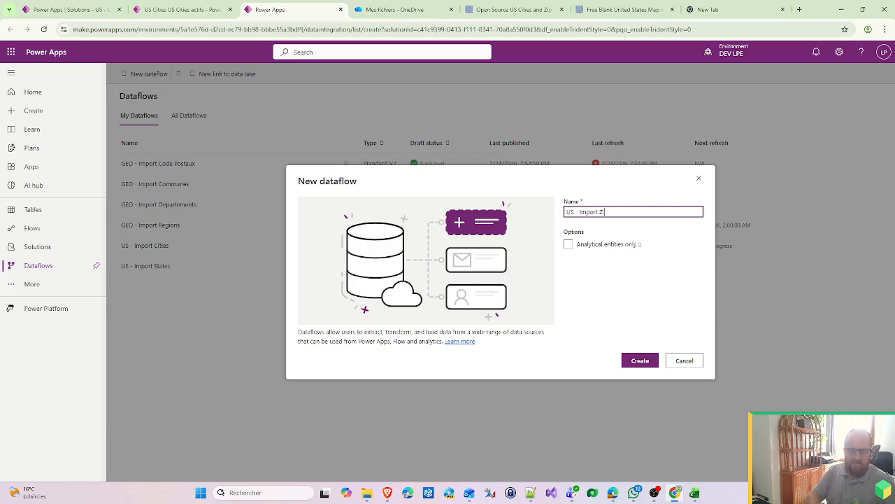
type("ipCode")
left_click(628, 364)
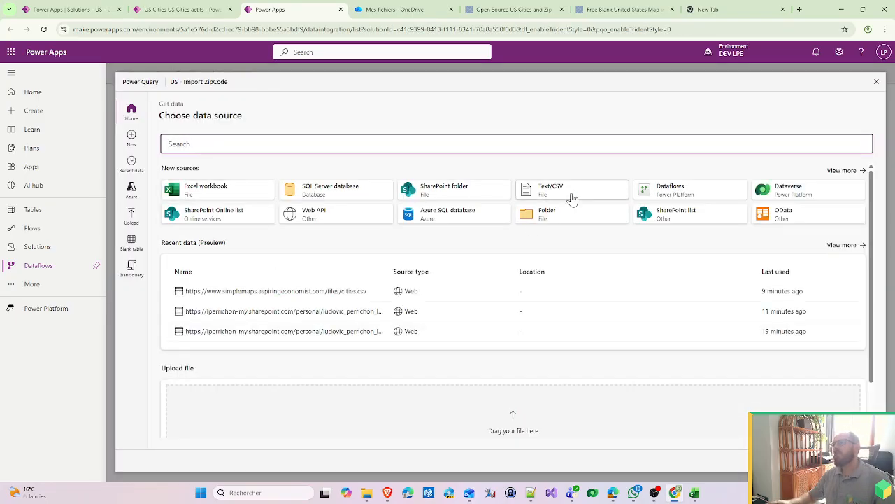
Load the simplemaps cities.csv file from its URL as a Text/CSV source into Power Query.
left_click(556, 188)
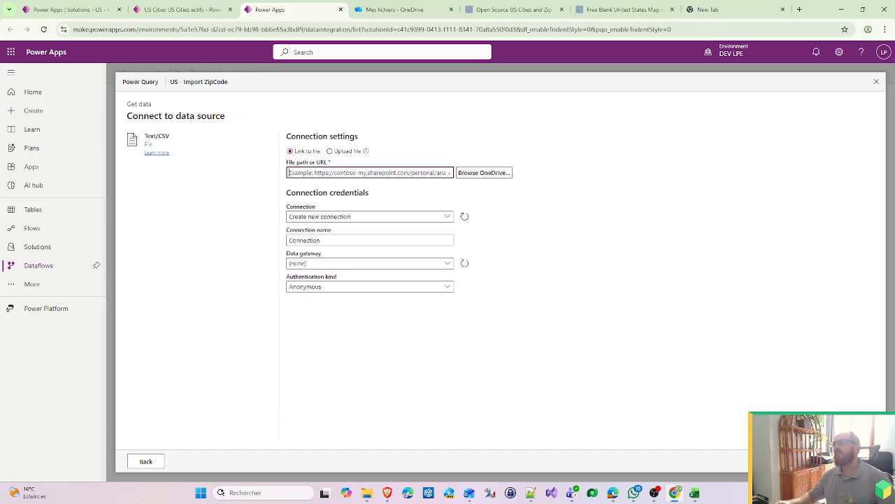
type("https://www.simplemaps.aspiringeconomist.com/files/cities.csv")
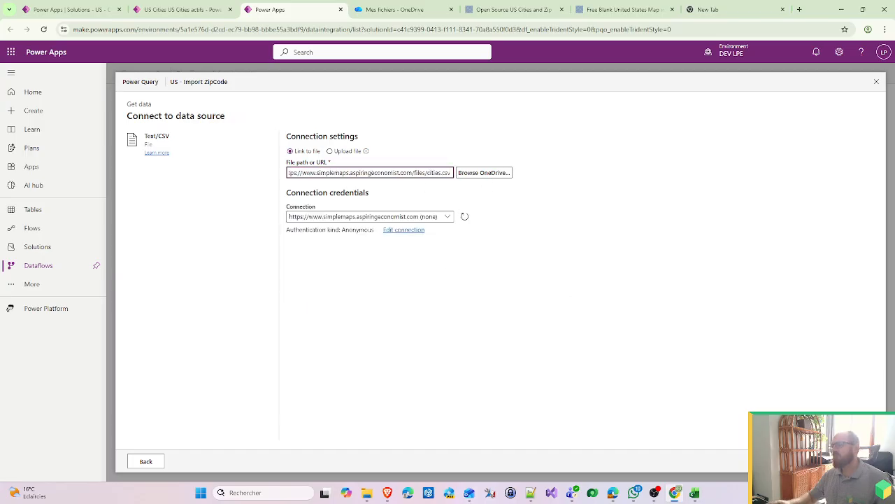
left_click(856, 461)
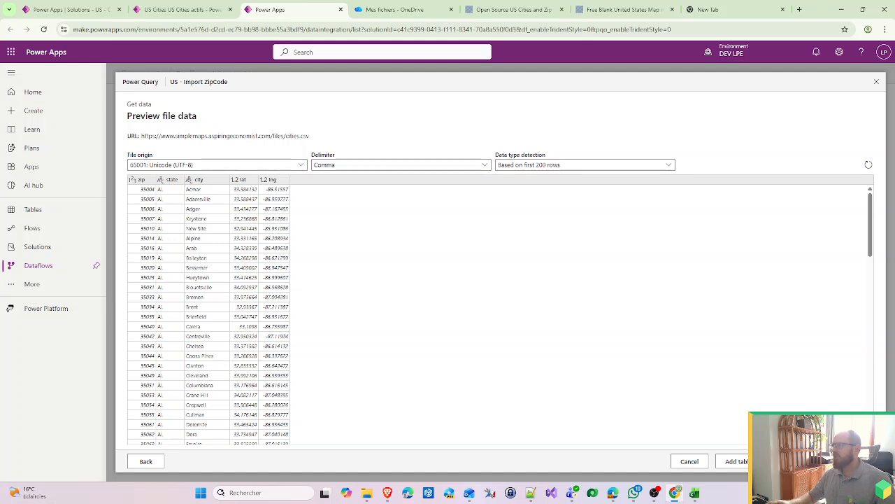
left_click(856, 461)
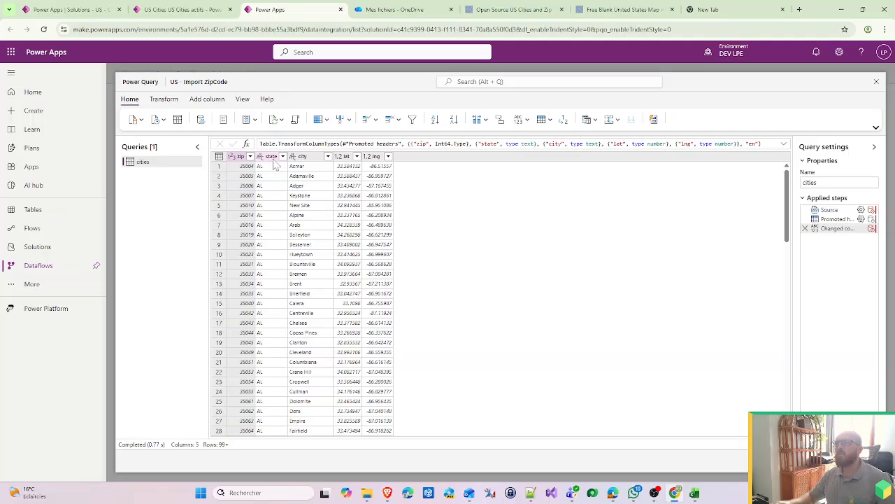
Remove the state column from the cities query.
left_click(273, 157)
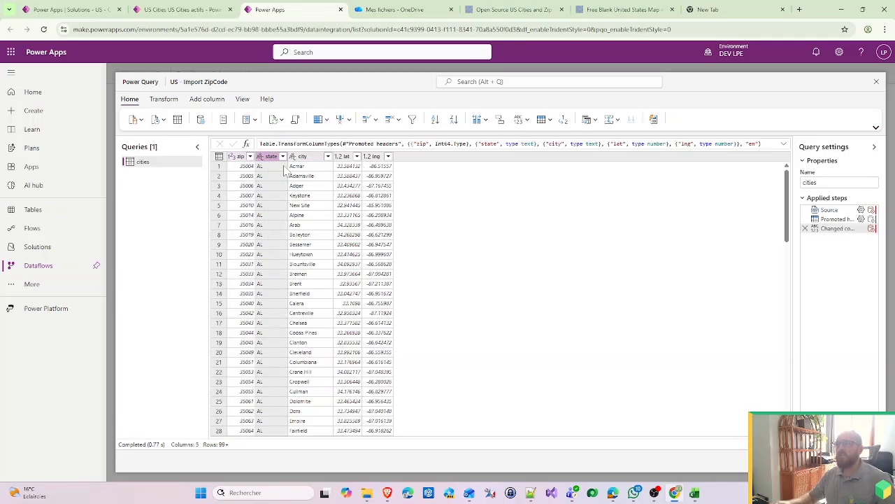
right_click(268, 161)
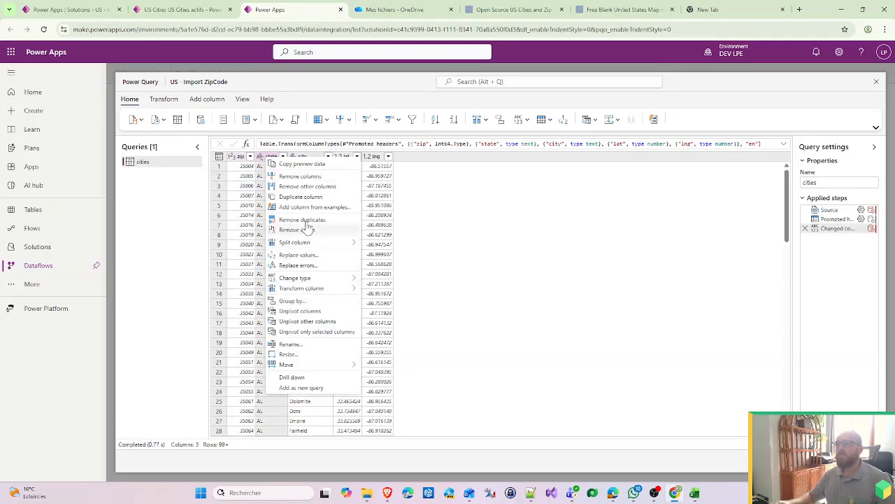
left_click(307, 178)
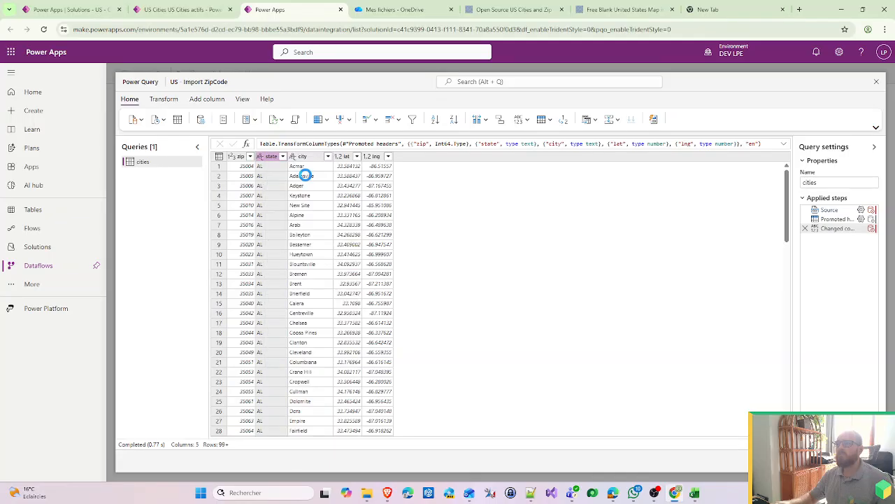
Inspect zip's column type options and view the 'Changed column type' applied step.
left_click(239, 156)
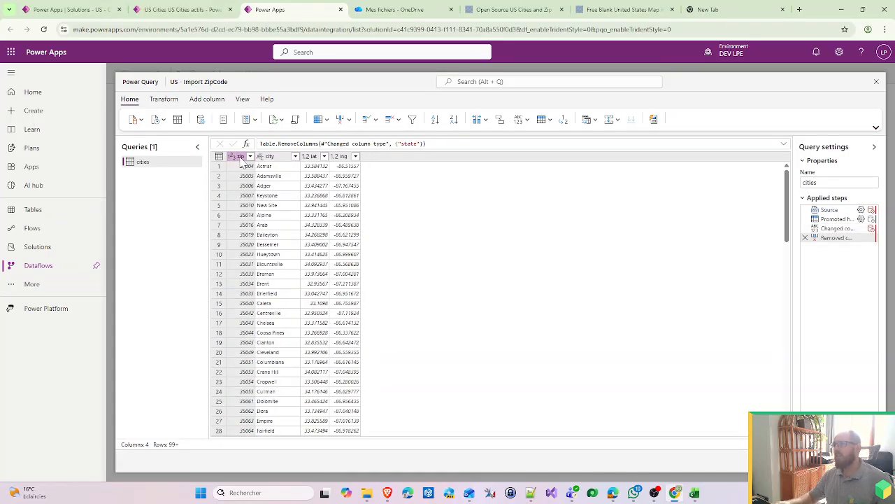
right_click(239, 159)
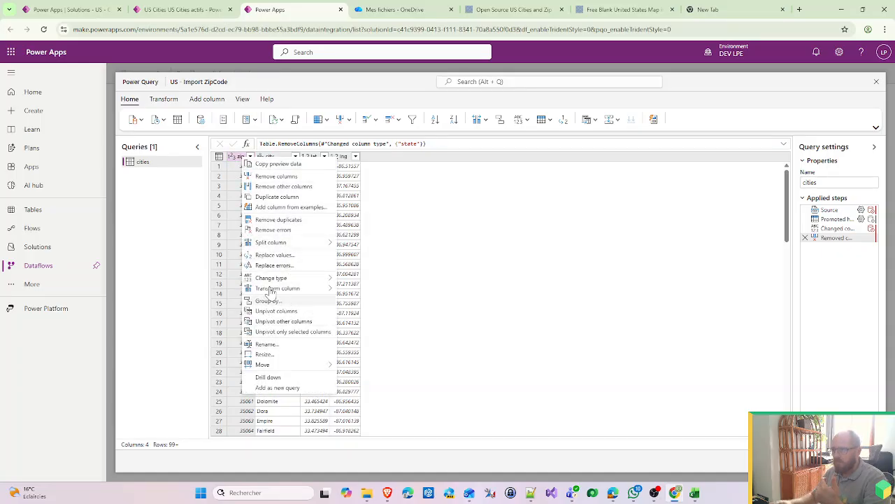
mouse_move(278, 292)
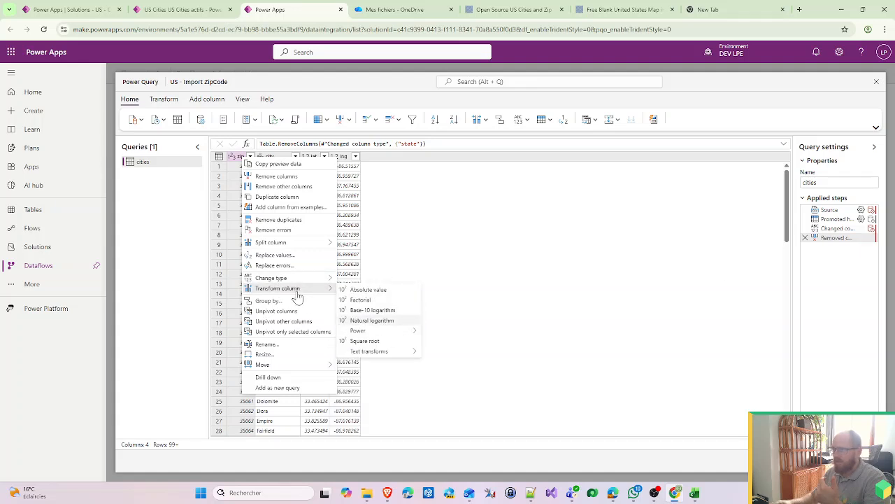
mouse_move(297, 278)
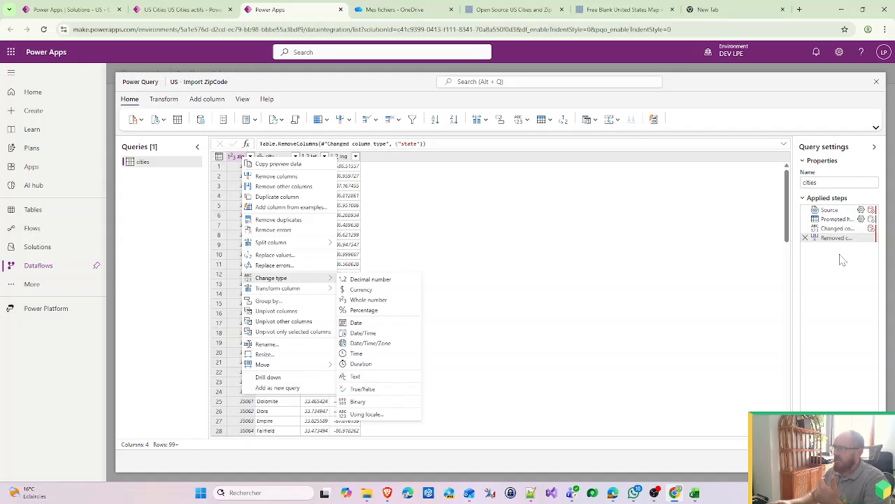
left_click(833, 230)
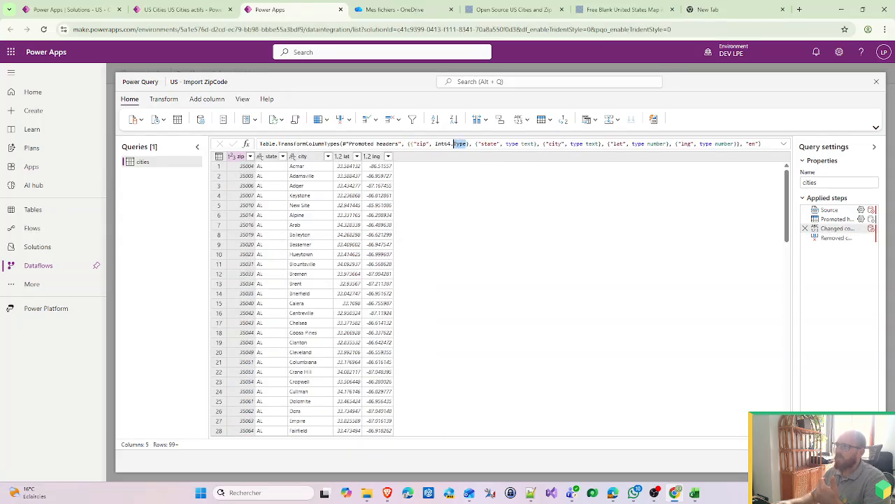
Change zip's Int64.Type to type text in the step formula.
left_click_drag(454, 143, 434, 143)
left_click(505, 143)
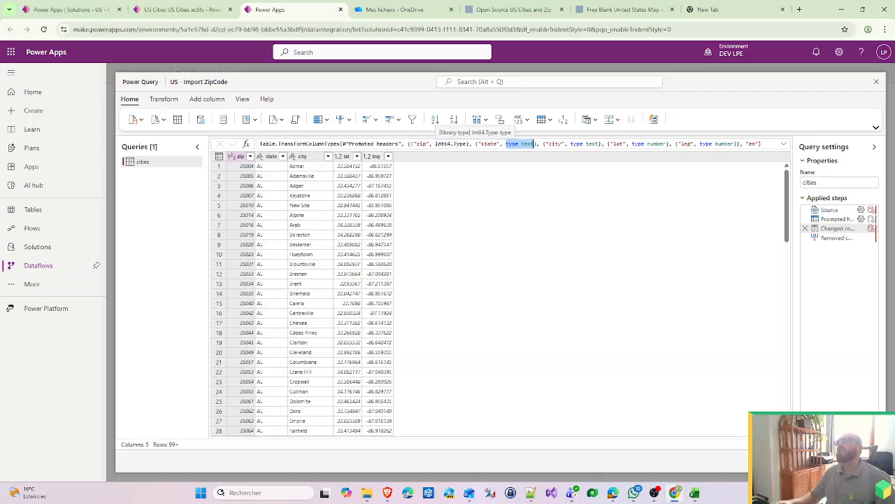
left_click_drag(467, 144, 448, 144)
type("type text")
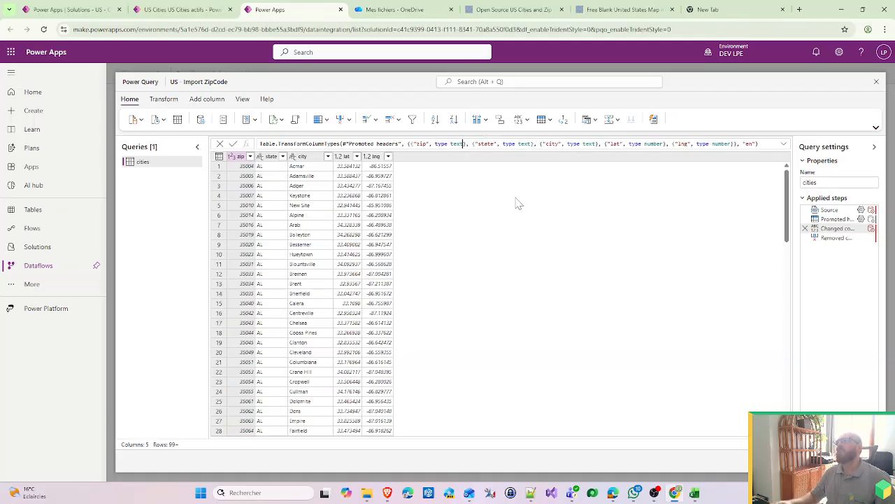
key("Return")
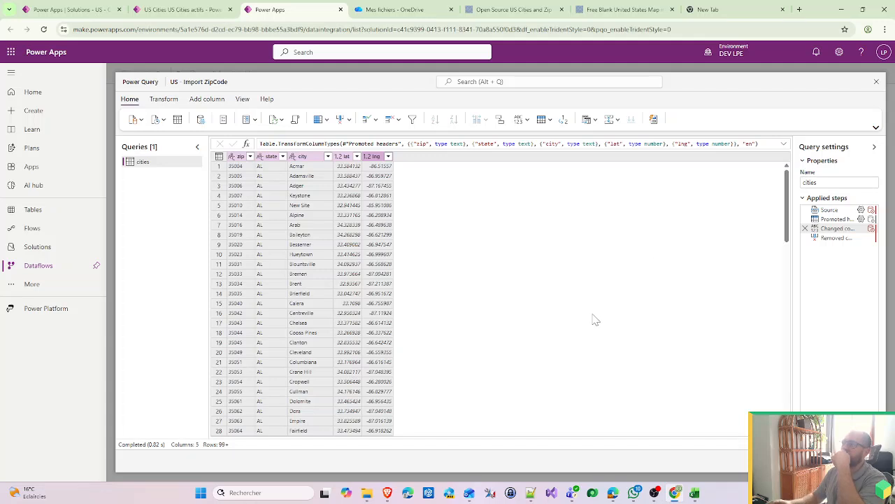
Remove state at this step, delete the duplicate failing removal step, and proceed to destination settings.
left_click(268, 158)
right_click(268, 158)
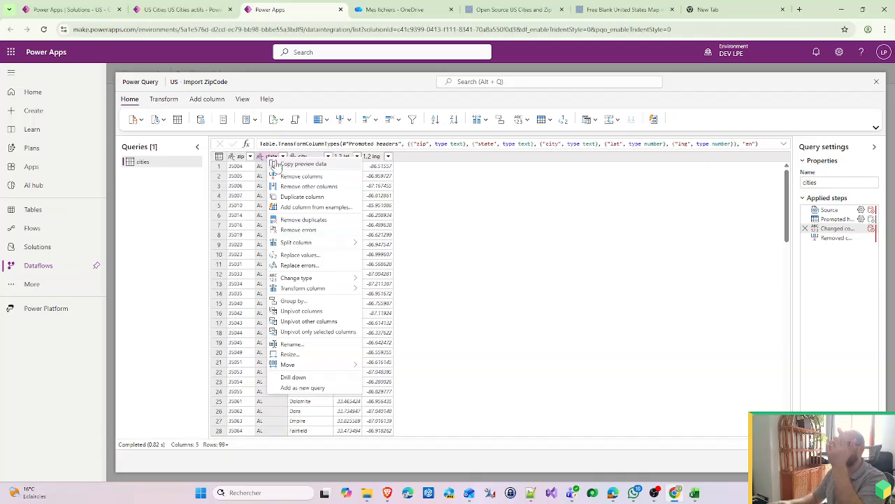
left_click(297, 177)
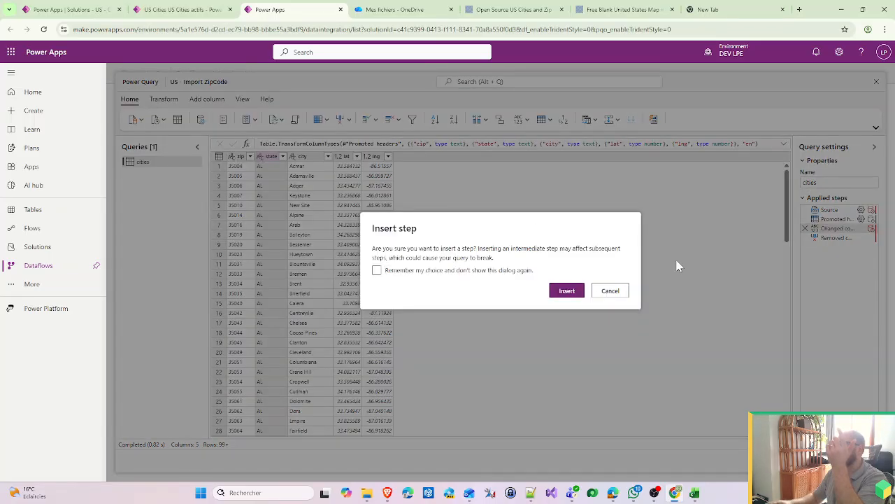
left_click(567, 290)
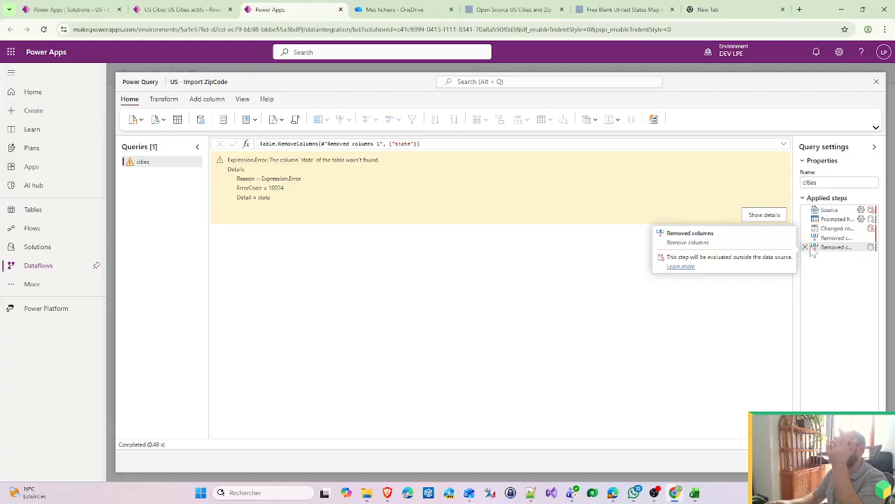
left_click(805, 248)
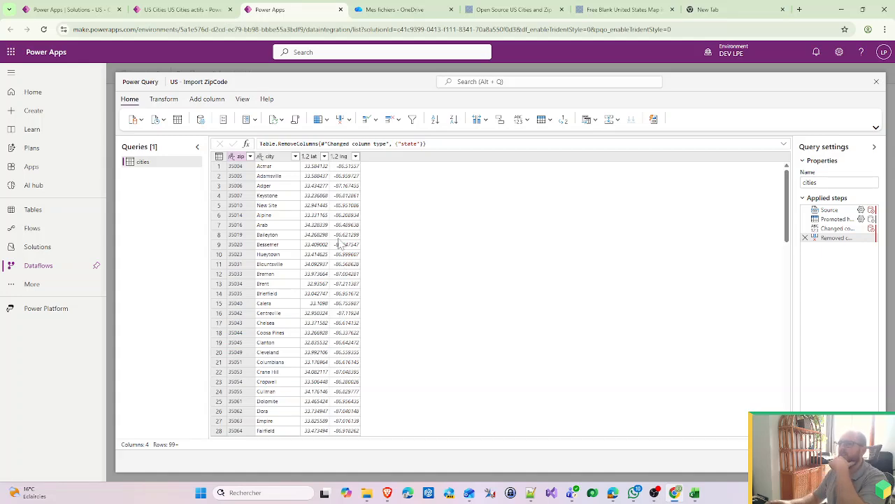
scroll(432, 313, "down", 1)
scroll(431, 313, "down", 4)
scroll(426, 315, "up", 5)
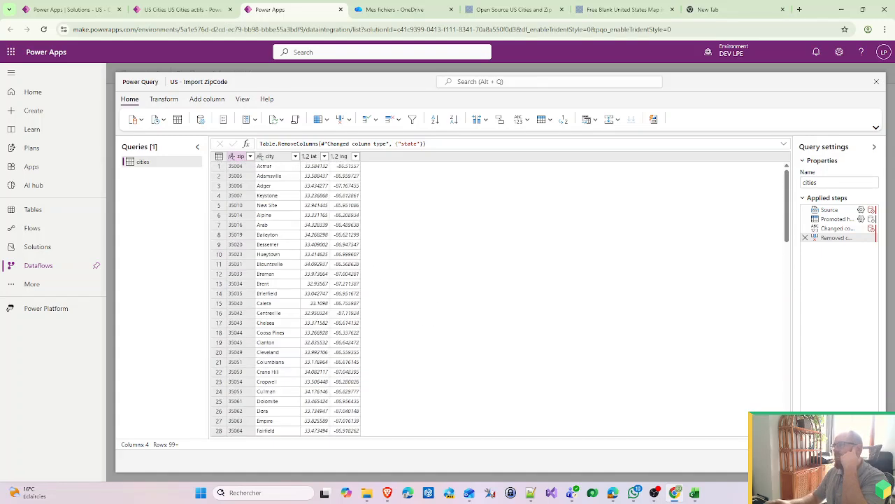
left_click(858, 461)
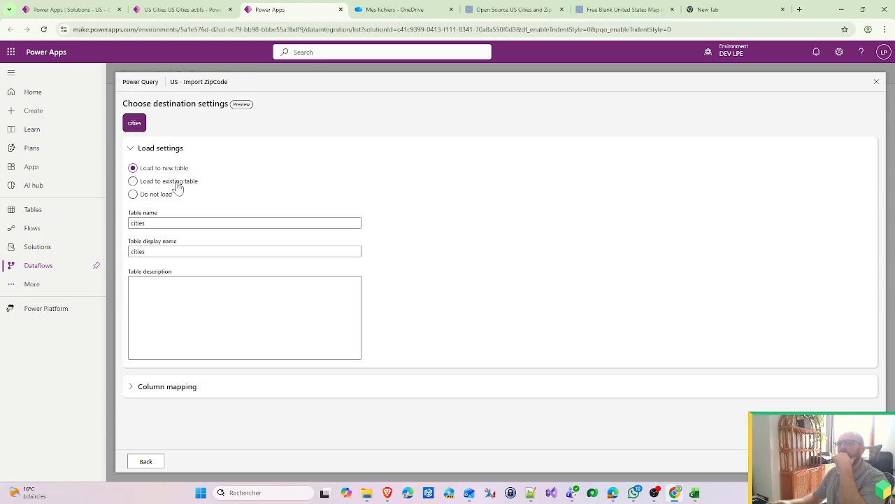
Load the cities query into the existing devlpe_us_zipcode table.
left_click(175, 182)
left_click(263, 221)
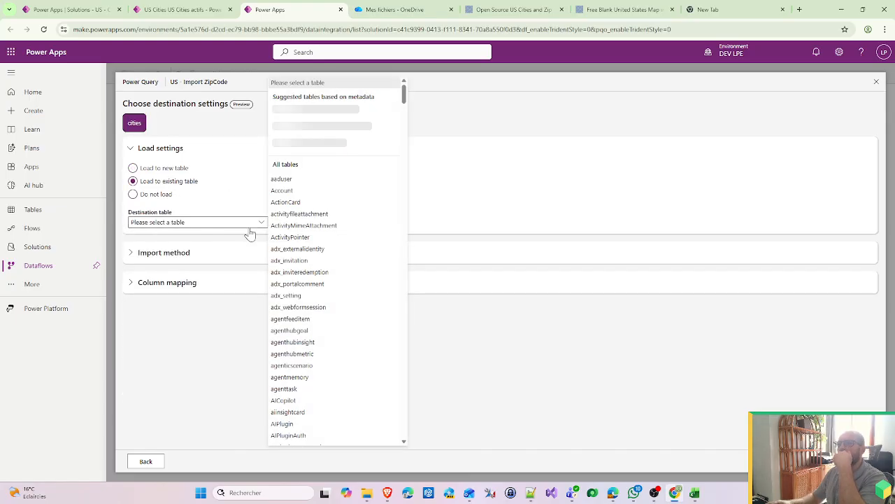
scroll(331, 336, "down", 4)
scroll(331, 342, "down", 15)
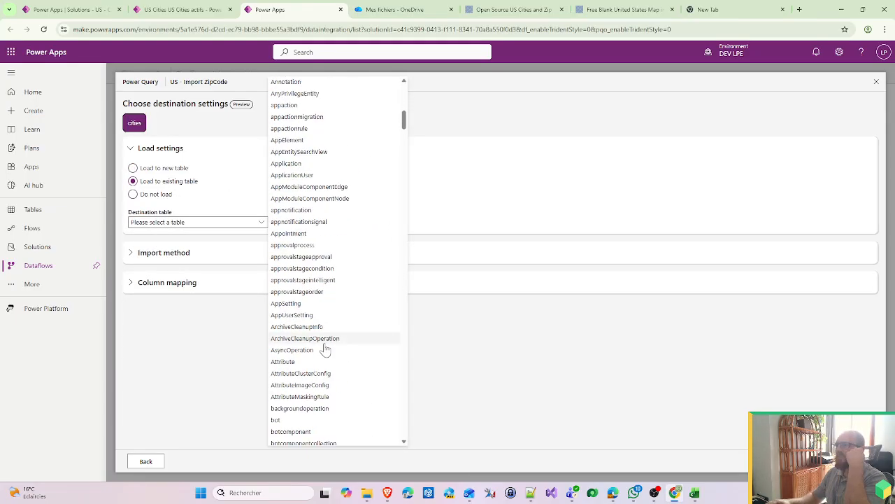
scroll(333, 330, "down", 3)
scroll(333, 330, "up", 6)
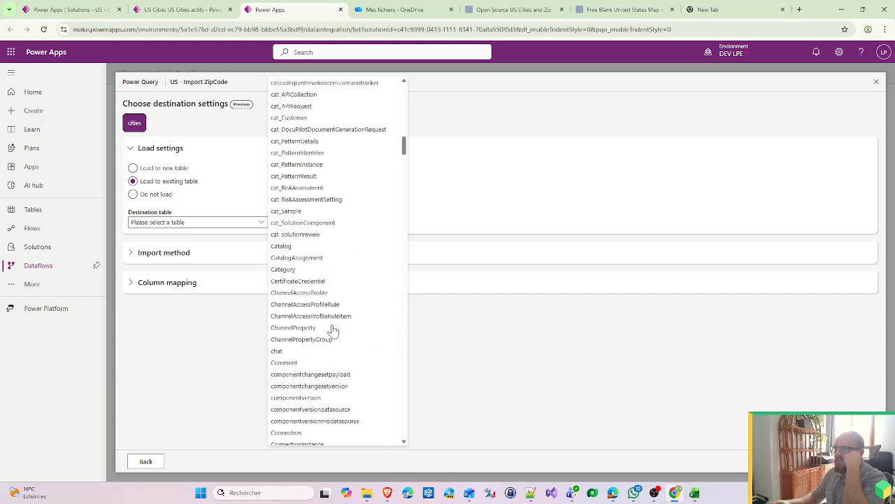
scroll(333, 331, "up", 3)
scroll(333, 331, "down", 5)
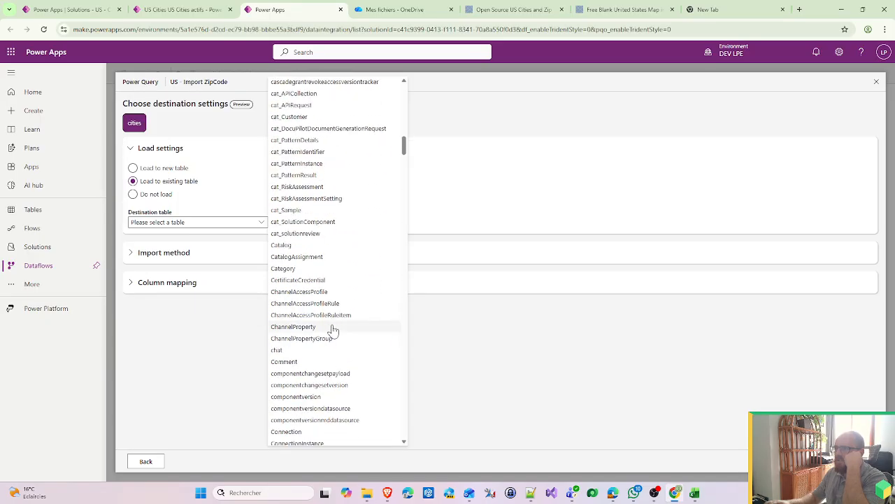
scroll(333, 330, "down", 10)
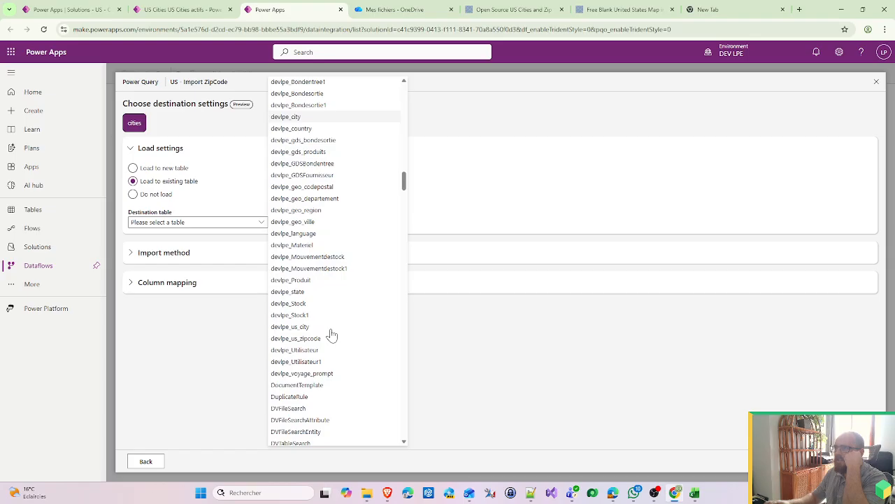
scroll(331, 336, "up", 2)
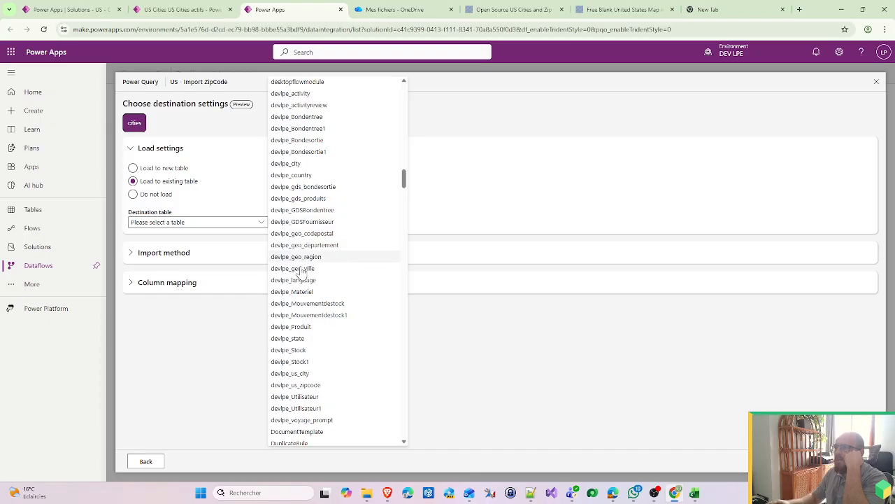
left_click(312, 385)
Set import method to Merge with primary key zipcodekey, mapping source zip to devlpe_code.
left_click(179, 312)
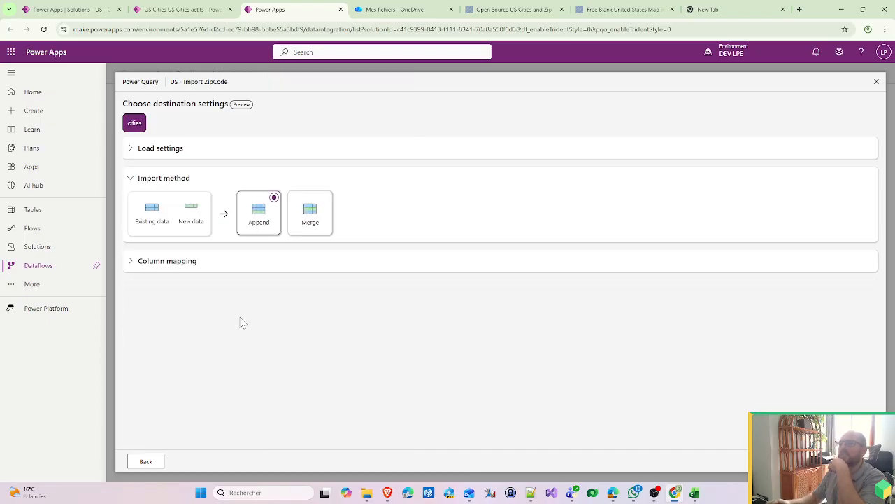
left_click(324, 201)
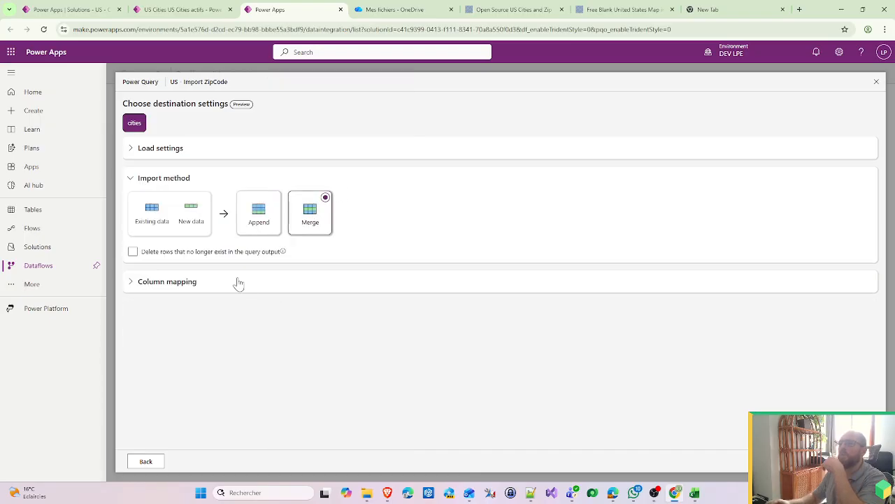
left_click(162, 286)
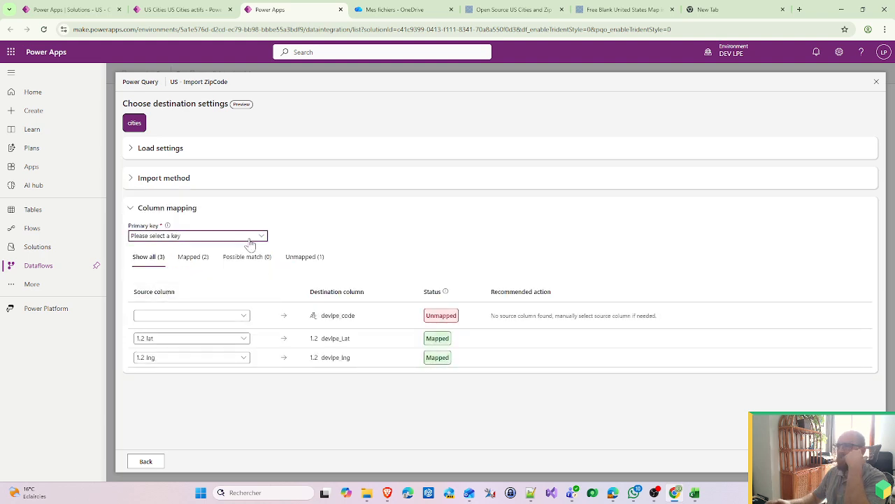
left_click(251, 238)
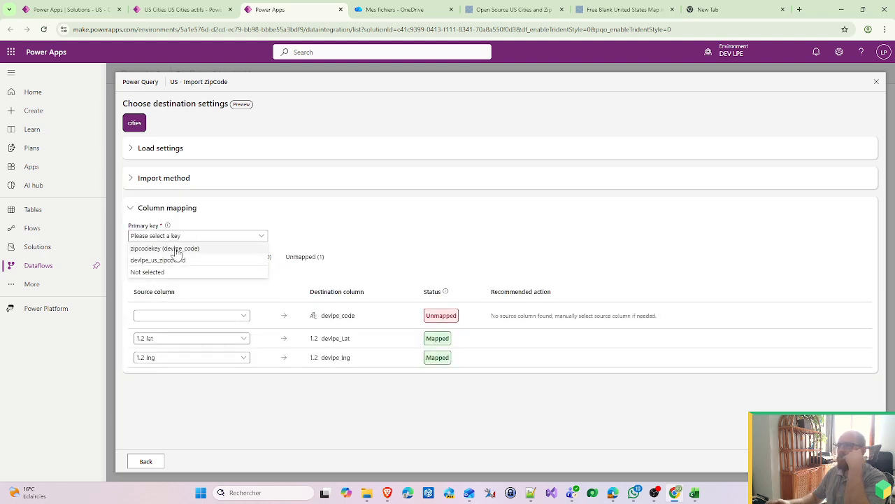
left_click(178, 248)
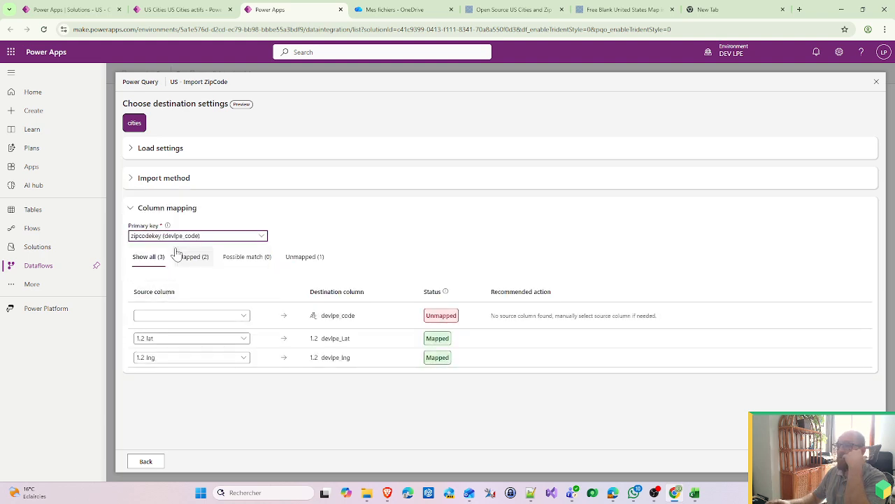
left_click(231, 317)
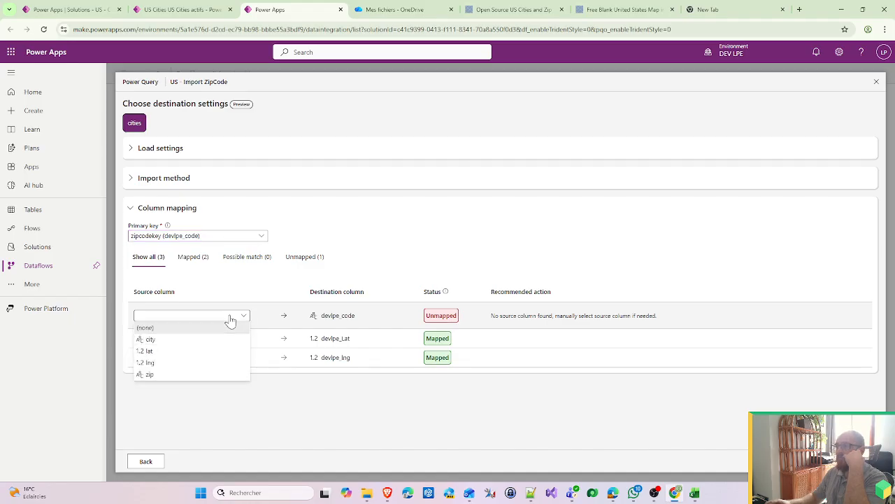
left_click(147, 375)
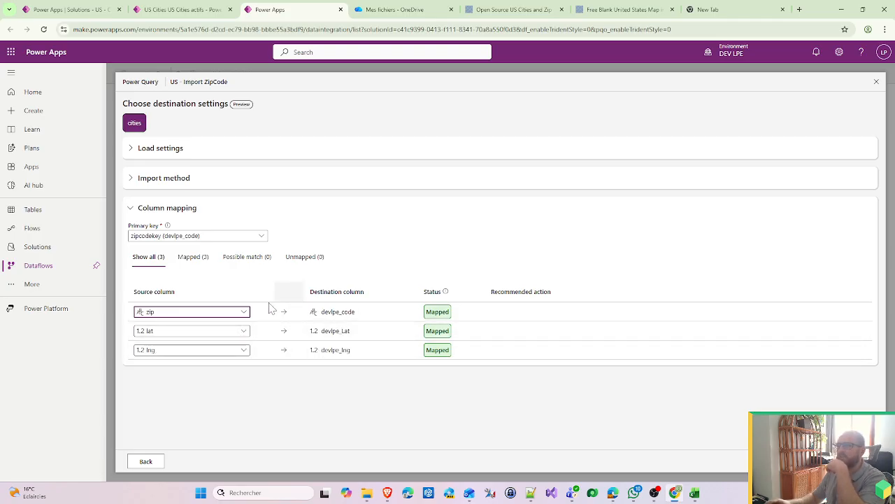
Refresh the US Cities records list to check the import progress.
left_click(177, 6)
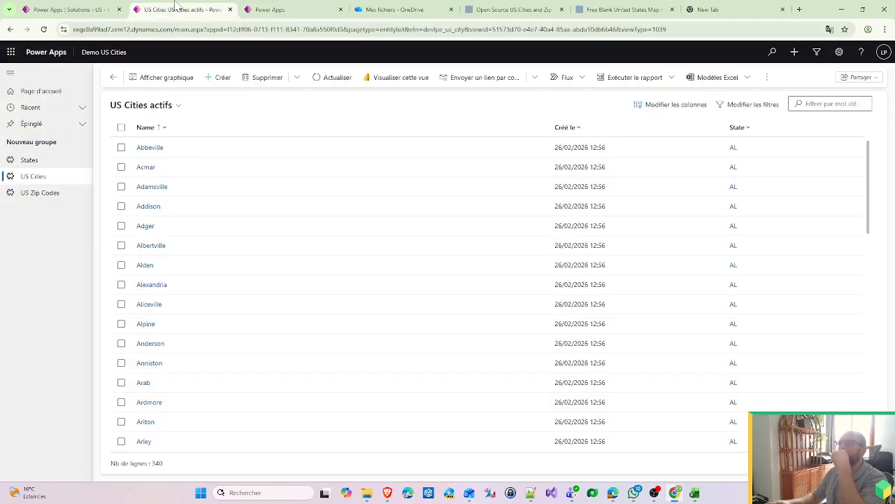
left_click(338, 79)
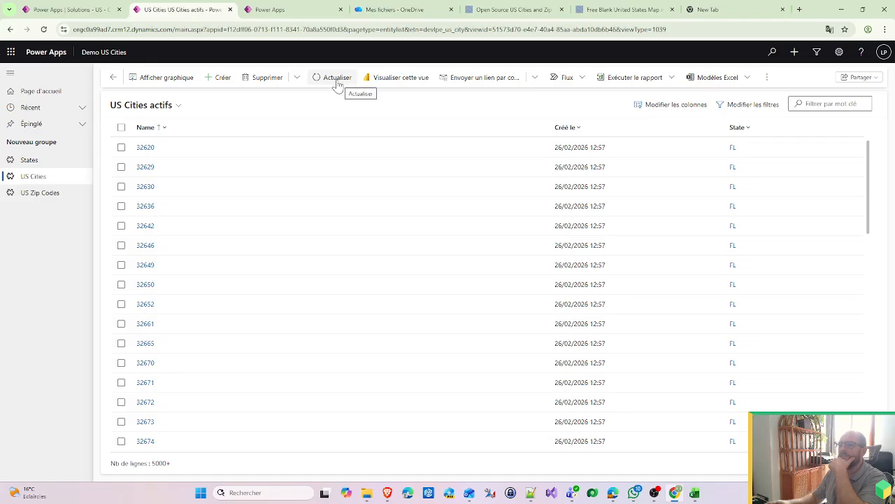
left_click(98, 7)
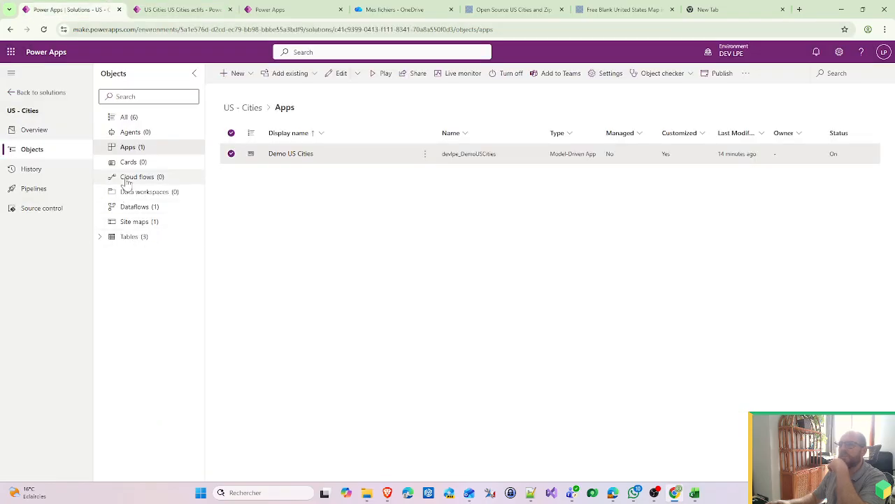
Pin Dataflows to the navigation from the More pages list.
left_click(37, 93)
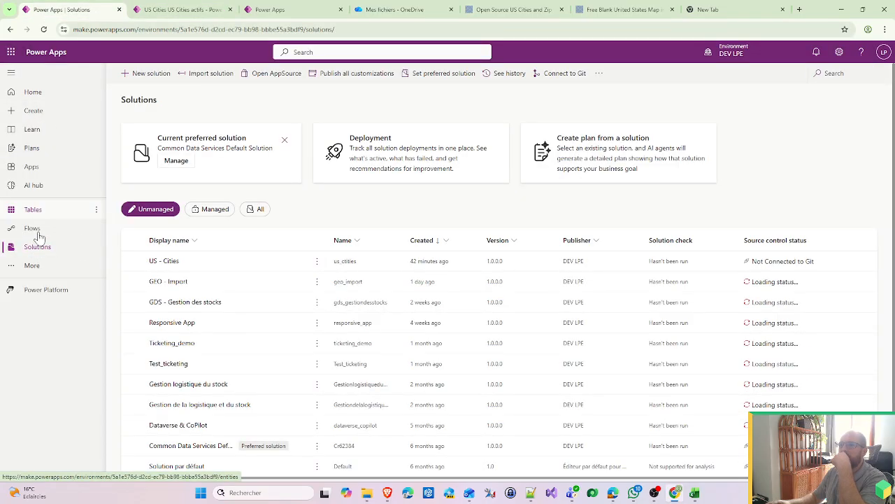
left_click(34, 265)
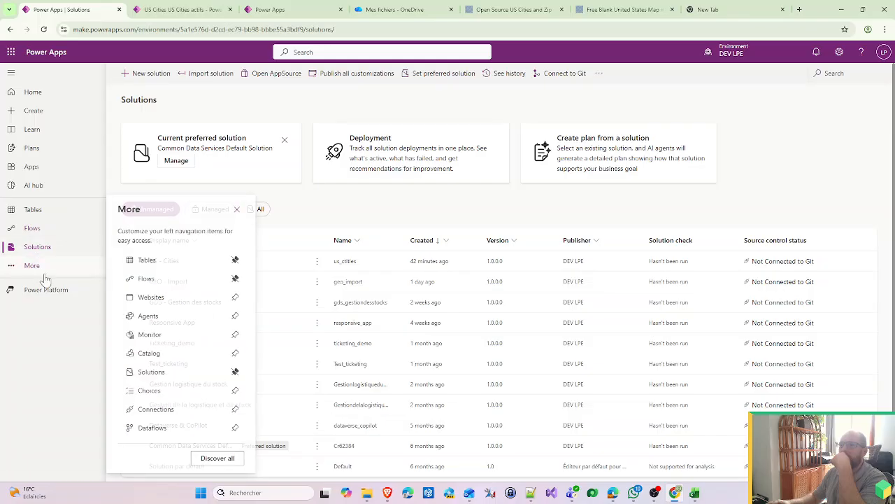
left_click(149, 427)
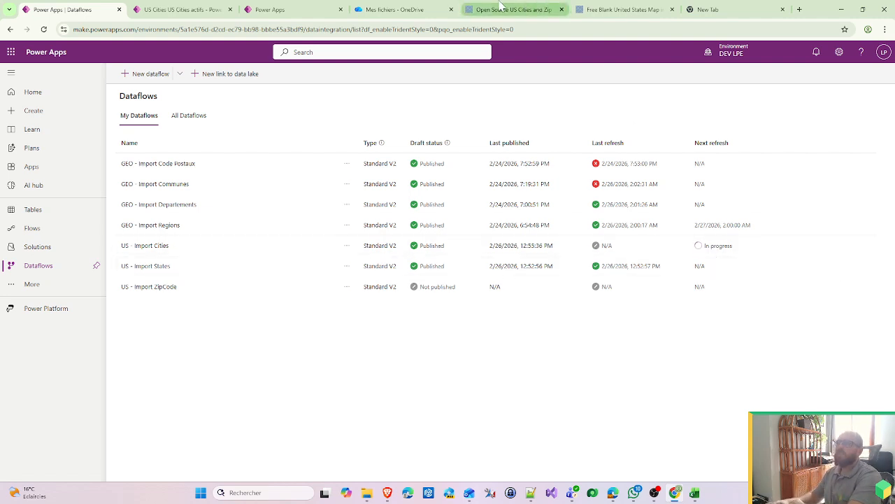
Publish the US - Import ZipCode dataflow with manual refresh.
left_click(310, 9)
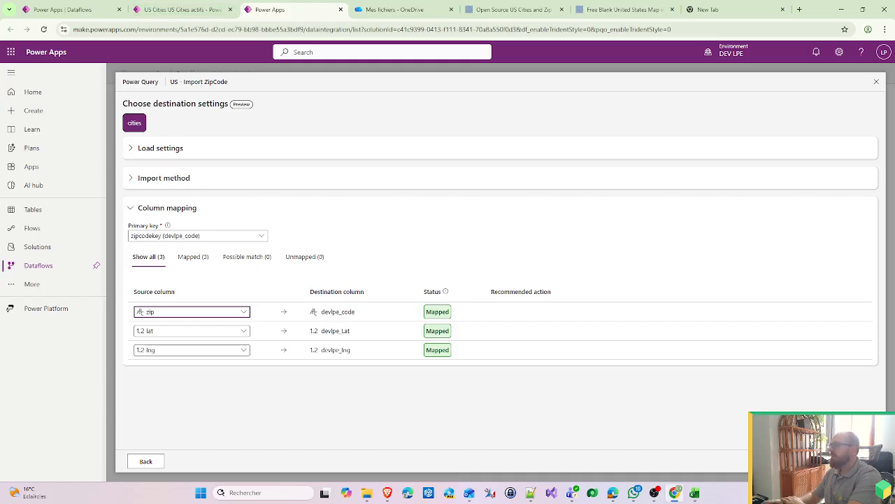
left_click(856, 461)
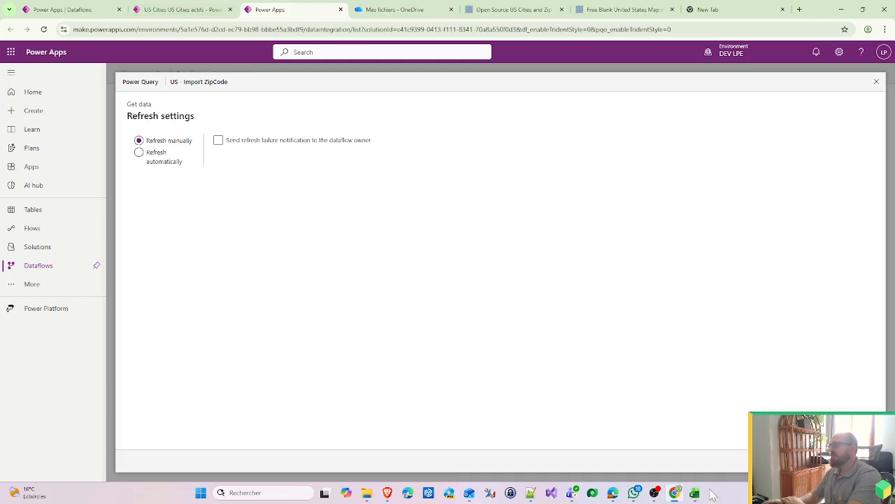
left_click(856, 462)
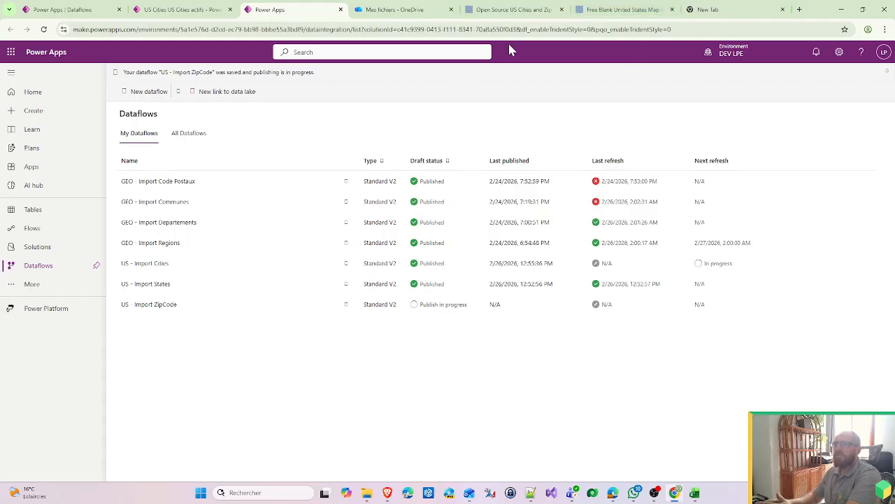
left_click(179, 8)
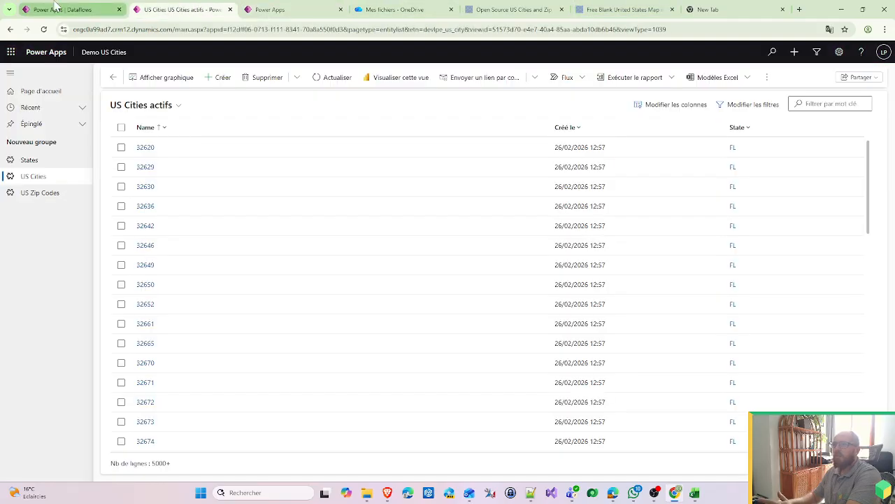
mouse_move(56, 7)
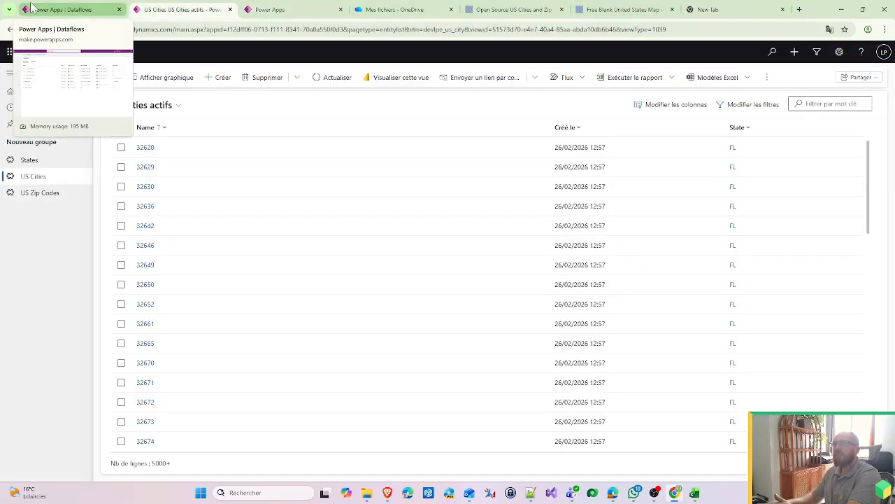
left_click(31, 7)
left_click(160, 7)
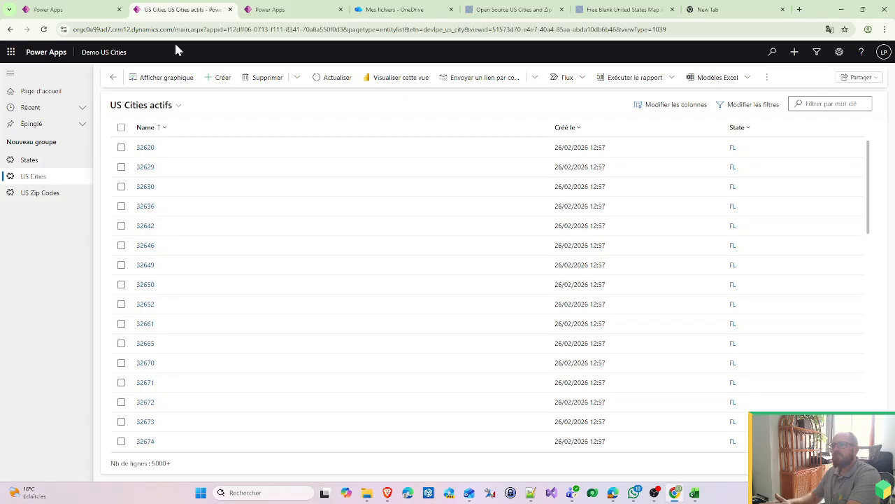
left_click(339, 79)
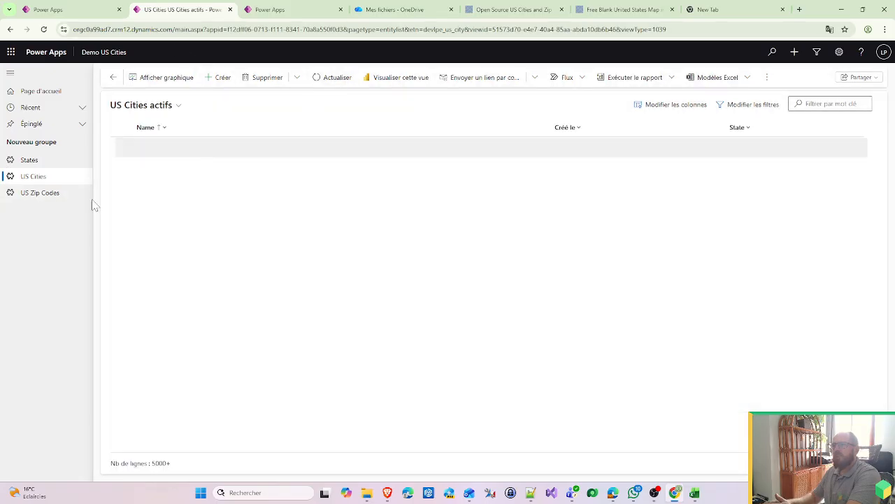
left_click(51, 193)
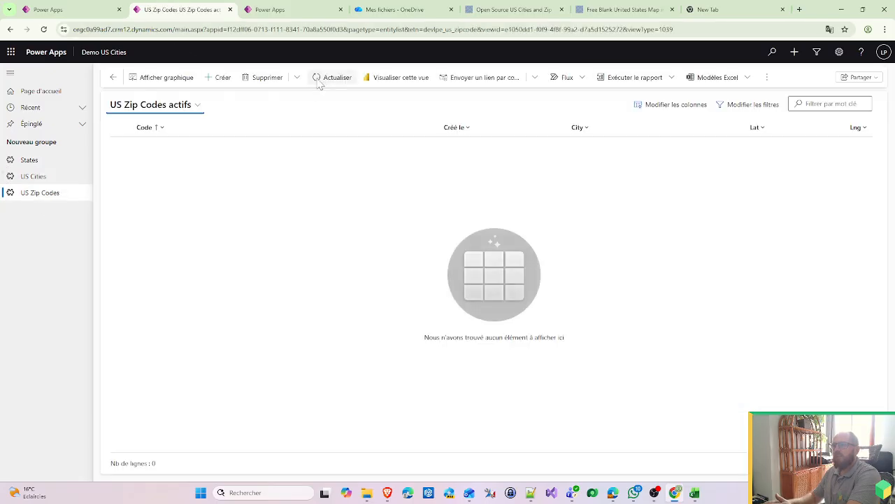
left_click(321, 78)
left_click(33, 176)
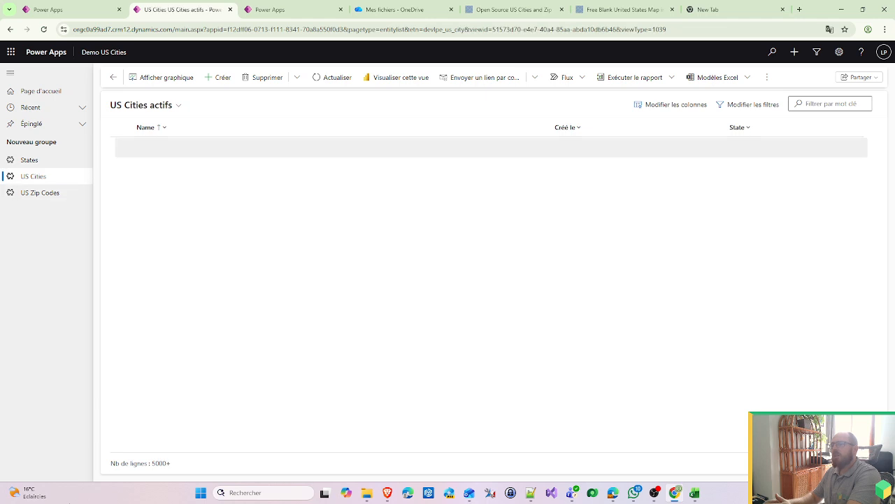
left_click_drag(178, 468, 159, 463)
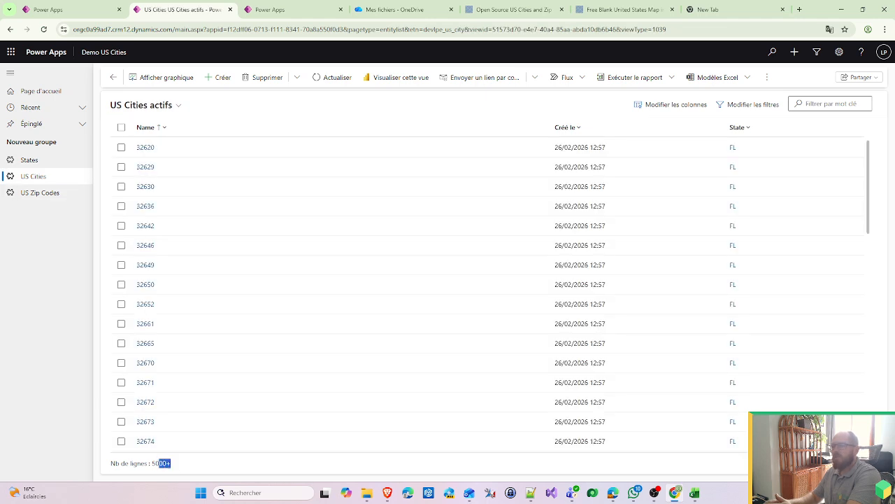
left_click(31, 192)
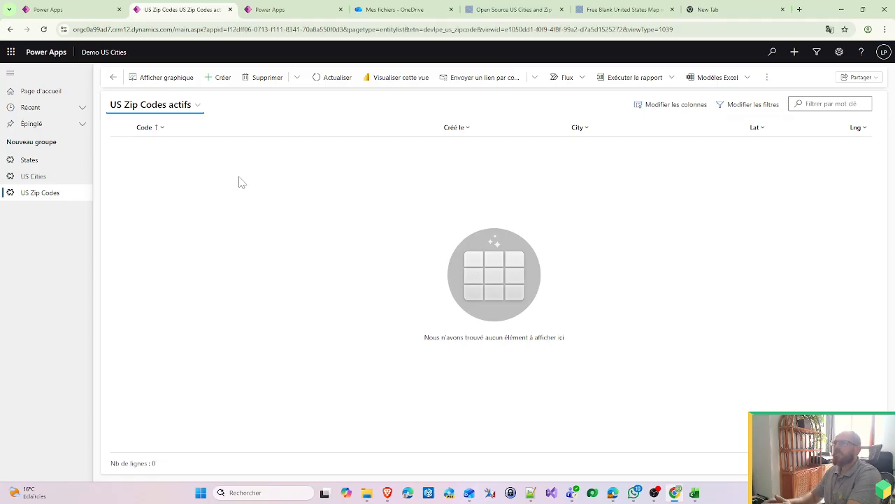
left_click(339, 77)
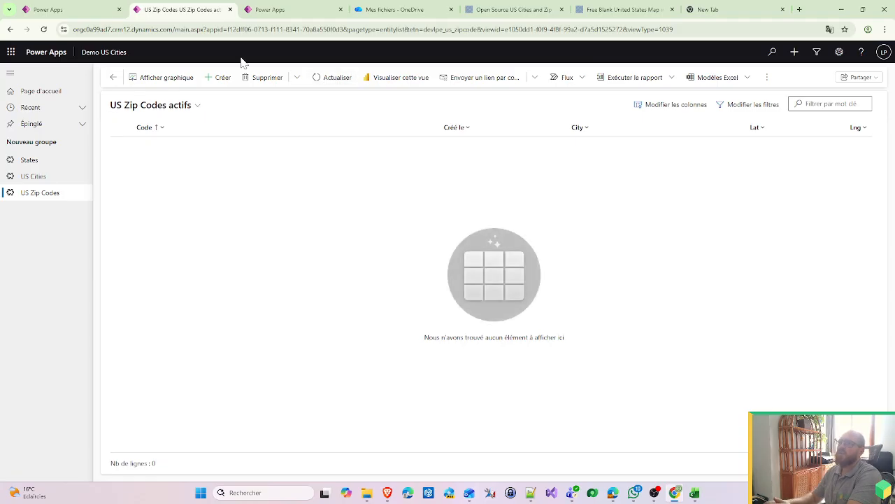
left_click(86, 11)
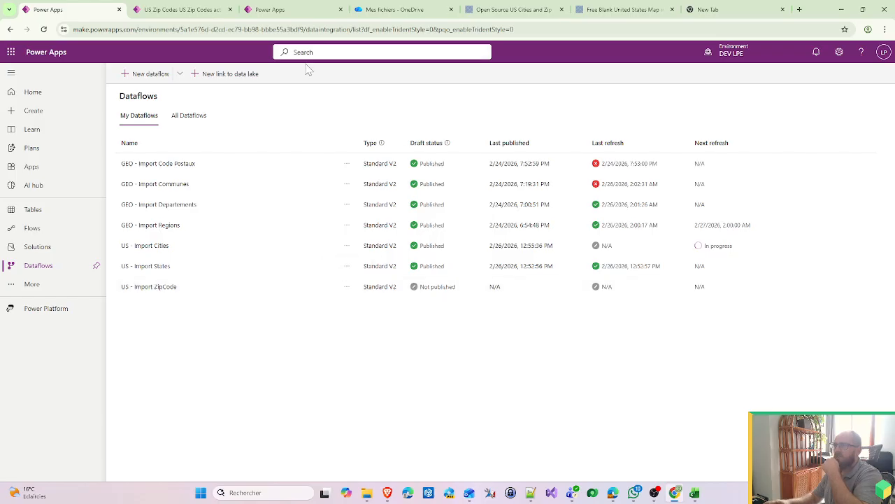
Reload the Dataflows page to see US - Import ZipCode published and refreshing.
left_click(351, 33)
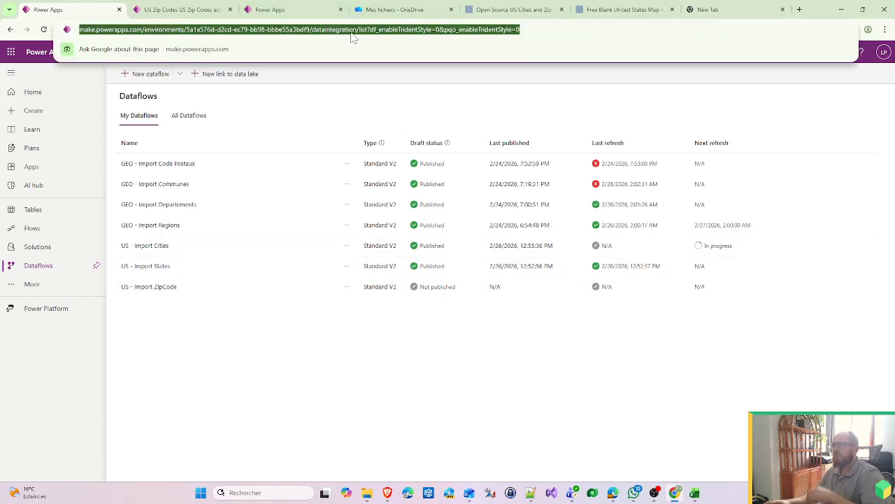
key("Return")
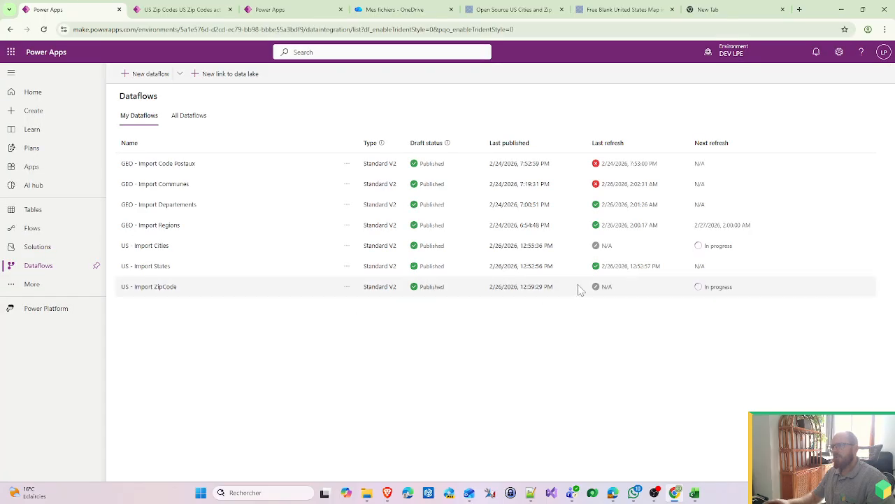
left_click(206, 10)
Refresh US Zip Codes to see imported rows, glance at US Cities, then return.
left_click(339, 78)
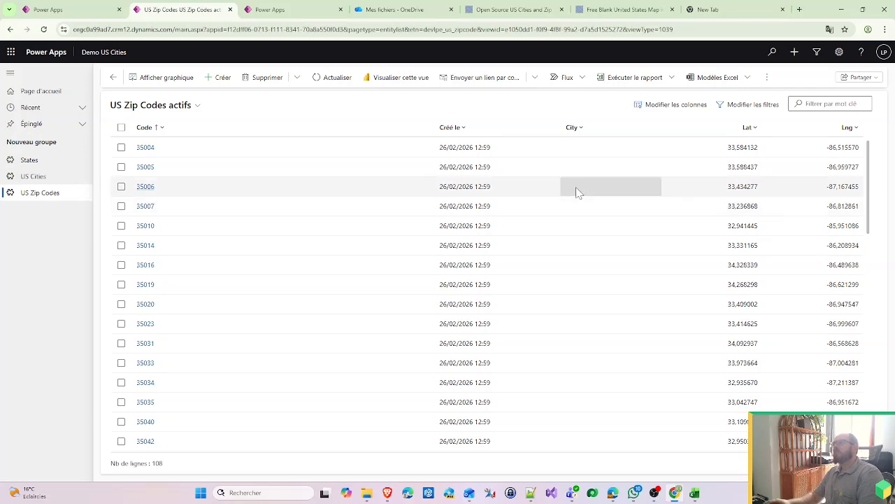
scroll(588, 224, "down", 4)
scroll(587, 252, "down", 10)
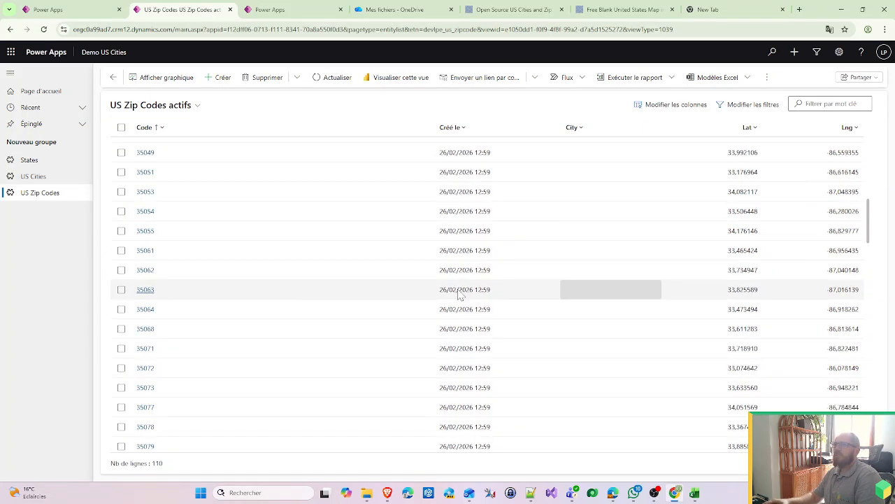
left_click(35, 178)
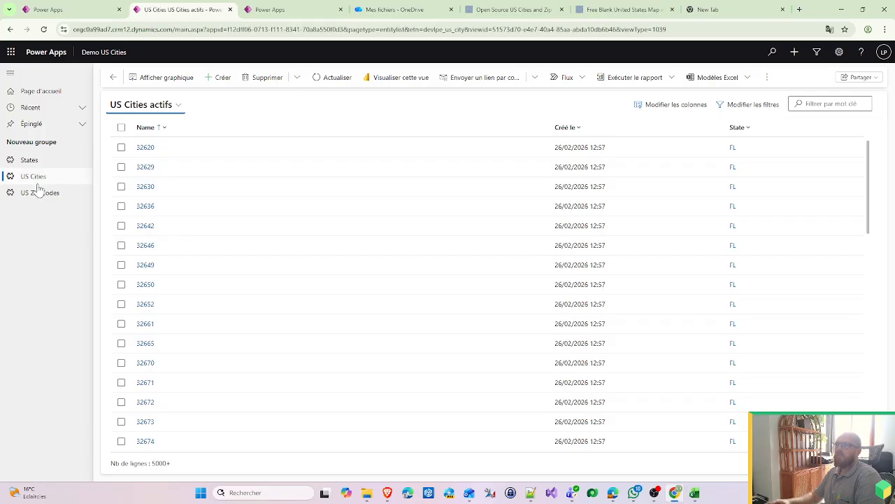
scroll(229, 278, "down", 3)
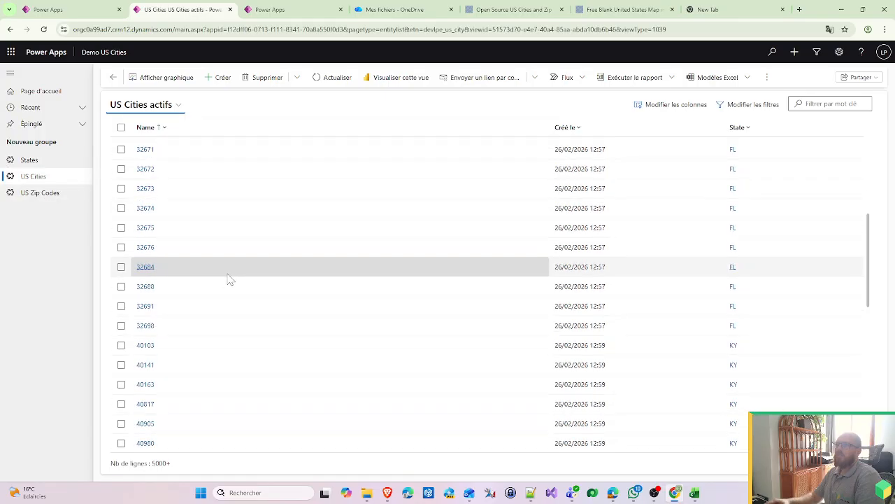
scroll(231, 280, "down", 15)
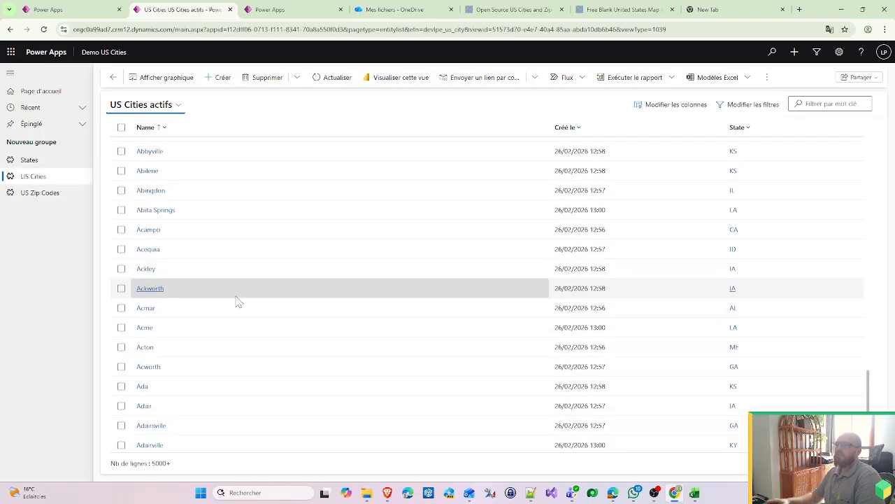
scroll(201, 264, "up", 10)
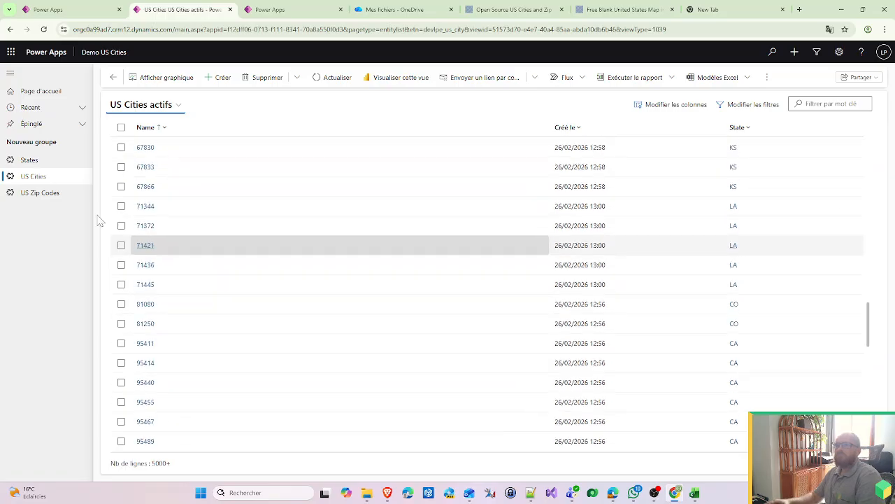
left_click(61, 197)
Filter US Zip Codes to rows where City contains data.
left_click(591, 128)
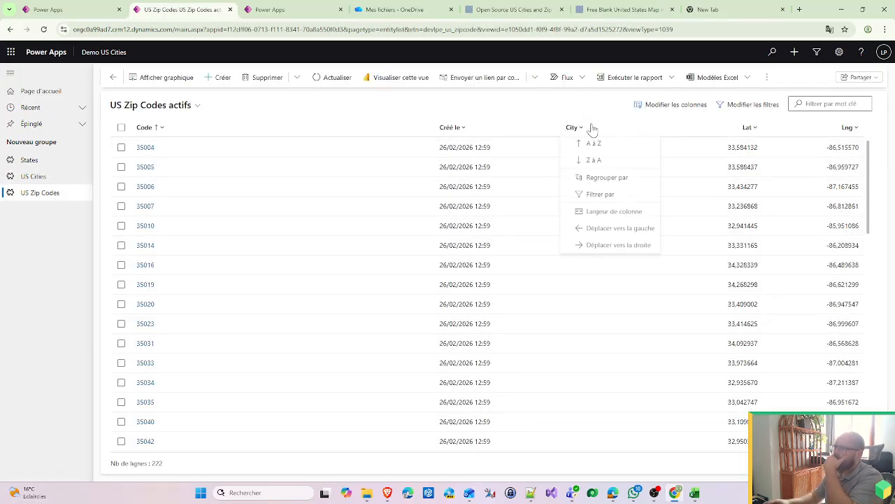
left_click(600, 196)
left_click(613, 175)
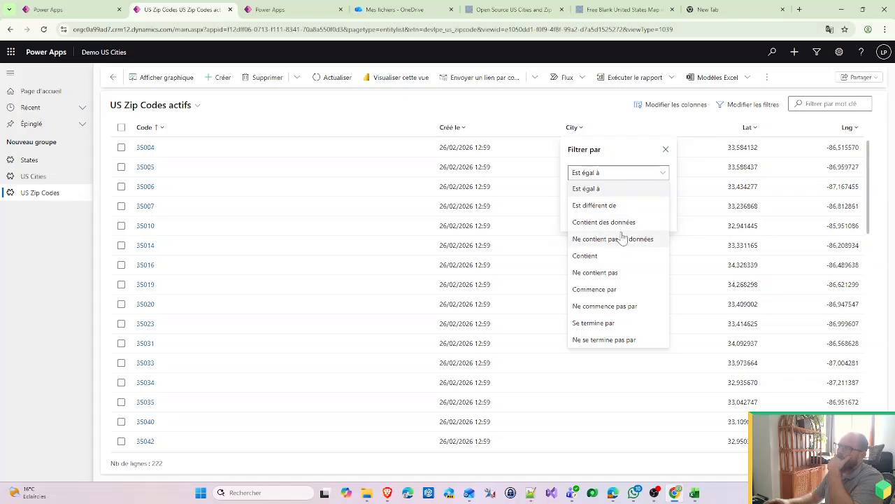
left_click(616, 222)
left_click(623, 196)
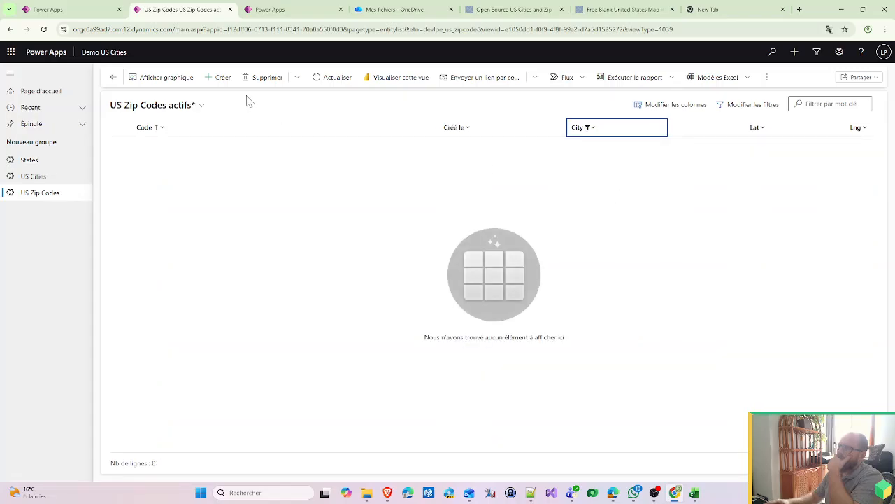
left_click(286, 9)
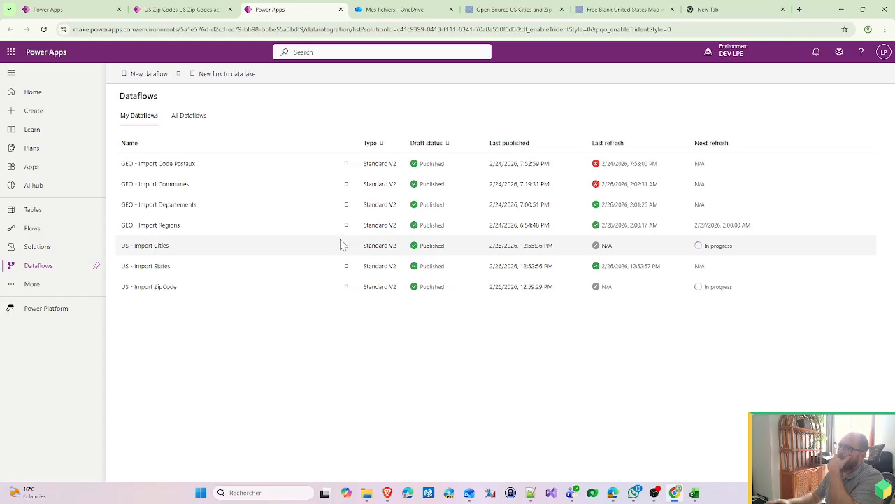
Edit US - Import ZipCode and review its import method and zip, lat, lng column mapping.
left_click(345, 286)
left_click(363, 302)
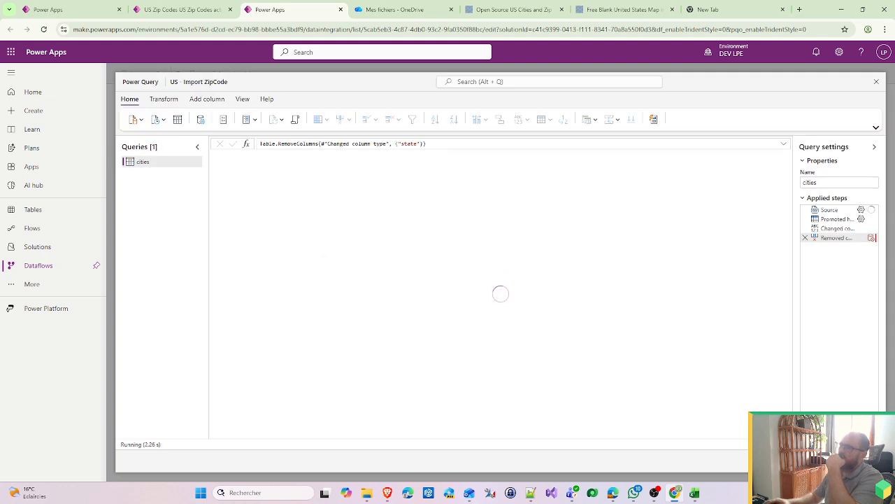
left_click(855, 461)
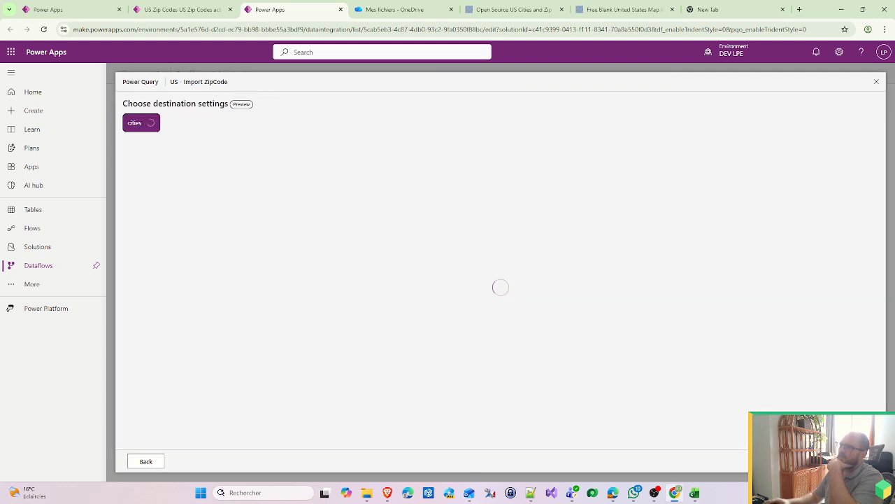
left_click(168, 312)
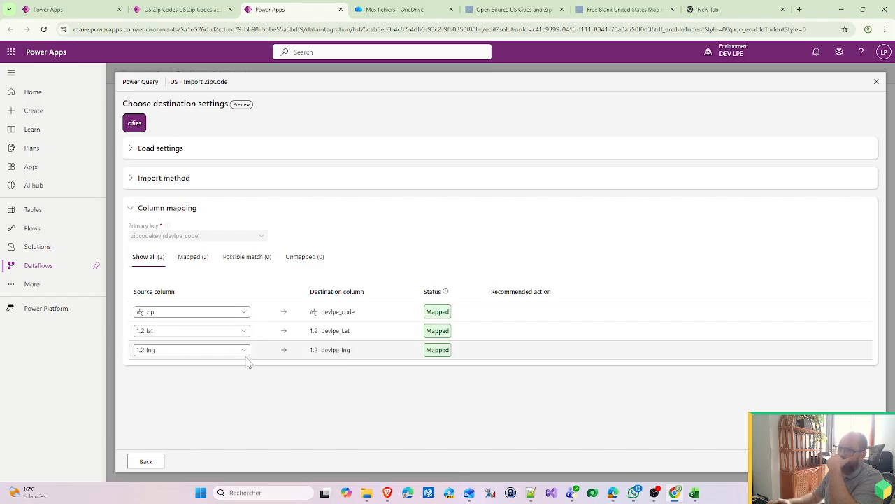
left_click(147, 461)
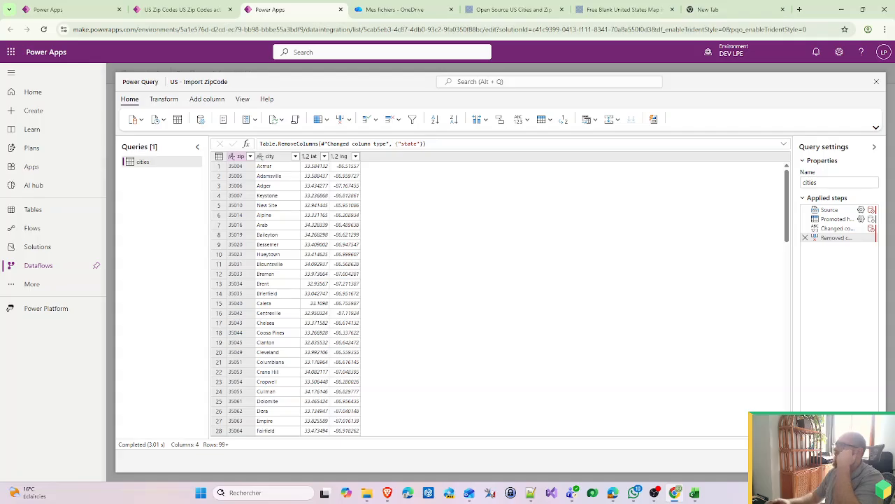
left_click(857, 461)
left_click(161, 293)
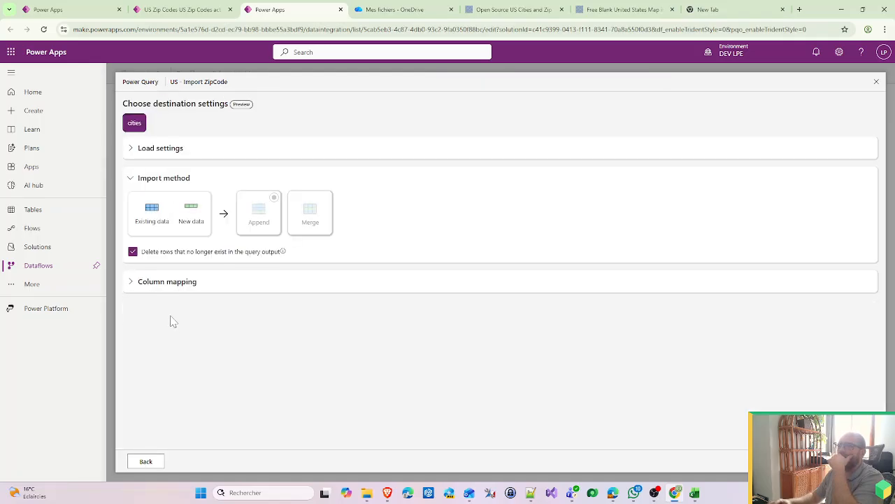
left_click(173, 288)
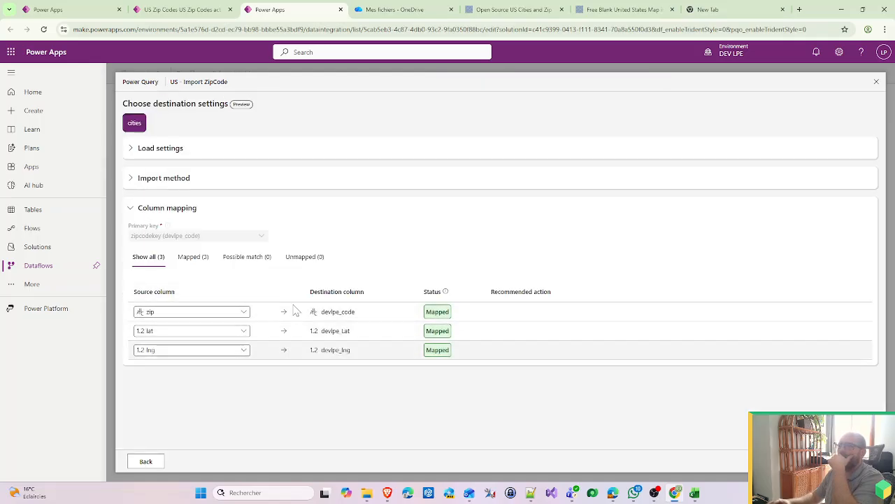
left_click(199, 258)
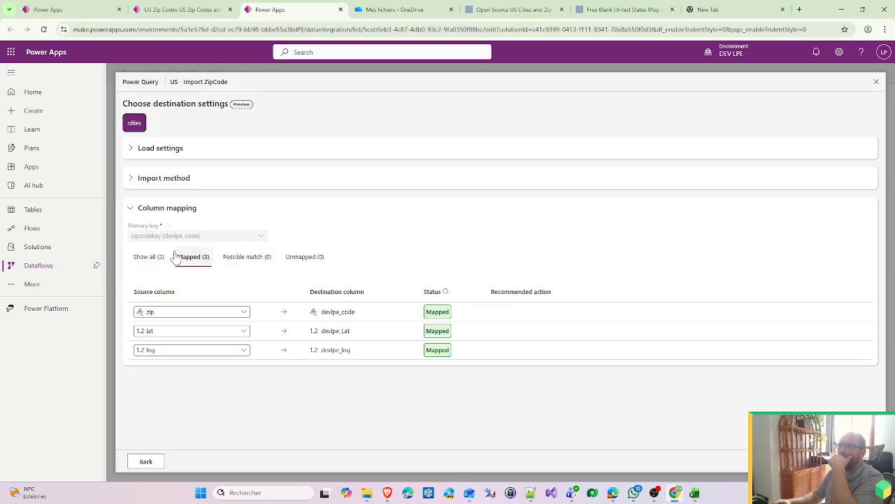
left_click(144, 260)
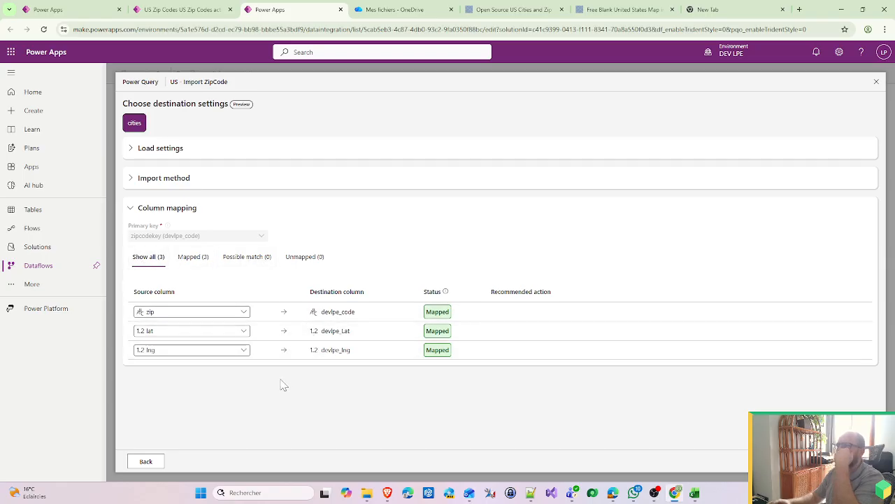
left_click(169, 179)
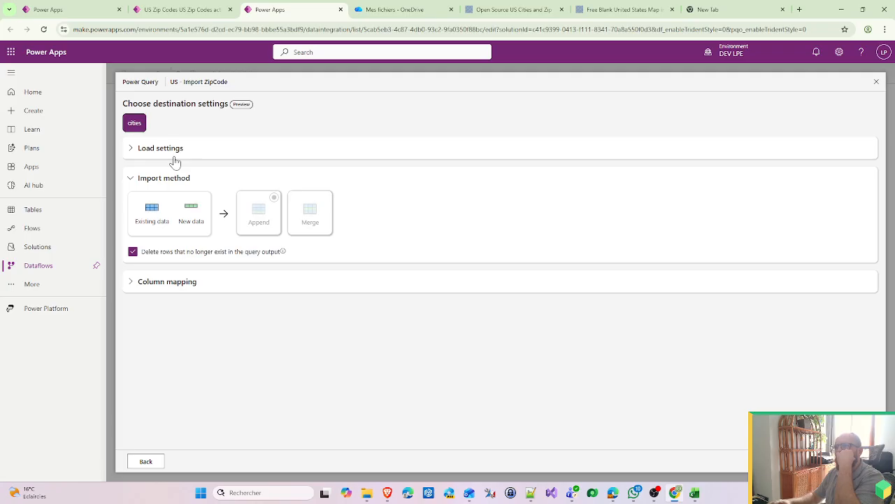
left_click(174, 157)
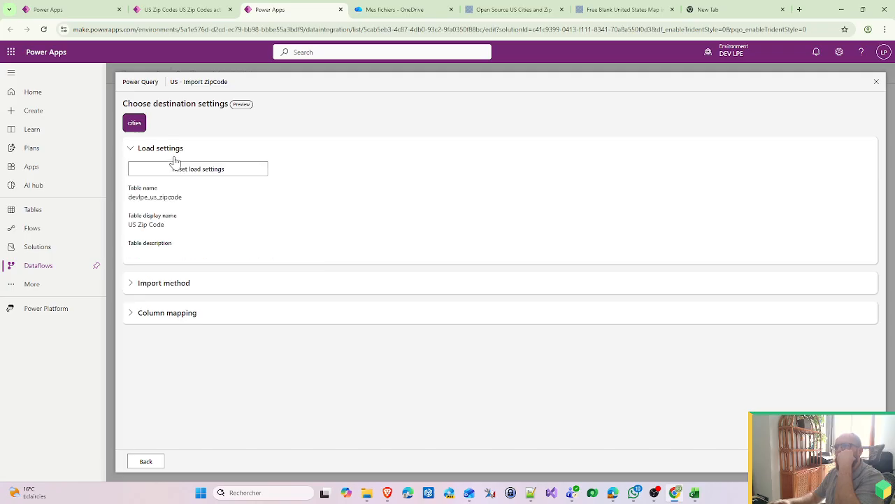
left_click(149, 462)
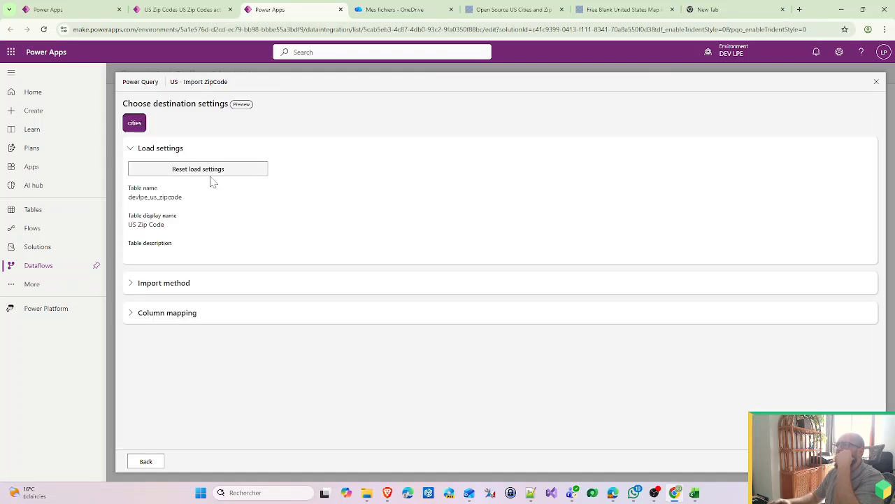
Reset the load settings and choose the existing devlpe_us_zipcode table as destination.
left_click(212, 179)
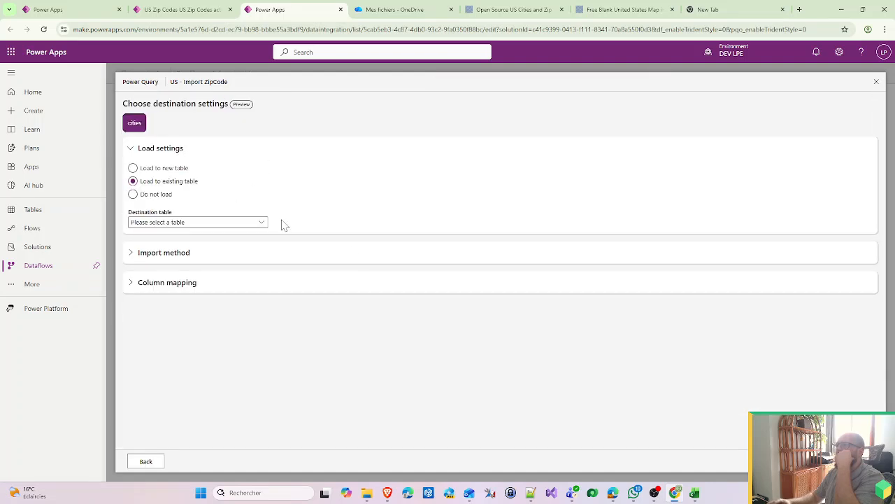
left_click(261, 223)
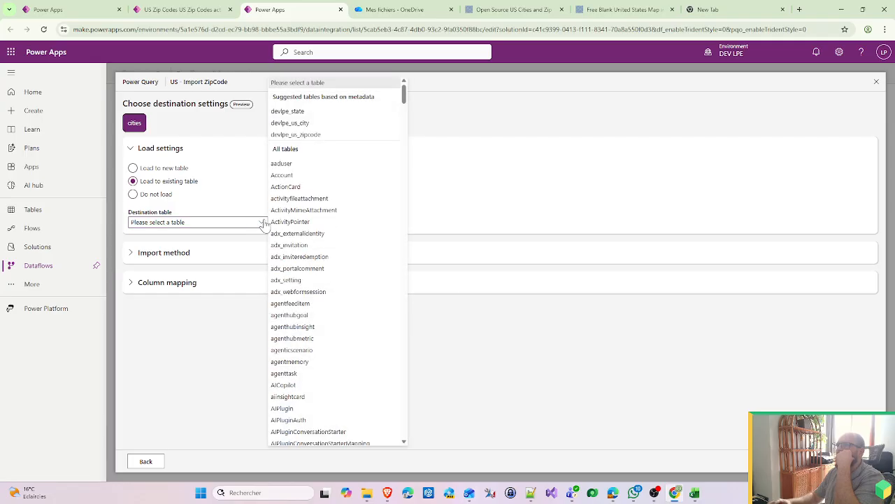
left_click(204, 8)
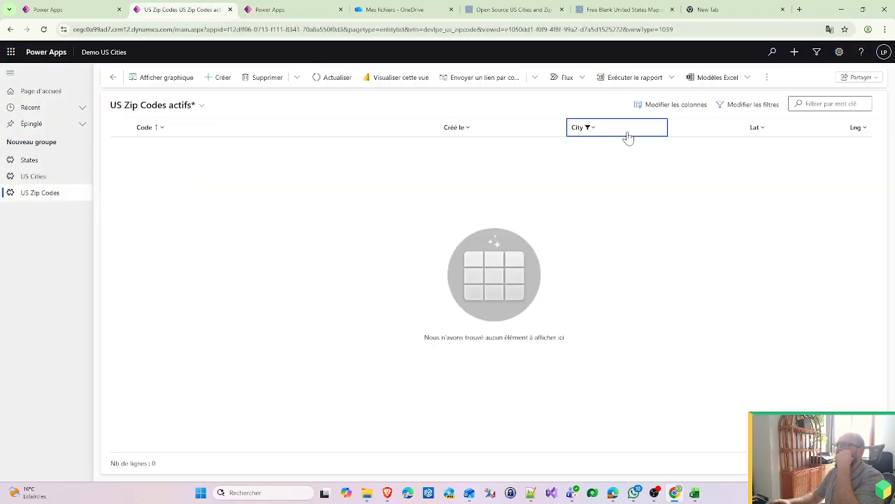
left_click(275, 13)
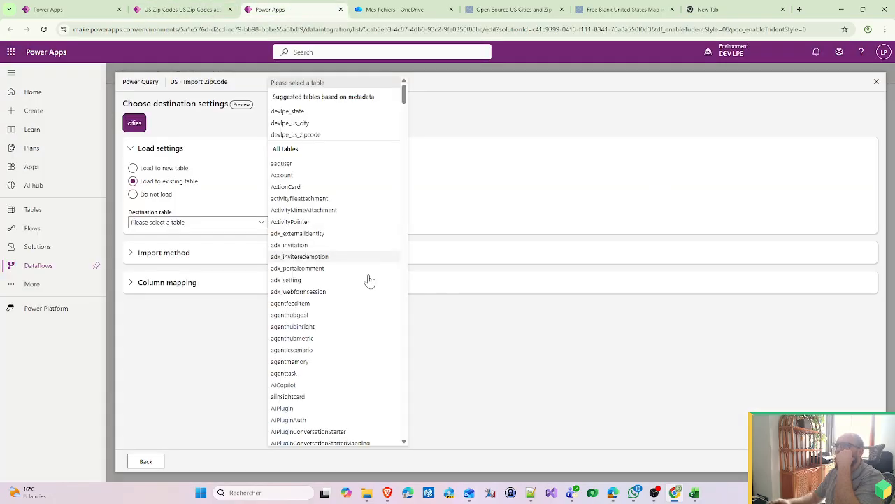
scroll(365, 293, "down", 10)
scroll(362, 308, "down", 5)
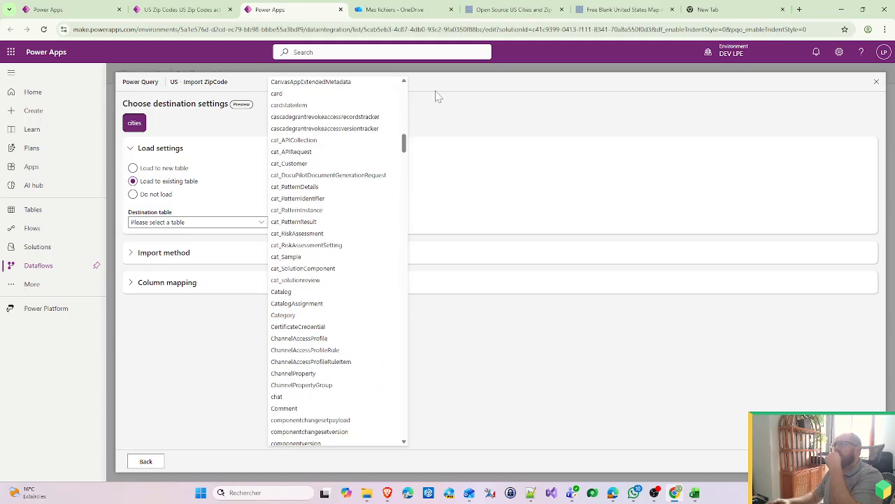
scroll(406, 146, "down", 5)
scroll(412, 203, "down", 10)
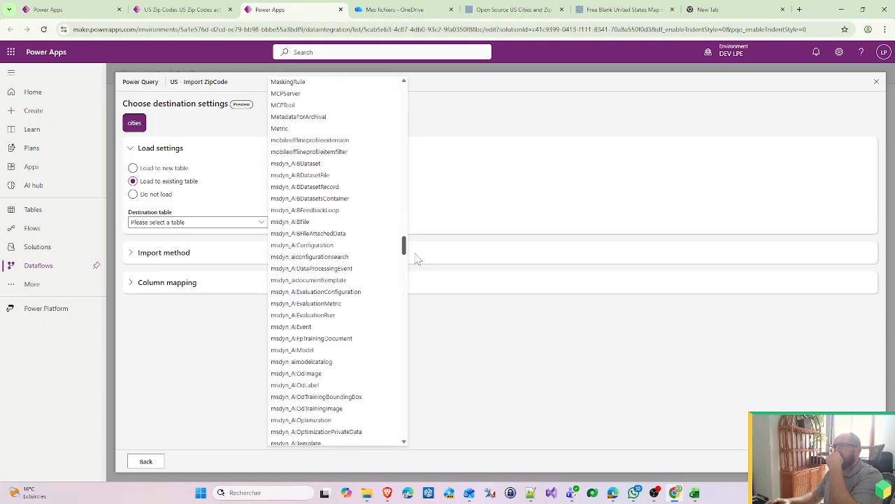
scroll(416, 259, "up", 4)
scroll(418, 214, "up", 5)
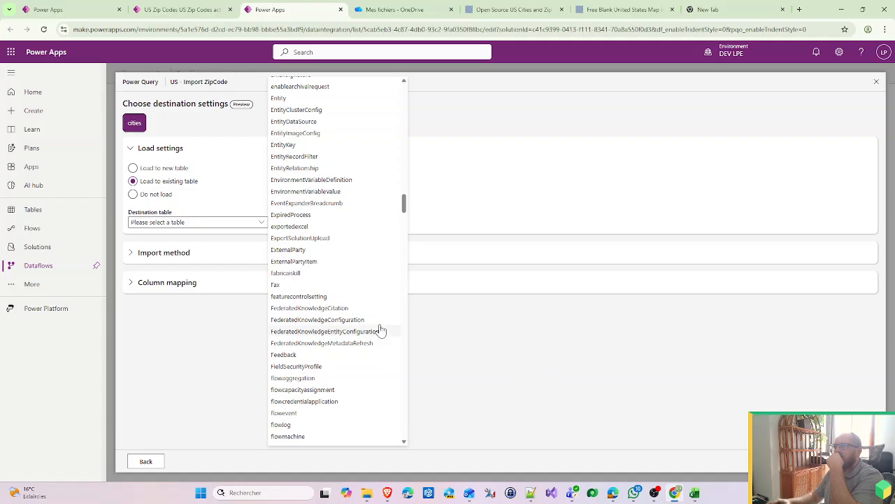
scroll(381, 329, "up", 6)
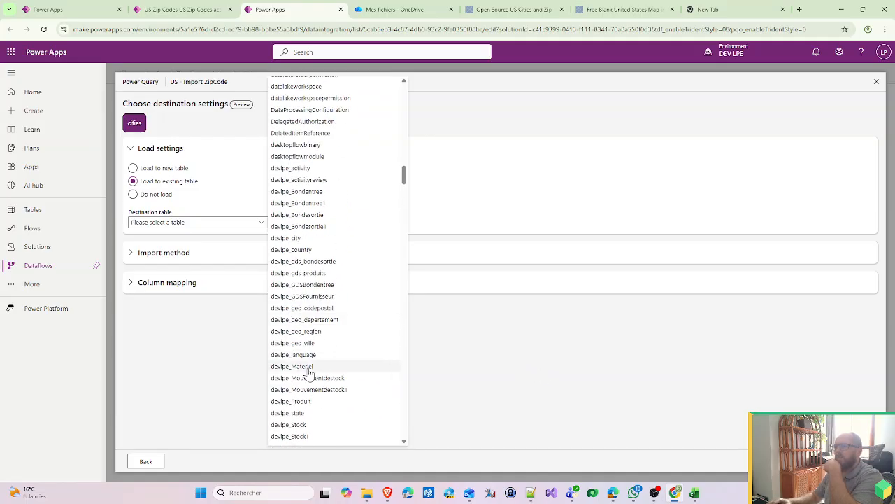
scroll(305, 417, "down", 3)
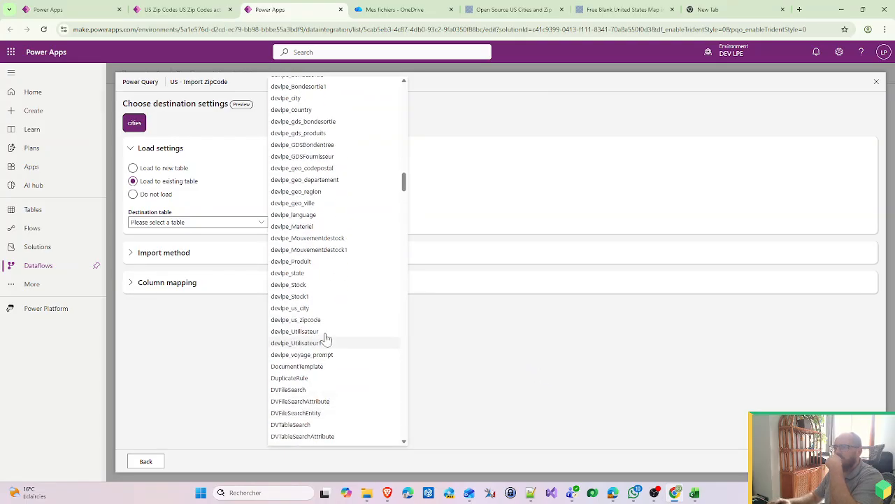
left_click(300, 319)
Switch the import method to Merge and show the column mapping.
left_click(180, 310)
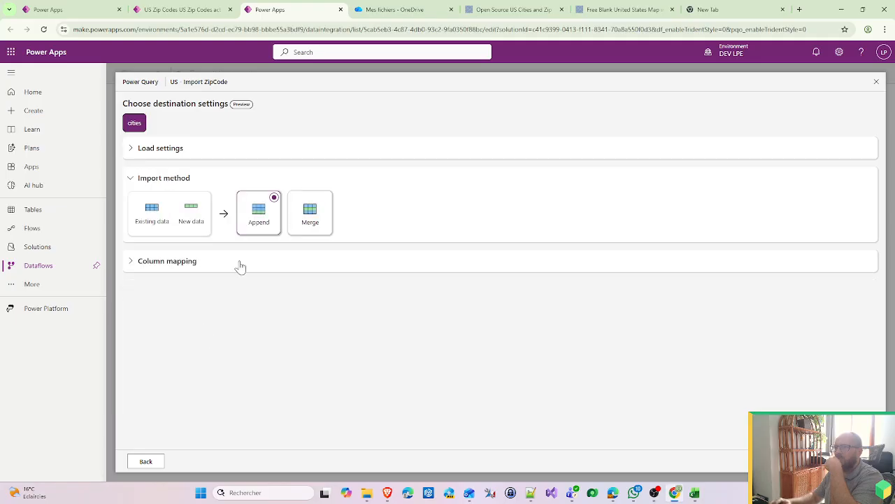
left_click(292, 222)
left_click(186, 280)
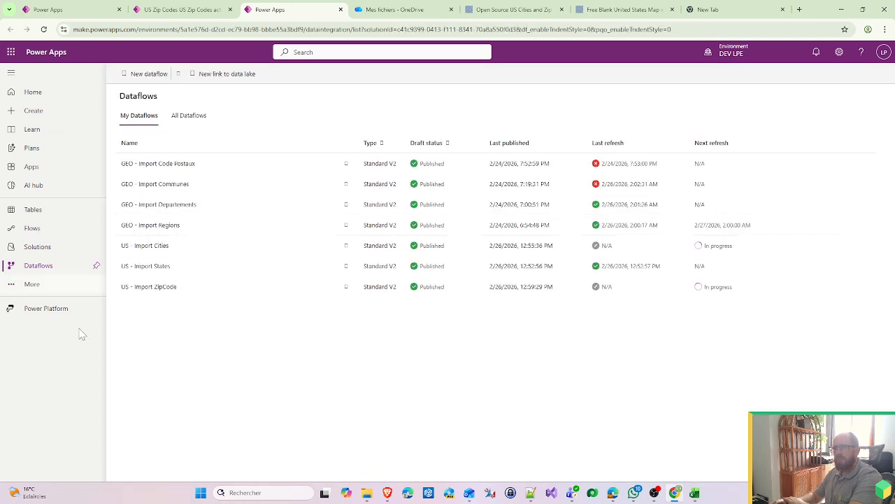
Open the US City table's citykey key in the US - Cities solution to confirm it uses Name.
left_click(37, 246)
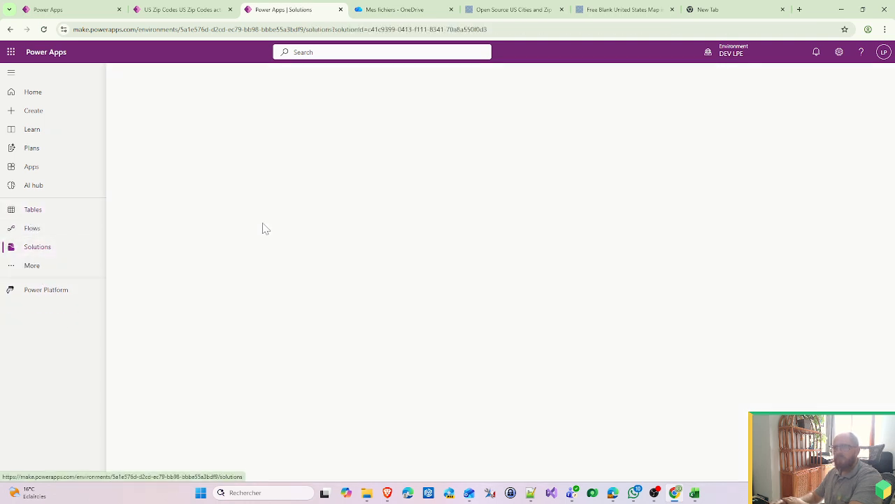
left_click(166, 270)
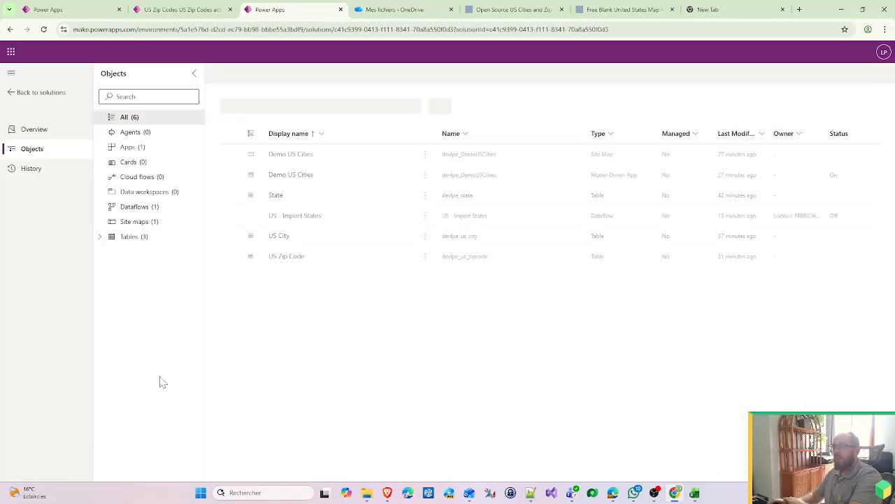
left_click(106, 238)
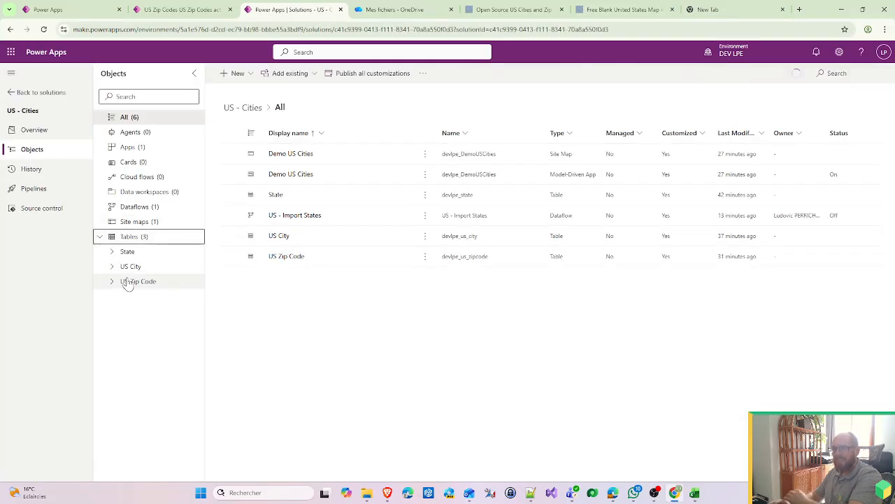
left_click(114, 268)
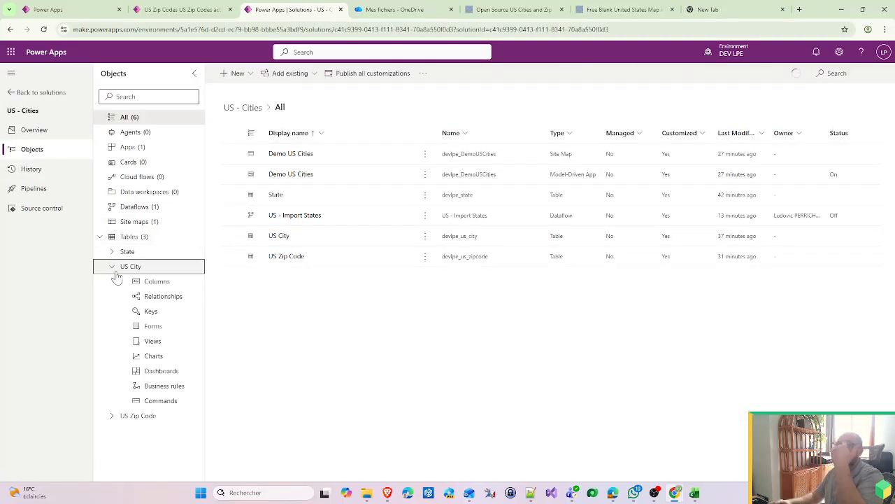
left_click(153, 315)
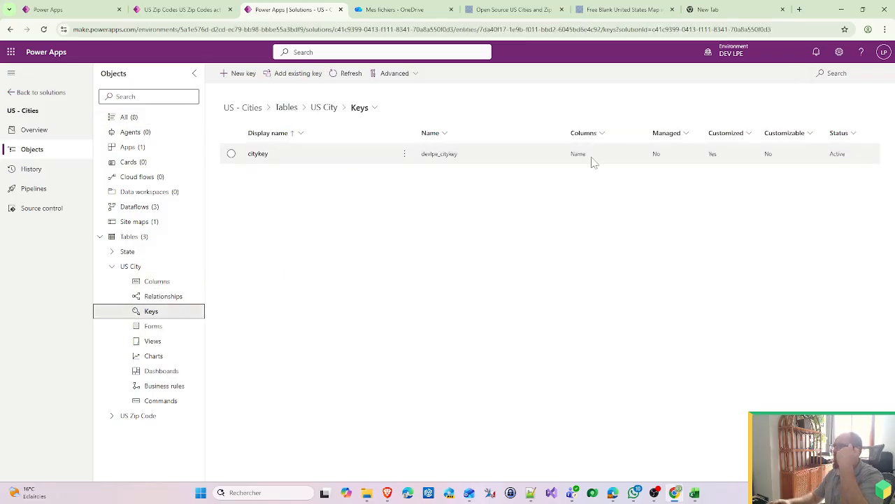
left_click(272, 159)
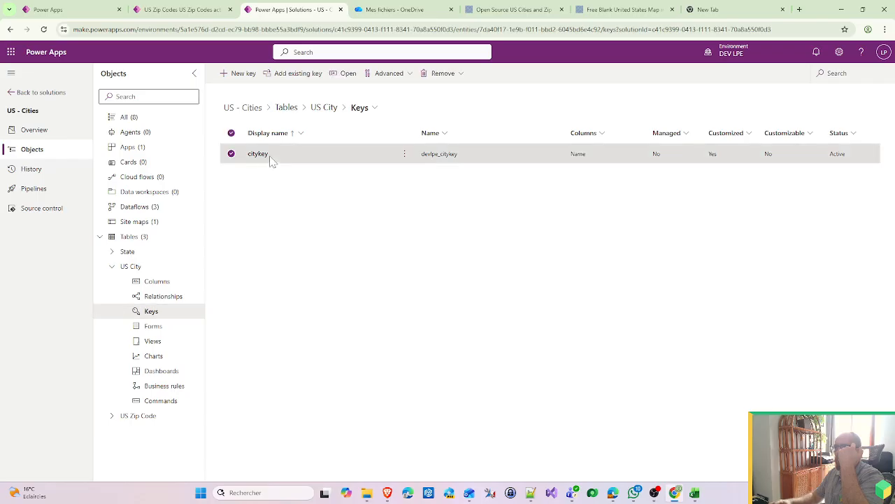
left_click(261, 157)
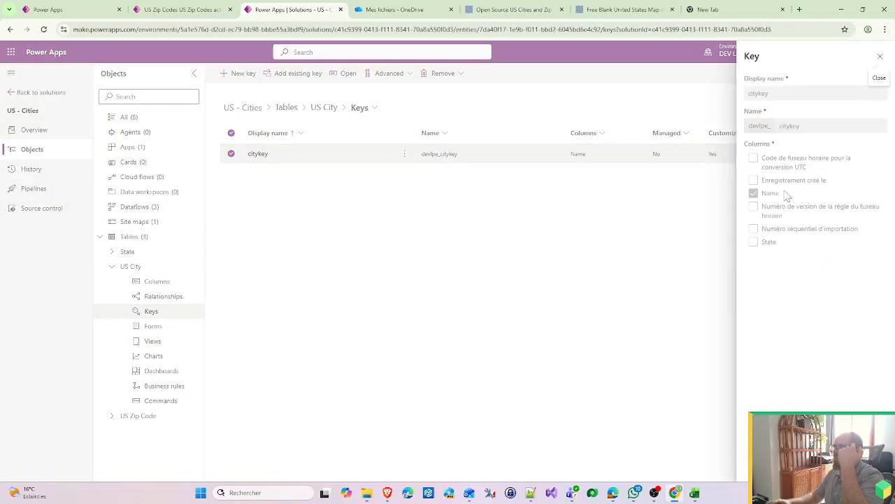
Close the key details and show the US Zip Code table's columns.
left_click(366, 396)
left_click(129, 416)
left_click(182, 429)
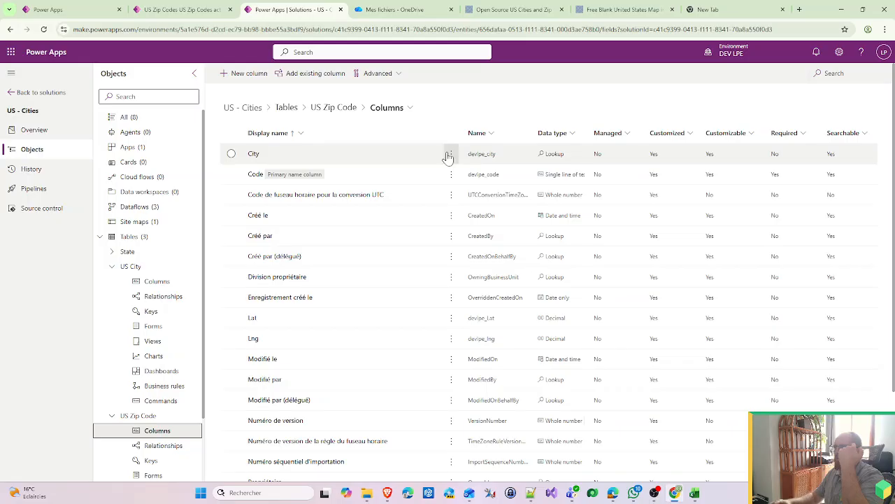
Leave the City column unchanged and start a new Lookup column named US City.
left_click(253, 153)
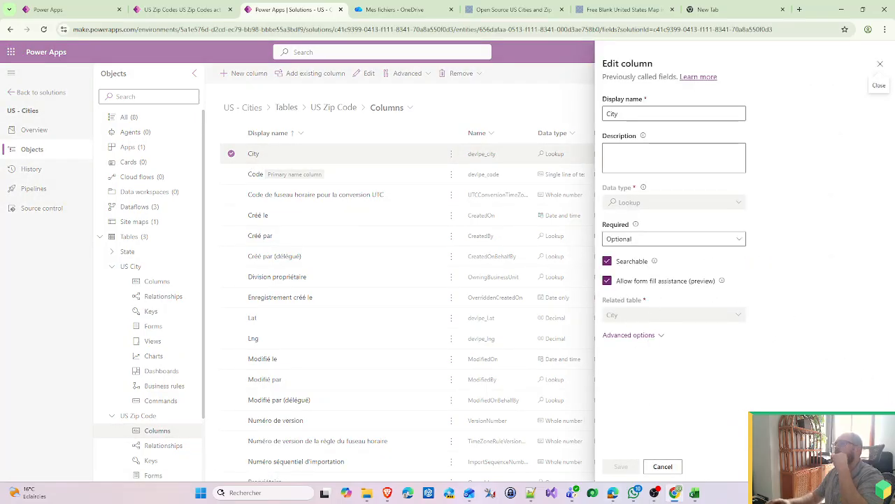
left_click(662, 466)
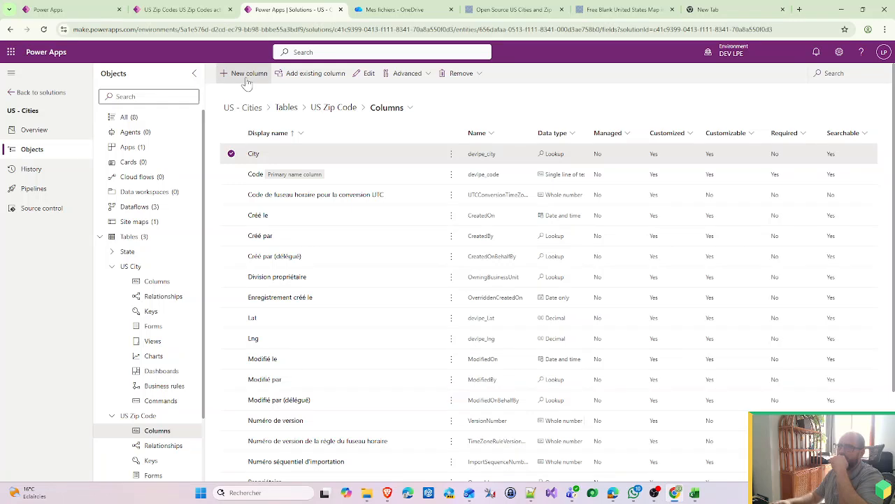
left_click(245, 73)
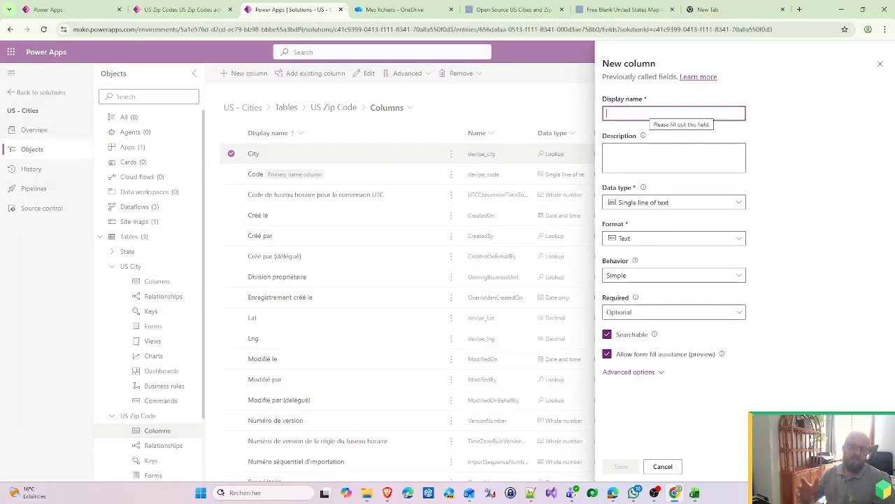
type("US City")
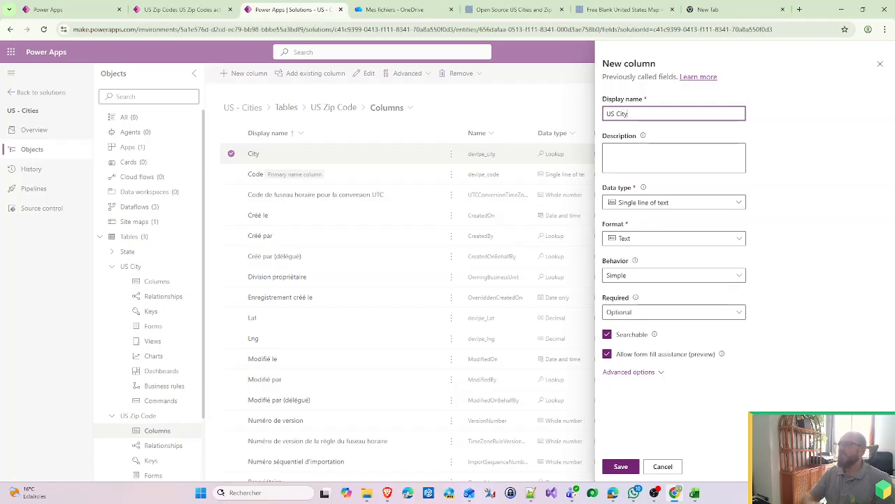
left_click(660, 205)
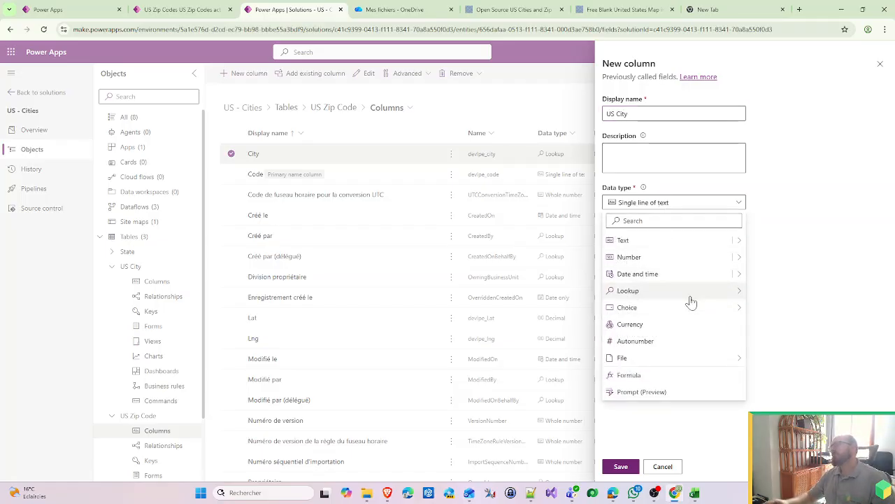
mouse_move(743, 300)
left_click(780, 293)
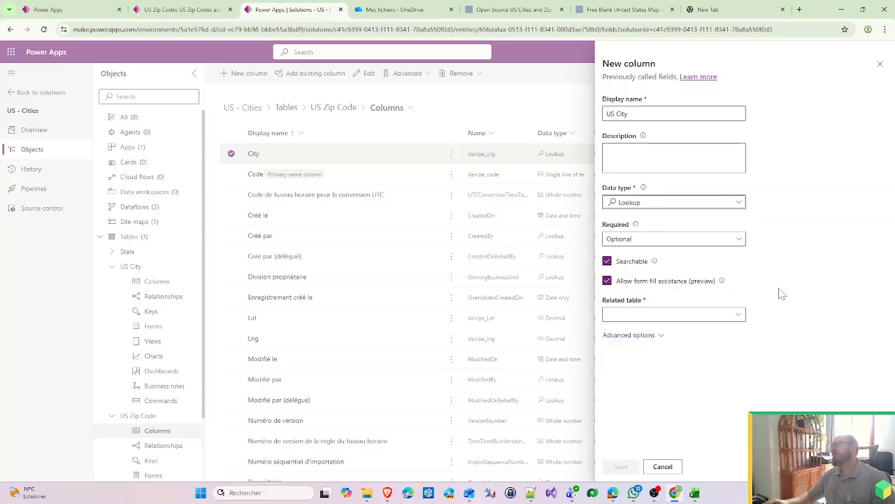
Relate the lookup to the US City table with schema name us_city and save it.
left_click(739, 315)
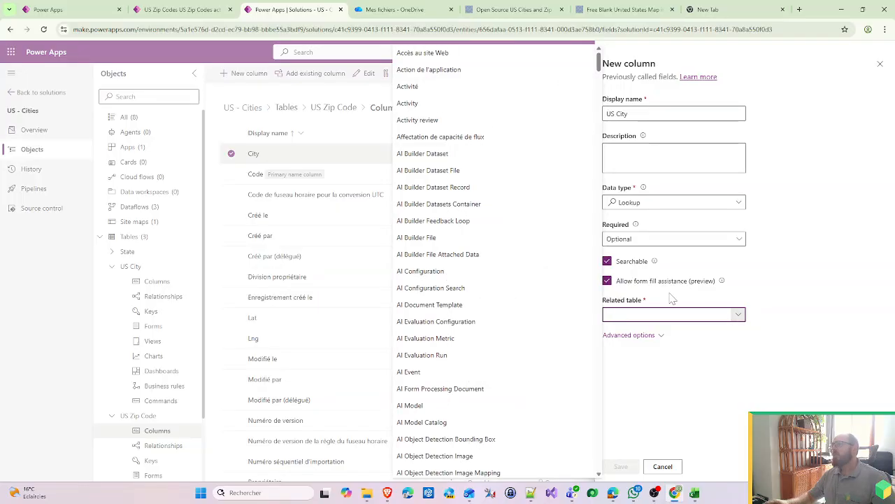
type("US C")
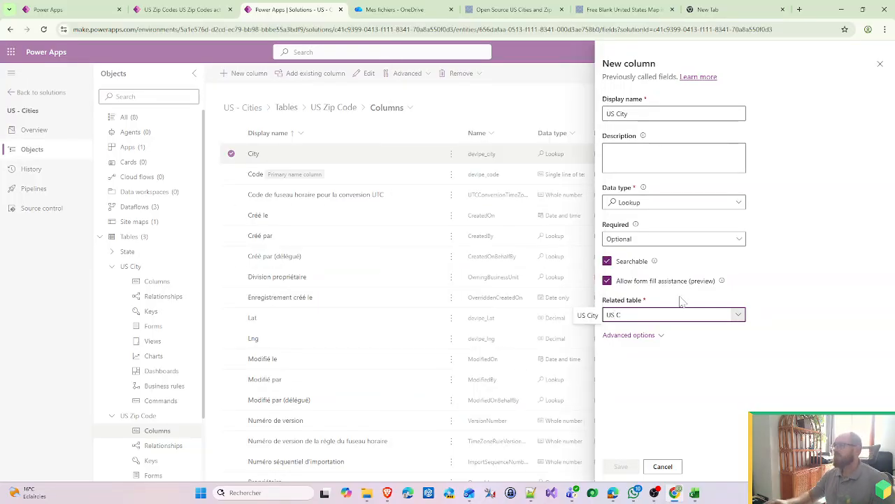
left_click(588, 316)
left_click(645, 338)
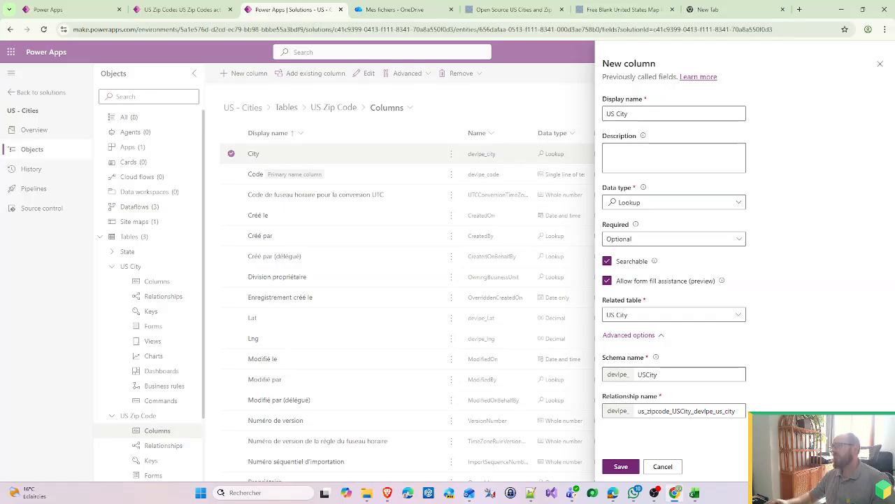
key("Tab")
type("us_ci")
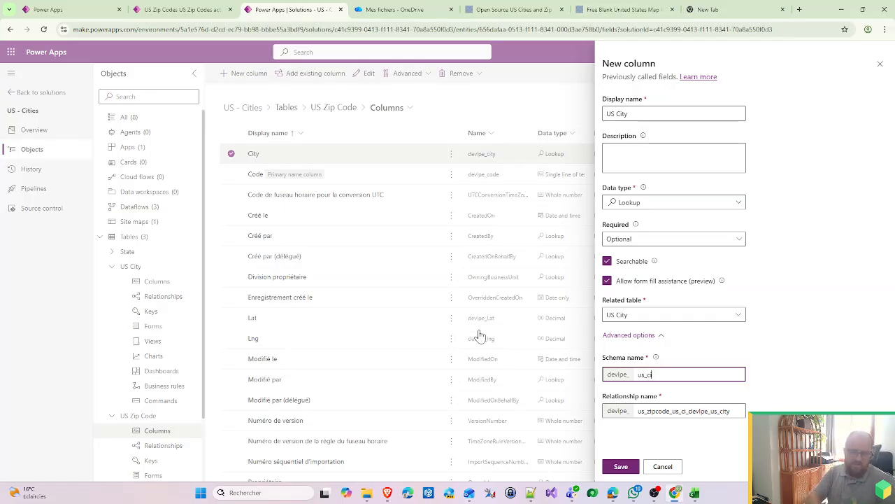
type("ty")
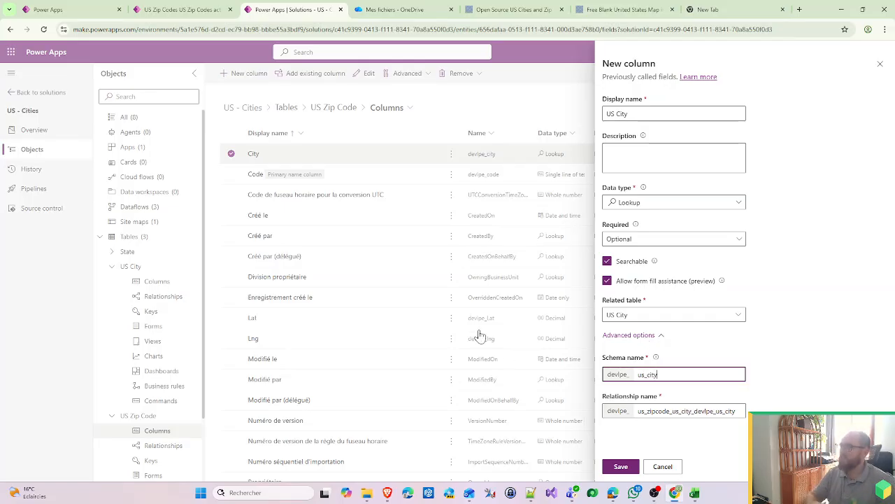
left_click(622, 466)
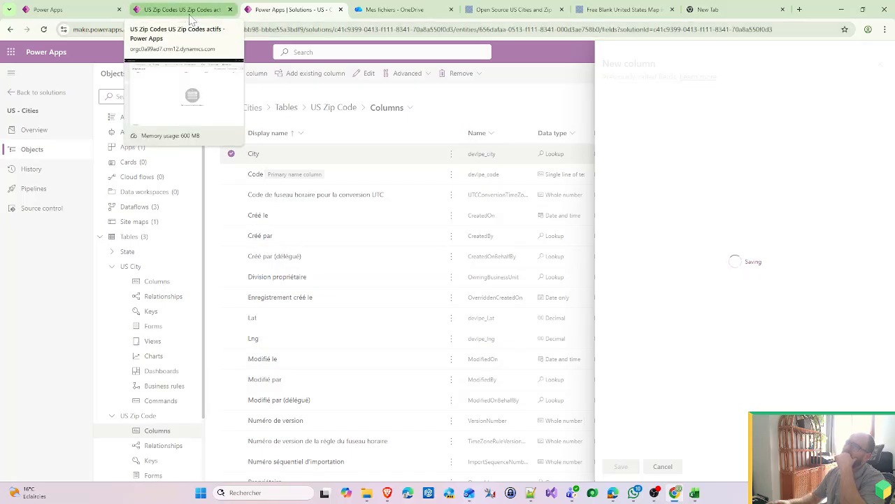
Open the US Zip Code table's US Zip Codes actifs view for editing.
scroll(140, 421, "down", 1)
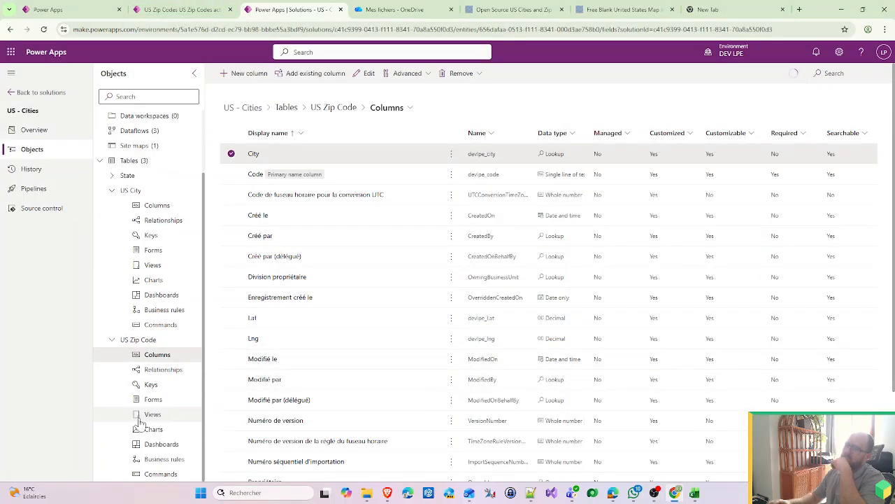
left_click(154, 414)
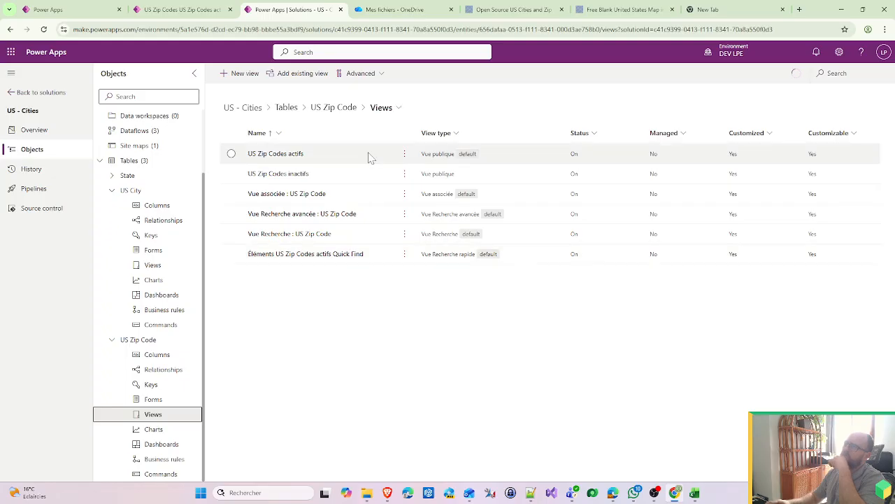
left_click(404, 155)
left_click(423, 173)
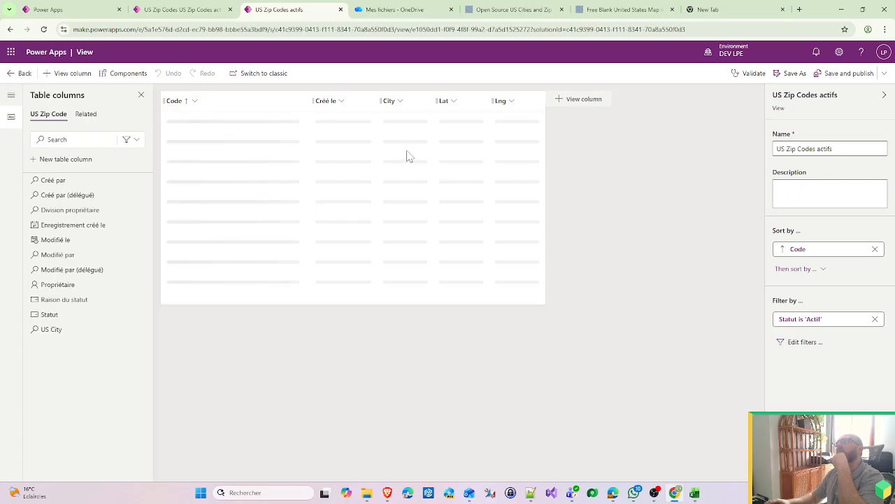
Replace the City column with US City between Créé le and Lat, then save and publish.
left_click(407, 103)
left_click(386, 261)
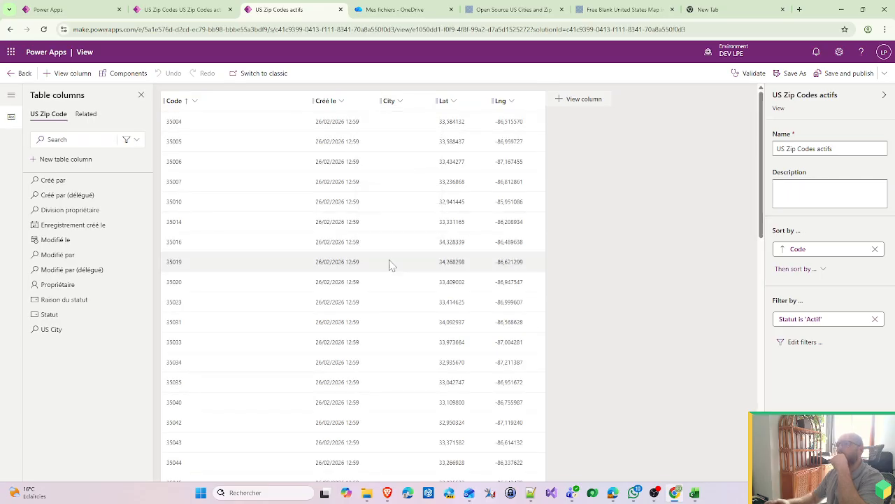
left_click_drag(61, 340, 388, 105)
left_click(849, 73)
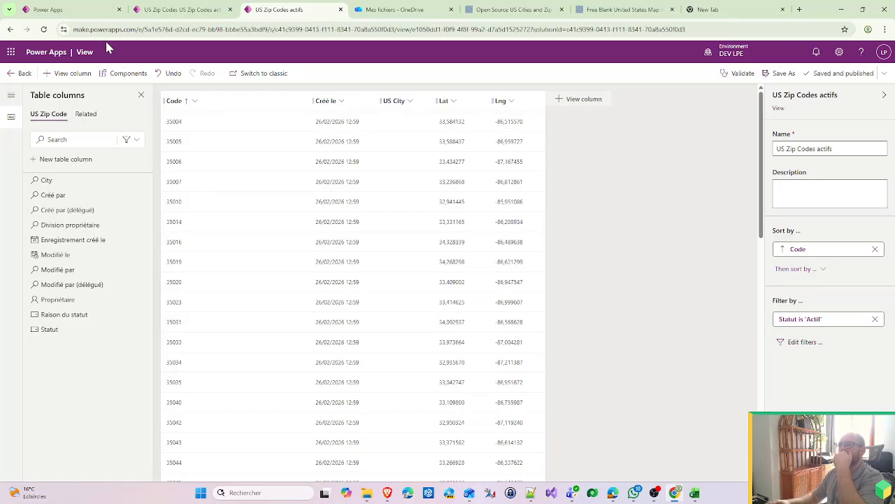
Edit the US - Import ZipCode dataflow and continue to its destination settings.
left_click(67, 9)
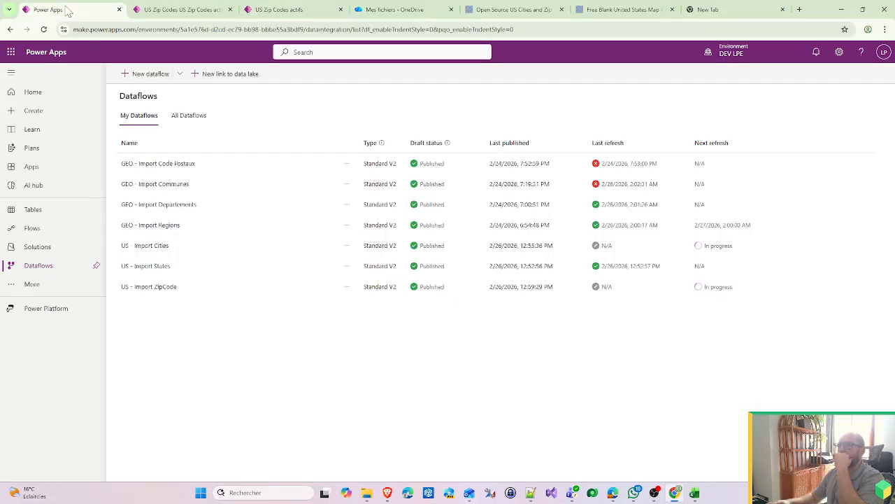
left_click(347, 286)
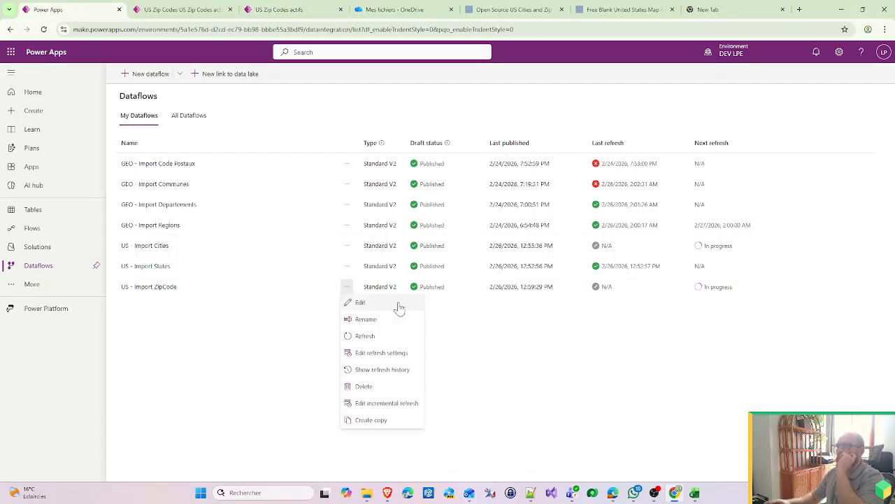
left_click(361, 302)
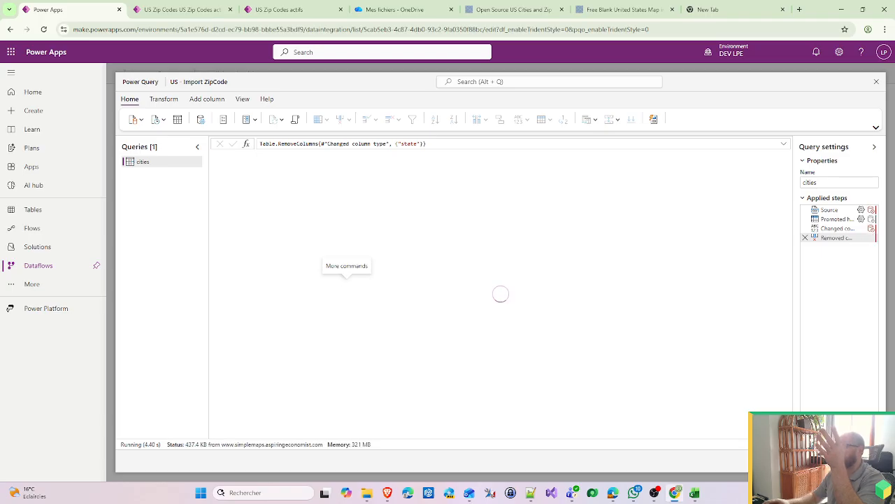
left_click(856, 461)
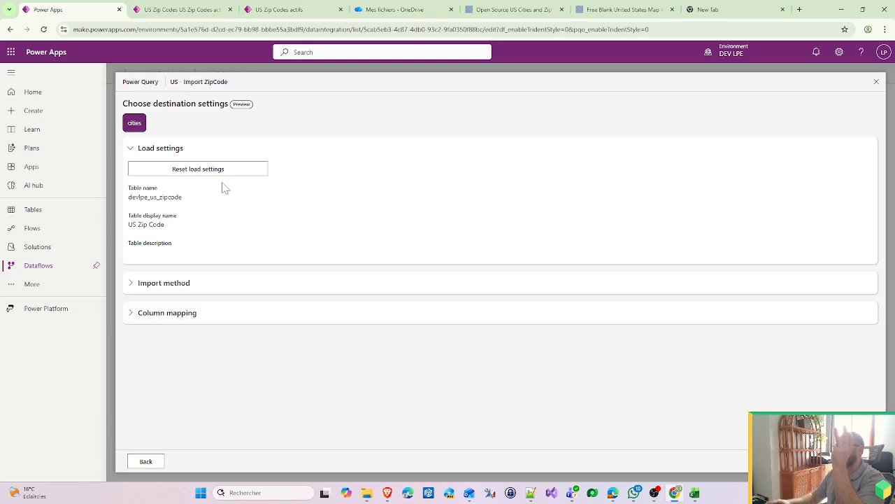
Map the source column city to devlpe_us_city.devlpe_name.
left_click(203, 314)
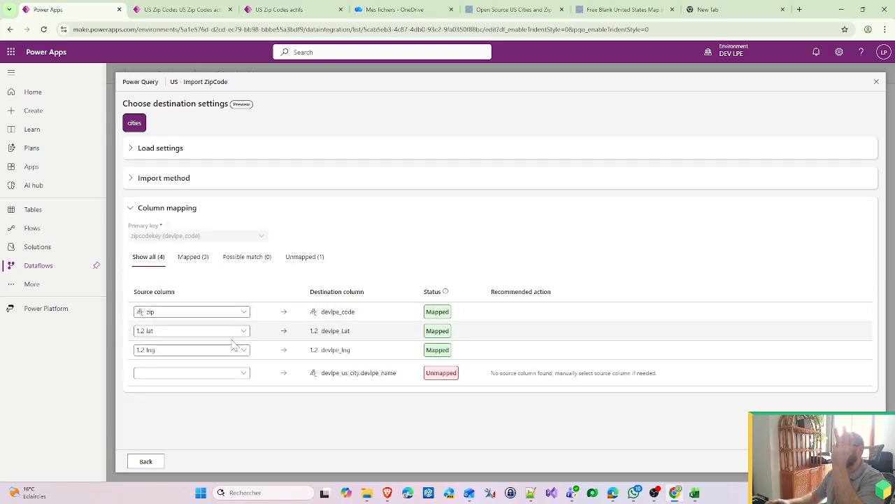
left_click(194, 376)
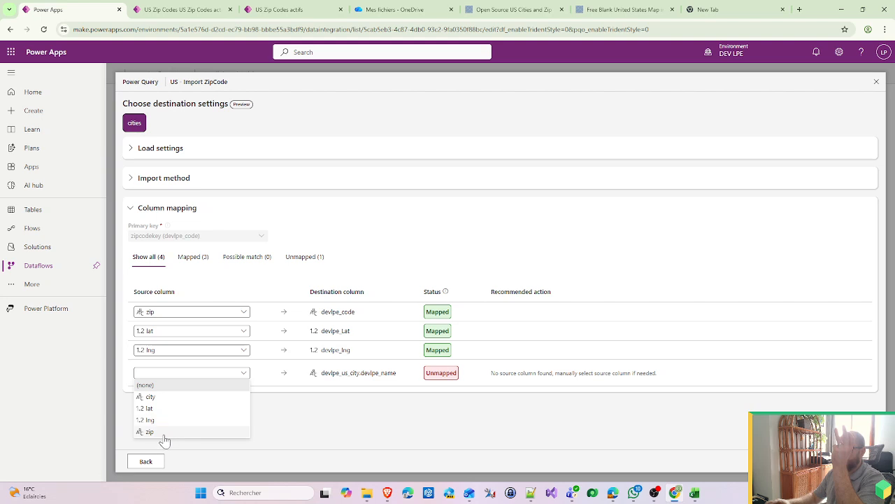
left_click(167, 398)
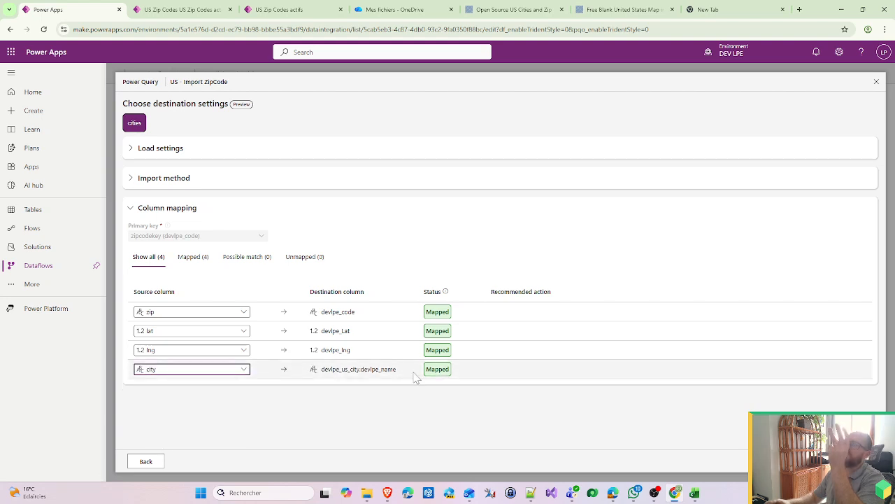
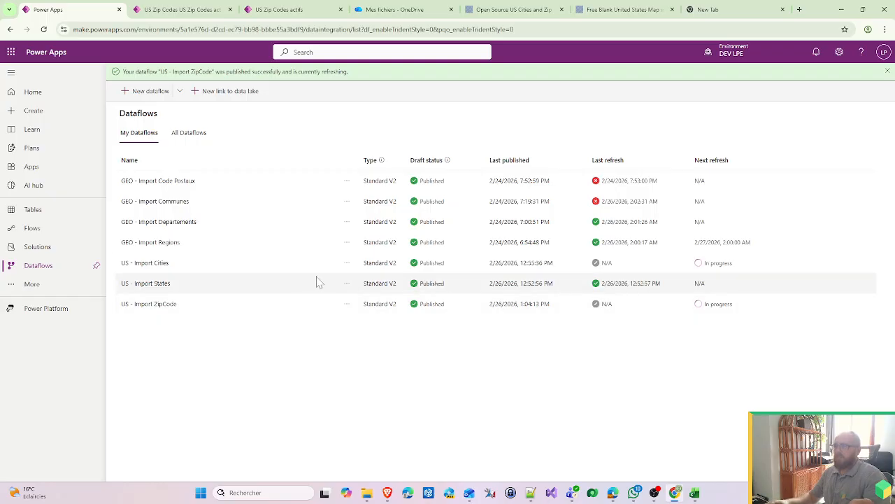
Schedule US - Import States to refresh automatically every 1 day starting at 1:00 AM.
left_click(348, 284)
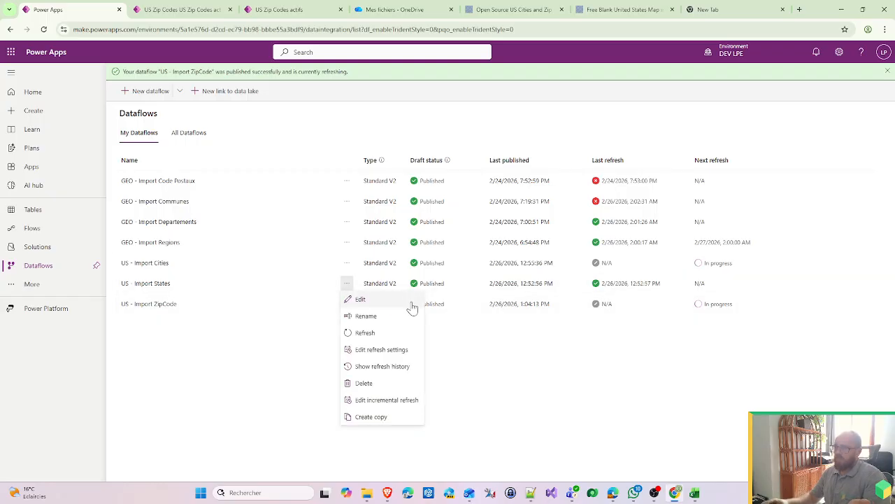
left_click(381, 350)
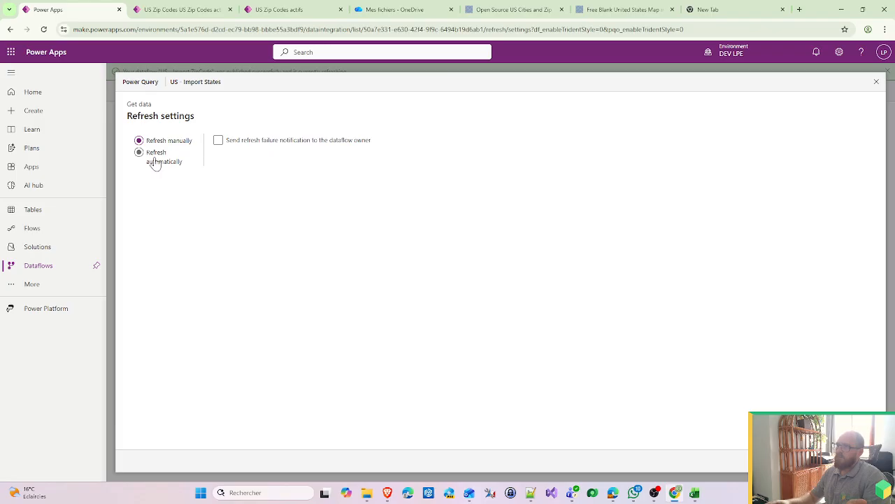
left_click(155, 162)
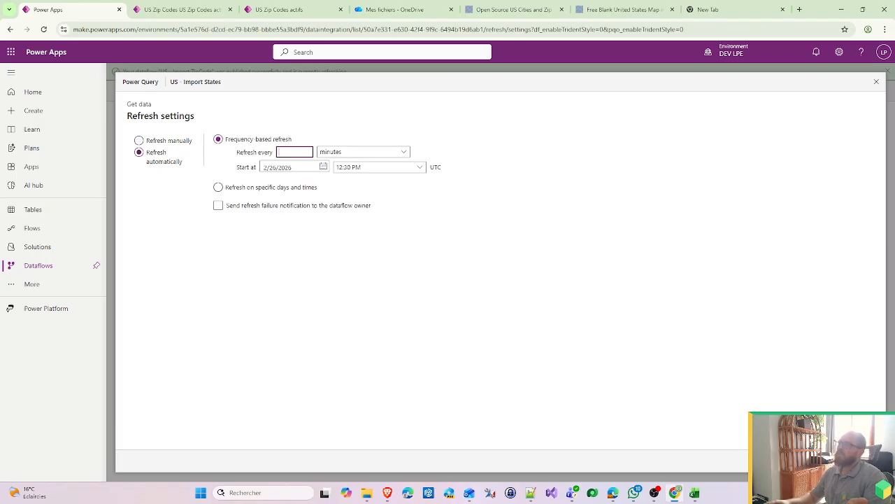
type("1")
left_click(373, 152)
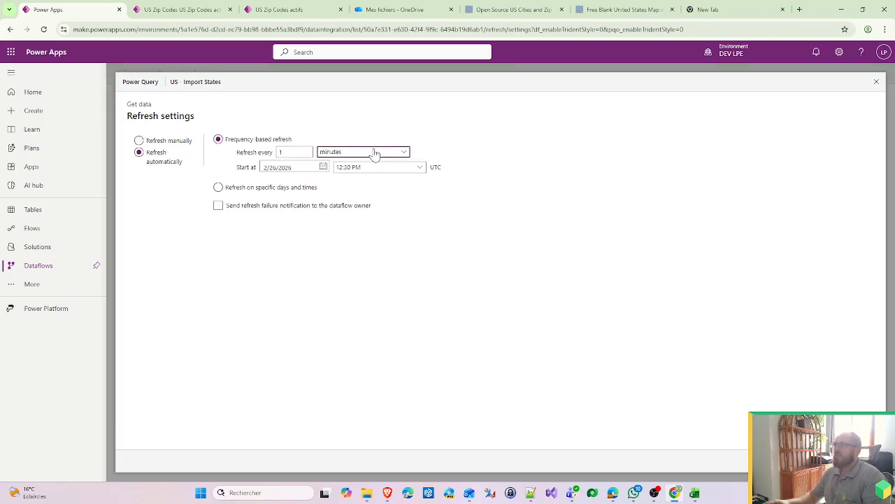
left_click(341, 188)
left_click(364, 170)
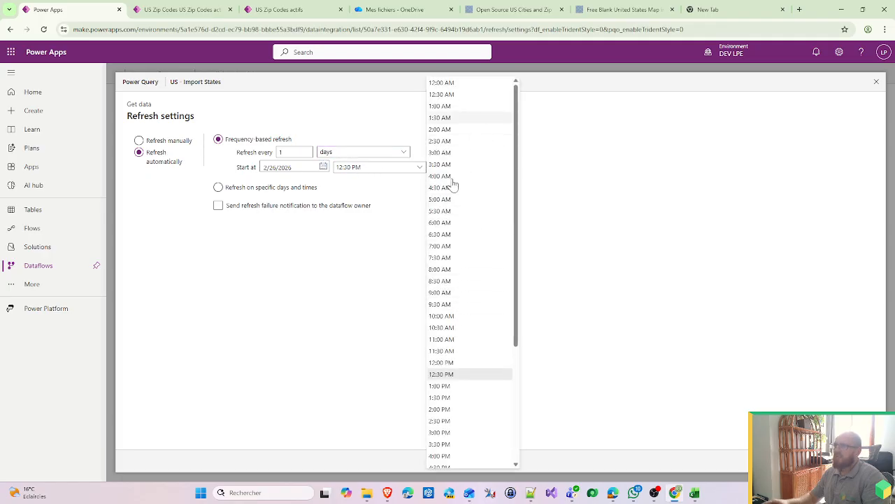
scroll(463, 294, "down", 4)
scroll(464, 299, "up", 4)
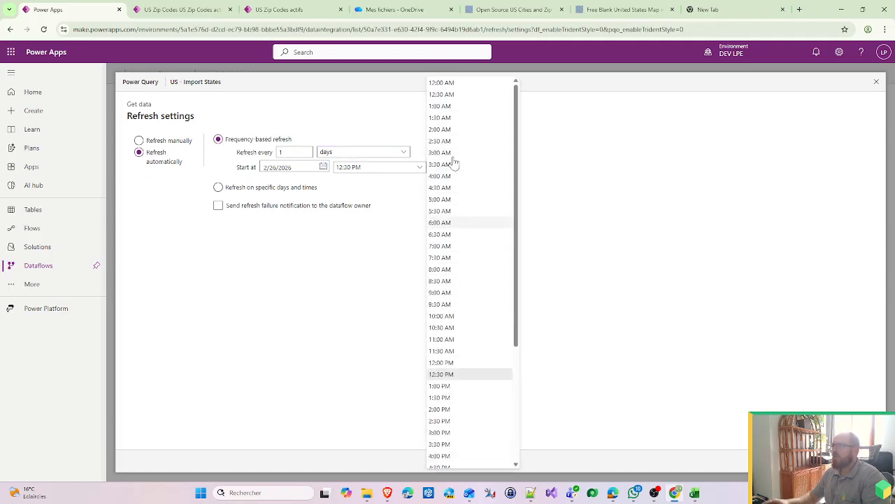
left_click(450, 107)
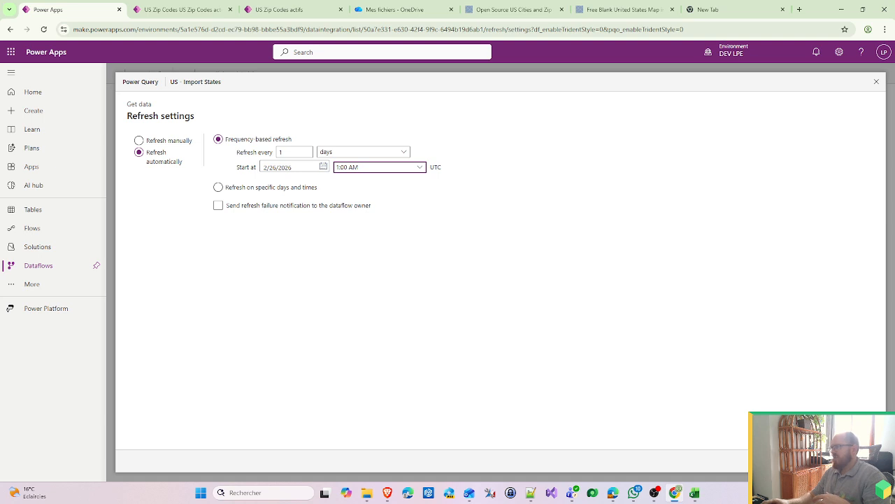
left_click(859, 461)
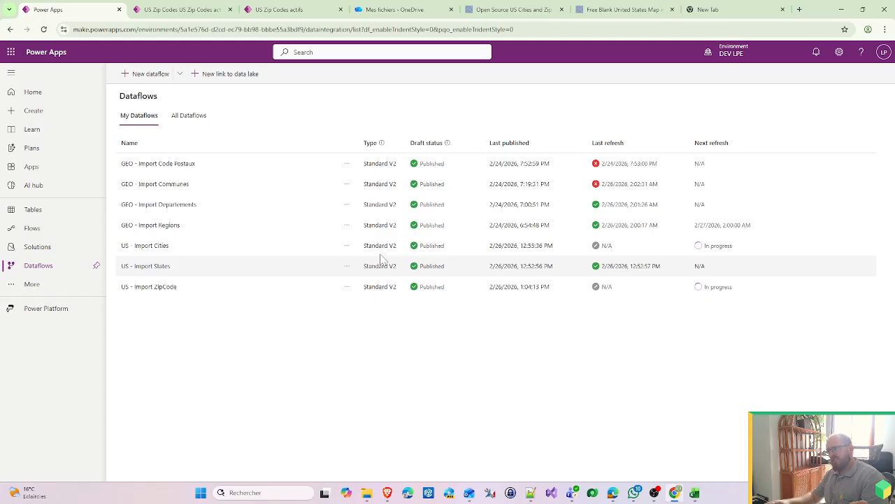
Schedule US - Import Cities to refresh automatically every day starting at 2:00 PM UTC.
left_click(346, 246)
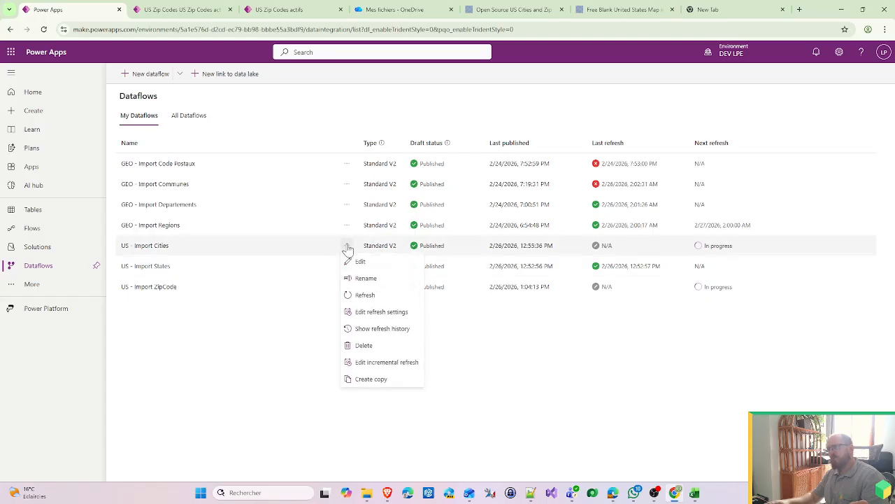
left_click(381, 313)
left_click(161, 152)
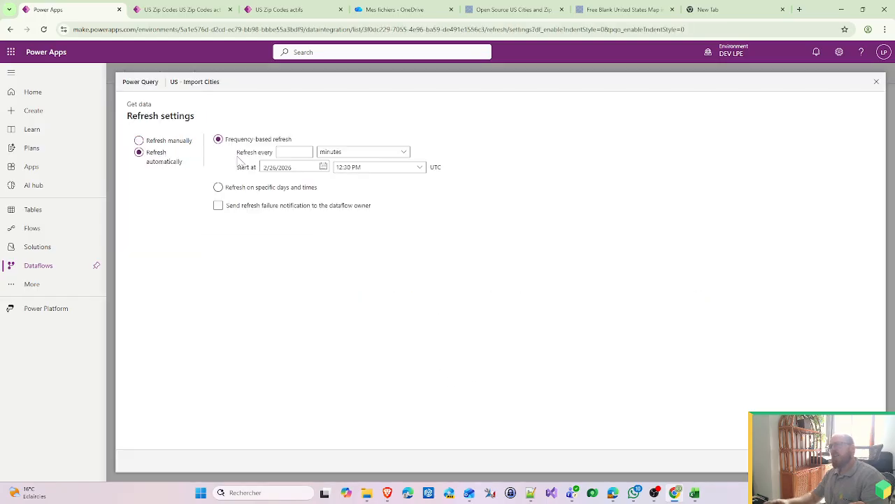
left_click(355, 154)
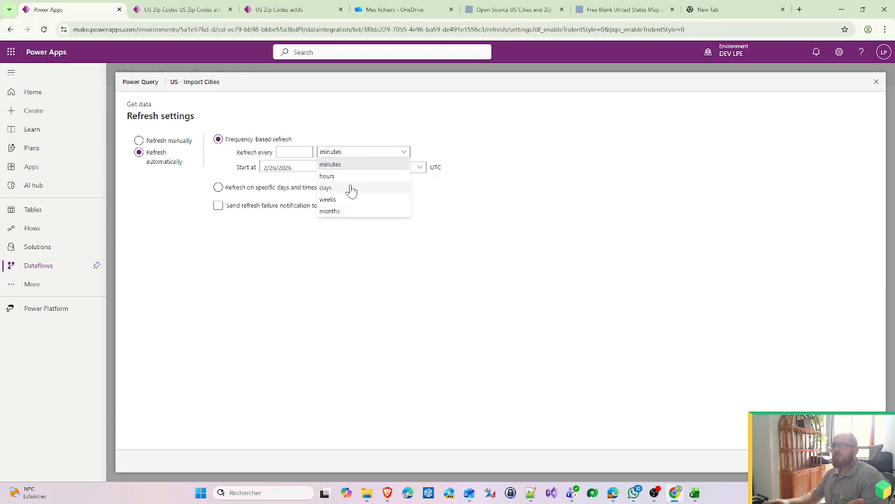
left_click(345, 188)
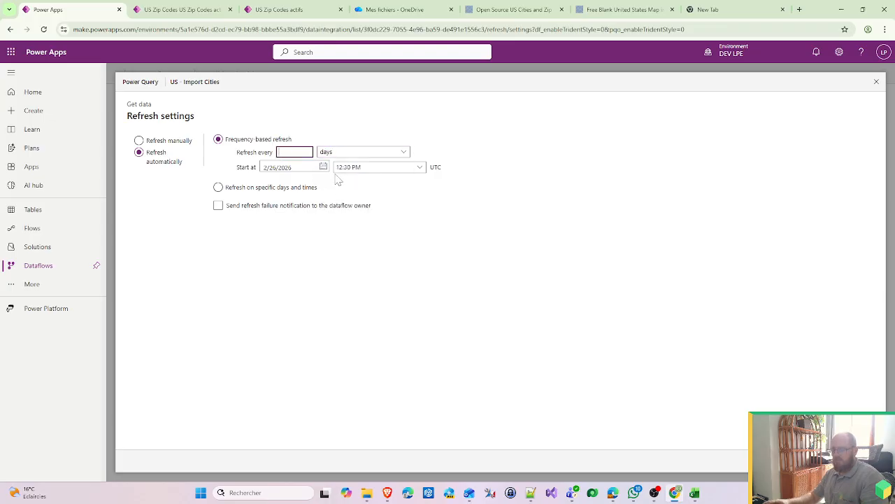
left_click(378, 168)
scroll(469, 241, "down", 3)
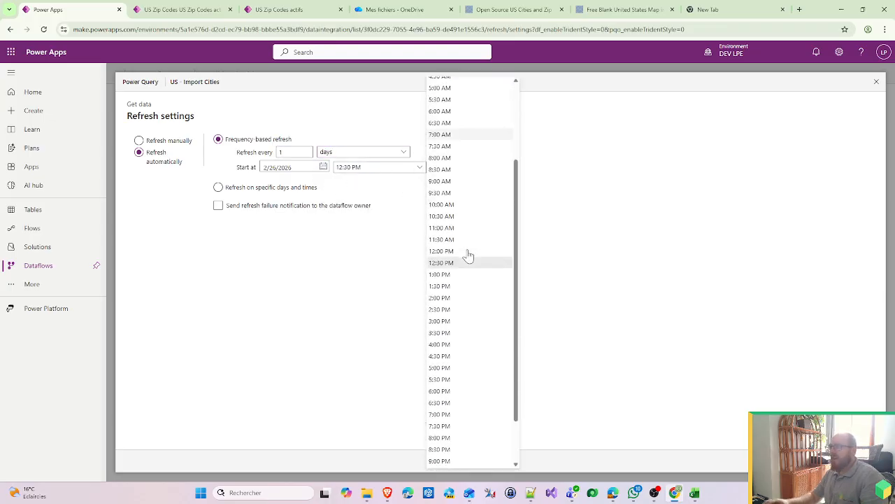
left_click(441, 241)
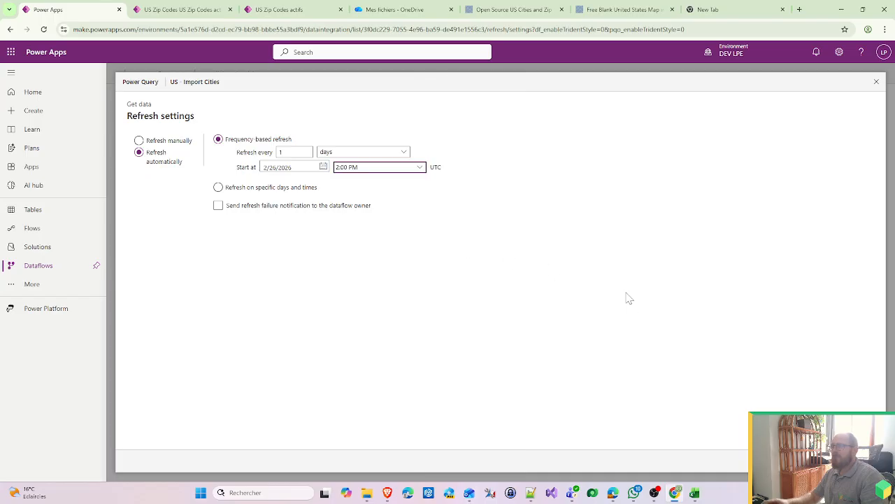
left_click(709, 455)
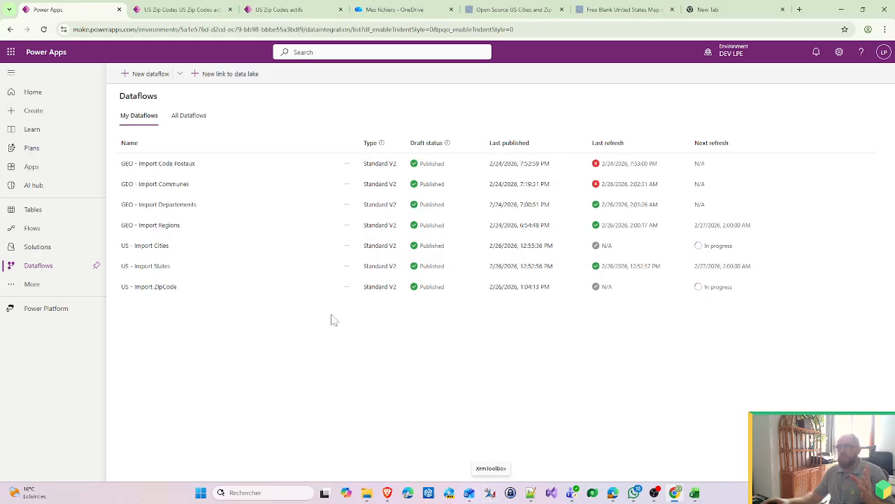
Review the US - Import States refresh settings and close them without changes.
left_click(347, 269)
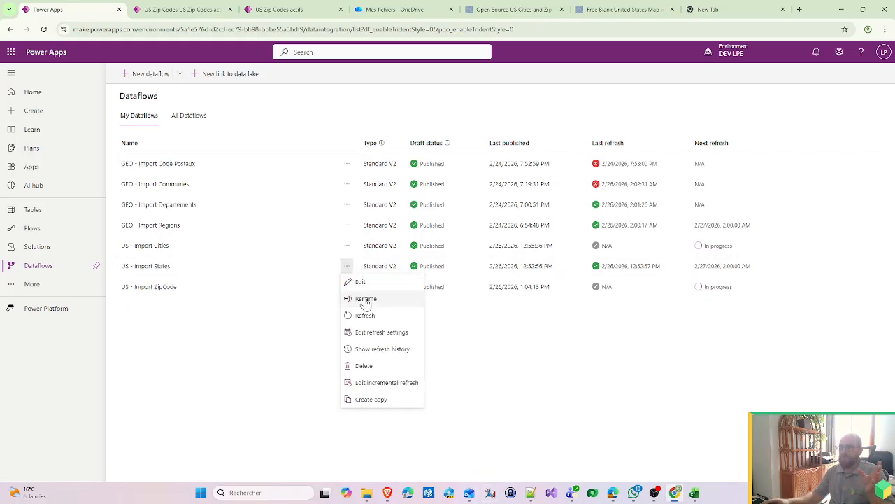
left_click(387, 338)
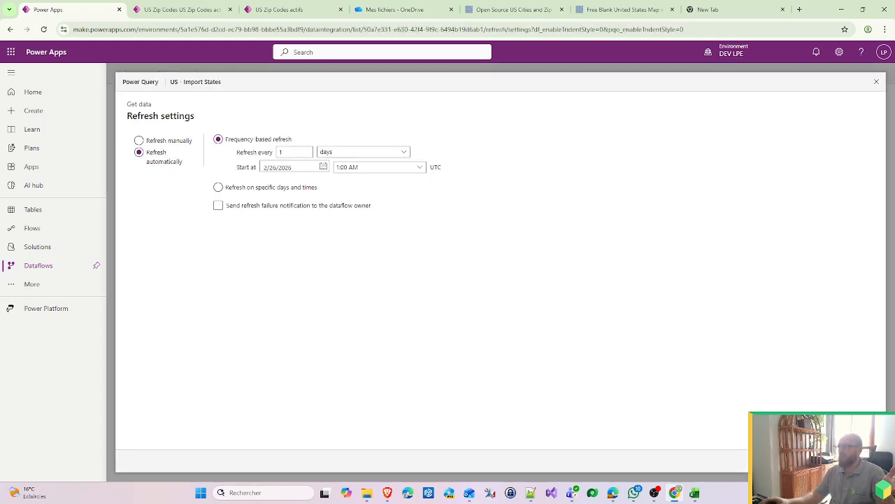
key("Escape")
Open the US - Cities solution from the Solutions list.
left_click(347, 266)
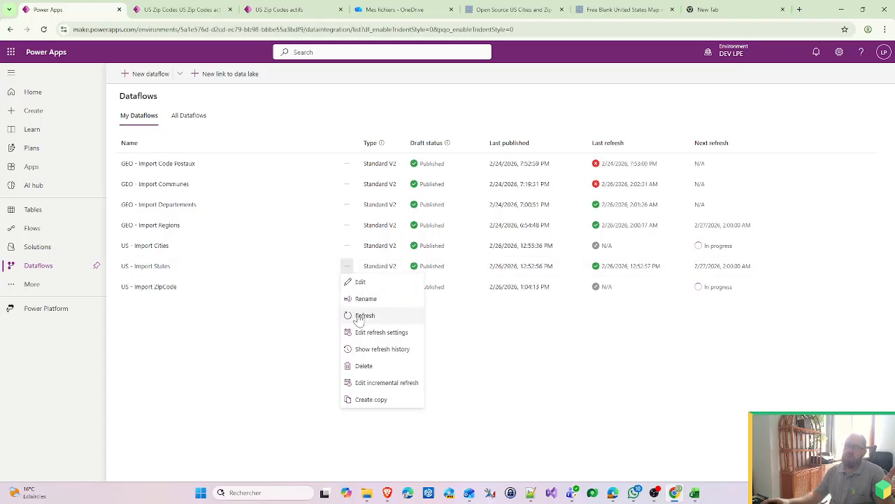
left_click(240, 357)
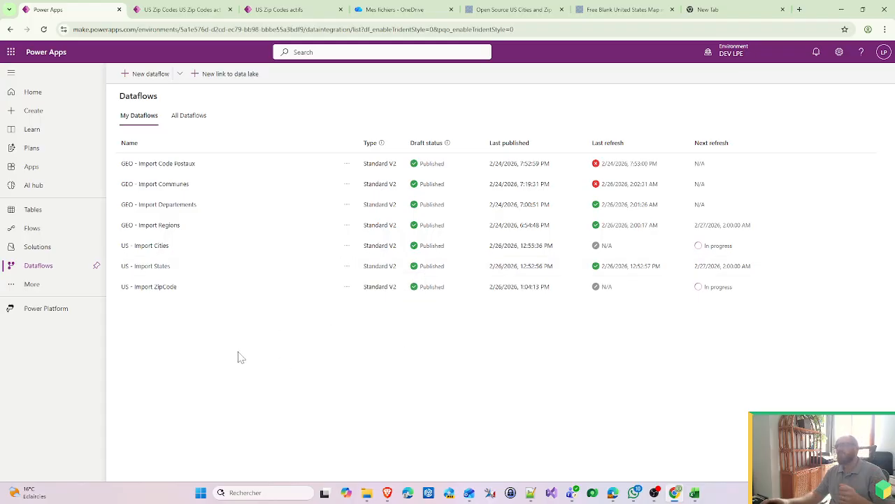
left_click(53, 253)
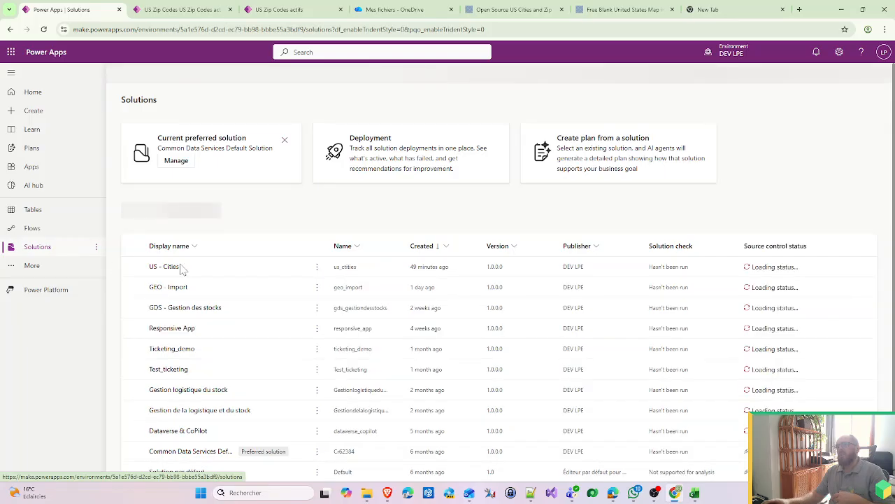
left_click(174, 267)
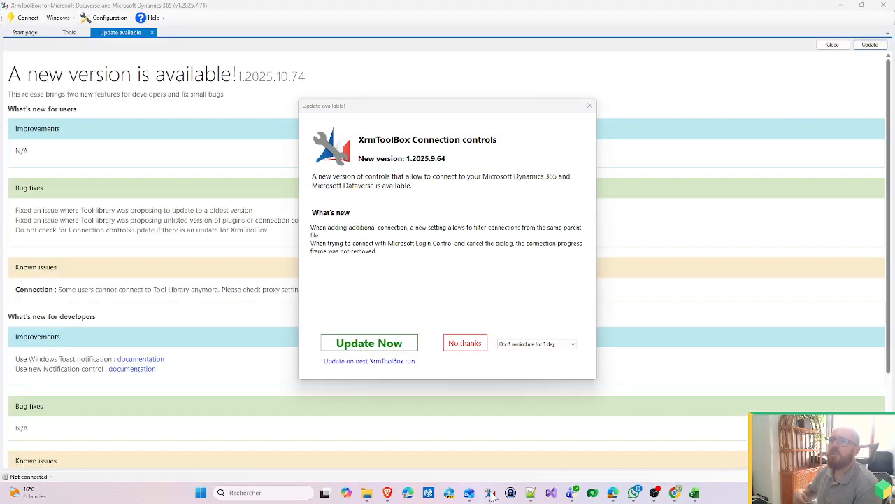
Skip the Connection controls update and launch FetchXML Builder (DEV) from Recently Used Tools.
left_click(471, 346)
left_click(25, 34)
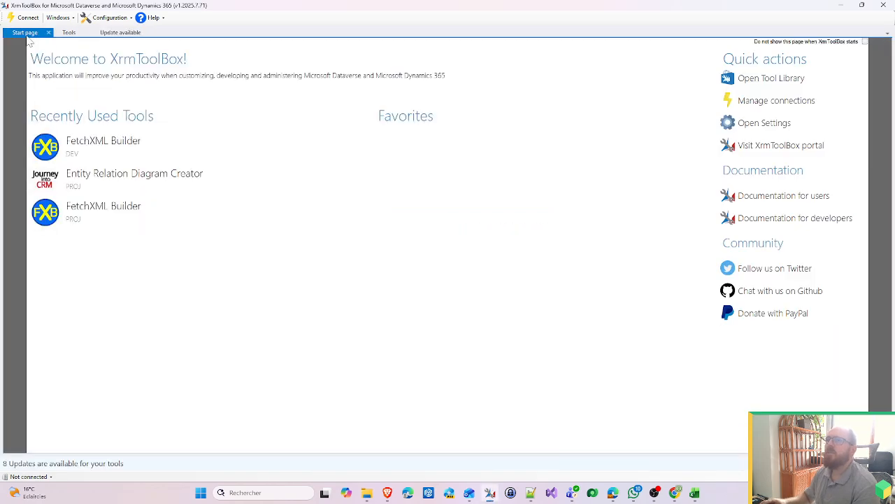
left_click(69, 32)
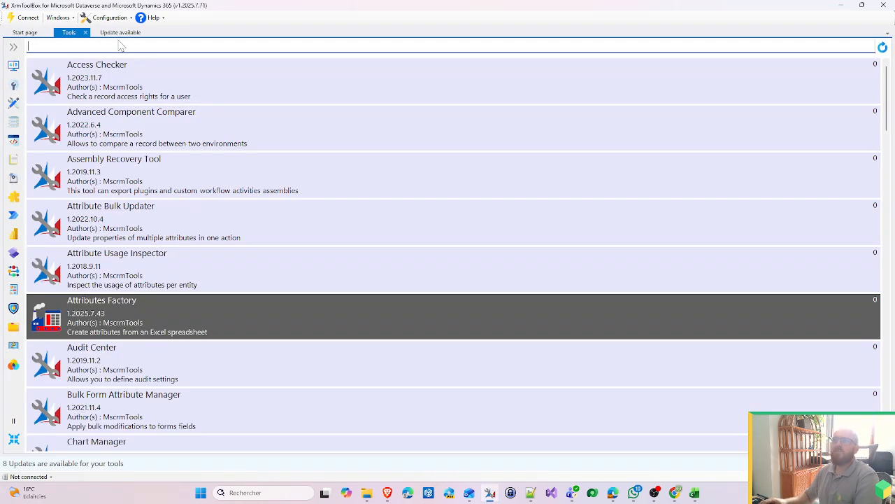
type("fetc")
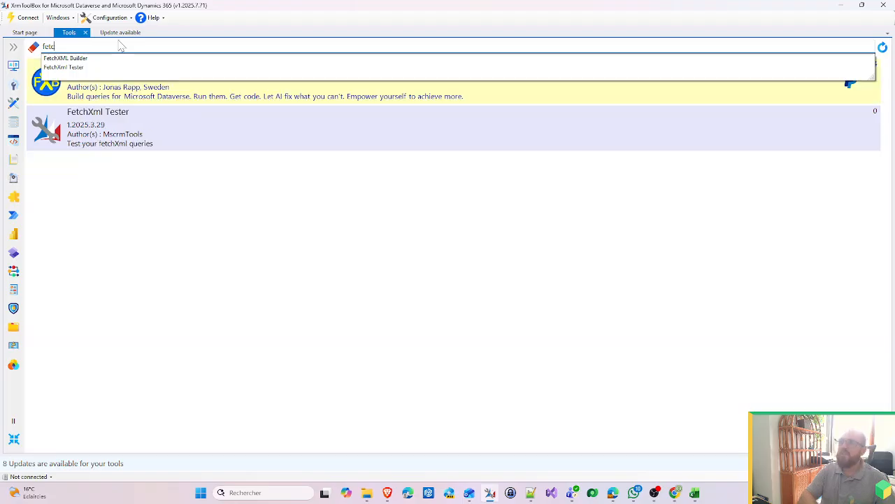
left_click(240, 250)
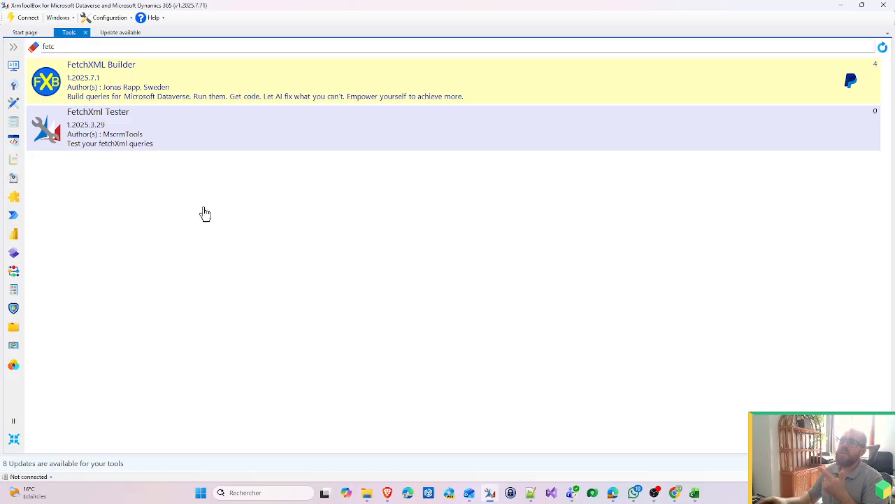
left_click(24, 33)
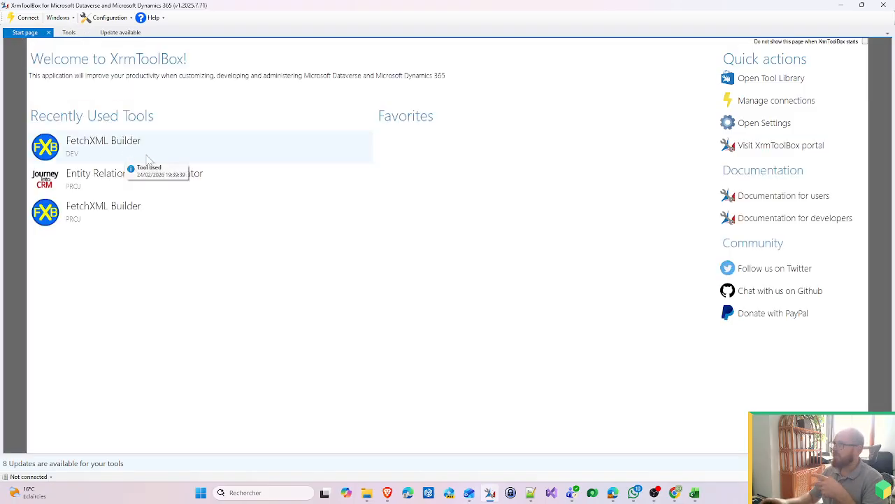
left_click(146, 152)
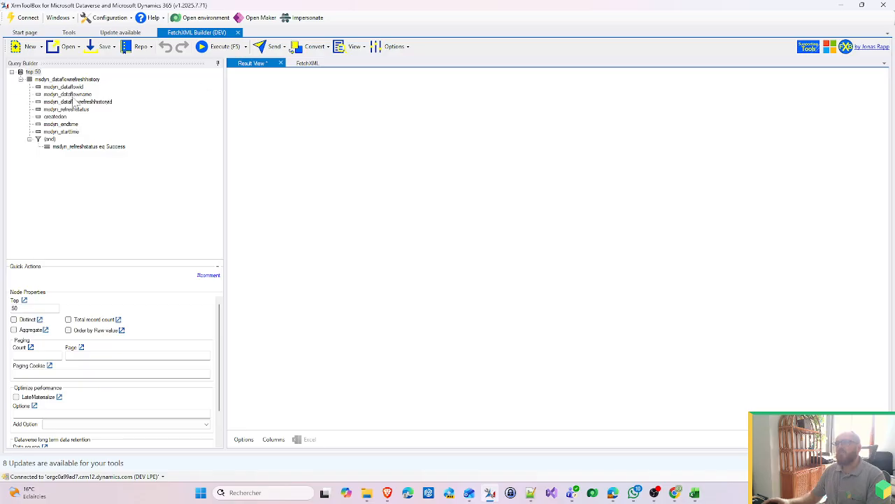
Build a new query on msdyn_dataflowrefreshhistory and execute it to list refresh records.
left_click(27, 46)
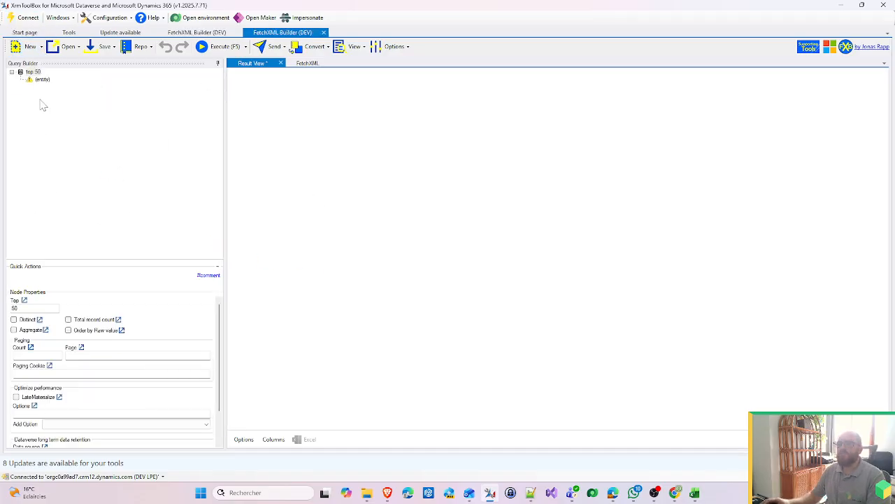
left_click(42, 79)
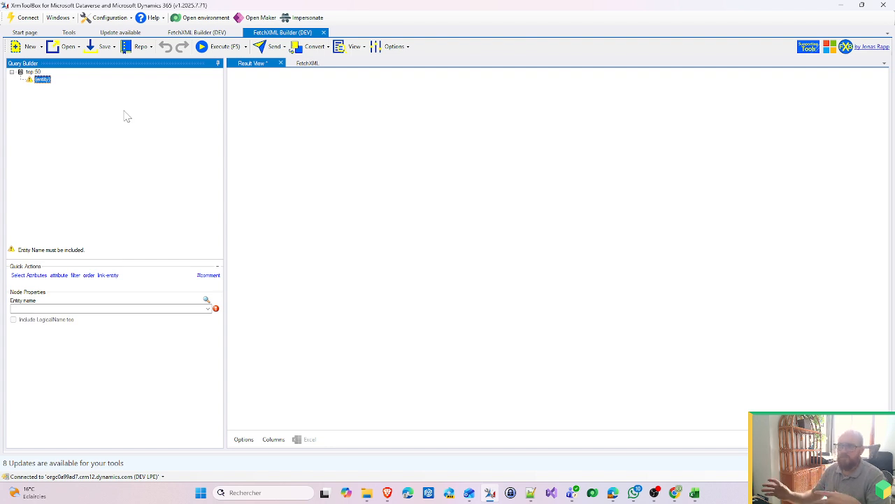
left_click(208, 309)
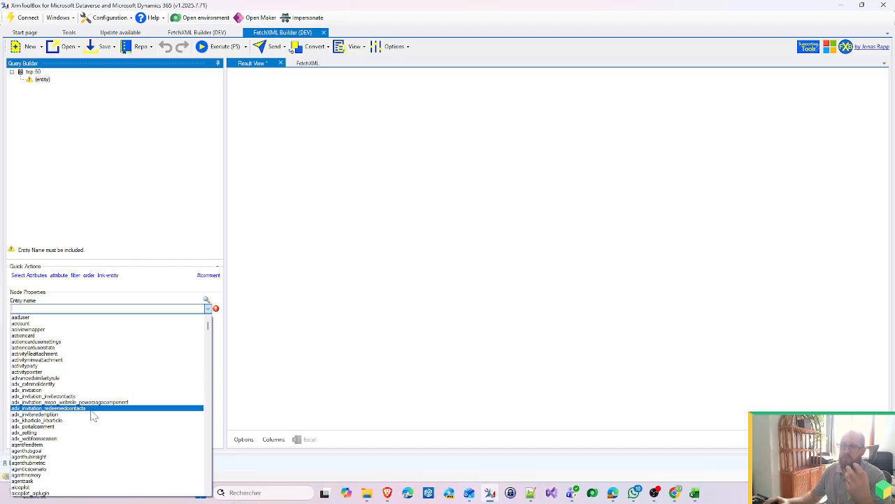
scroll(90, 415, "down", 8)
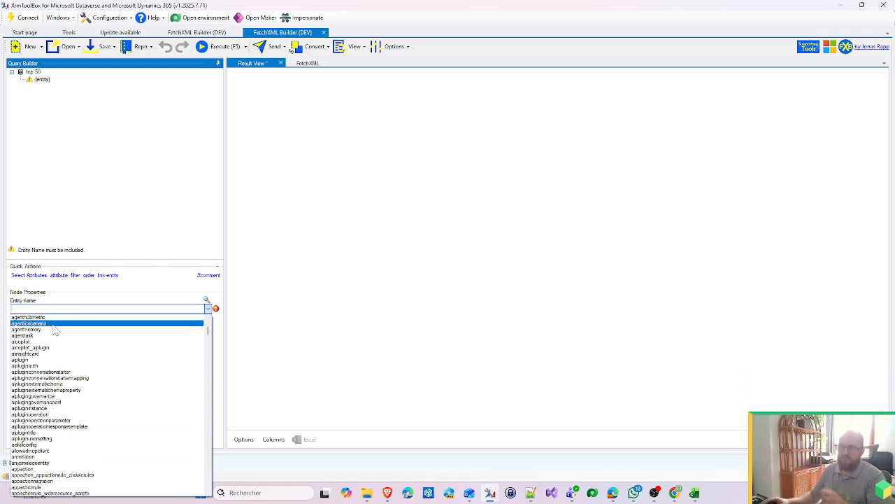
type("mys")
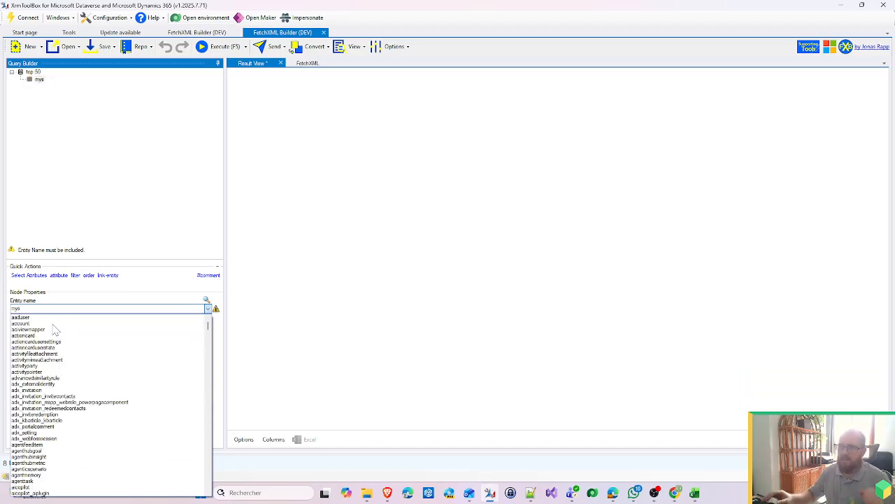
scroll(42, 409, "down", 4)
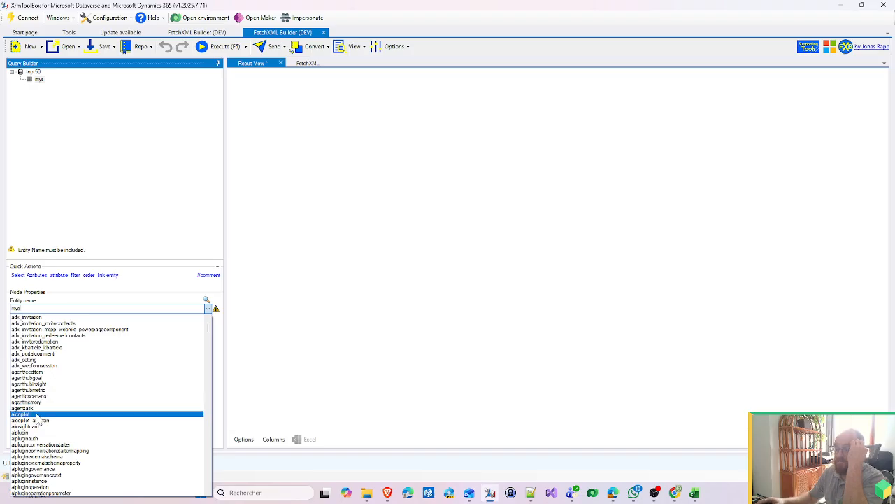
scroll(96, 452, "down", 7)
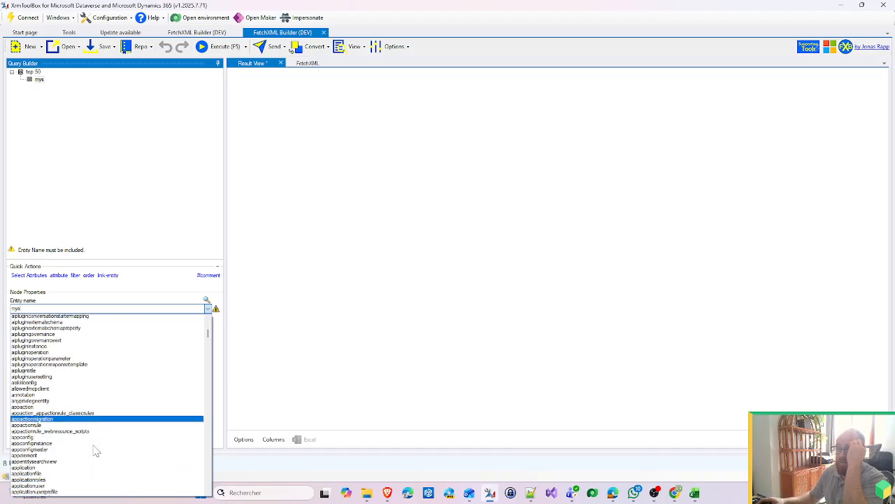
scroll(95, 451, "down", 12)
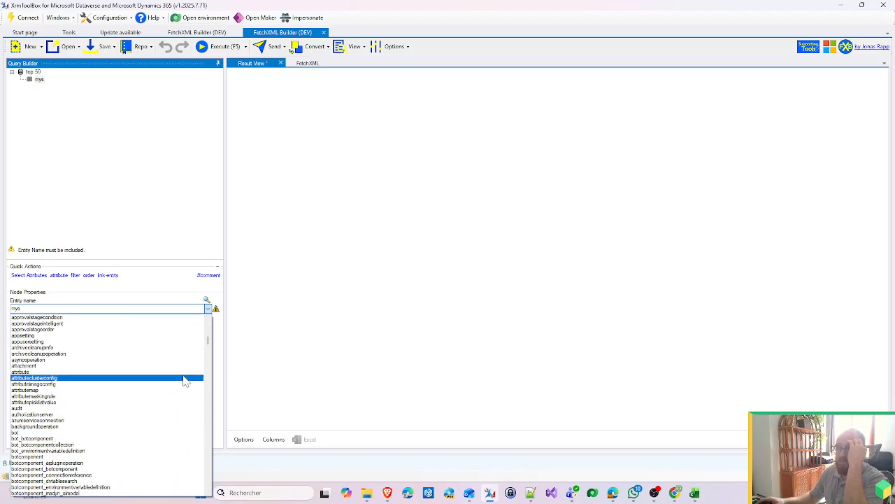
left_click_drag(207, 340, 208, 415)
scroll(82, 406, "up", 4)
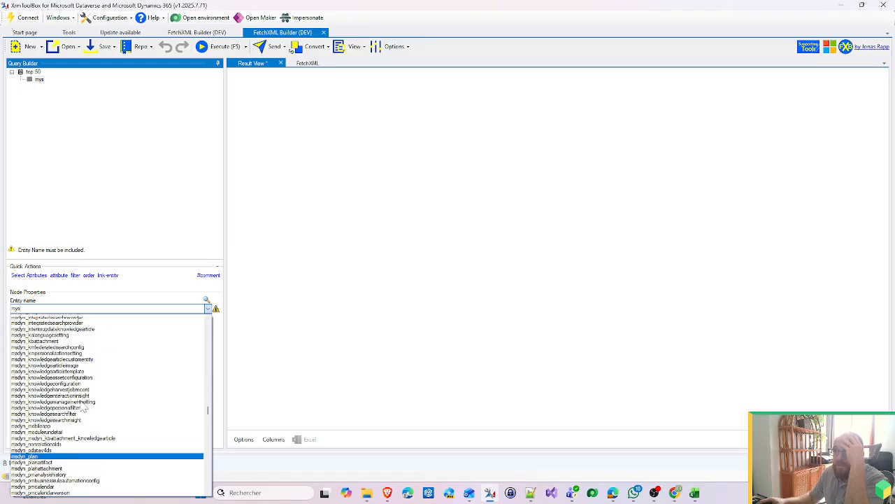
scroll(82, 409, "up", 3)
scroll(74, 419, "up", 2)
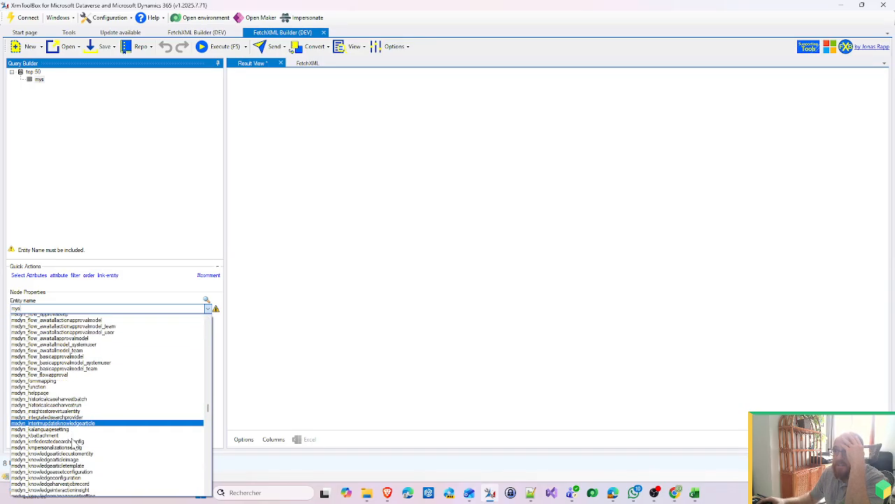
scroll(73, 442, "down", 2)
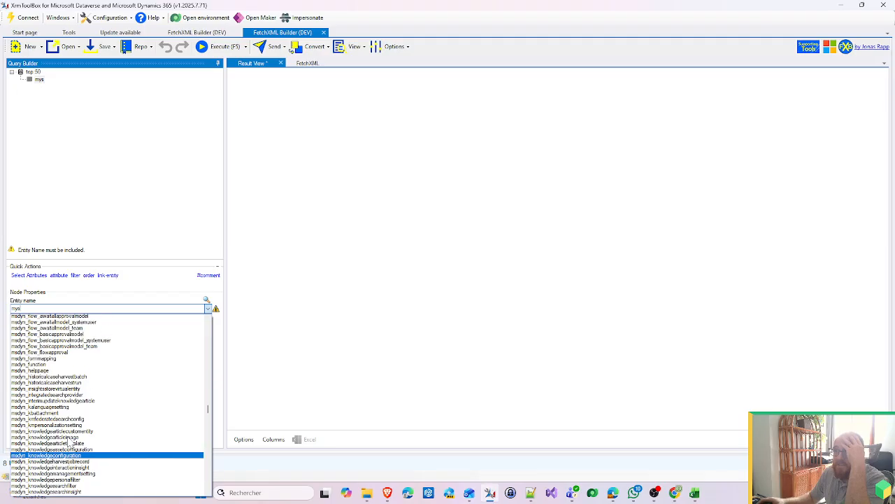
scroll(70, 443, "up", 12)
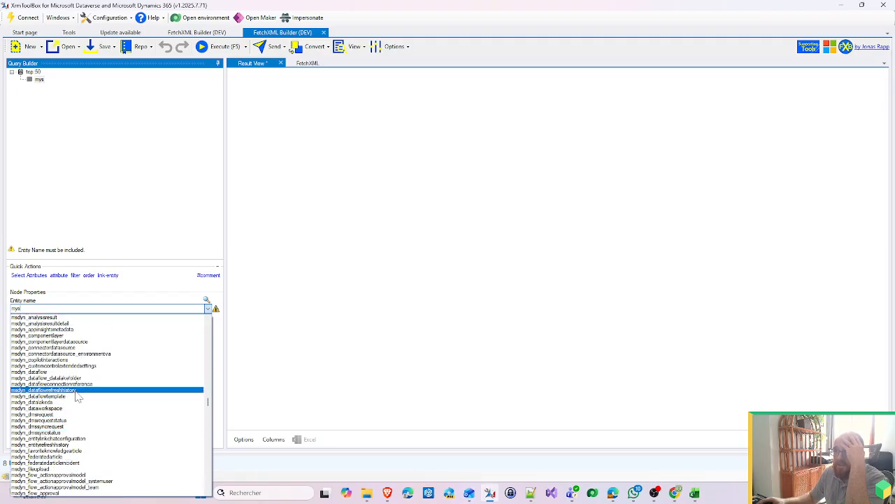
left_click(76, 392)
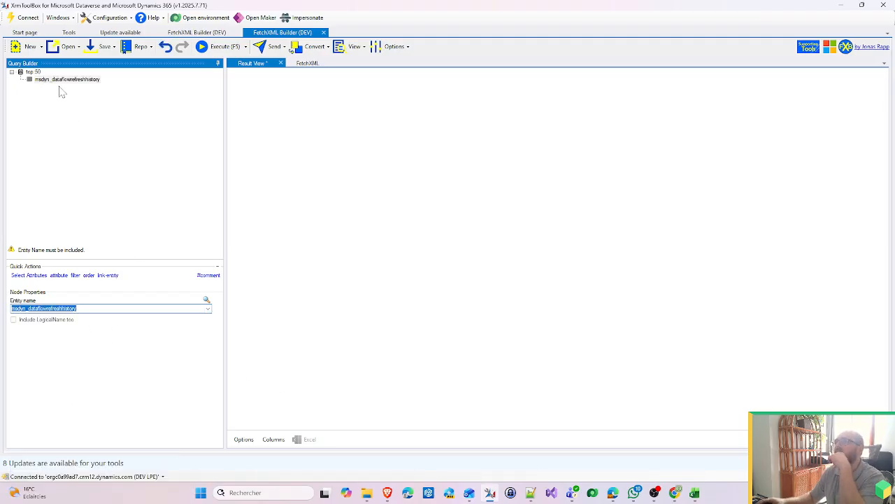
left_click(213, 46)
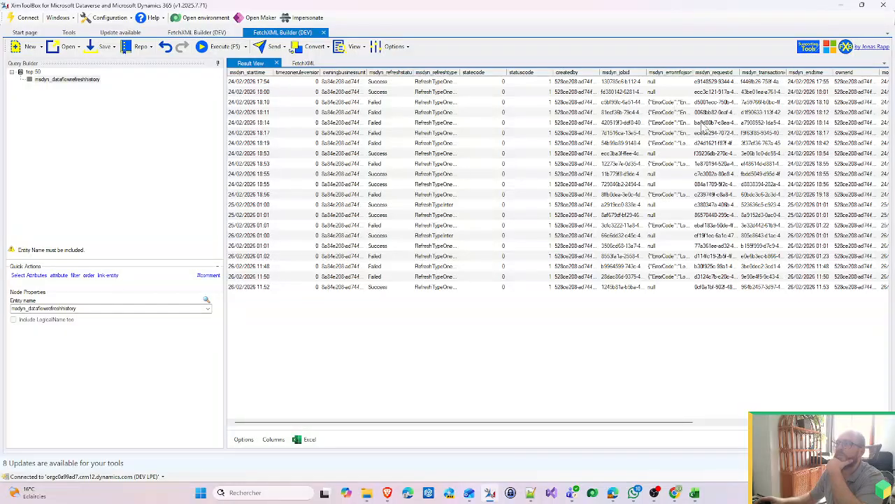
Return only DataflowId, DataflowName, EndTime, Name, RefreshStatus and StartTime from the query.
left_click(57, 81)
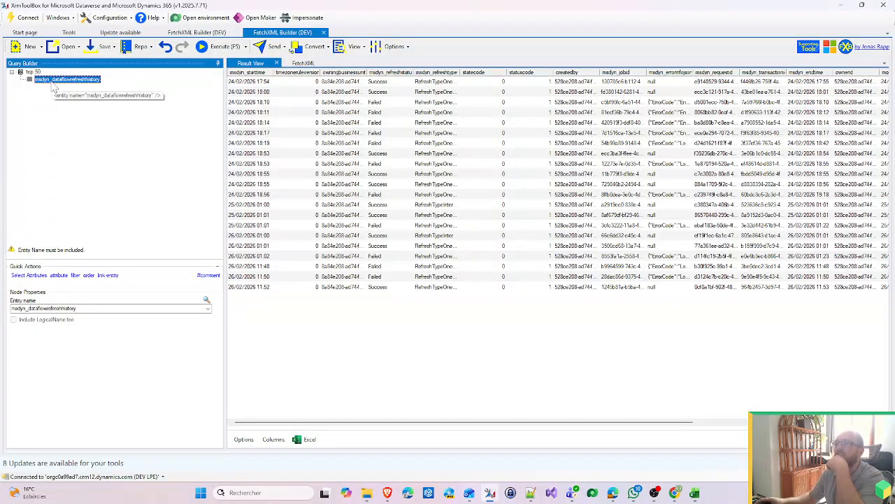
right_click(64, 81)
left_click(108, 89)
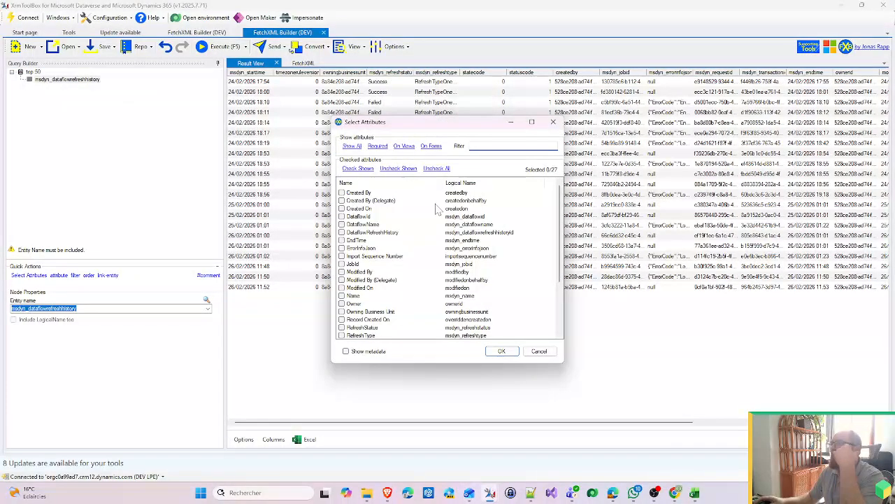
scroll(379, 276, "down", 2)
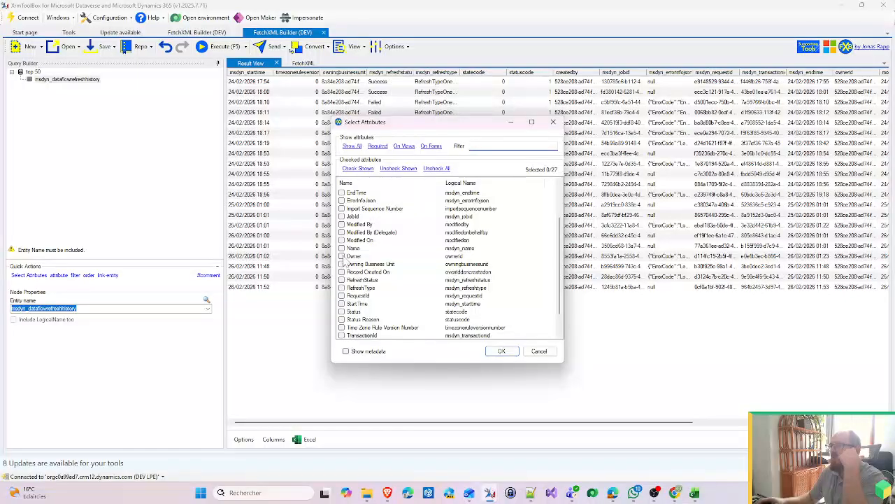
scroll(406, 261, "up", 2)
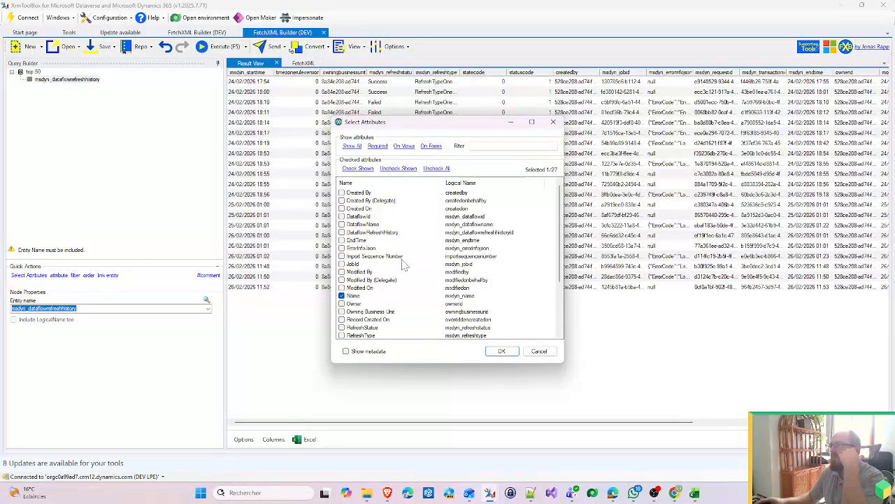
scroll(403, 264, "down", 3)
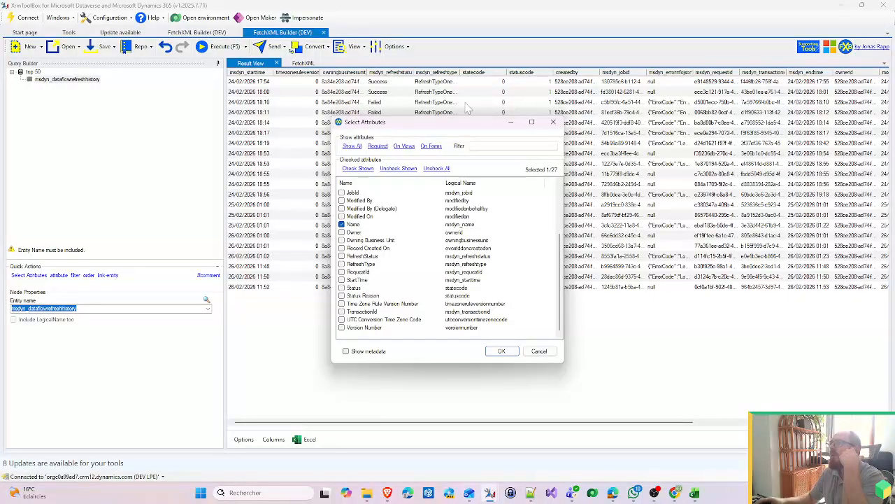
scroll(382, 283, "up", 1)
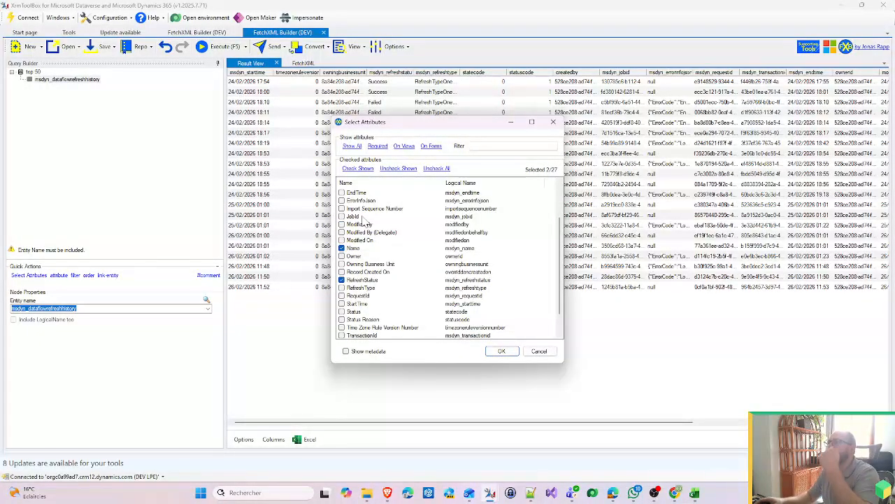
scroll(378, 237, "up", 2)
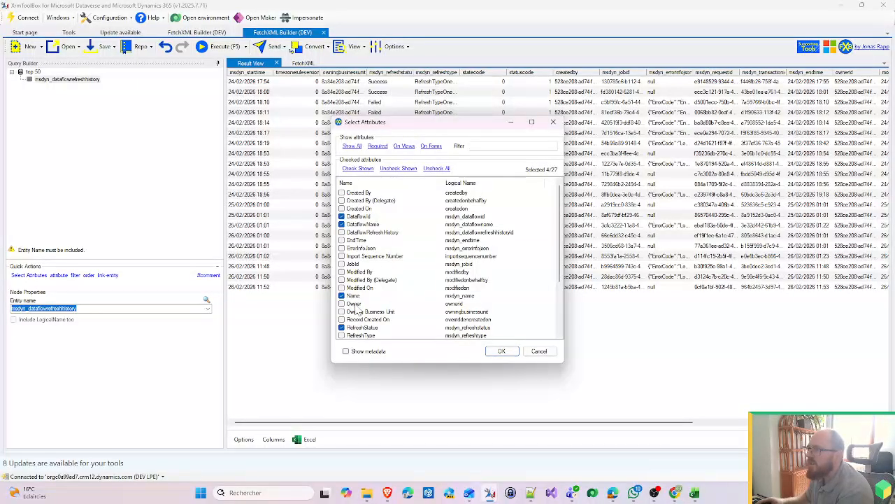
scroll(359, 312, "down", 2)
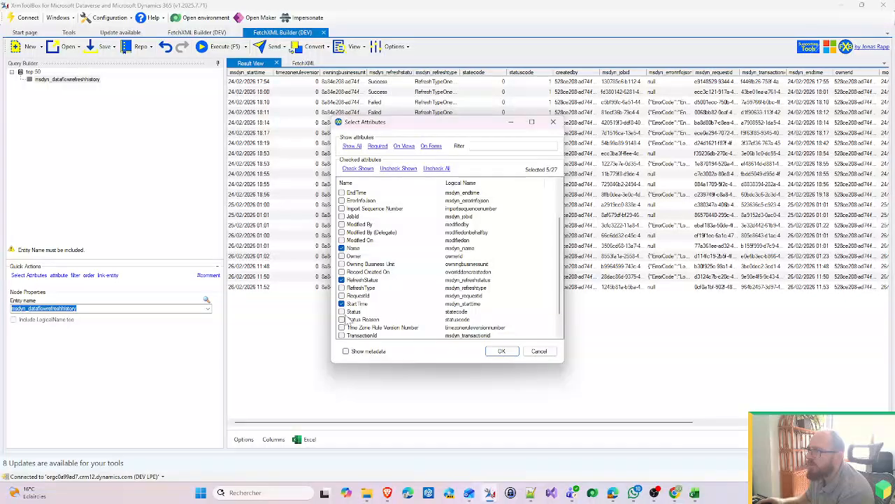
scroll(348, 319, "down", 1)
scroll(350, 322, "up", 2)
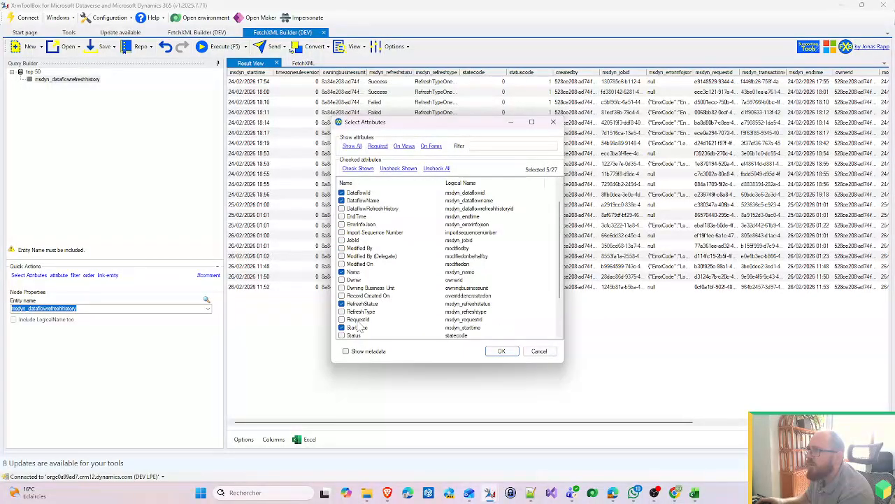
left_click(501, 352)
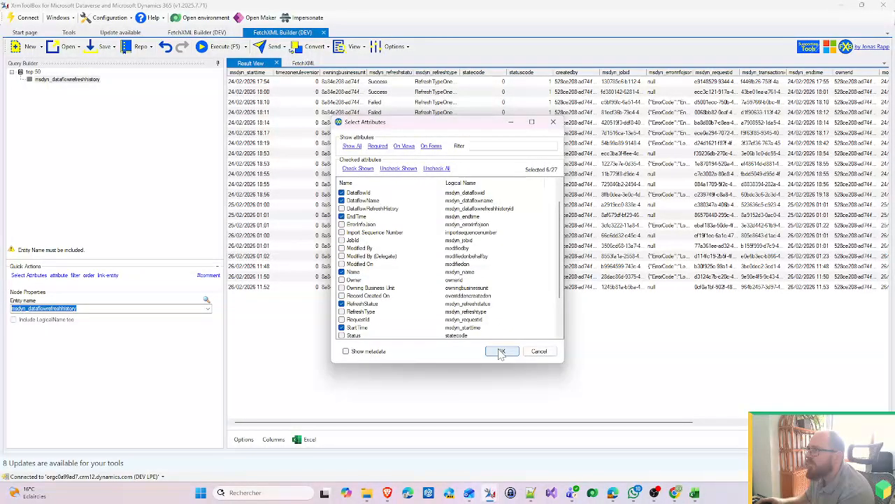
left_click(210, 46)
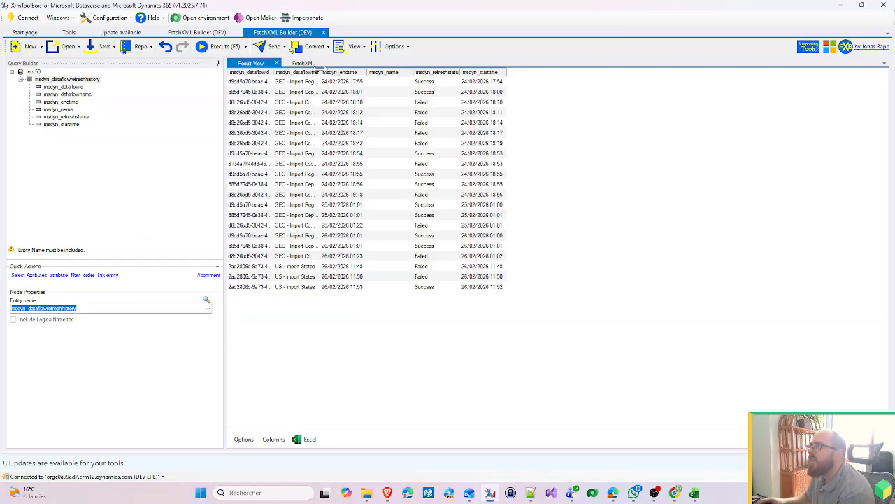
Add a filter msdyn_dataflowname equals 'US - Import States' and rerun the query.
left_click_drag(321, 71, 385, 72)
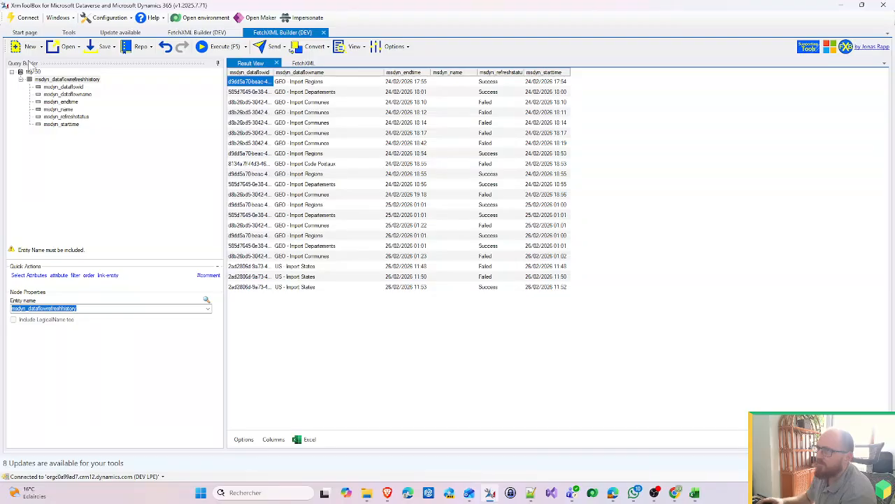
right_click(84, 80)
mouse_move(110, 96)
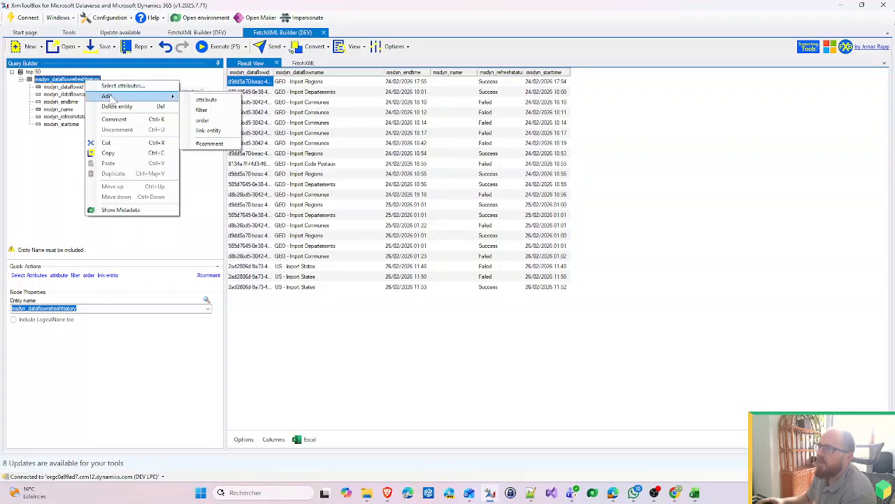
left_click(210, 109)
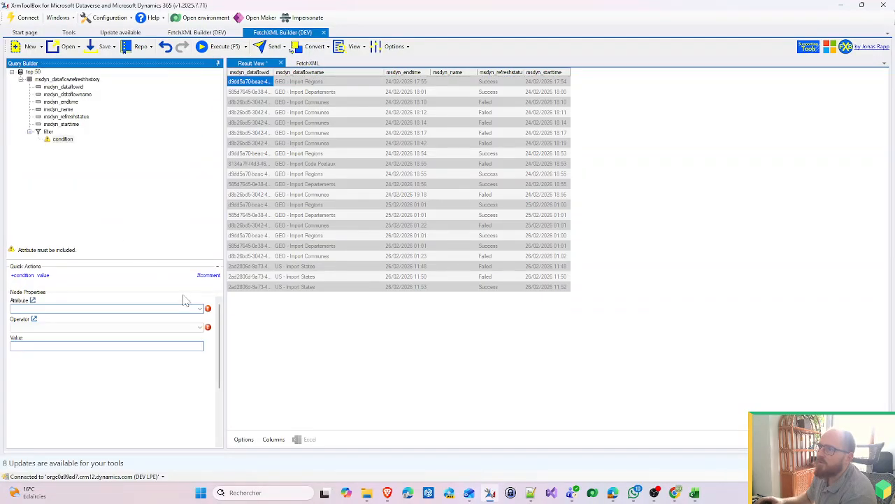
left_click(200, 309)
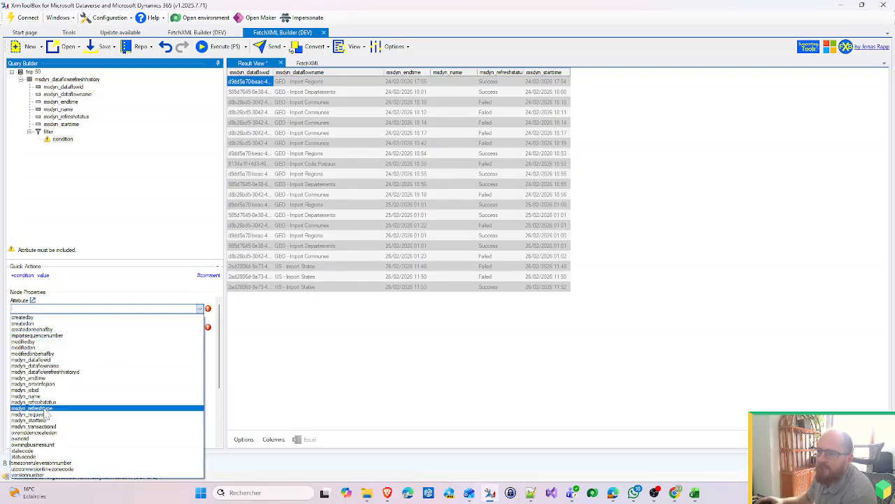
left_click(48, 366)
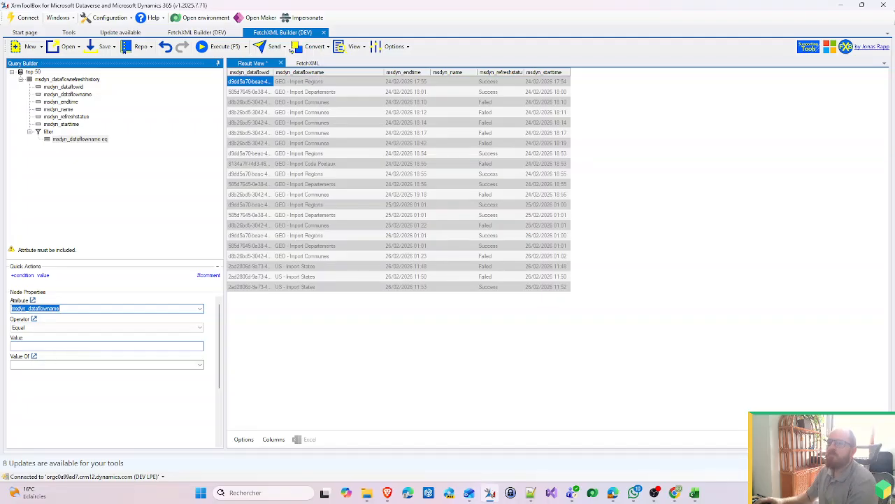
left_click(70, 345)
type("US")
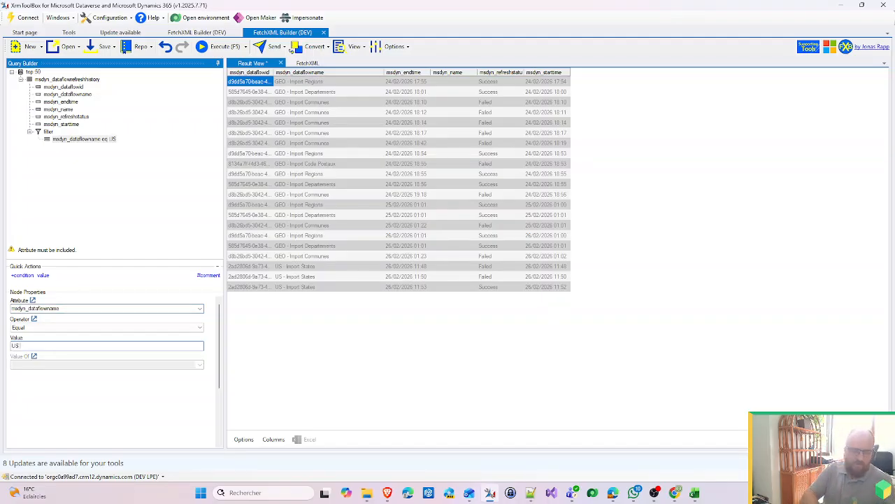
type(" - Import ")
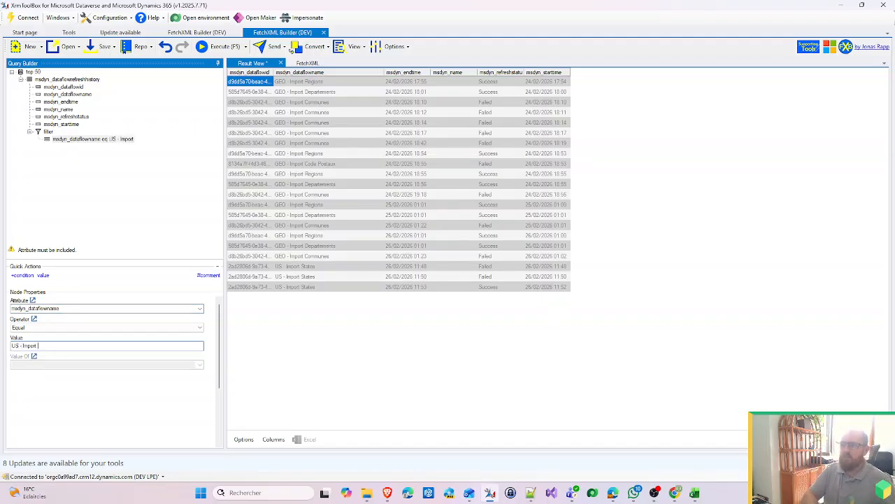
type("States")
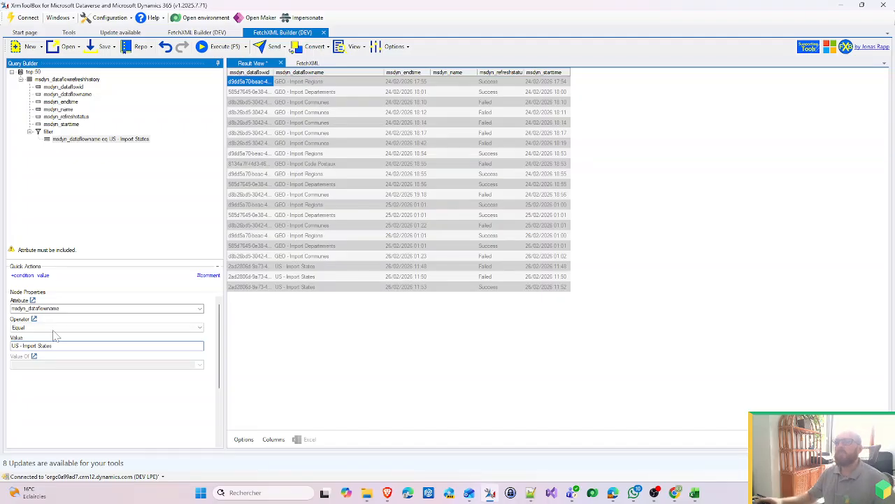
left_click(216, 47)
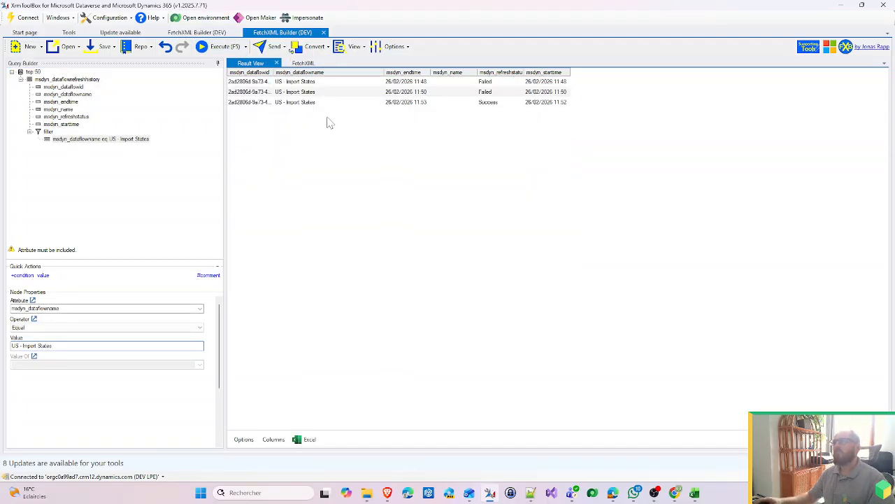
Add the condition msdyn_refreshstatus equals Success to the filter and rerun the query.
right_click(48, 132)
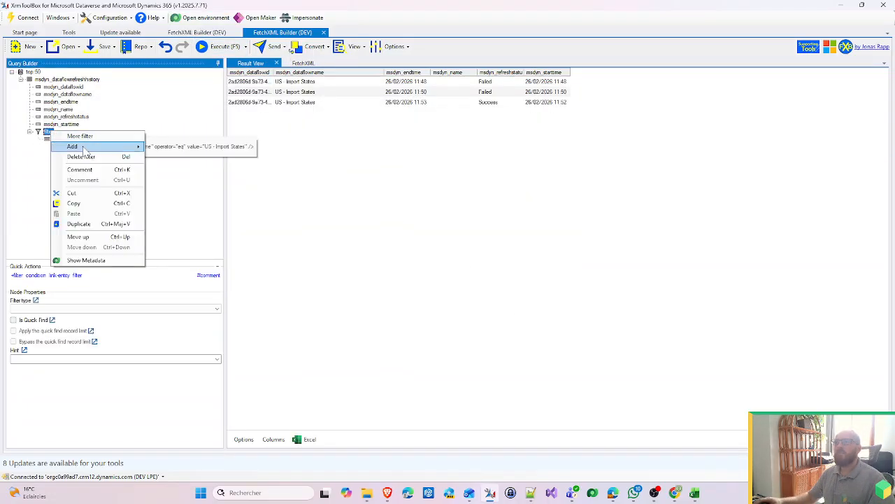
mouse_move(88, 146)
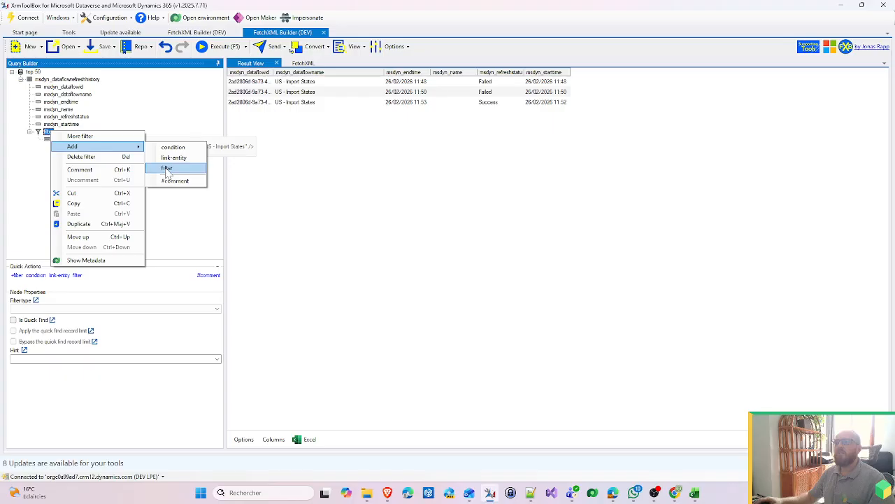
left_click(169, 147)
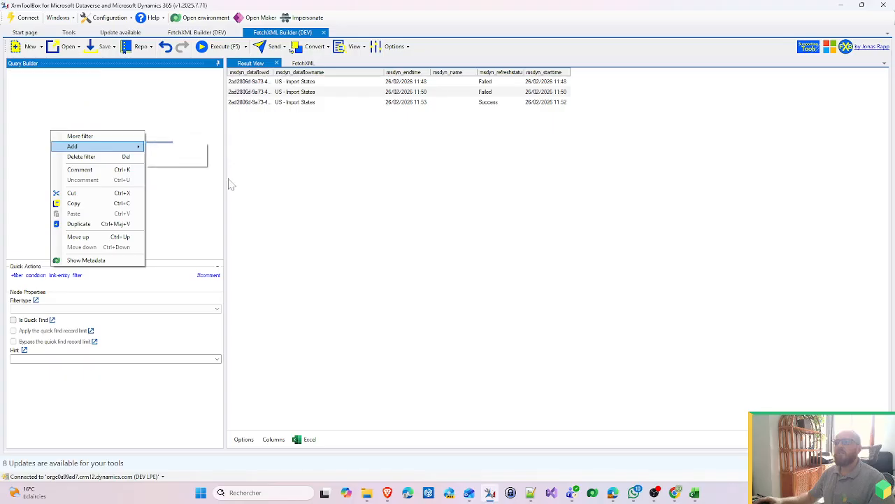
left_click(200, 309)
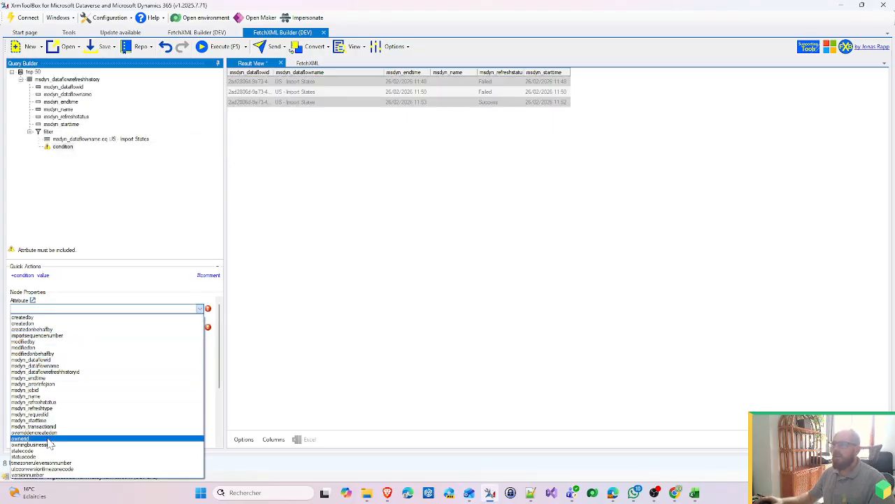
left_click(56, 400)
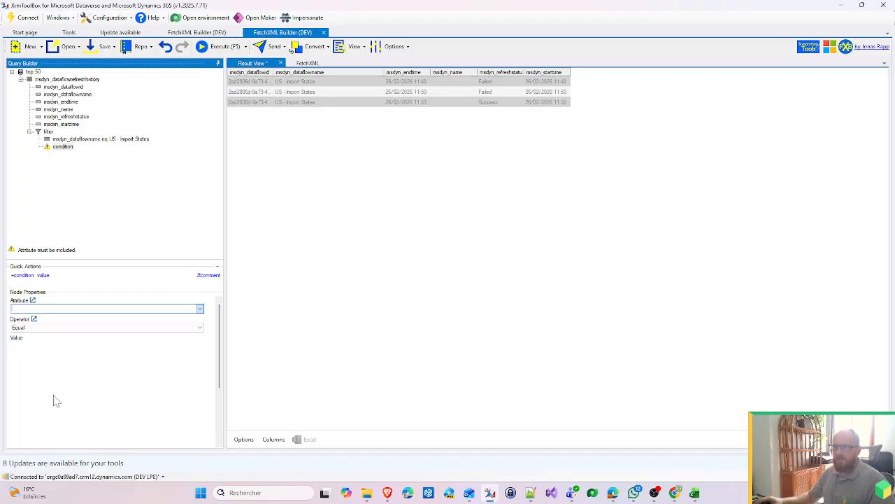
left_click(49, 346)
type("5")
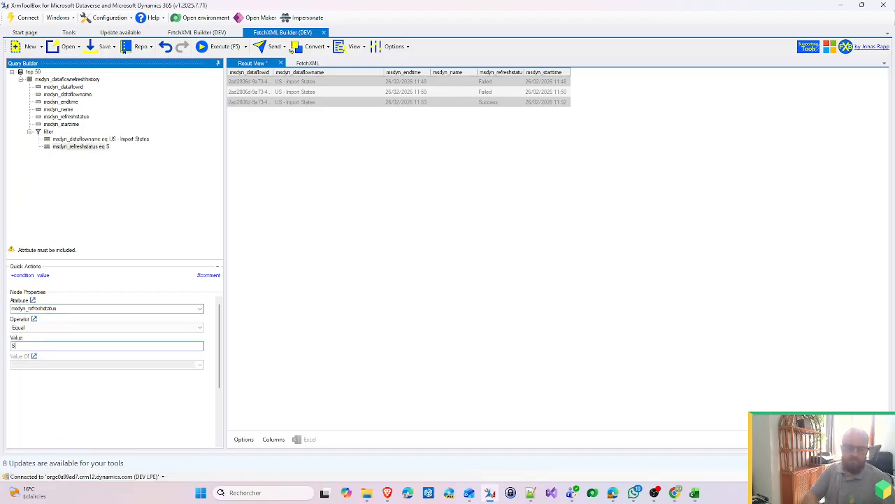
type("uccess")
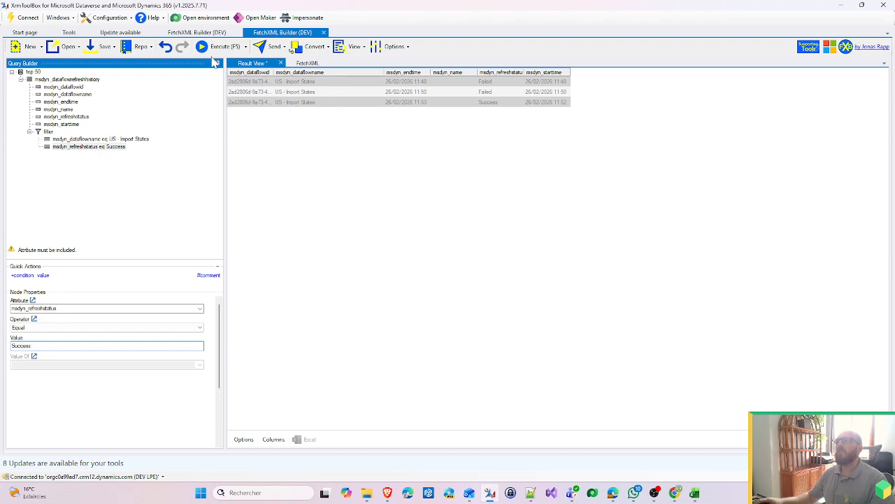
left_click(210, 47)
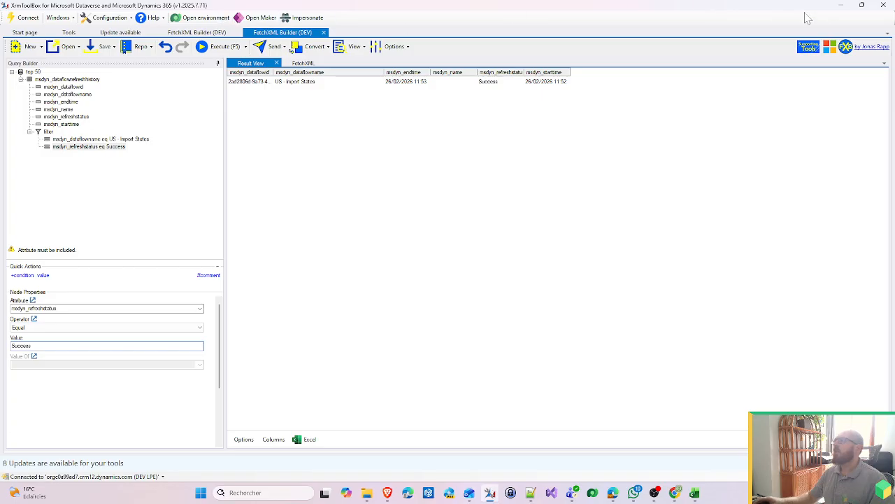
Create the automated flow 'US - Dataflow Manager' with the Dataverse 'When a row is added, modified or deleted' trigger.
left_click(841, 6)
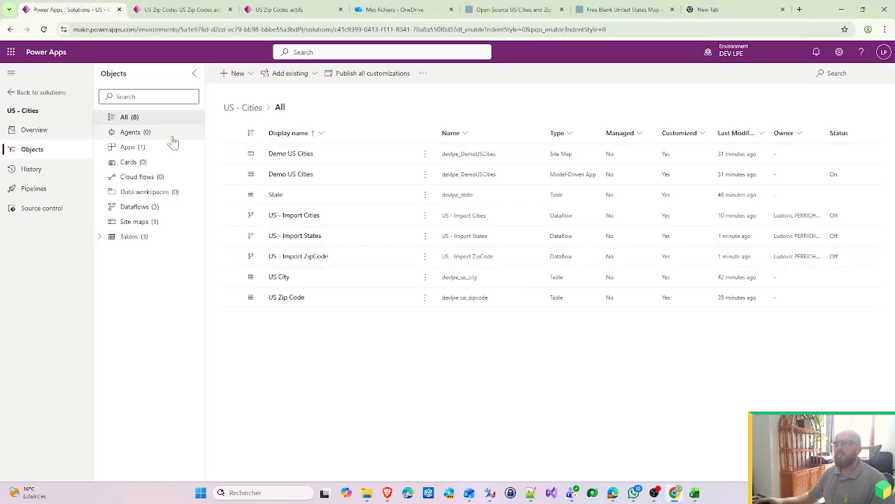
left_click(236, 73)
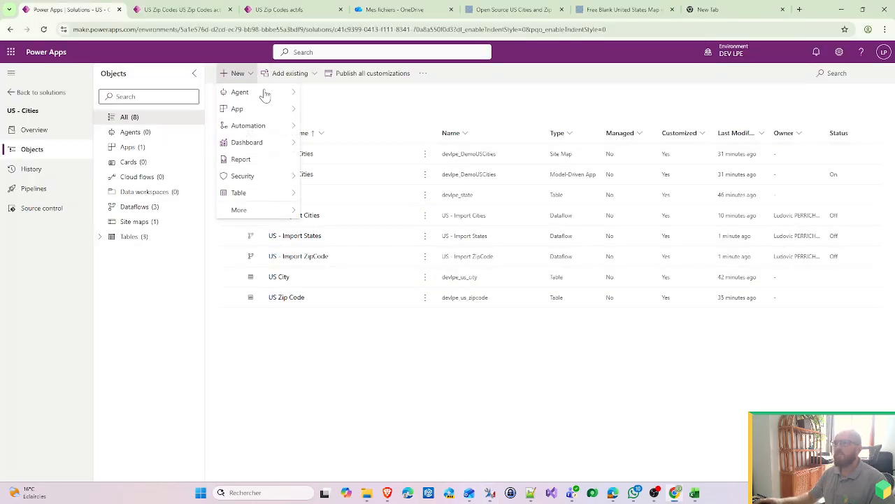
mouse_move(273, 126)
mouse_move(340, 126)
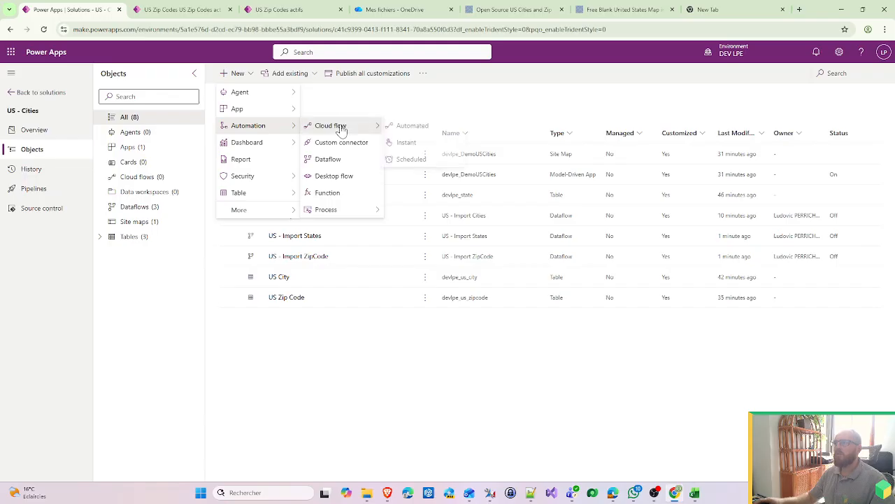
left_click(433, 125)
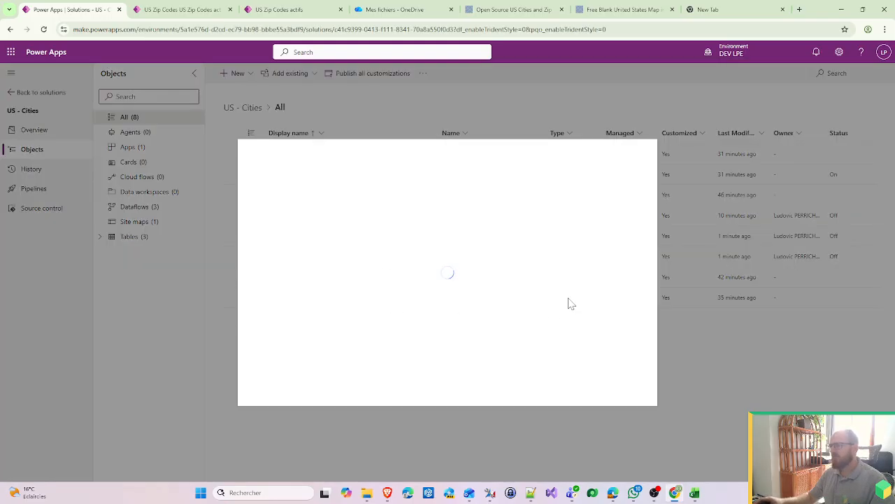
left_click(522, 188)
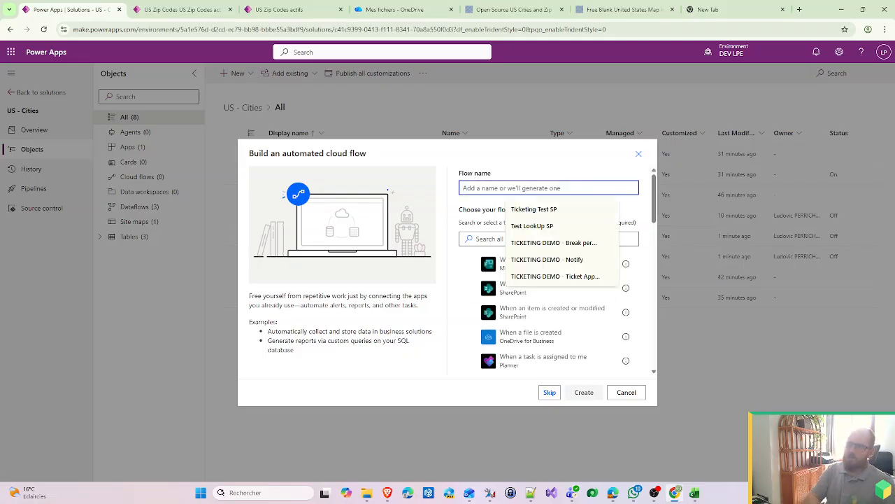
type("US - Dataflow Manager")
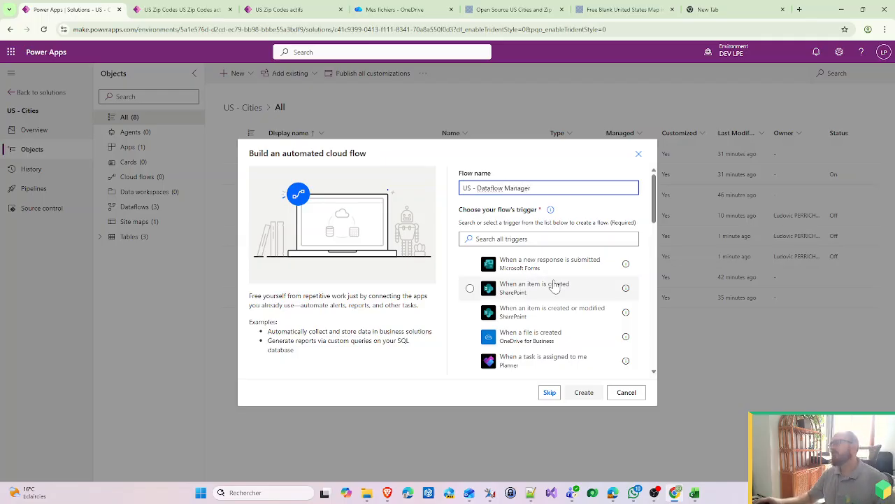
scroll(562, 293, "down", 5)
scroll(562, 300, "down", 6)
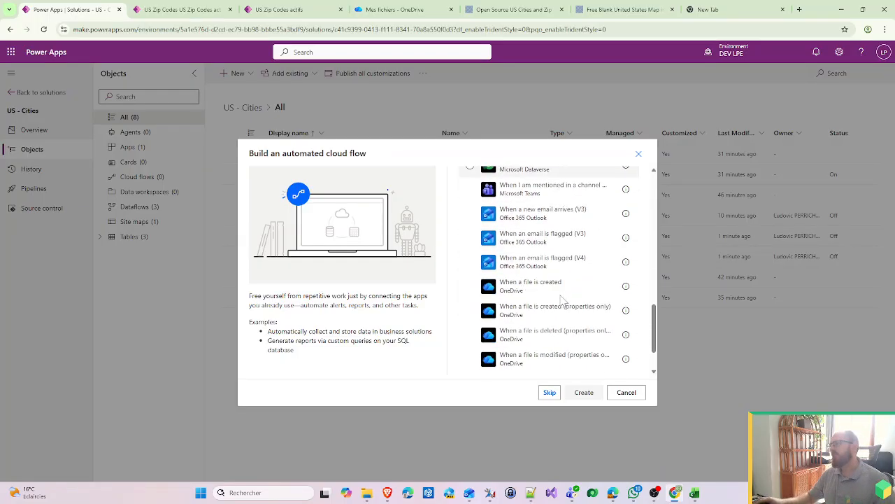
scroll(565, 266, "up", 3)
left_click(567, 241)
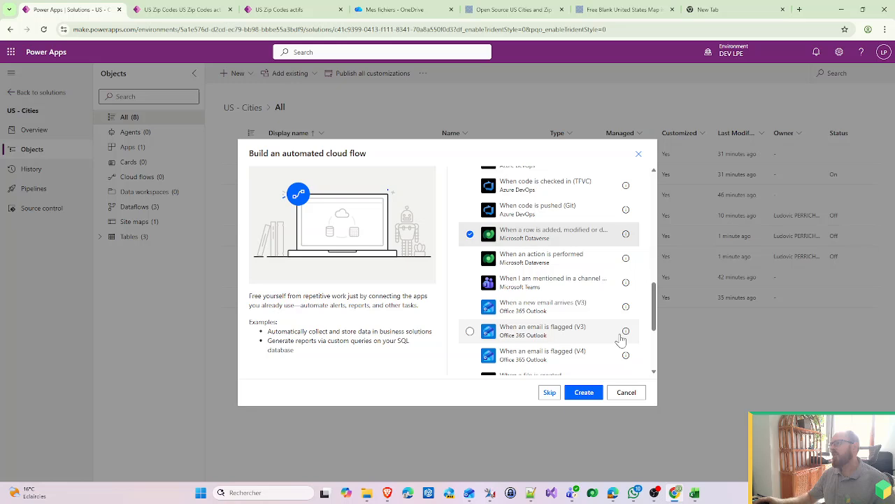
left_click(590, 393)
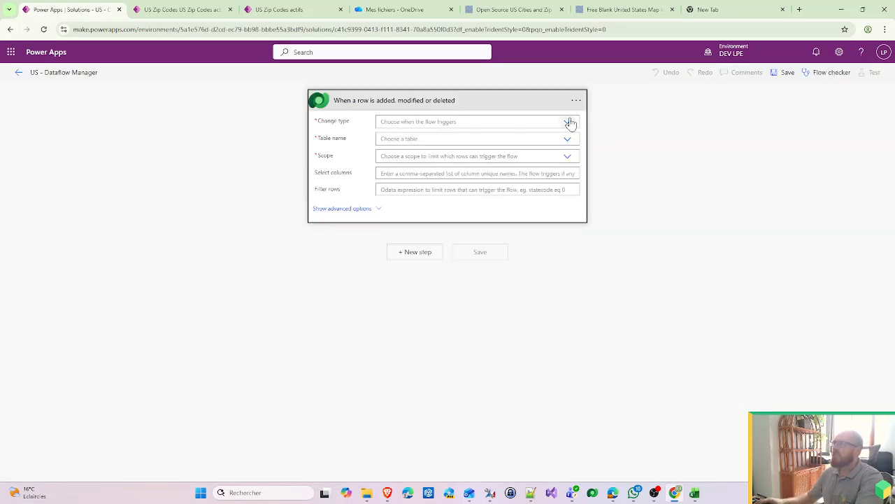
Set the trigger to 'Créer ou mettre à jour' on DataflowRefreshHistories with Organization scope.
left_click(566, 124)
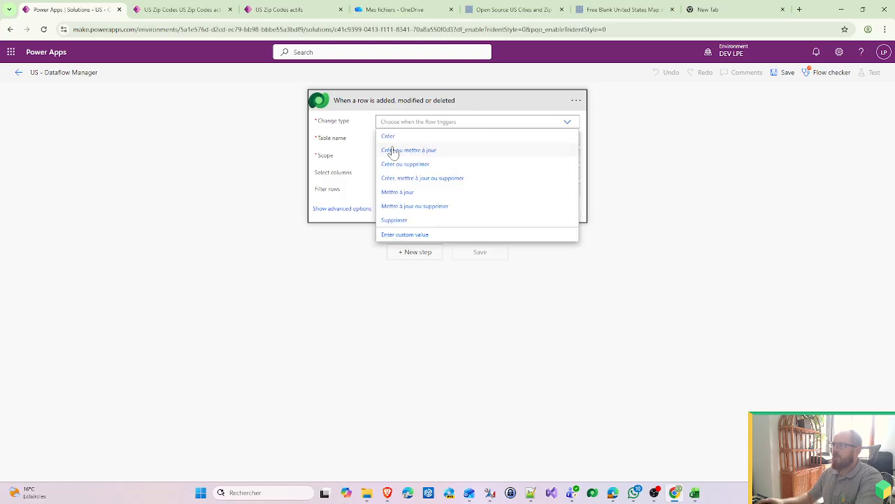
left_click(413, 150)
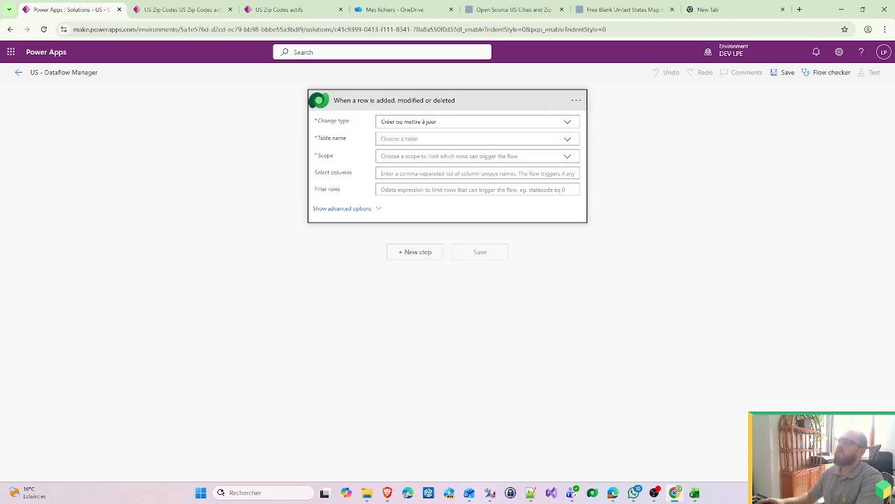
left_click(568, 142)
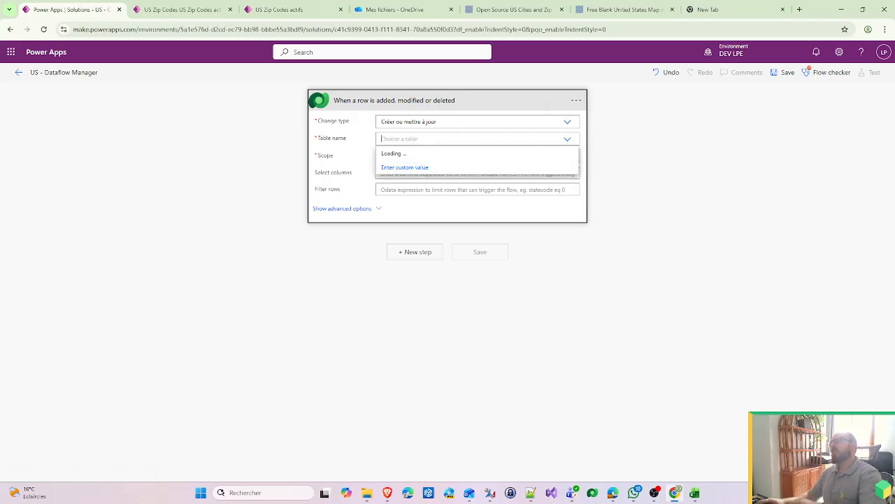
type("Refresh")
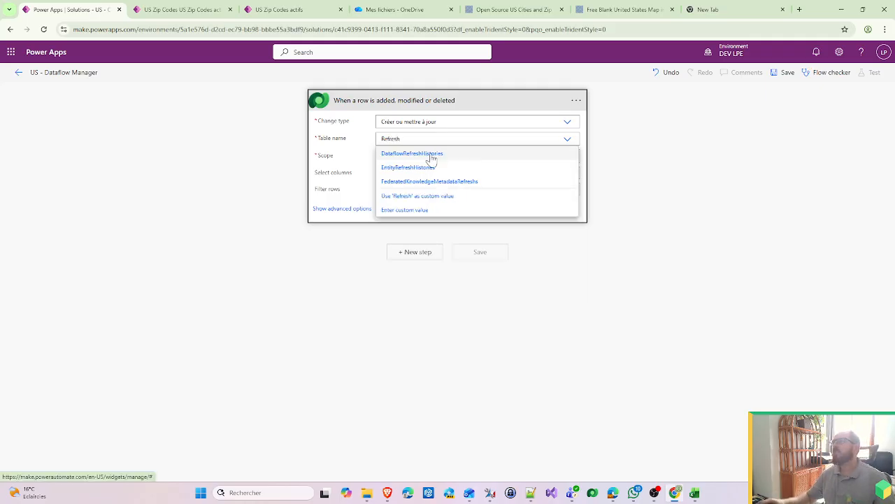
left_click(430, 155)
left_click(448, 156)
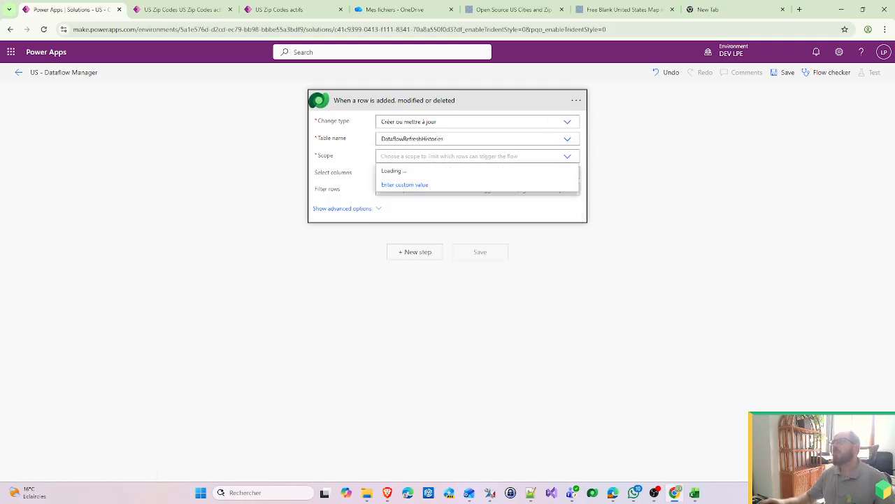
left_click(409, 187)
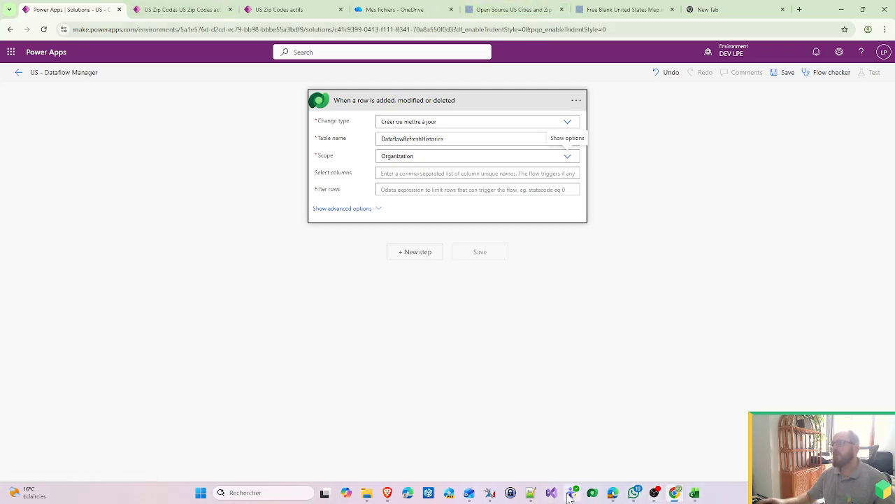
left_click(490, 493)
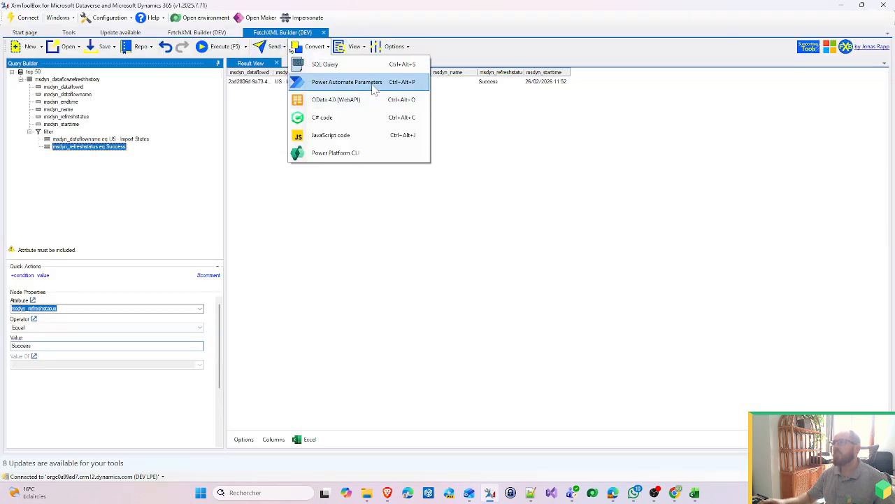
Paste the FetchXML column list into Select columns, keeping only msdyn_refreshstatus.
left_click(350, 82)
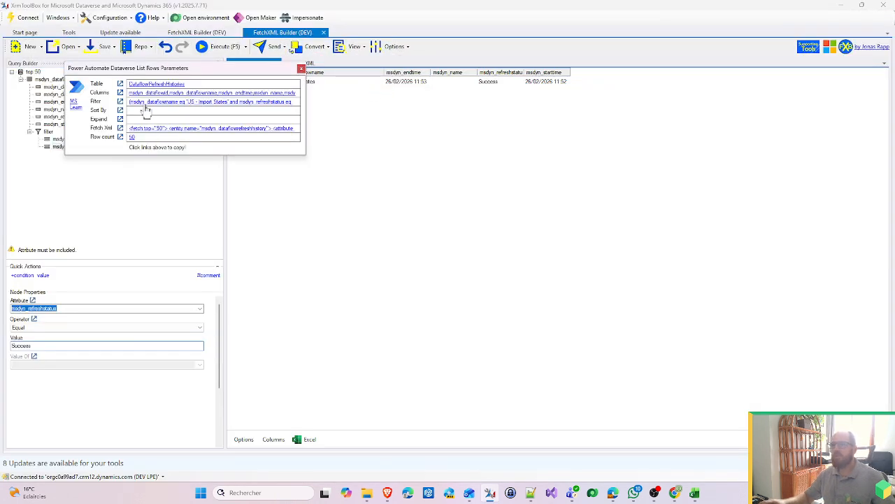
left_click(145, 93)
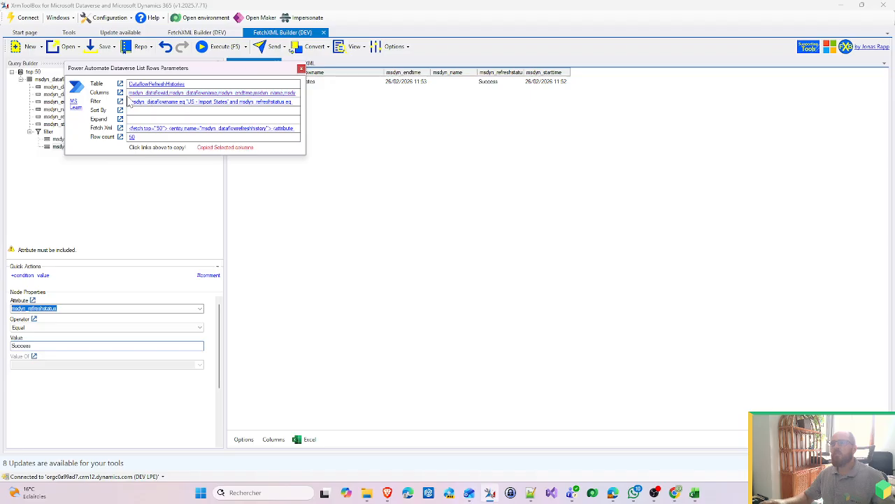
left_click(841, 5)
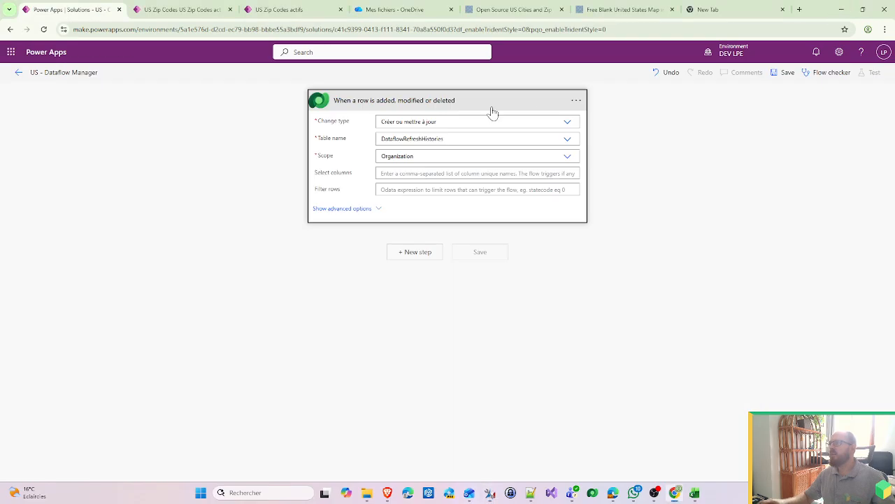
key("ctrl+v")
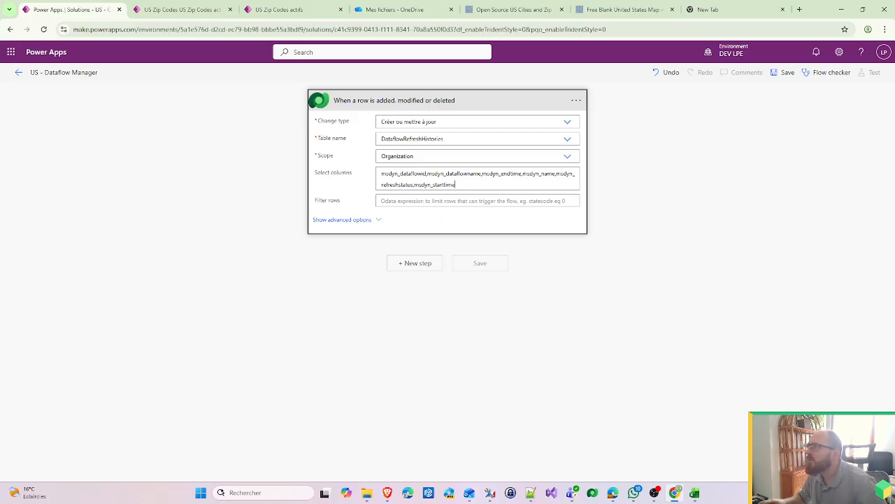
key("ctrl+shift+Left")
key("ctrl+shift+Left")
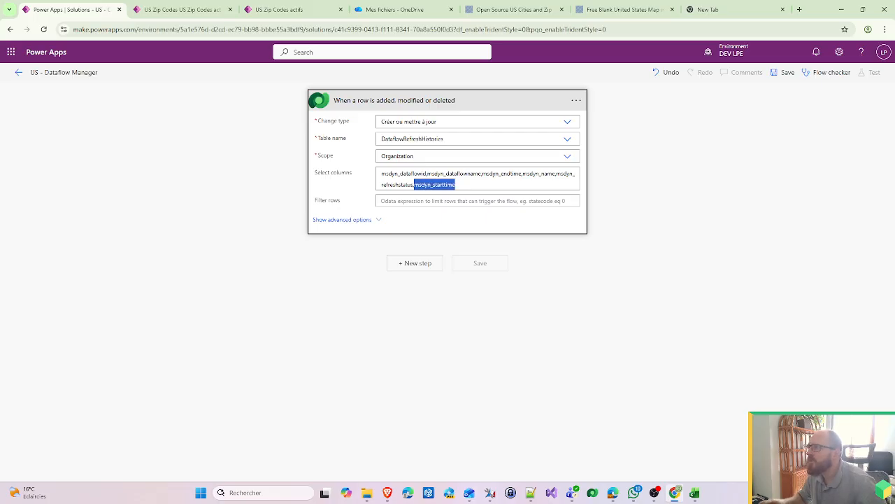
key("BackSpace")
left_click_drag(381, 174, 533, 173)
key("BackSpace")
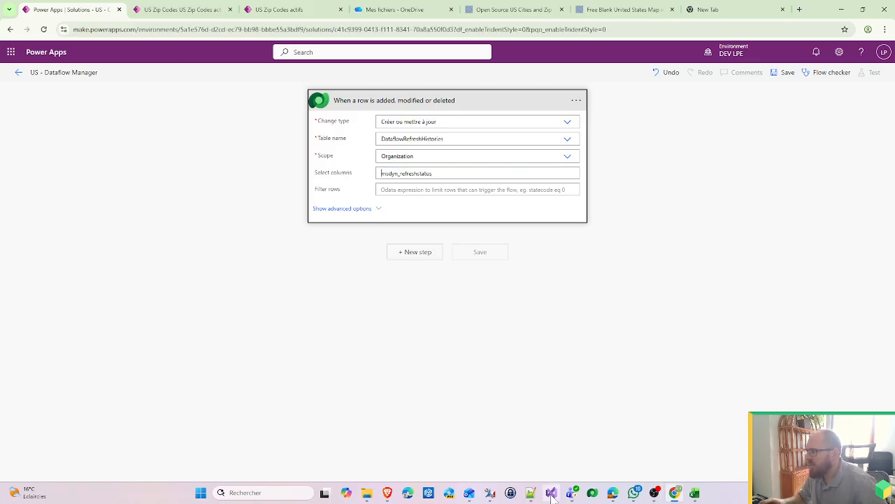
Paste the generated filter expression into the trigger's Filter rows field.
left_click(491, 493)
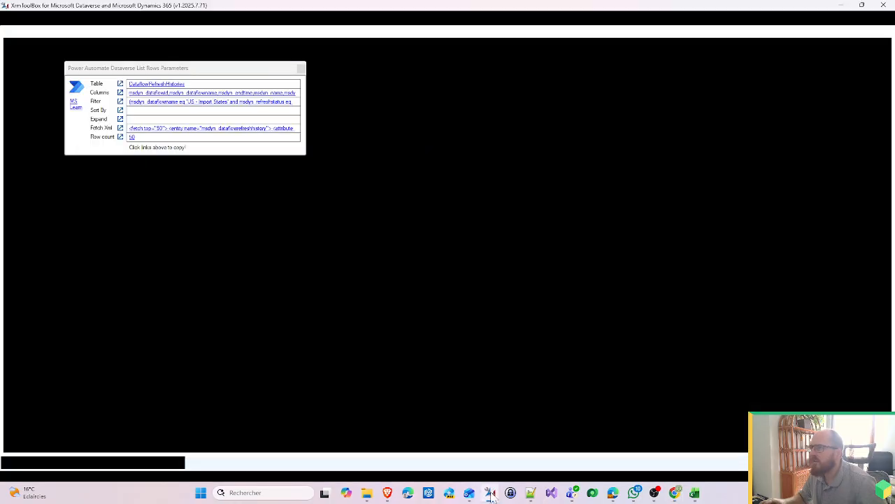
left_click(183, 103)
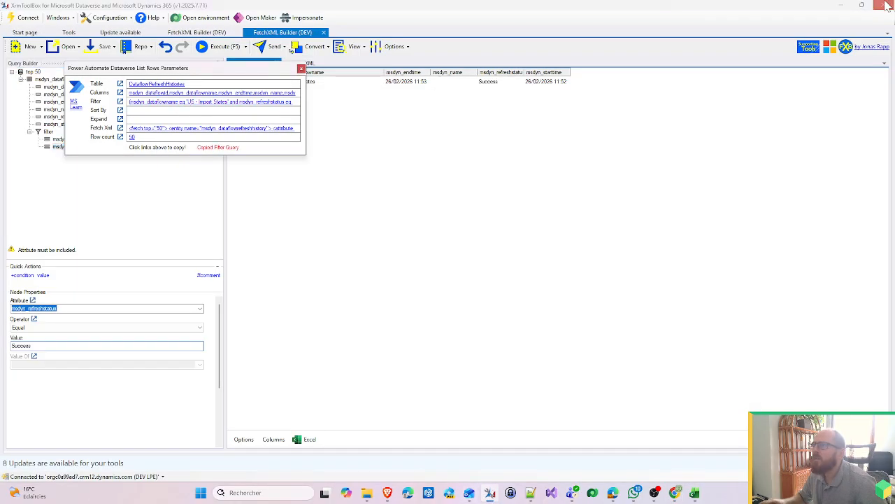
left_click(841, 4)
left_click(477, 189)
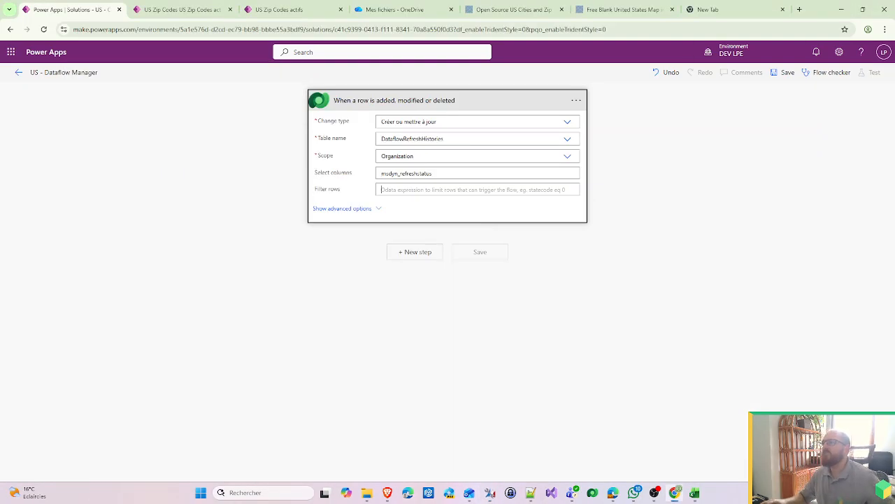
key("ctrl+v")
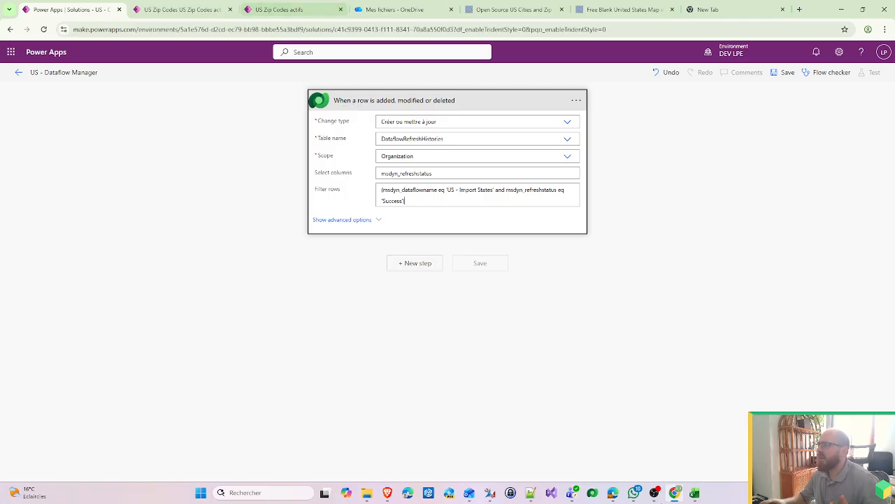
left_click(491, 493)
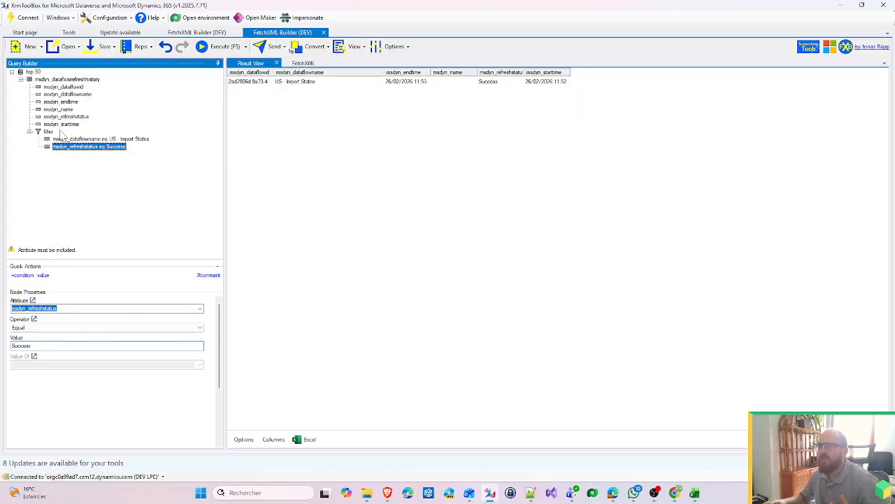
In XrmToolBox, replace the dataflow name condition with a nested group matching msdyn_dataflowname 'US - Import States'.
right_click(59, 136)
mouse_move(133, 153)
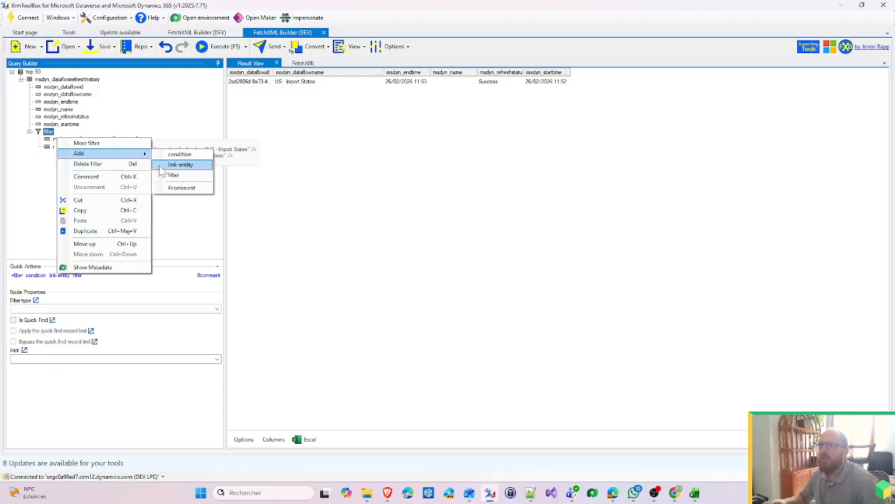
left_click(173, 175)
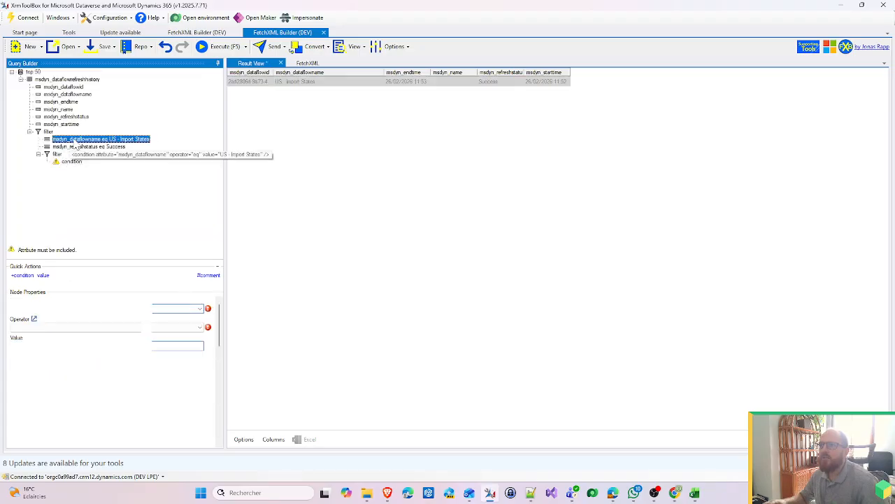
key("Delete")
left_click(436, 279)
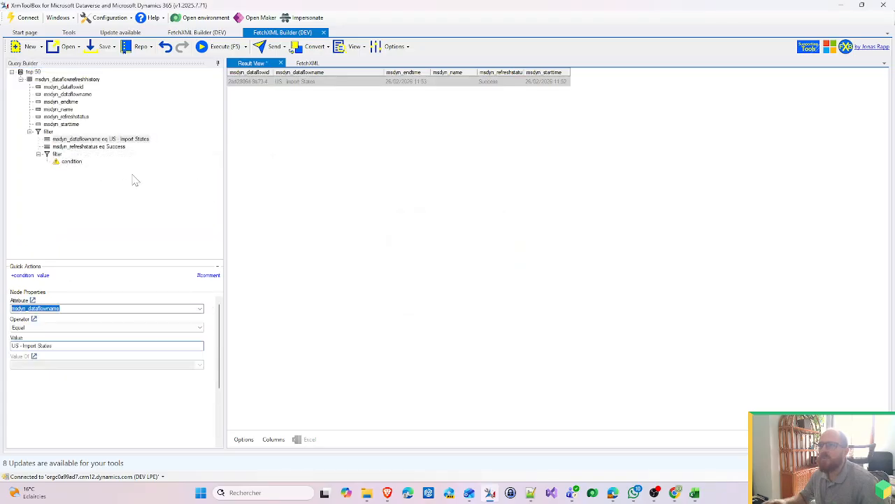
left_click(73, 154)
left_click(98, 308)
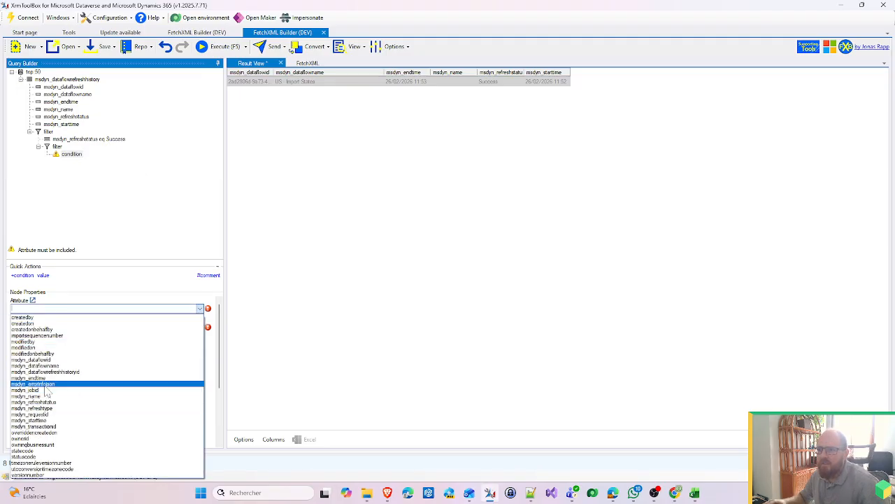
left_click(53, 365)
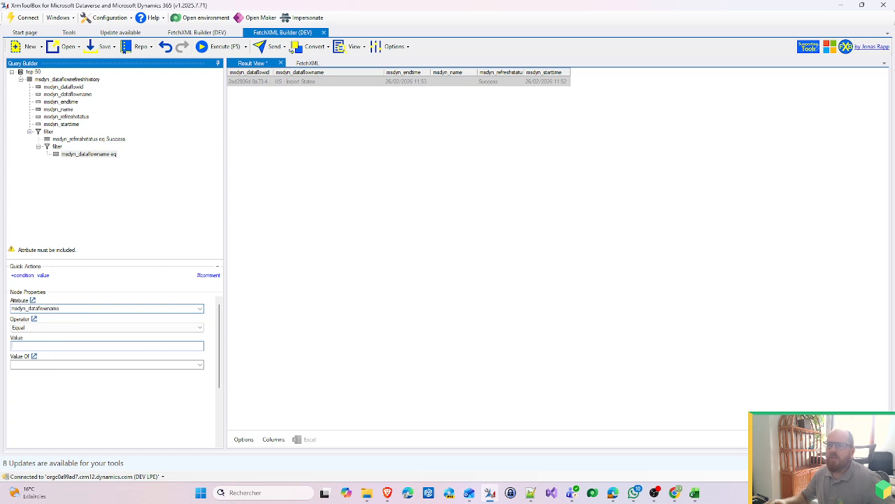
type("US - Im")
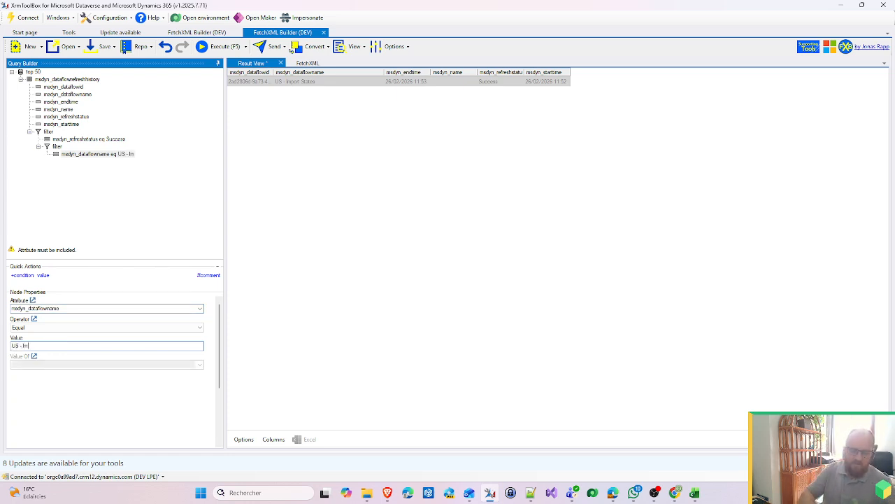
type("port States")
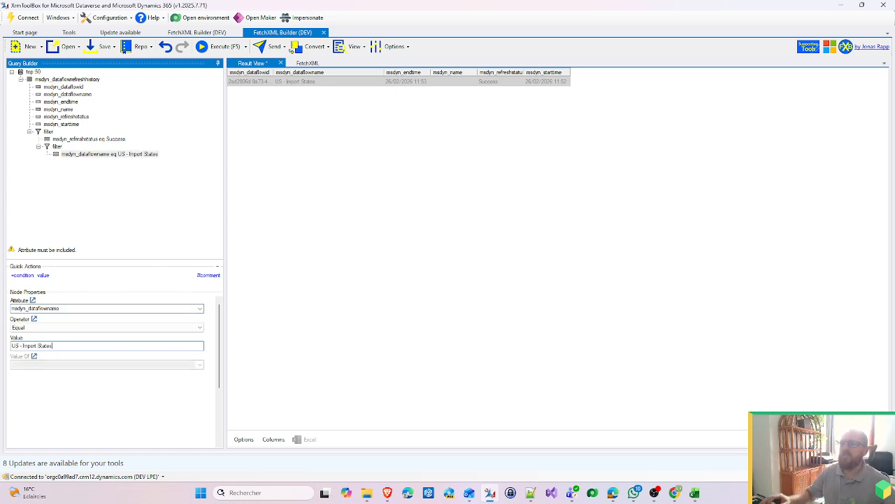
Add a second msdyn_dataflowname condition to the nested group with value 'US - Import Cities'.
right_click(56, 146)
mouse_move(83, 160)
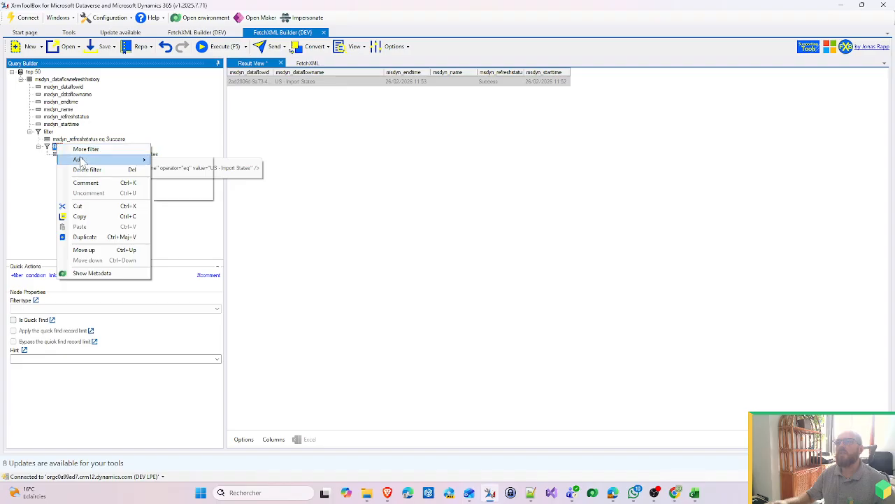
left_click(179, 160)
left_click(110, 154)
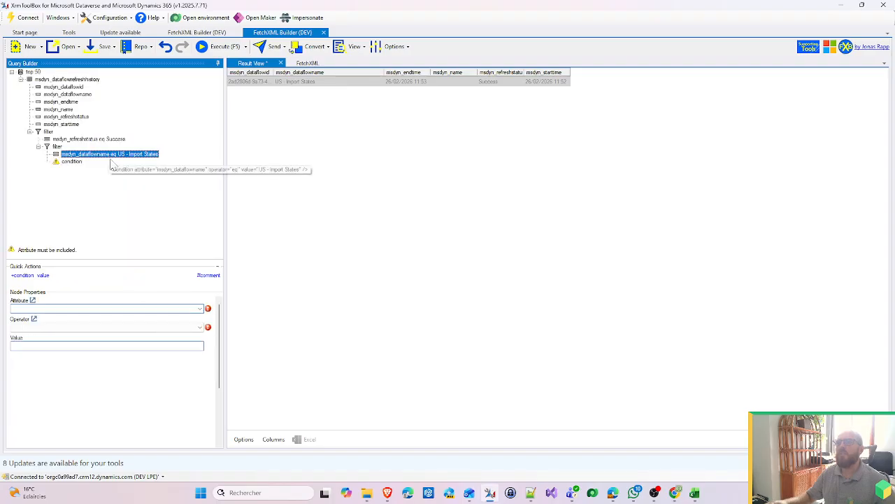
double_click(45, 345)
key("ctrl+a")
key("ctrl+c")
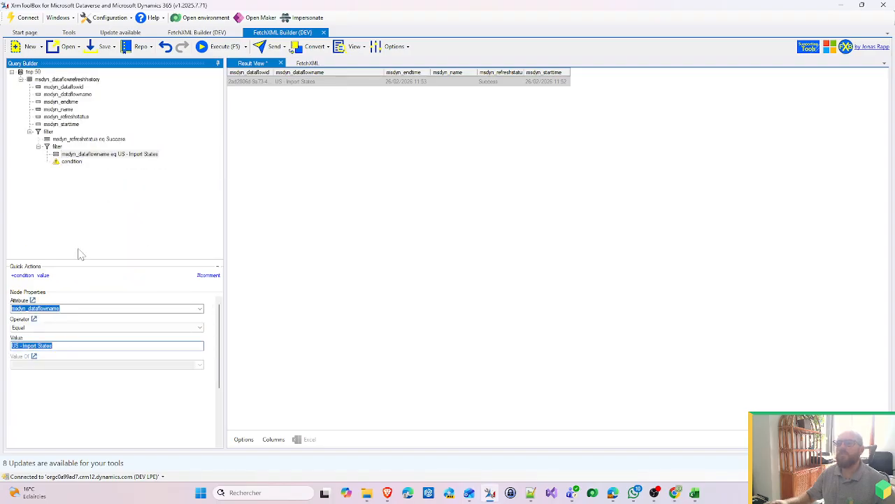
left_click(71, 161)
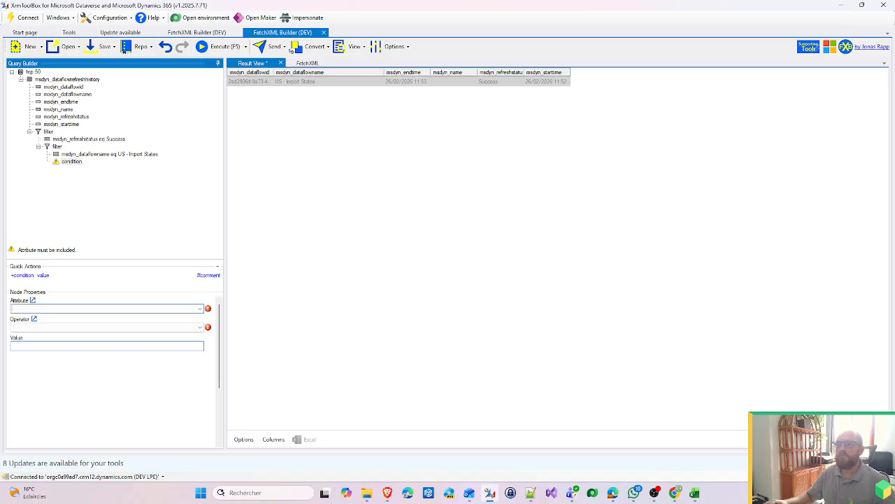
left_click(130, 309)
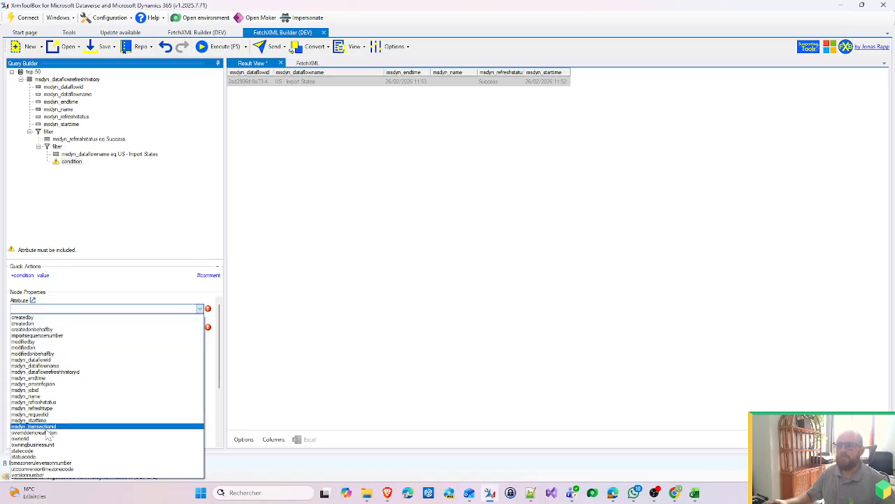
left_click(40, 366)
left_click(31, 345)
key("ctrl+v")
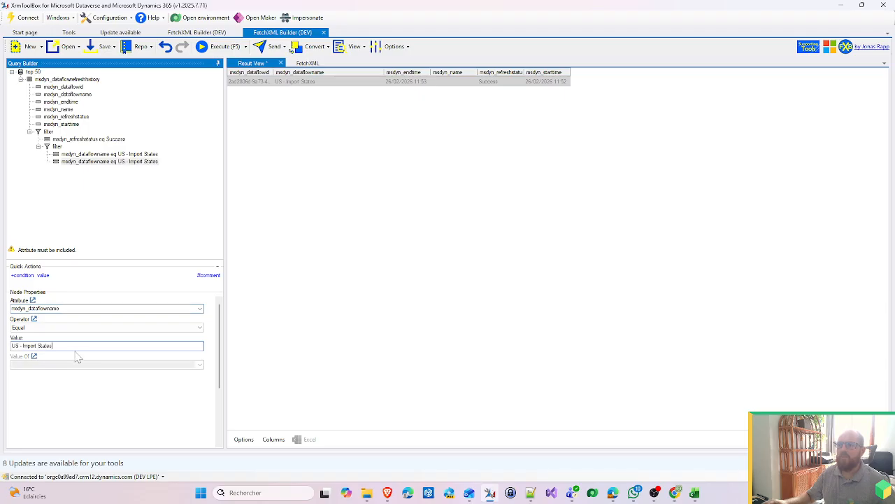
type("Cities")
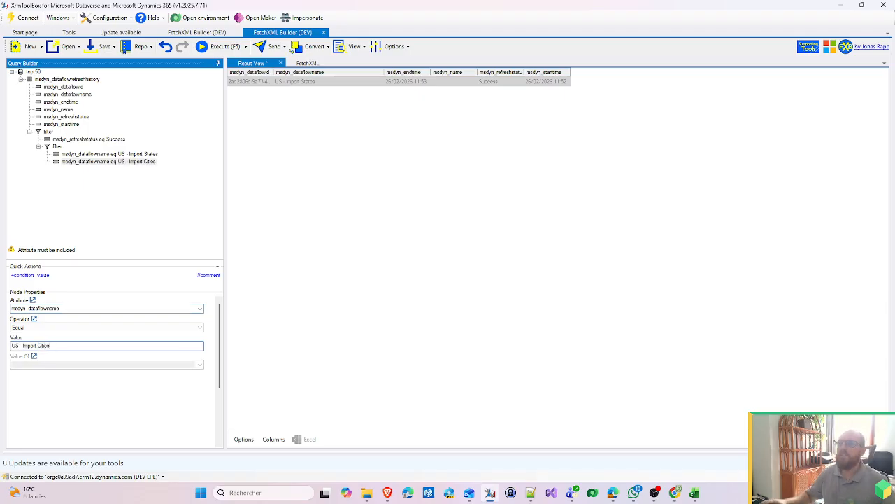
Set the nested filter group to OR and the outer filter to AND.
left_click(58, 146)
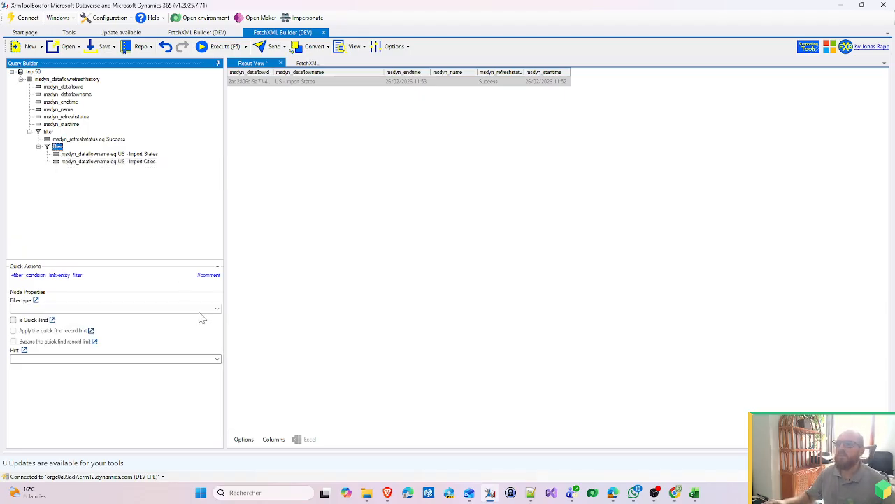
left_click(98, 309)
left_click(98, 328)
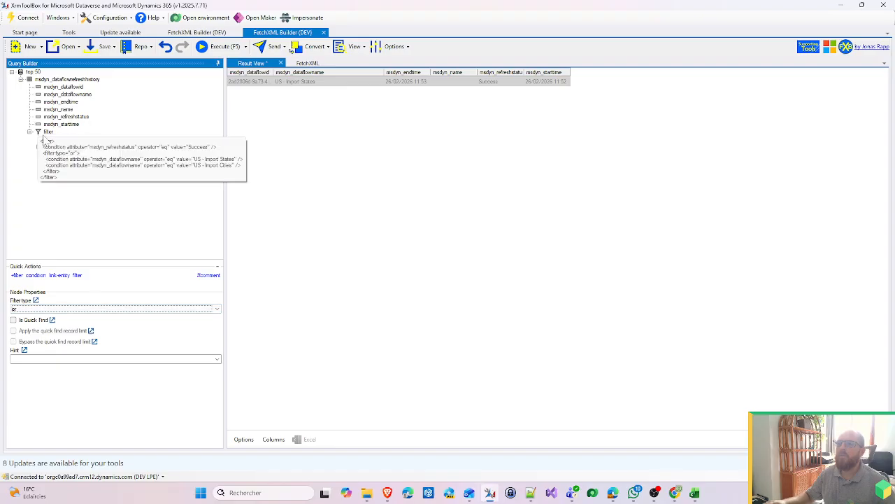
left_click(48, 131)
left_click(200, 309)
left_click(95, 320)
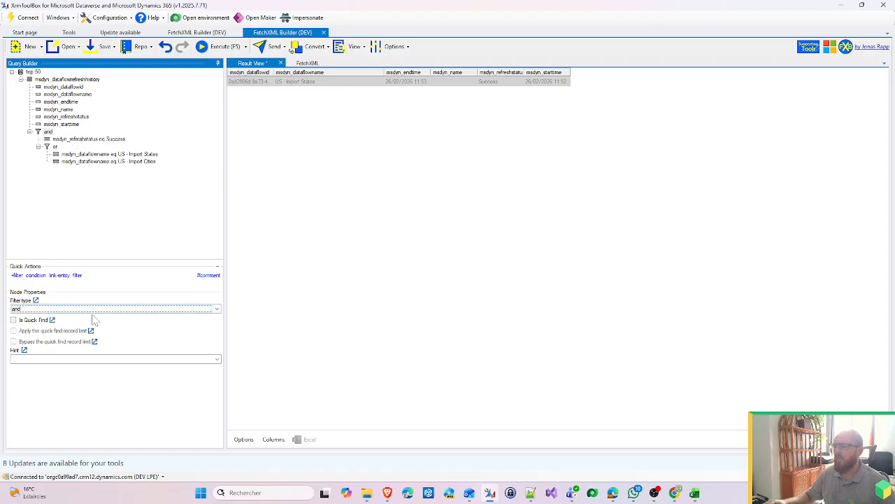
Convert the query to Power Automate parameters and paste its Filter into the trigger's Filter rows.
left_click(352, 48)
left_click(318, 48)
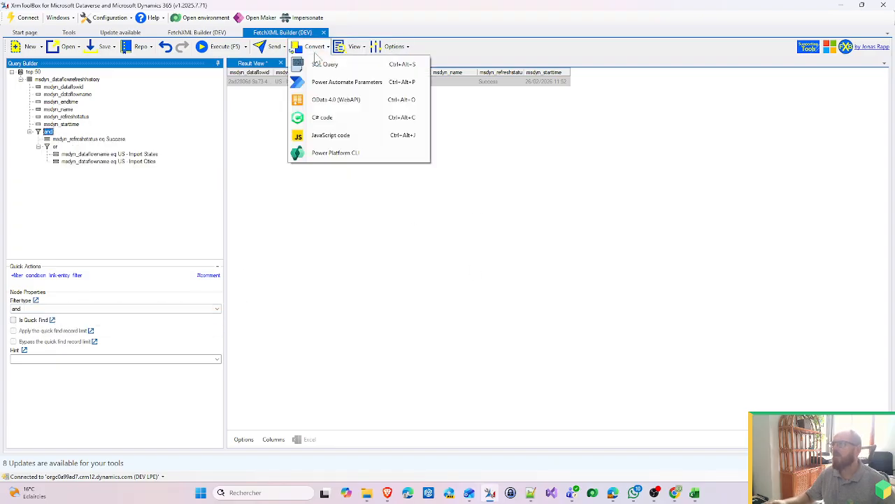
left_click(329, 82)
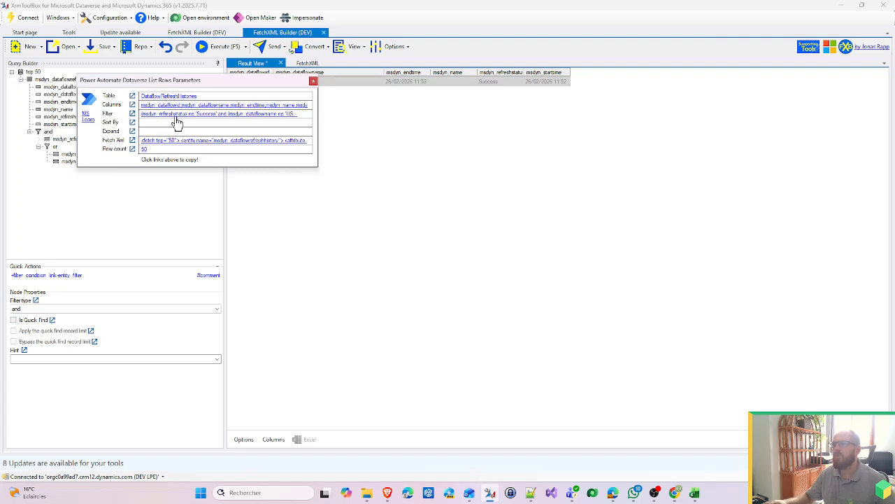
left_click(170, 115)
left_click(843, 6)
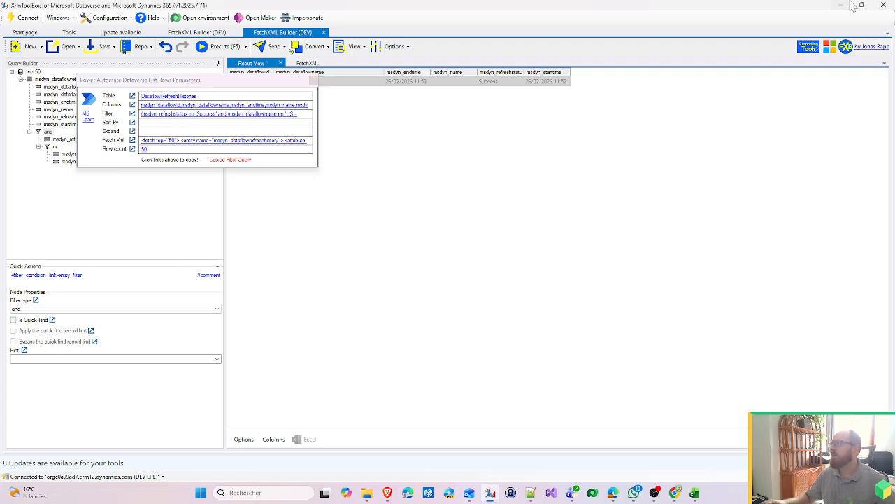
key("ctrl+a")
key("ctrl+v")
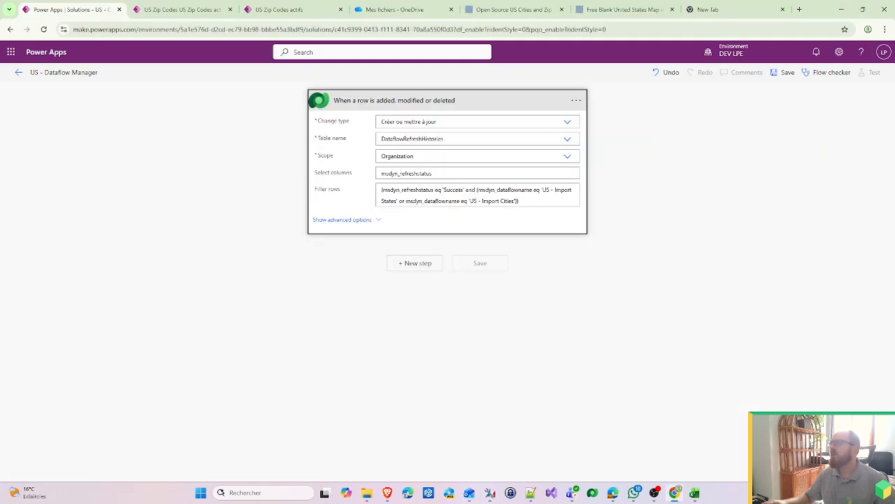
Add a Switch action after the trigger that evaluates the refresh's DataflowName.
left_click(406, 275)
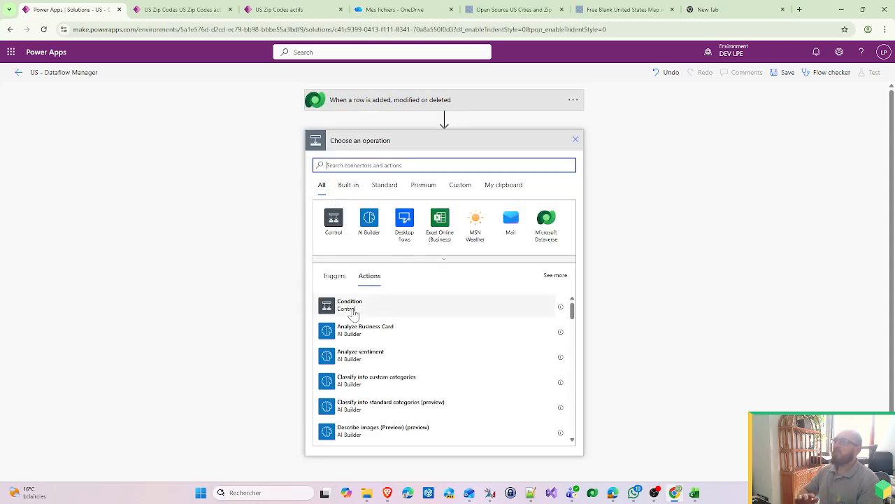
left_click(334, 221)
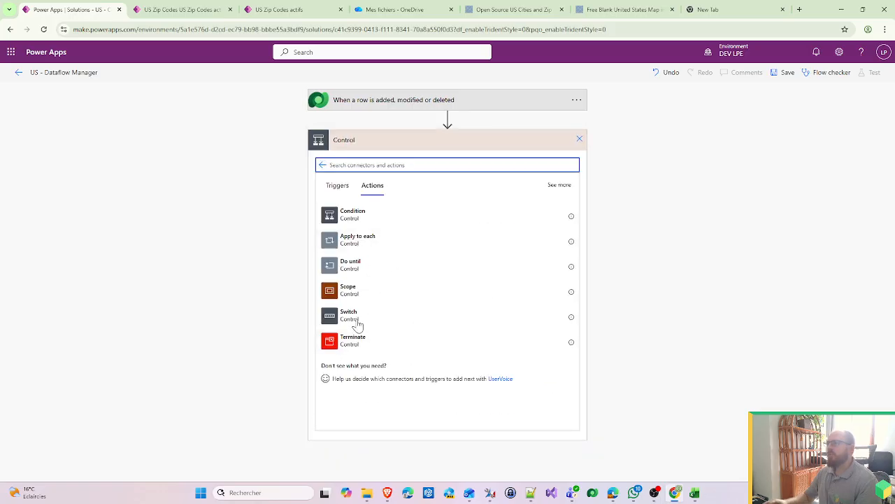
left_click(358, 319)
left_click(391, 162)
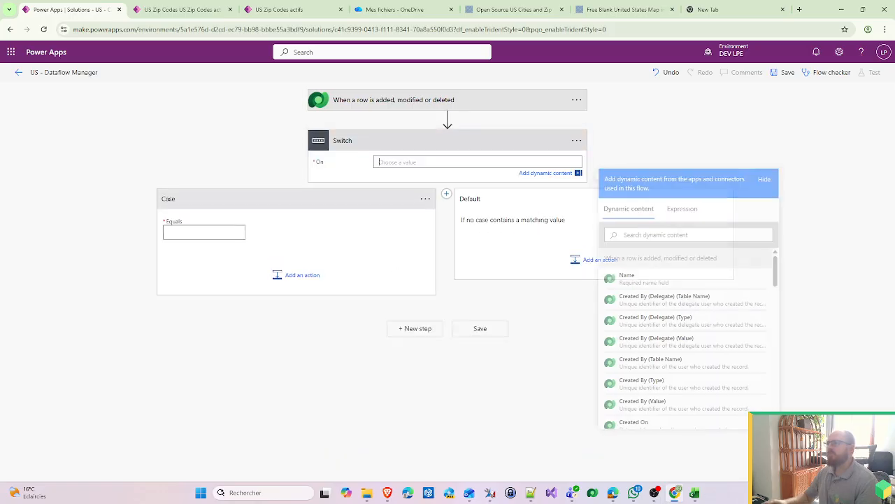
scroll(708, 361, "down", 3)
scroll(708, 361, "up", 4)
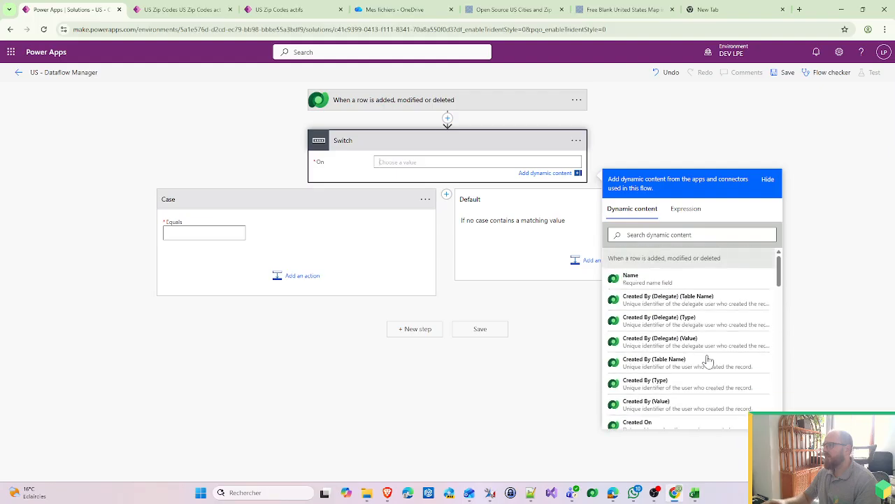
scroll(708, 361, "down", 2)
scroll(657, 408, "down", 1)
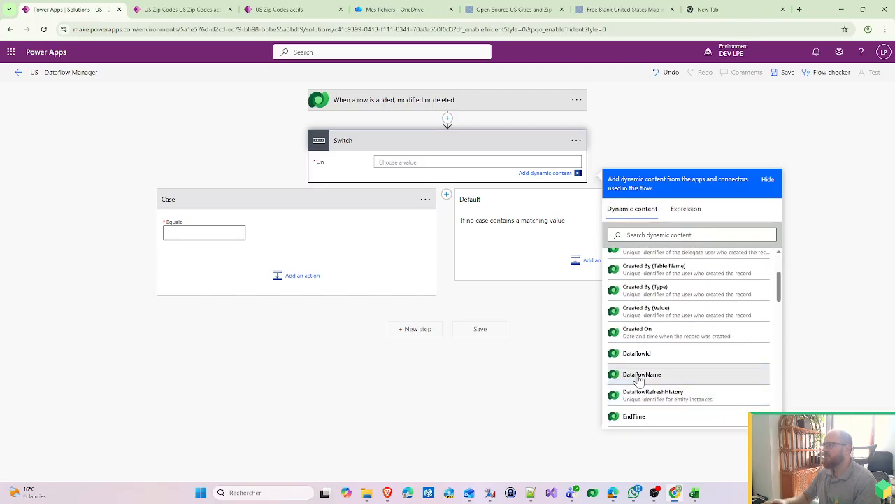
left_click(641, 374)
Rename the case to States and make it match 'US - Import States'.
left_click(426, 198)
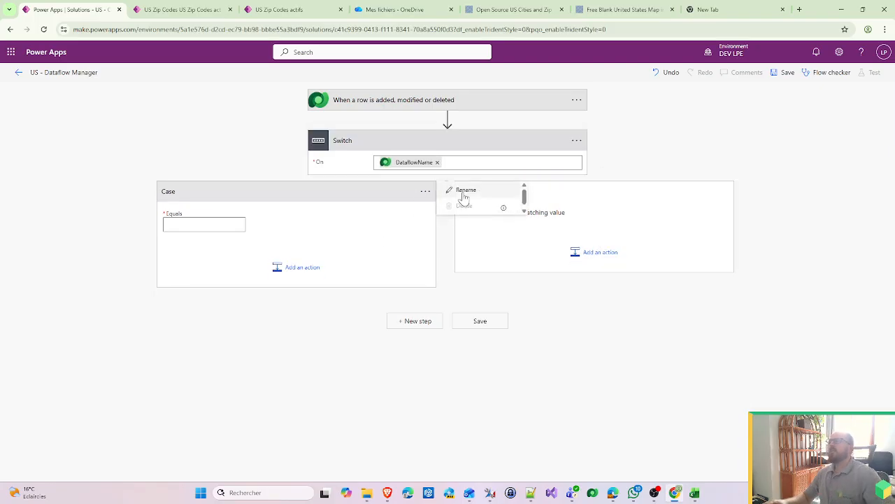
left_click(463, 200)
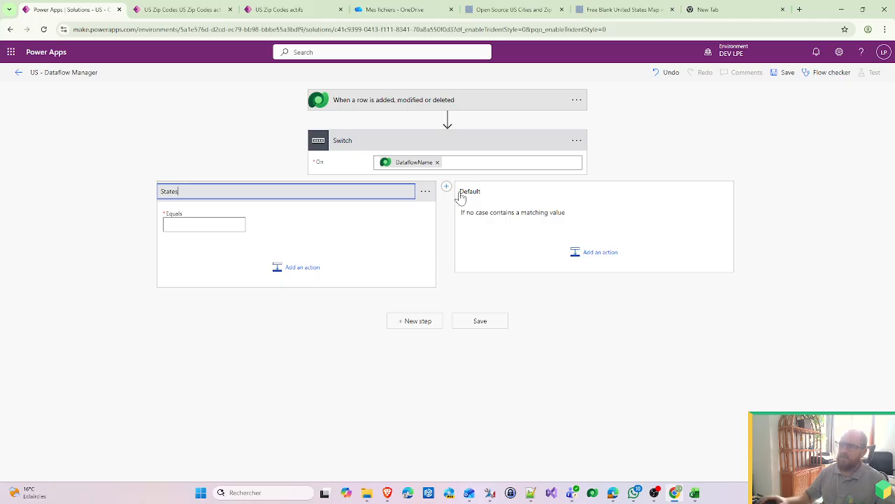
left_click(204, 225)
type("US - Import S")
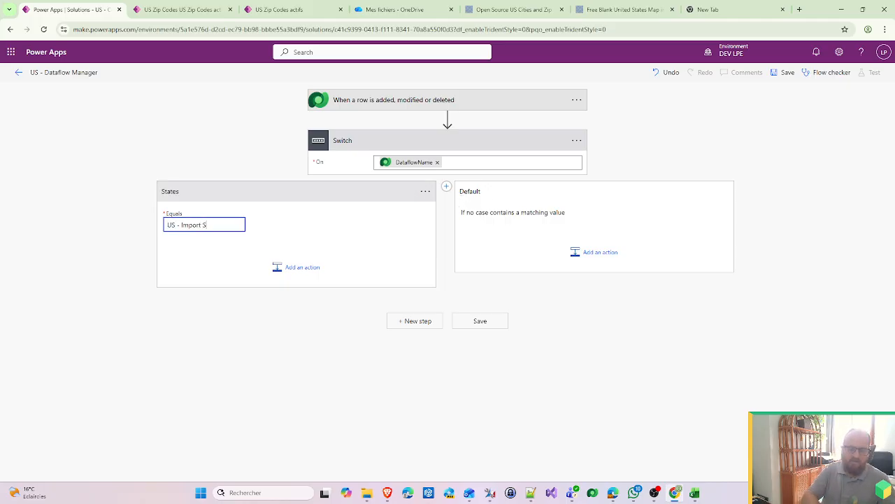
type("tates")
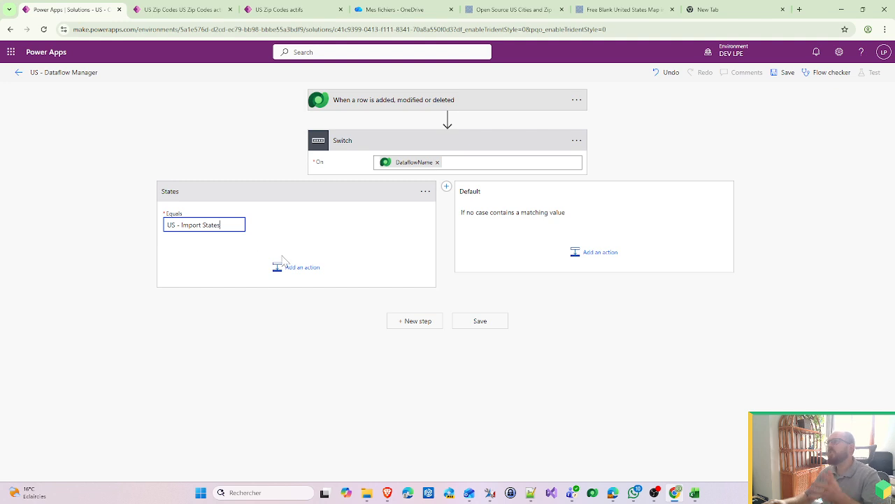
Add a Refresh a dataflow action to States: Environment group type, DEV LPE, US - Import Cities.
left_click(285, 267)
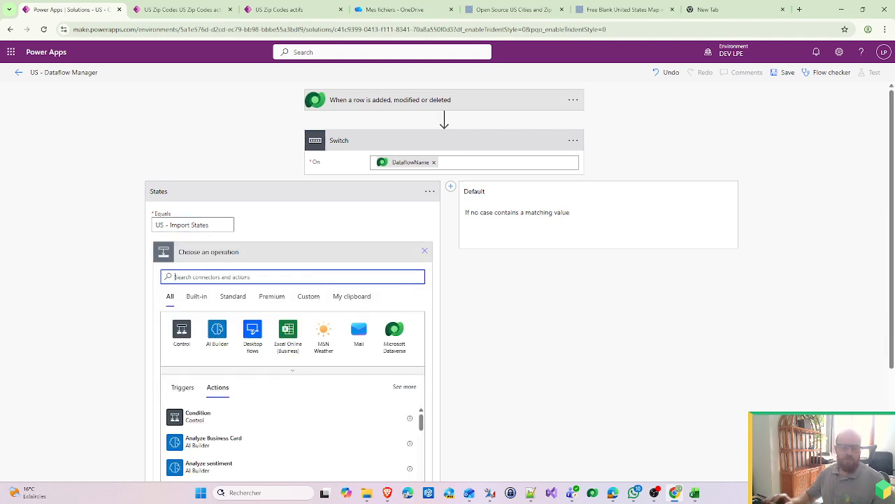
type("Refres")
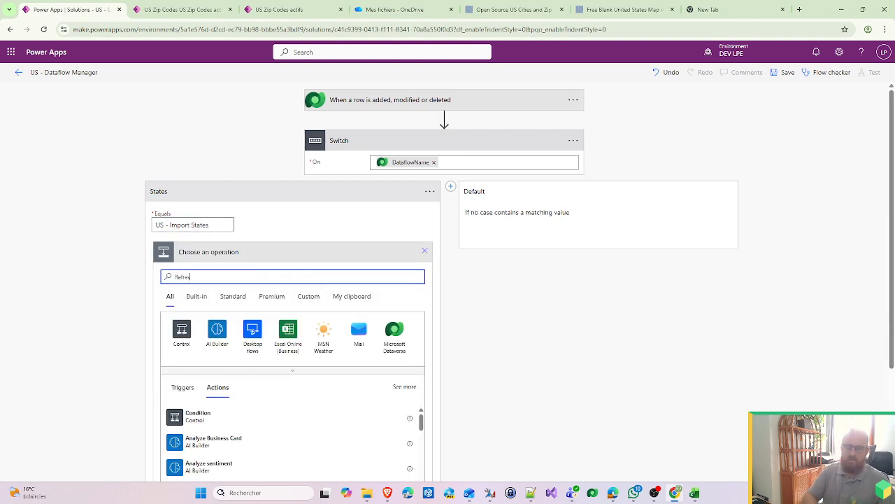
type("h Da")
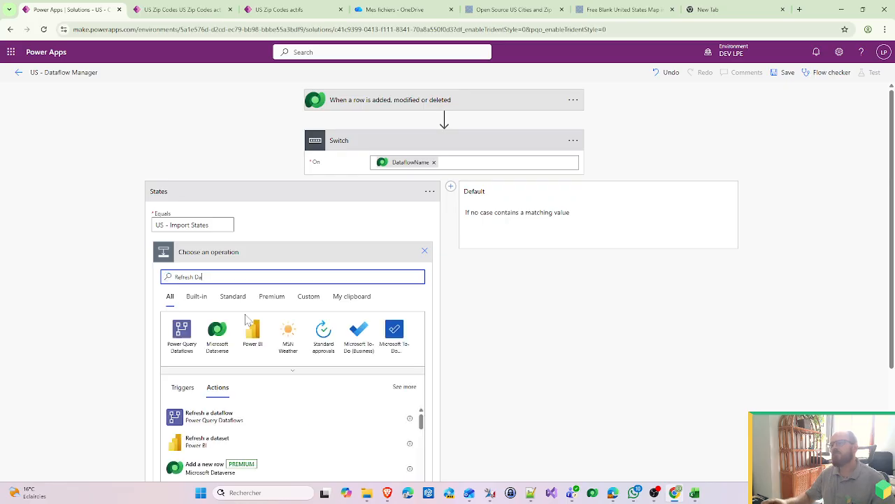
left_click(307, 414)
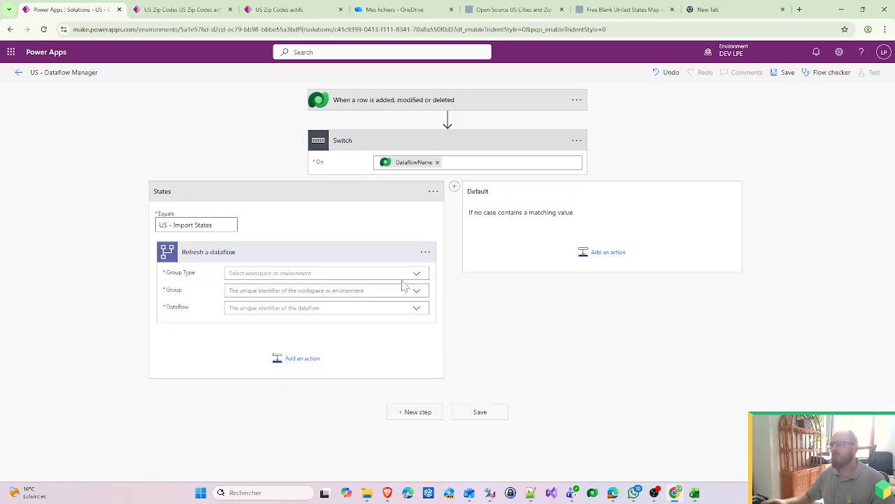
left_click(418, 275)
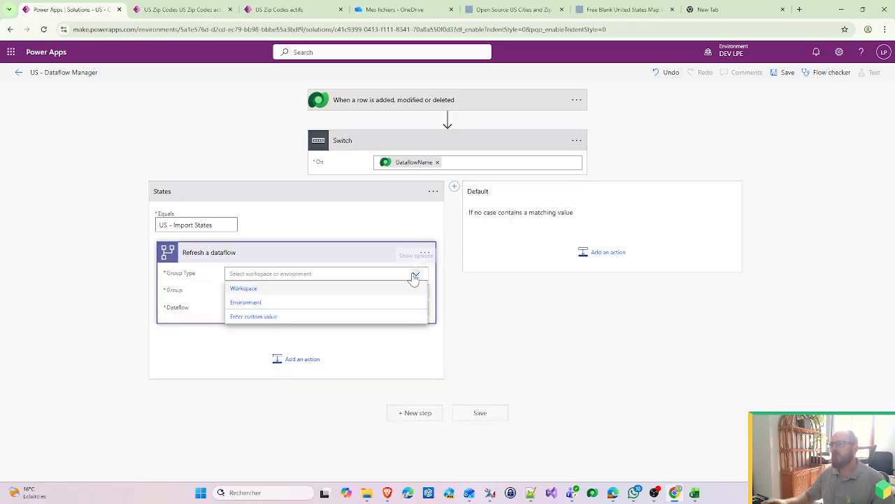
left_click(247, 302)
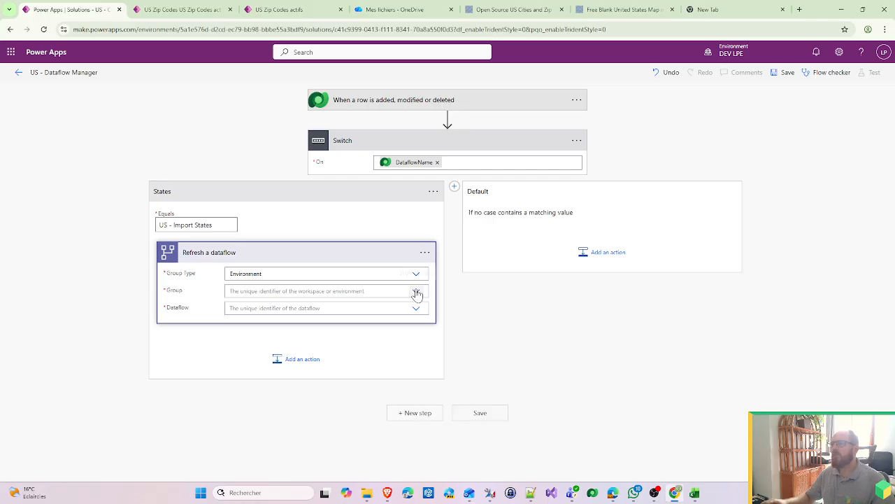
left_click(417, 292)
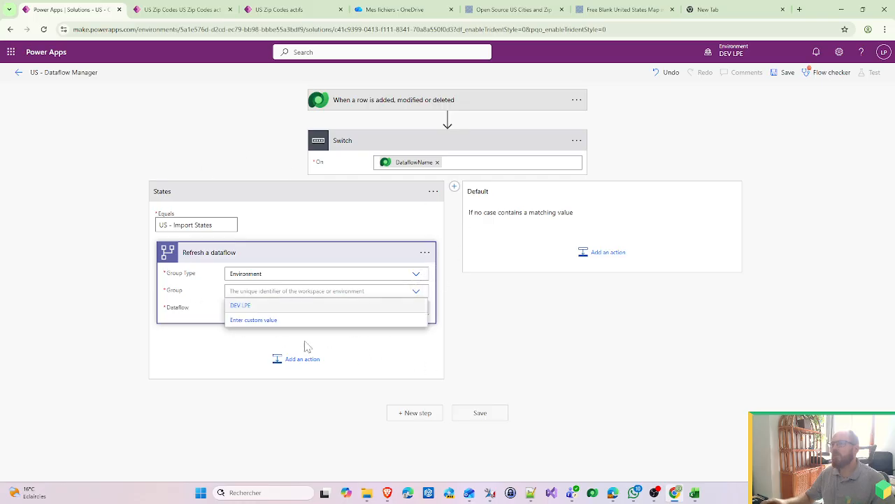
left_click(266, 306)
left_click(416, 314)
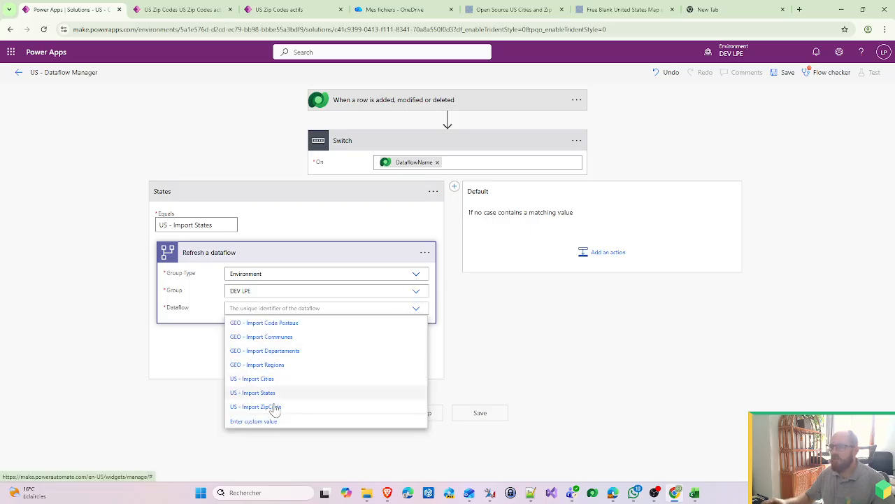
left_click(277, 380)
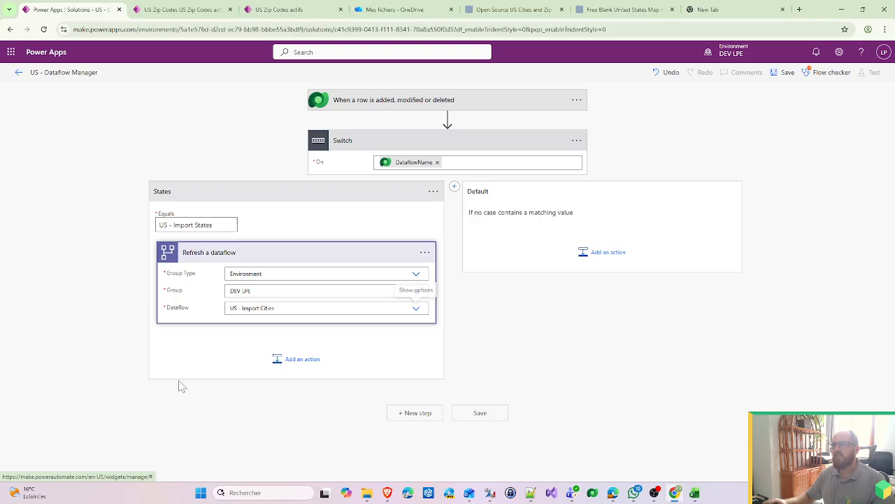
left_click(425, 252)
Insert a new case named Cities that matches 'US - Import Cities'.
left_click(454, 186)
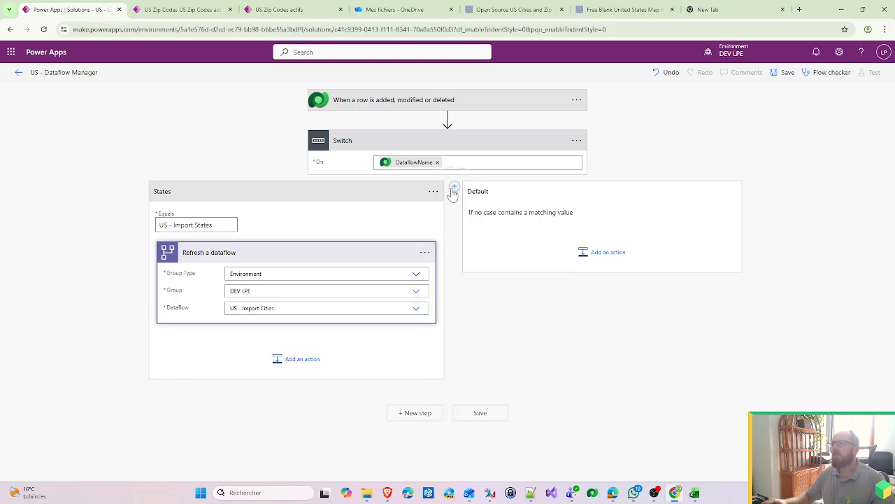
left_click(580, 191)
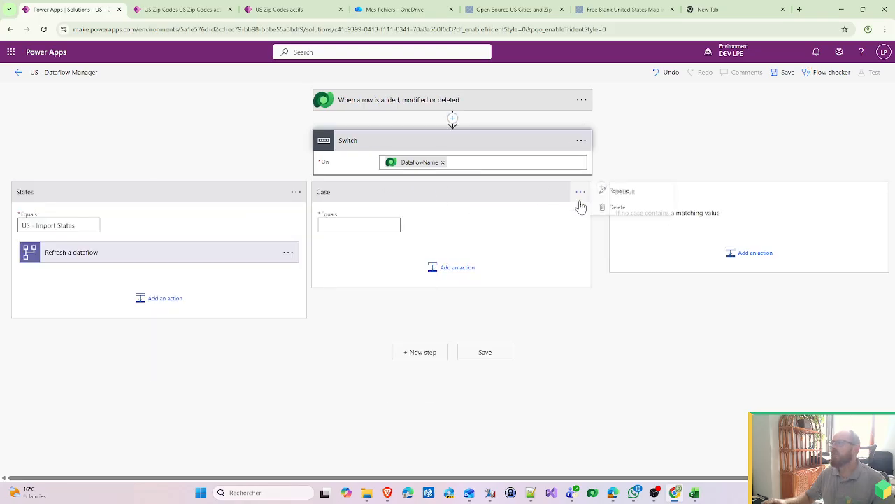
left_click(622, 194)
type("Citi")
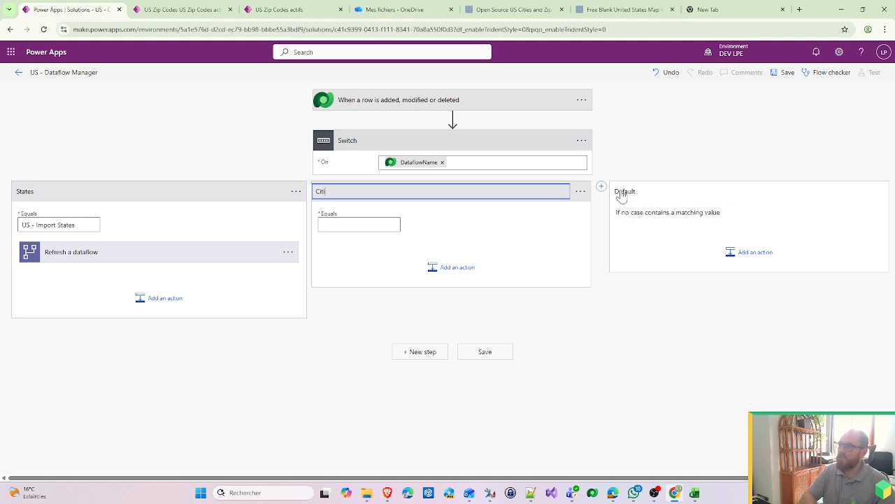
type("es")
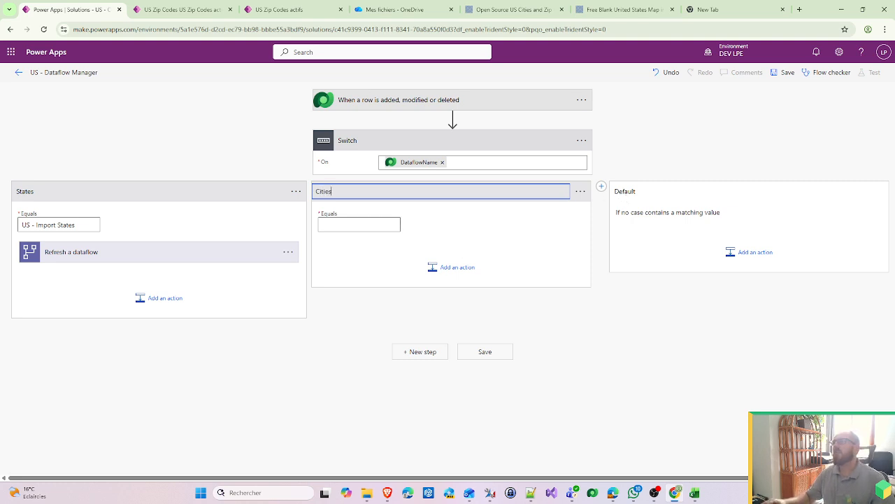
left_click(358, 224)
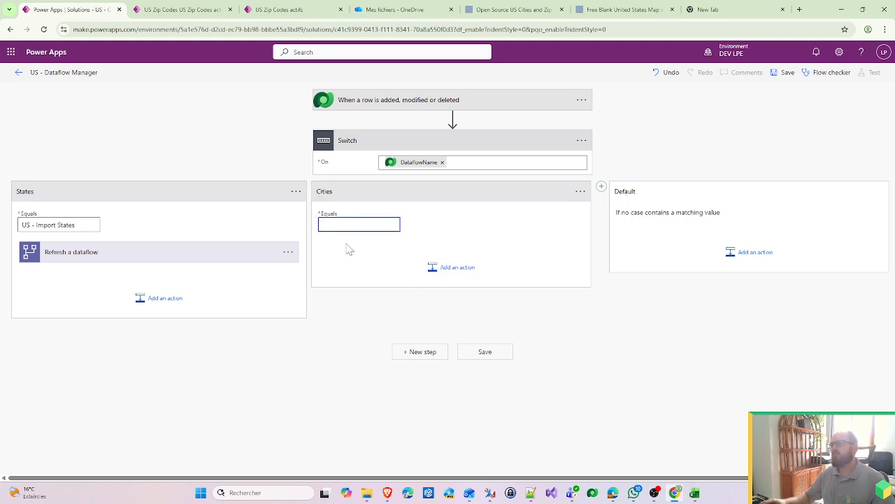
type("US ")
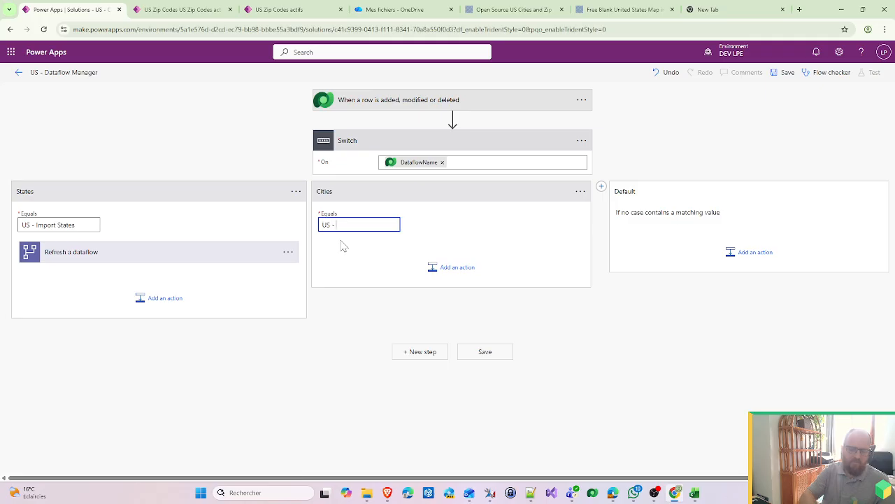
type("- Import")
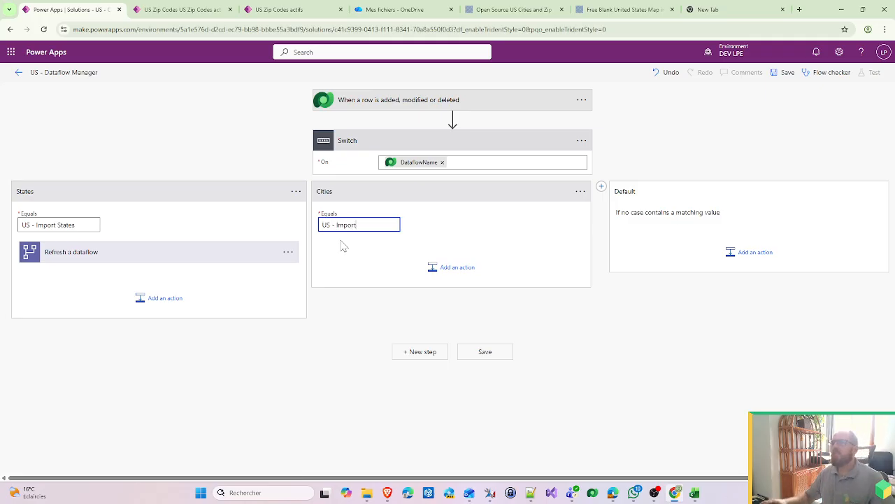
type(" Cities")
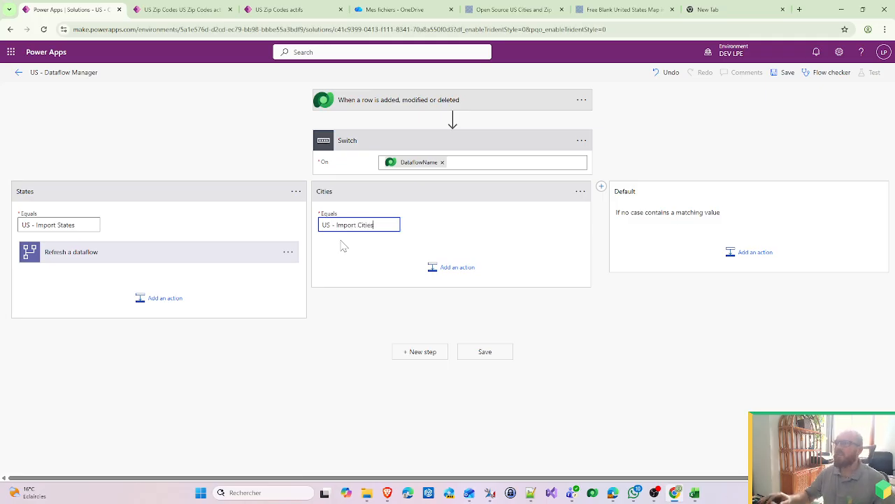
Add a Refresh a dataflow action to Cities for DEV LPE, dataflow US - Import ZipCode.
left_click(454, 267)
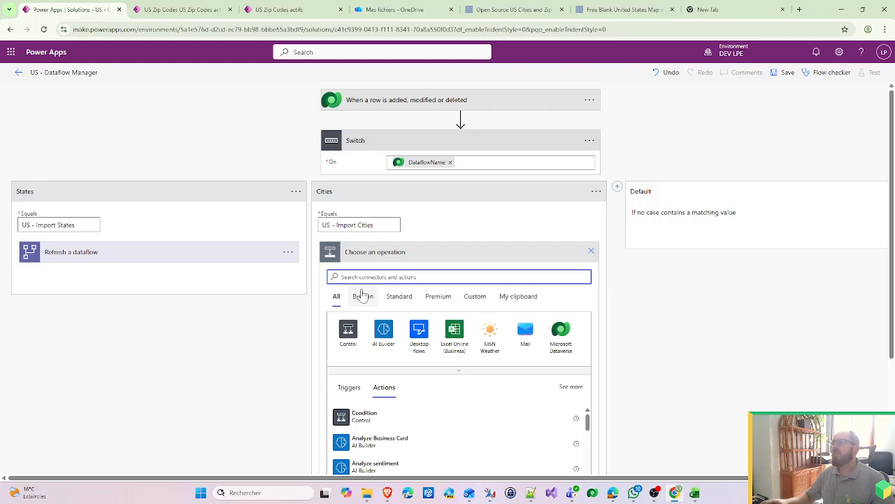
type("Refresh")
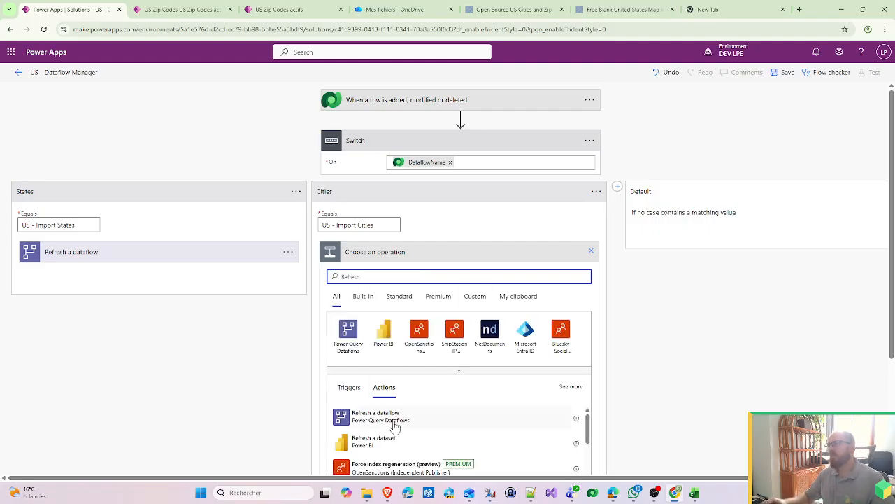
left_click(395, 422)
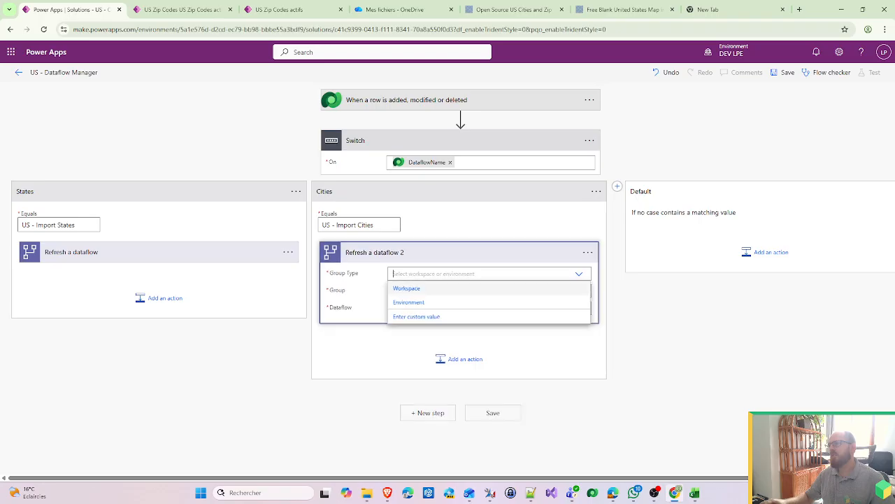
left_click(409, 301)
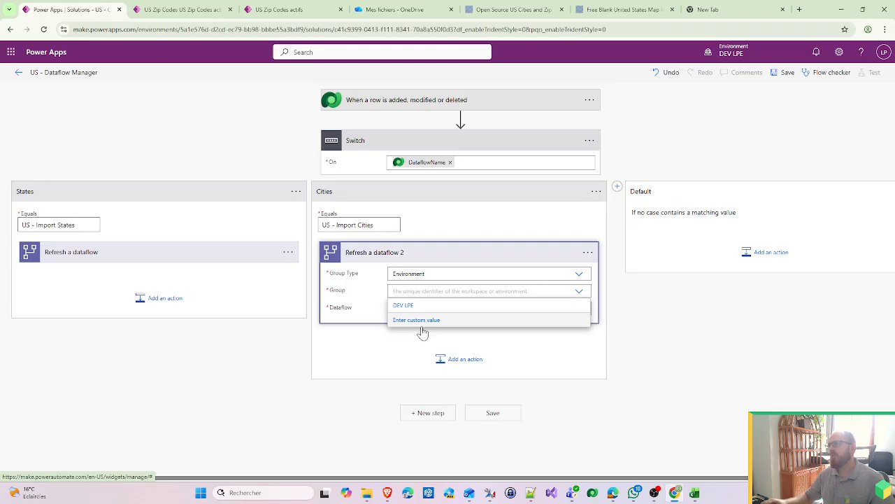
left_click(404, 305)
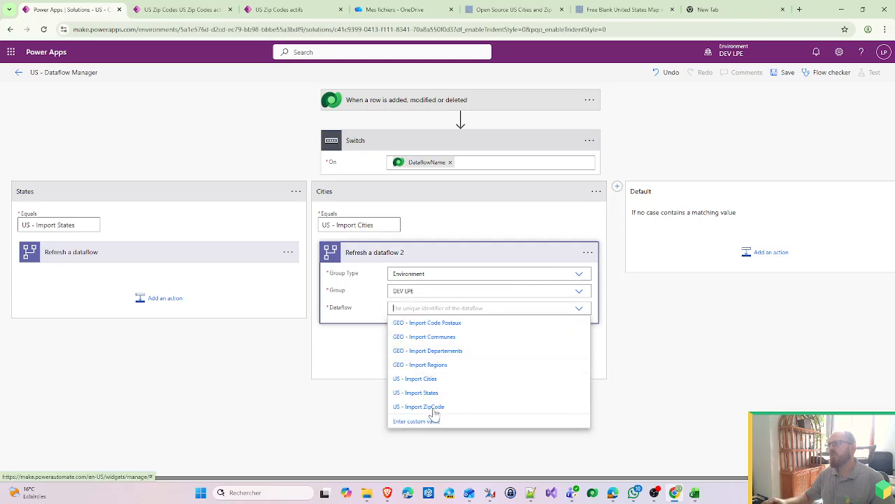
left_click(433, 408)
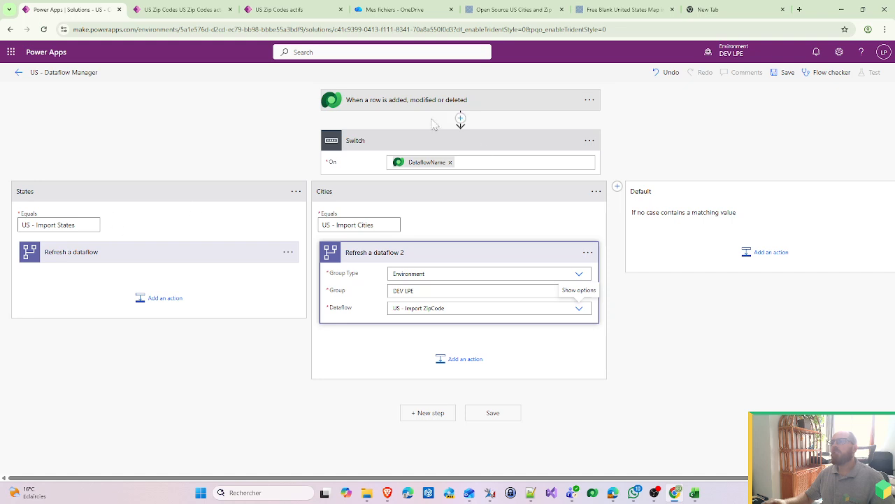
left_click(489, 105)
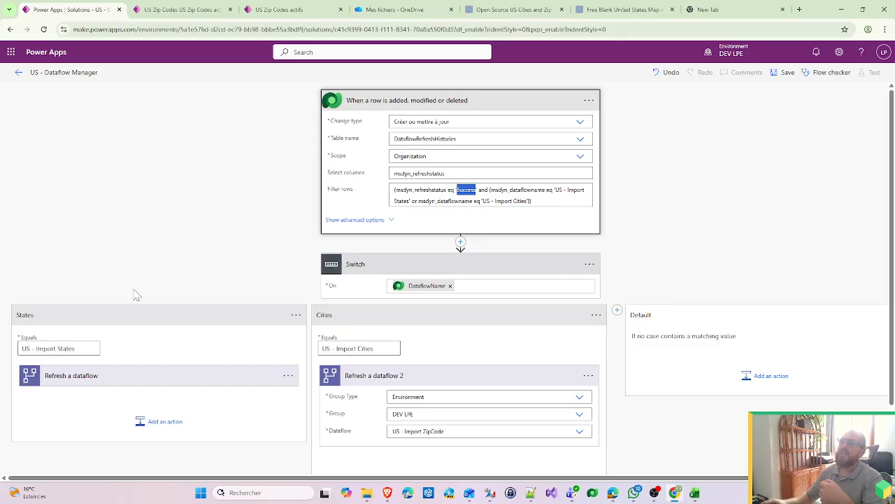
left_click(81, 374)
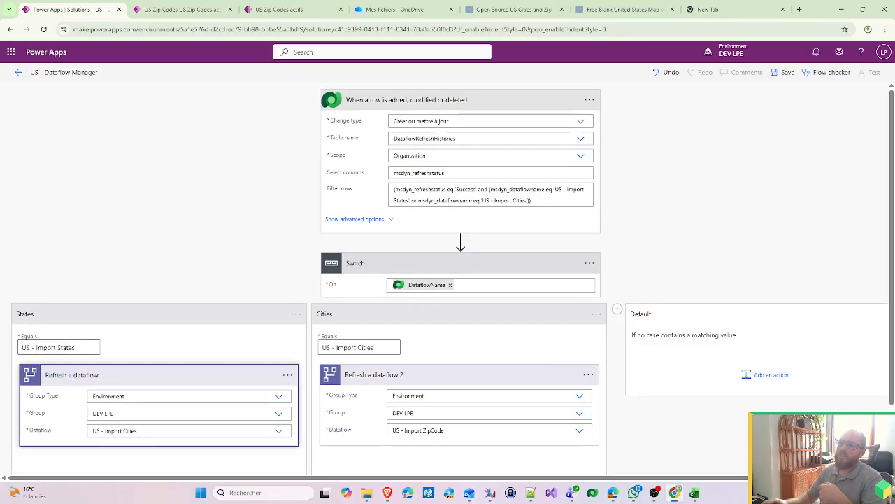
left_click_drag(77, 347, 18, 347)
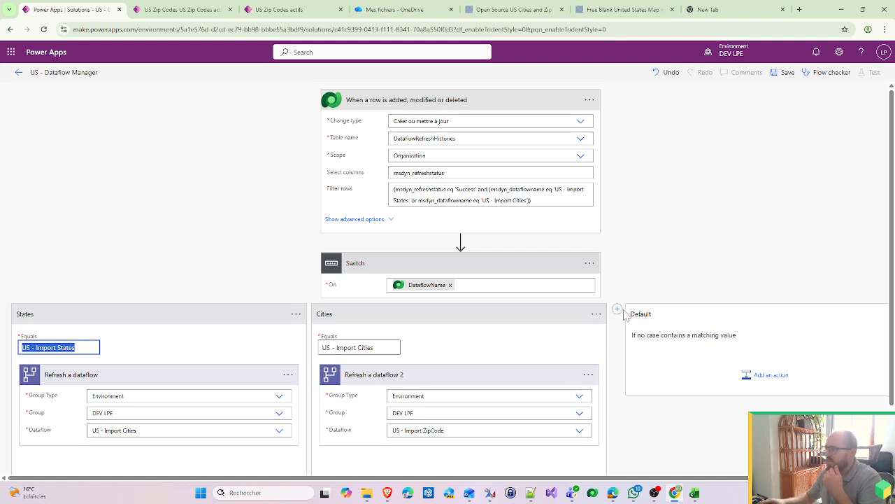
scroll(395, 419, "down", 1)
Add a Condition below the Switch checking that RefreshStatus equals 'Failed'.
left_click(428, 460)
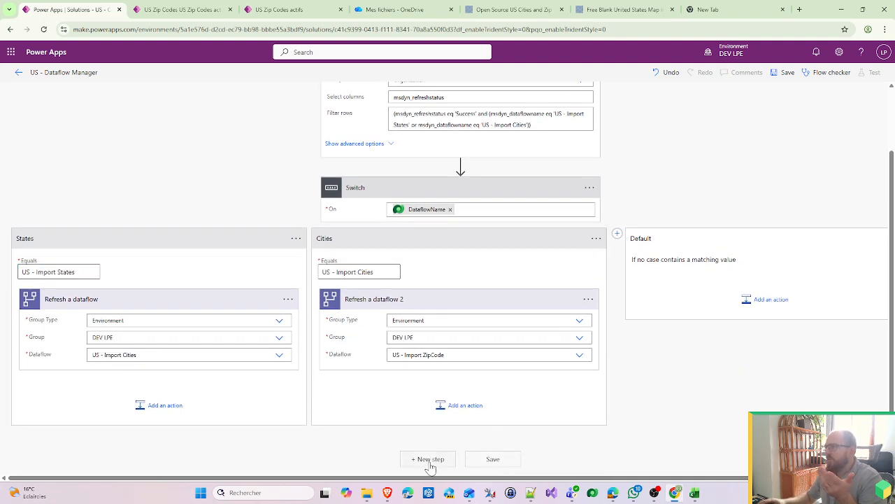
left_click(352, 300)
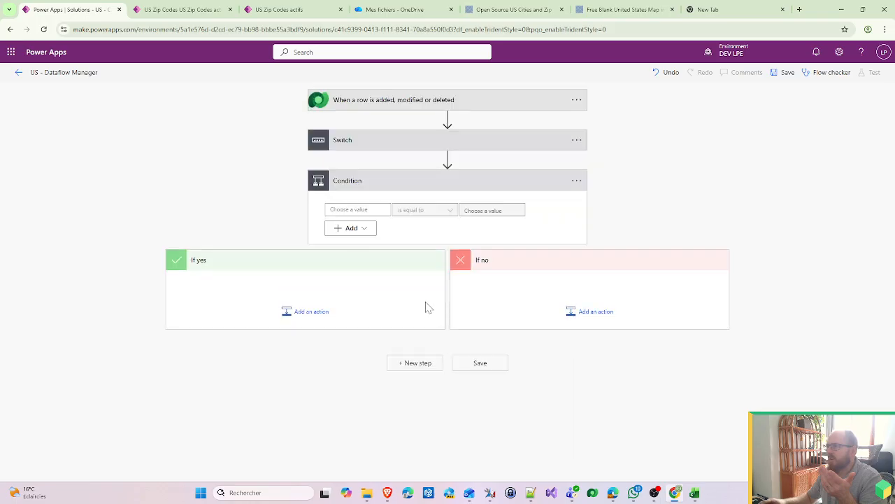
left_click(392, 225)
scroll(511, 420, "down", 4)
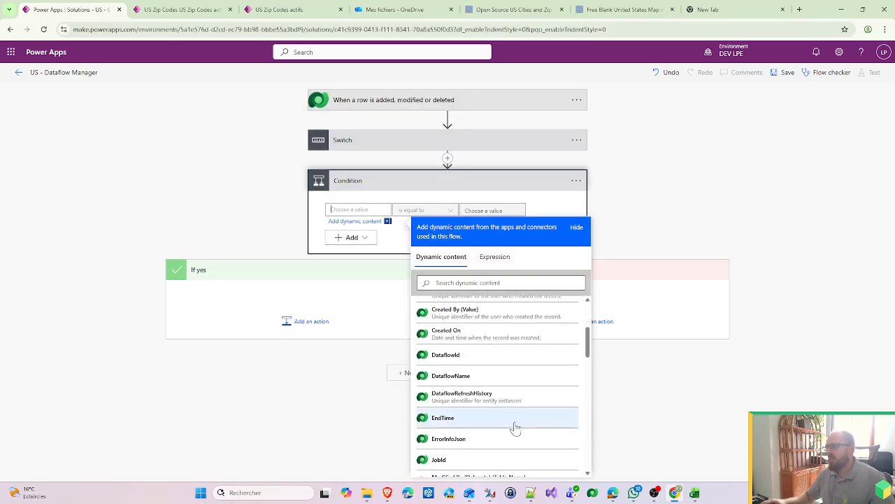
scroll(491, 431, "down", 5)
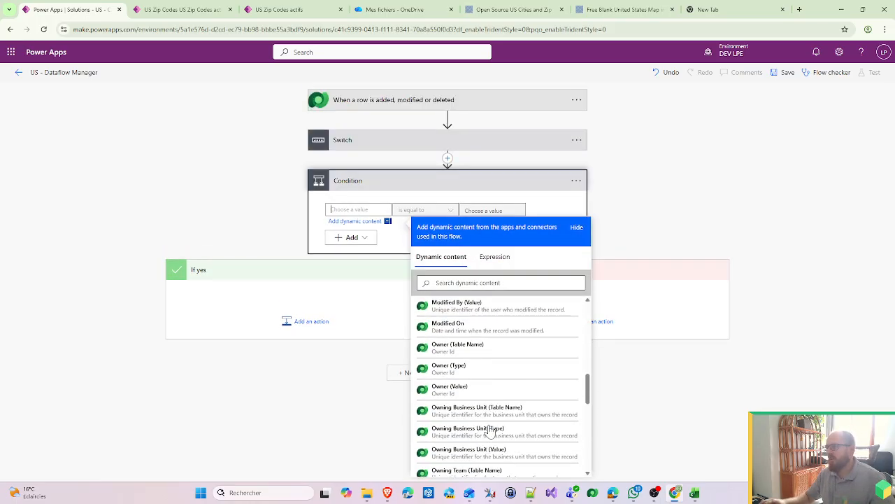
scroll(487, 424, "up", 5)
type("s")
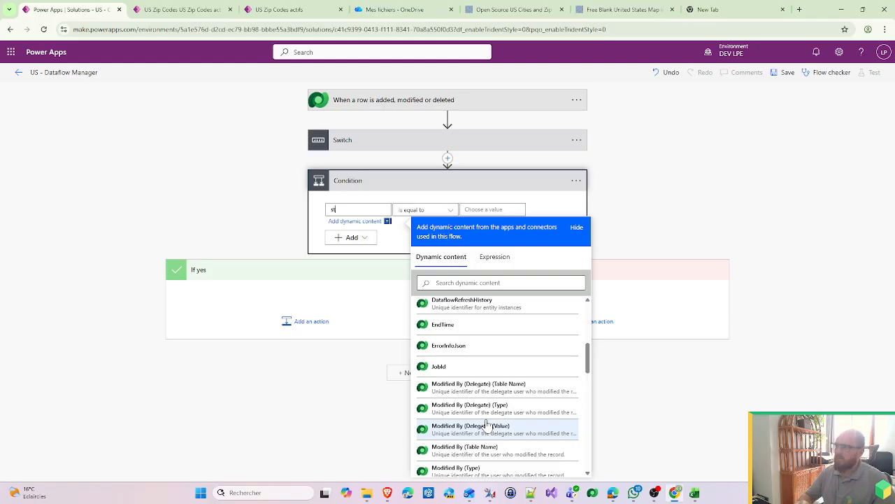
type("ta")
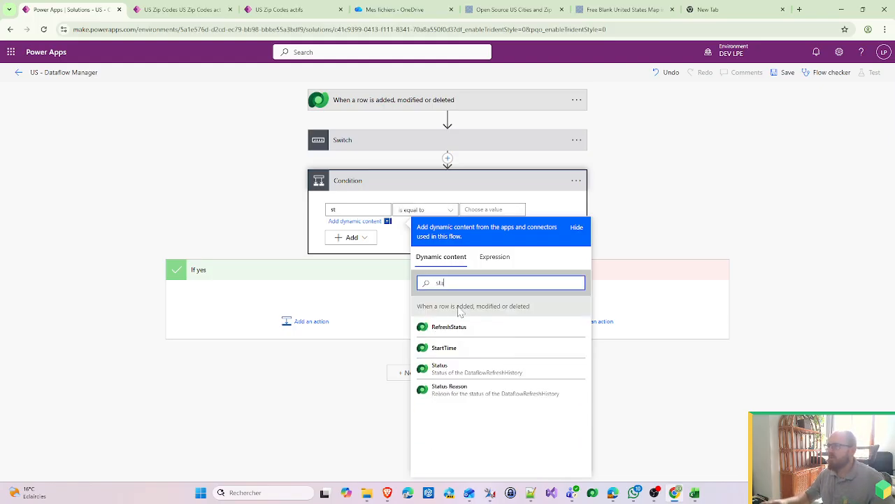
left_click(462, 329)
left_click(489, 209)
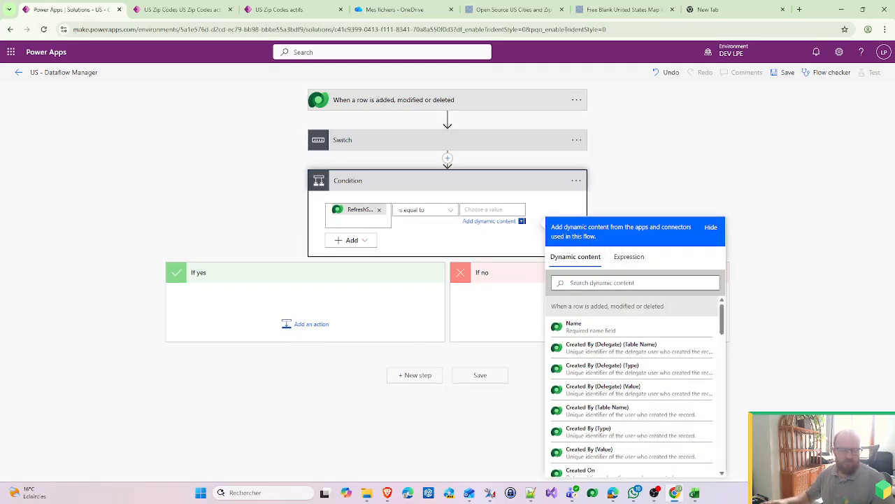
type("Failed")
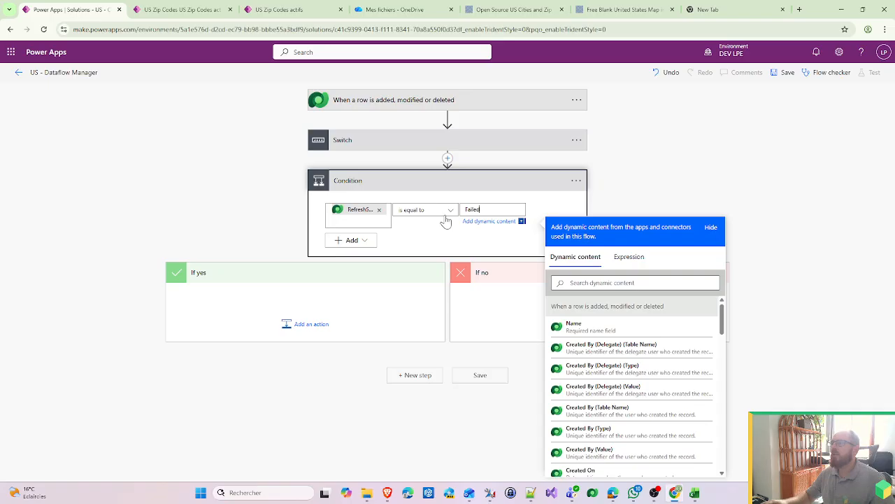
Request deletion of the new Condition step from its options menu.
left_click(318, 301)
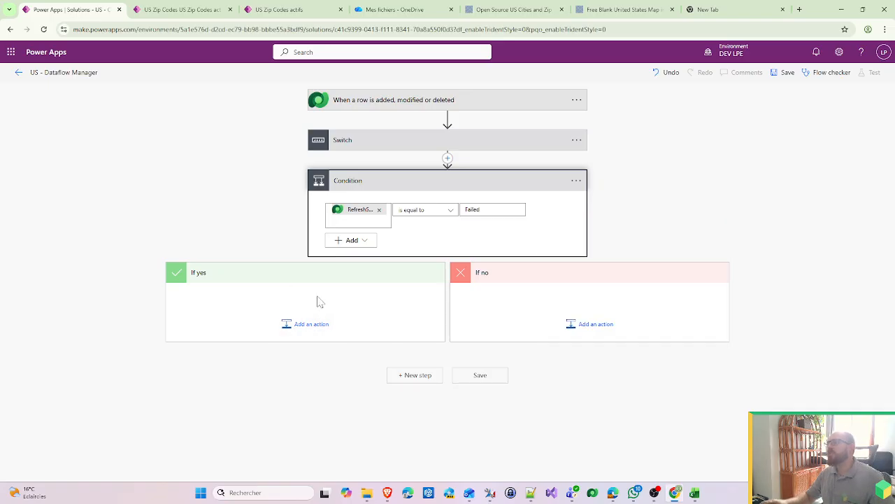
left_click(578, 181)
left_click(613, 296)
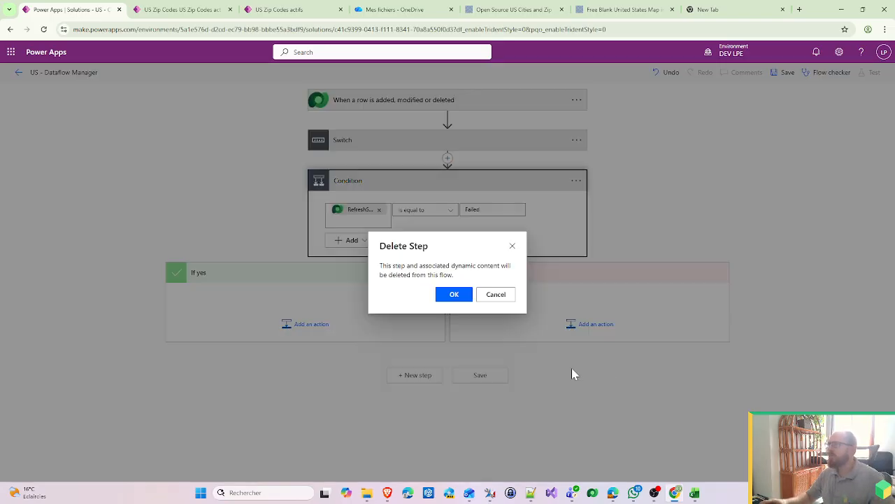
Confirm deleting the Condition step and save the flow.
left_click(467, 297)
left_click(785, 73)
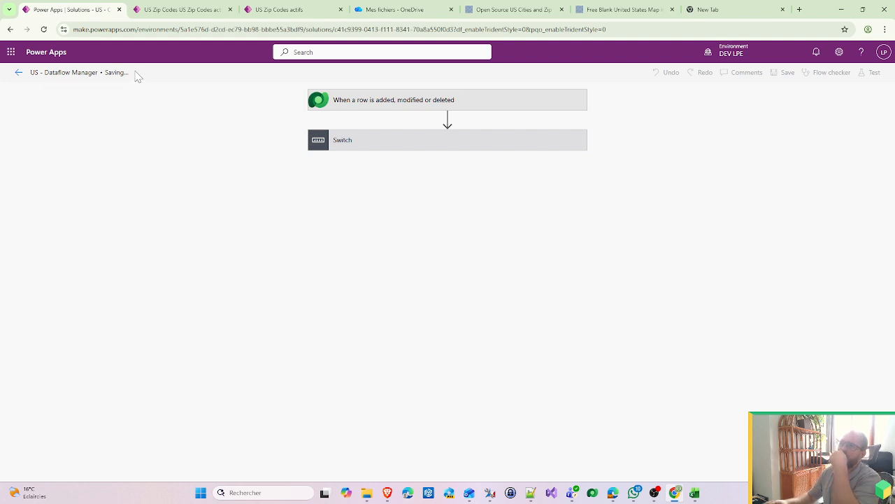
Check the US Zip Codes records, then navigate from the solution to the Dataflows page.
left_click(278, 10)
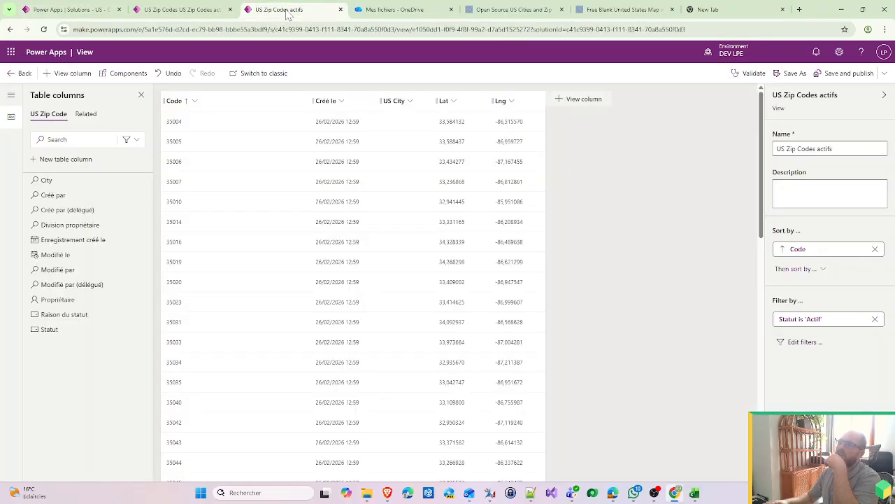
left_click(196, 10)
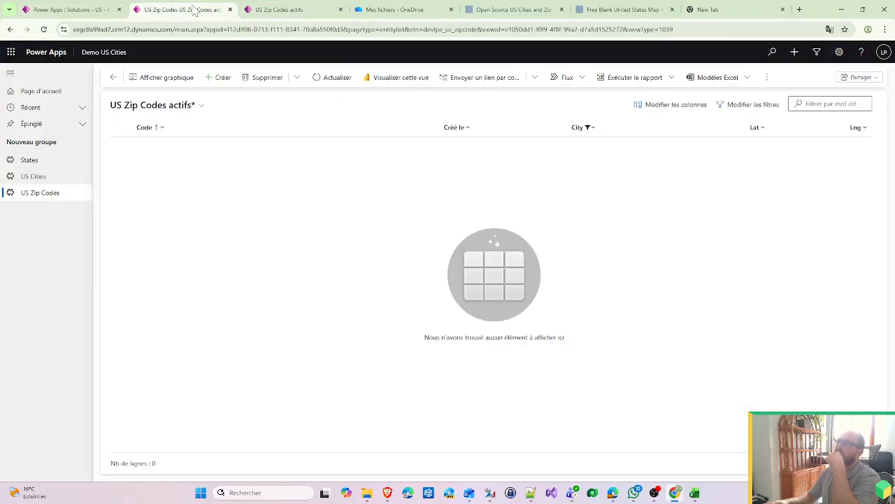
left_click(77, 7)
left_click(27, 72)
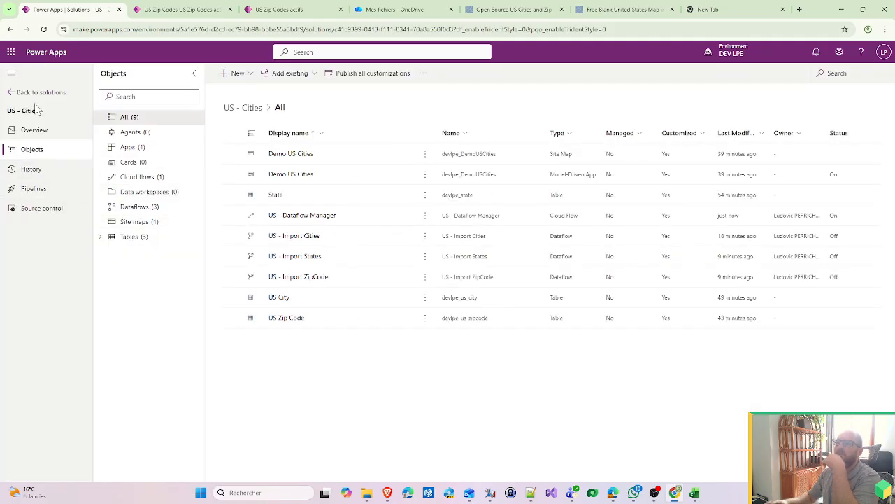
left_click(33, 92)
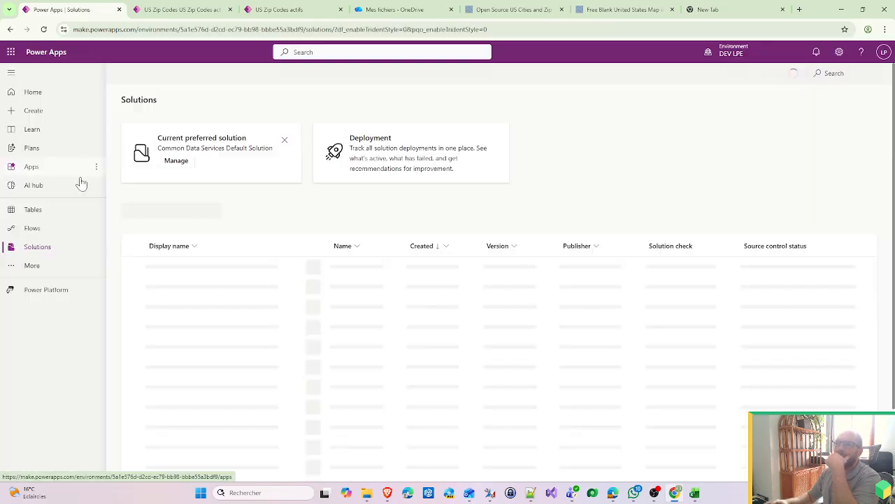
left_click(32, 267)
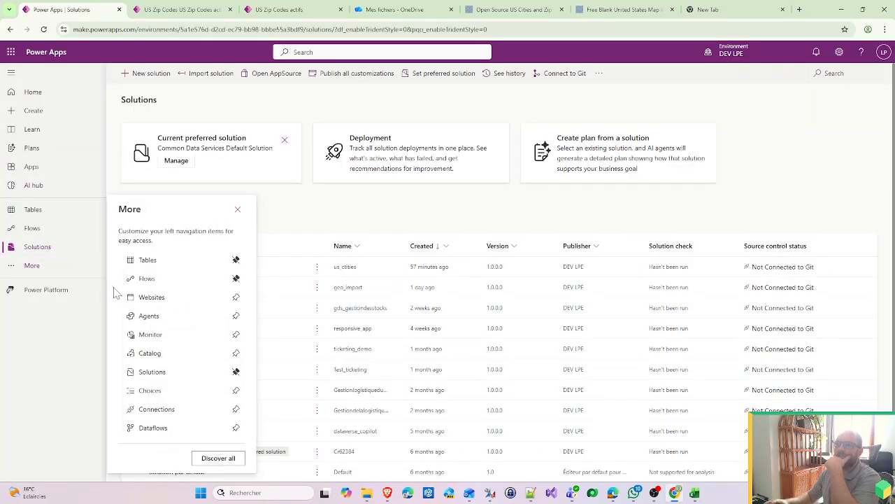
left_click(157, 428)
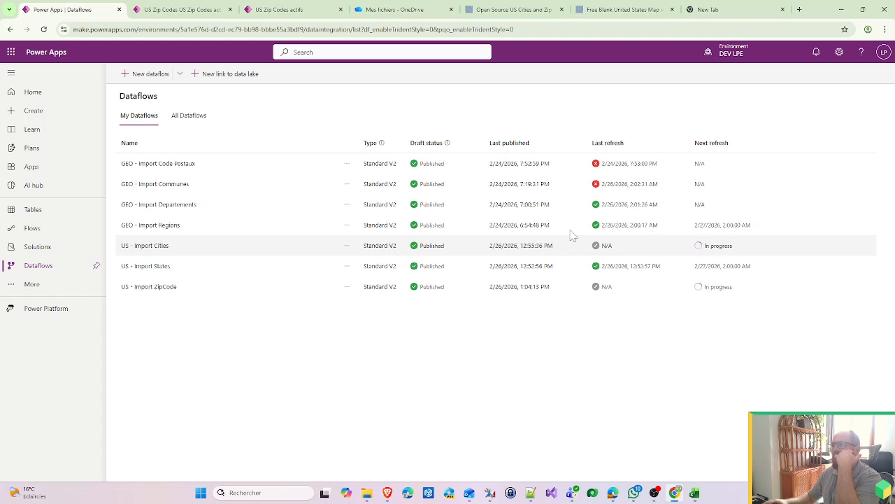
Review the imported US Zip Codes and US Cities records, then show US - Import ZipCode's actions.
left_click(183, 10)
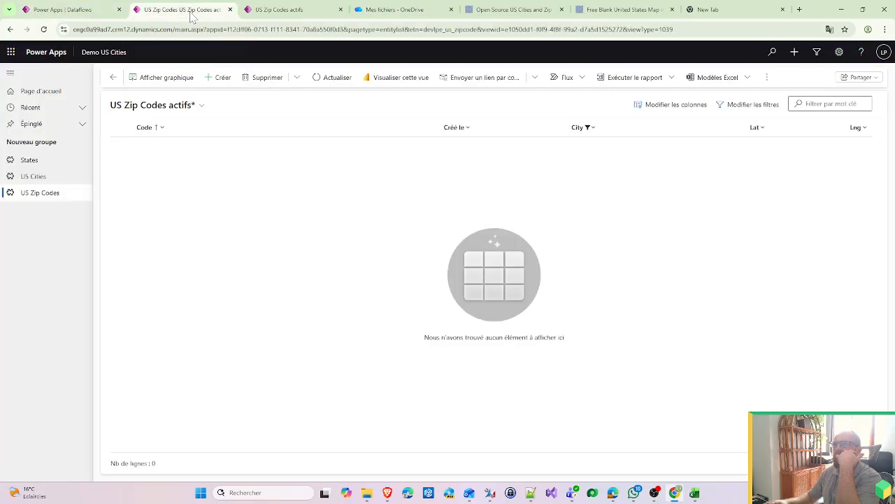
left_click(40, 177)
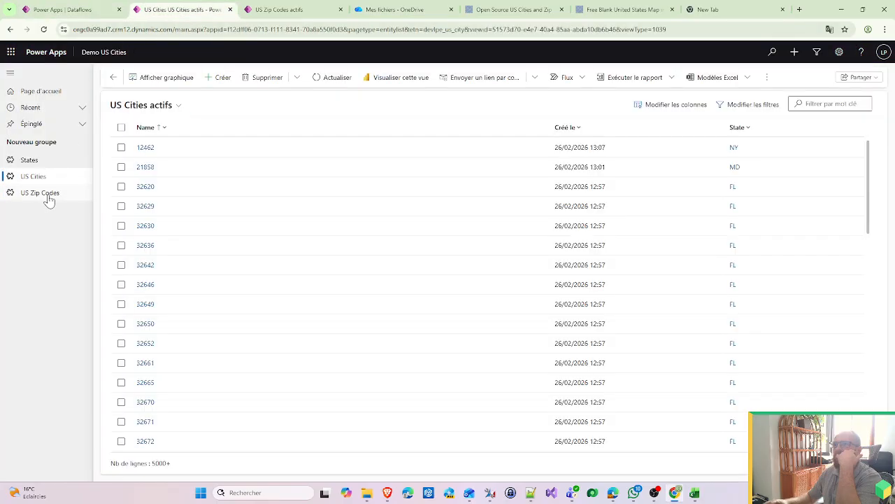
left_click(105, 8)
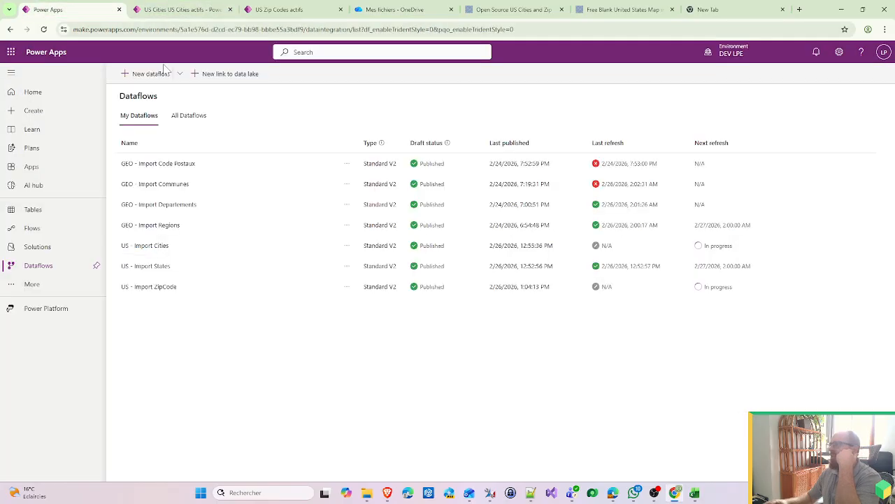
left_click(347, 286)
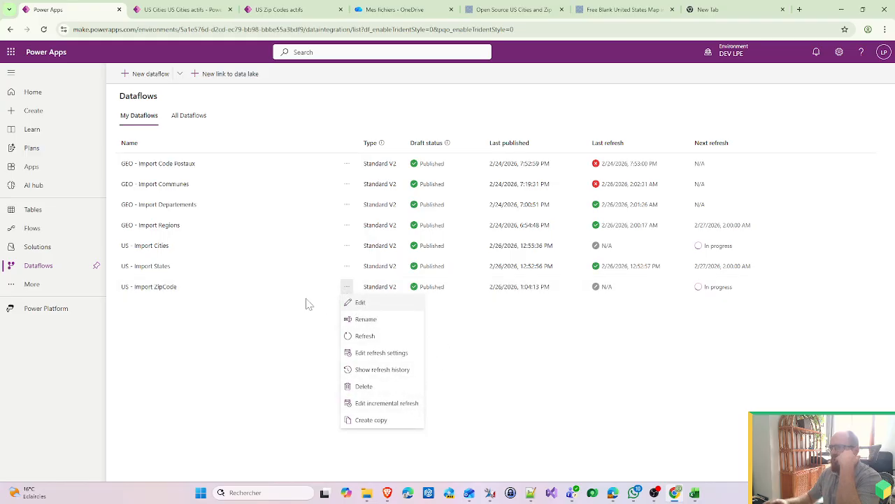
Show US - Import ZipCode's refresh history and download the in-progress run's history file.
left_click(387, 375)
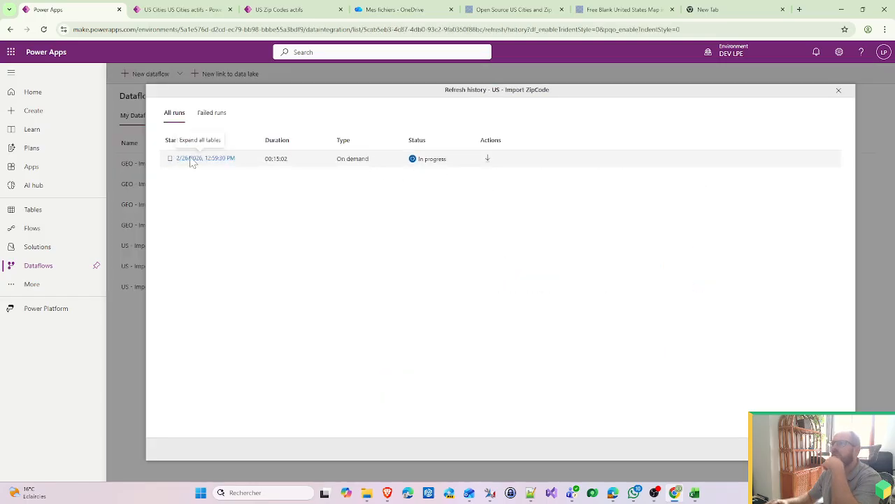
left_click(487, 161)
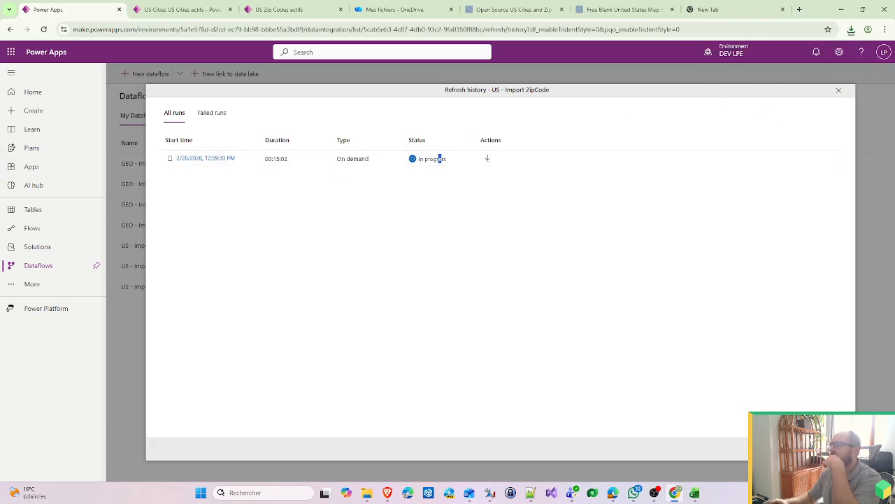
key("Escape")
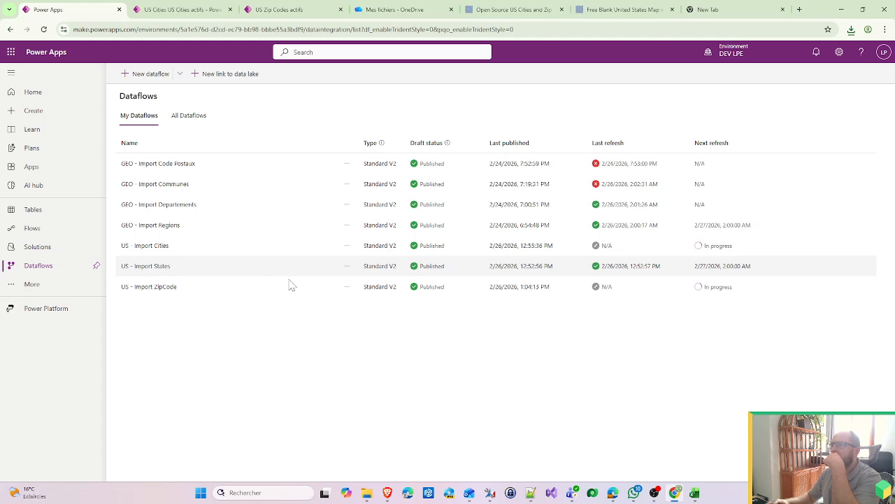
Open US - Import ZipCode's incremental refresh settings, then close them.
left_click(346, 287)
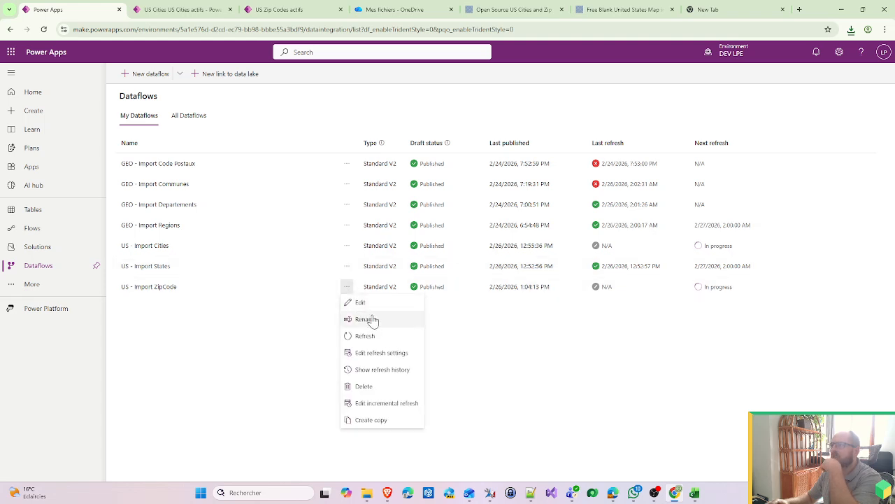
left_click(406, 404)
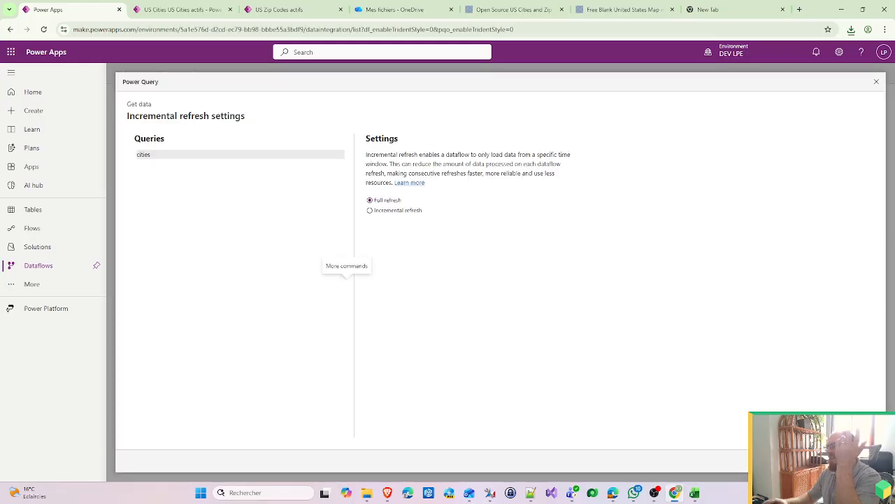
left_click(854, 460)
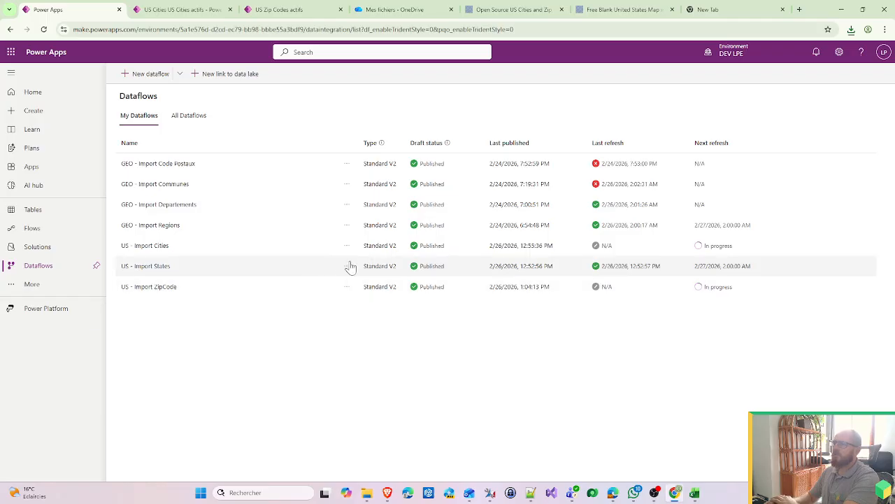
left_click(347, 266)
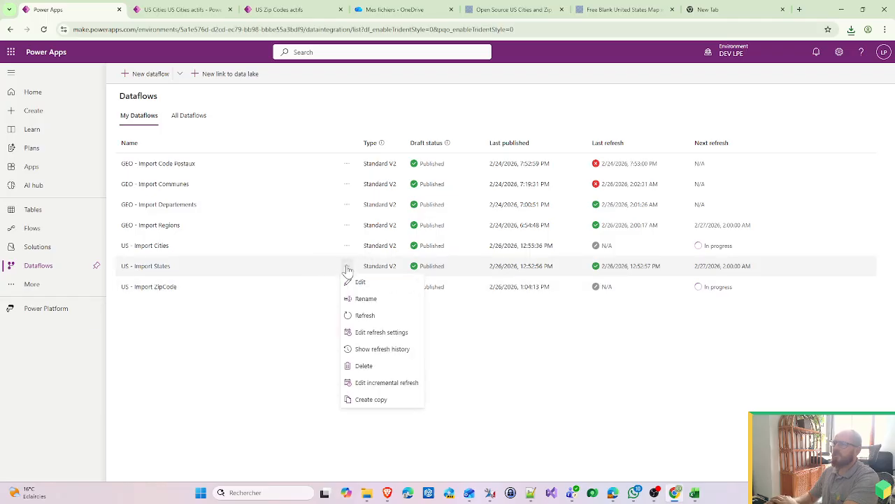
left_click(376, 383)
left_click(381, 217)
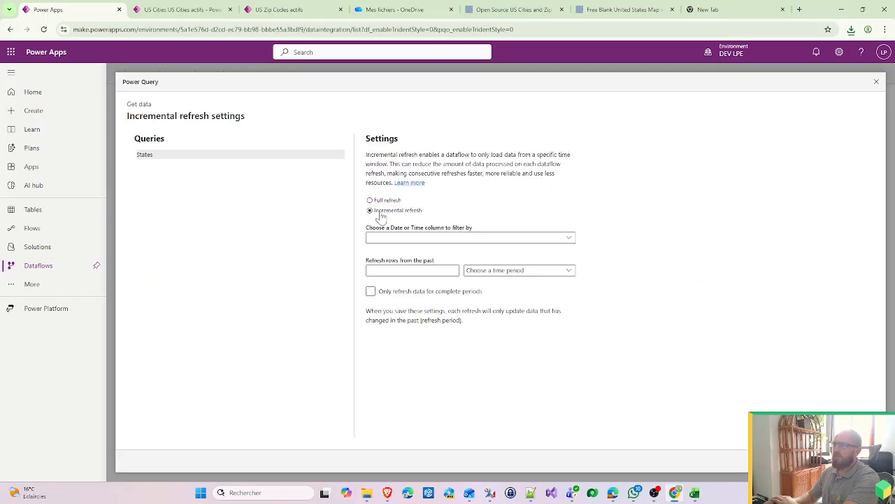
left_click(384, 203)
left_click(415, 212)
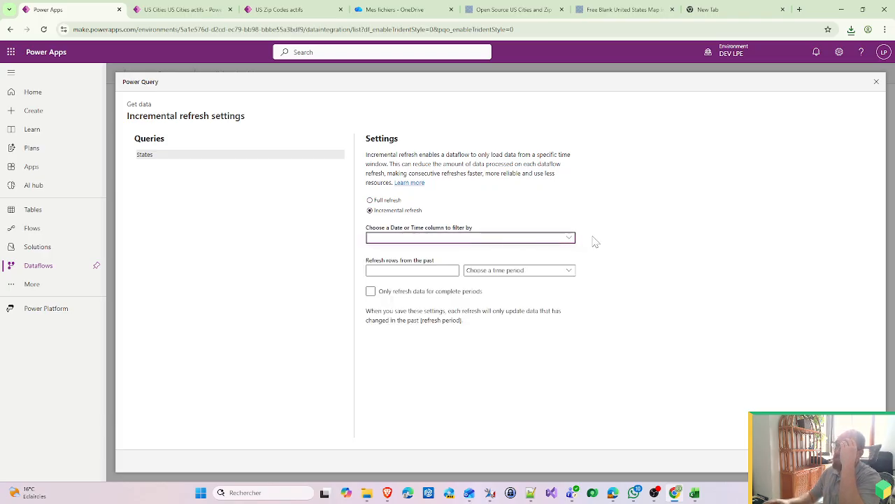
left_click(526, 274)
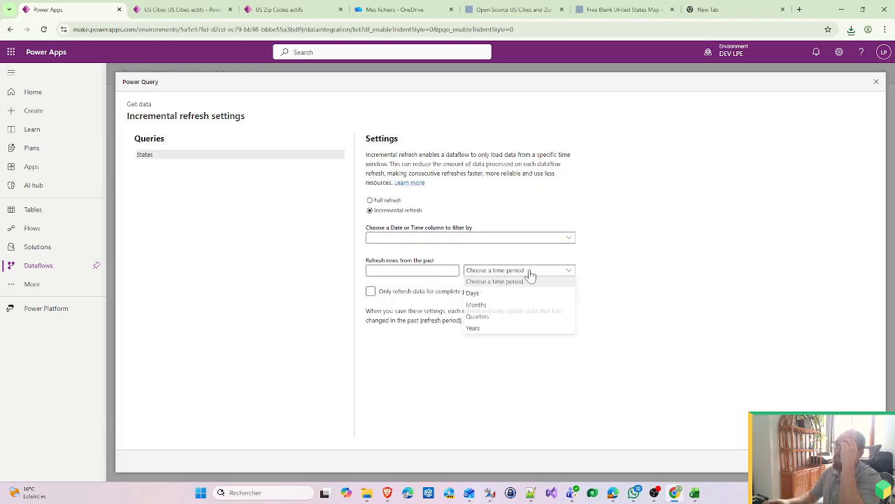
key("Escape")
key("Escape")
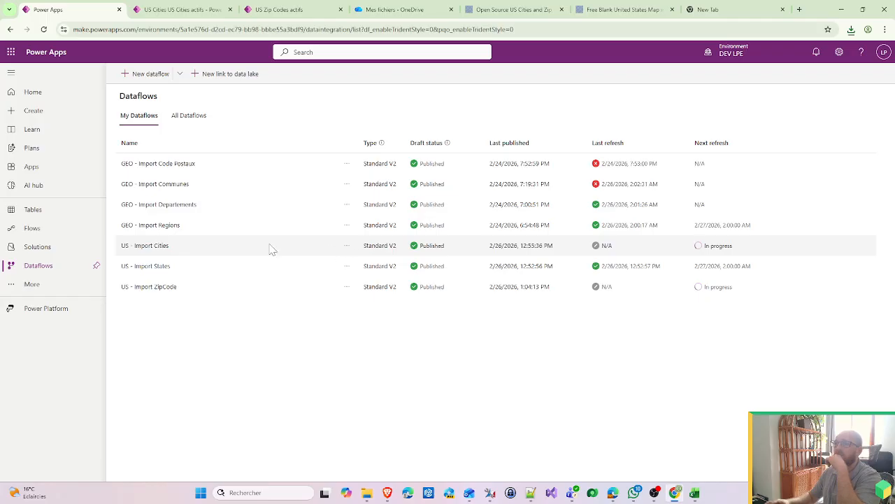
Sort the active US Cities list by Créé le, 'Du plus récent au plus ancien'.
left_click(347, 245)
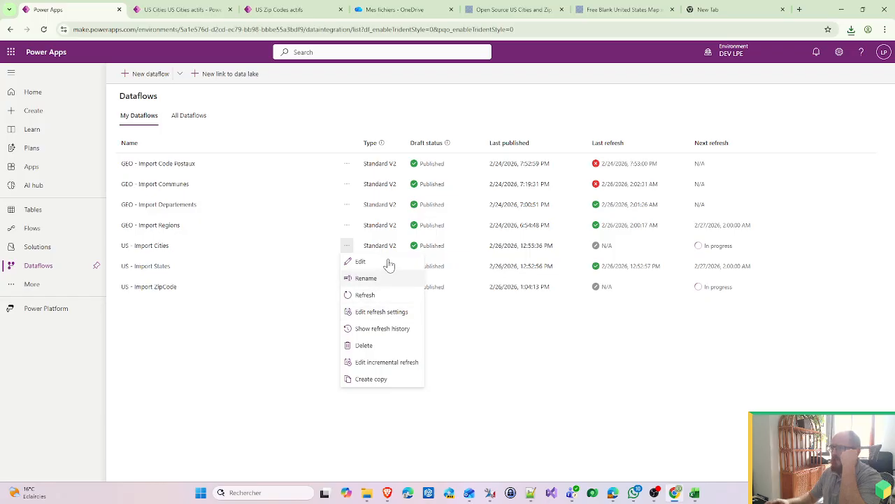
left_click(251, 8)
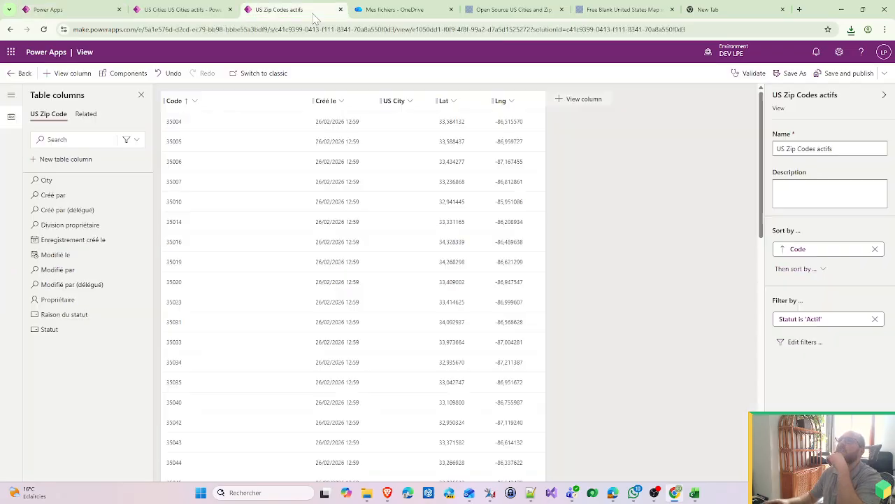
left_click(154, 16)
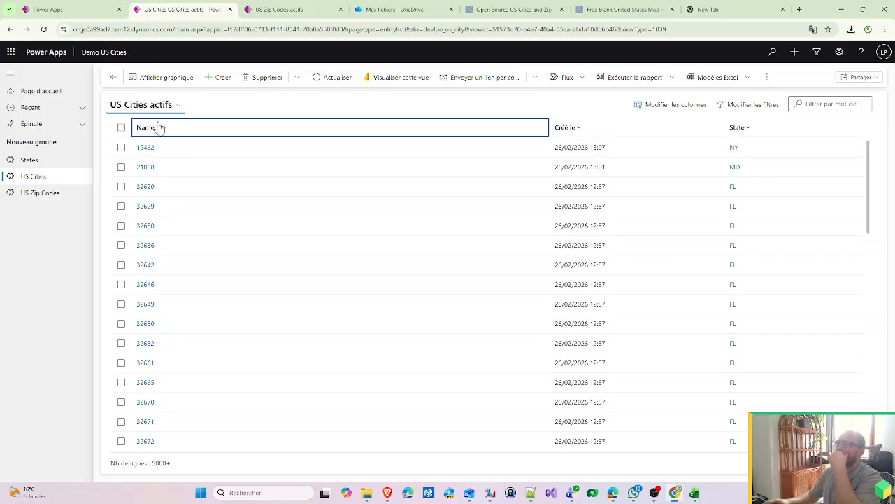
left_click(564, 128)
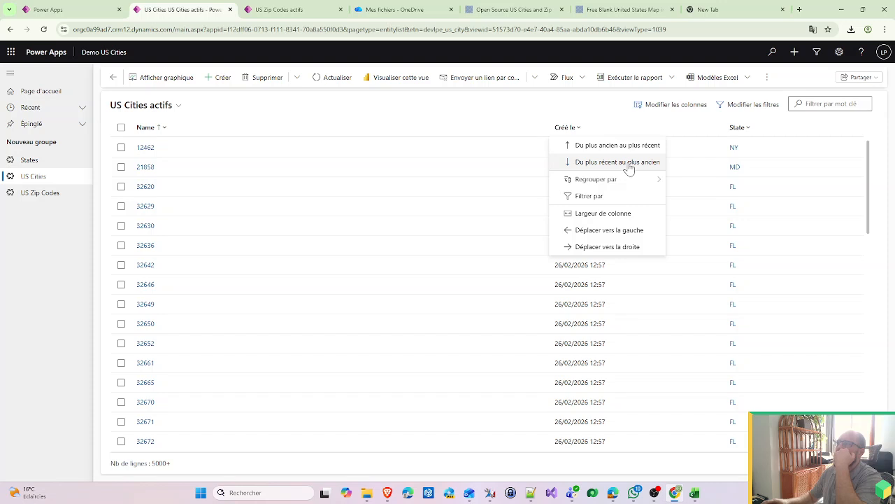
left_click(629, 162)
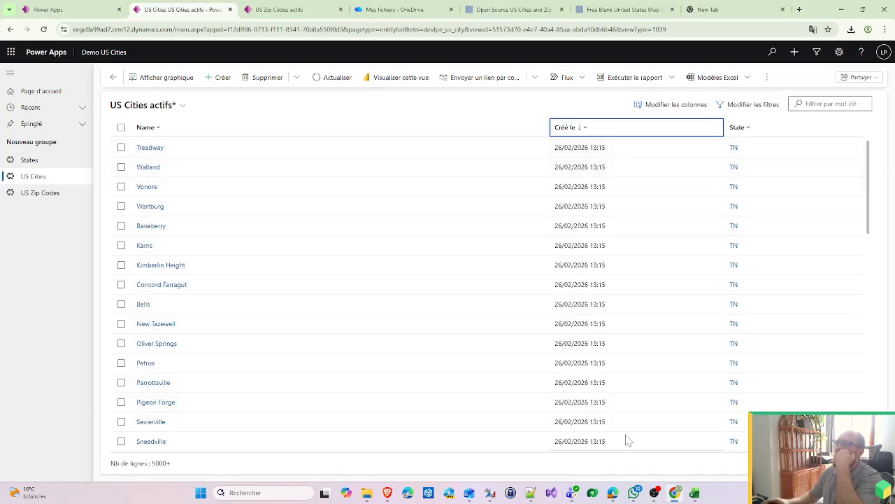
left_click(531, 492)
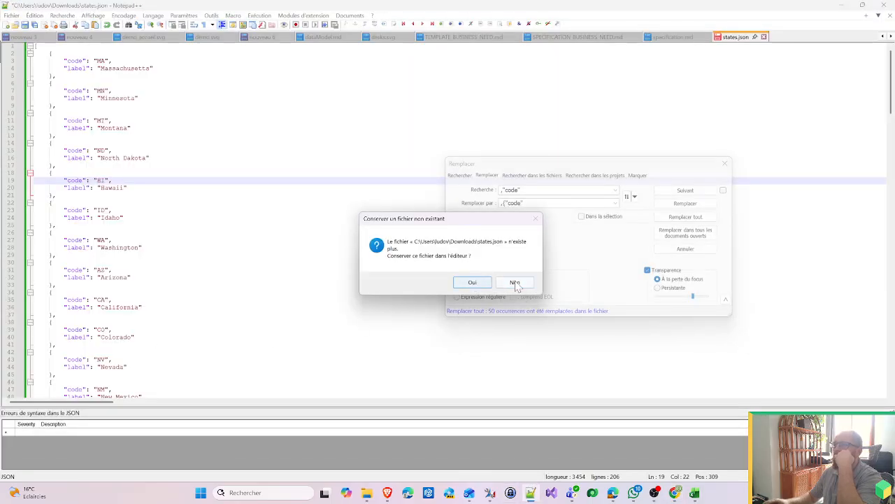
Keep the missing states.json open in Notepad++ and scroll through its states.
left_click(472, 282)
scroll(279, 210, "down", 12)
scroll(280, 210, "down", 20)
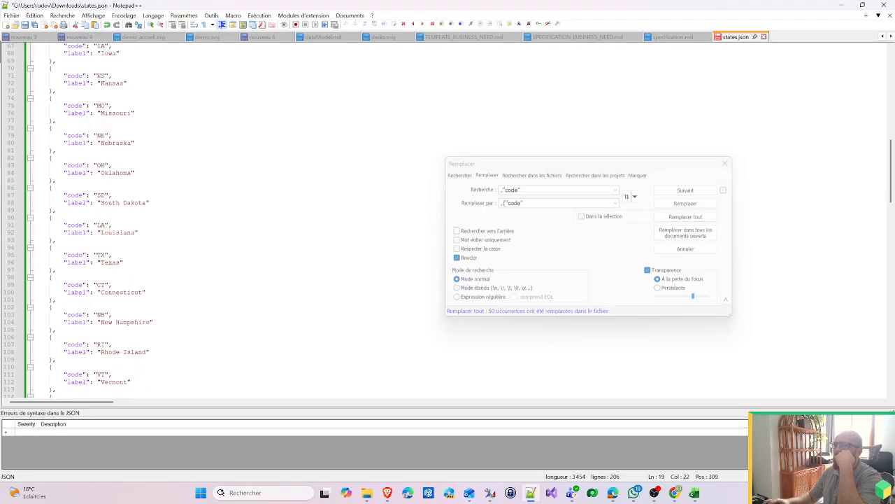
scroll(280, 210, "down", 12)
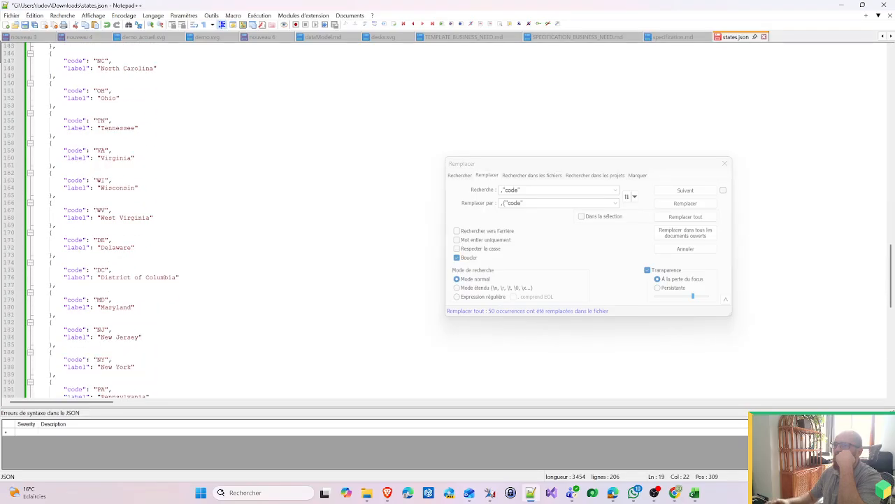
scroll(280, 210, "up", 4)
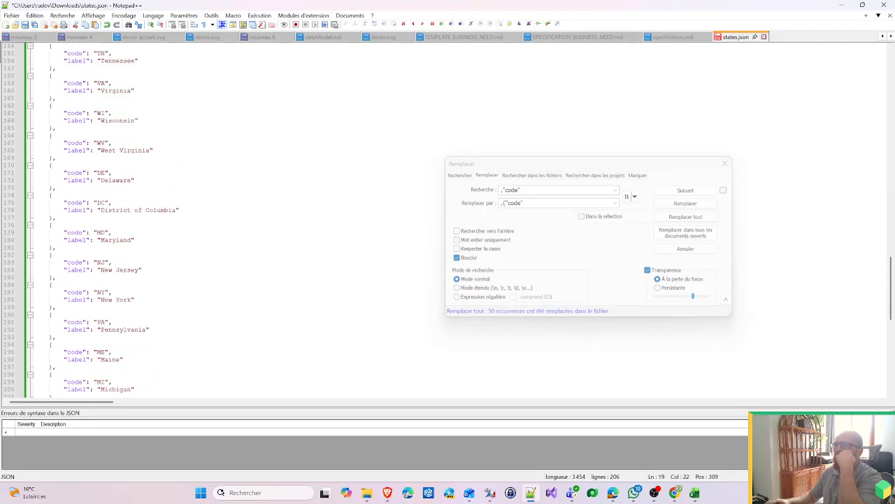
scroll(279, 210, "up", 7)
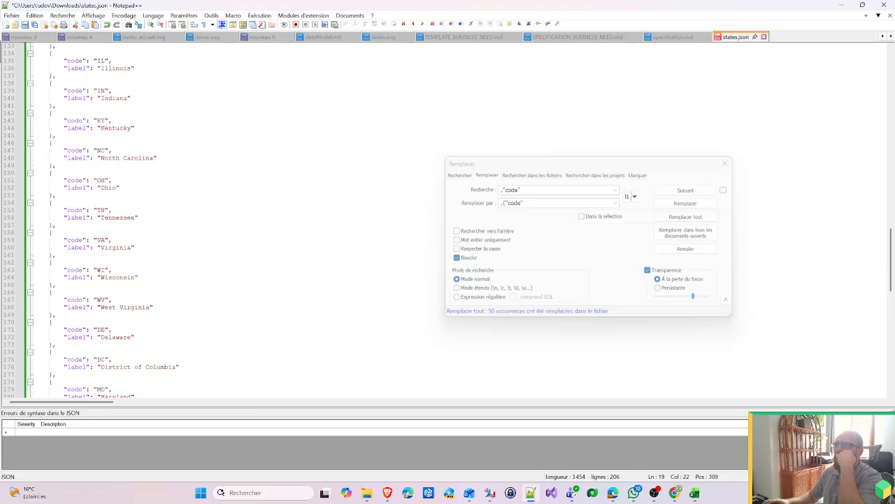
scroll(280, 210, "up", 11)
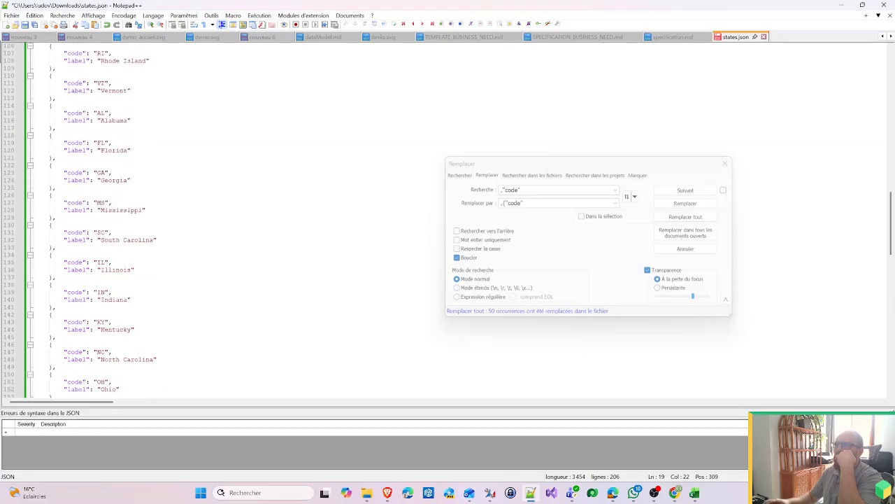
left_click(695, 492)
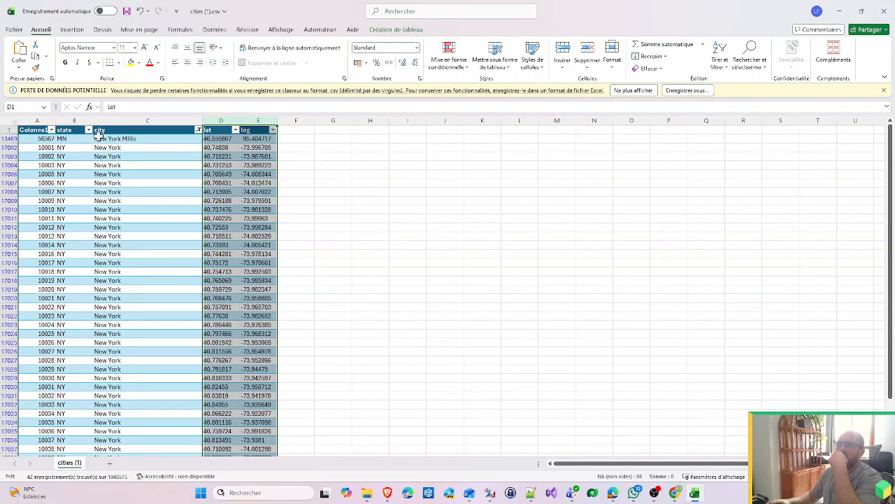
Clear the city column filter in cities (1).csv, scroll through all rows, then minimise Excel.
left_click(199, 130)
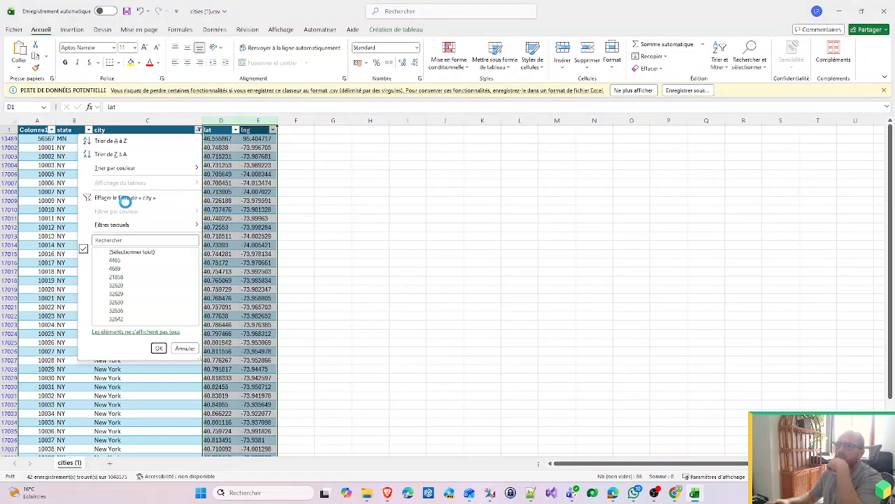
left_click(115, 201)
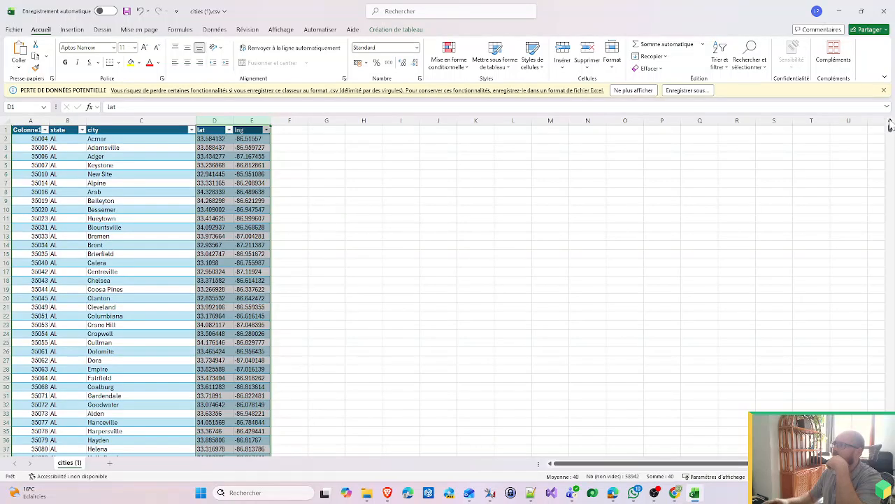
scroll(159, 182, "down", 4)
scroll(160, 182, "down", 1)
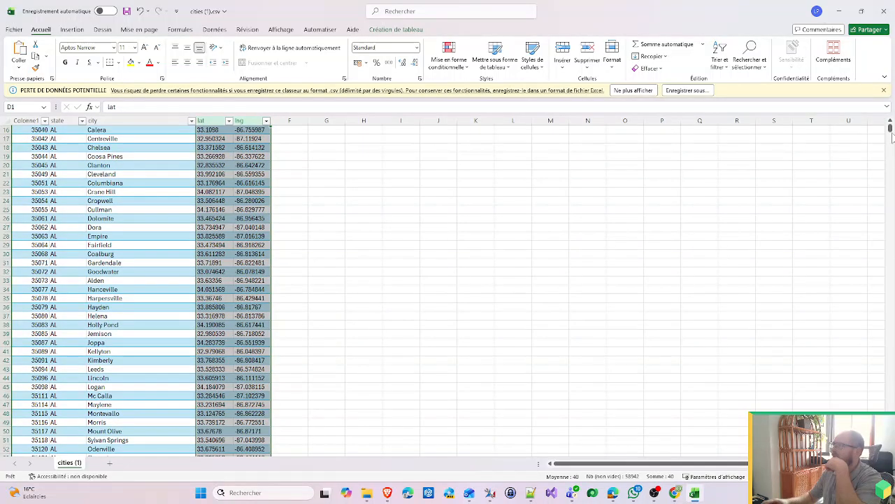
mouse_move(891, 133)
left_mouse_down()
mouse_move(890, 376)
mouse_move(892, 135)
left_mouse_up()
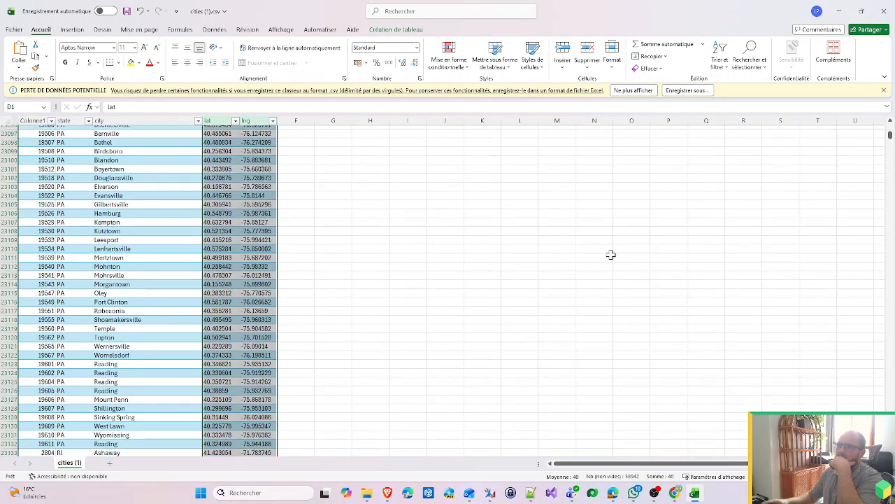
scroll(336, 365, "down", 8)
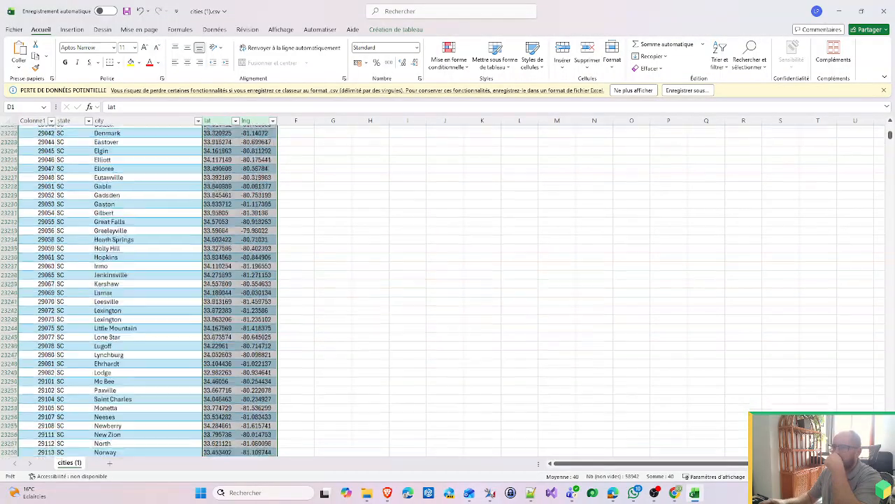
scroll(140, 290, "down", 20)
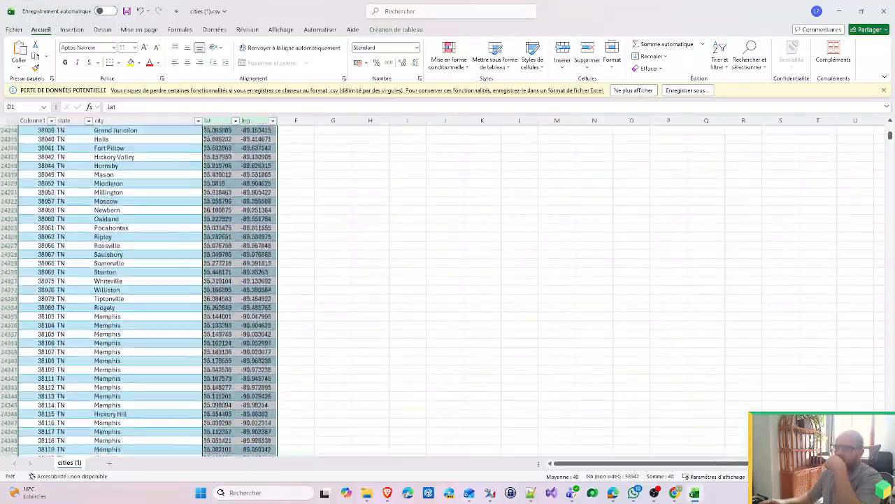
scroll(140, 291, "down", 13)
scroll(140, 290, "down", 20)
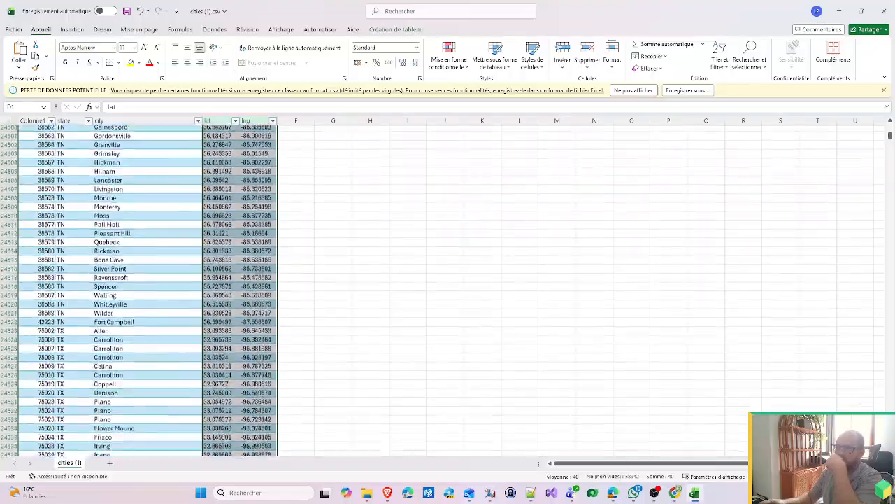
scroll(140, 290, "down", 20)
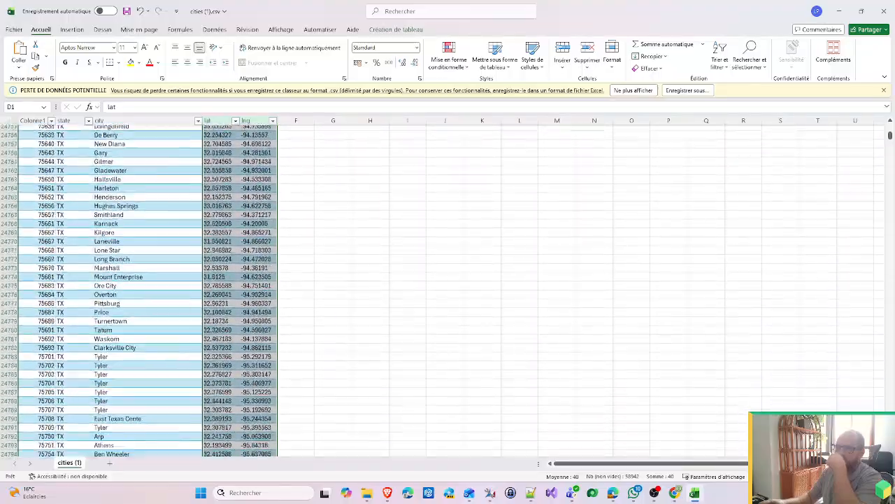
scroll(140, 290, "down", 20)
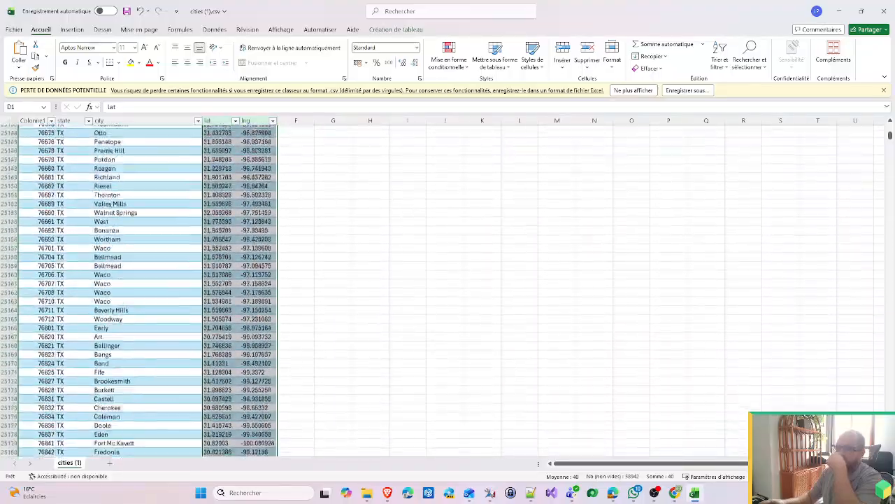
scroll(750, 402, "down", 20)
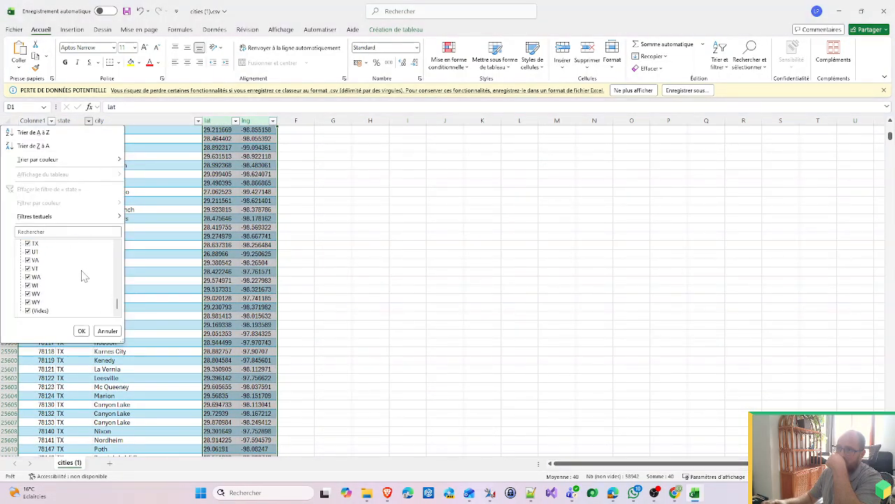
left_click(110, 330)
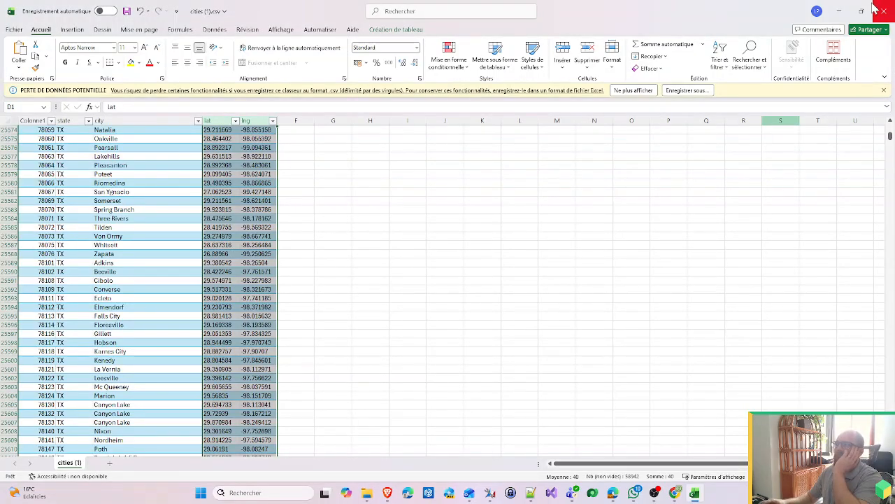
left_click(848, 12)
Recheck the dataflows' refresh status and the US Zip Codes and US Cities lists, then close the dataflow's row menu.
left_click(843, 7)
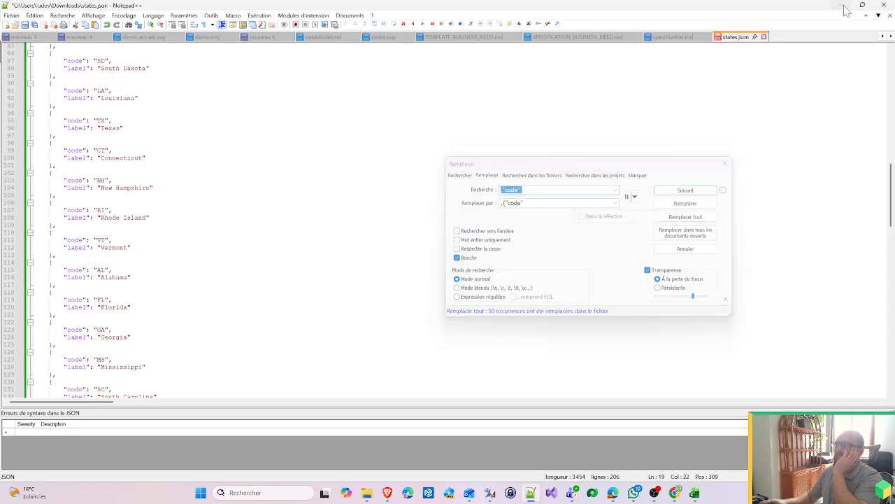
left_click(47, 9)
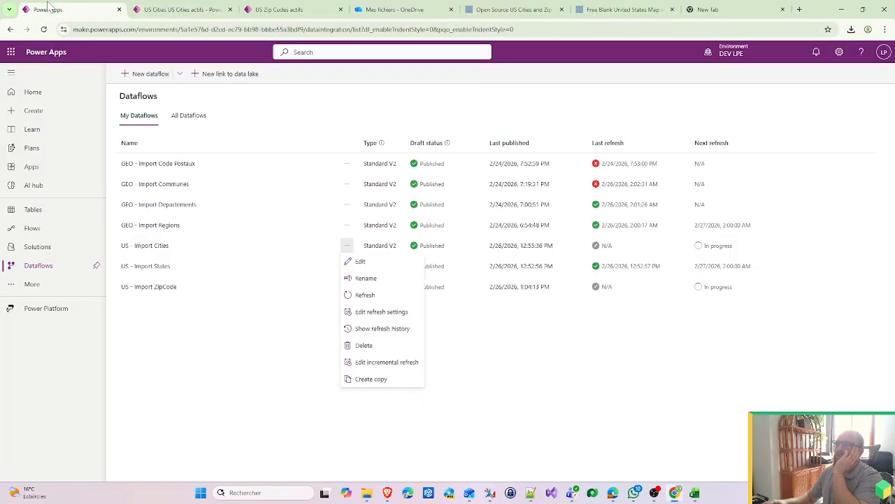
left_click(279, 10)
left_click(193, 12)
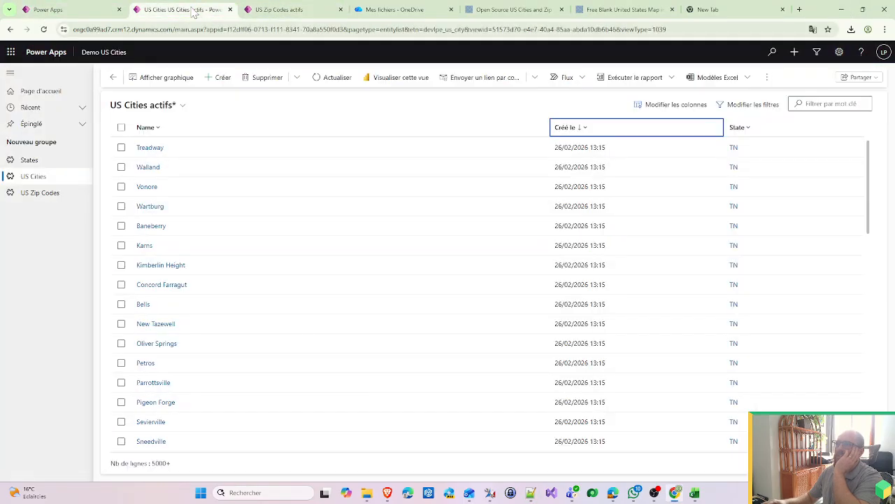
left_click(48, 9)
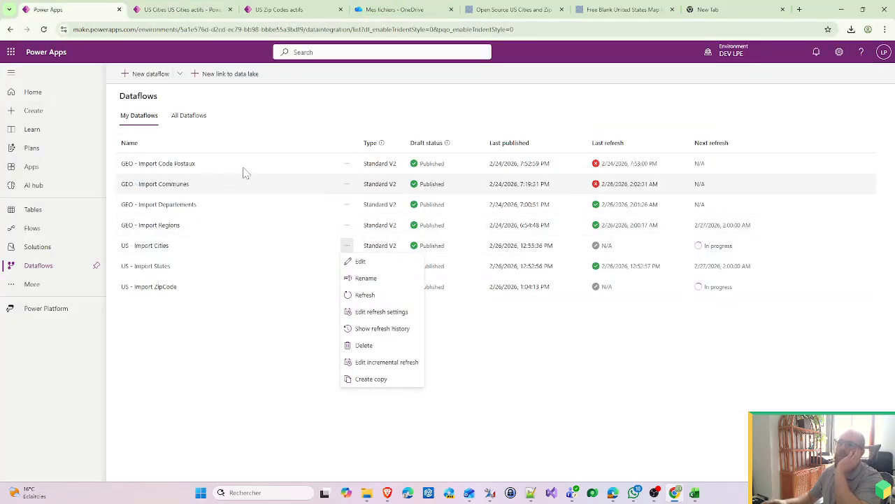
left_click(270, 143)
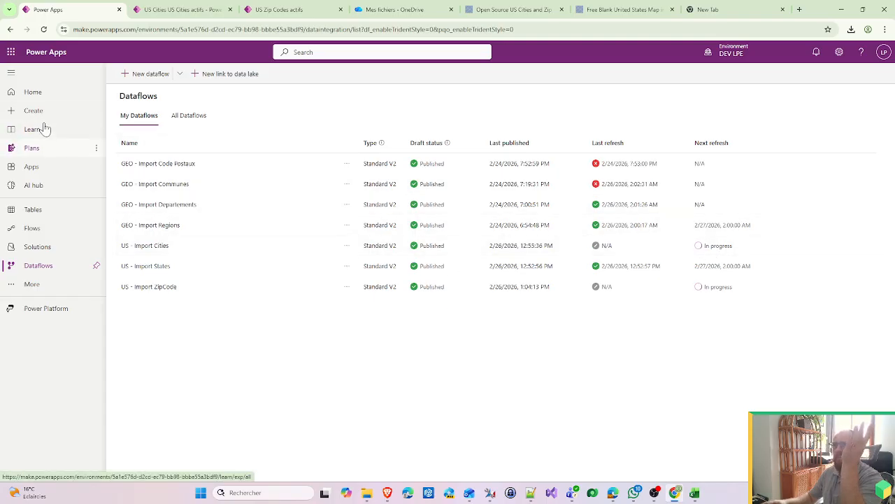
Open the GEO - Synchro DataFlows cloud flow from the GEO - Import solution for editing.
left_click(40, 248)
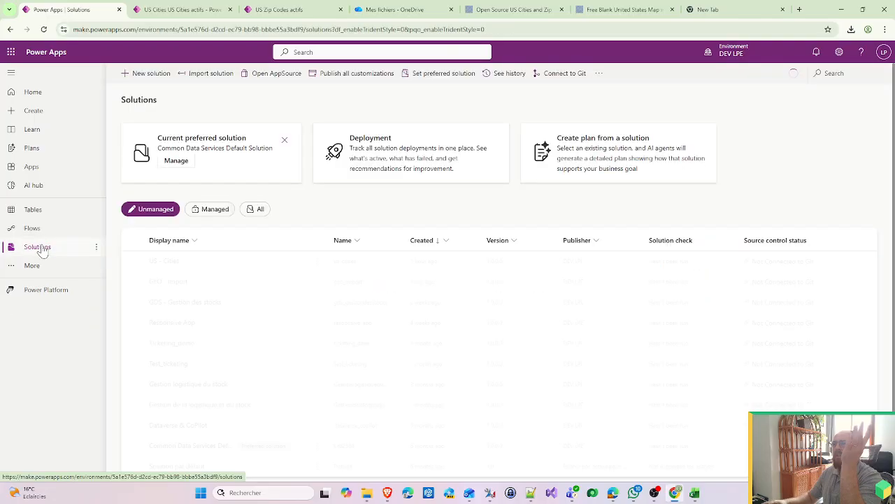
left_click(172, 283)
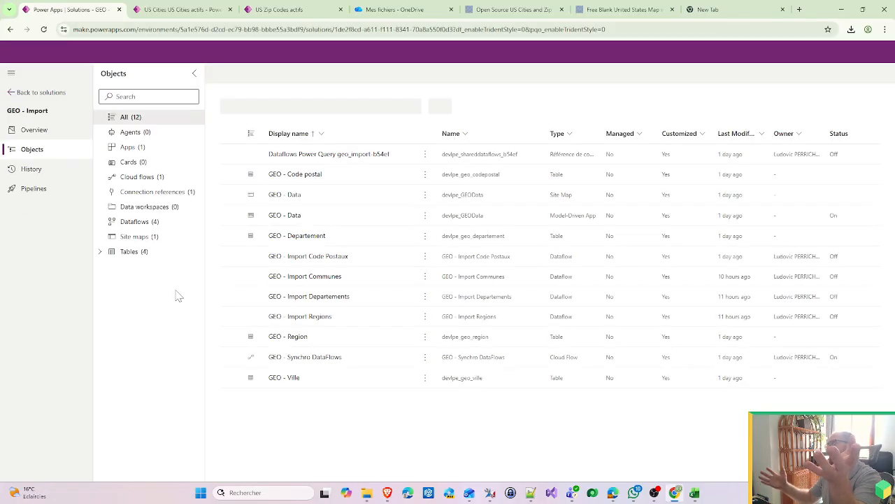
left_click(142, 176)
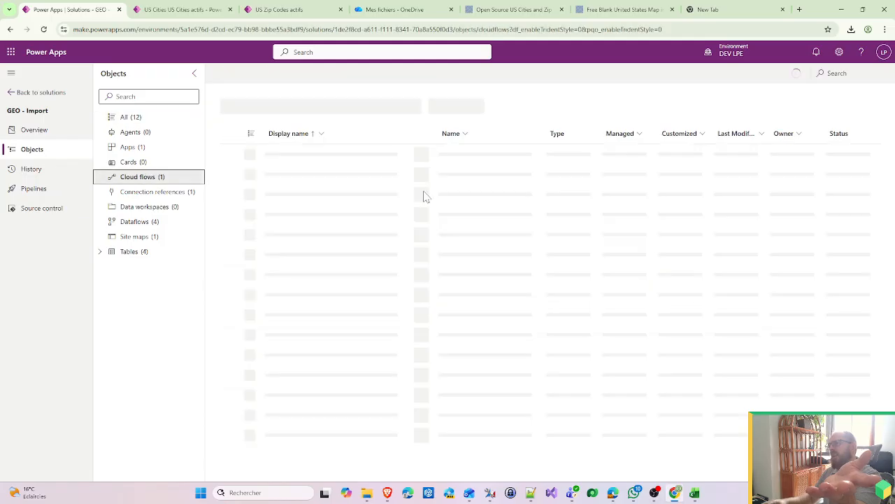
left_click(422, 161)
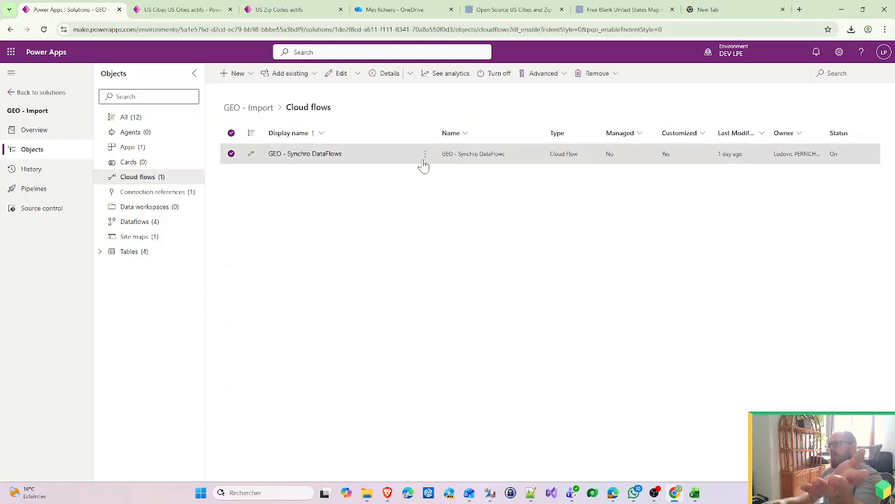
left_click(424, 154)
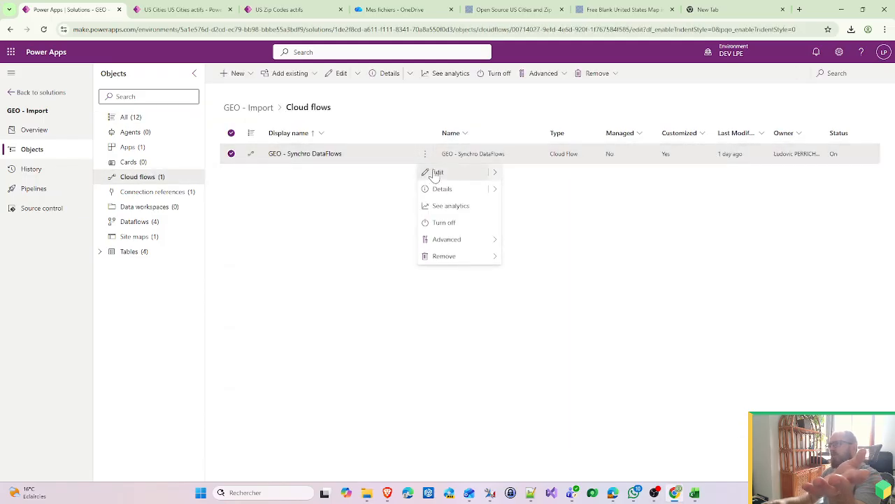
left_click(436, 173)
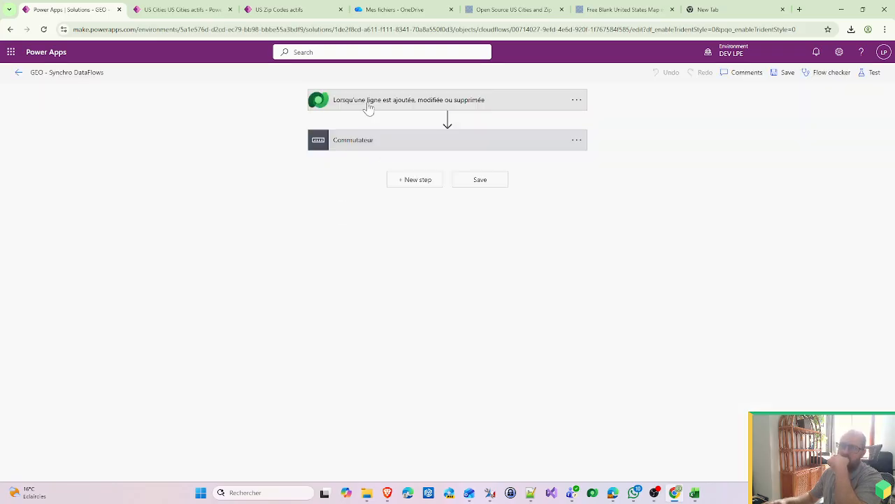
Review the trigger, the switch, and the Regions and Departements refresh cases, then return to Solutions.
left_click(367, 106)
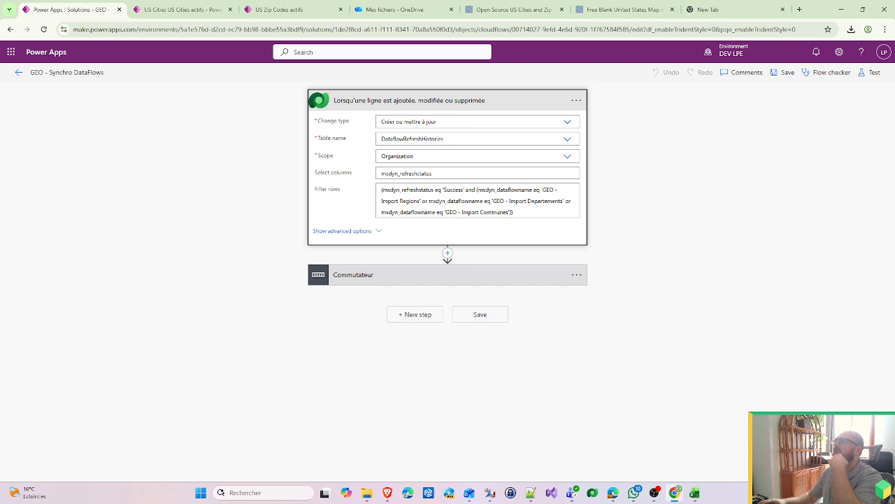
left_click(508, 282)
left_click(125, 335)
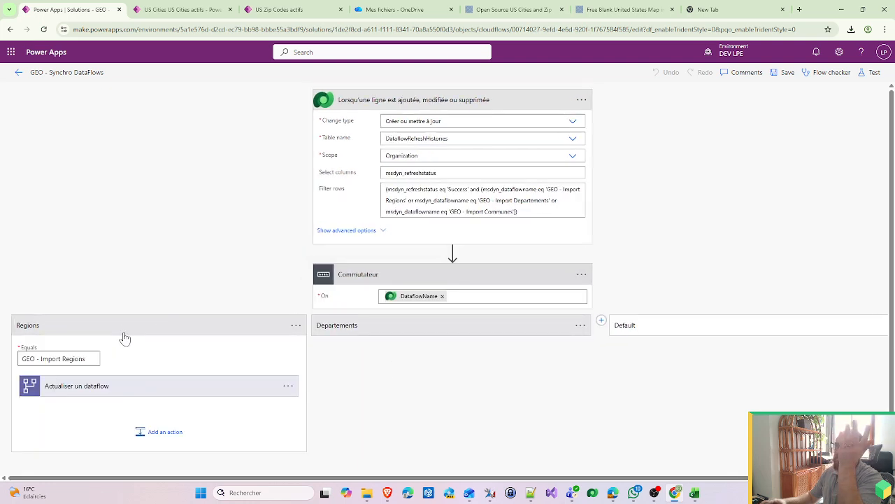
left_click(89, 394)
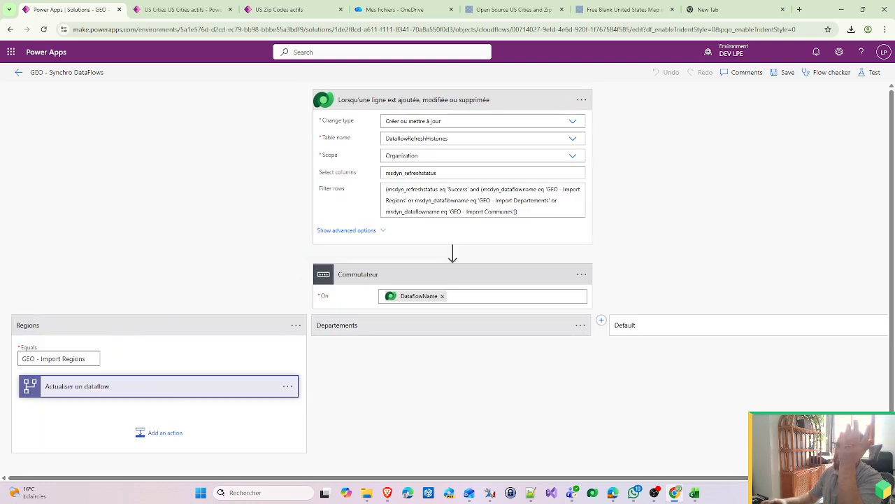
left_click(410, 326)
left_click(423, 393)
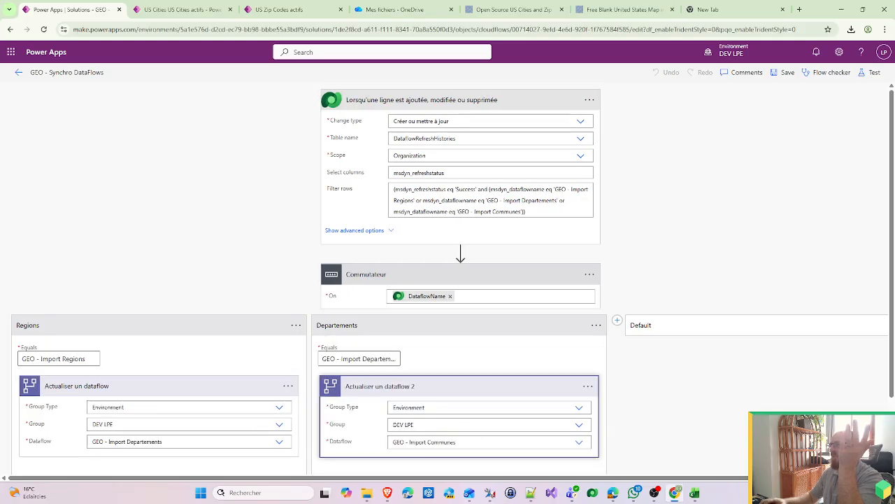
left_click(19, 72)
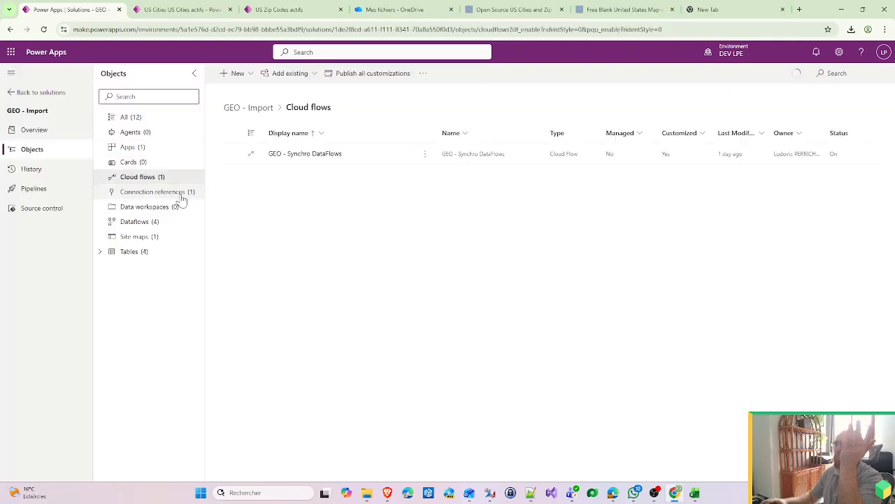
left_click(11, 93)
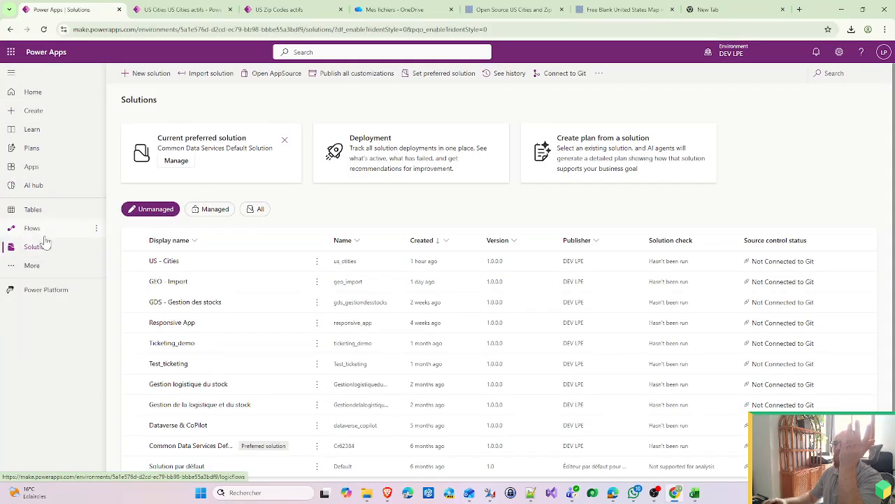
Go to Dataflows via More and refresh the GEO - Import Regions dataflow.
left_click(34, 265)
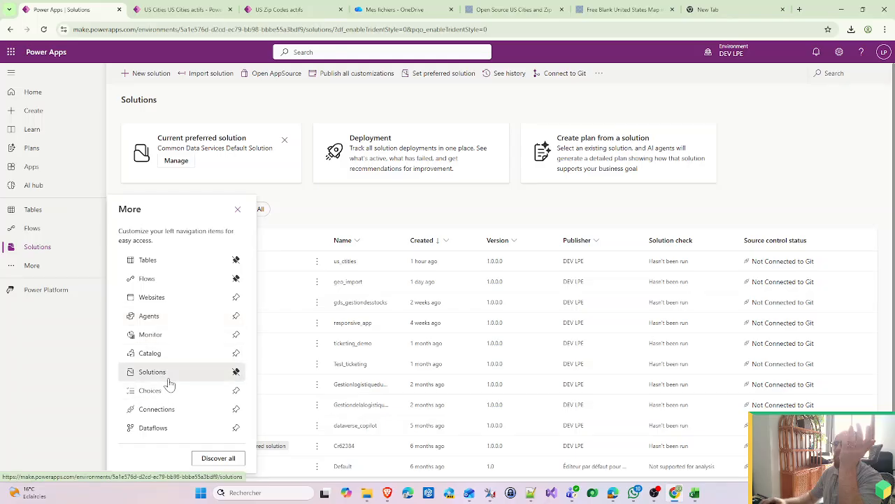
left_click(152, 427)
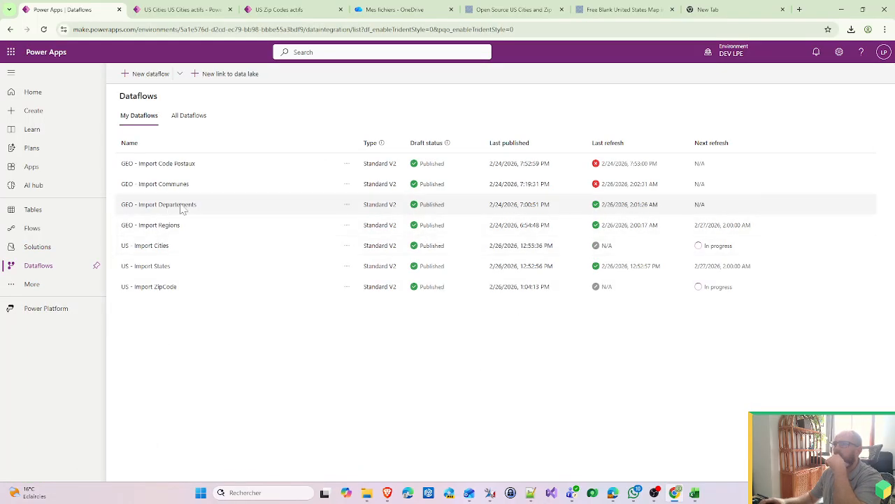
left_click(346, 225)
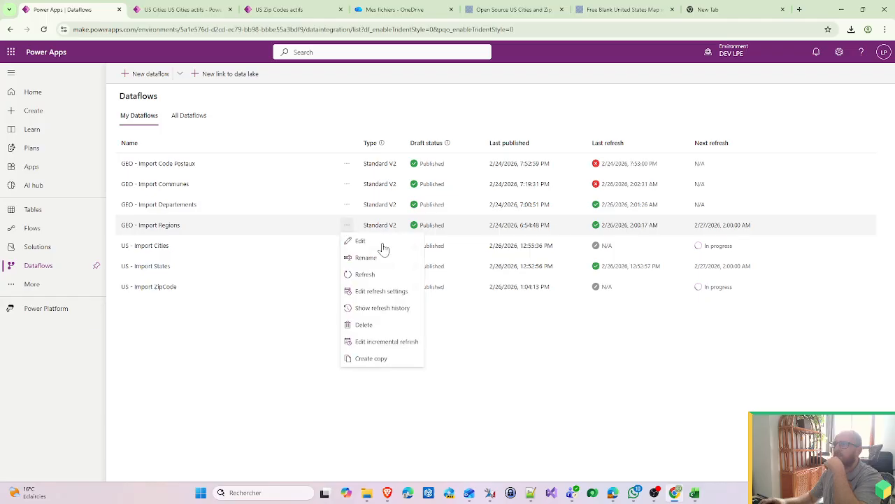
left_click(366, 273)
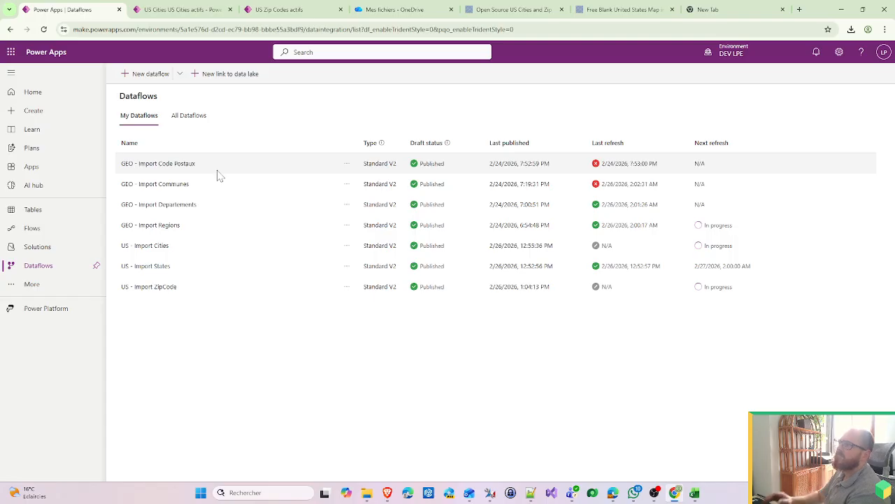
Load make.powerapps.com in the US Zip Codes tab, then view the US Cities list.
left_click(181, 9)
left_click(278, 9)
left_click(209, 30)
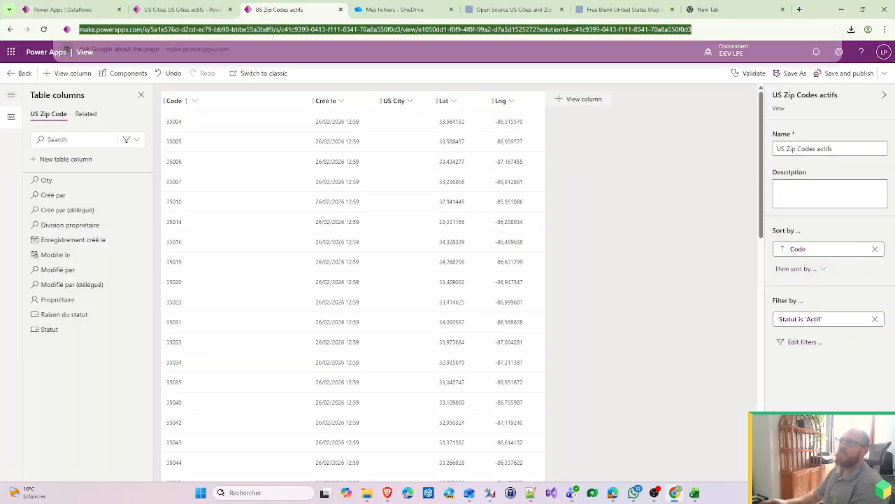
type("make")
key("Return")
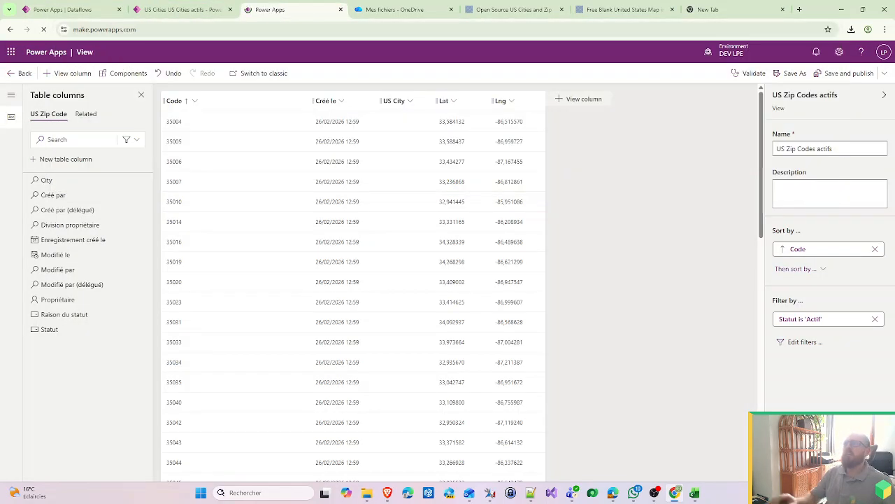
left_click(91, 9)
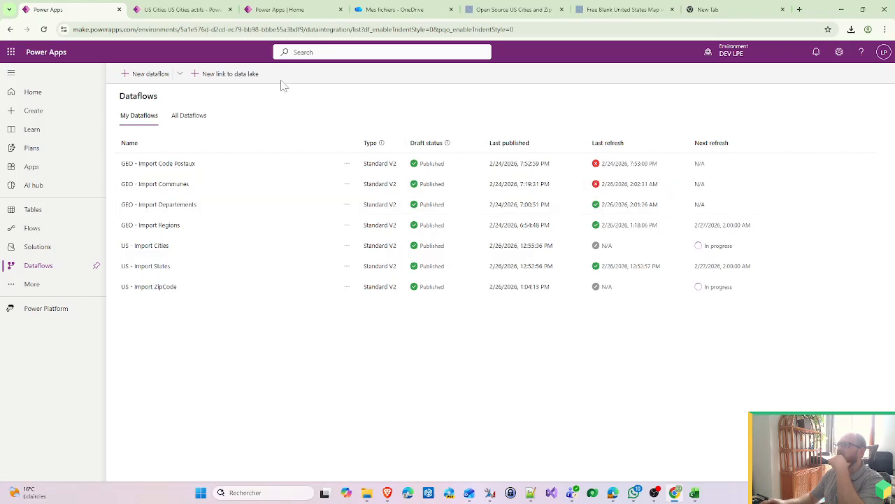
left_click(509, 35)
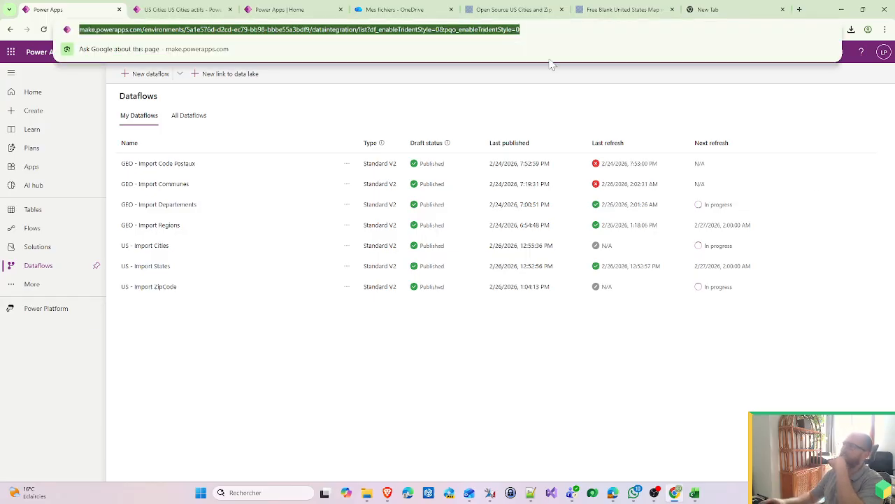
left_click(250, 202)
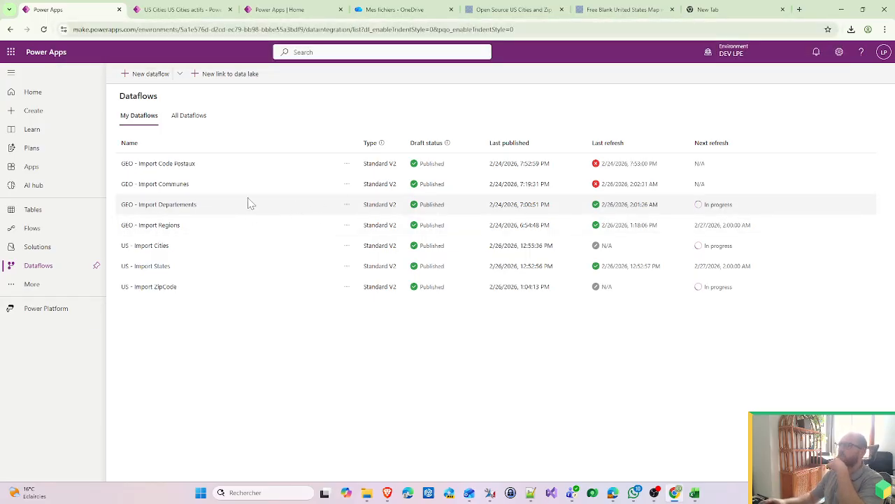
left_click(184, 10)
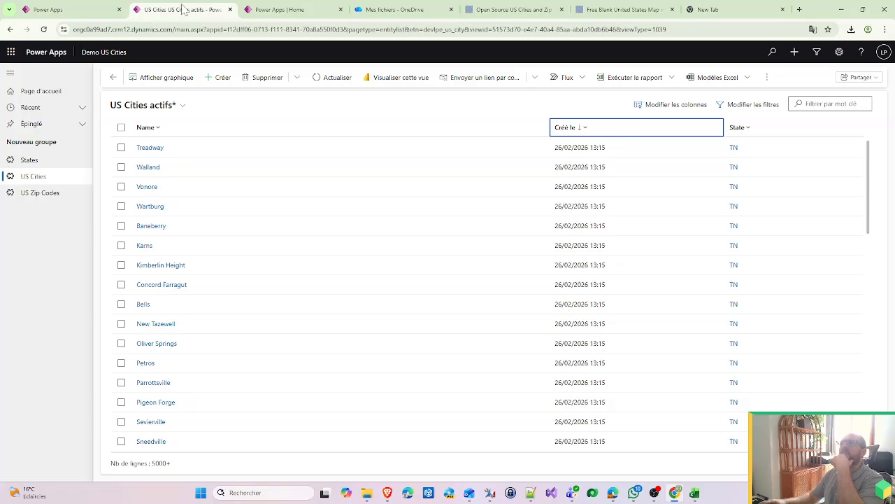
Open the latest run of the GEO - Synchro DataFlows flow in the GEO - Import solution.
left_click(273, 11)
left_click(37, 249)
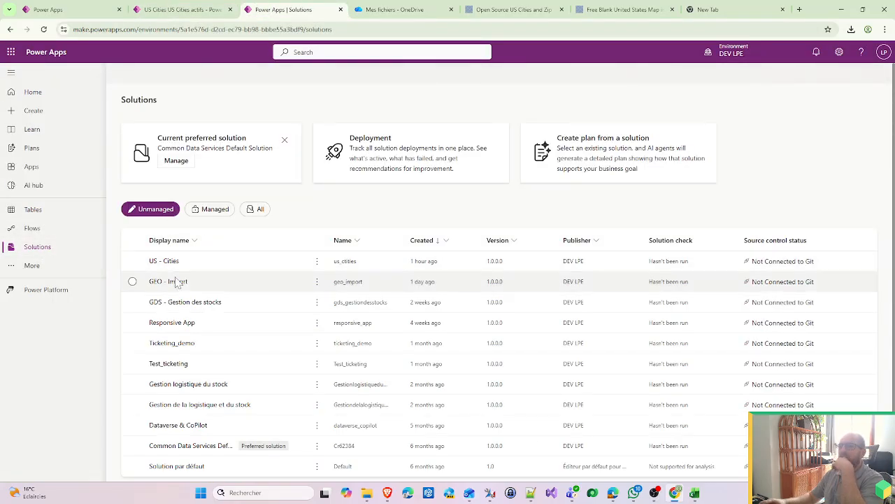
left_click(178, 282)
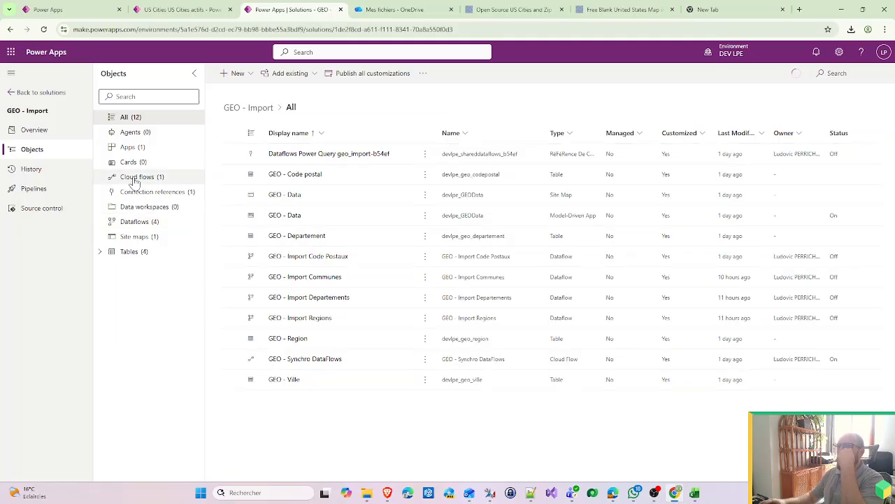
left_click(130, 177)
left_click(306, 155)
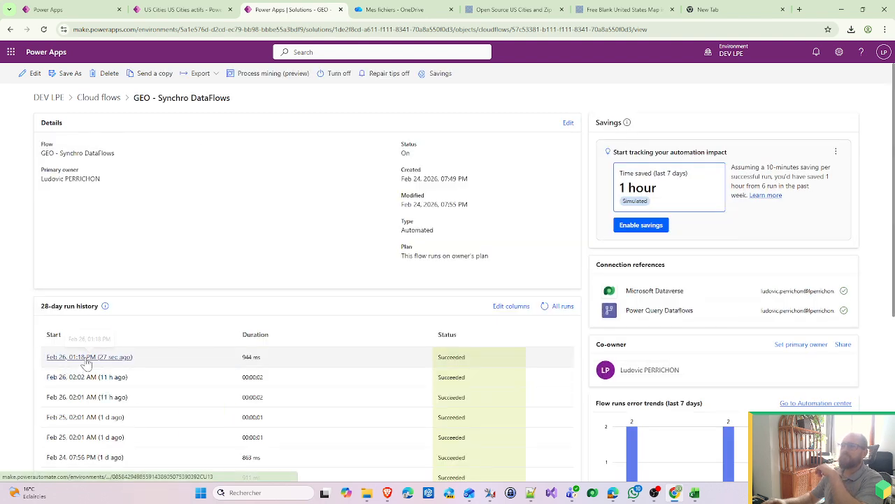
left_click(85, 358)
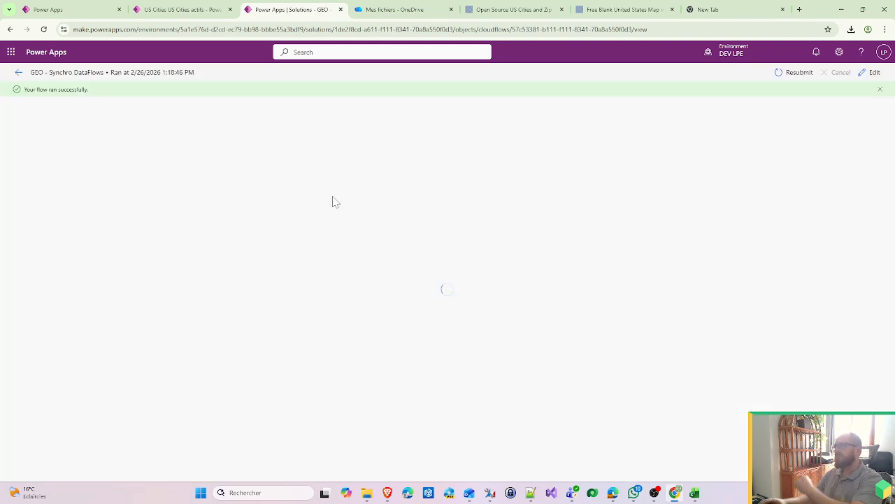
Confirm the run's Regions branch refreshed GEO - Import Departements while the Departements branch was skipped.
left_click(370, 124)
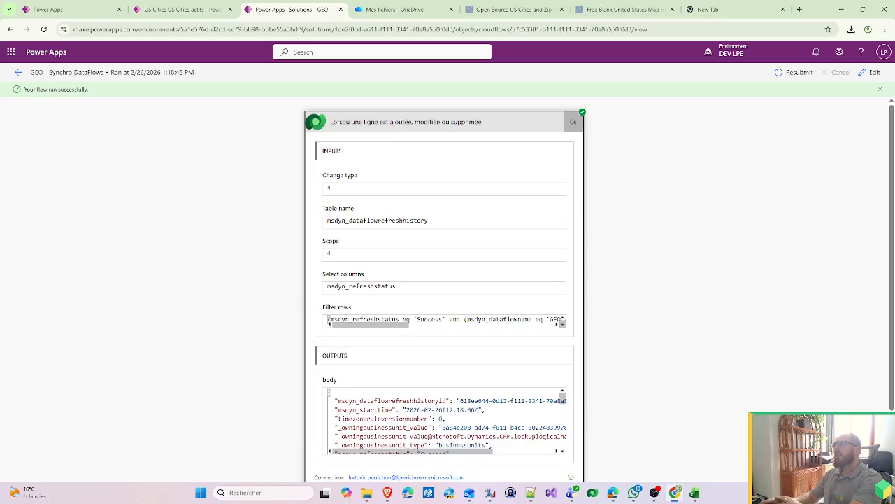
scroll(451, 219, "down", 2)
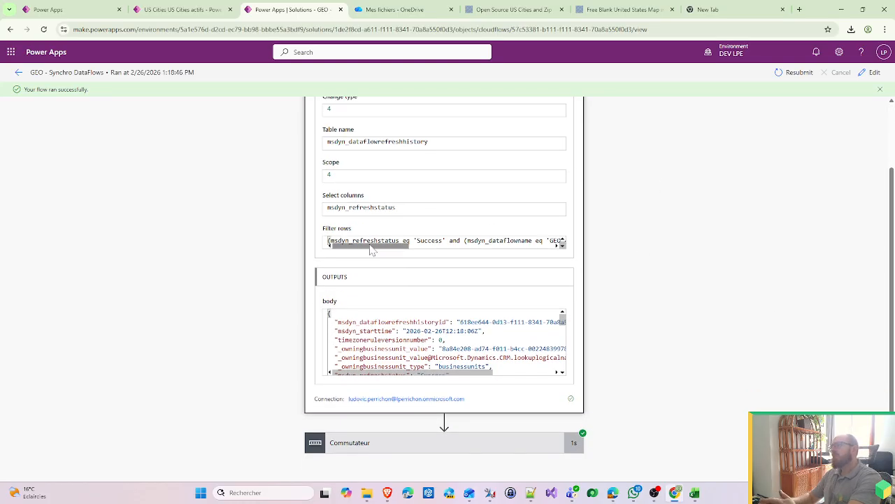
left_click_drag(371, 250, 406, 249)
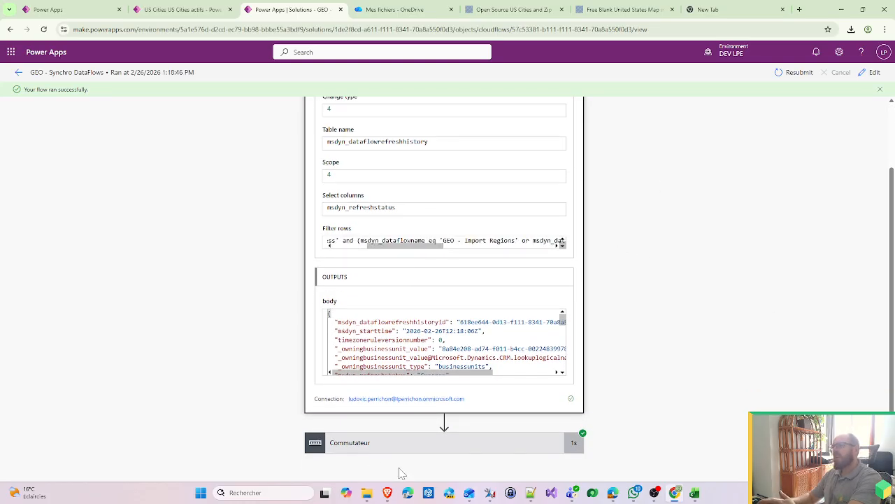
left_click(411, 447)
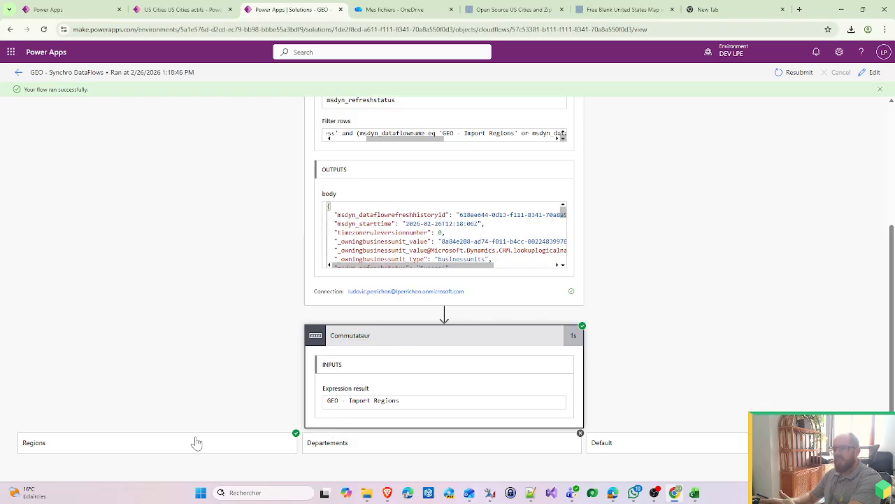
left_click(85, 432)
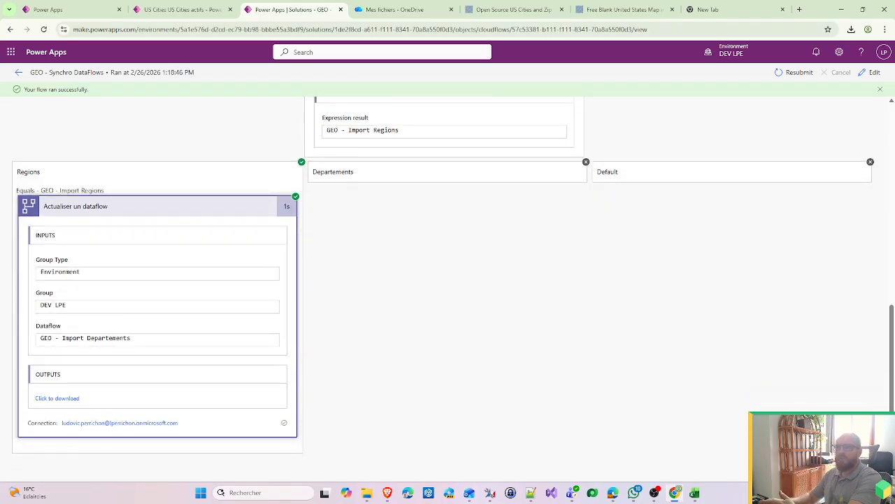
left_click(444, 179)
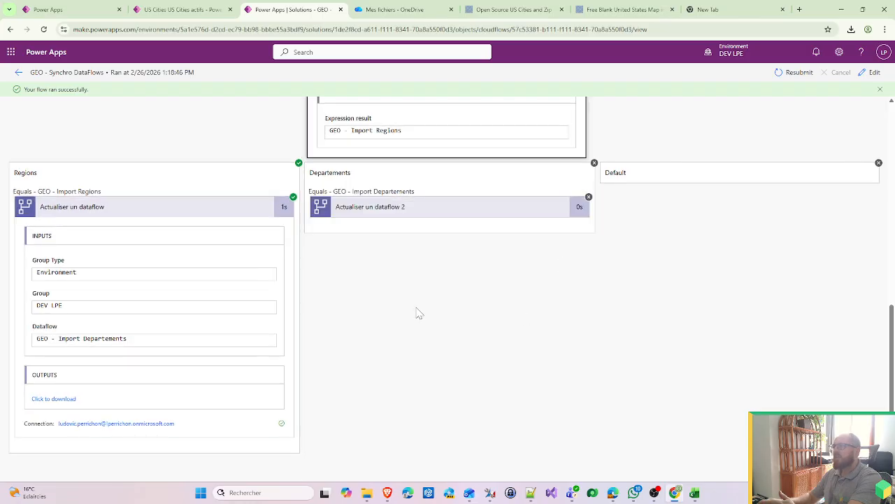
left_click(396, 206)
left_click(70, 9)
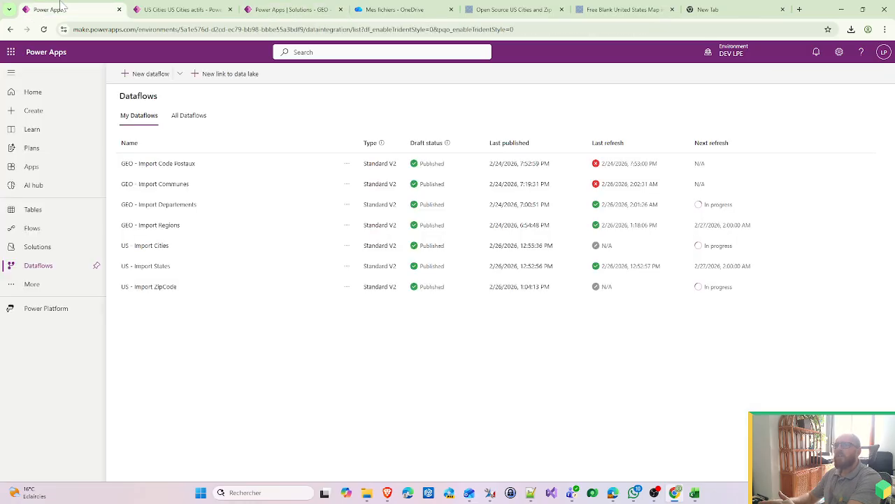